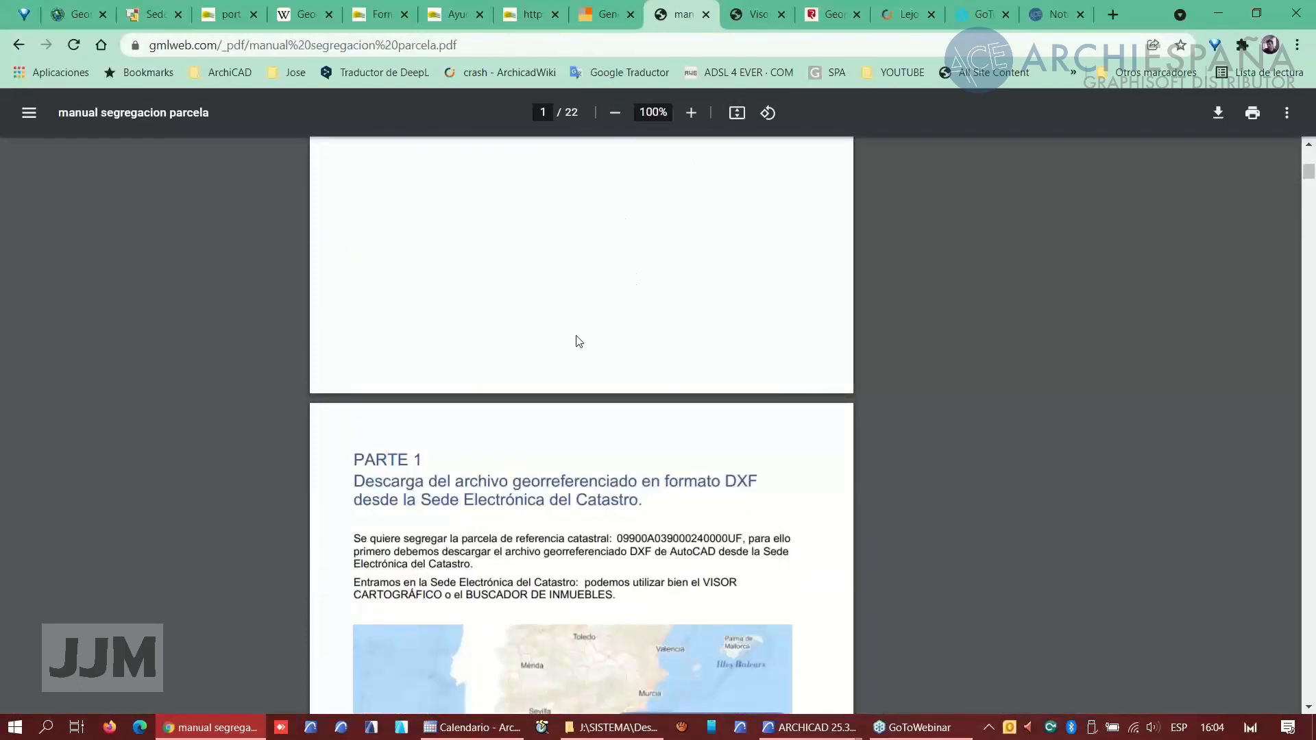
# - Review the parcel segregation manual, the GML coordinate viewer and the Geoportal Registradores in the browser tabs
pyautogui.scroll(3, 579, 341)
pyautogui.scroll(5, 579, 341)
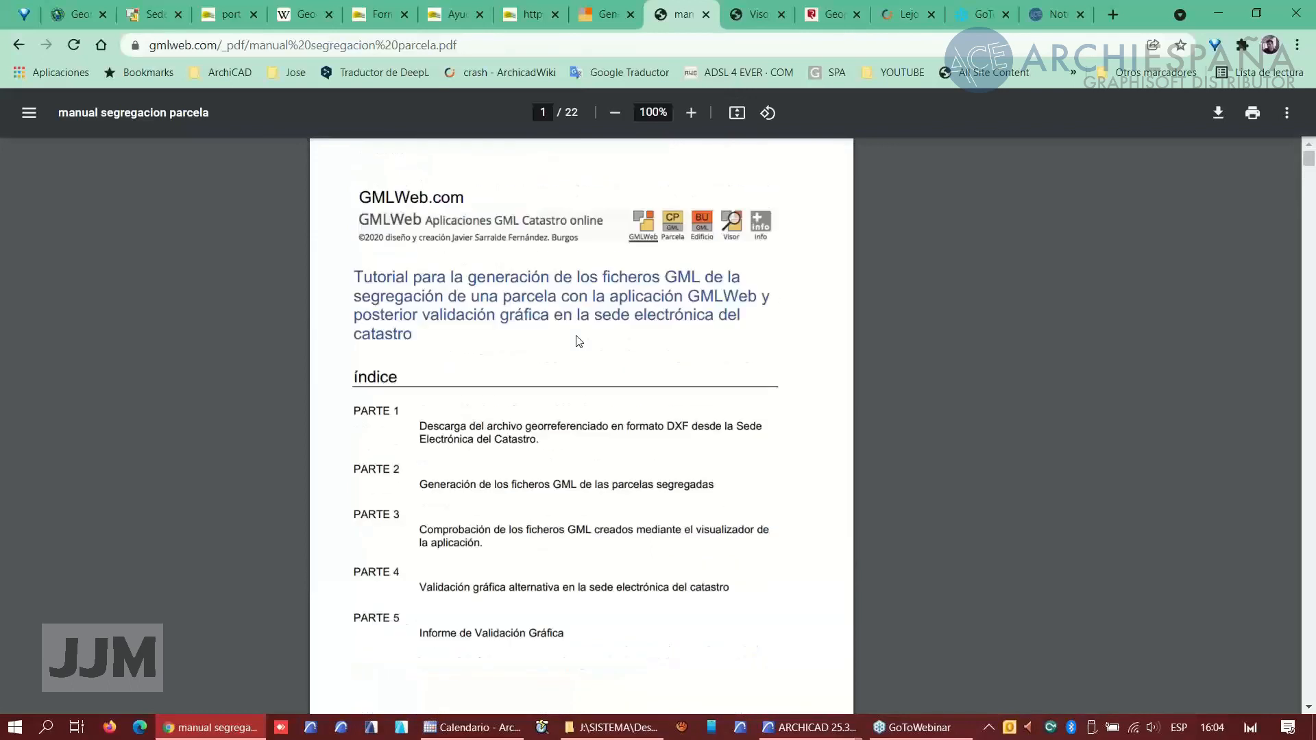
pyautogui.click(754, 22)
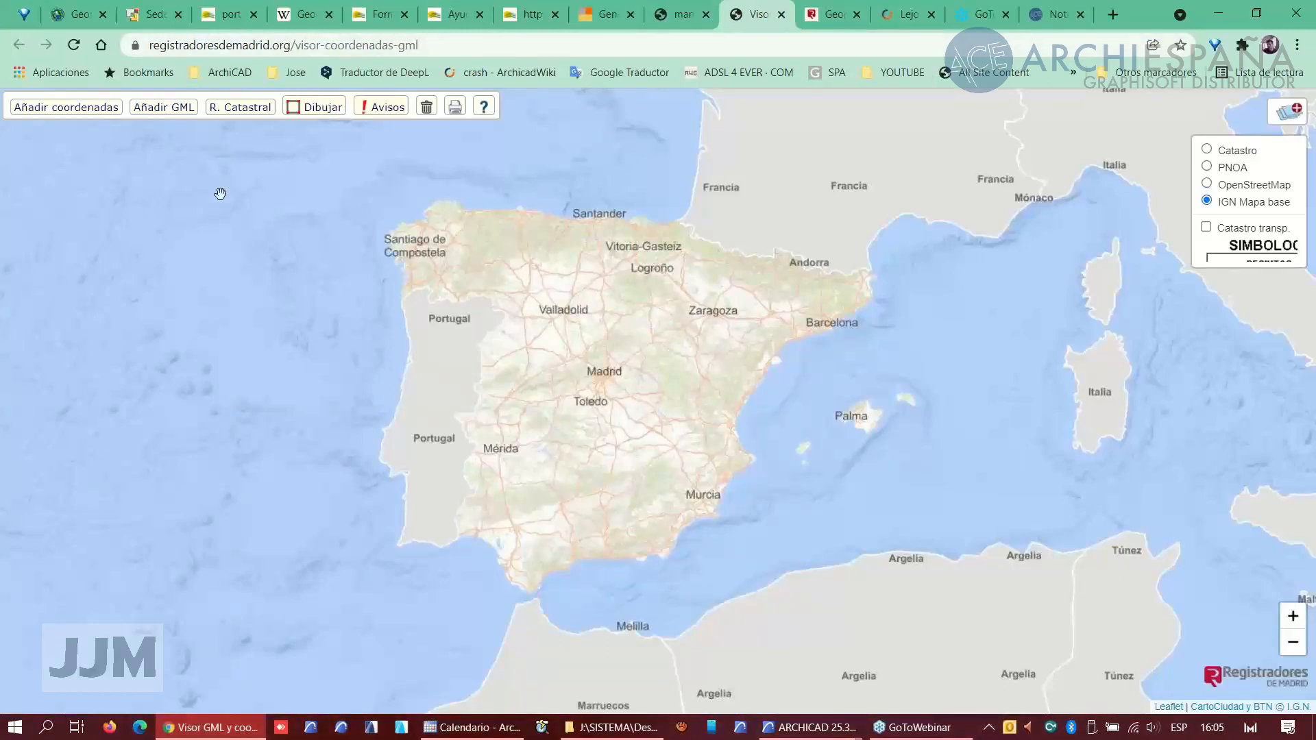
pyautogui.click(829, 21)
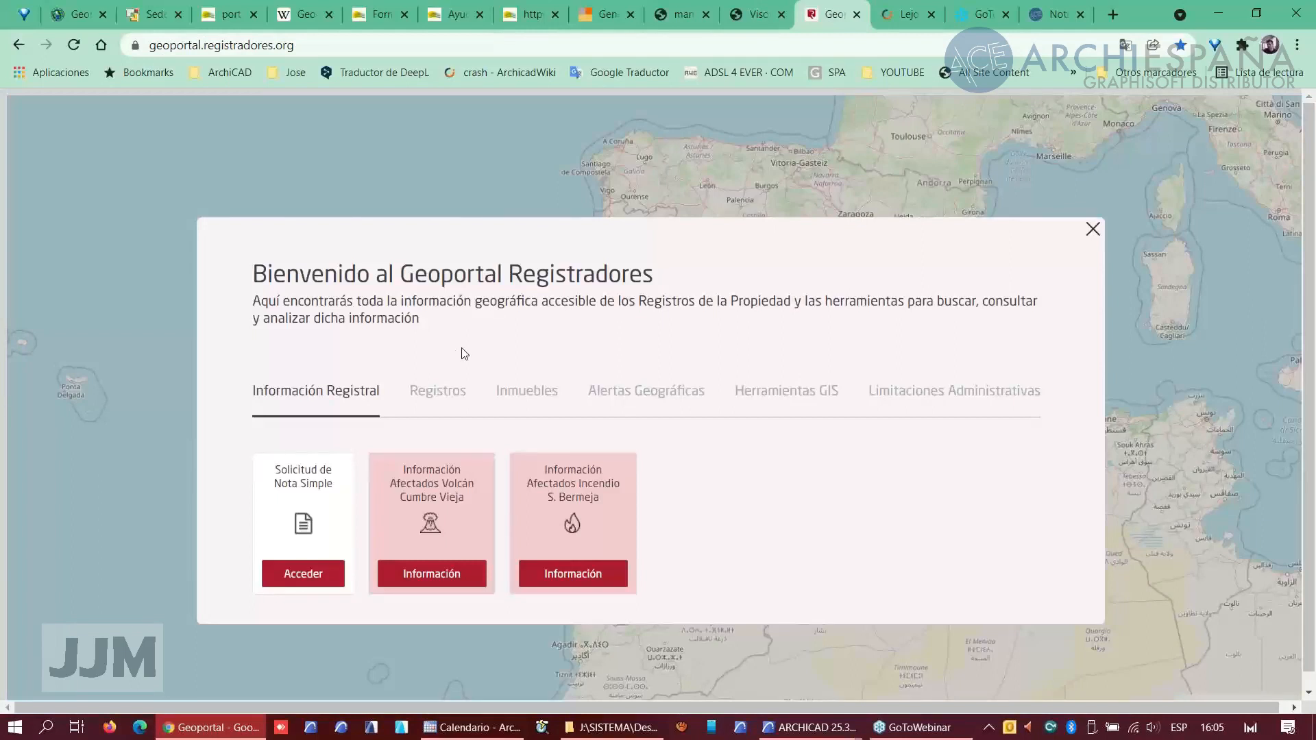
# - Read the Graphisoft far-from-origin troubleshooting article and the Archiespaña news page
pyautogui.click(898, 20)
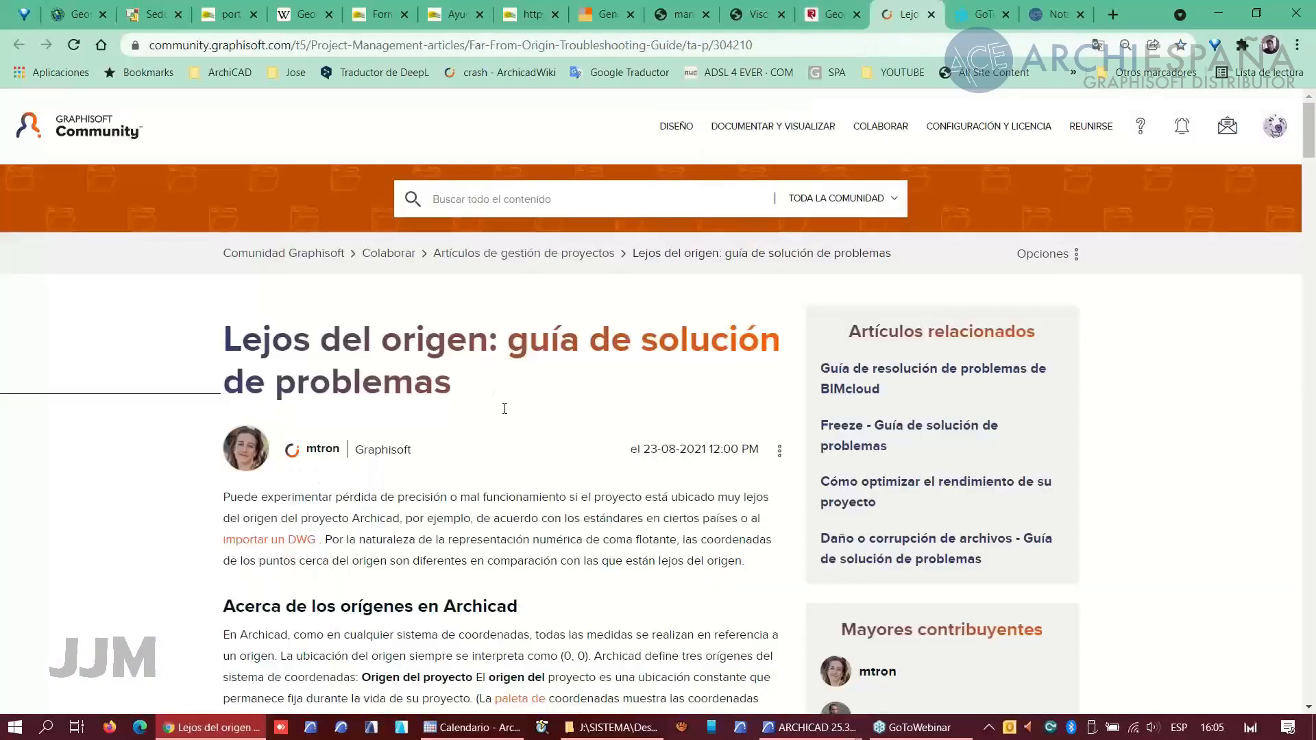
pyautogui.scroll(-4, 506, 406)
pyautogui.scroll(-1, 506, 406)
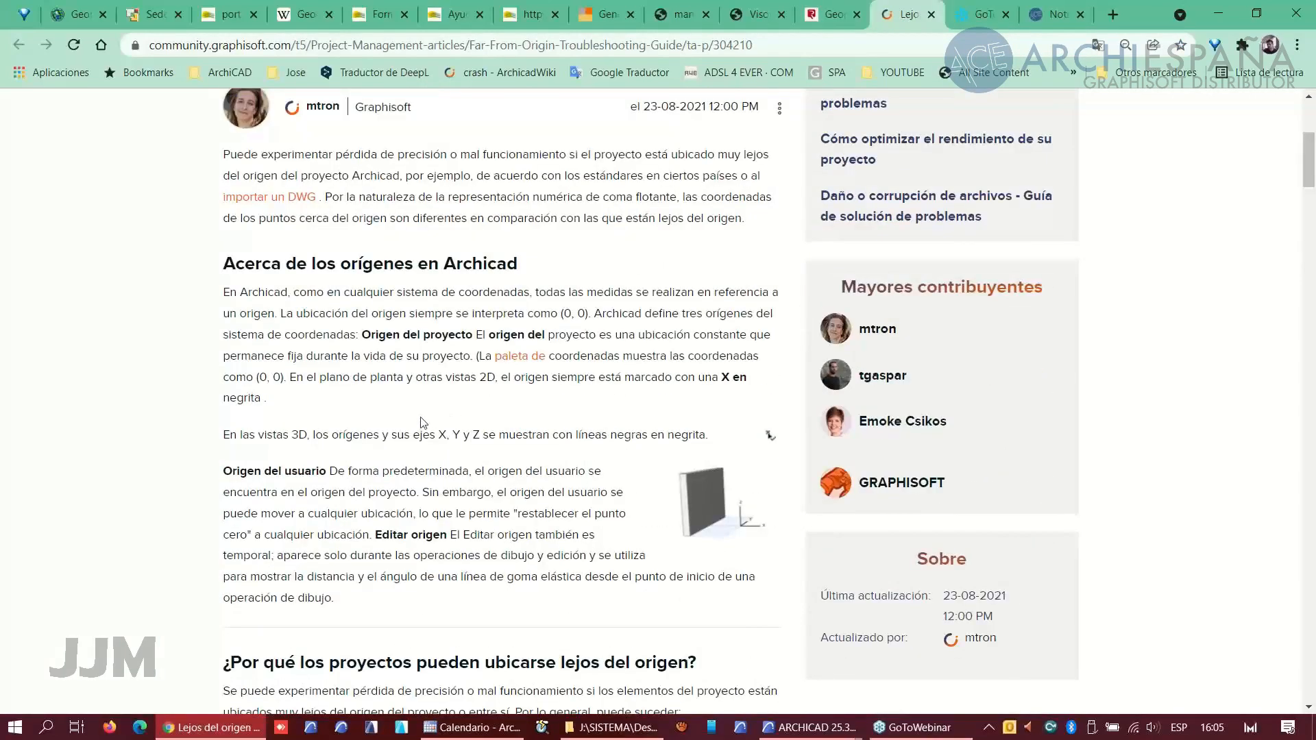
pyautogui.scroll(5, 447, 399)
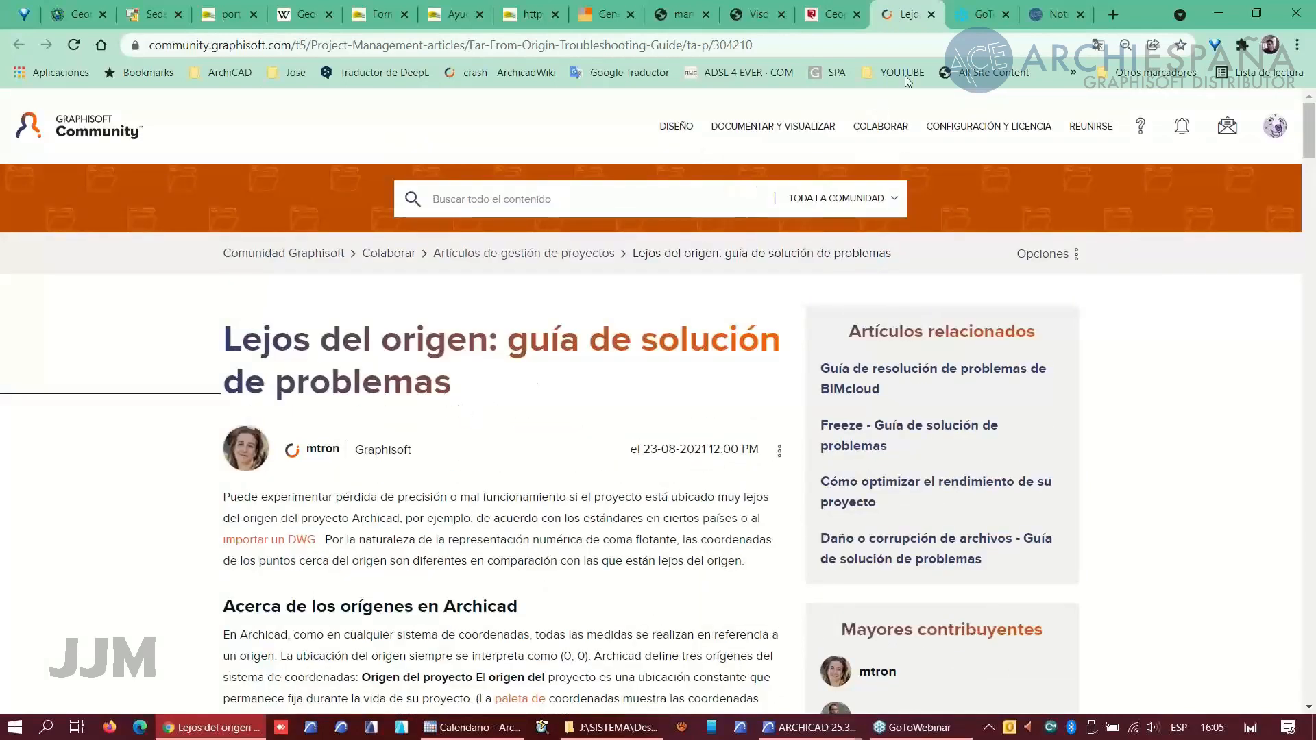
pyautogui.click(1047, 23)
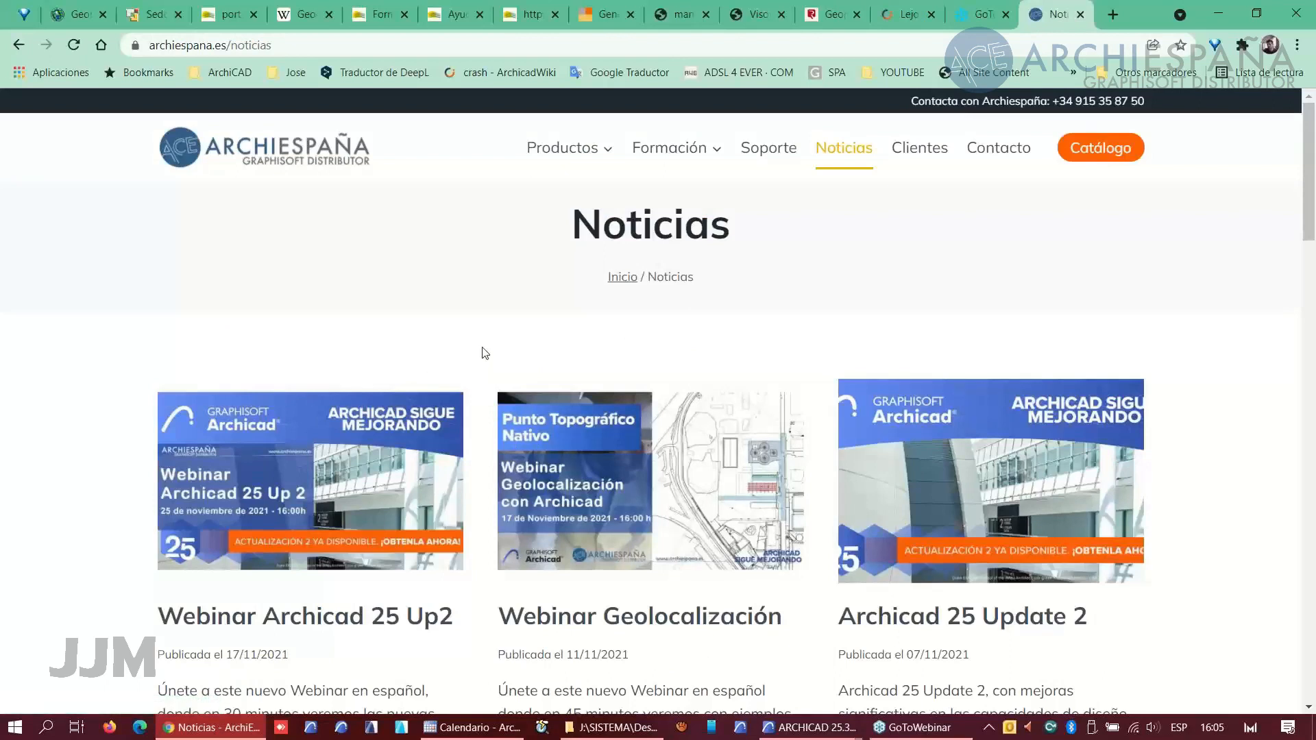
pyautogui.scroll(-2, 469, 464)
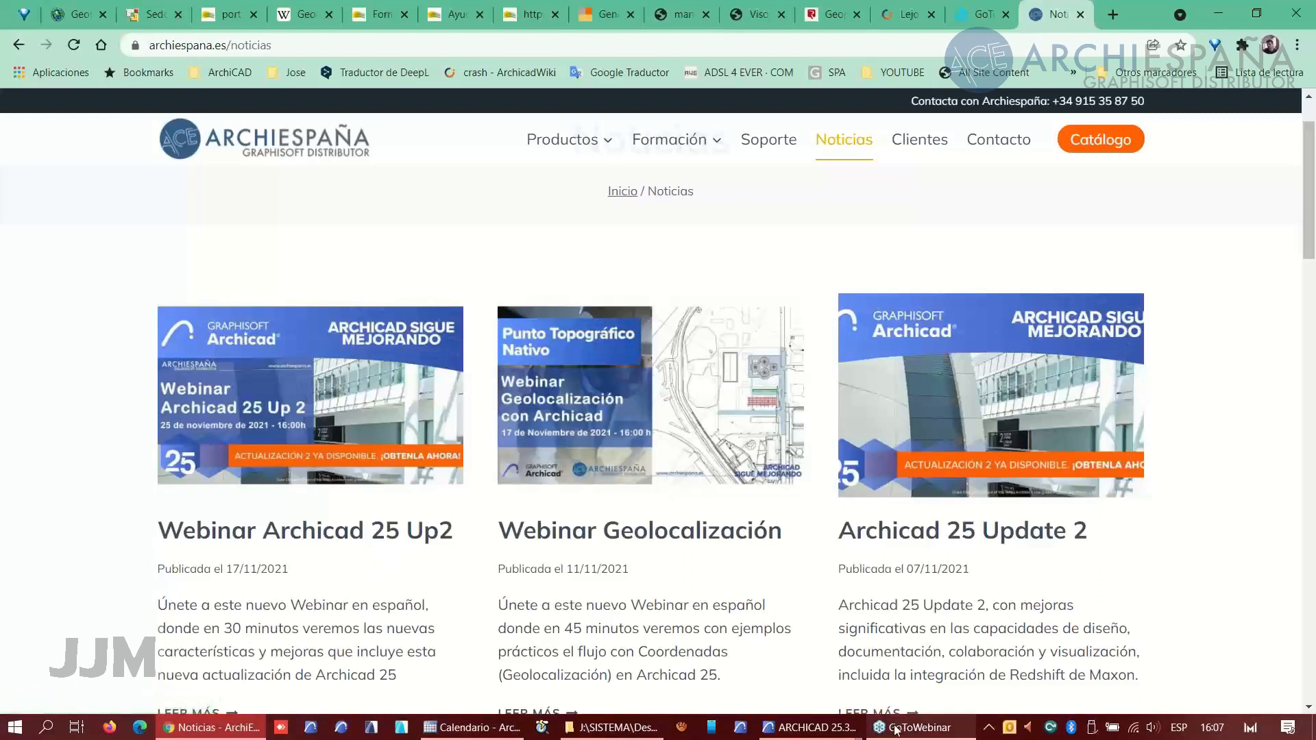
# - Switch to ARCHICAD and delete the four elevation markers together with their elevation viewpoints
pyautogui.moveTo(796, 733)
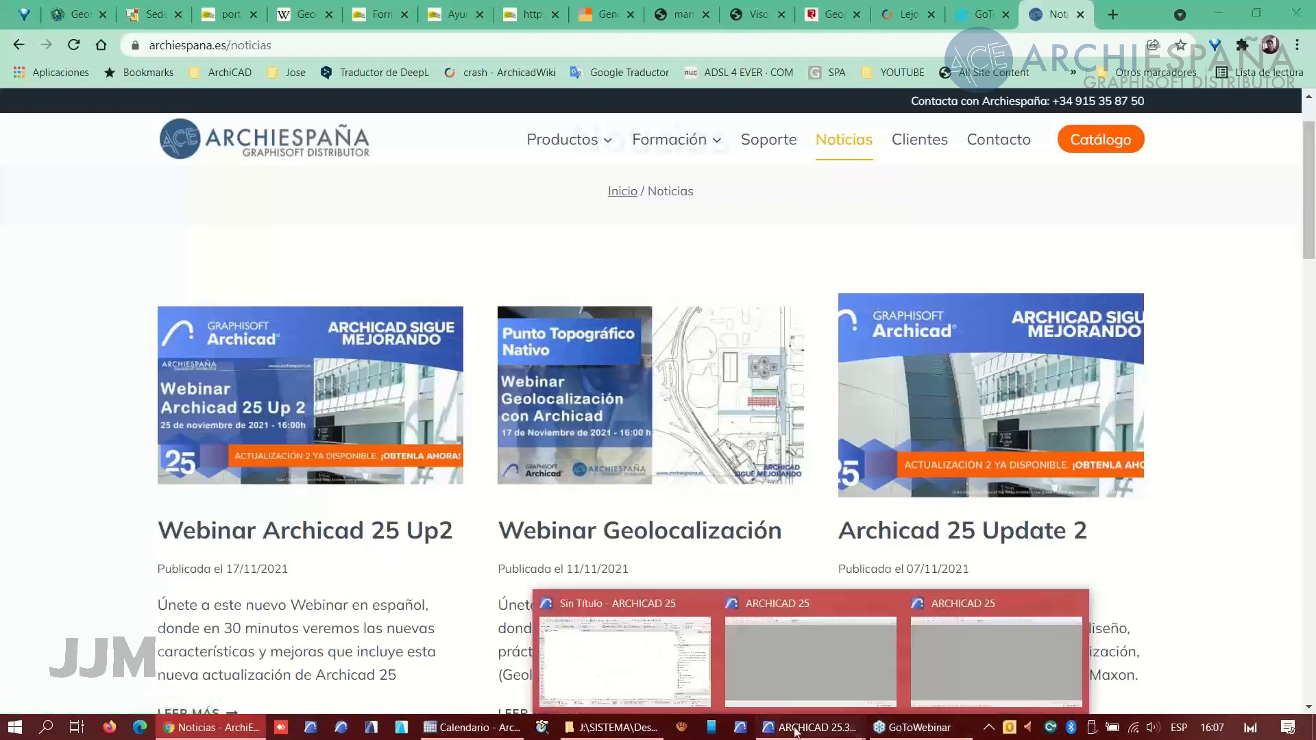
pyautogui.click(651, 670)
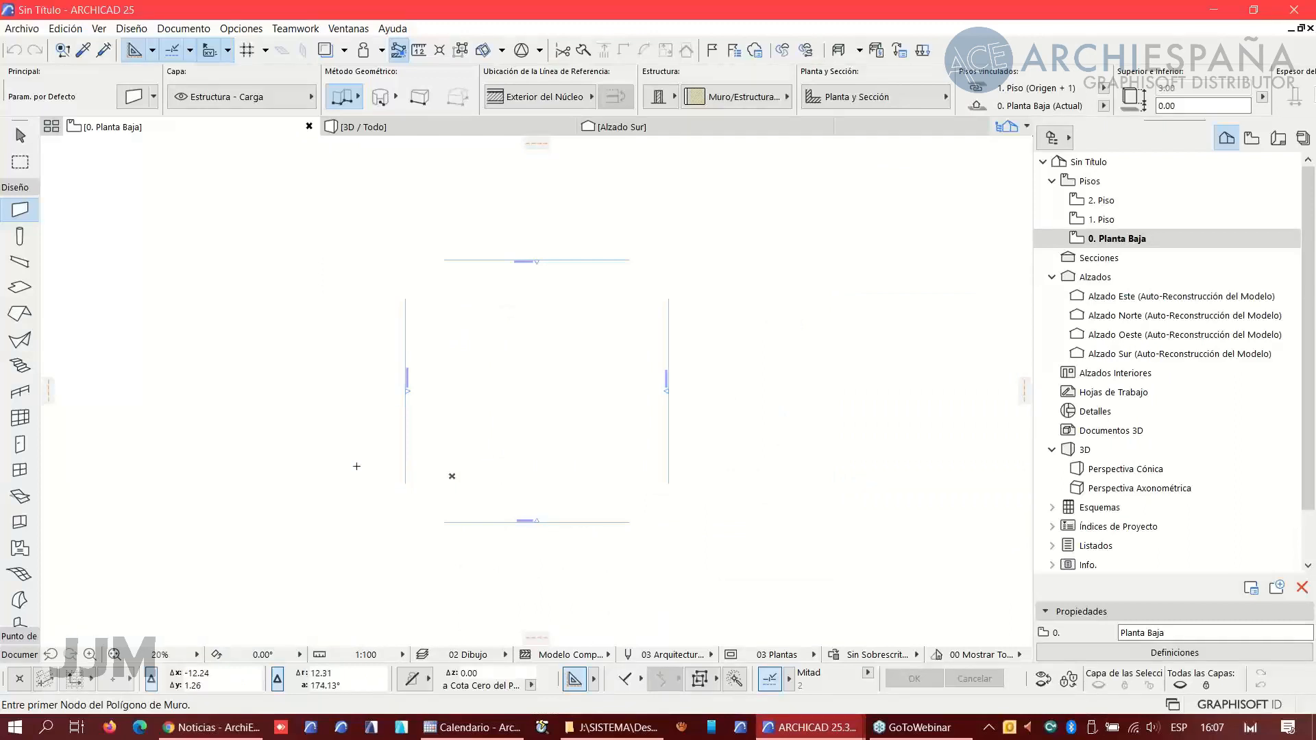
pyautogui.keyDown('shift'); pyautogui.moveTo(373, 573); pyautogui.dragTo(748, 227); pyautogui.keyUp('shift')
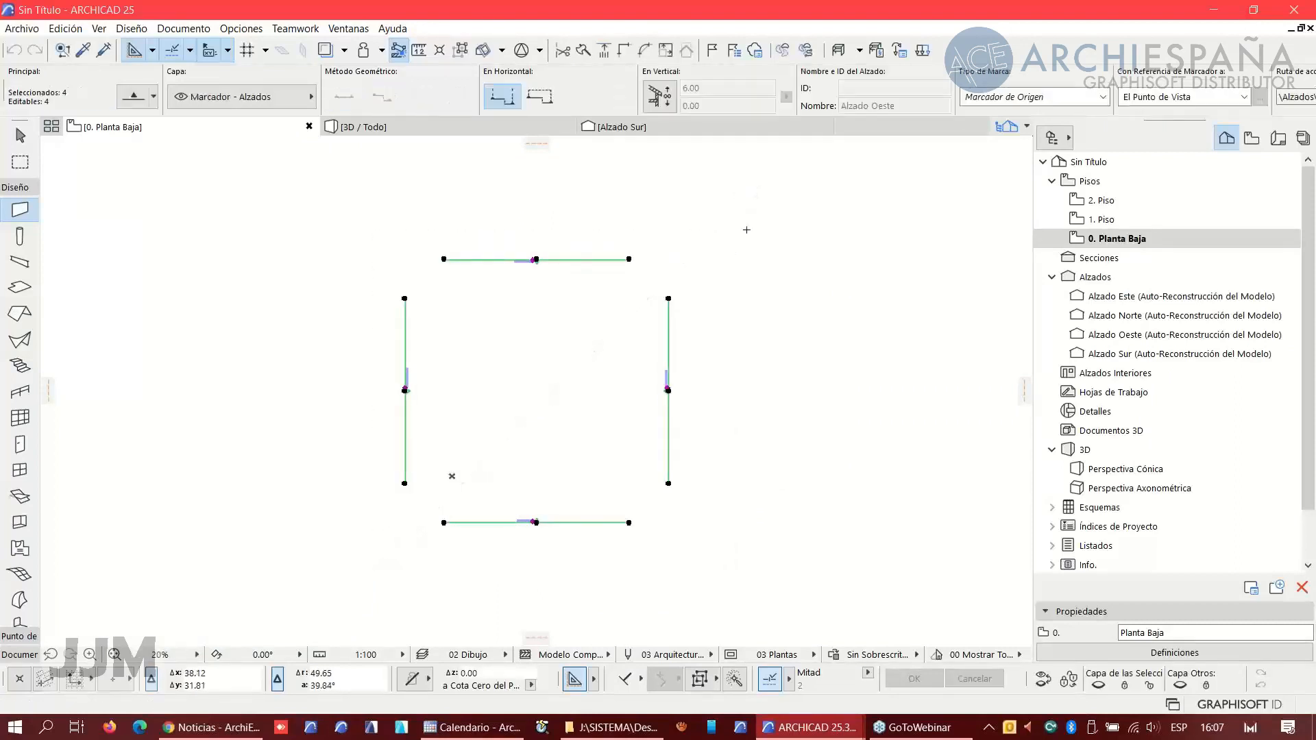
pyautogui.press('Delete')
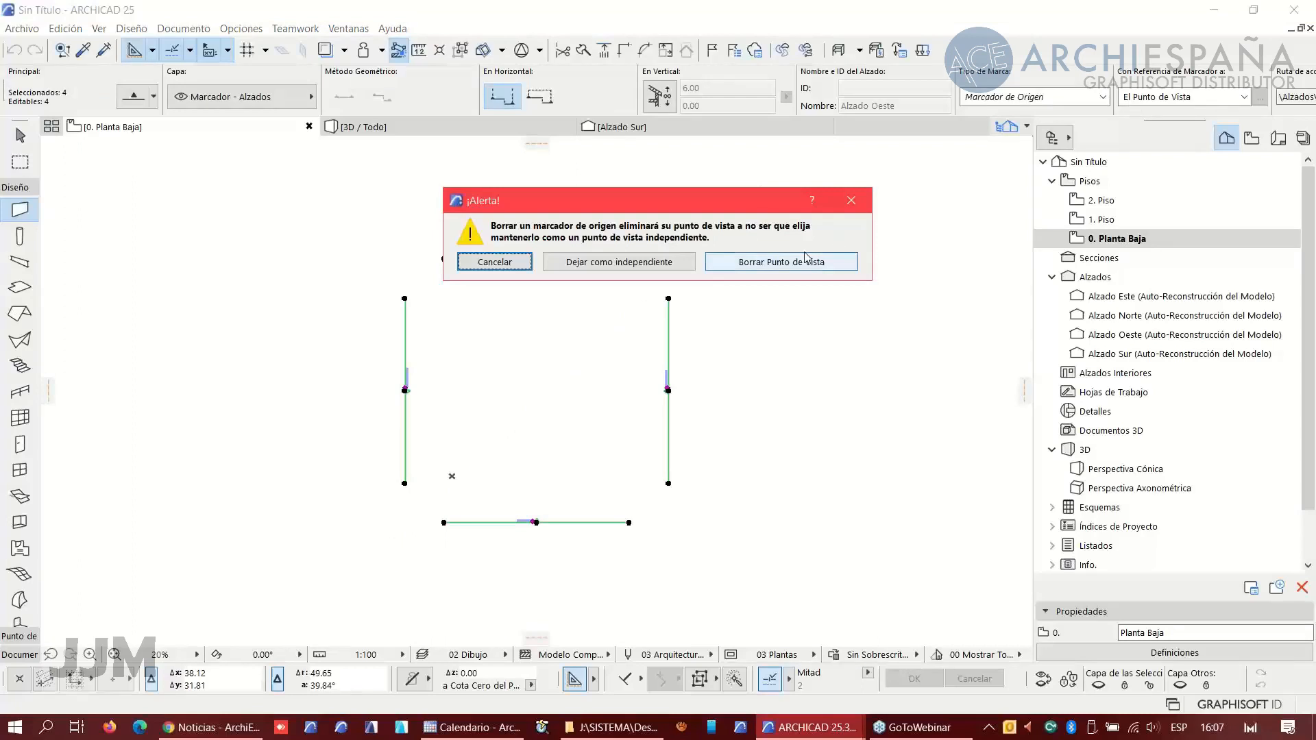
pyautogui.click(772, 268)
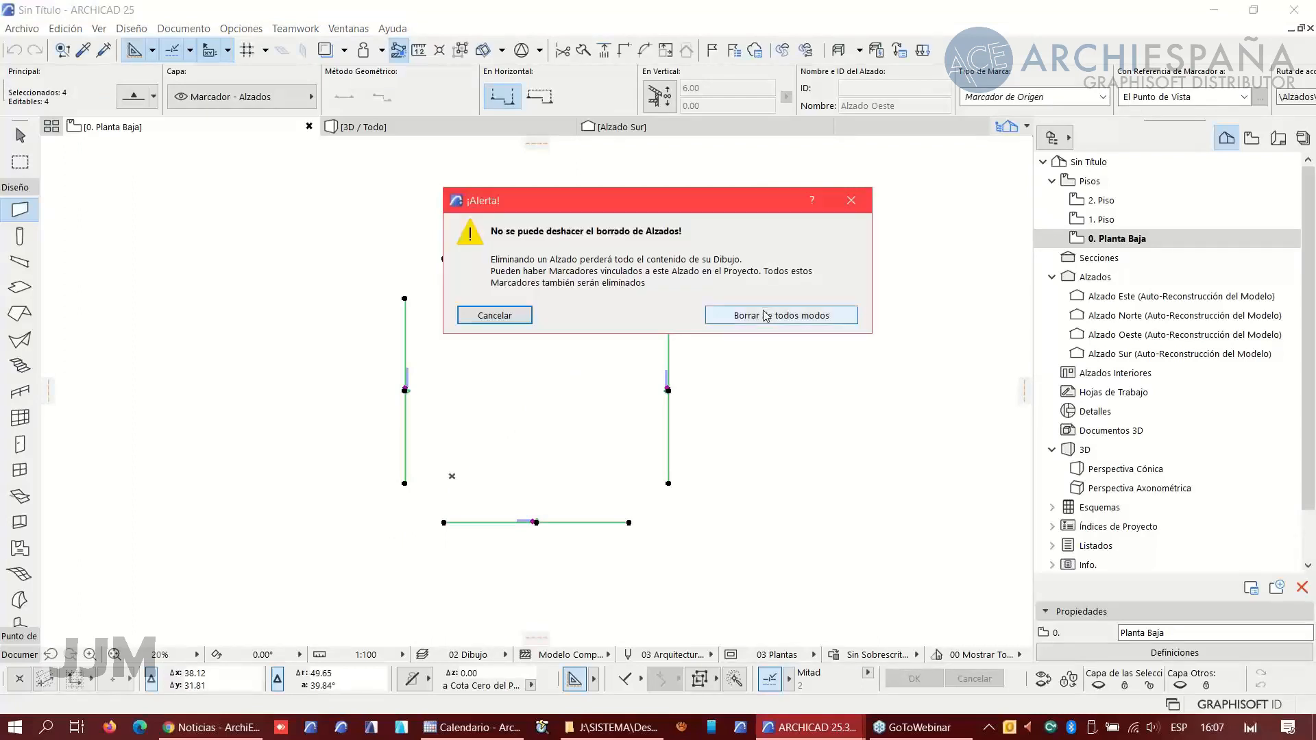
pyautogui.click(771, 312)
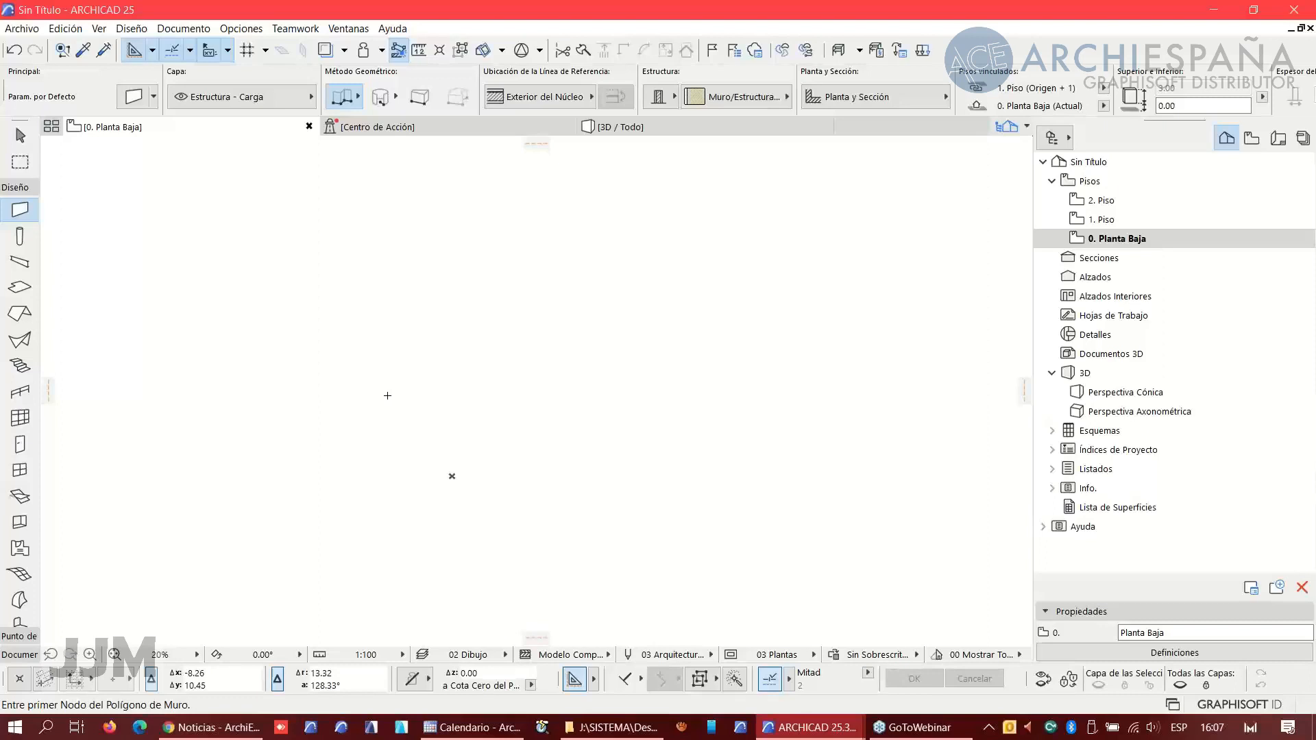
pyautogui.click(17, 30)
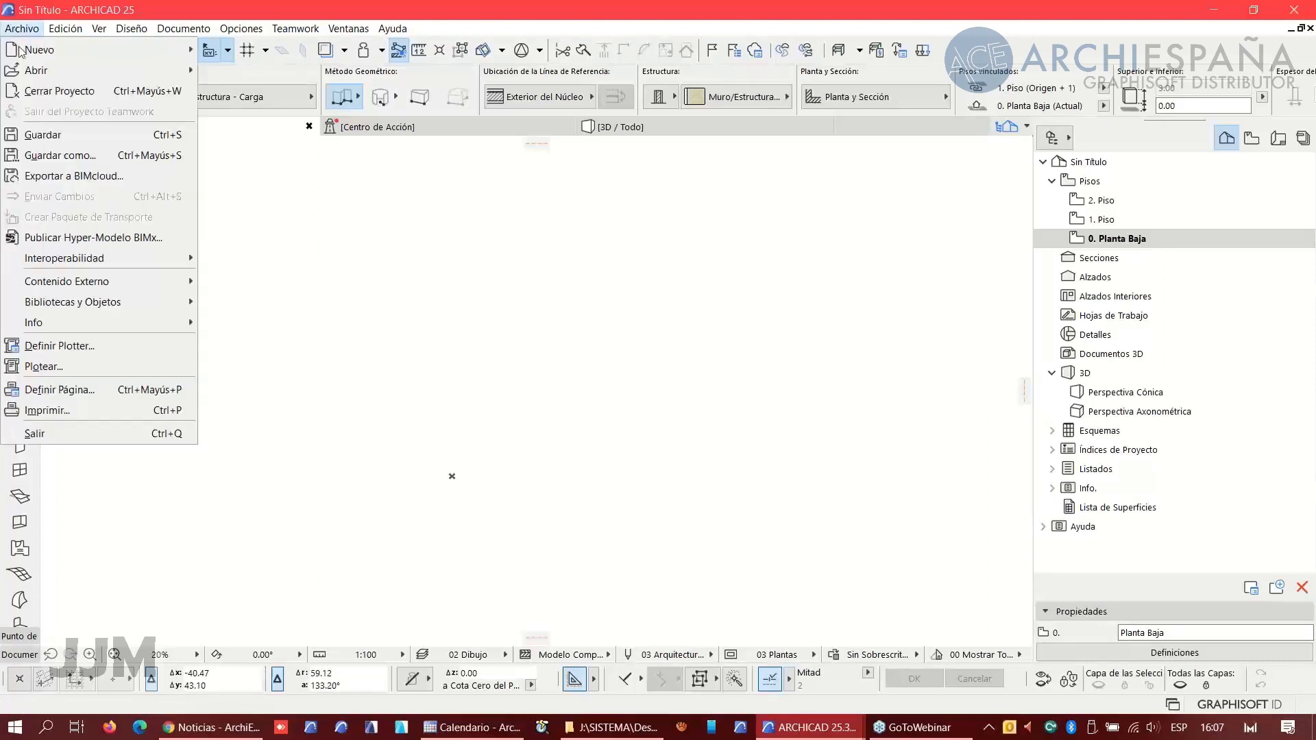
pyautogui.moveTo(93, 305)
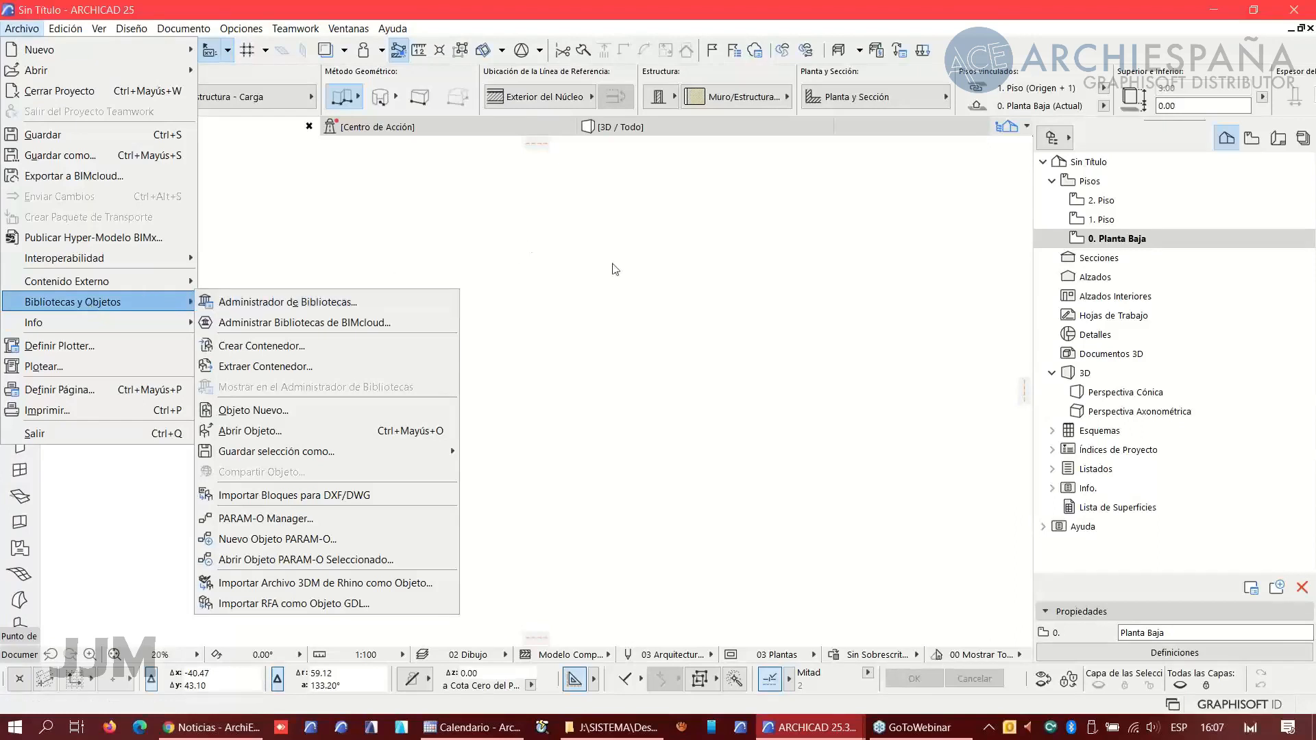
pyautogui.click(615, 270)
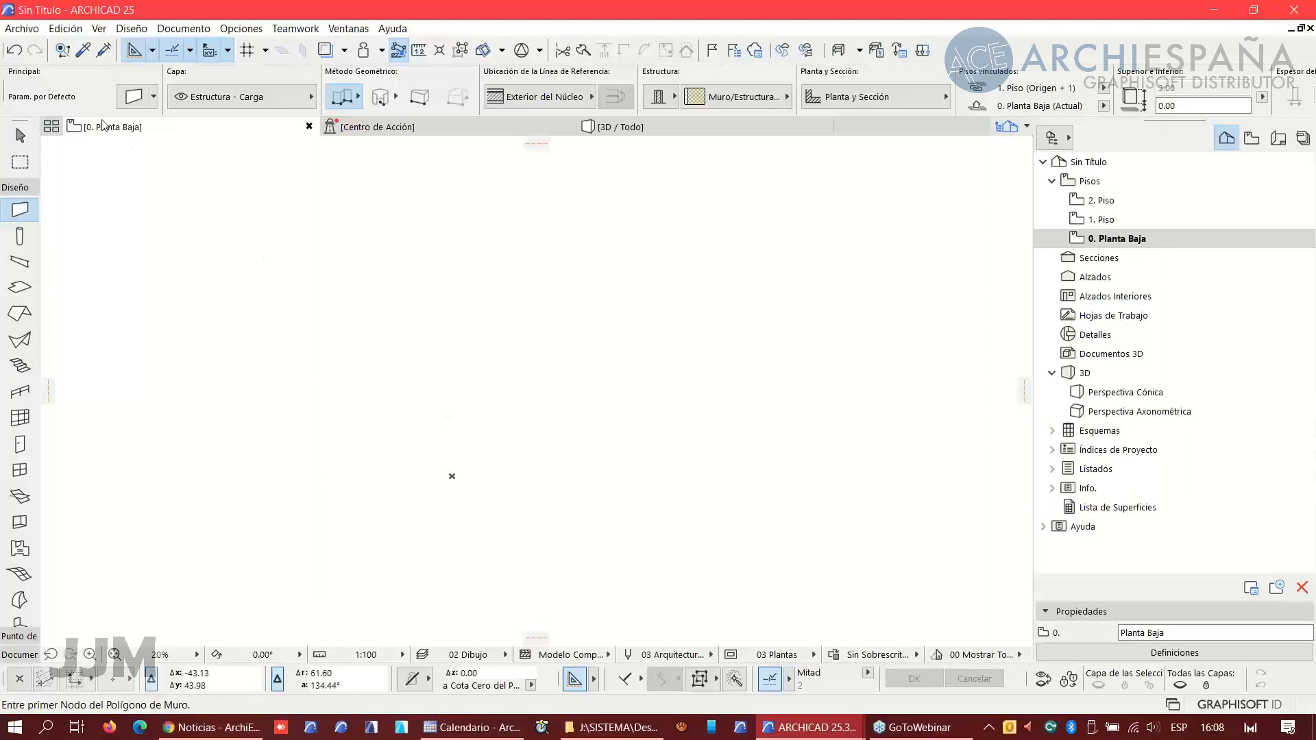
# - Start placing an external drawing, filter for DXF files and open the Webinar 17 Noviembre 2021 folder
pyautogui.click(22, 28)
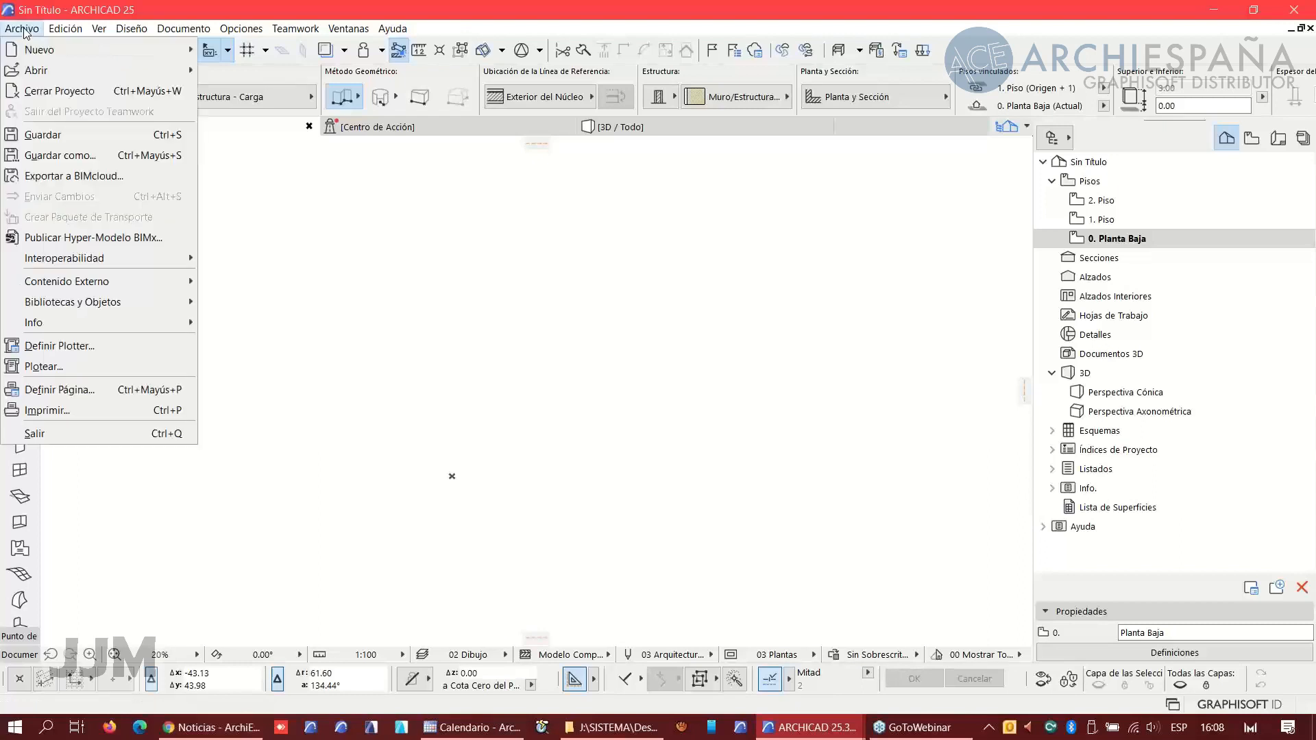
pyautogui.moveTo(96, 284)
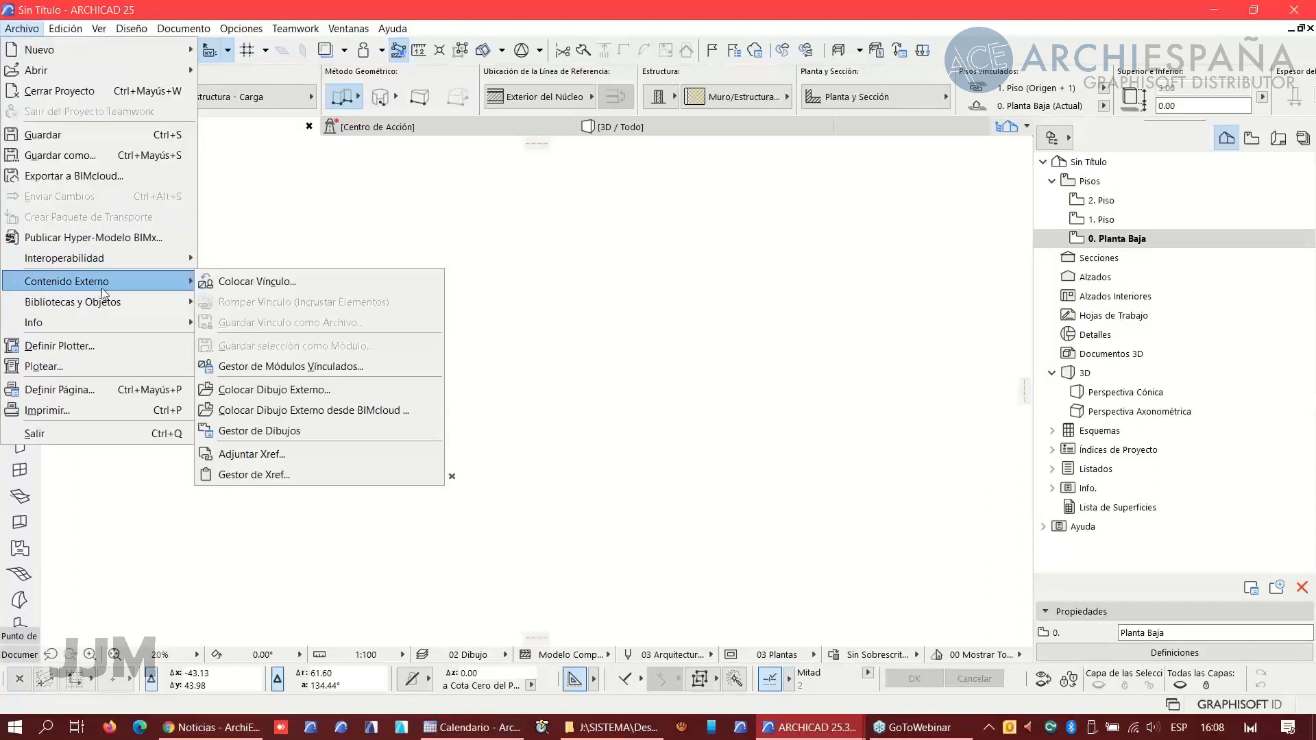
pyautogui.click(264, 390)
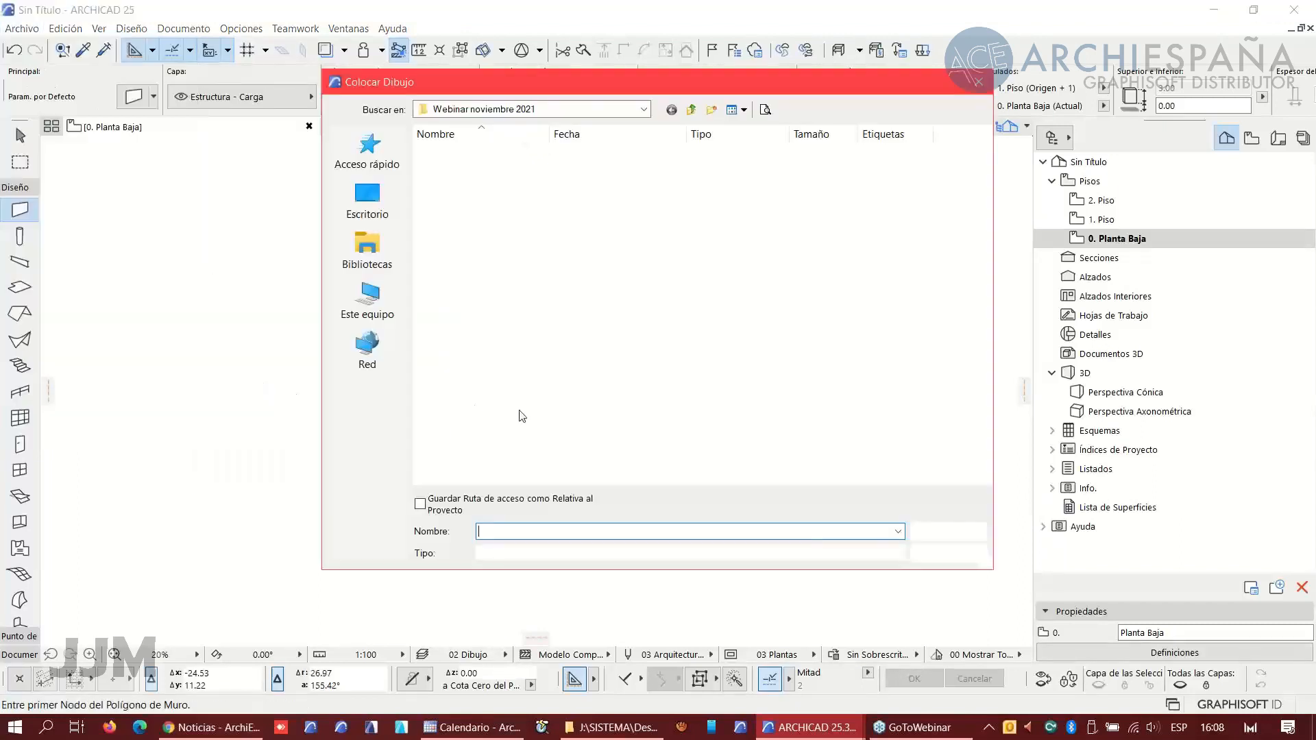
pyautogui.click(605, 554)
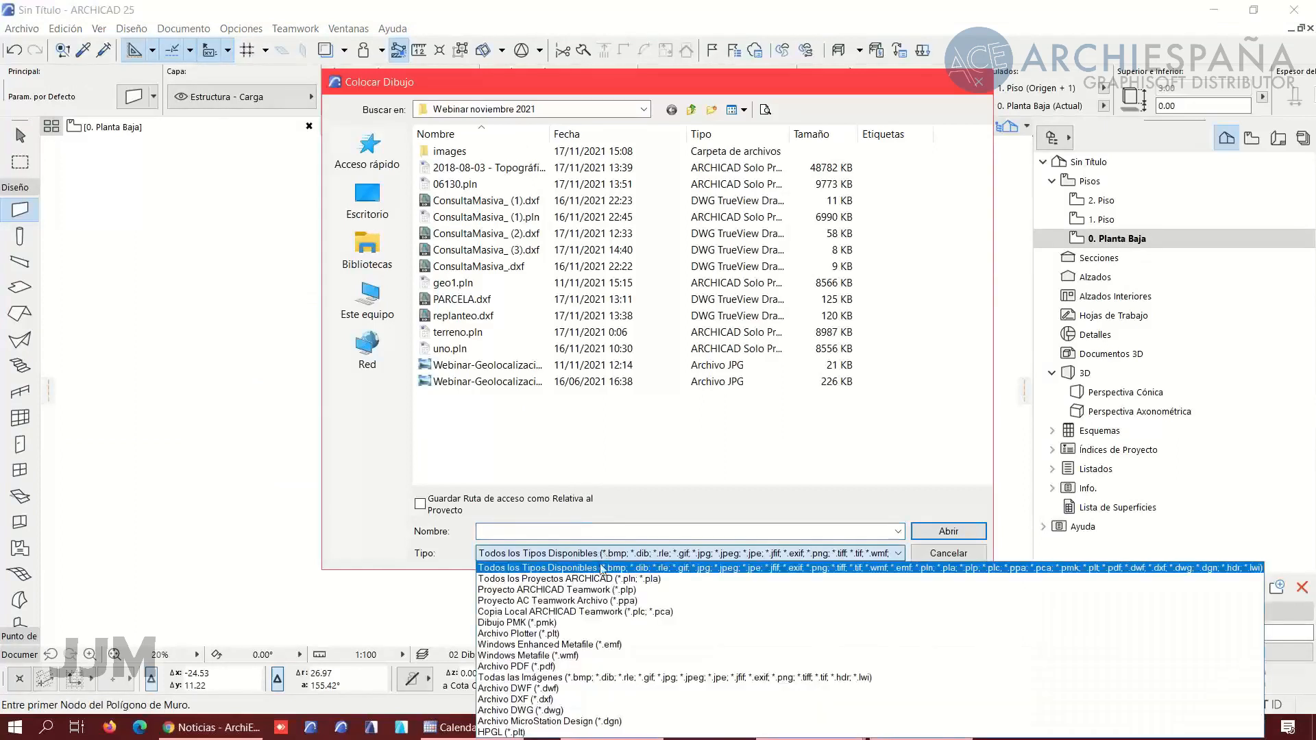
pyautogui.click(573, 699)
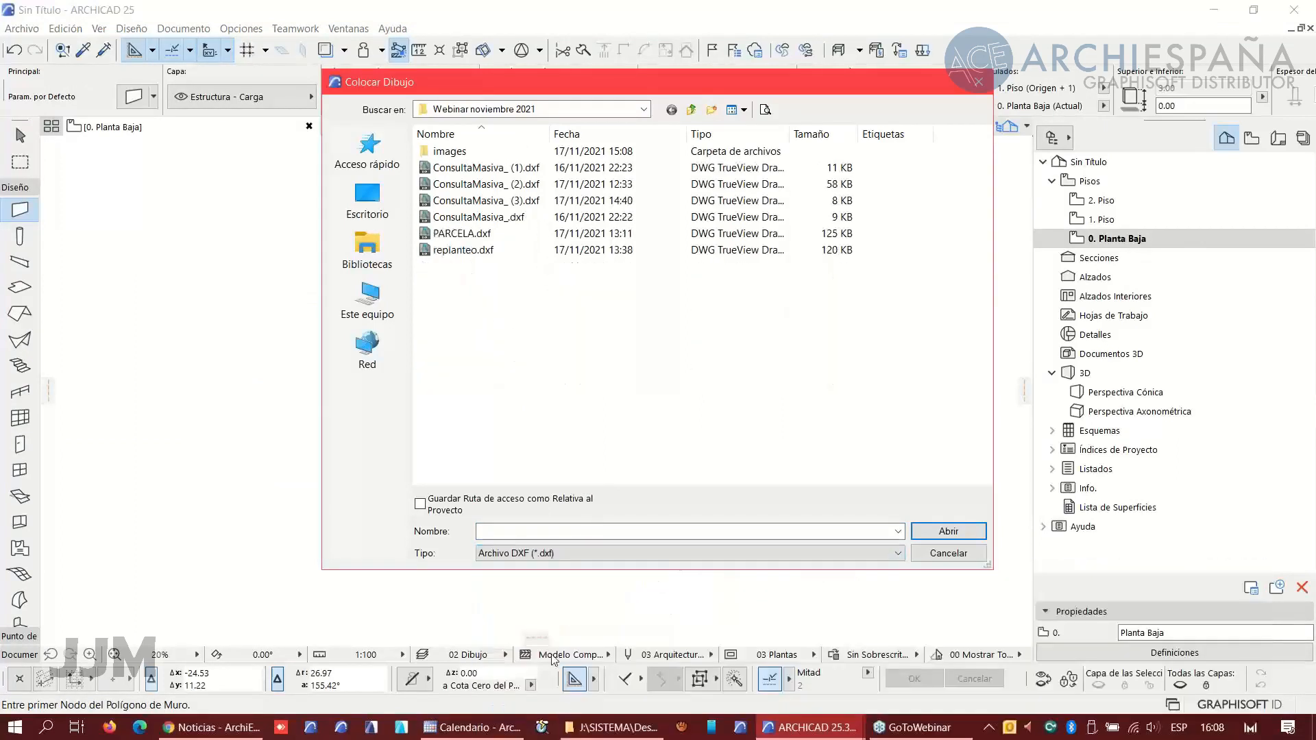
pyautogui.click(691, 109)
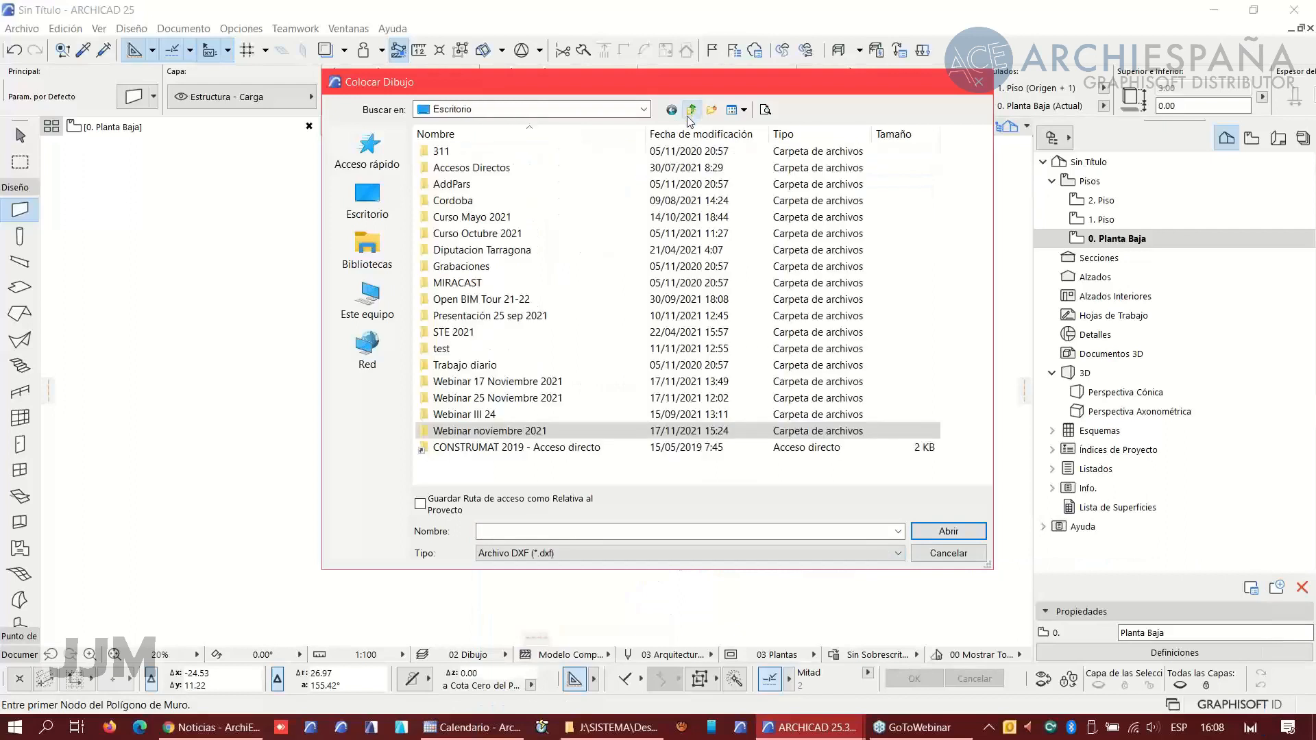
pyautogui.doubleClick(470, 384)
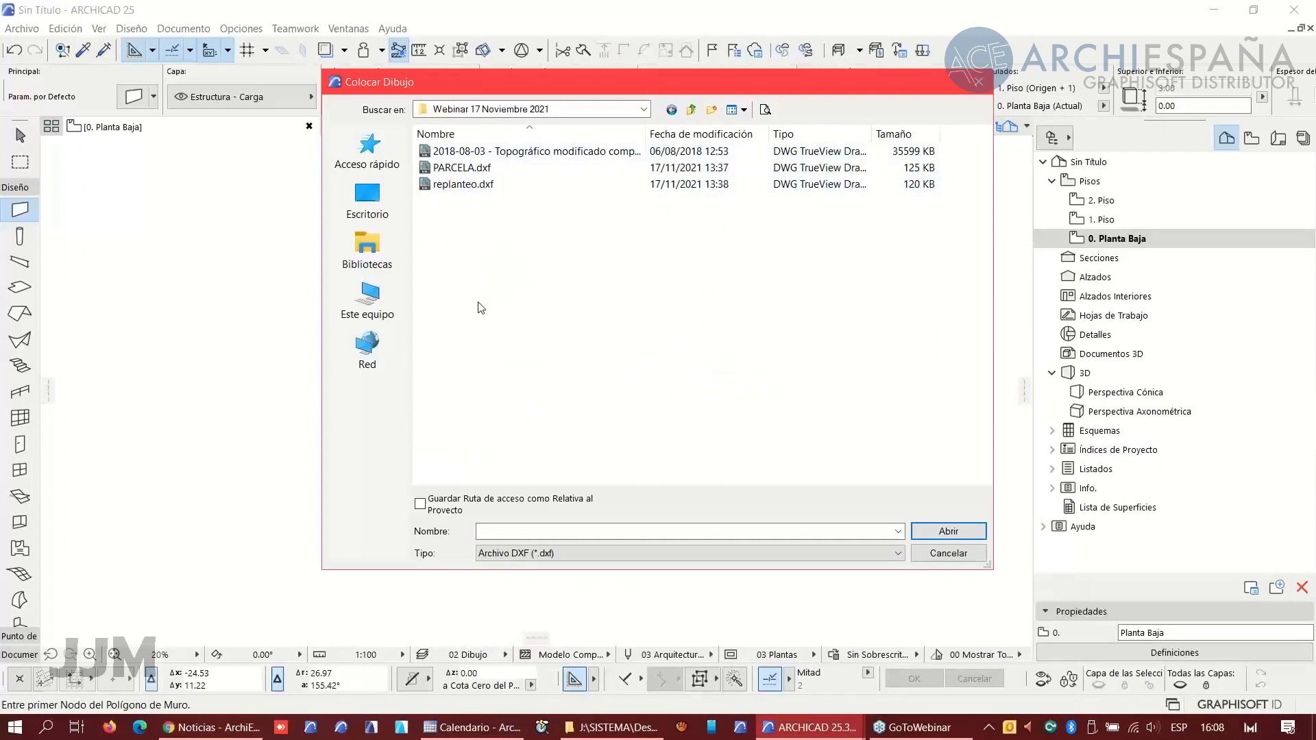
# - Open replanteo.dxf and place it with one drawing unit as 1 metro near the plan's centre
pyautogui.click(470, 184)
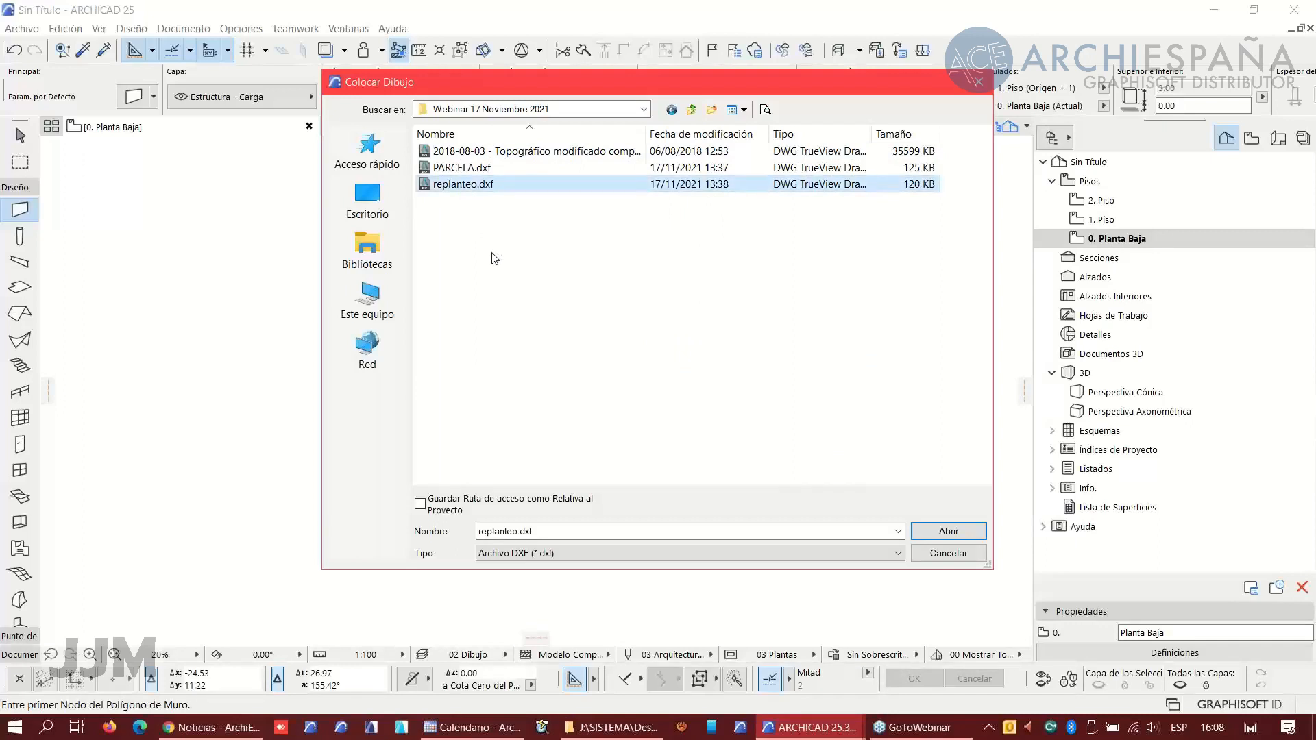
pyautogui.click(469, 168)
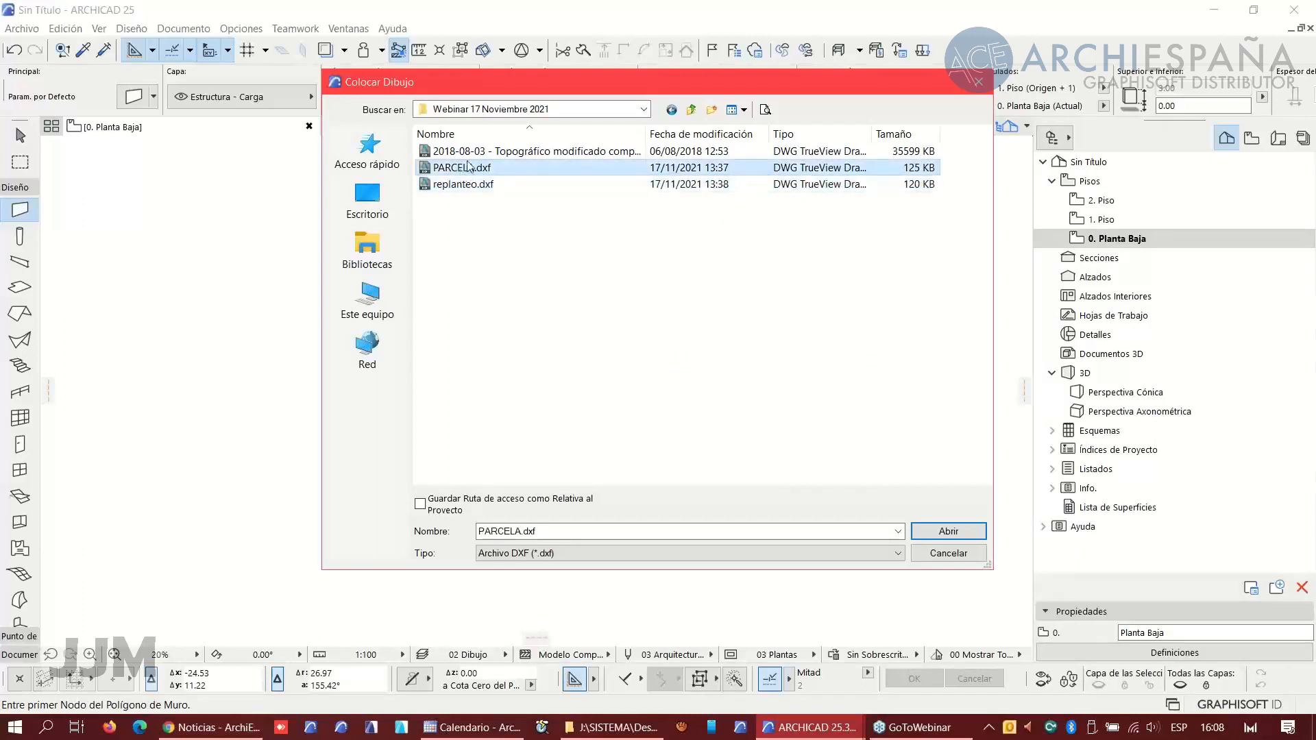
pyautogui.press('Up')
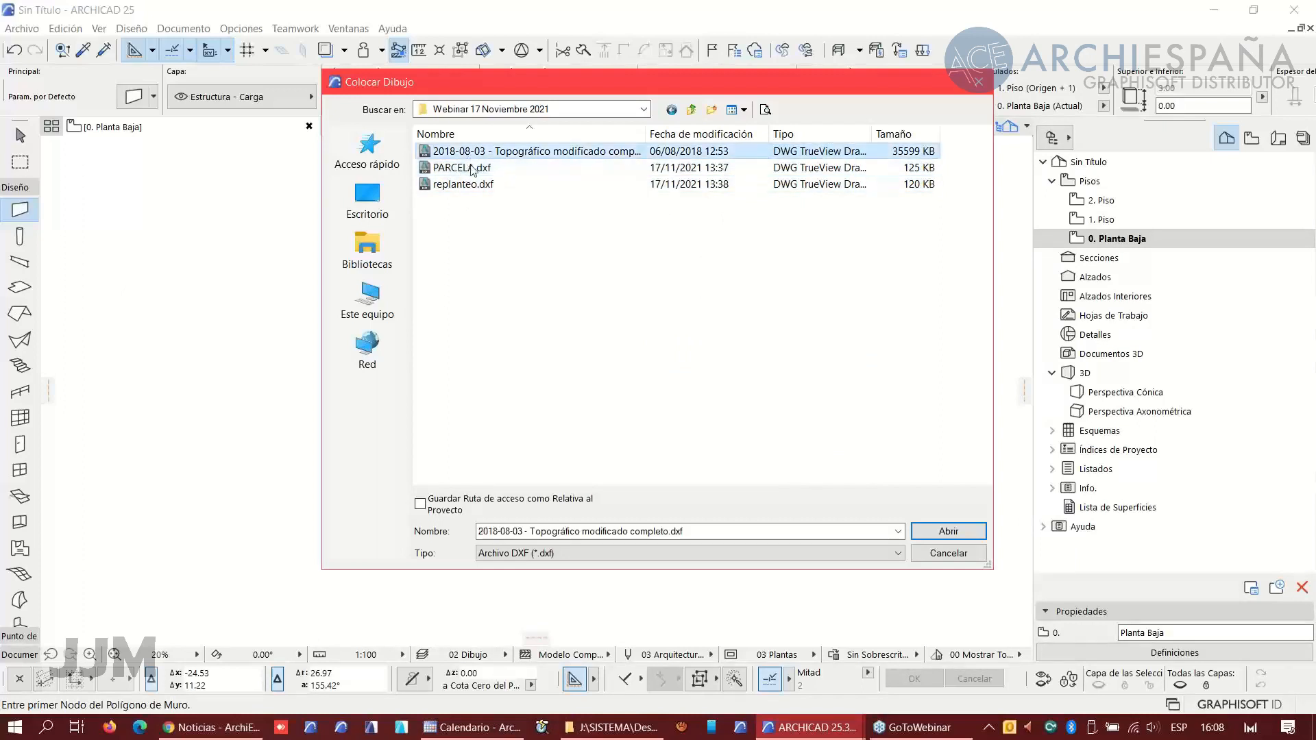
pyautogui.click(475, 238)
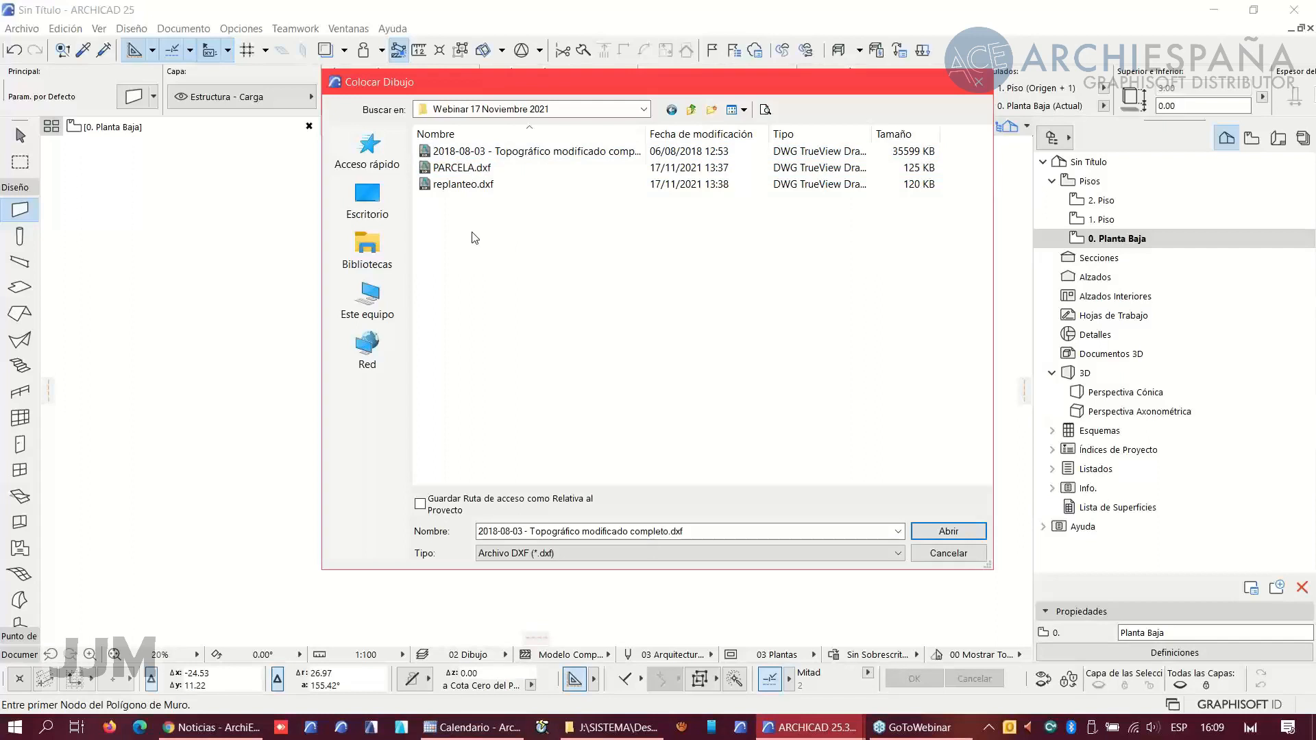
pyautogui.click(464, 185)
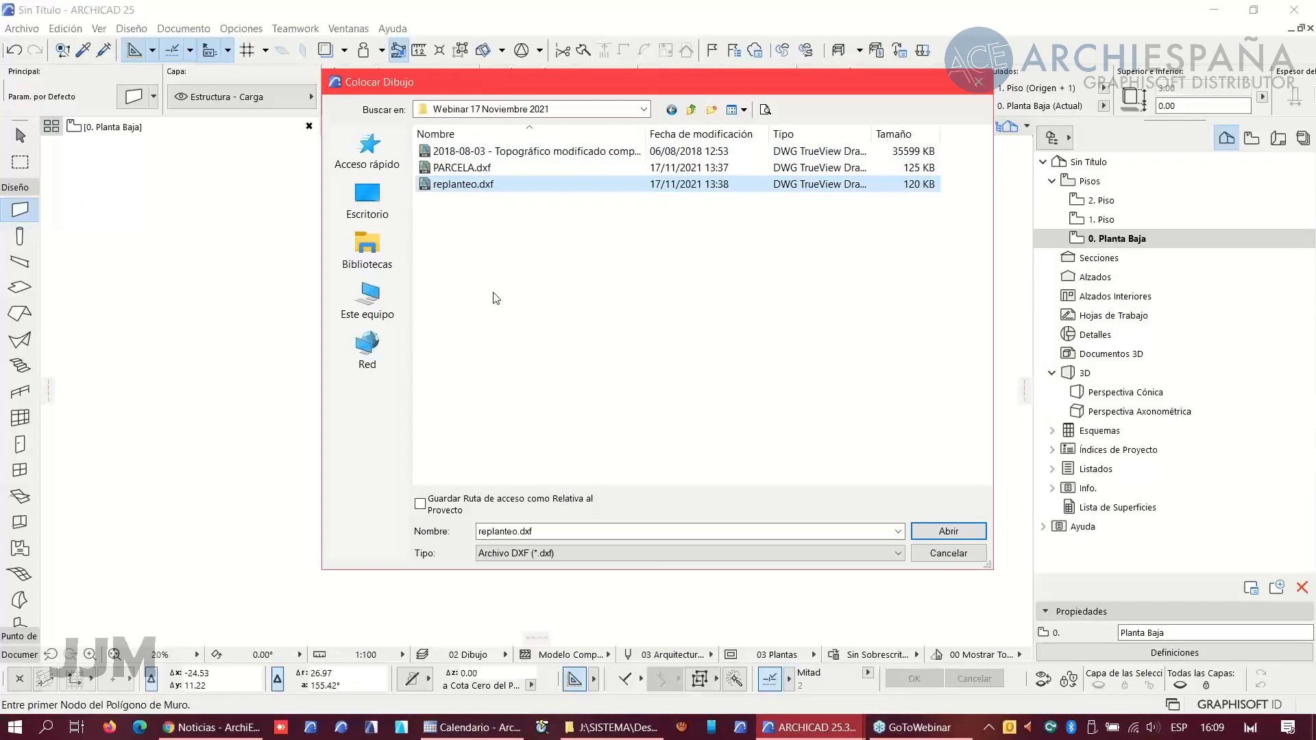
pyautogui.click(946, 534)
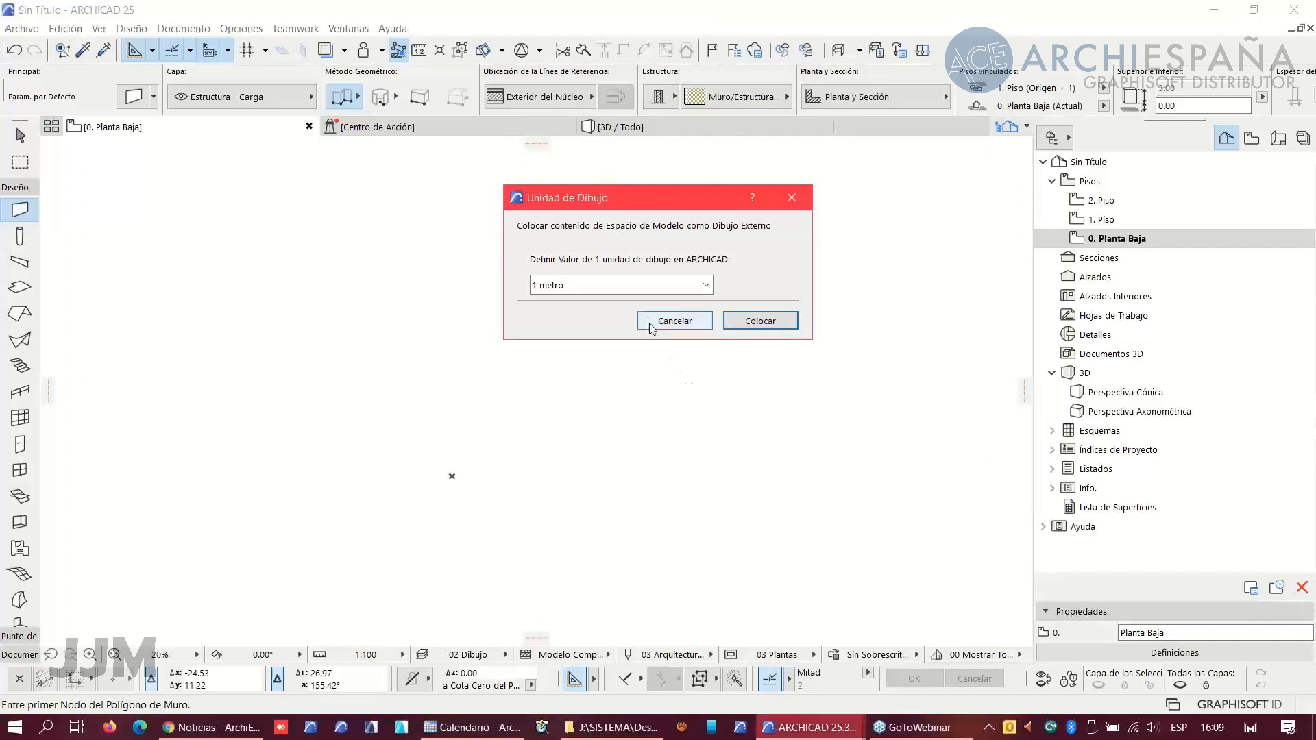
pyautogui.click(761, 326)
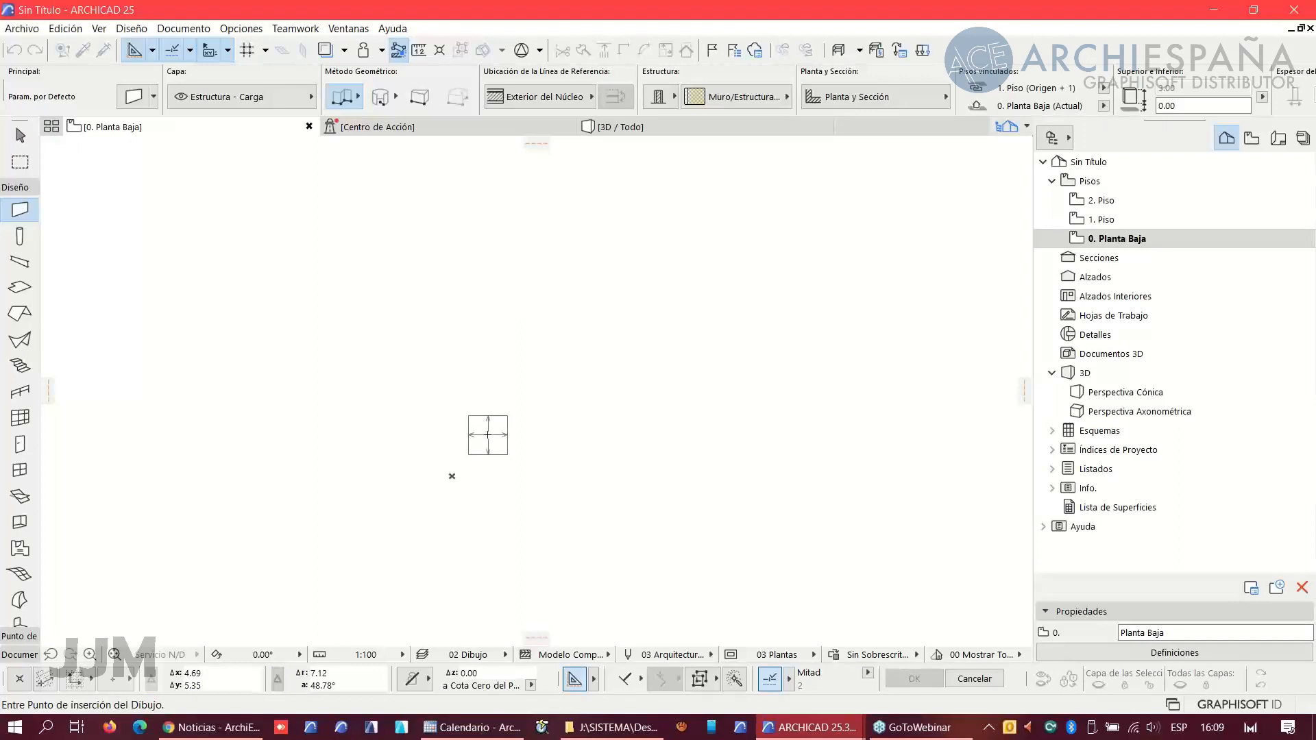
pyautogui.click(498, 423)
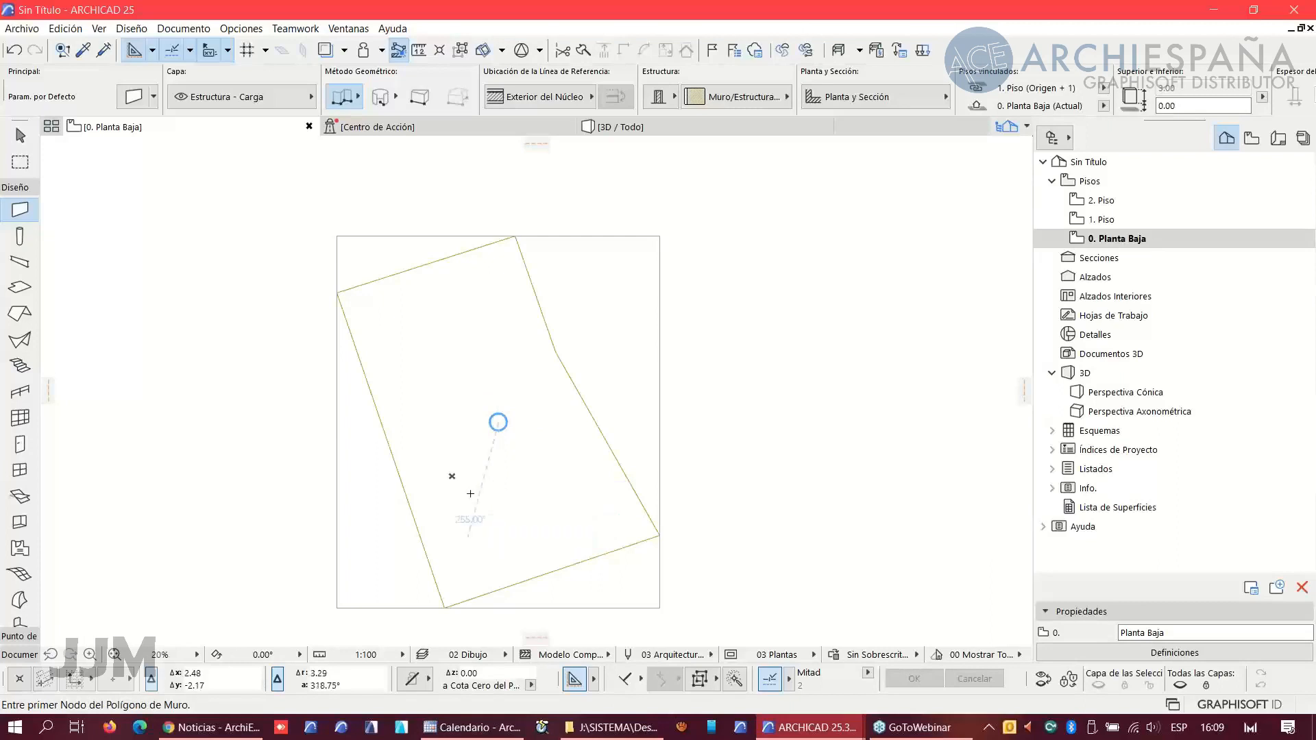
# - Select the placed replanteo drawing and move it so the parcel's bottom vertex sits on the project origin
pyautogui.press('space')
pyautogui.click(499, 511)
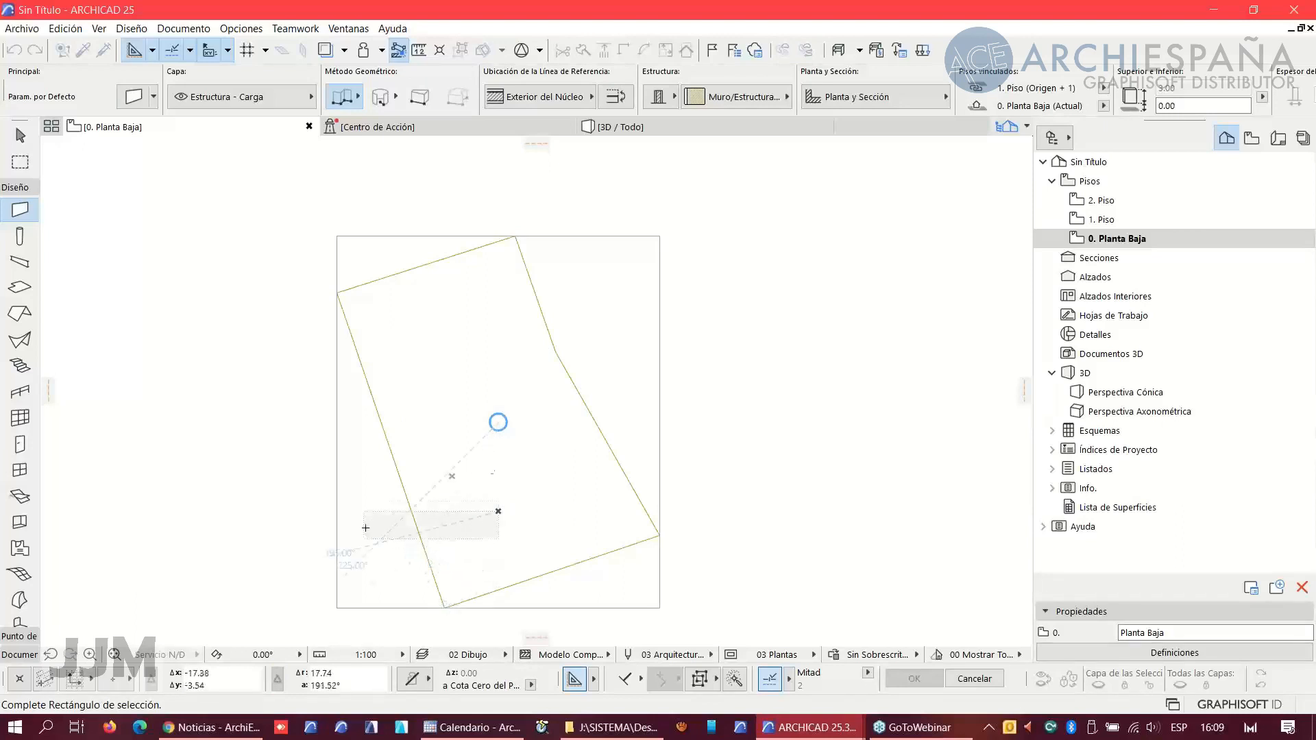
pyautogui.rightClick(746, 391)
pyautogui.click(782, 497)
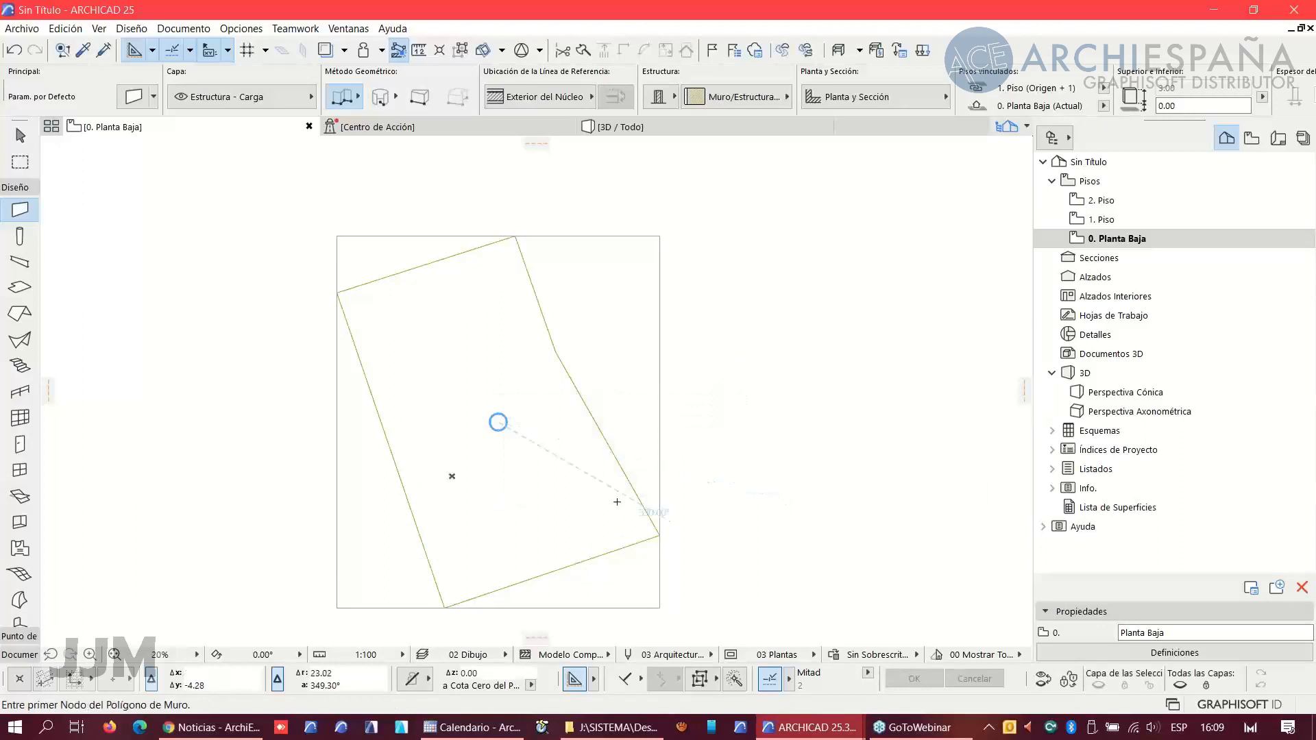
pyautogui.click(620, 506)
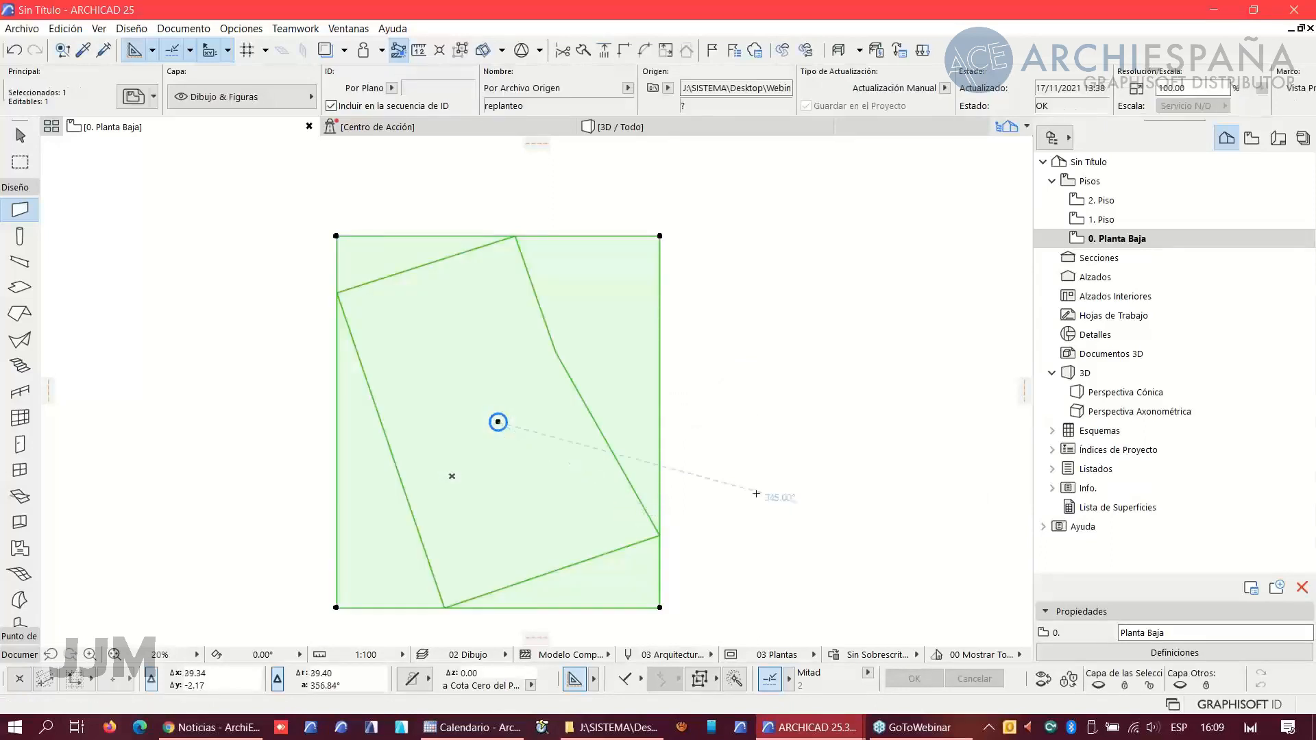
pyautogui.hotkey('ctrl', 'd')
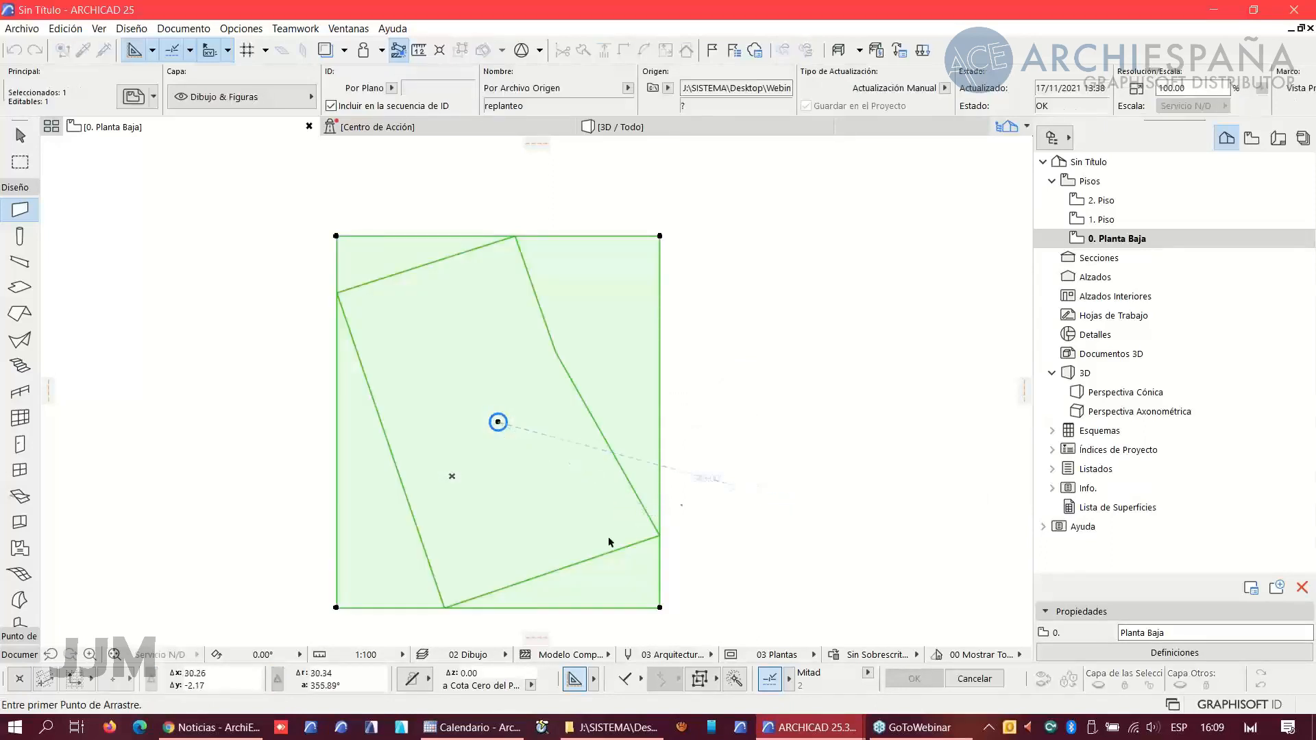
pyautogui.click(444, 608)
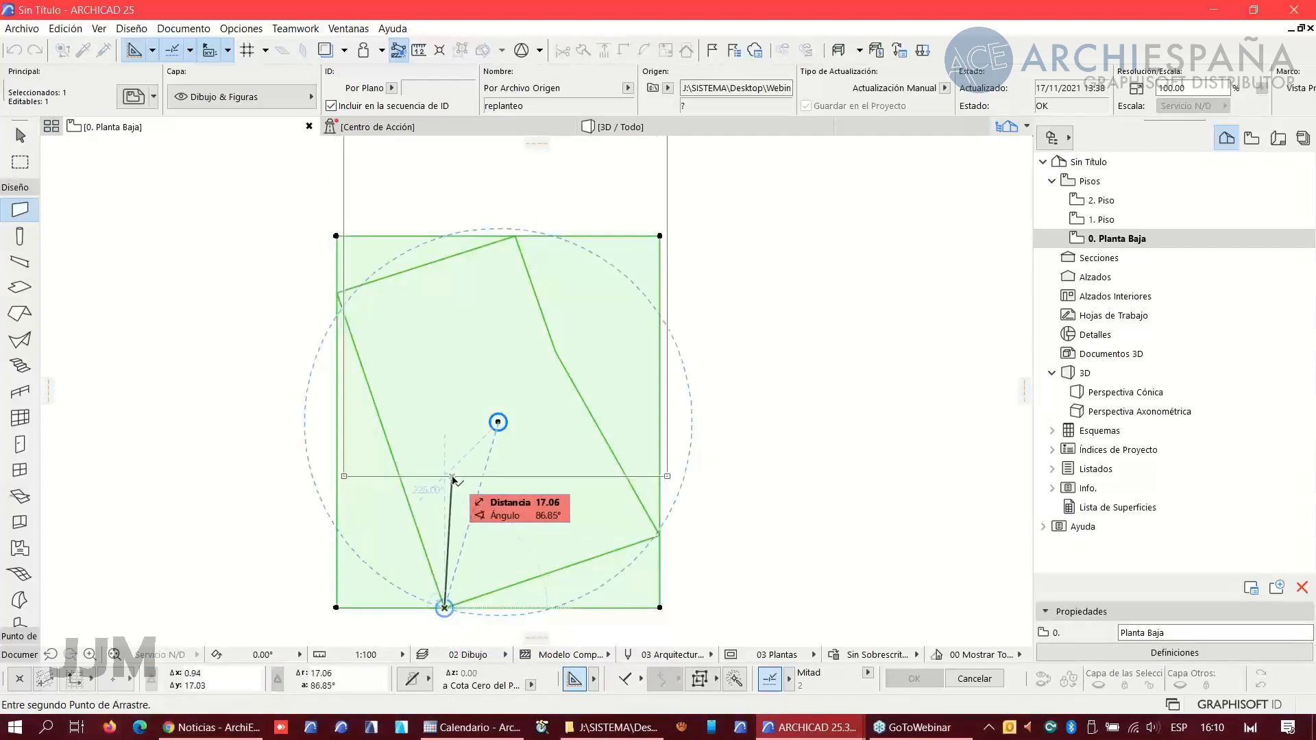
pyautogui.click(452, 478)
pyautogui.press('Escape')
pyautogui.moveTo(474, 429); pyautogui.dragTo(531, 498, button='middle')
pyautogui.scroll(3, 528, 495)
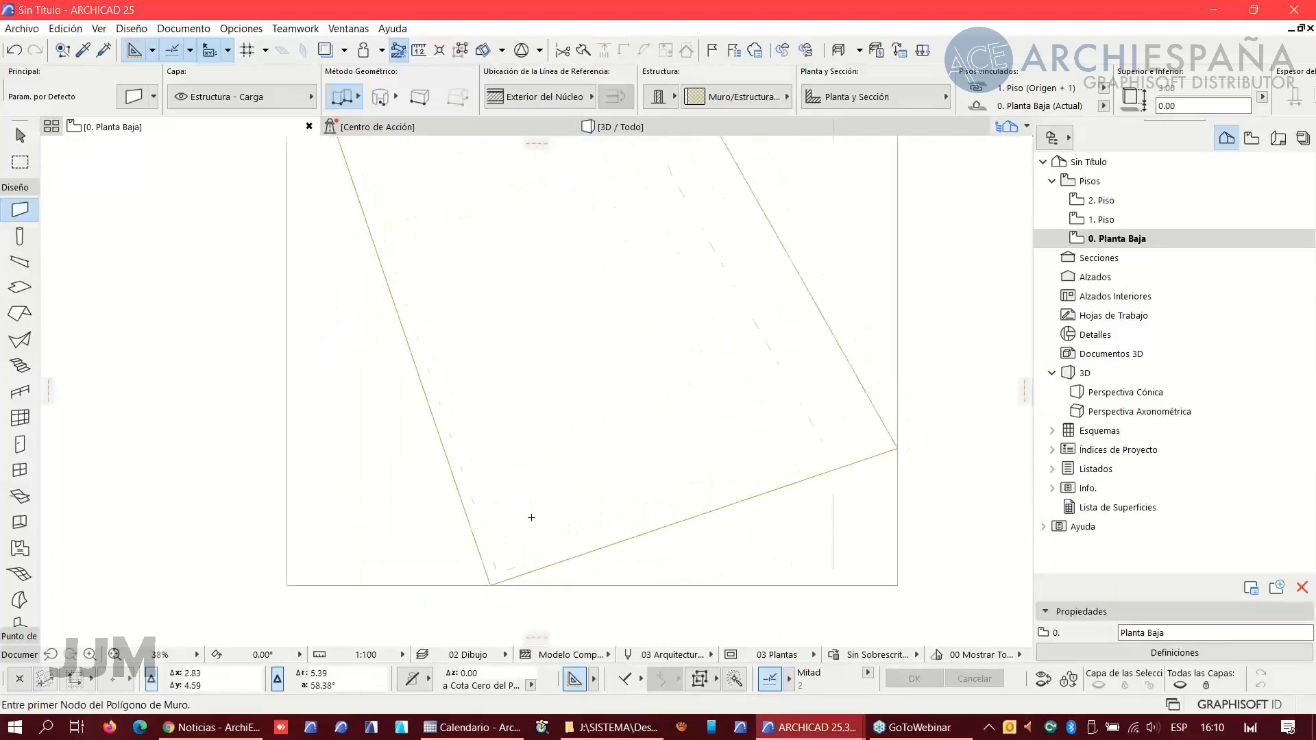
pyautogui.scroll(-1, 517, 480)
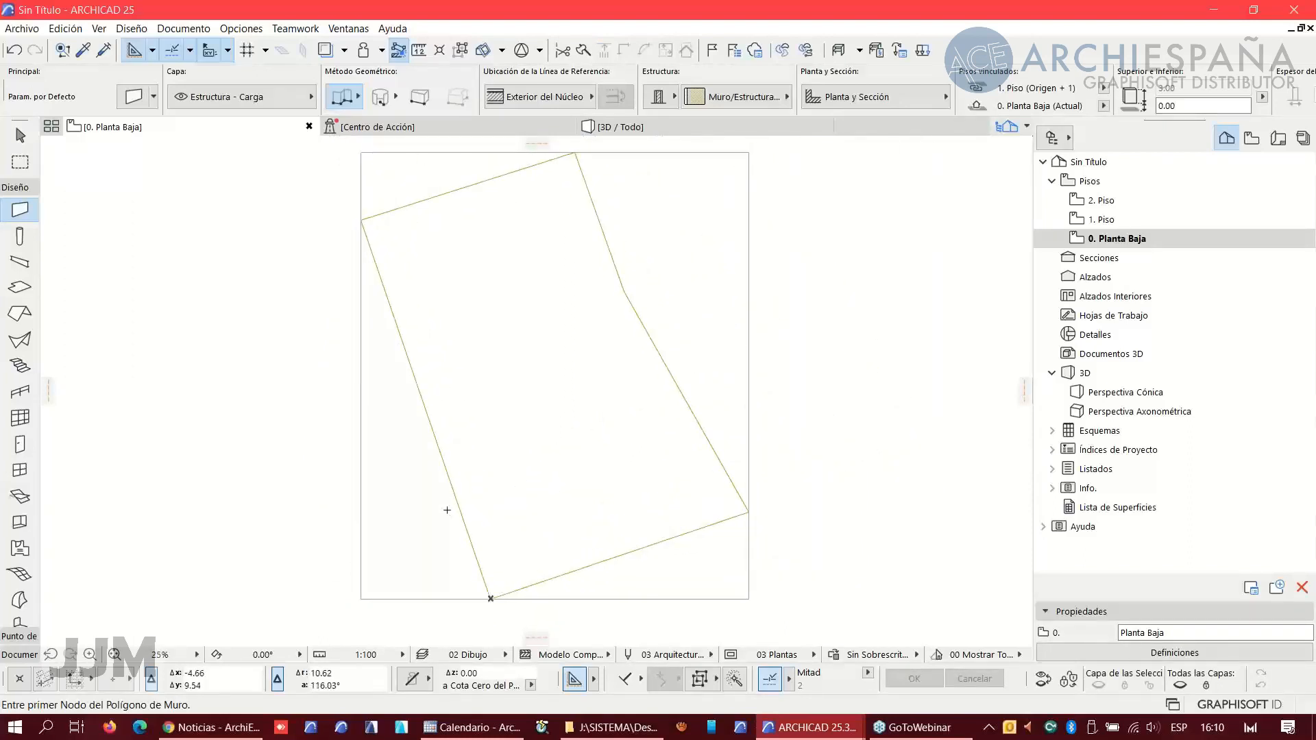
pyautogui.keyDown('shift'); pyautogui.click(401, 471); pyautogui.keyUp('shift')
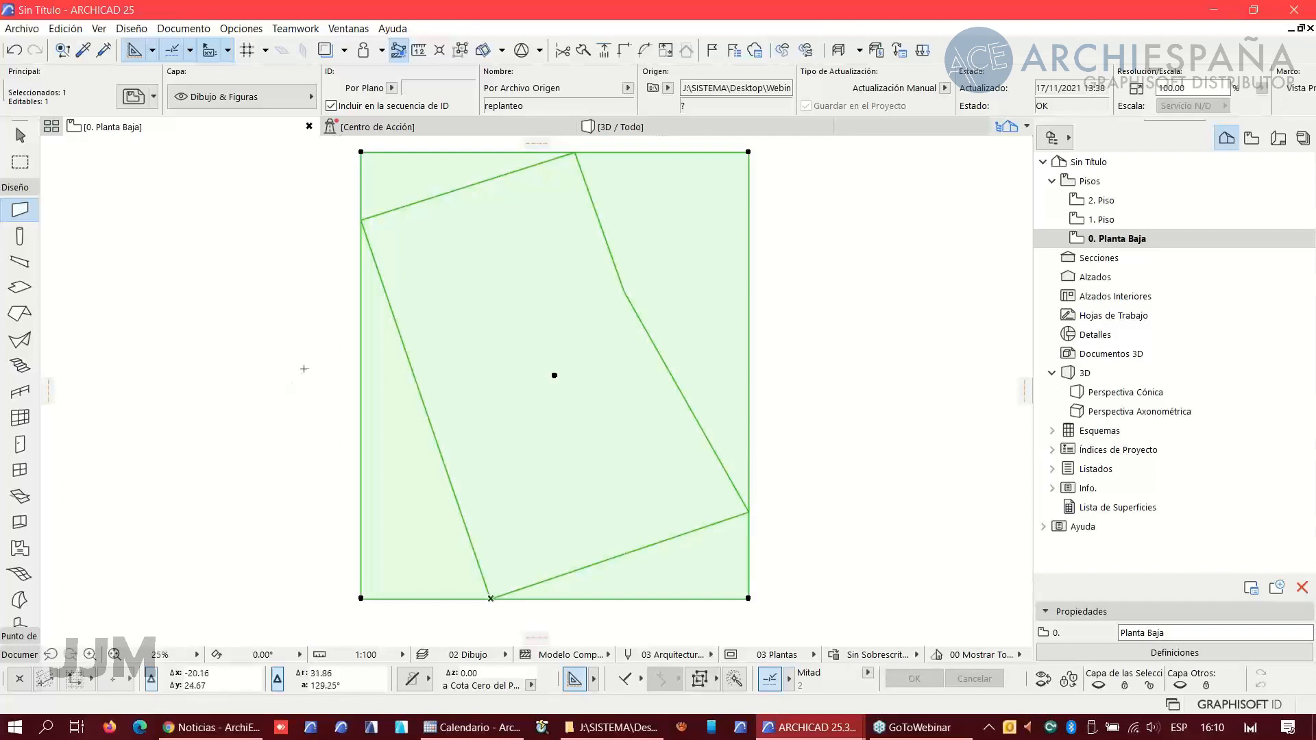
pyautogui.press('Escape')
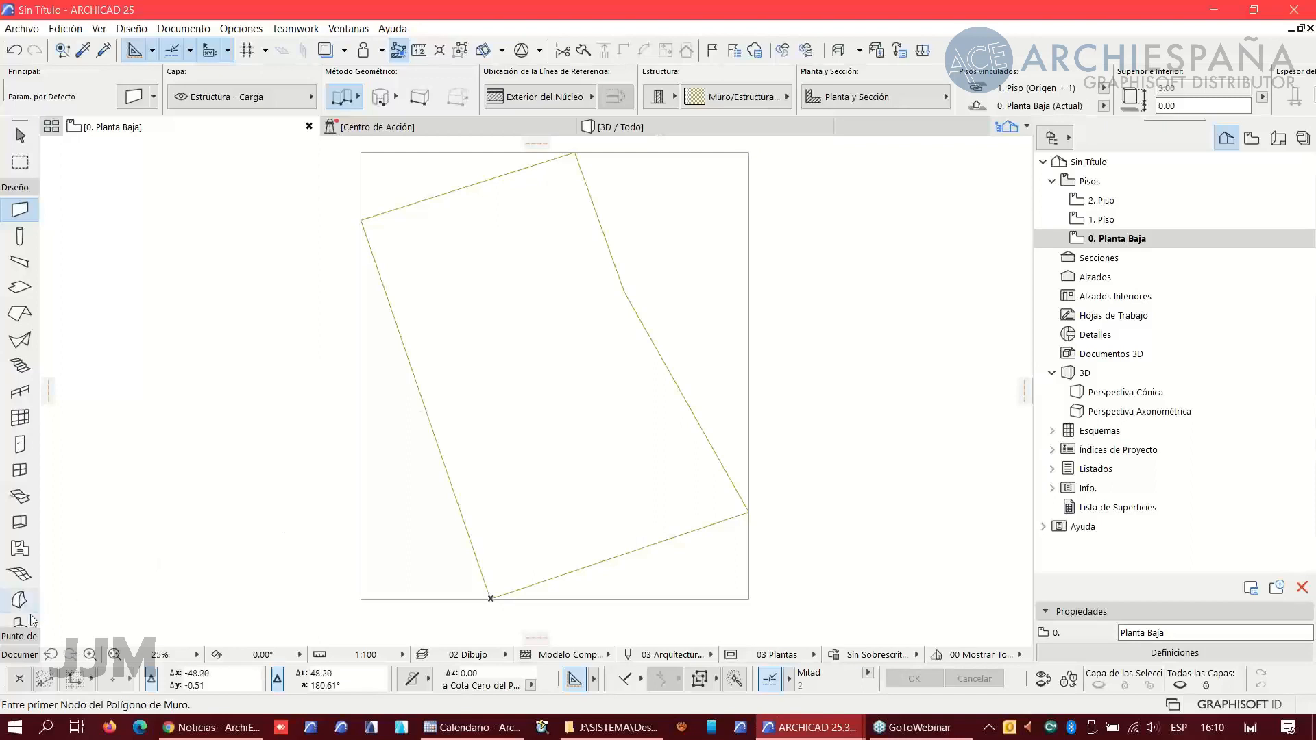
# - Activate the Object tool and, in its default settings, search for "coo" and choose Objeto Punto Topográfico 25
pyautogui.scroll(-3, 19, 600)
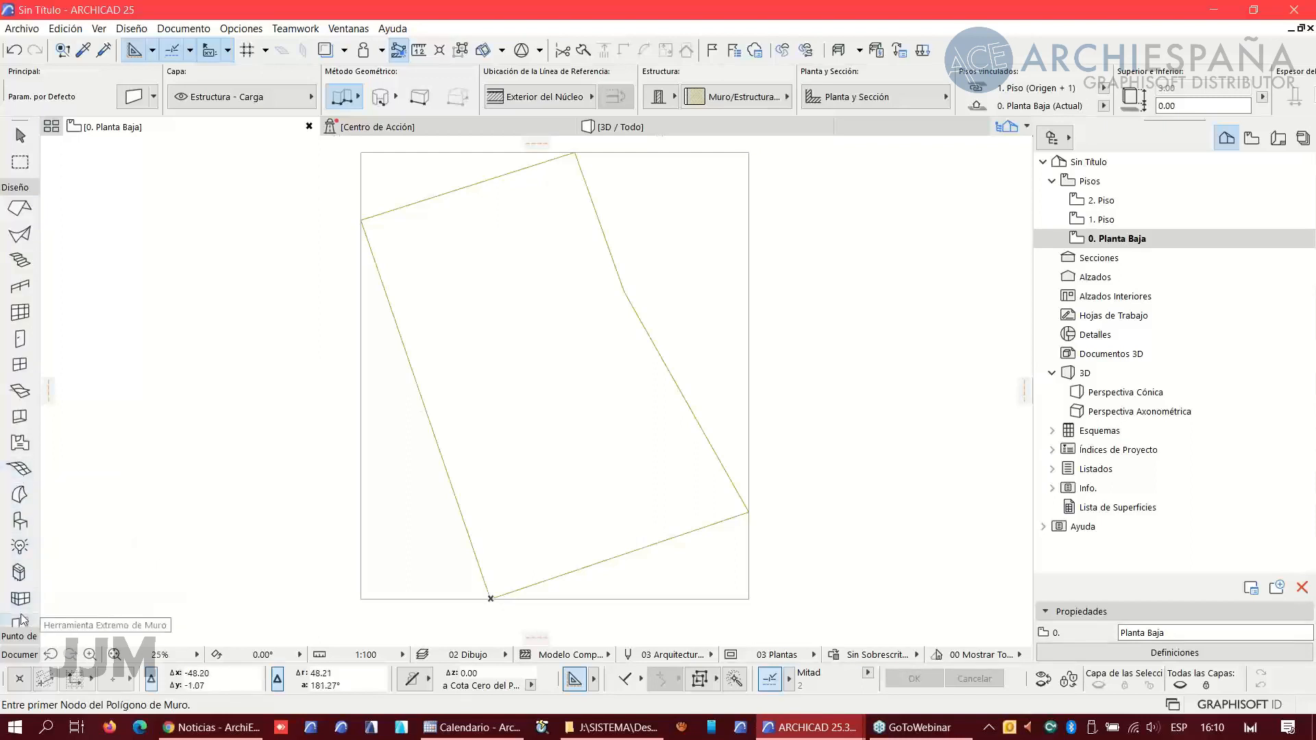
pyautogui.click(19, 521)
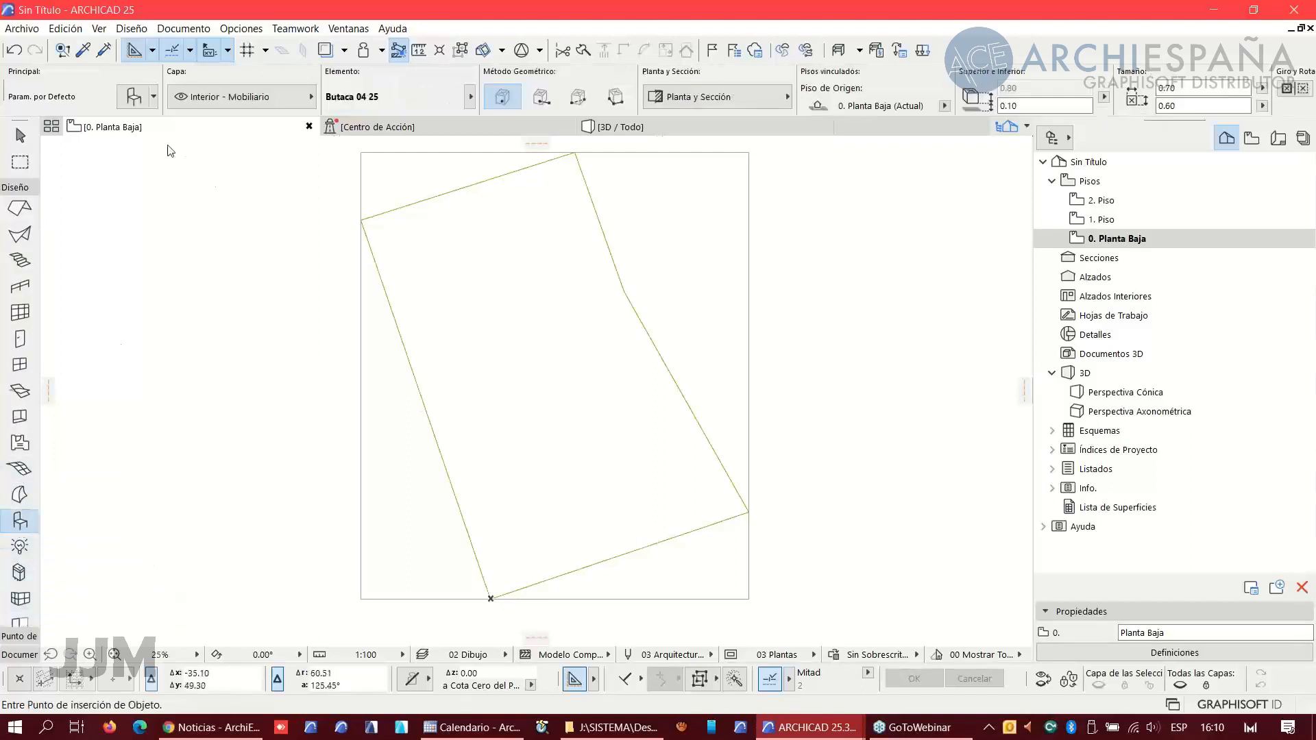
pyautogui.click(136, 97)
pyautogui.click(408, 46)
pyautogui.write('coo')
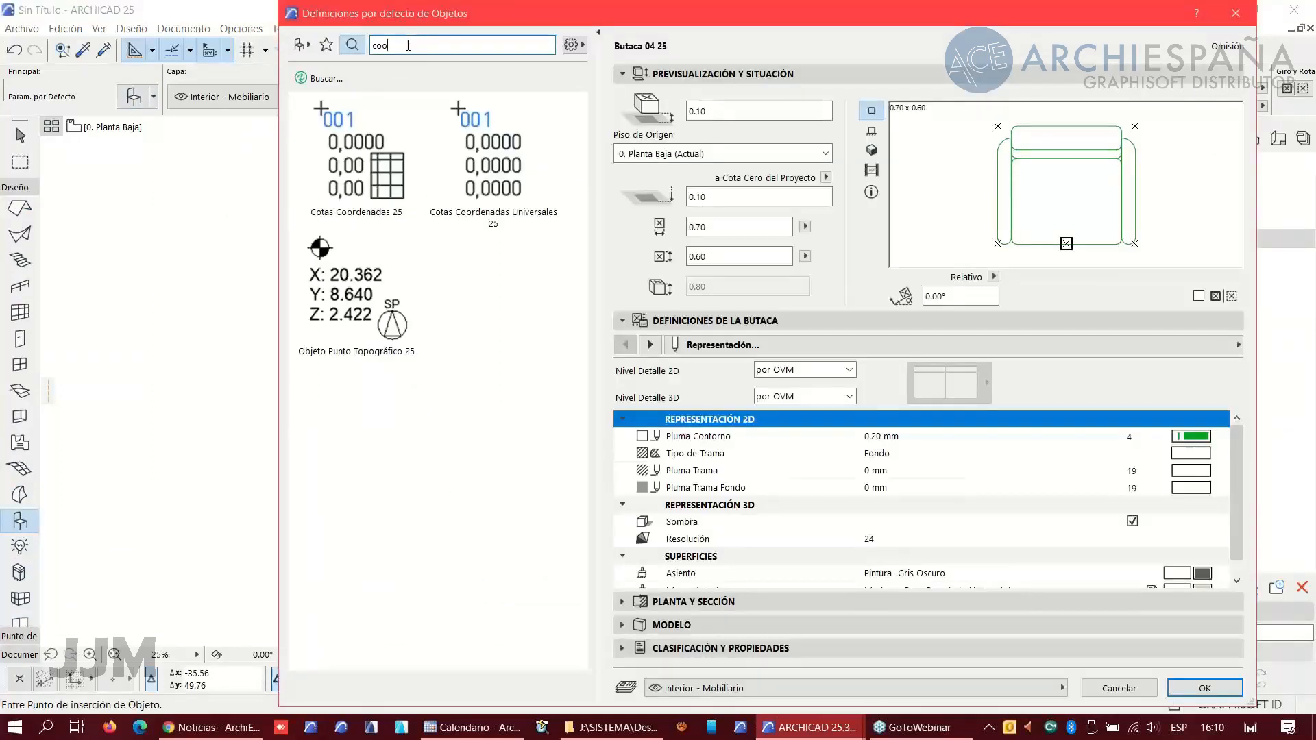
pyautogui.moveTo(376, 45); pyautogui.dragTo(367, 48)
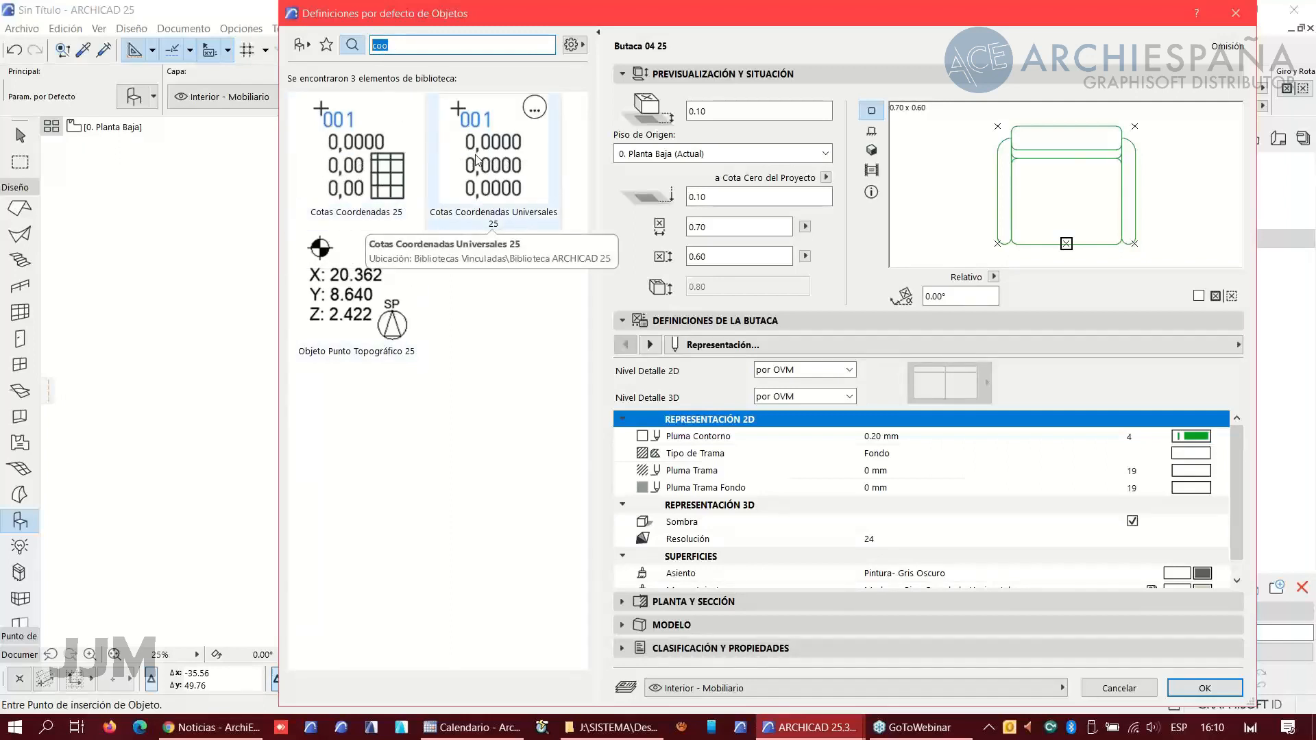
pyautogui.click(348, 299)
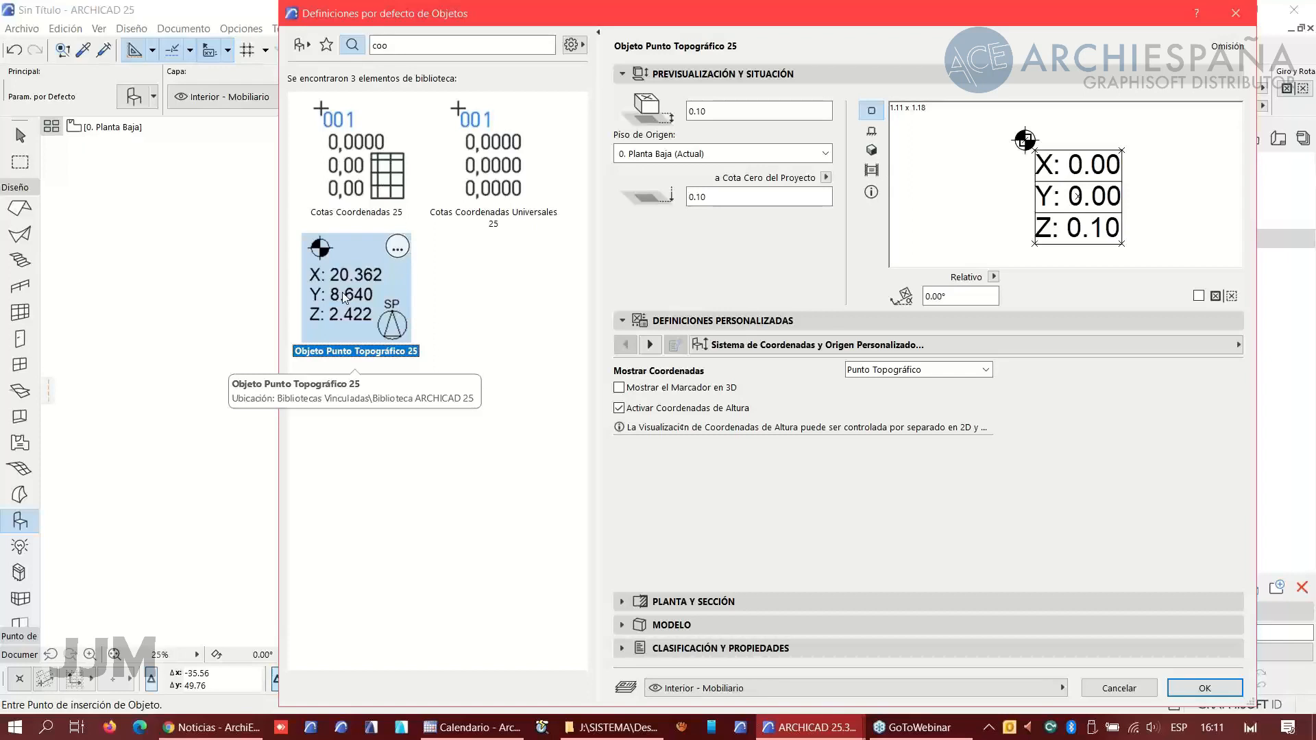
pyautogui.click(1207, 689)
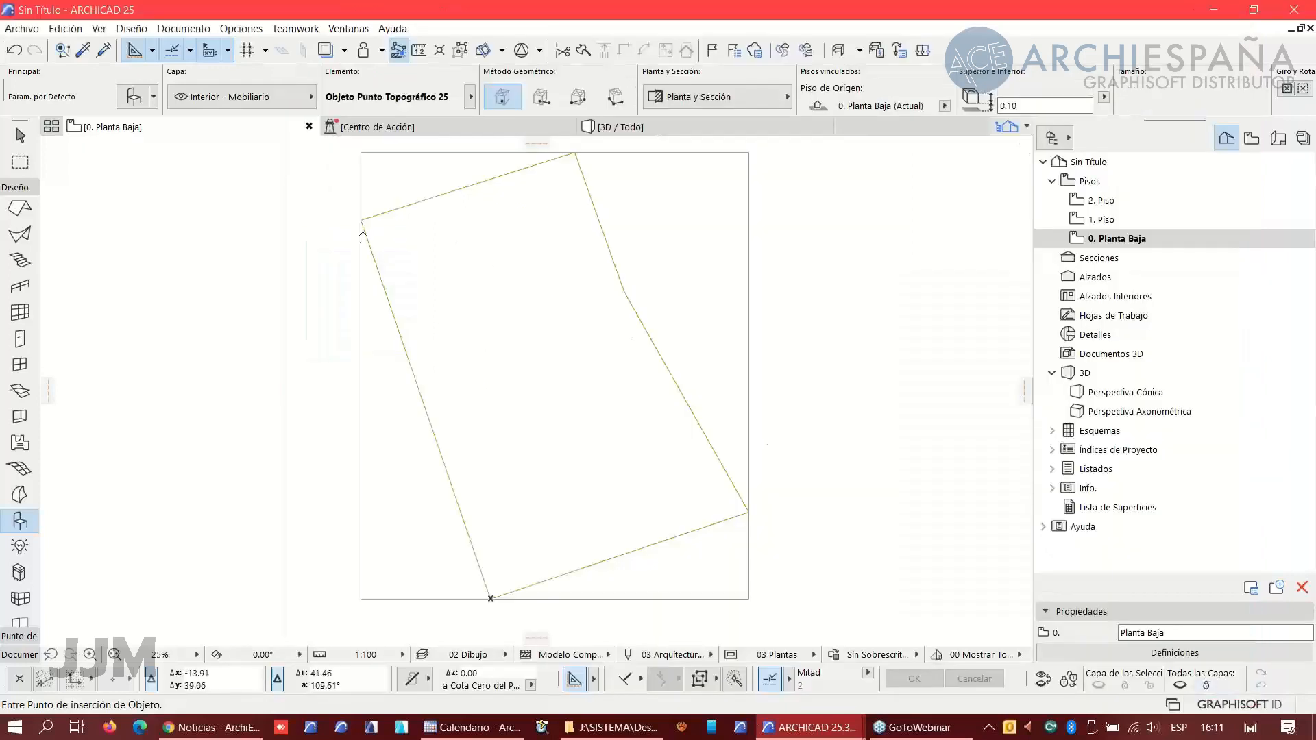
# - Place survey point objects on the five vertices of the parcel outline
pyautogui.click(363, 219)
pyautogui.click(577, 152)
pyautogui.click(624, 292)
pyautogui.click(748, 512)
pyautogui.click(490, 598)
# - Zoom into the parcel corners to examine the coordinate labels of the placed survey point objects
pyautogui.scroll(5, 370, 219)
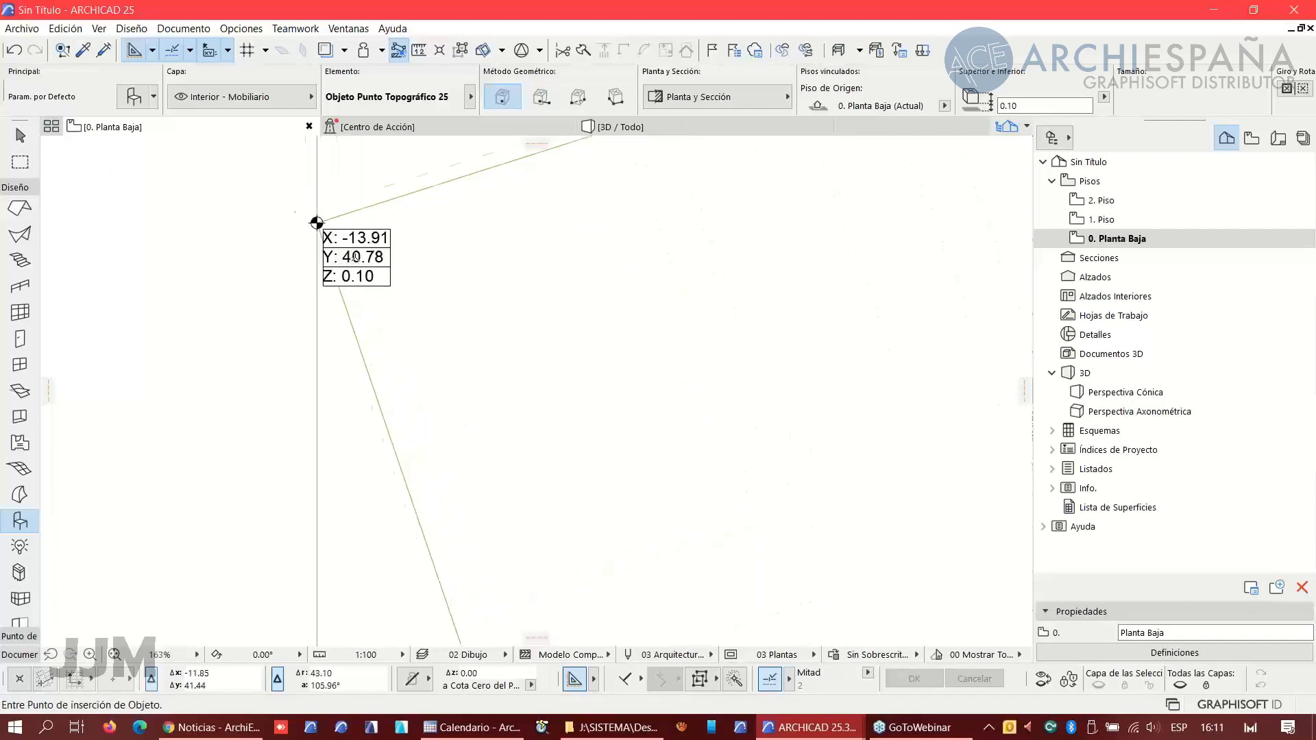
pyautogui.scroll(2, 355, 256)
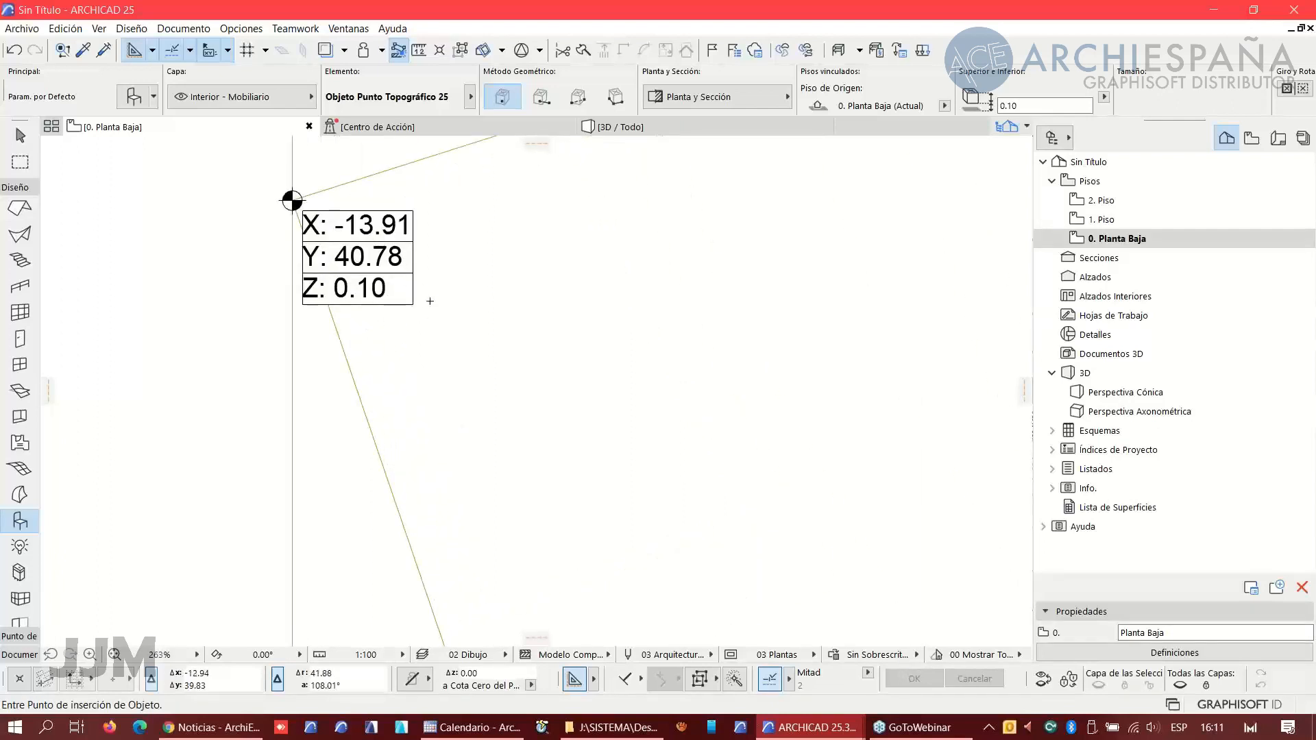
pyautogui.scroll(-3, 537, 304)
pyautogui.moveTo(602, 279); pyautogui.dragTo(274, 391, button='middle')
pyautogui.scroll(-3, 688, 301)
pyautogui.moveTo(770, 302); pyautogui.dragTo(374, 385, button='middle')
pyautogui.scroll(3, 677, 251)
pyautogui.scroll(-7, 641, 322)
pyautogui.moveTo(643, 331); pyautogui.dragTo(617, 162, button='middle')
pyautogui.moveTo(606, 446); pyautogui.dragTo(632, 288, button='middle')
pyautogui.scroll(9, 539, 429)
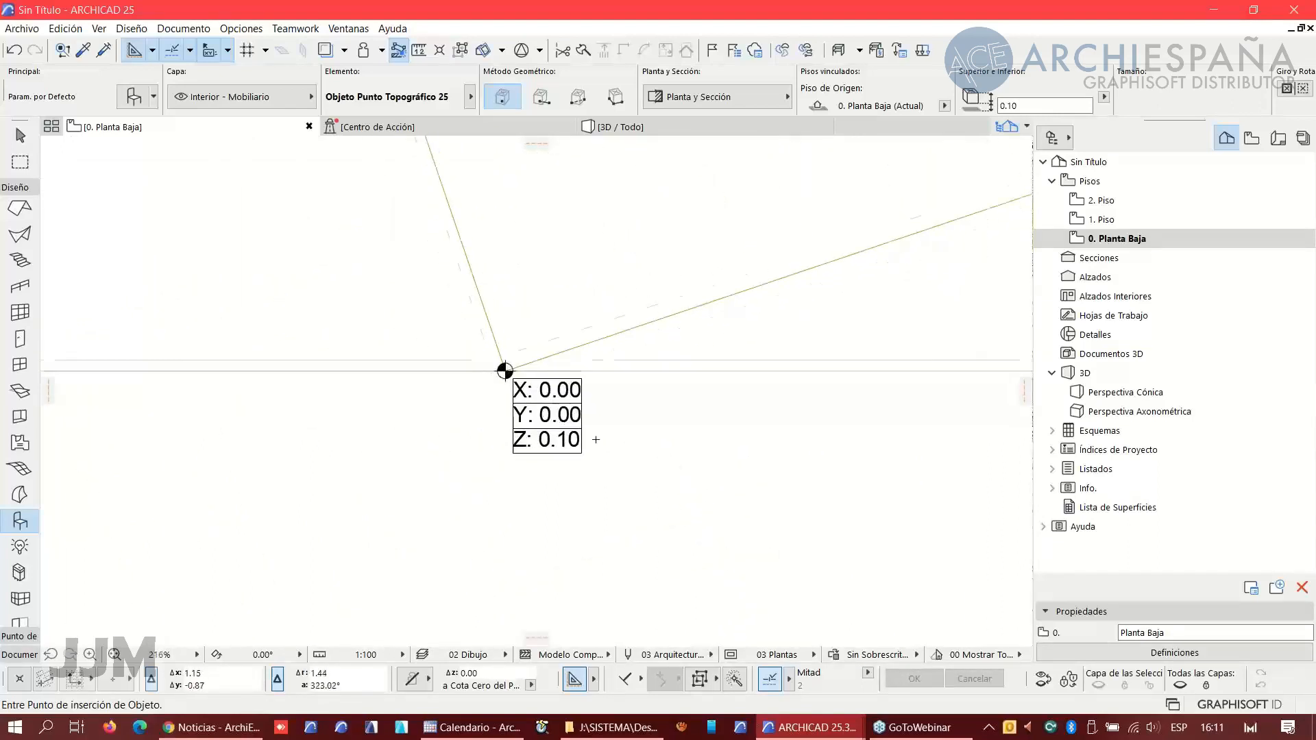
pyautogui.scroll(1, 595, 439)
pyautogui.scroll(-5, 590, 437)
pyautogui.scroll(-4, 578, 403)
pyautogui.moveTo(619, 281); pyautogui.dragTo(502, 427, button='middle')
pyautogui.scroll(-4, 502, 427)
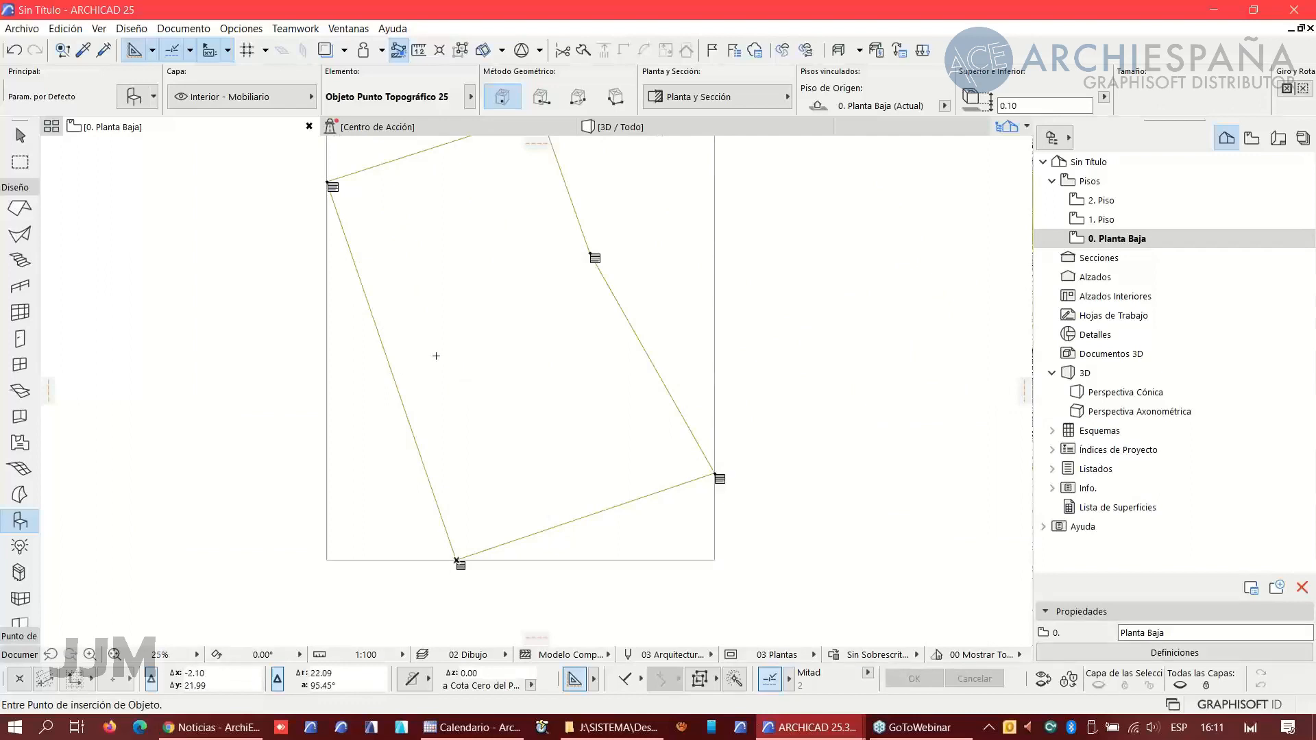
pyautogui.moveTo(483, 375); pyautogui.dragTo(521, 413, button='middle')
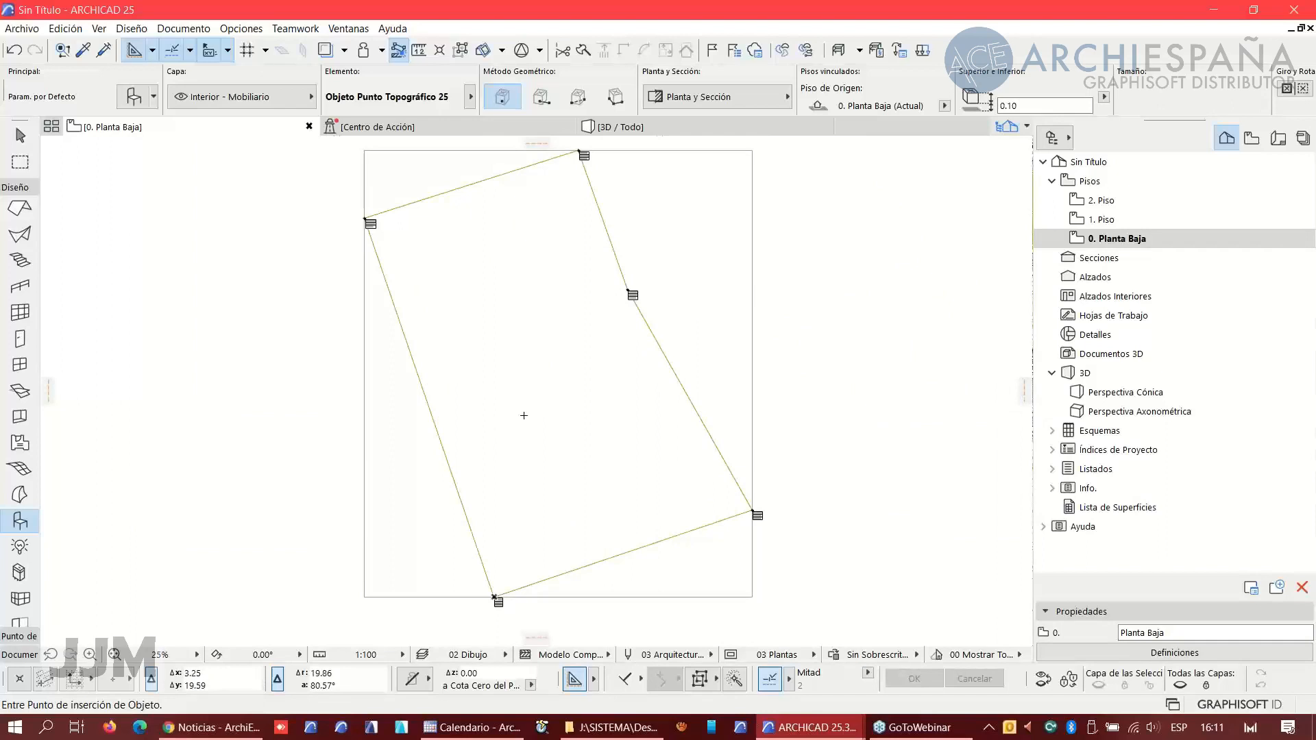
# - Open the Location Settings and review the latitude, longitude, city list and survey point parameters without applying changes
pyautogui.click(522, 52)
pyautogui.click(541, 51)
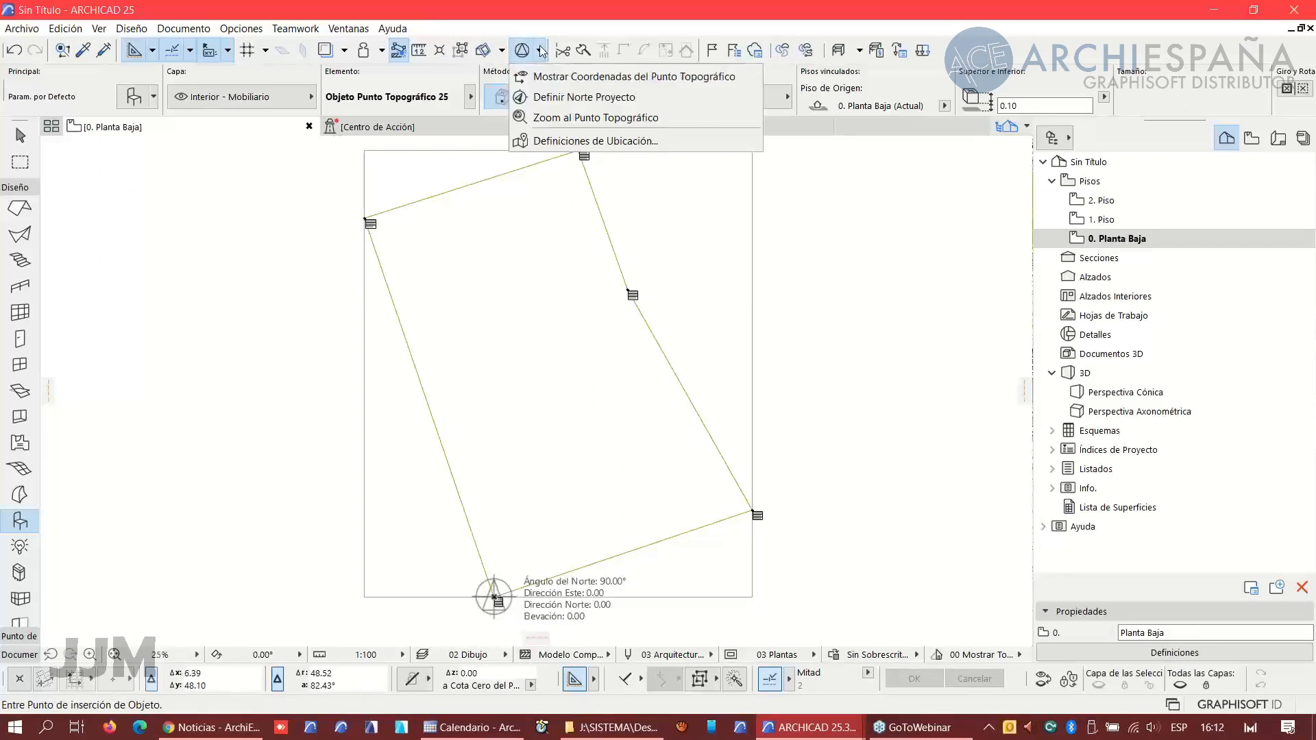
pyautogui.click(555, 144)
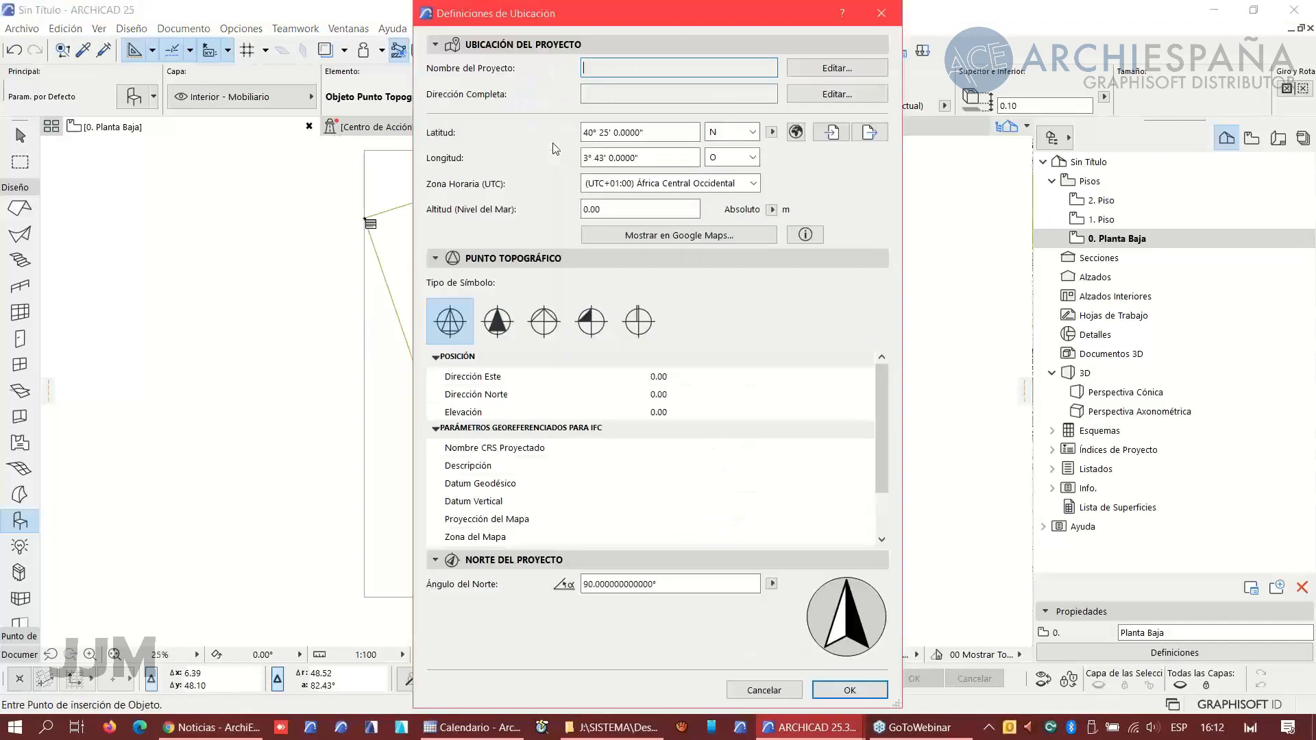
pyautogui.click(797, 132)
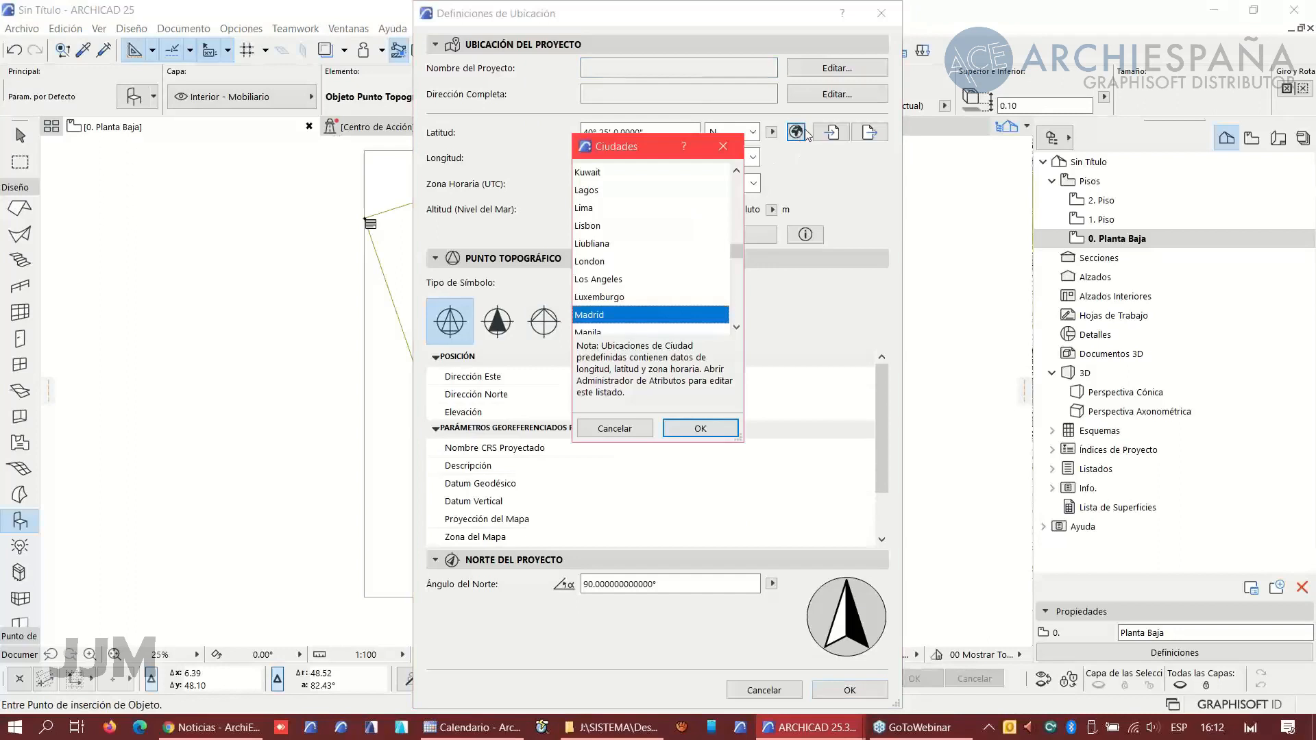
pyautogui.click(723, 146)
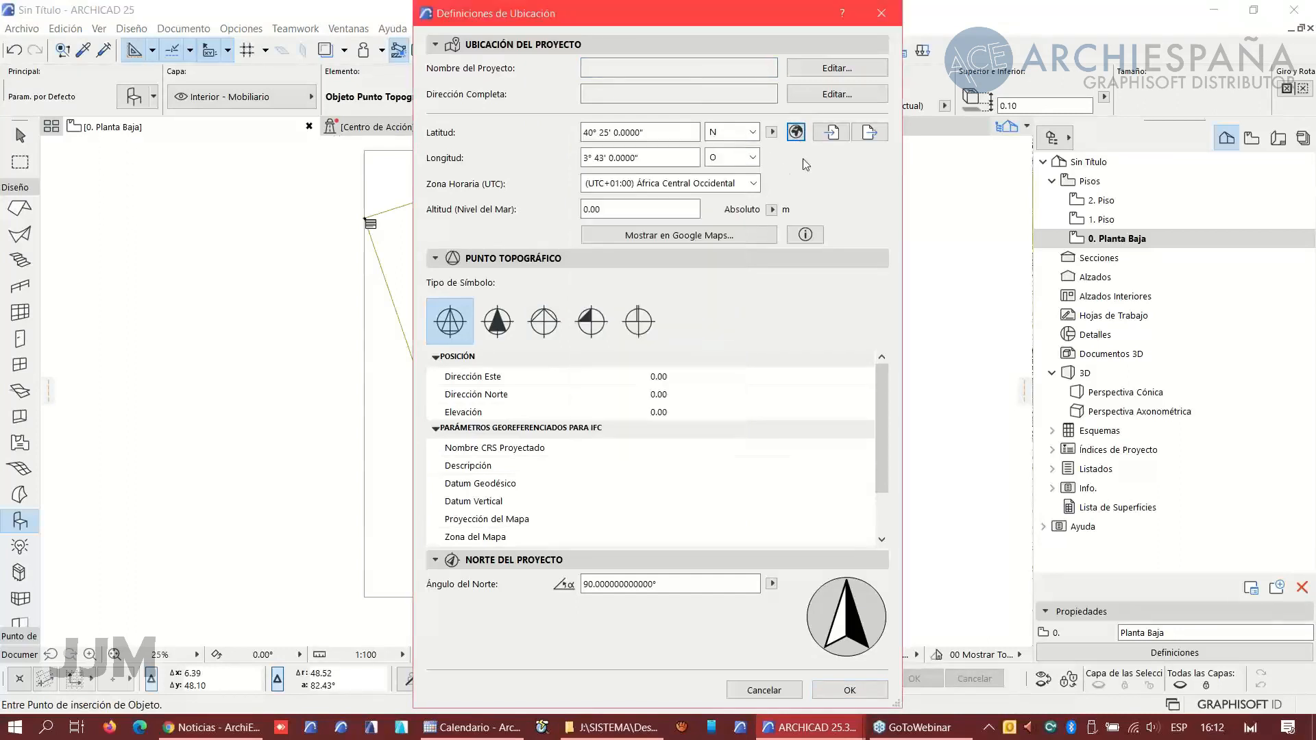
pyautogui.click(627, 156)
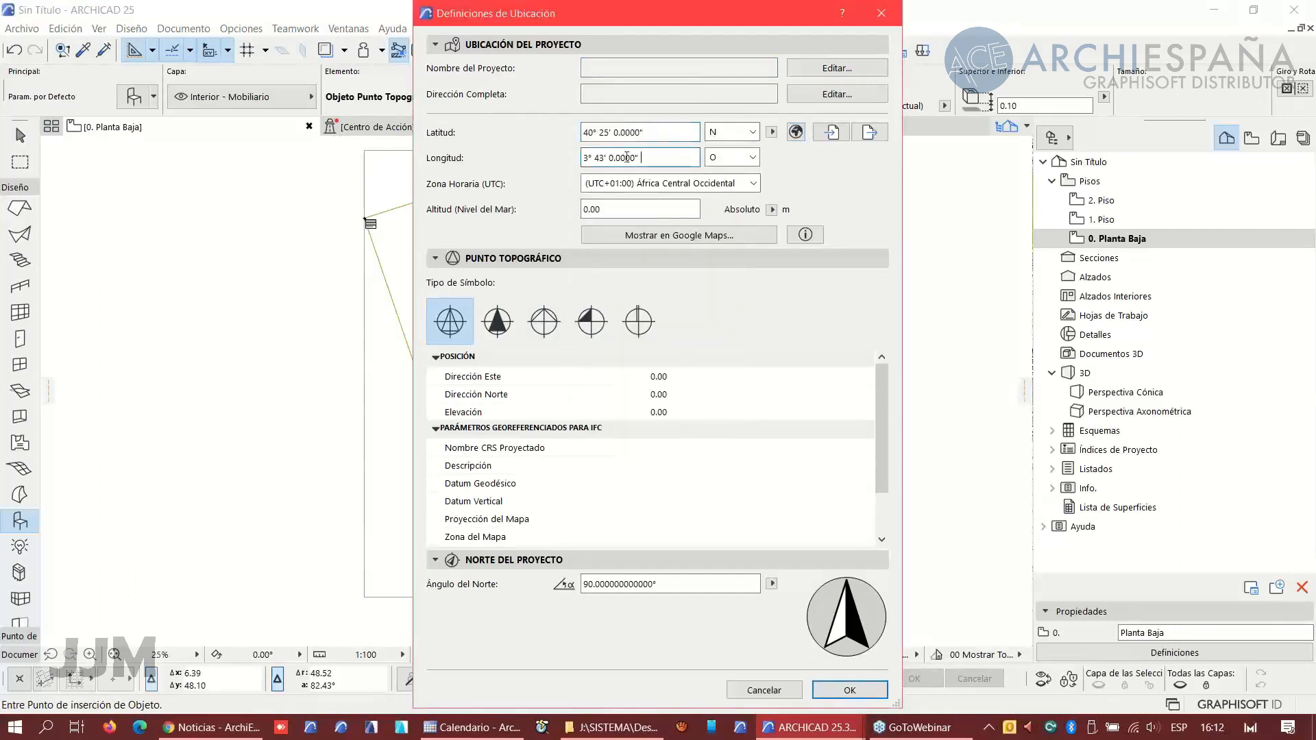
pyautogui.click(757, 133)
pyautogui.click(720, 150)
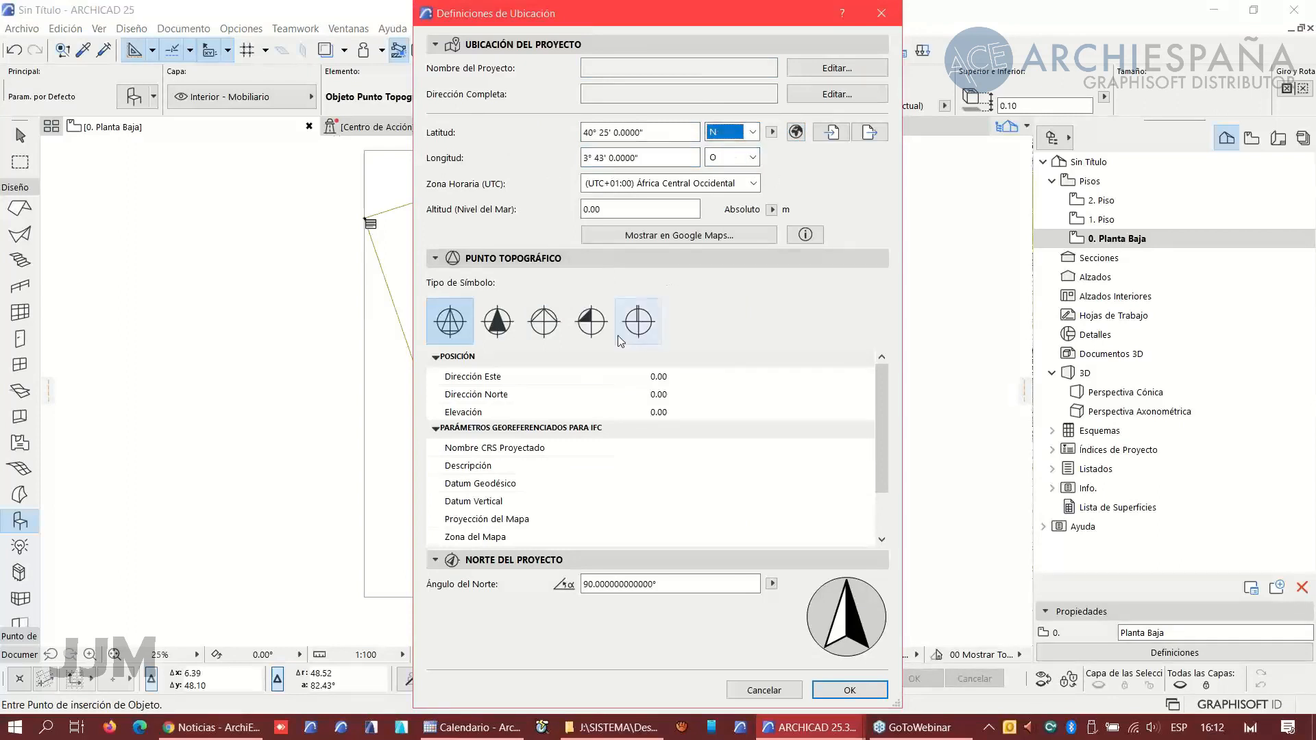
pyautogui.scroll(-2, 563, 483)
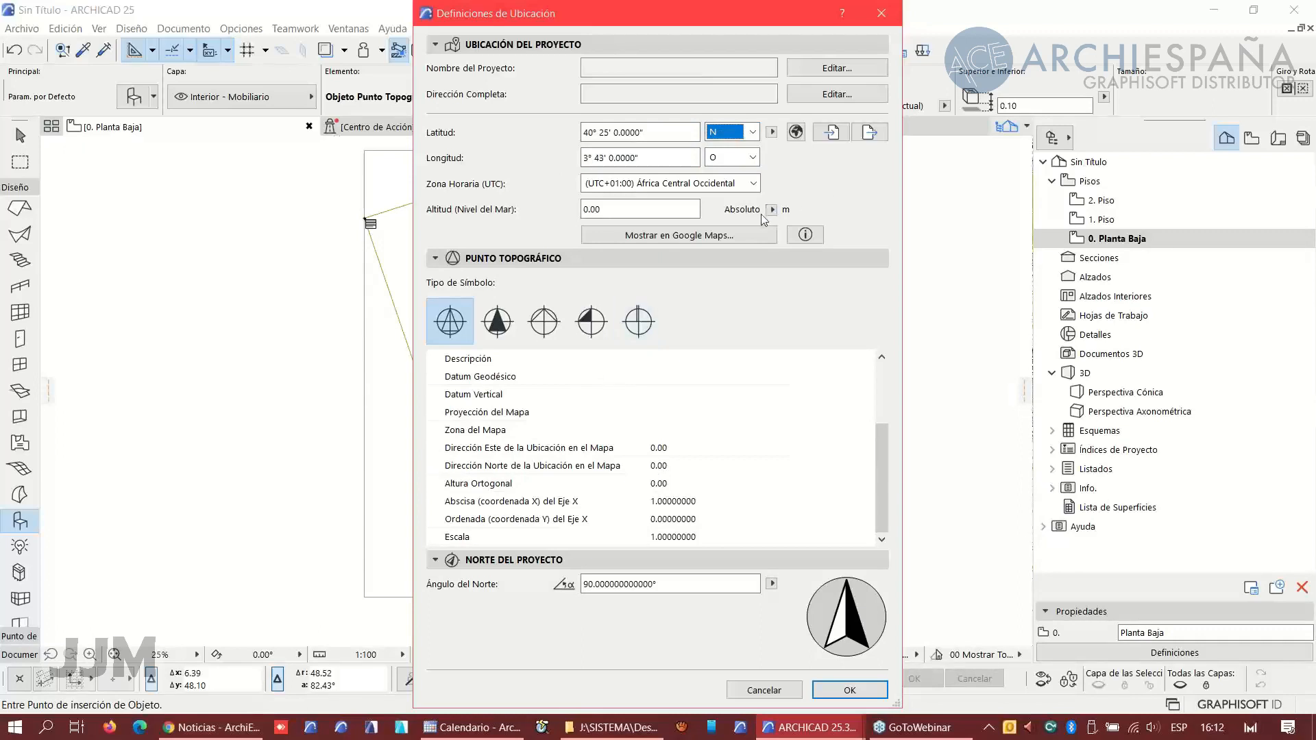
pyautogui.click(617, 209)
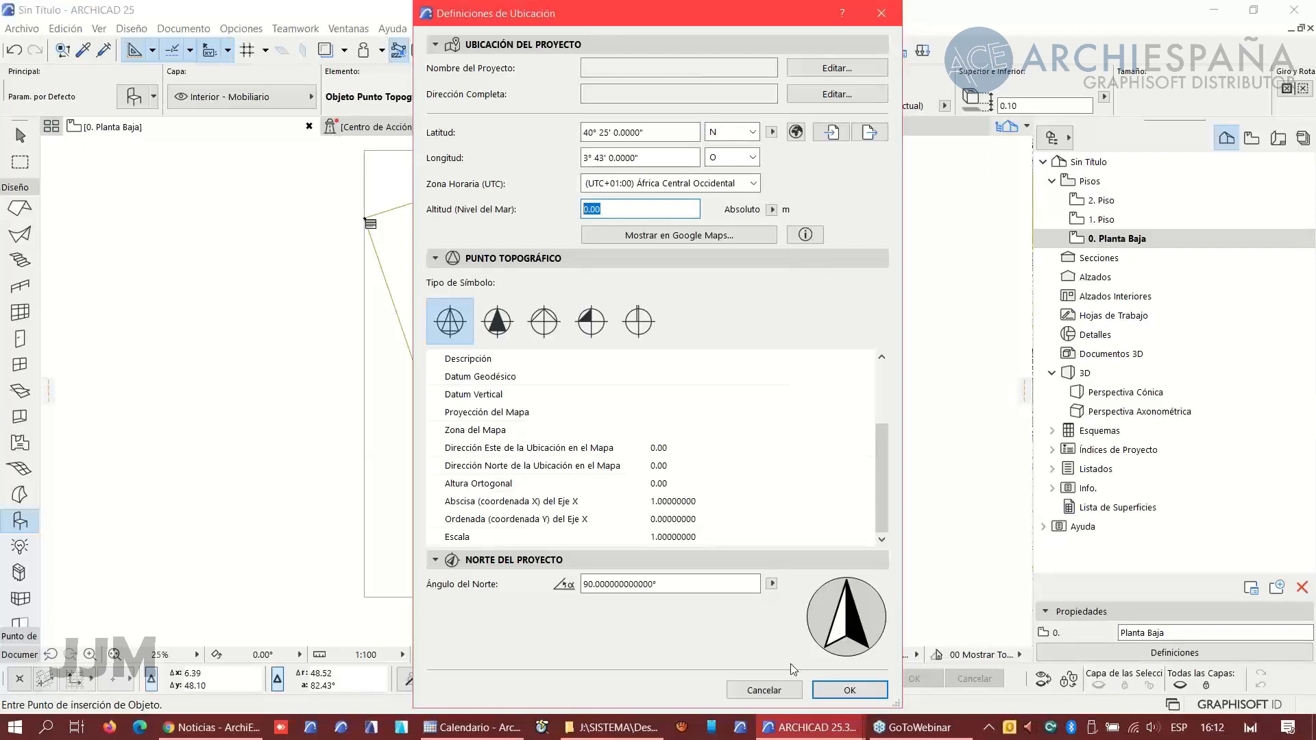
pyautogui.click(780, 695)
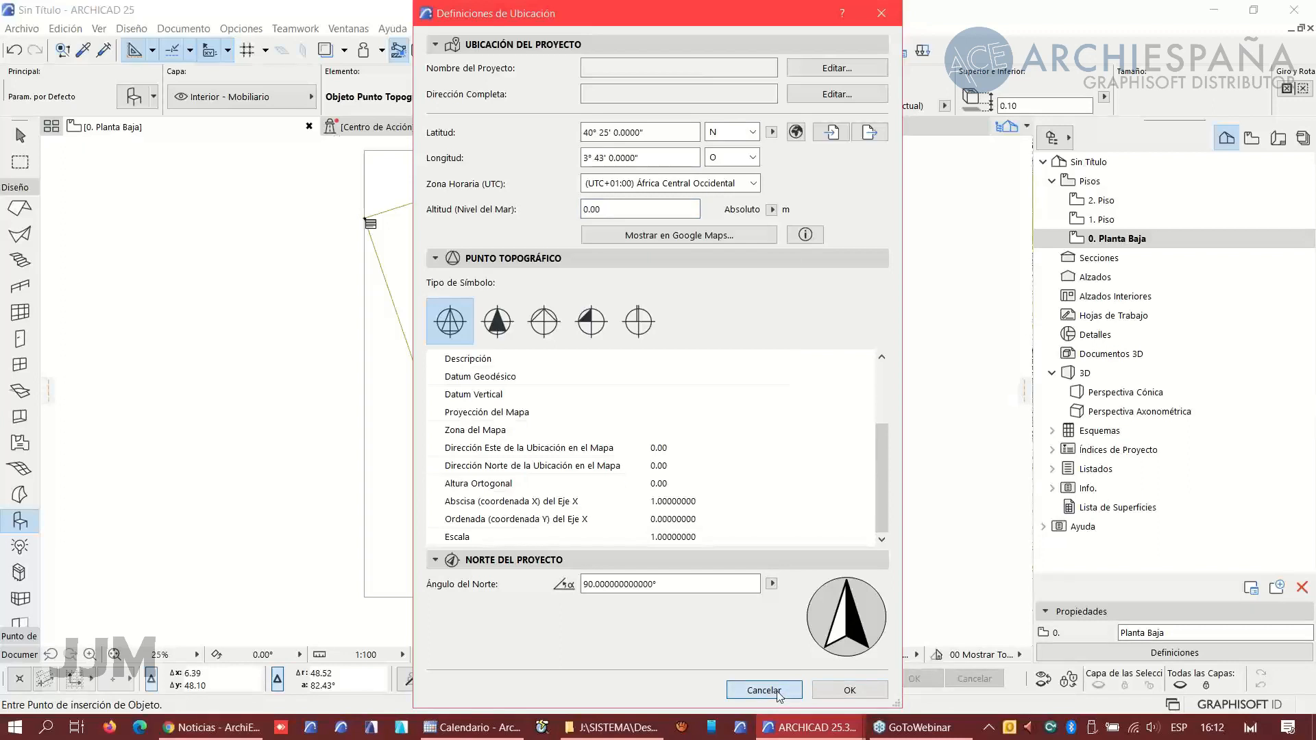
pyautogui.click(653, 132)
pyautogui.moveTo(653, 132); pyautogui.dragTo(581, 136)
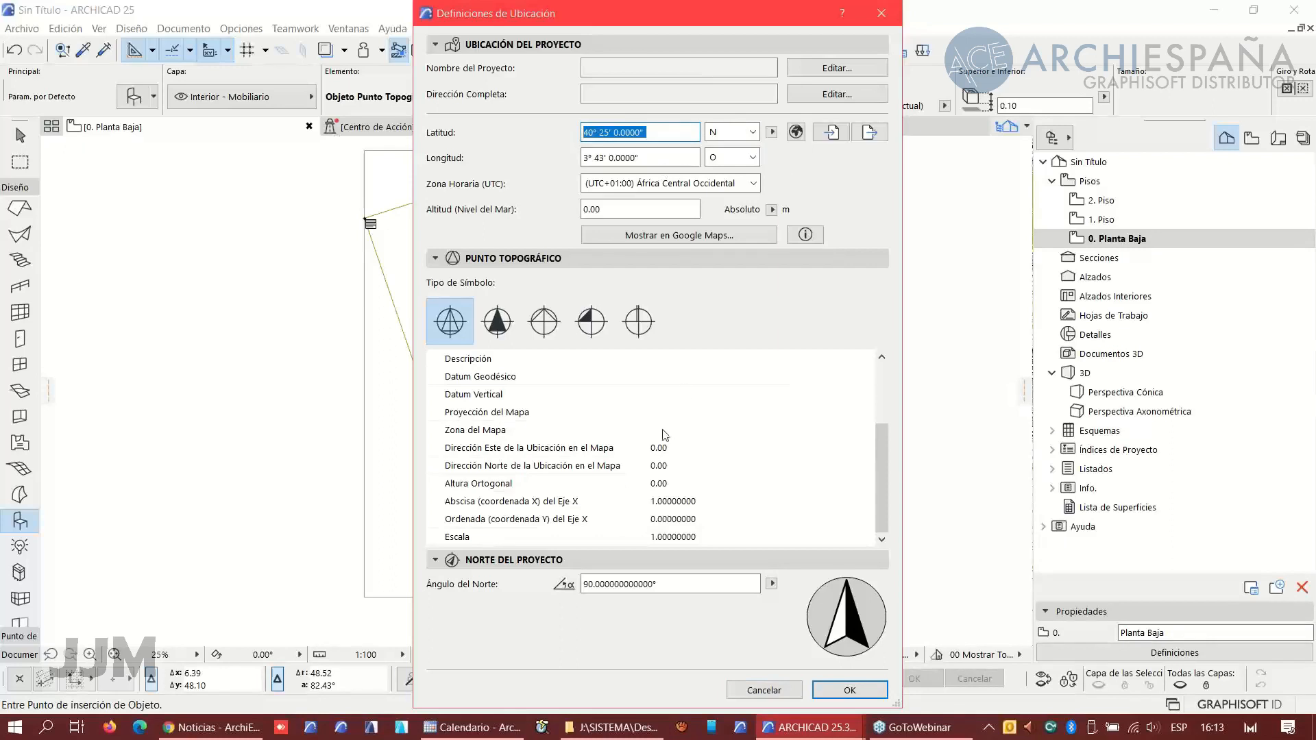
pyautogui.click(765, 694)
# - Zoom in on the survey point at the parcel's bottom vertex to inspect its north angle and coordinates
pyautogui.scroll(6, 495, 594)
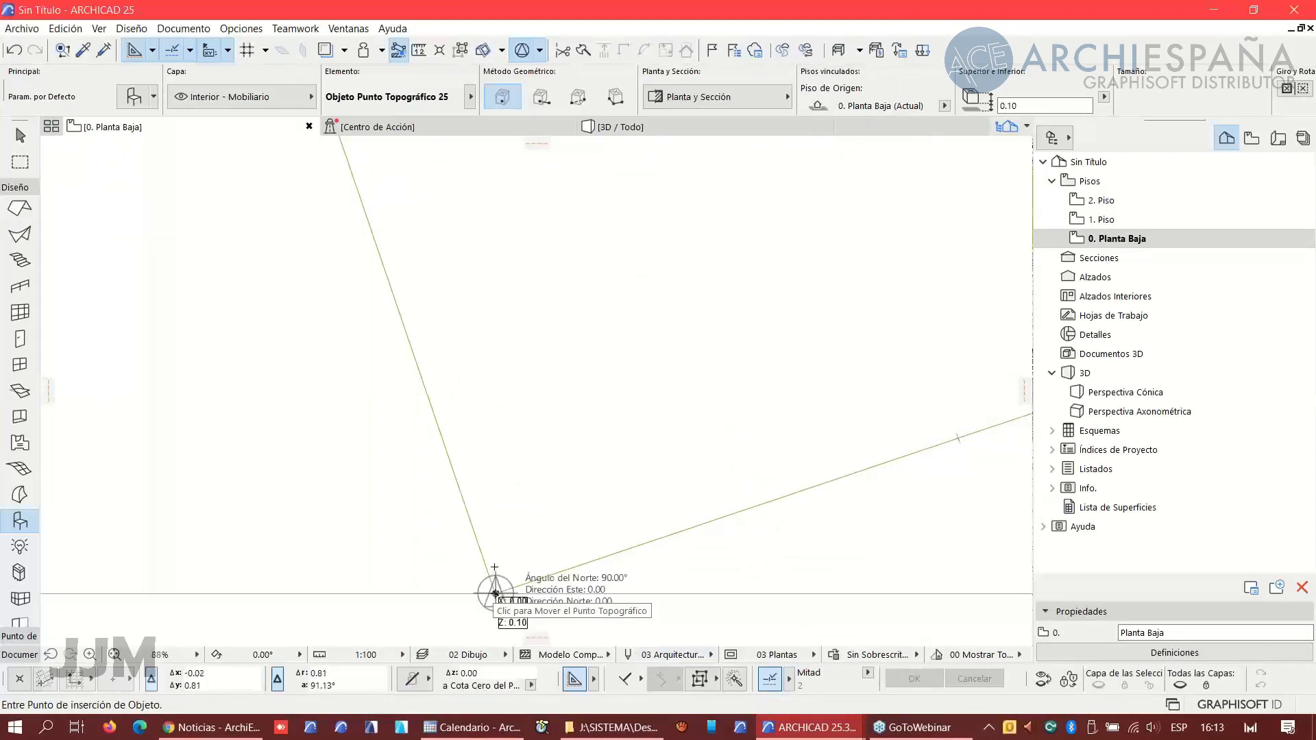
pyautogui.scroll(-6, 505, 521)
pyautogui.moveTo(522, 472); pyautogui.dragTo(492, 540, button='middle')
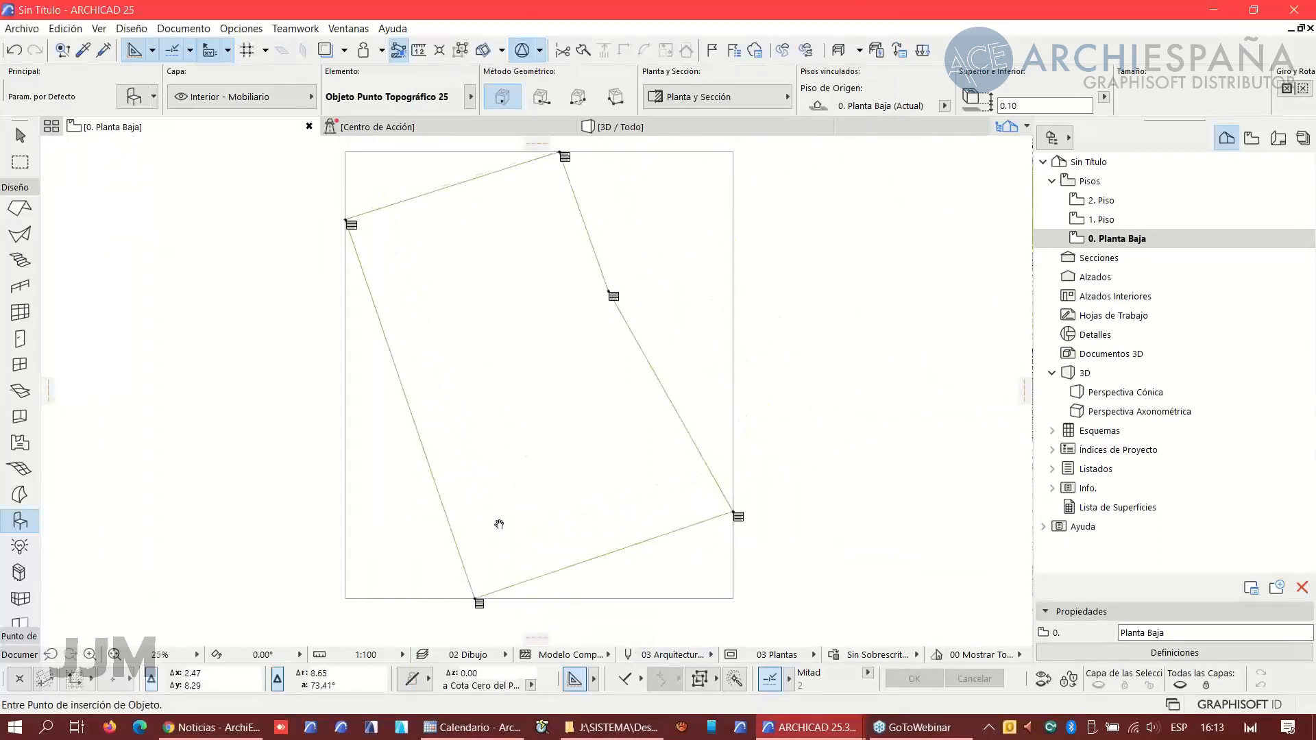
pyautogui.scroll(3, 493, 550)
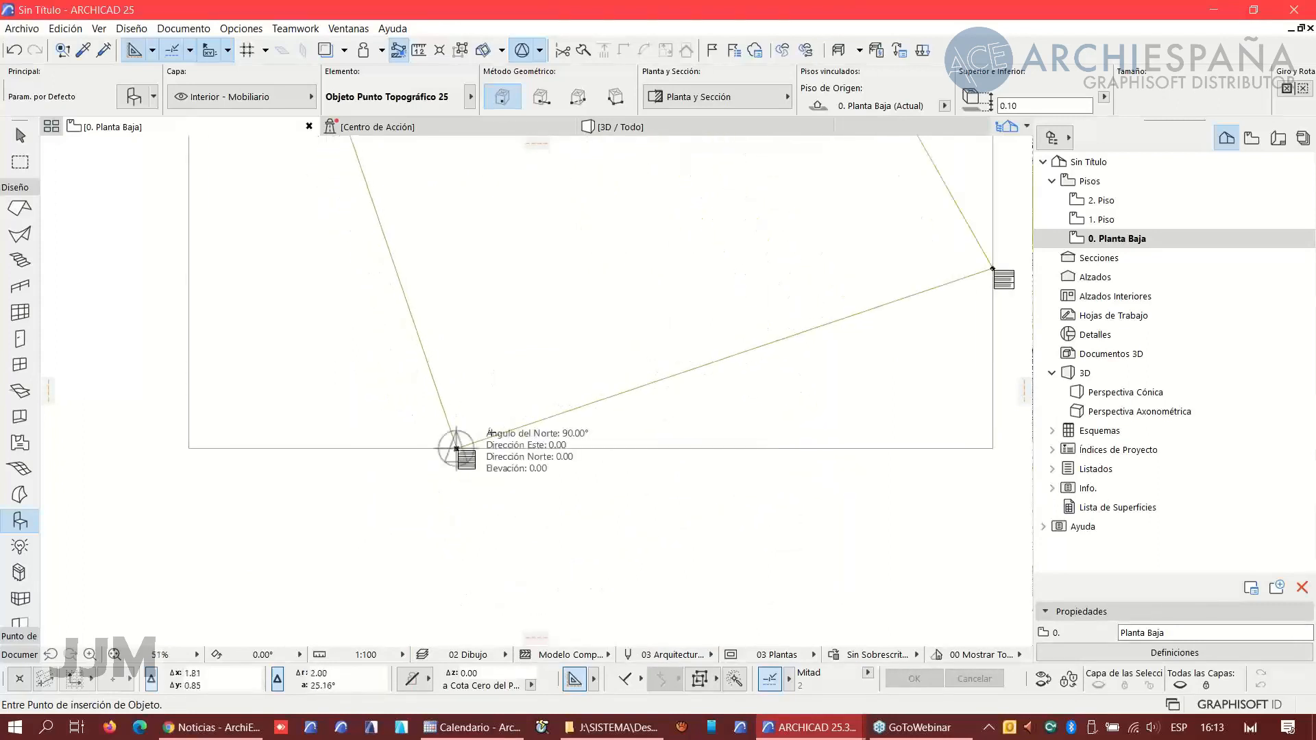
pyautogui.scroll(3, 462, 434)
pyautogui.scroll(2, 452, 458)
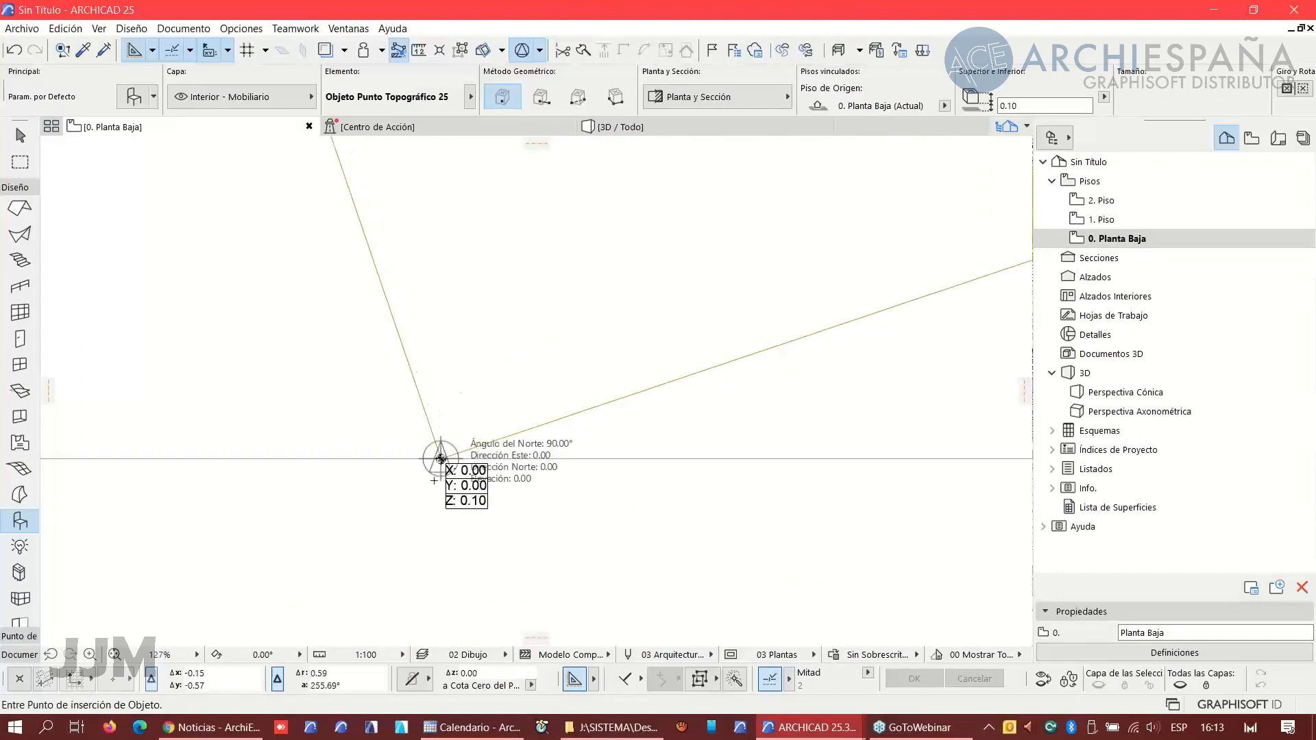
pyautogui.scroll(-2, 415, 504)
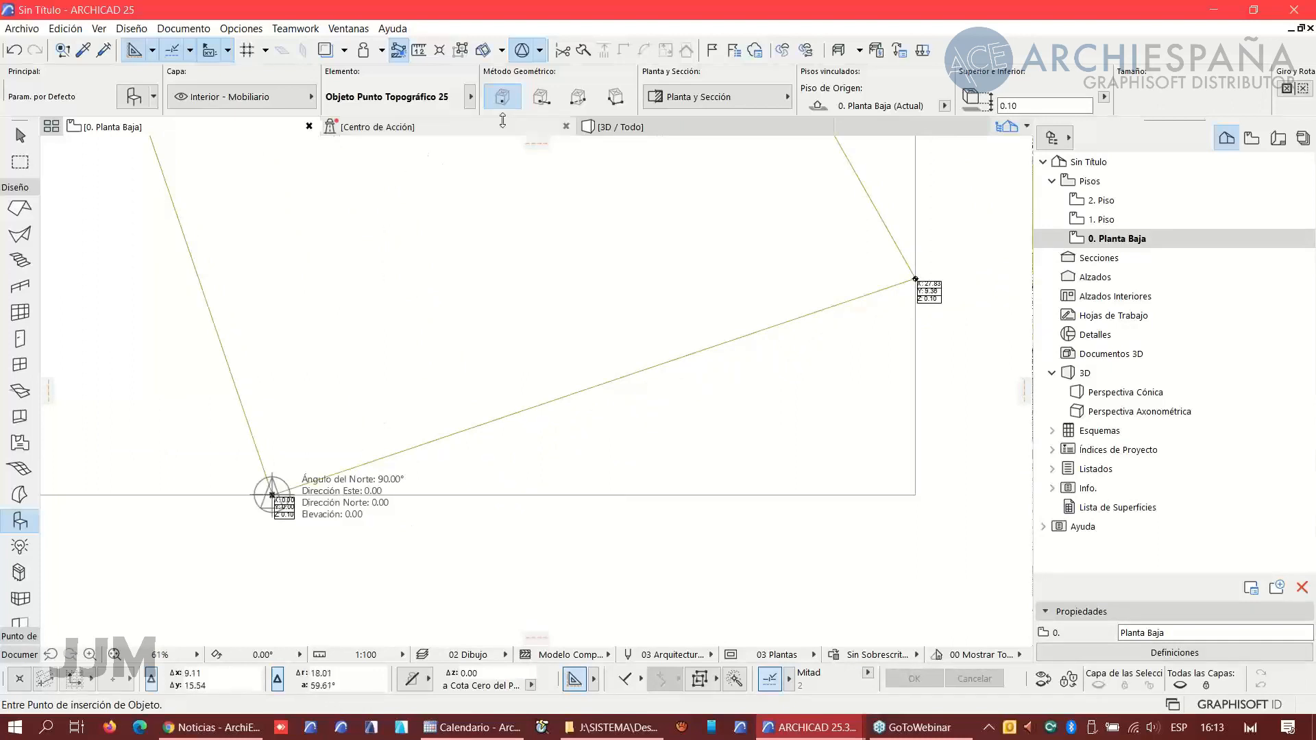
# - Move the survey point from the parcel's bottom vertex to its right-hand vertex
pyautogui.click(521, 50)
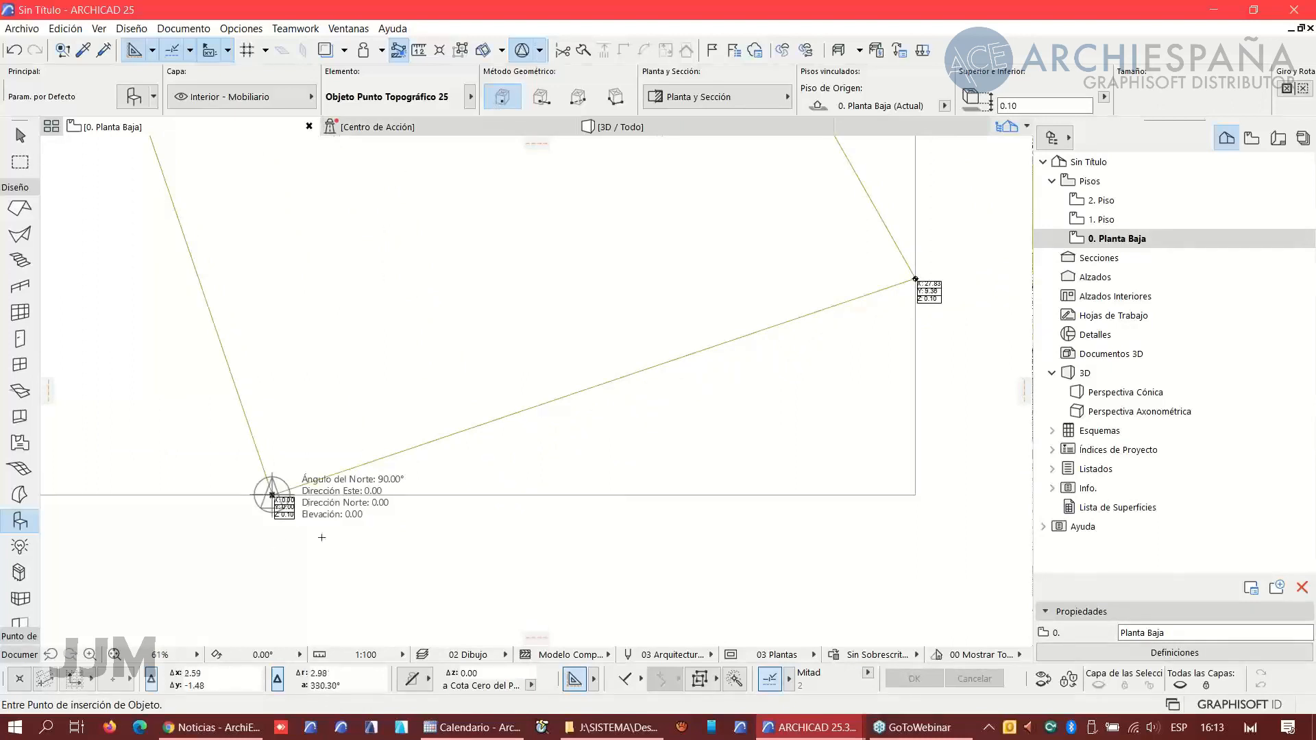
pyautogui.click(272, 495)
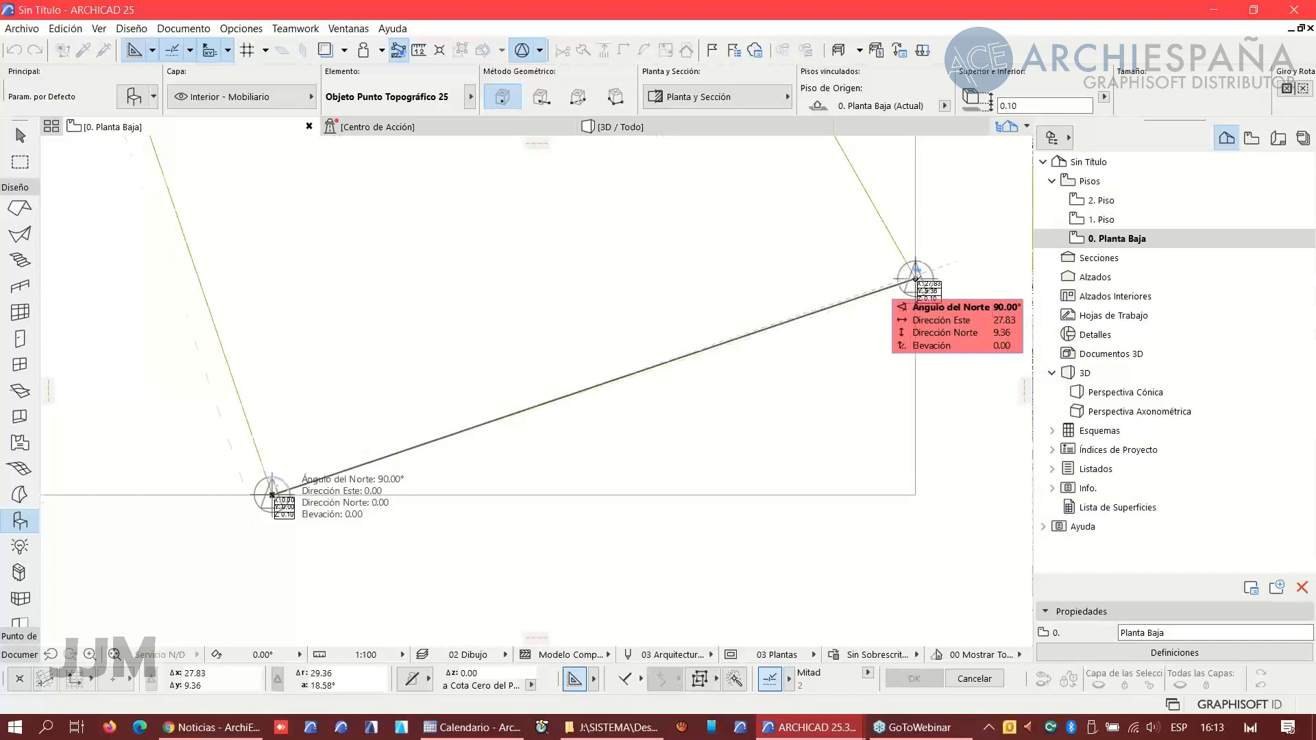
pyautogui.scroll(4, 915, 276)
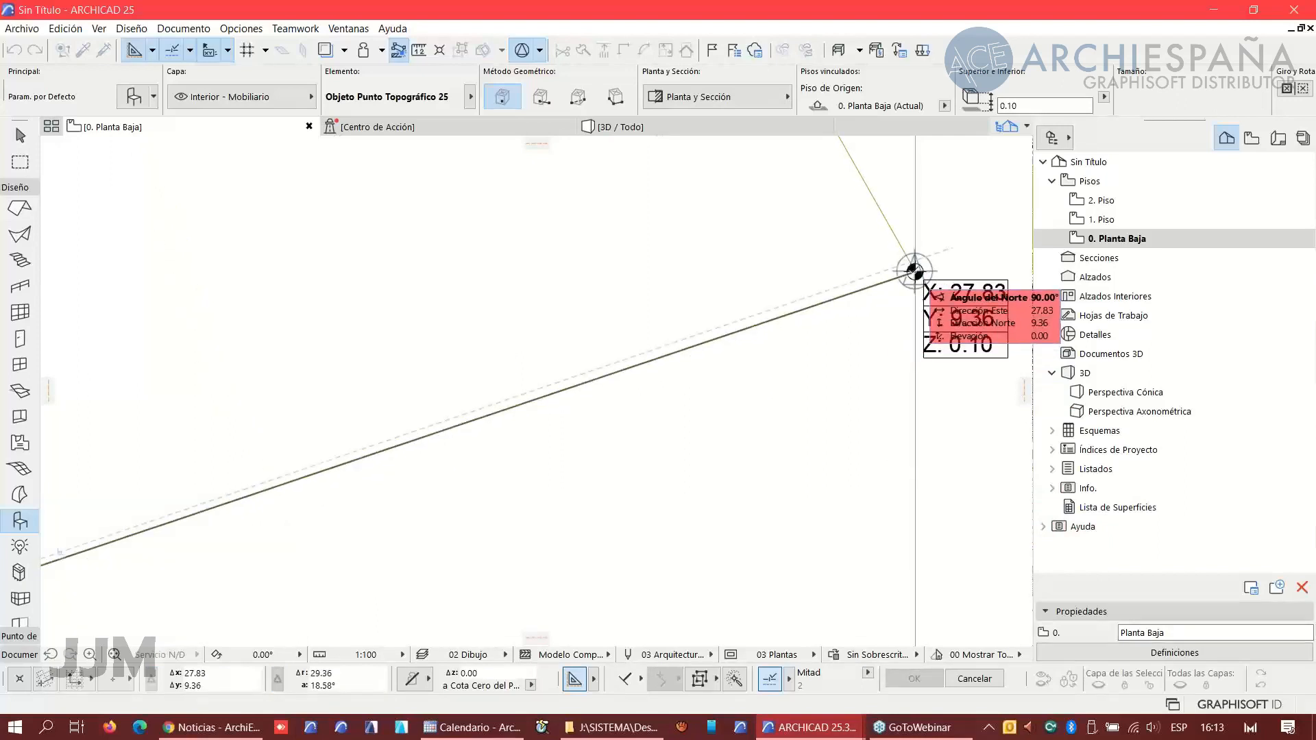
pyautogui.click(915, 273)
pyautogui.scroll(-3, 729, 429)
pyautogui.scroll(3, 850, 363)
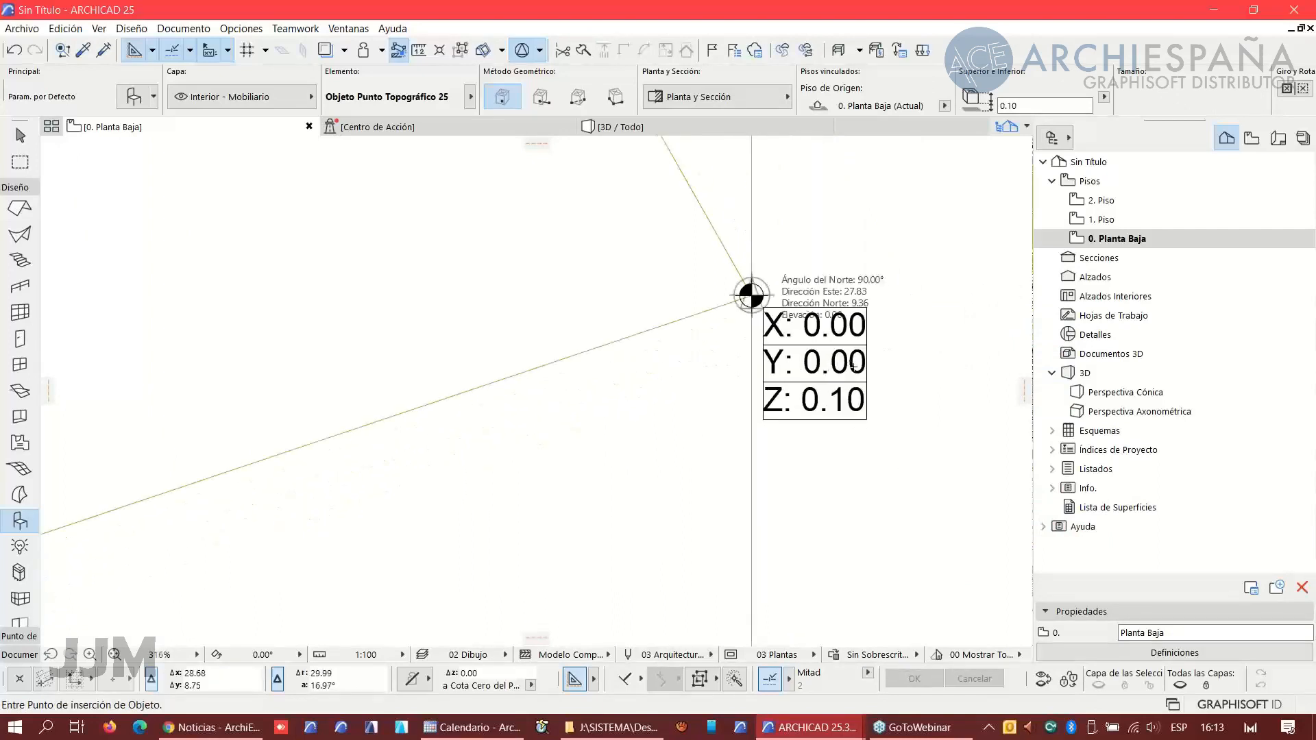
# - Create a new element schedule named coordenadas
pyautogui.scroll(-7, 685, 425)
pyautogui.scroll(-2, 501, 424)
pyautogui.moveTo(501, 423); pyautogui.dragTo(608, 471, button='middle')
pyautogui.scroll(1, 652, 434)
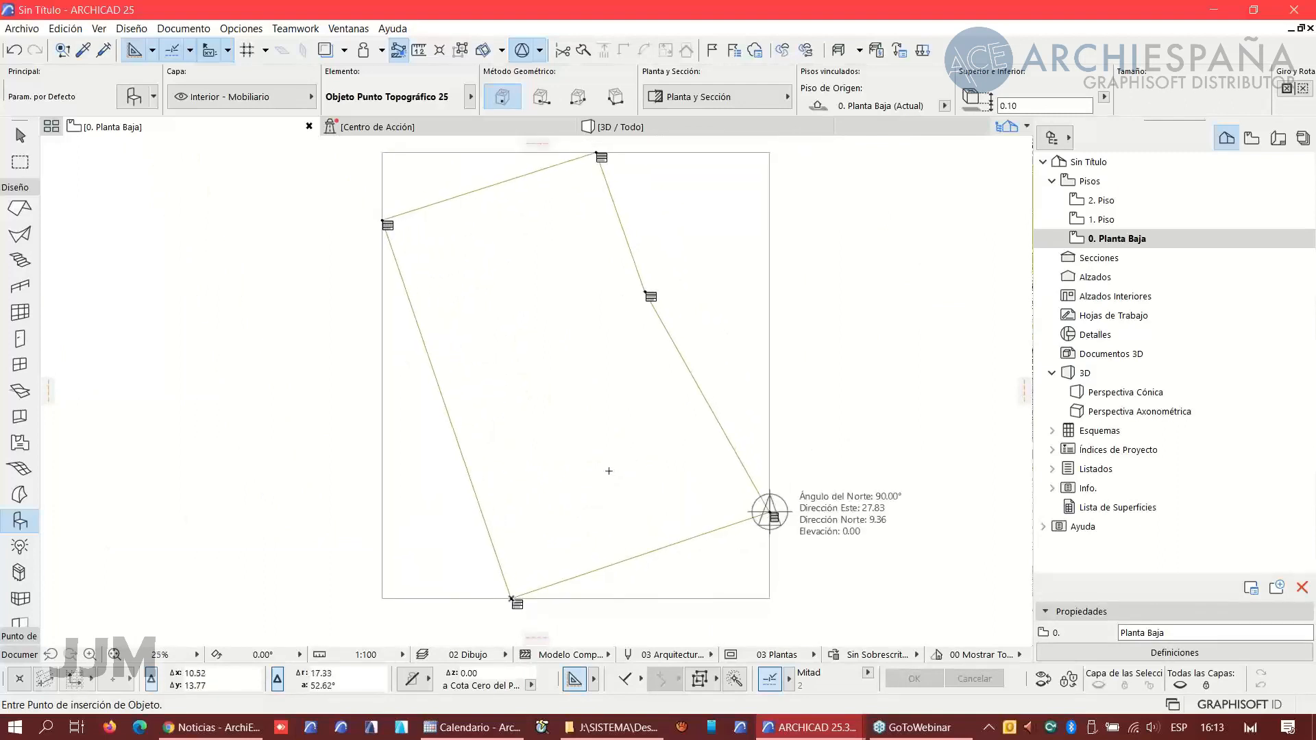
pyautogui.click(1052, 431)
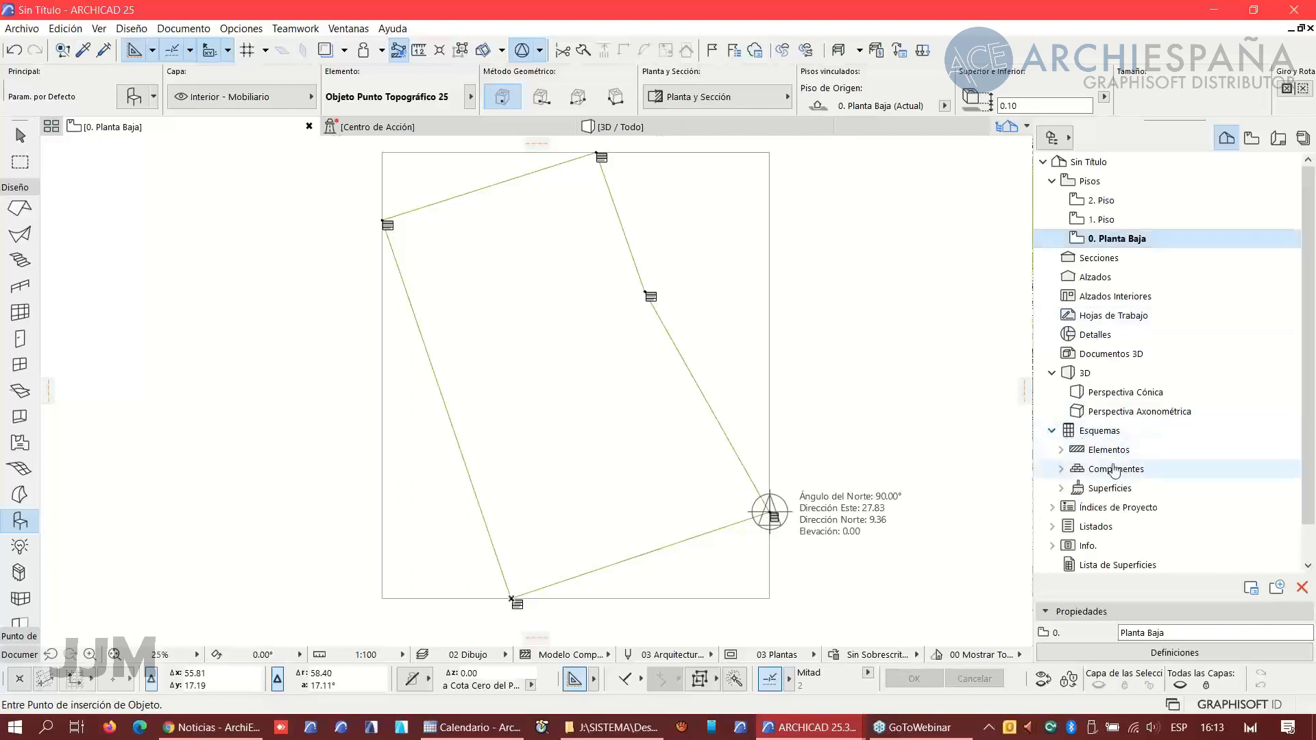
pyautogui.click(1061, 450)
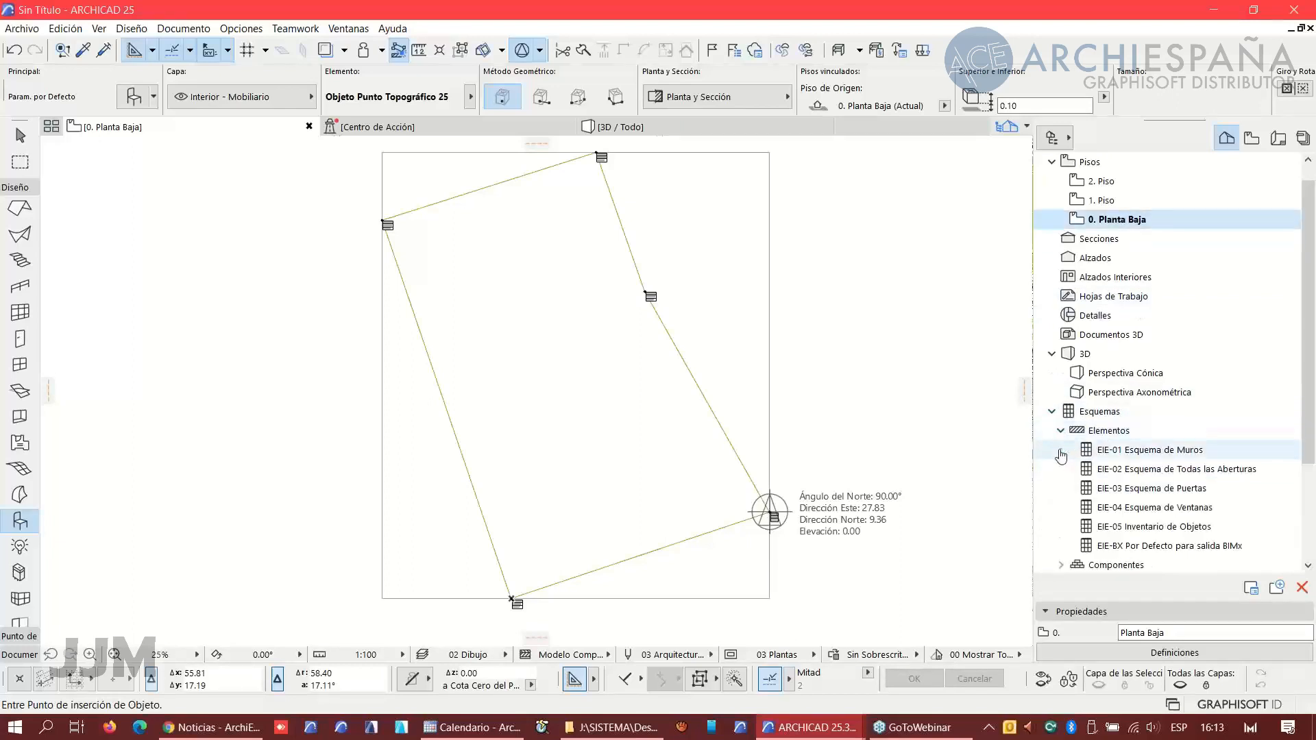
pyautogui.rightClick(1098, 437)
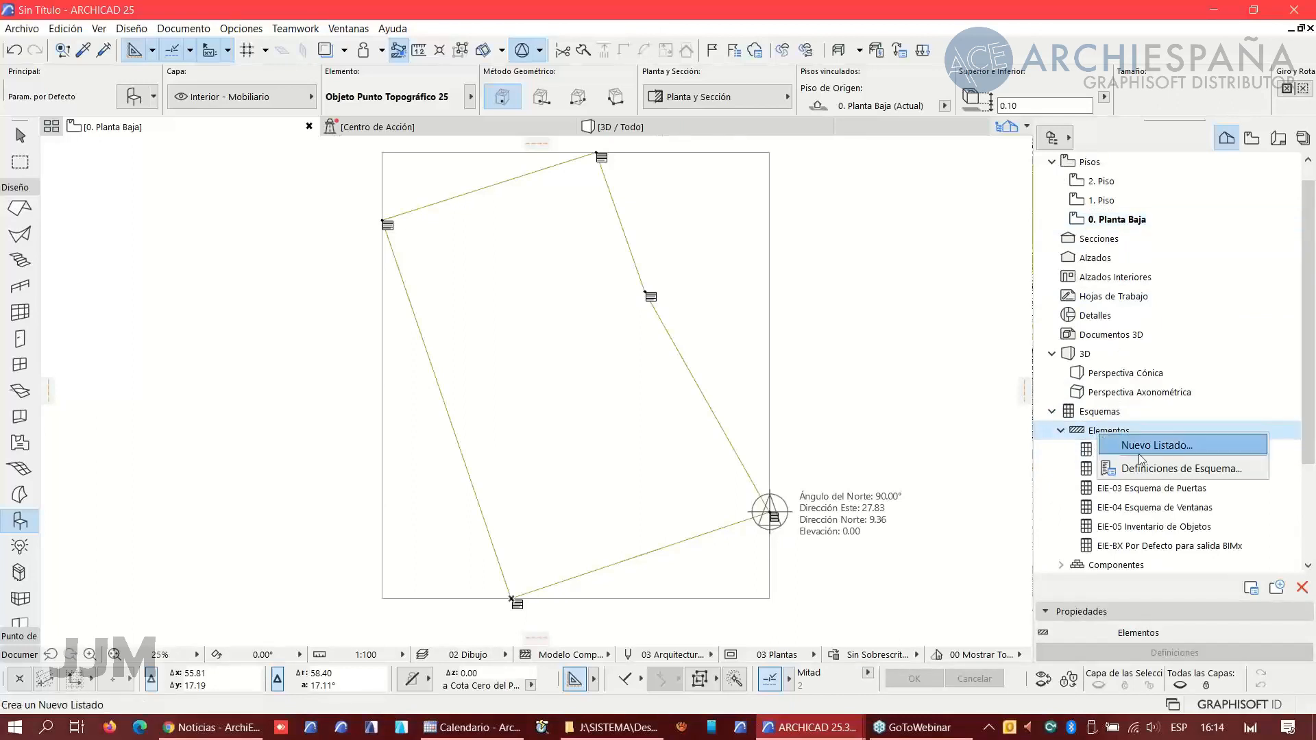
pyautogui.click(1155, 446)
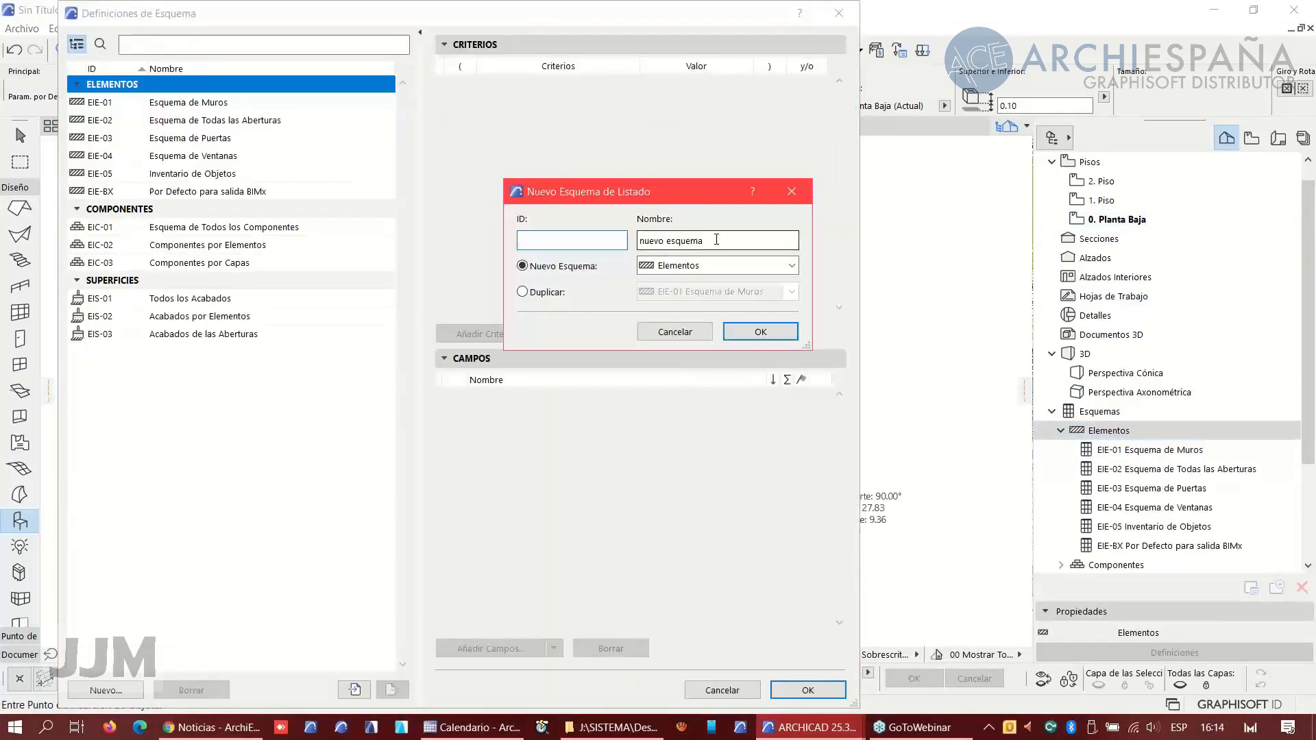
pyautogui.moveTo(717, 239); pyautogui.dragTo(637, 240)
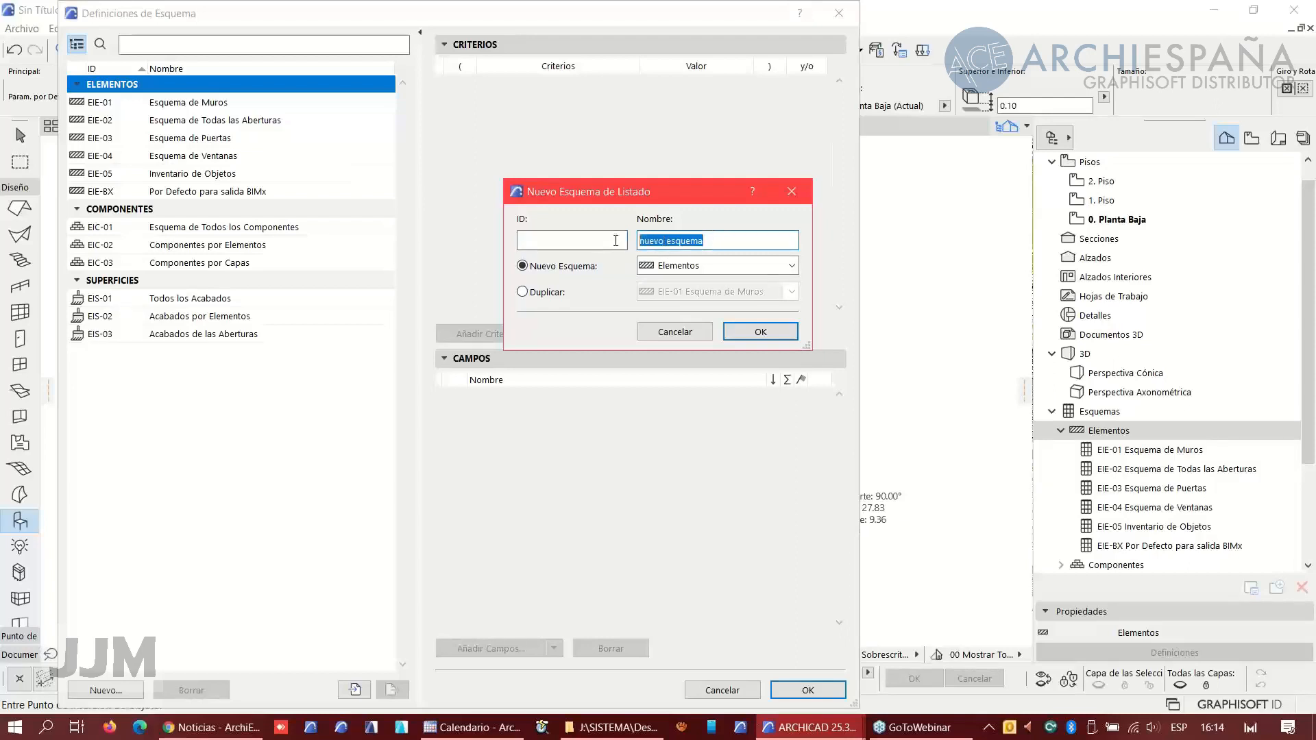
pyautogui.write('coor')
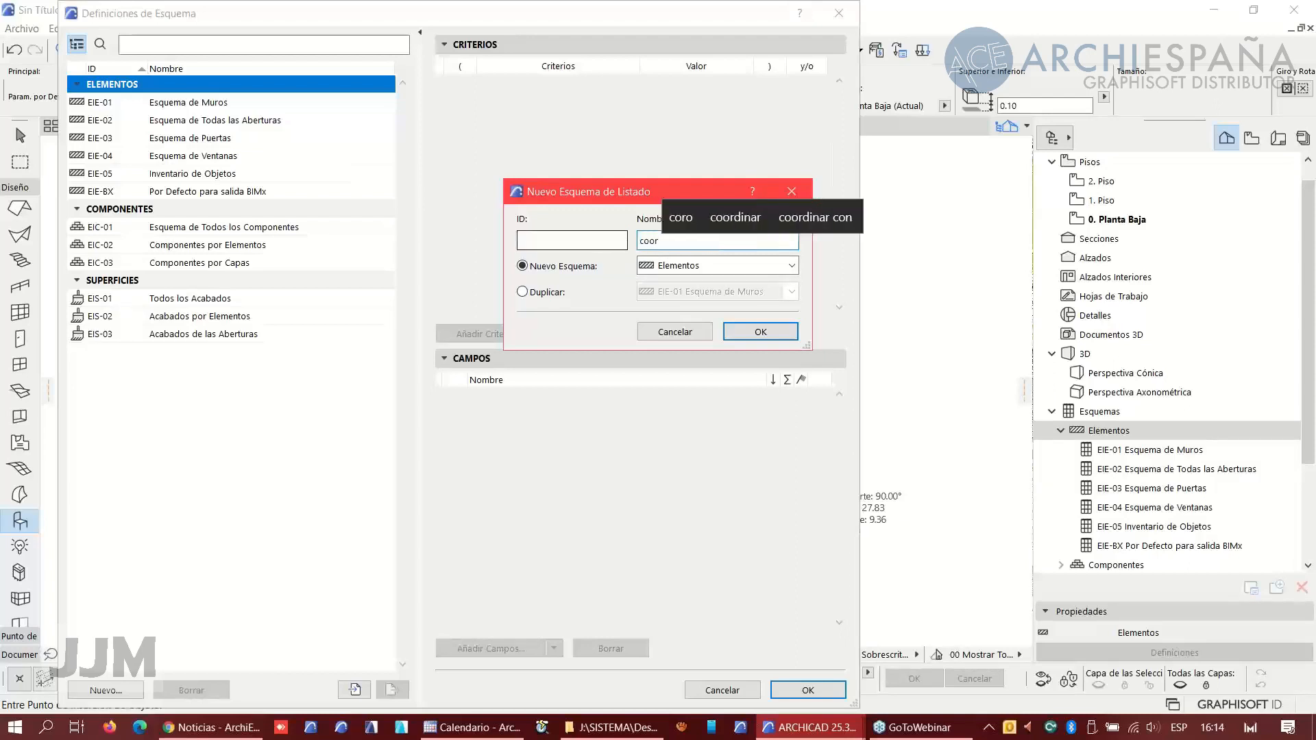
pyautogui.write('denadas')
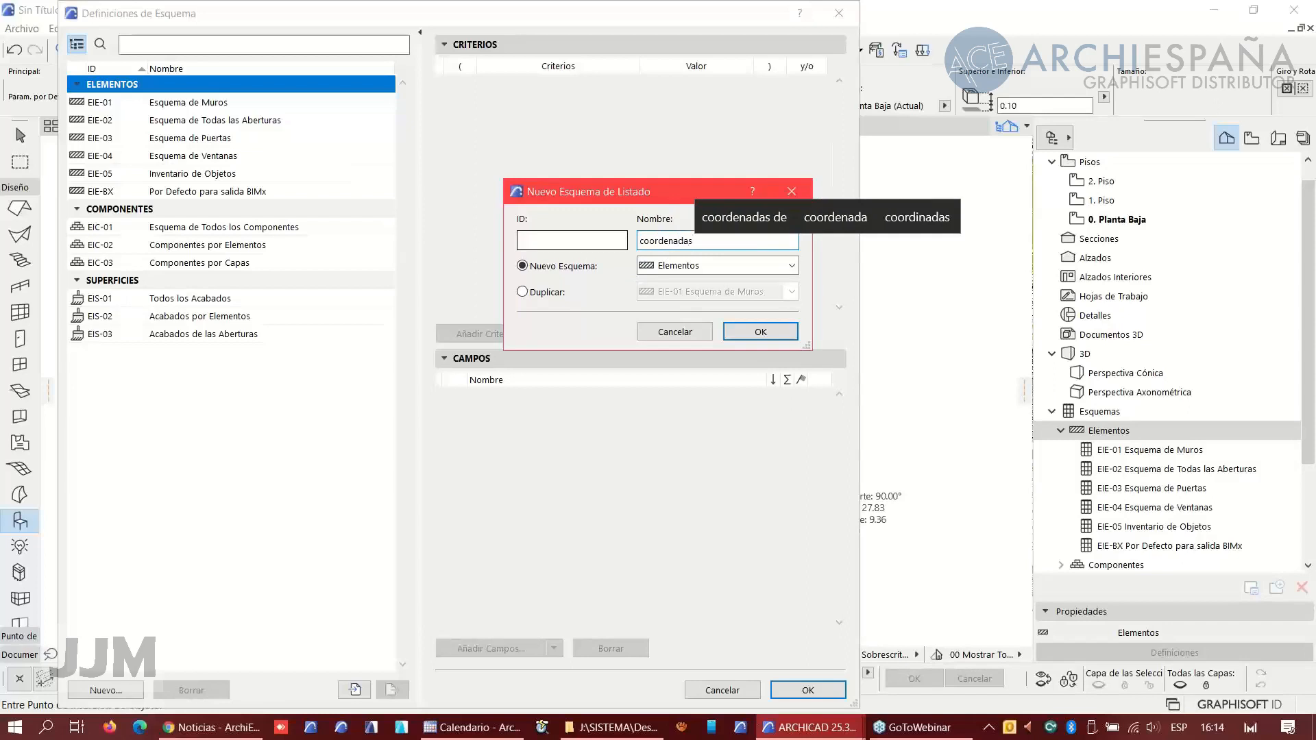
pyautogui.click(762, 332)
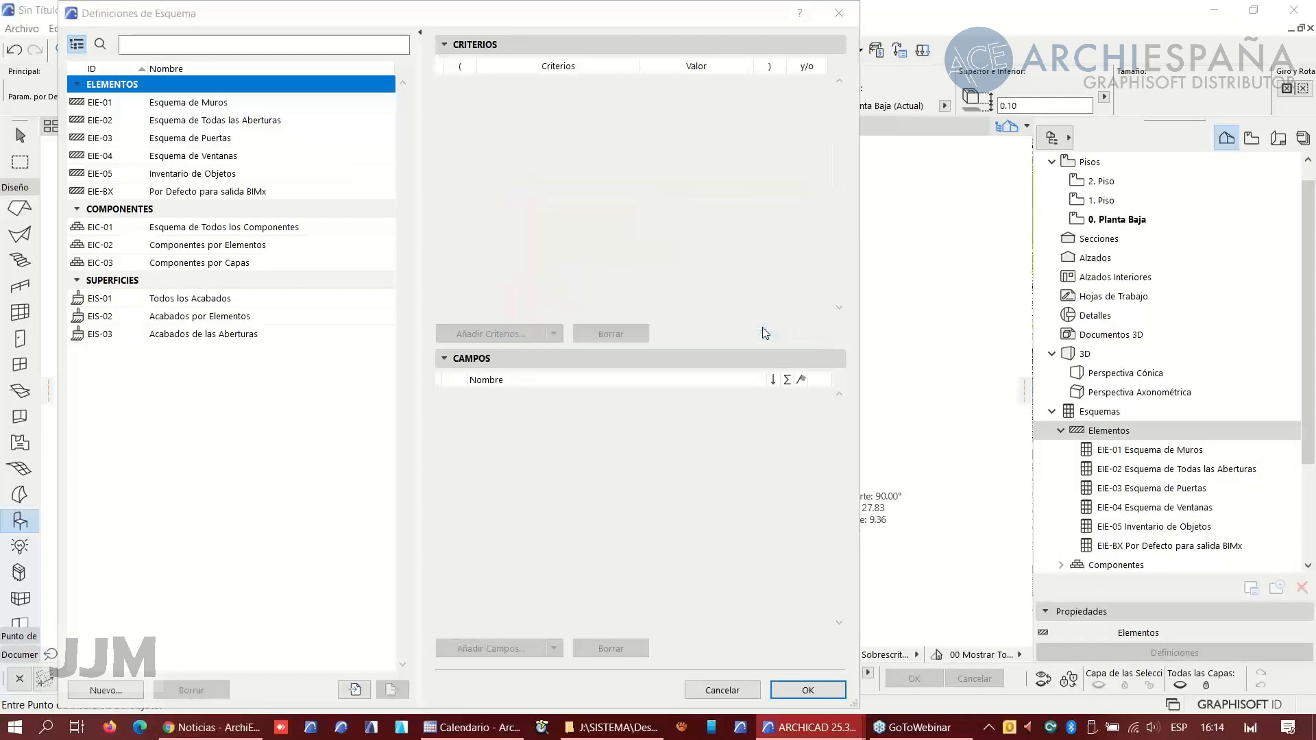
# - Set the coordenadas schedule criterion so that the element type is Objeto
pyautogui.click(677, 85)
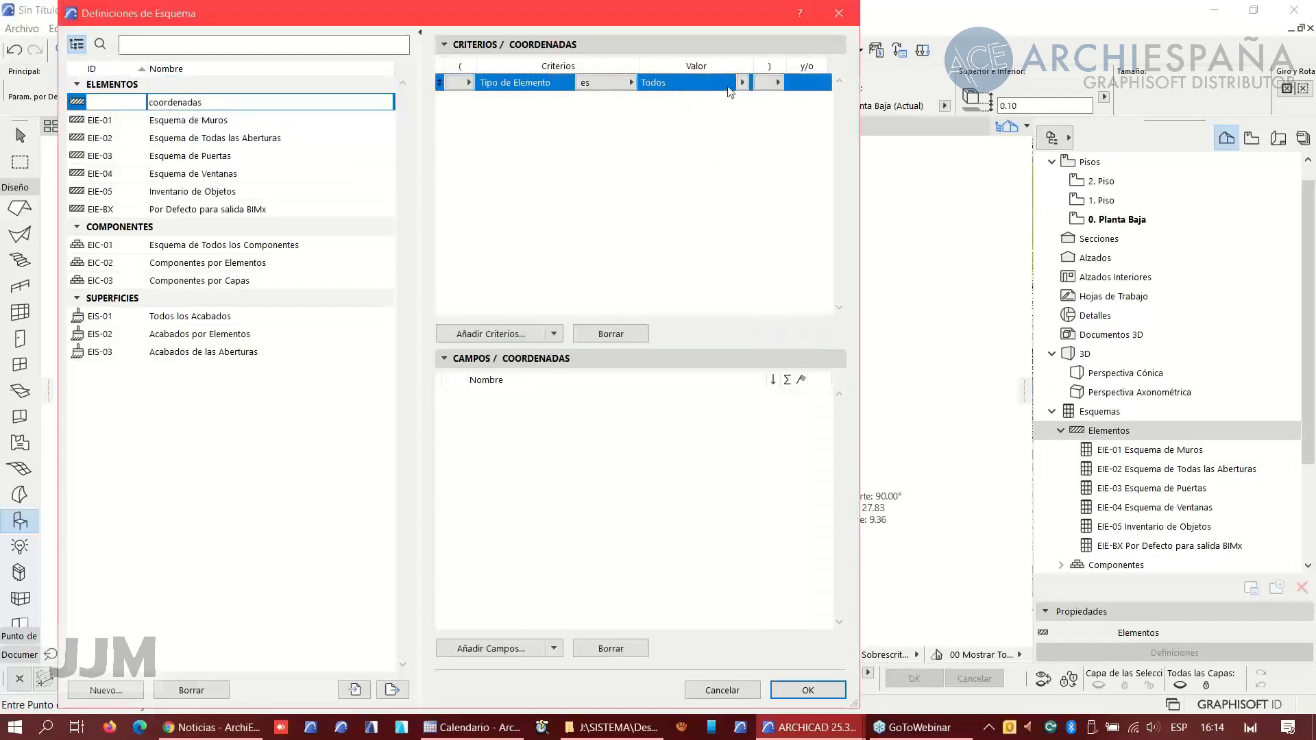
pyautogui.click(742, 83)
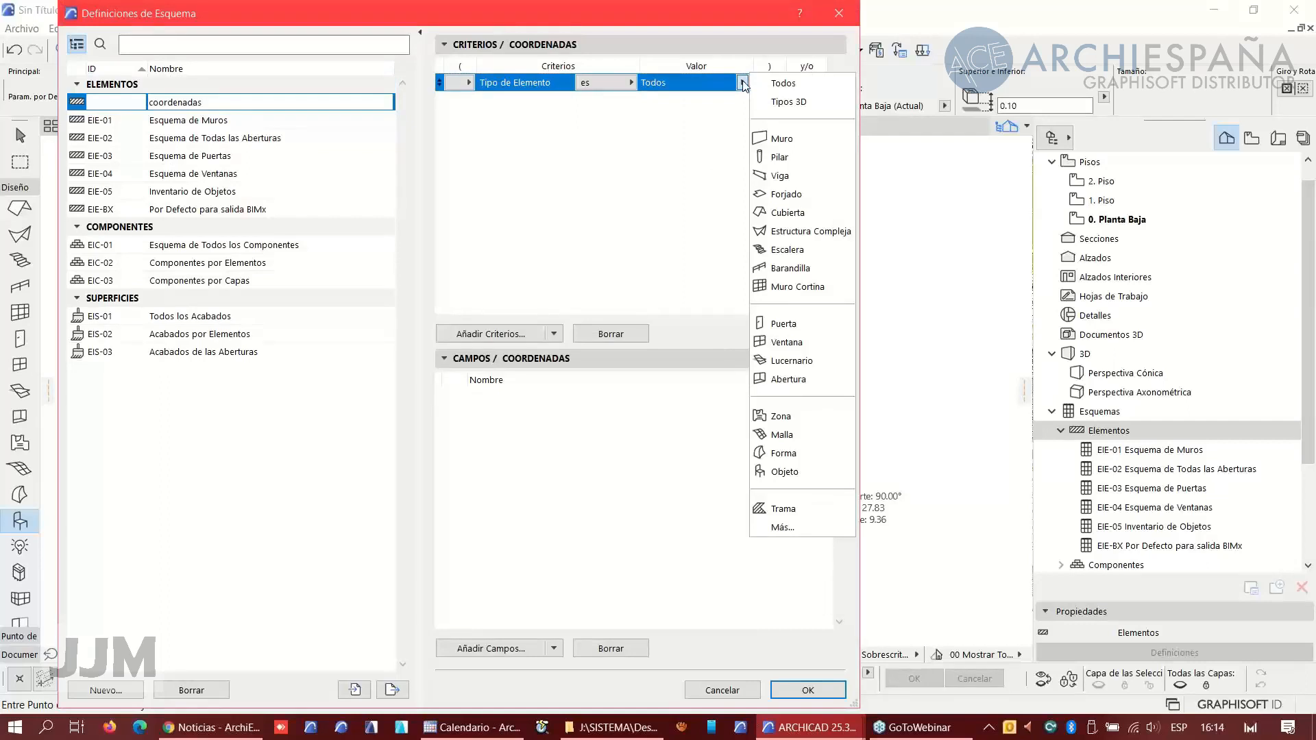
pyautogui.click(785, 472)
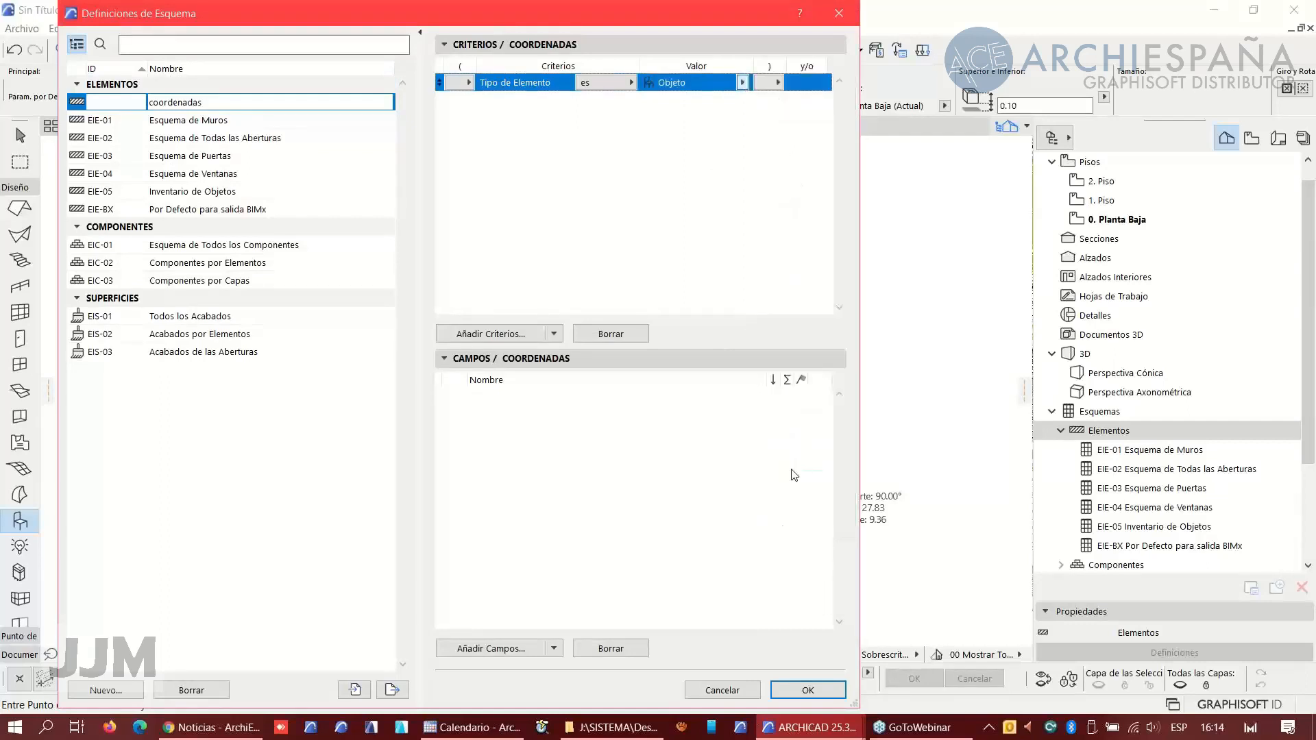
# - Add the ID de Elemento and Coordenada Topográfica X, Y and Z fields to the schedule and confirm
pyautogui.click(510, 656)
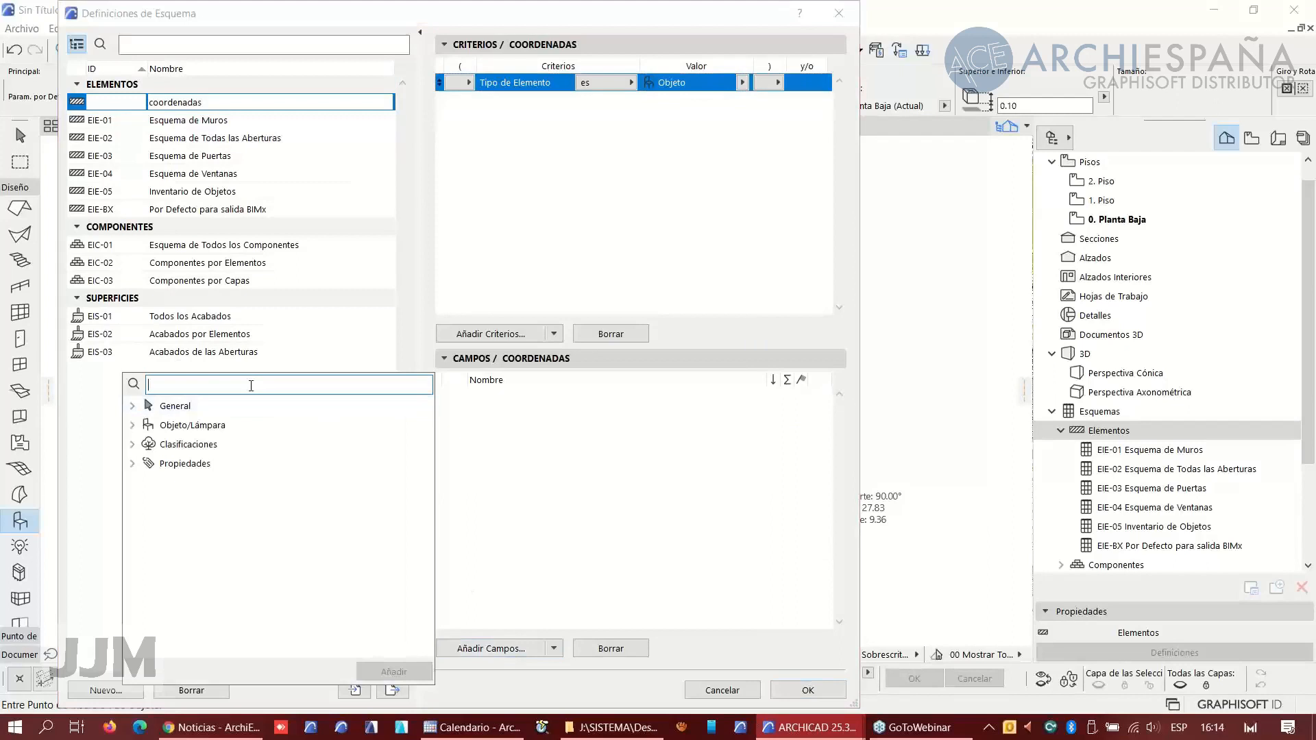
pyautogui.write('id de ')
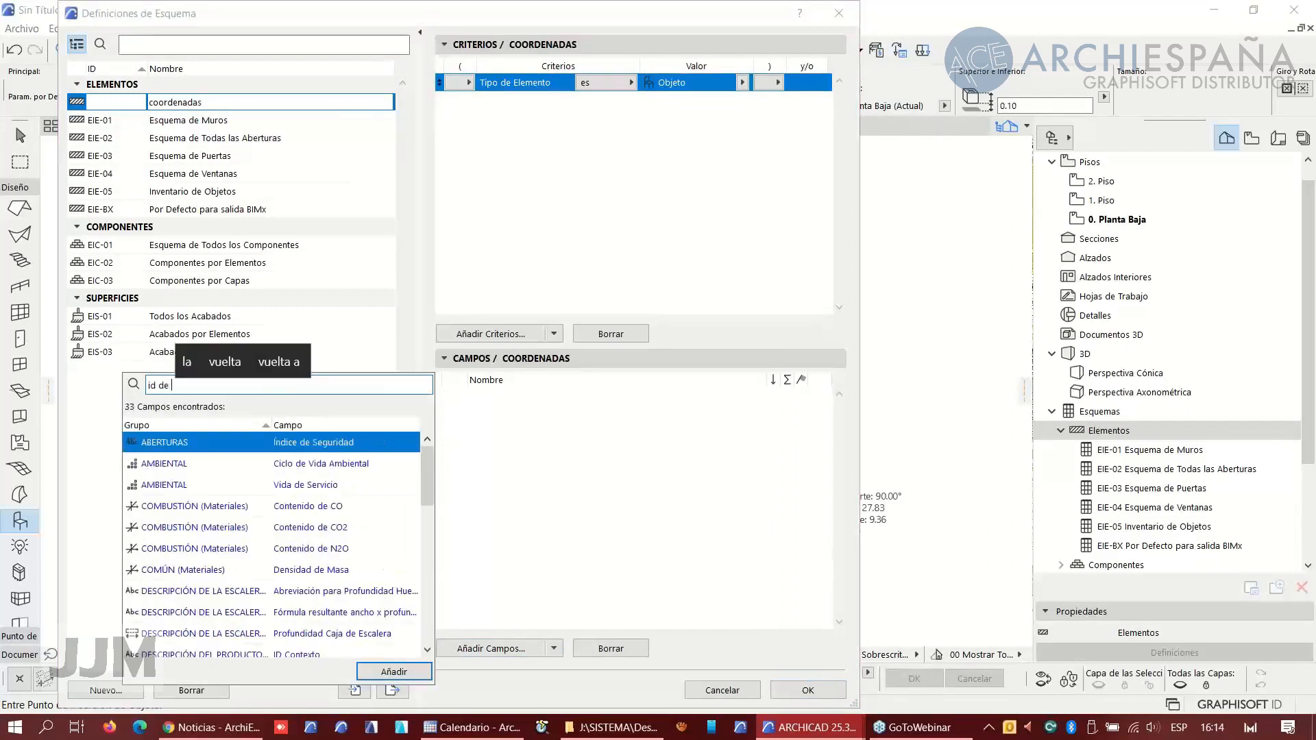
pyautogui.write('el')
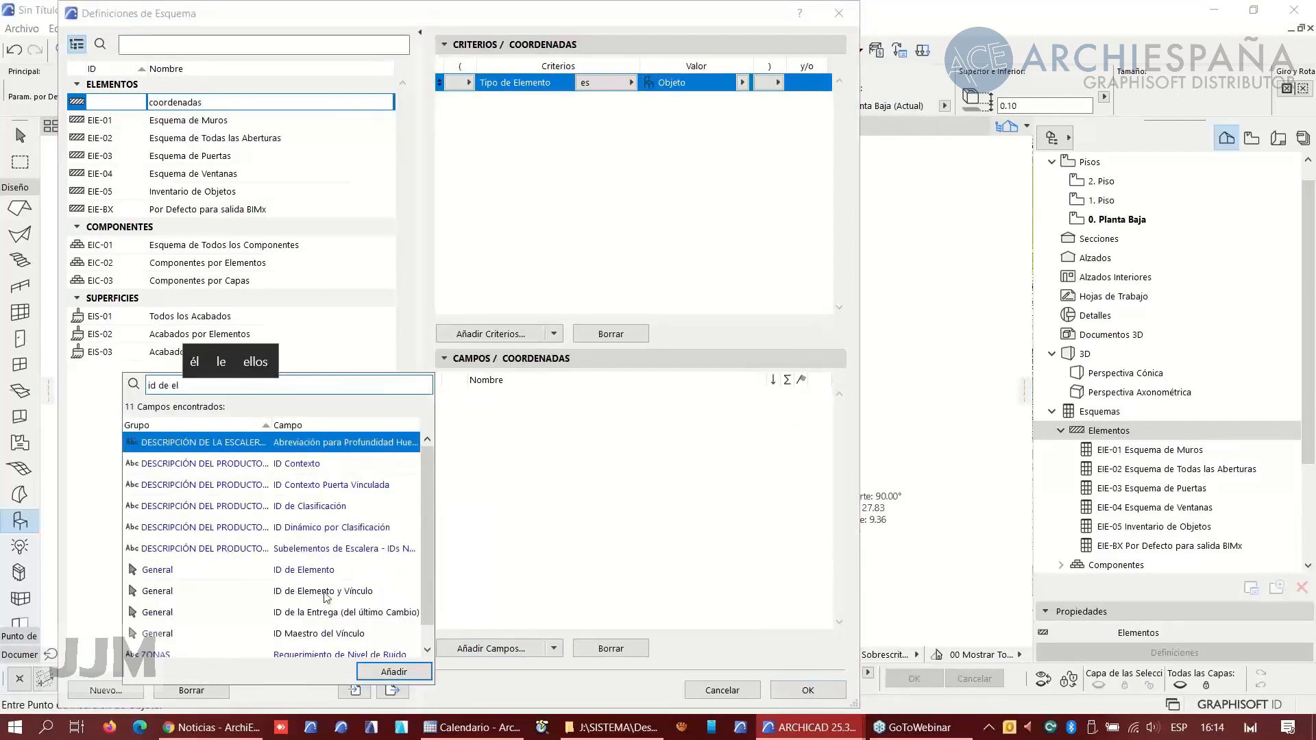
pyautogui.doubleClick(323, 569)
pyautogui.moveTo(197, 386); pyautogui.dragTo(126, 387)
pyautogui.write('coo')
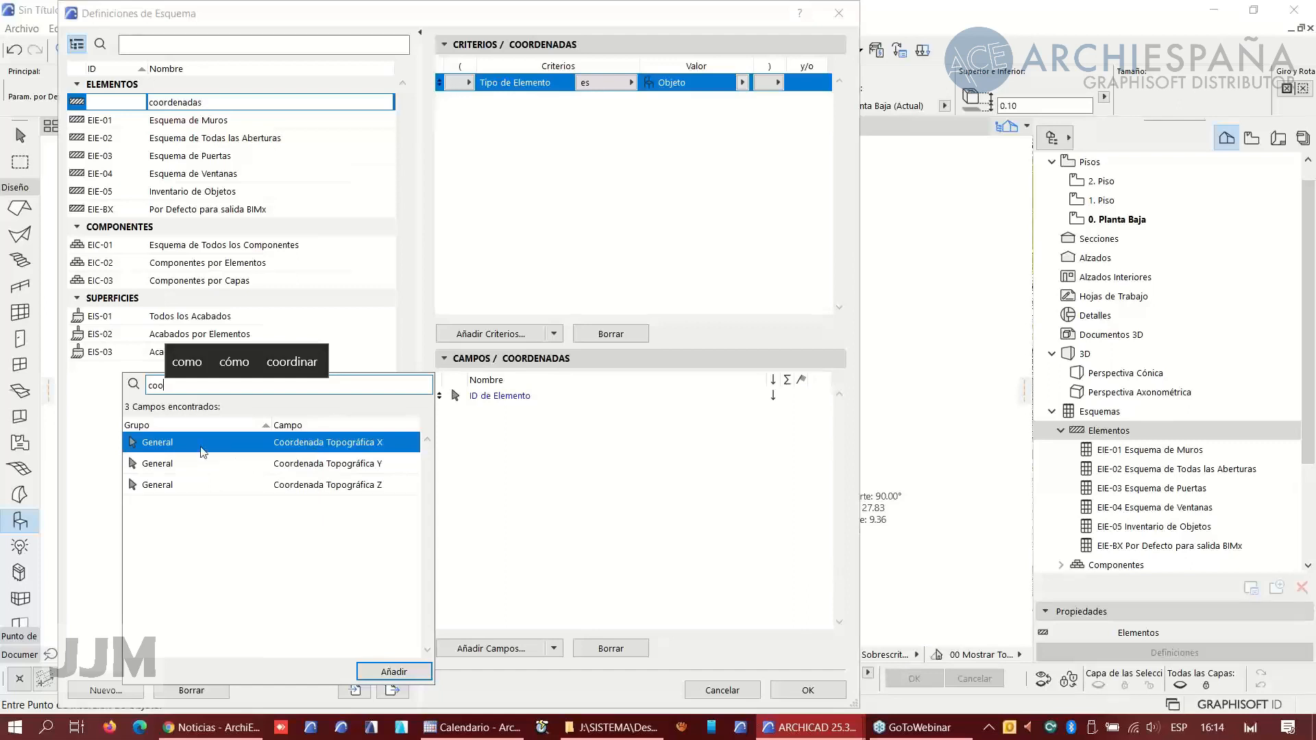
pyautogui.doubleClick(175, 449)
pyautogui.click(177, 465)
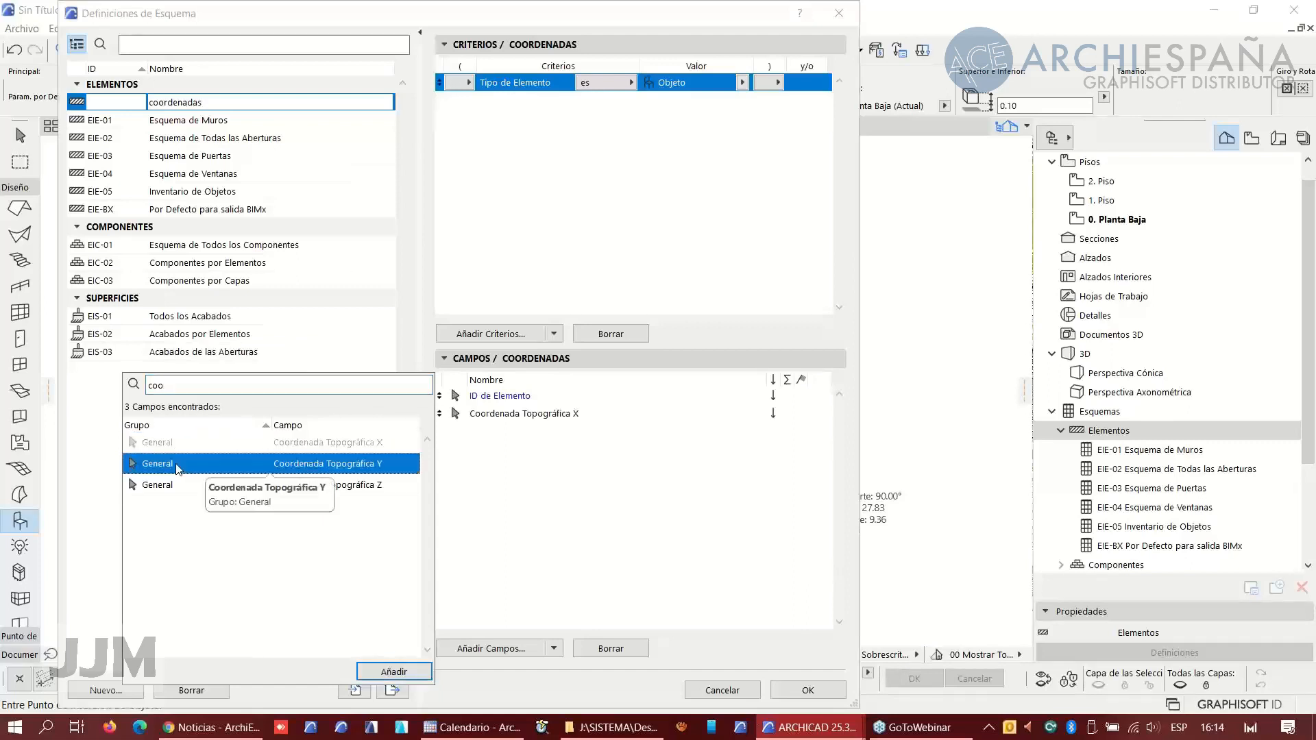
pyautogui.doubleClick(177, 464)
pyautogui.doubleClick(174, 487)
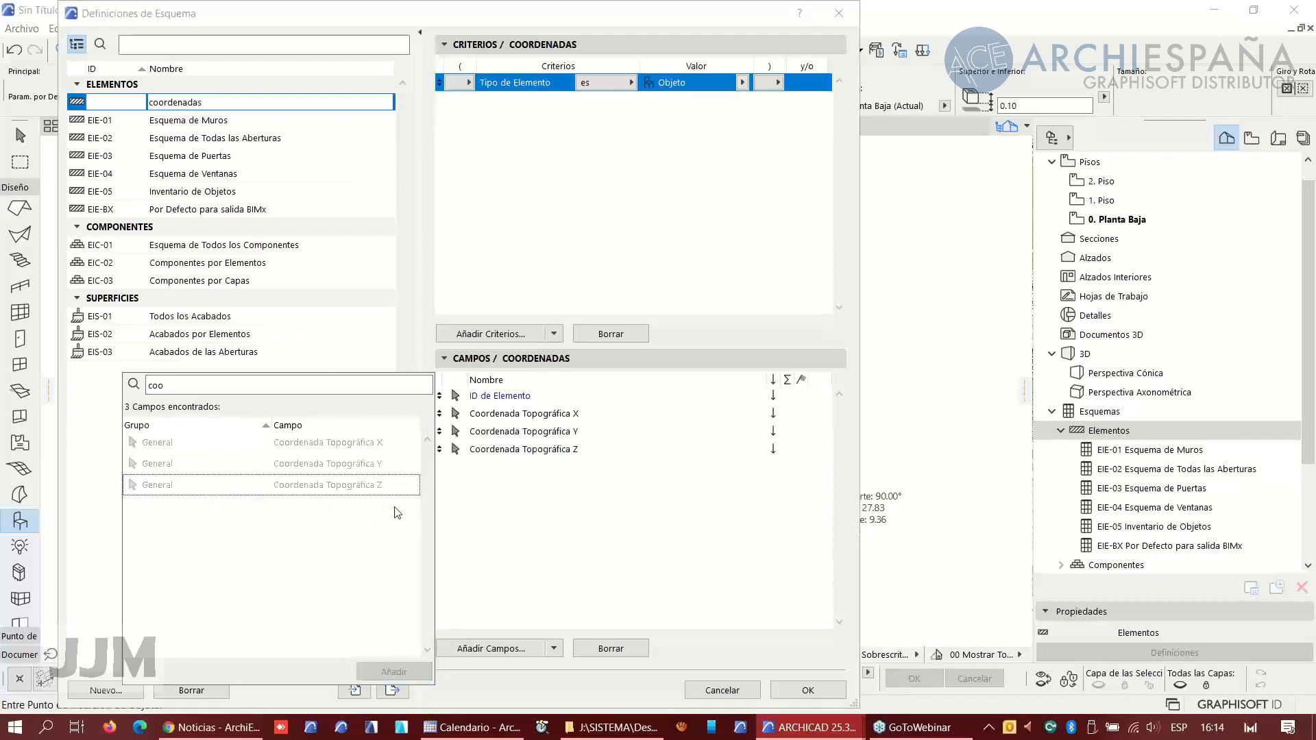
pyautogui.click(513, 508)
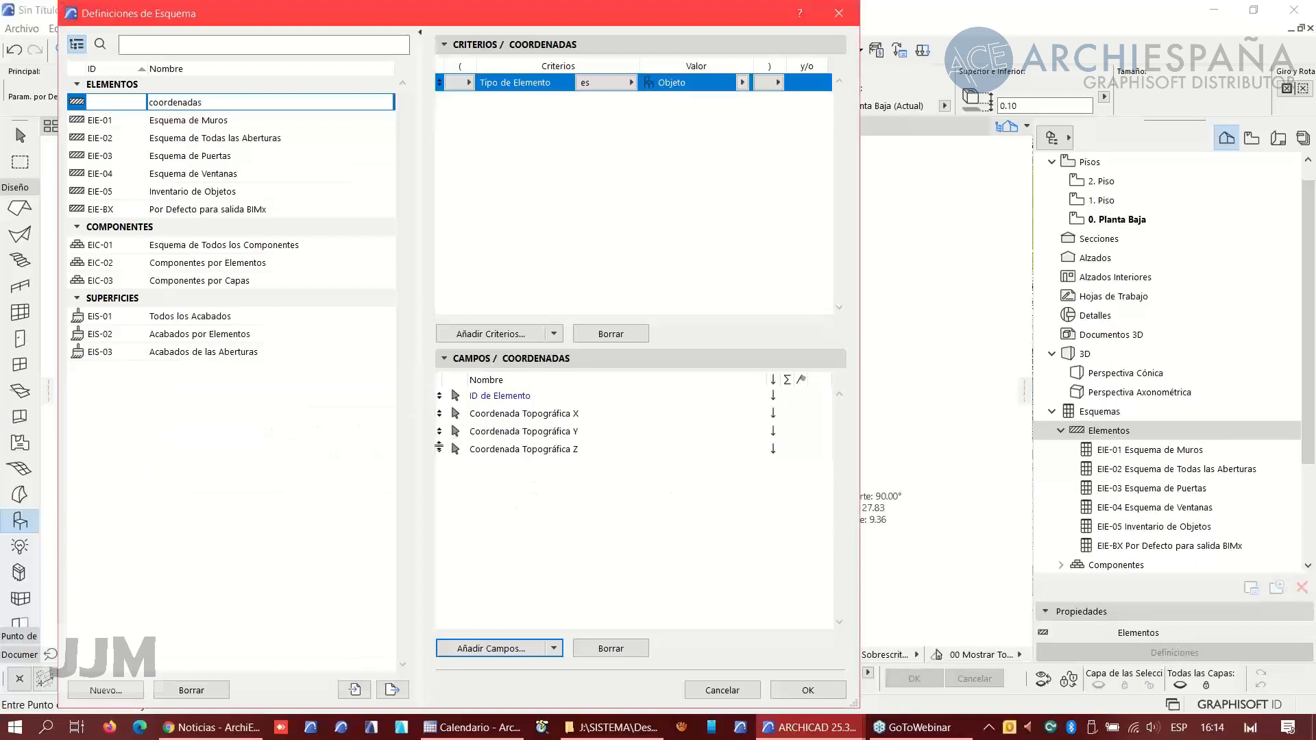
pyautogui.click(799, 693)
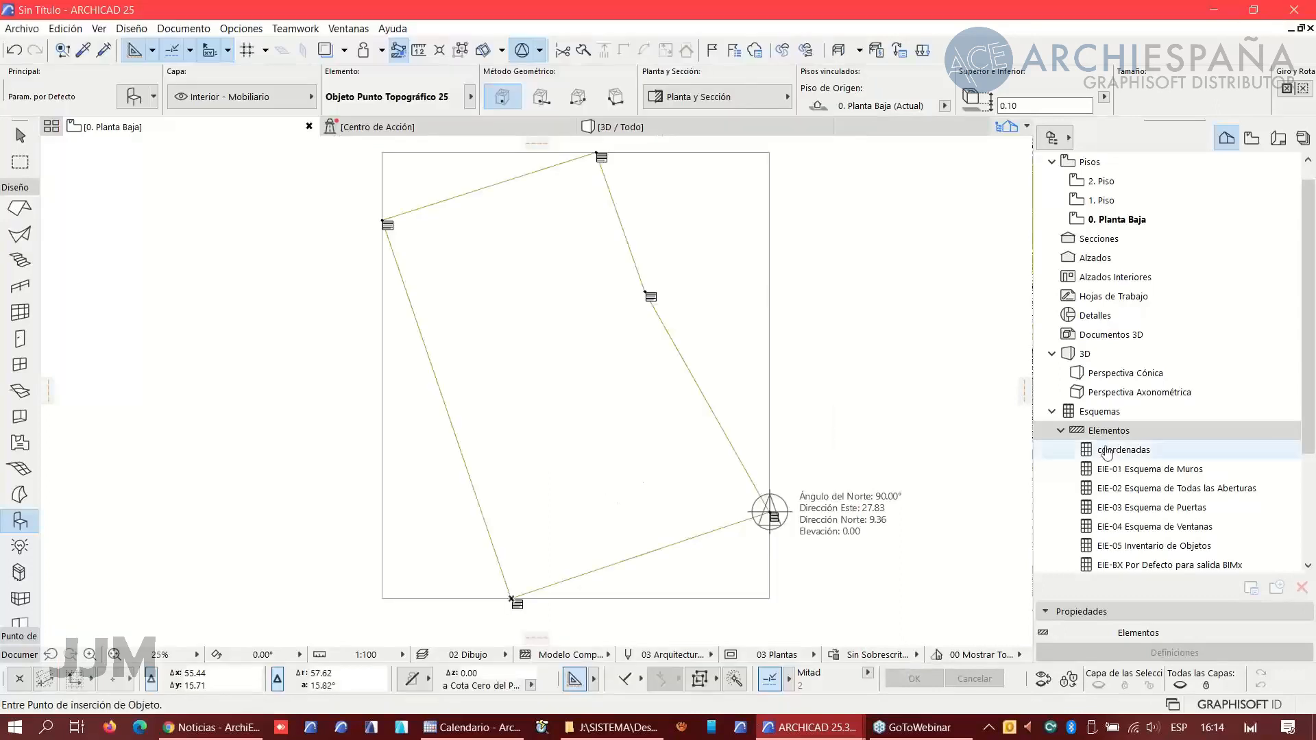
# - Open the coordenadas schedule and fit it to the window to review the listed coordinates
pyautogui.doubleClick(1124, 450)
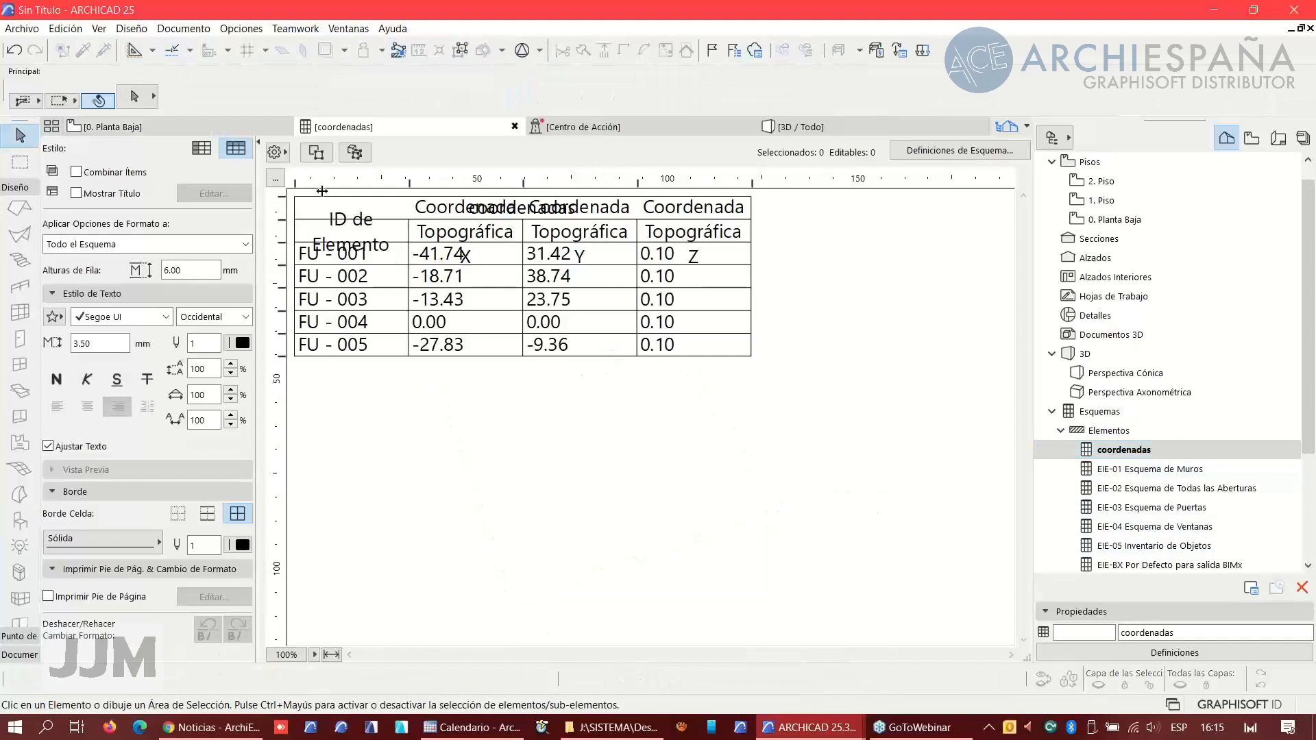
pyautogui.click(275, 177)
pyautogui.click(657, 273)
pyautogui.click(657, 440)
pyautogui.click(760, 480)
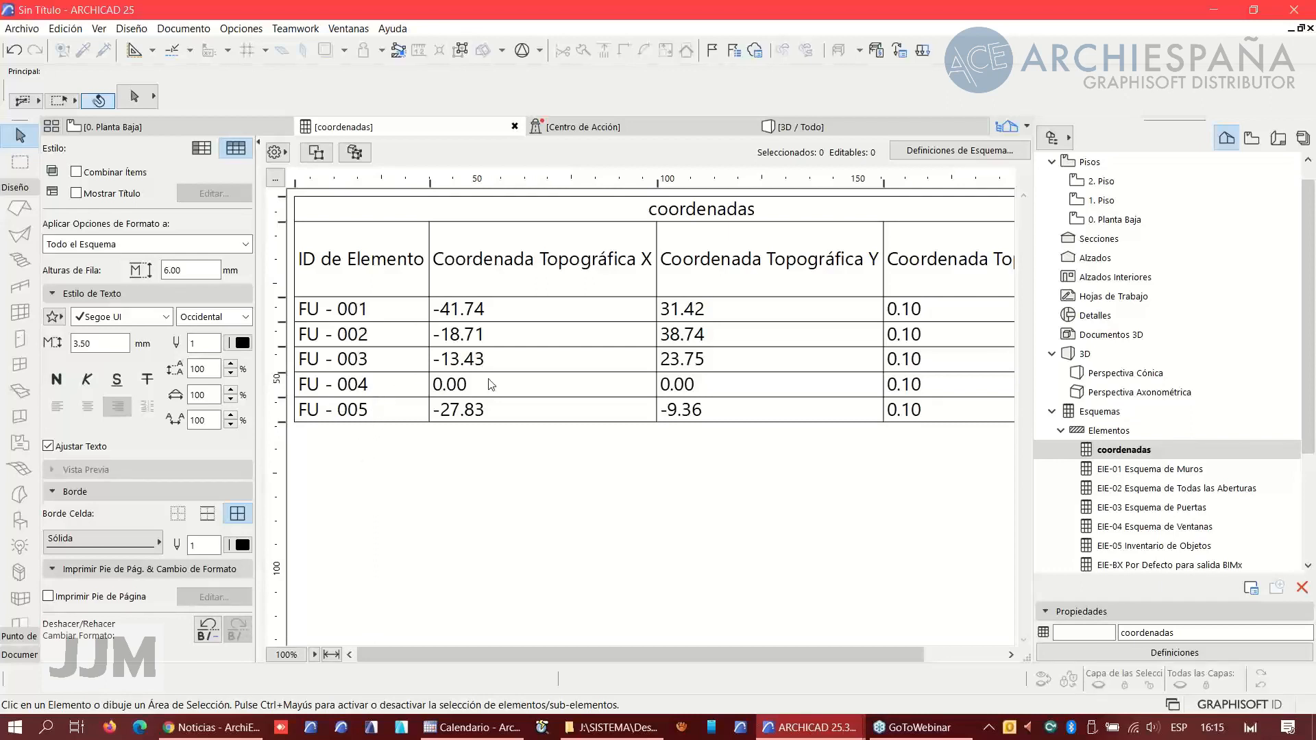
pyautogui.click(331, 655)
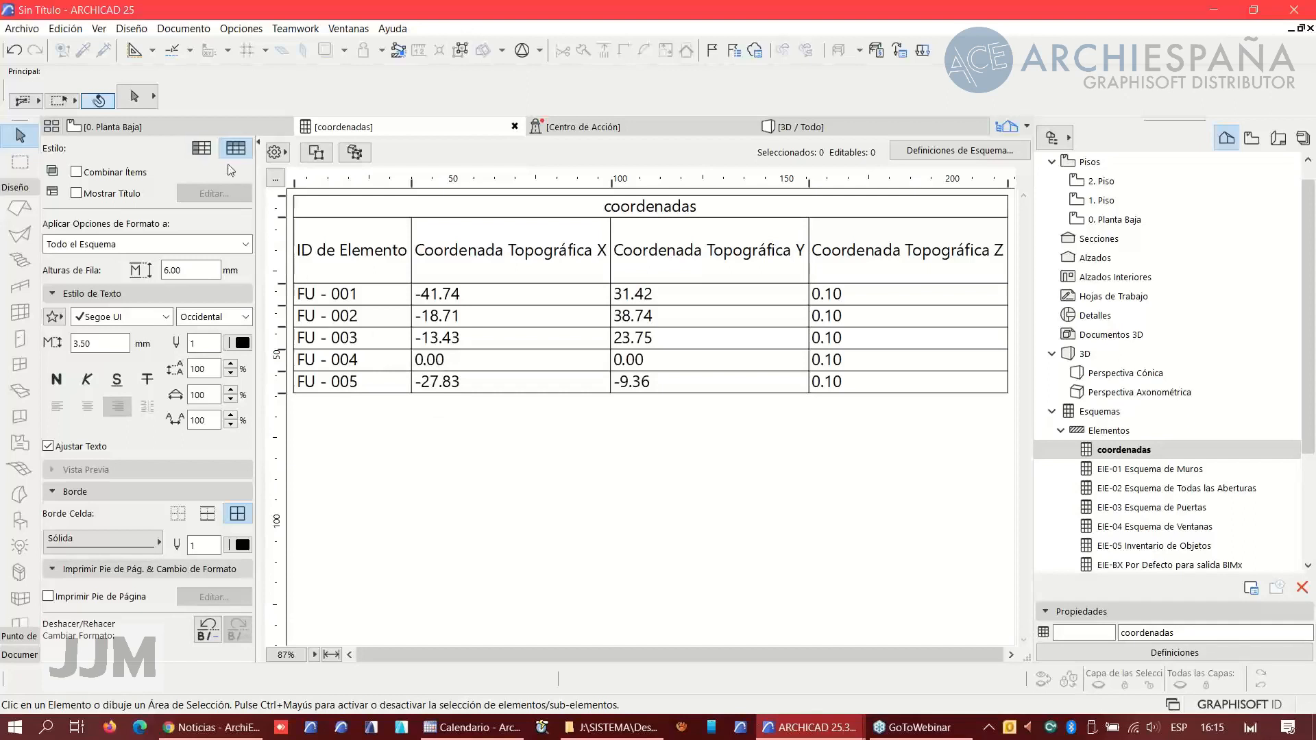
# - Move the survey point back to the parcel's bottom vertex on the ground floor plan
pyautogui.click(134, 130)
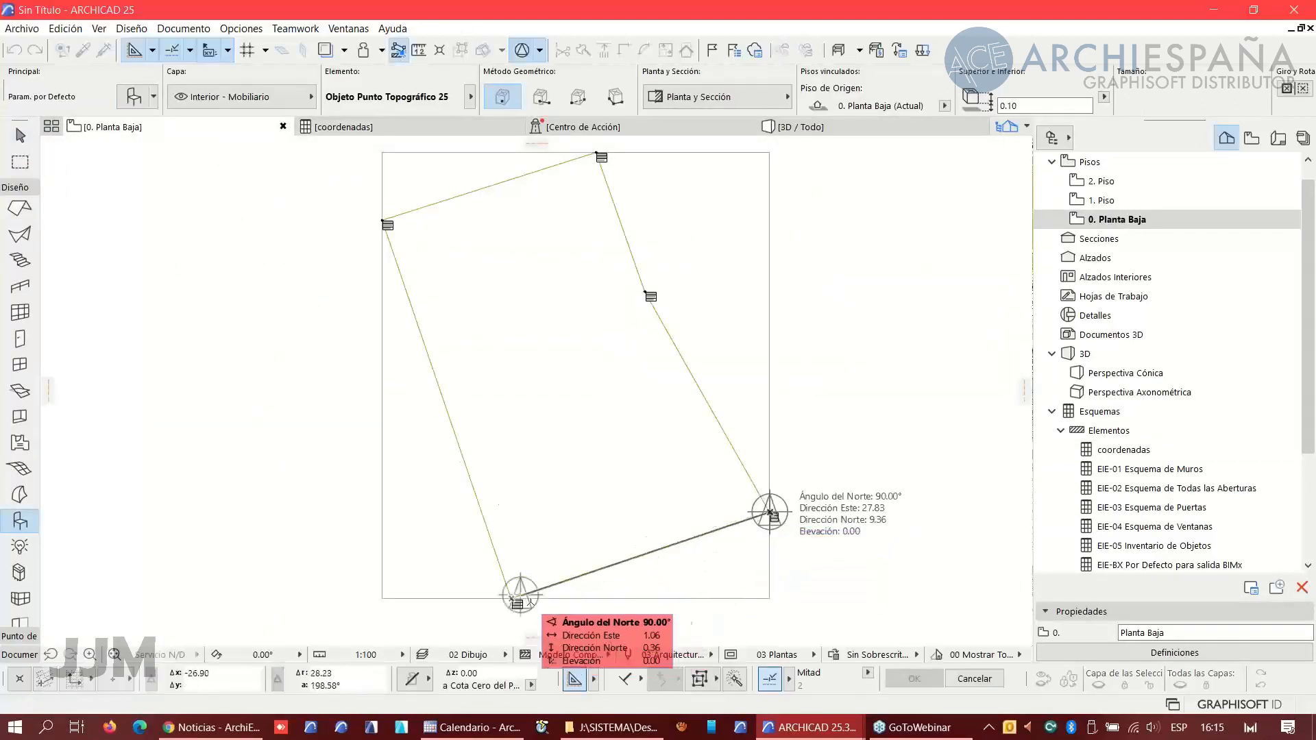
pyautogui.scroll(5, 511, 606)
pyautogui.moveTo(504, 611); pyautogui.dragTo(504, 391, button='middle')
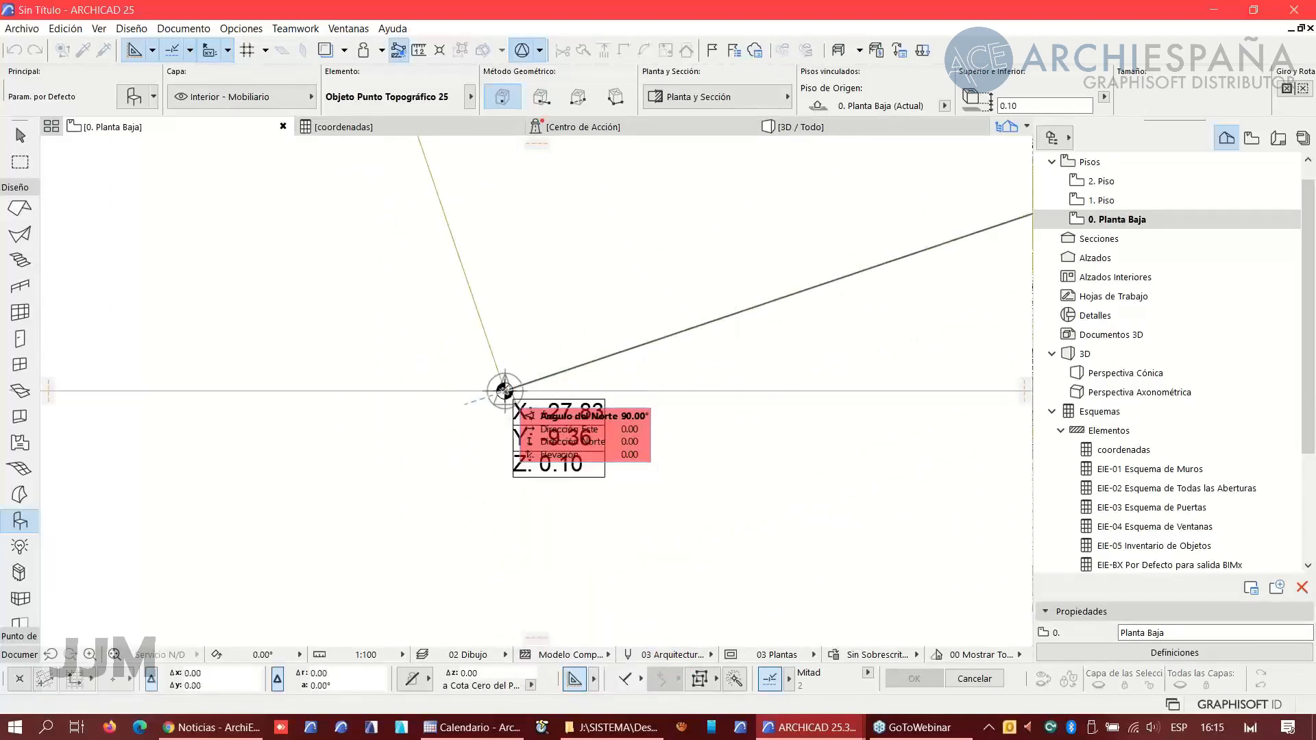
pyautogui.click(505, 390)
# - Reopen the coordenadas schedule to review the updated coordinates, then return to the floor plan
pyautogui.doubleClick(1124, 449)
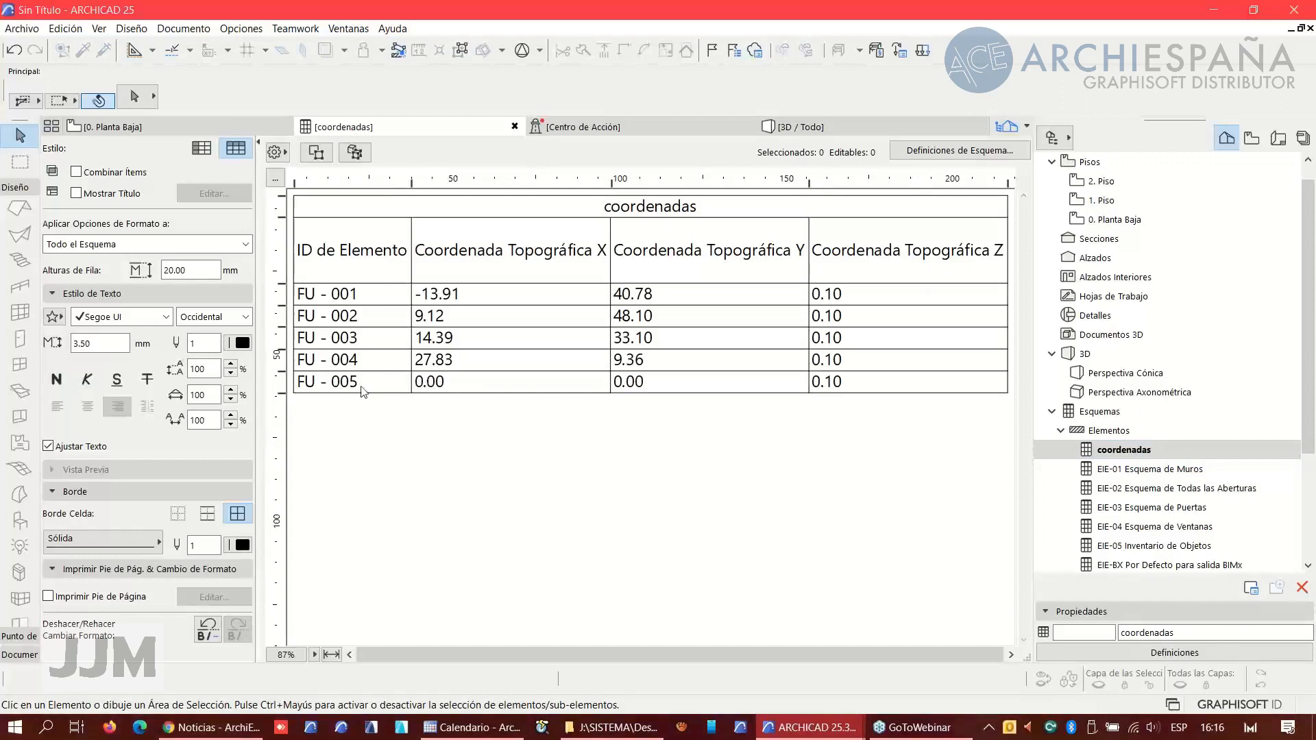
pyautogui.click(134, 129)
# - Move the survey point to the parcel's upper-left vertex
pyautogui.scroll(-6, 507, 405)
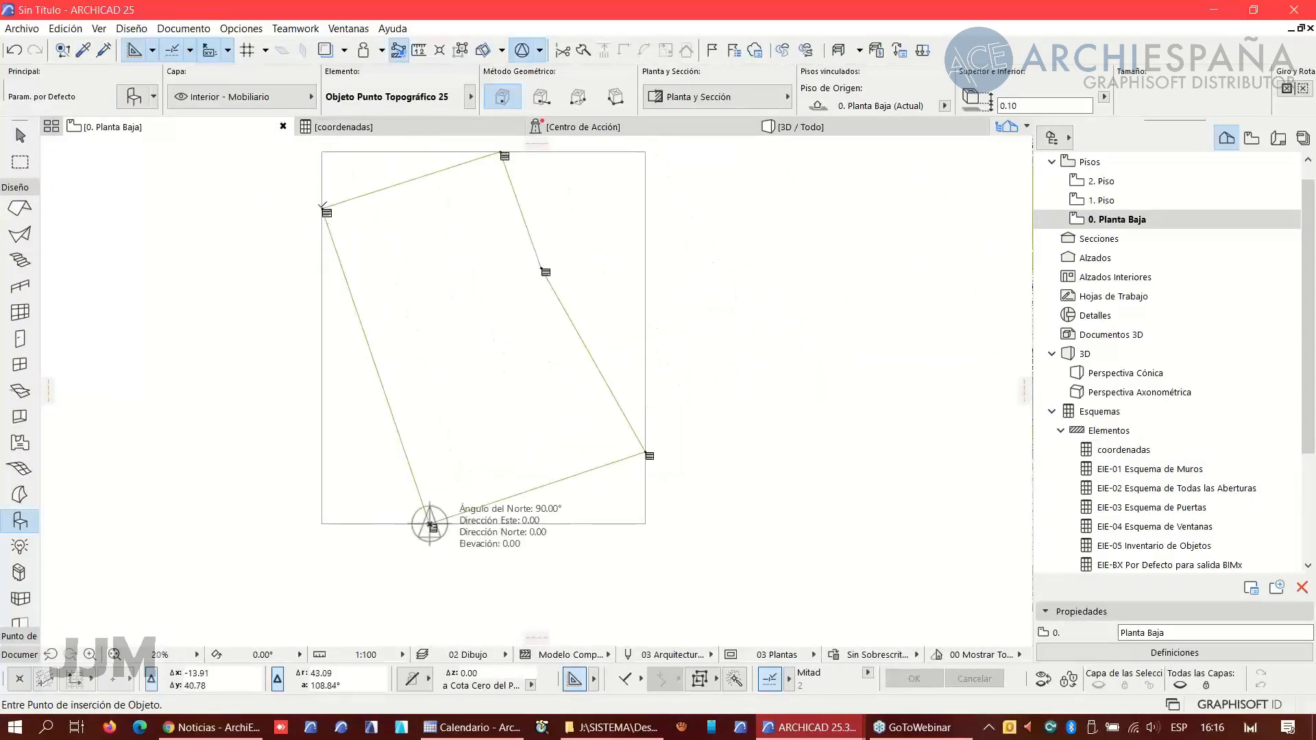
pyautogui.scroll(10, 429, 524)
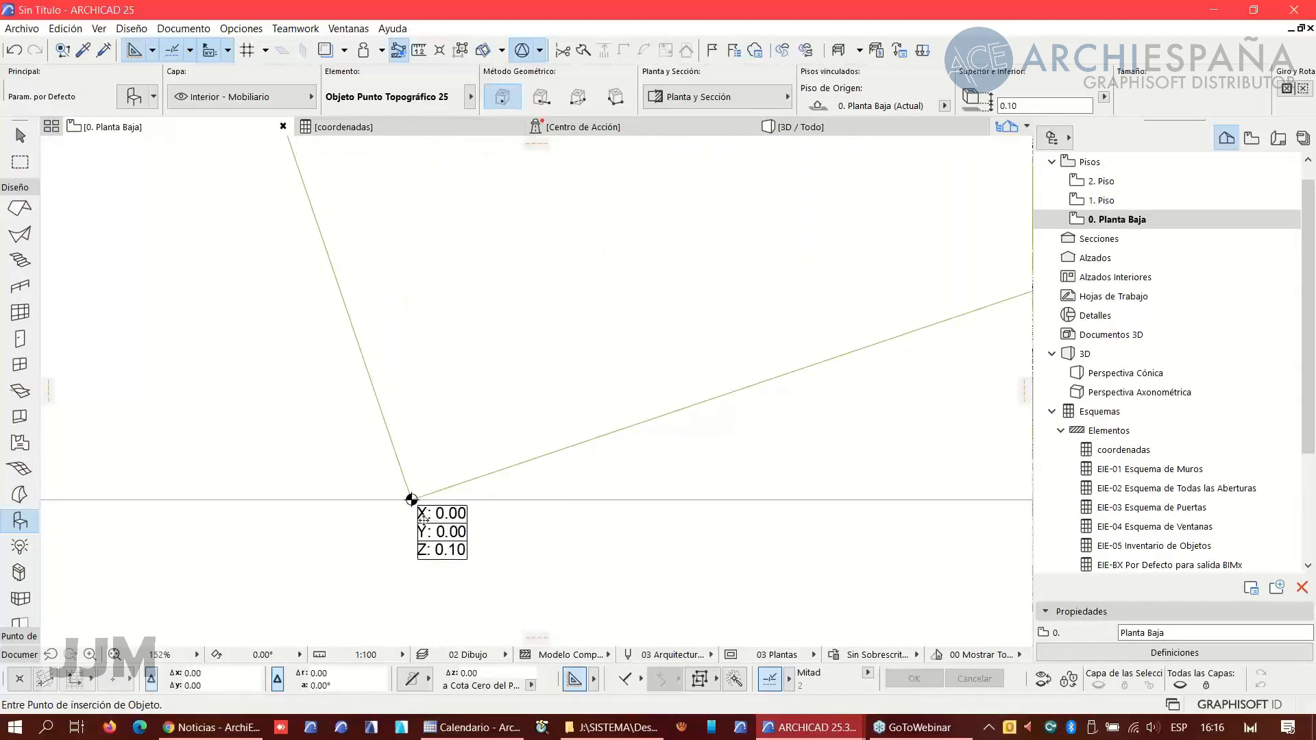
pyautogui.moveTo(418, 511); pyautogui.dragTo(592, 504, button='middle')
pyautogui.moveTo(542, 219); pyautogui.dragTo(459, 380, button='middle')
pyautogui.scroll(-2, 411, 240)
pyautogui.moveTo(429, 326); pyautogui.dragTo(473, 595, button='middle')
pyautogui.scroll(5, 398, 384)
pyautogui.moveTo(315, 206); pyautogui.dragTo(389, 468, button='middle')
pyautogui.scroll(5, 368, 476)
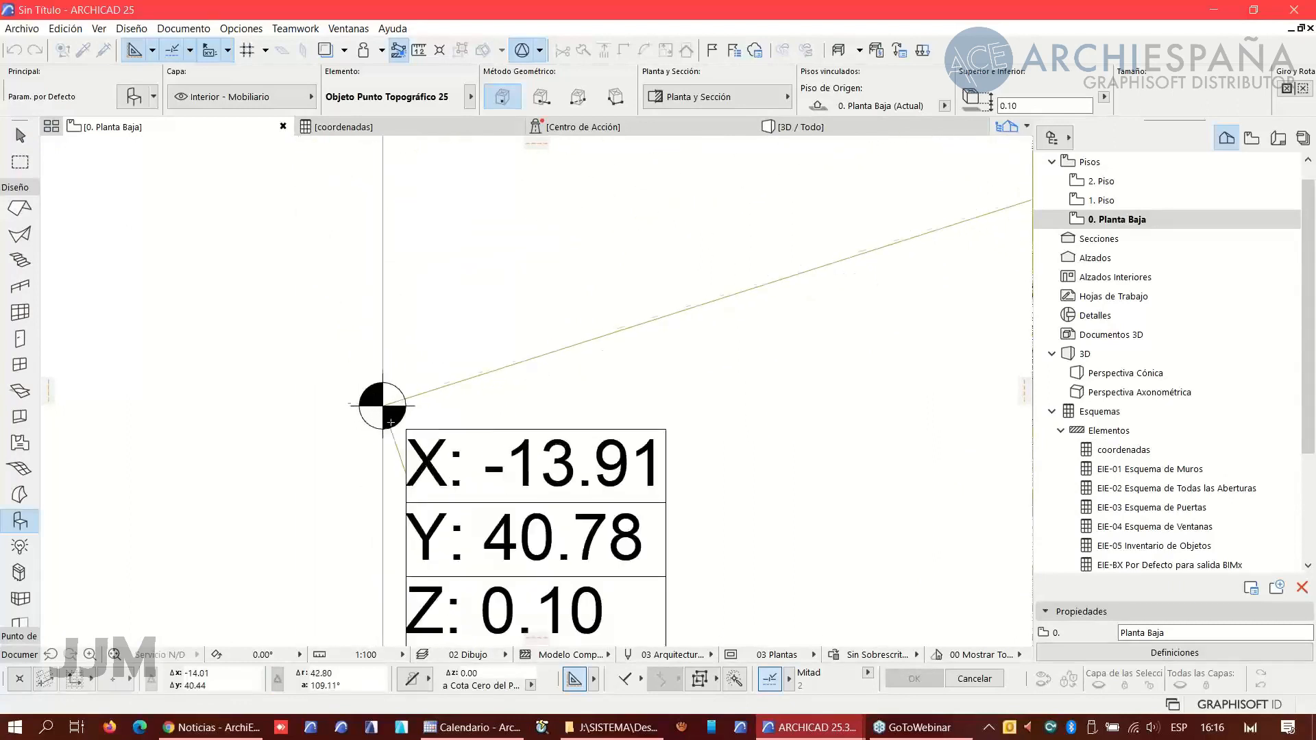
pyautogui.click(390, 423)
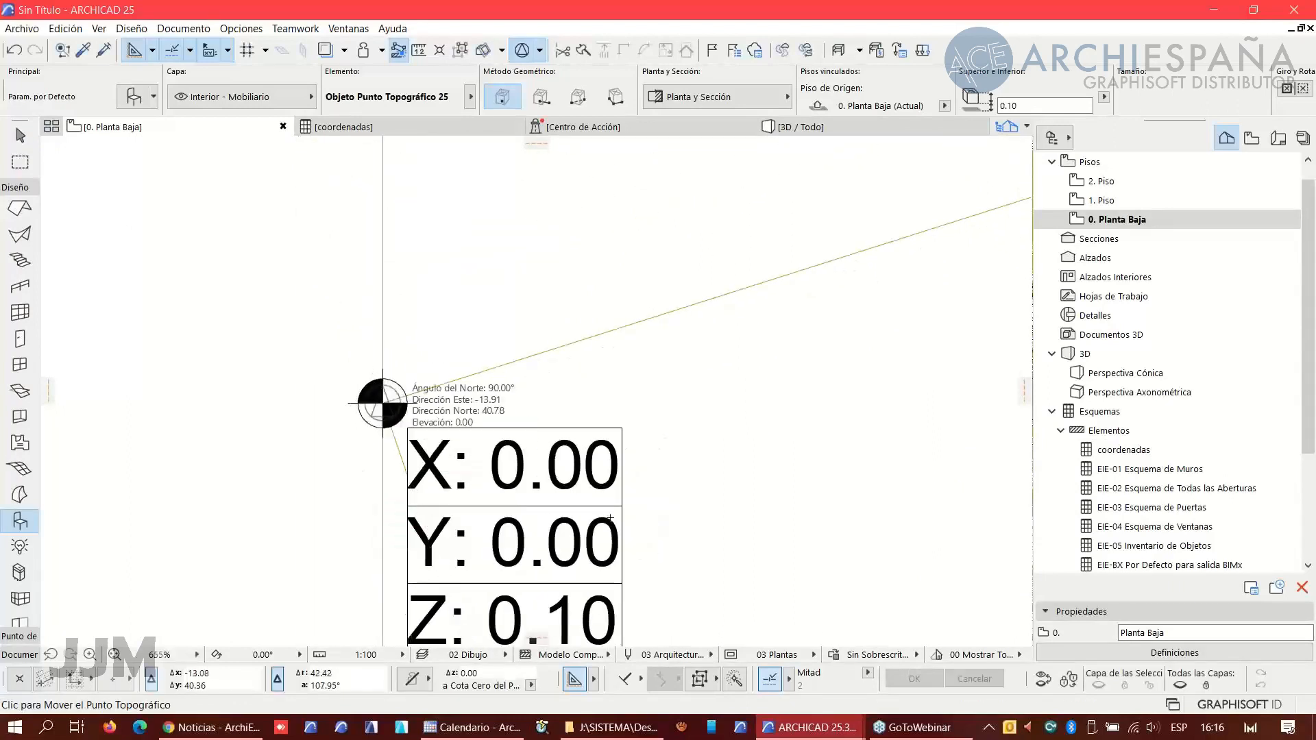
pyautogui.scroll(-3, 610, 519)
pyautogui.moveTo(577, 509); pyautogui.dragTo(295, 300, button='middle')
pyautogui.scroll(2, 295, 301)
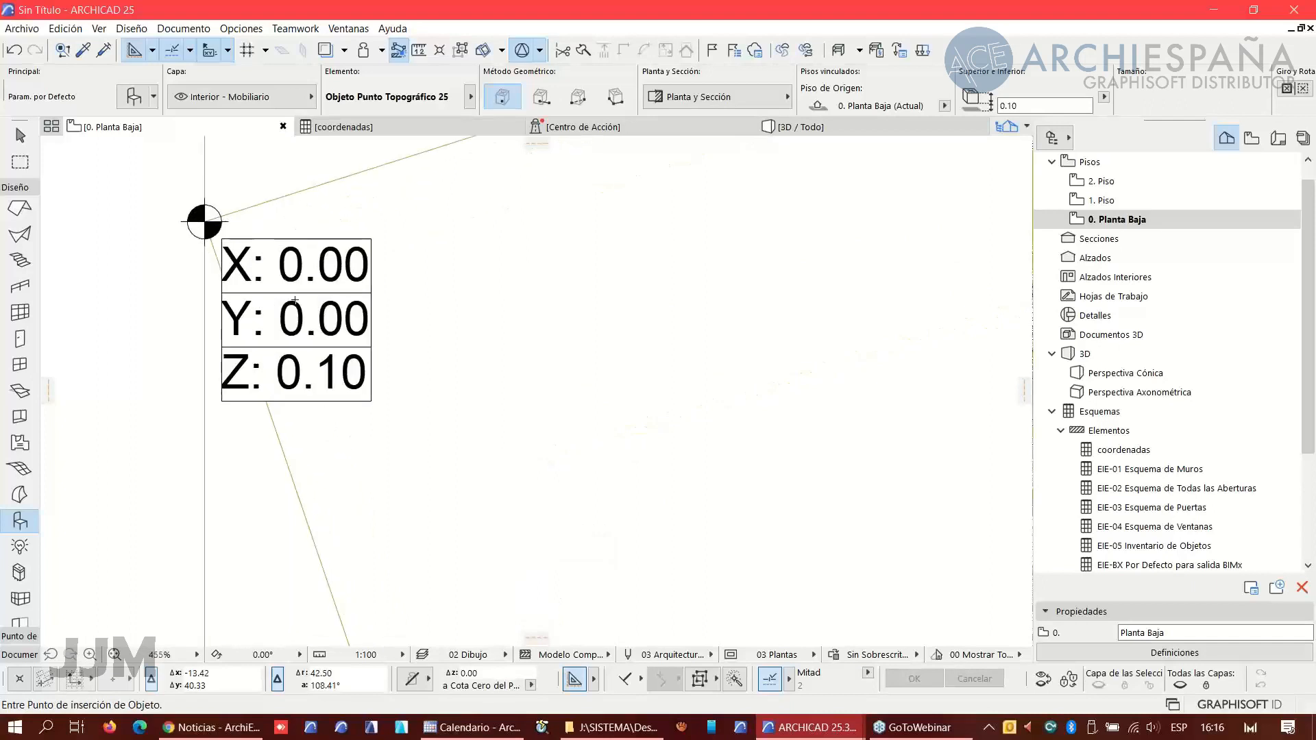
# - Open the coordenadas schedule and select the FU-001 survey point row to locate it on the floor plan
pyautogui.click(1112, 451)
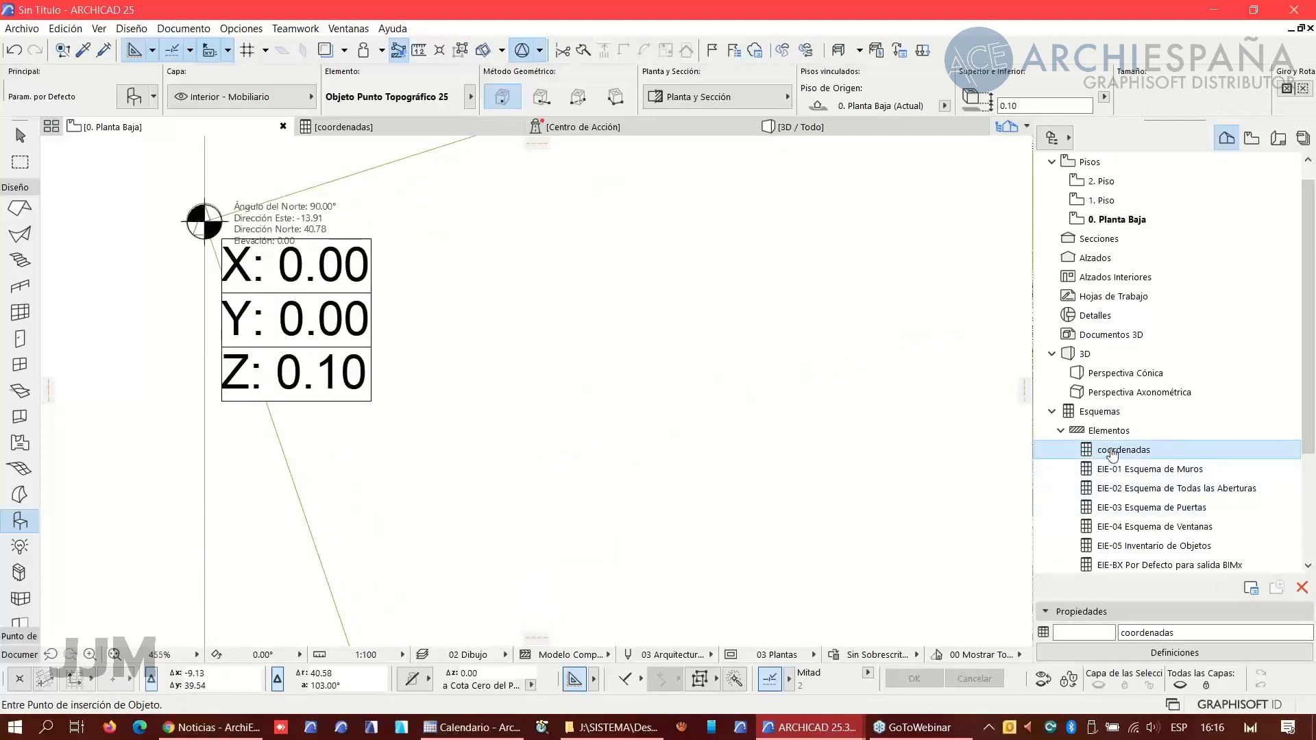
pyautogui.doubleClick(1112, 451)
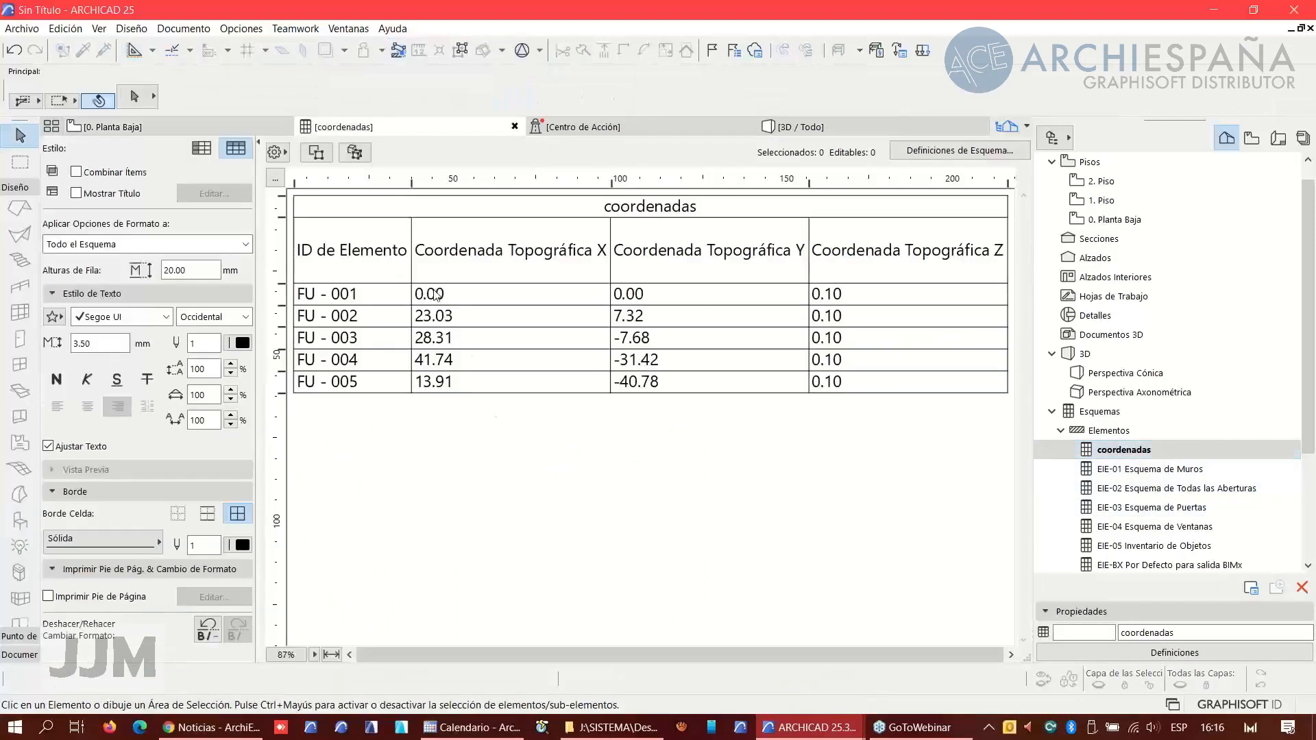
pyautogui.click(436, 294)
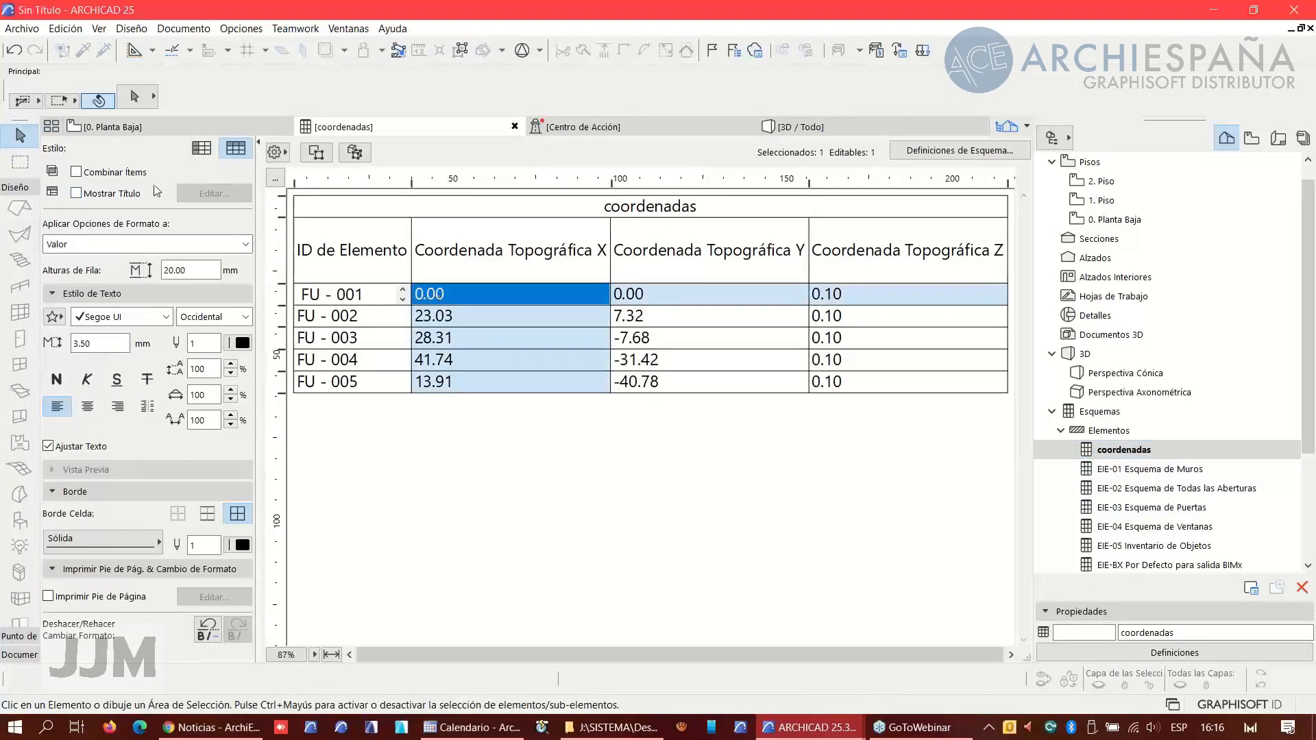
pyautogui.click(316, 152)
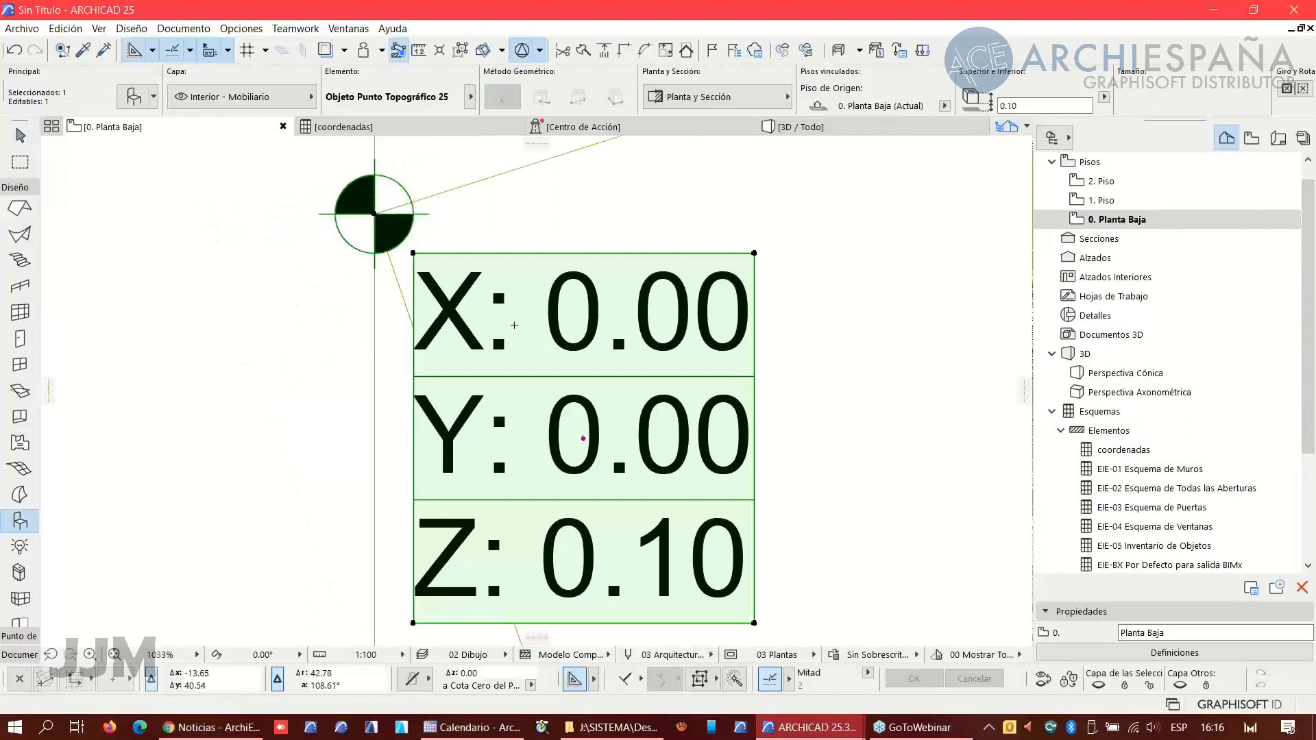
# - Explode the placed parcel drawing in the current view without keeping the original element
pyautogui.scroll(-8, 514, 324)
pyautogui.moveTo(514, 325); pyautogui.dragTo(353, 307, button='middle')
pyautogui.press('Escape')
pyautogui.scroll(-2, 425, 362)
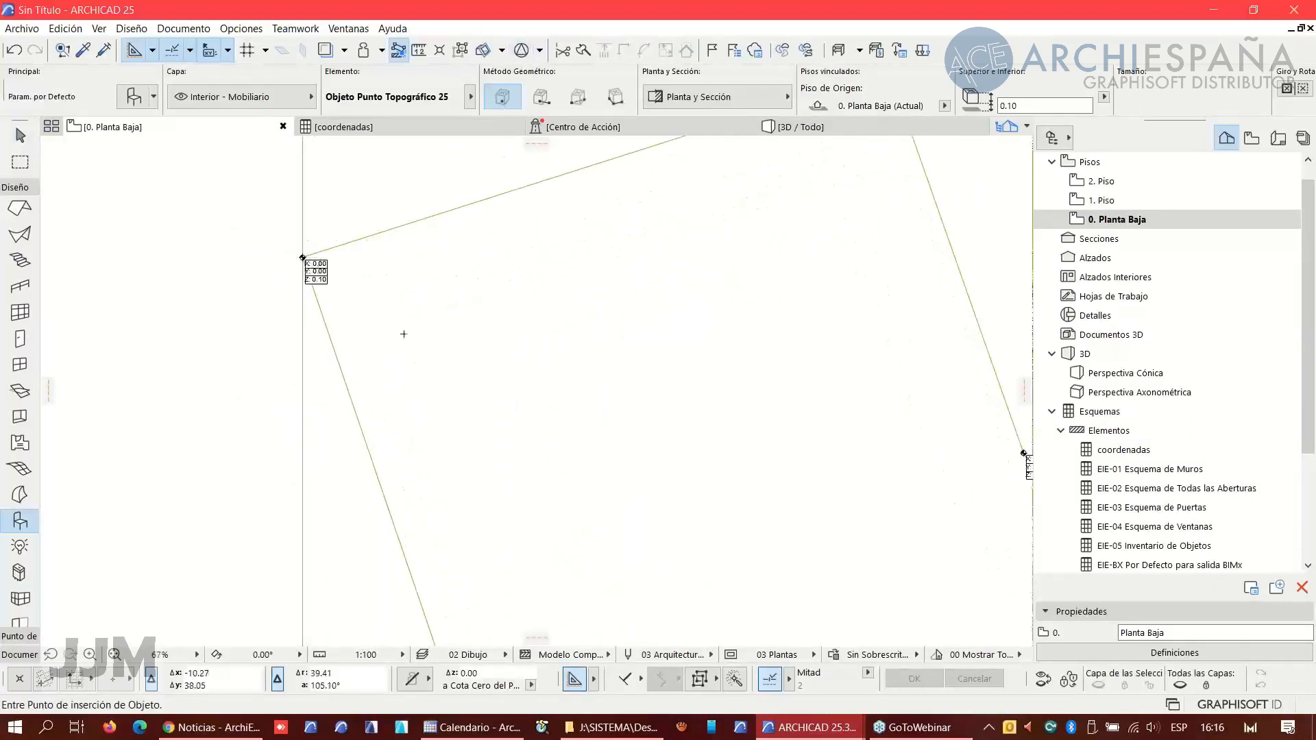
pyautogui.scroll(-5, 403, 334)
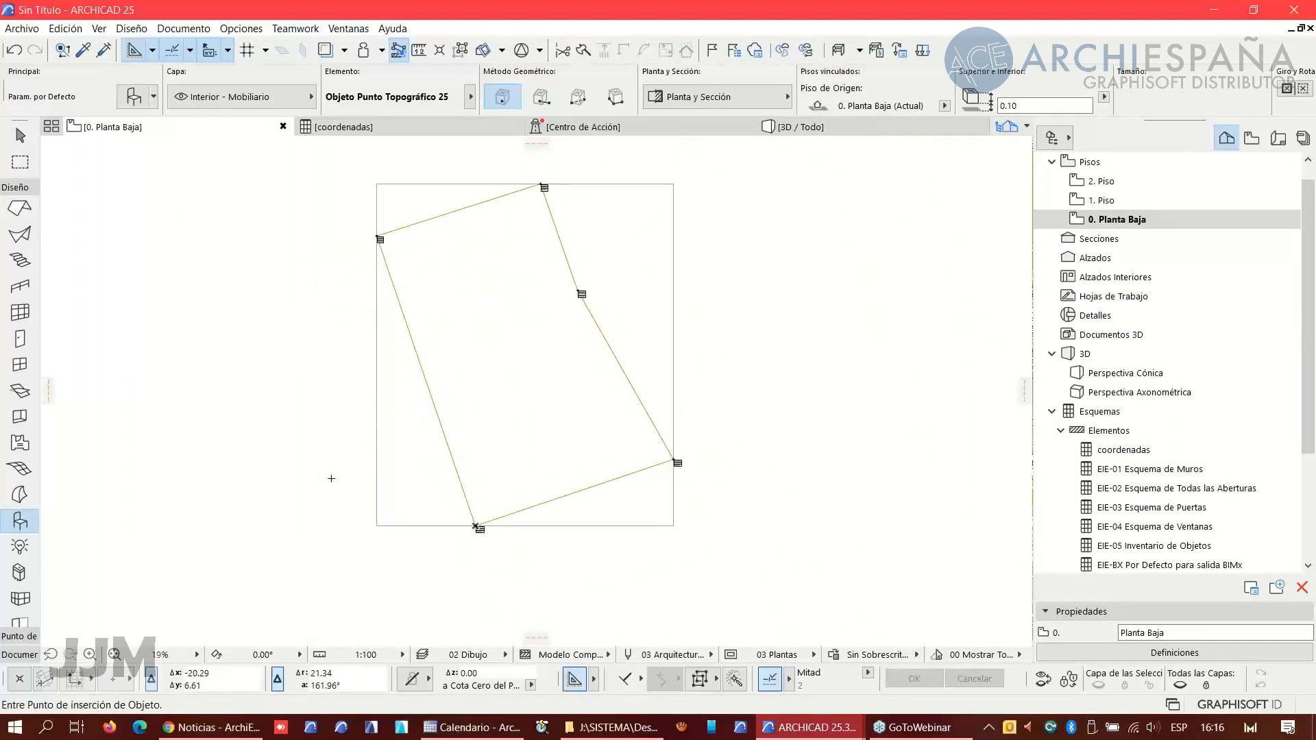
pyautogui.moveTo(435, 488); pyautogui.dragTo(437, 488, button='middle')
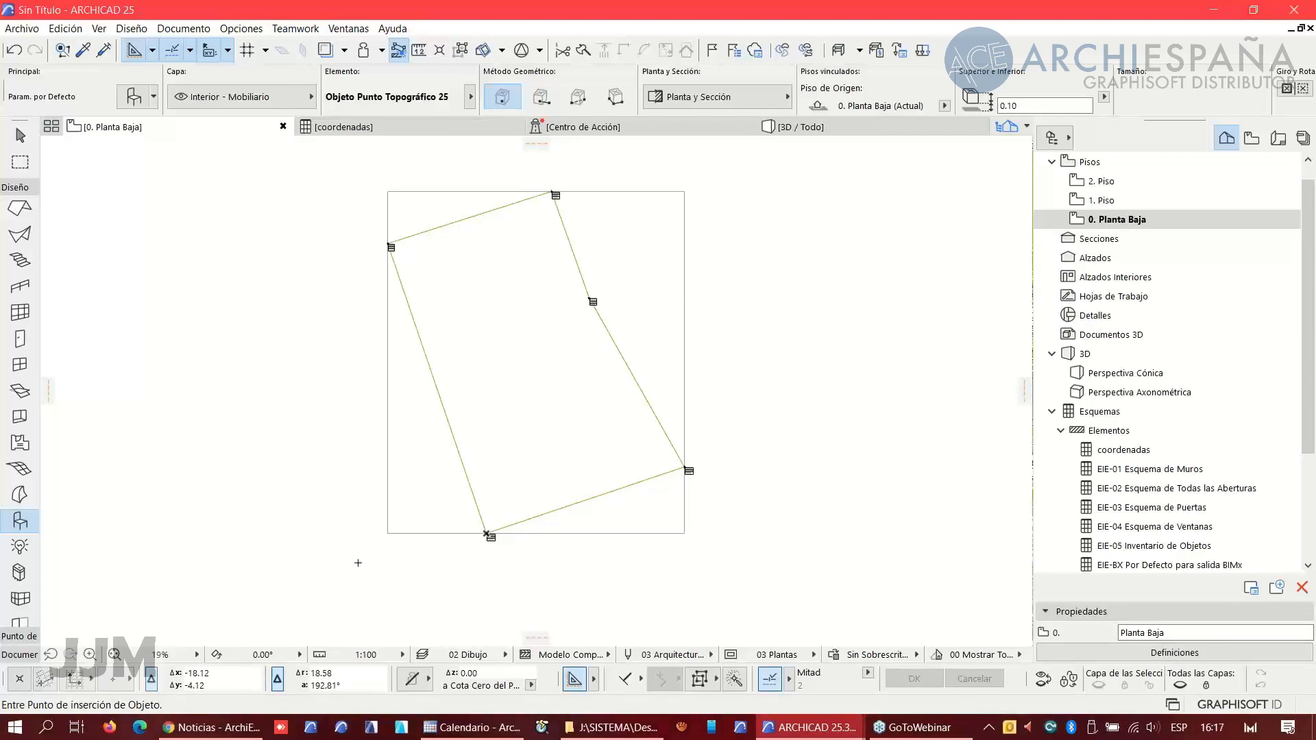
pyautogui.click(418, 534)
pyautogui.rightClick(324, 357)
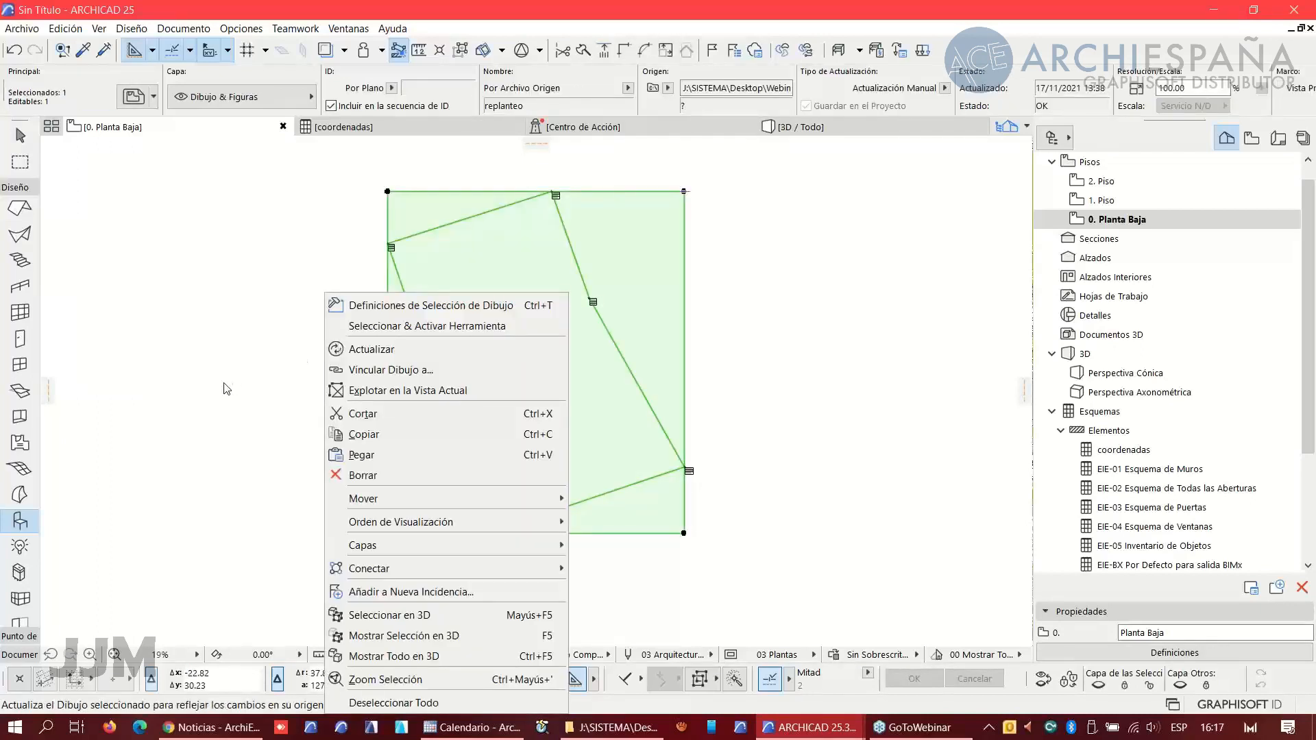
pyautogui.click(384, 389)
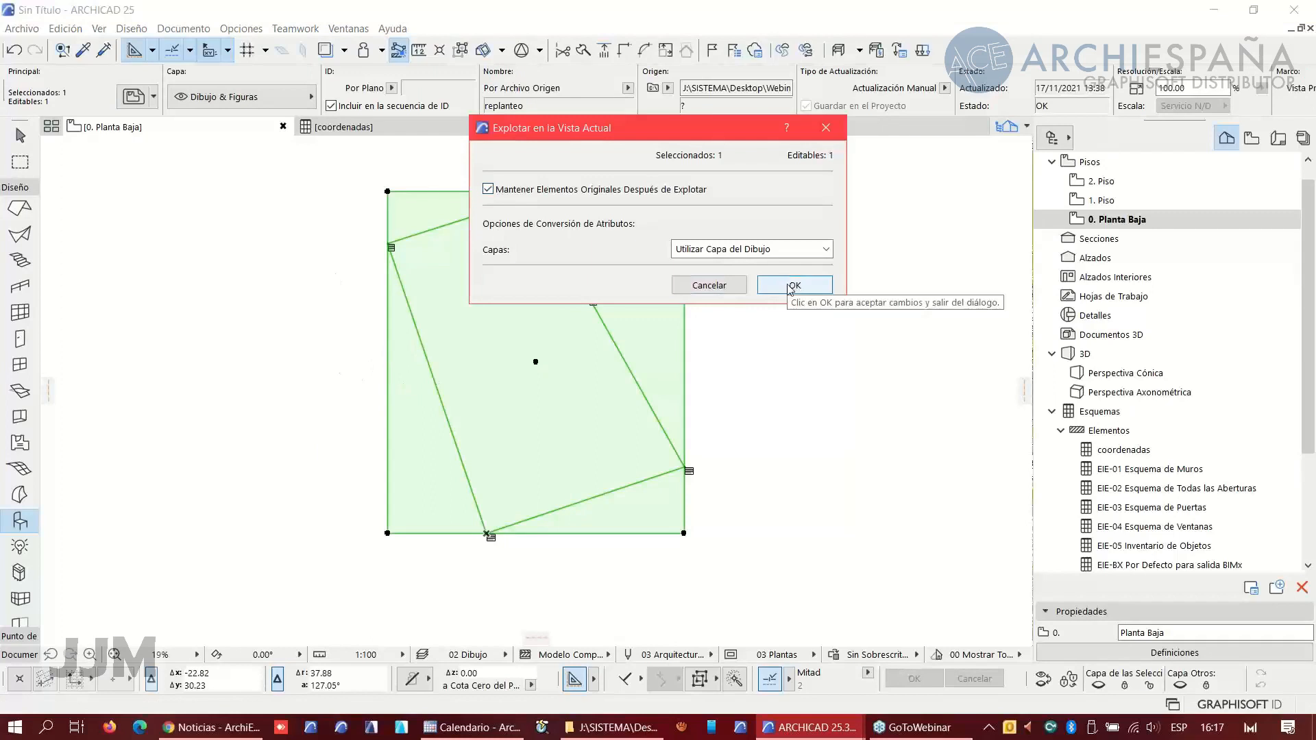
pyautogui.click(507, 193)
pyautogui.click(793, 286)
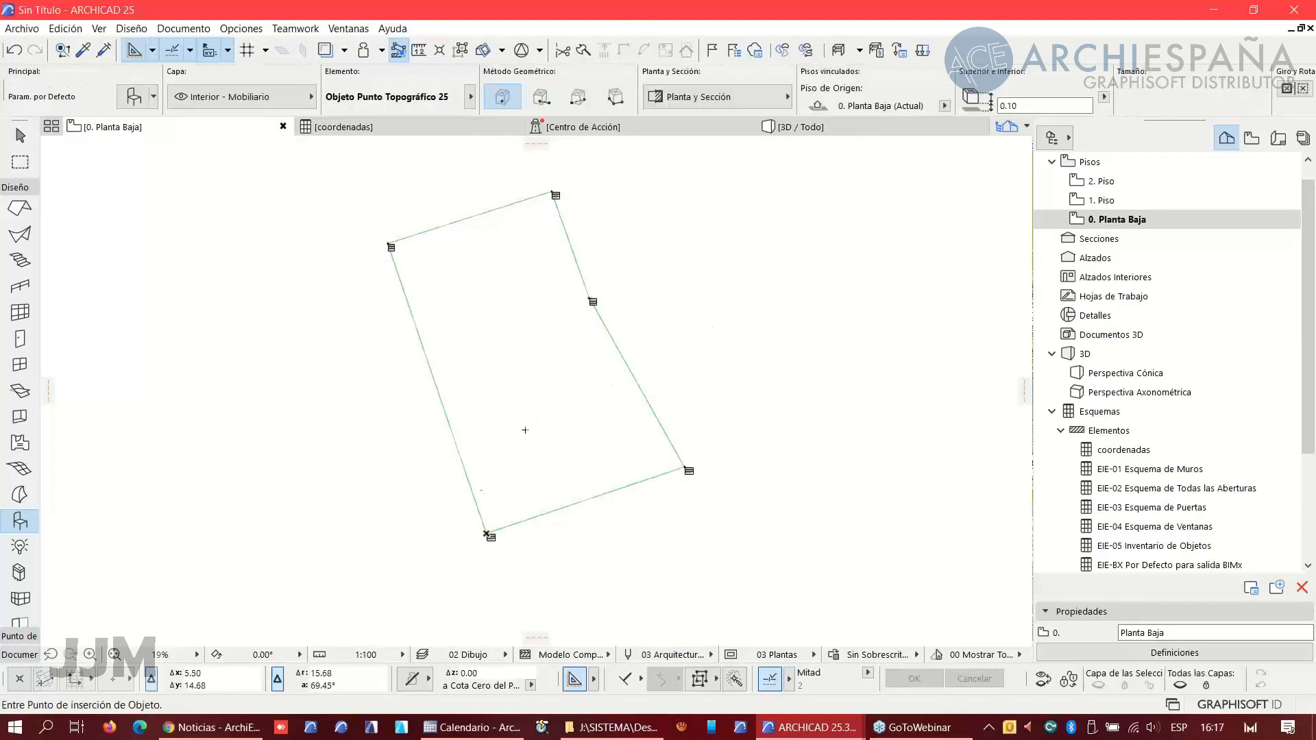
# - Box-select the exploded parcel outline together with its survey points and copy them
pyautogui.click(280, 554)
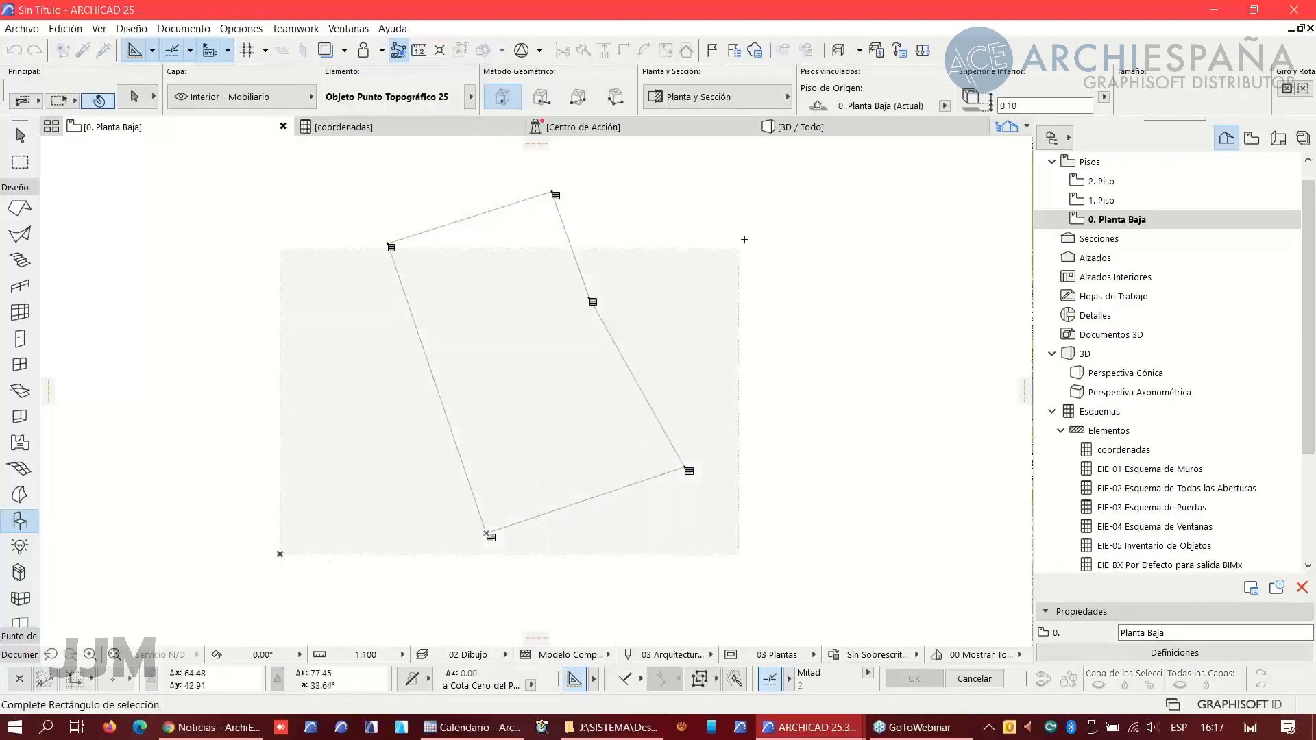
pyautogui.click(782, 170)
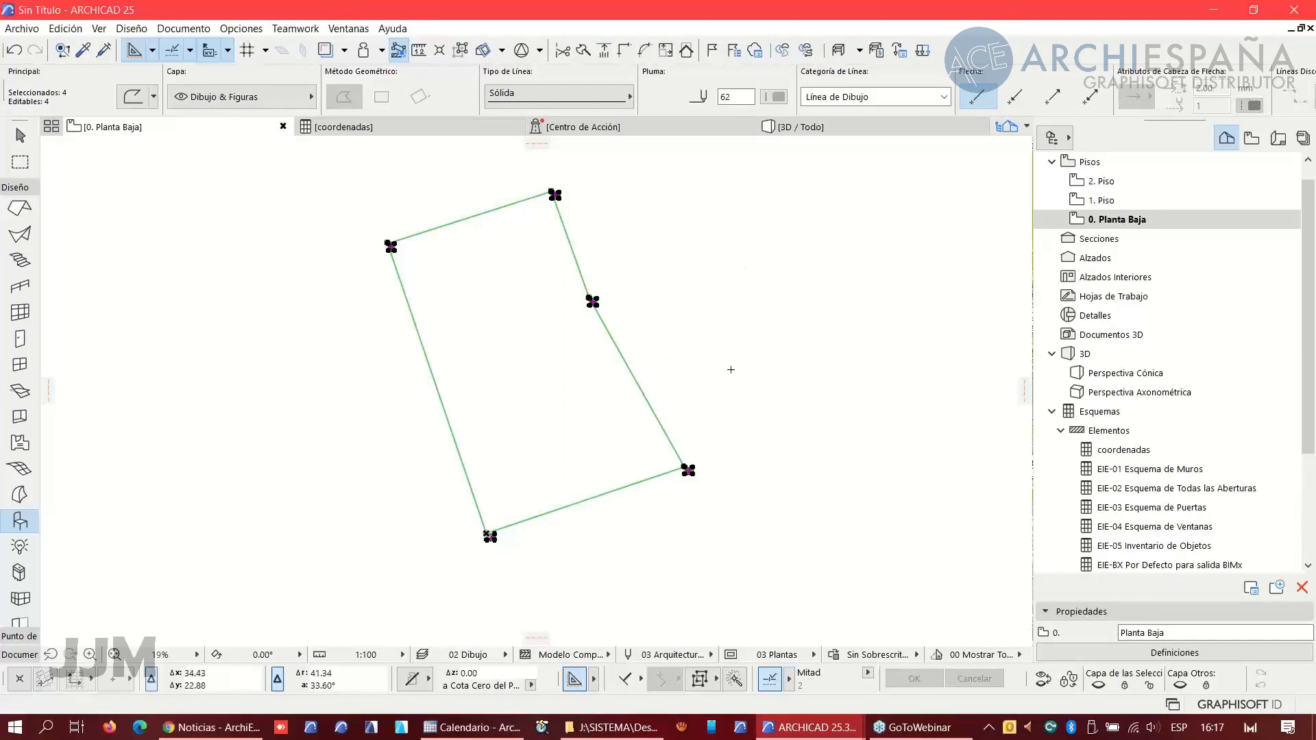
pyautogui.press('Escape')
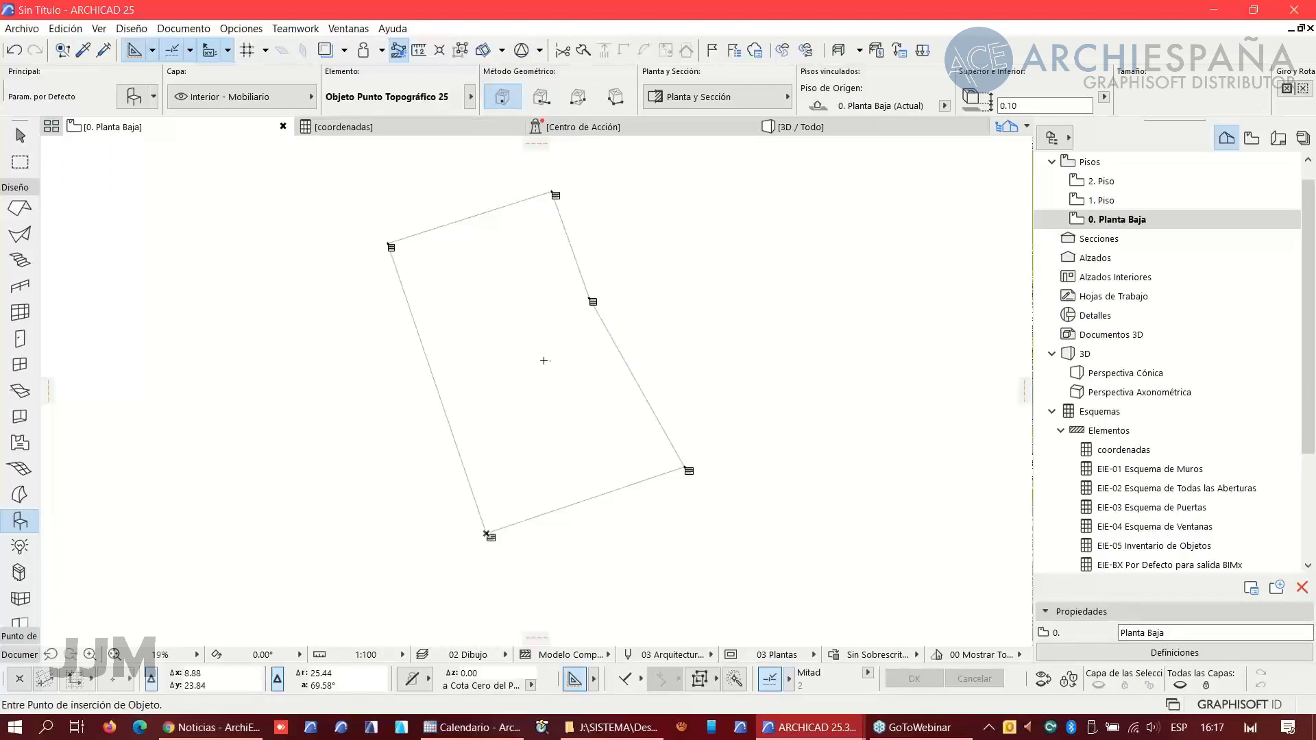
# - Switch to the other ARCHICAD window and open PARCELA.dxf from the Webinar 17 Noviembre 2021 folder
pyautogui.moveTo(830, 732)
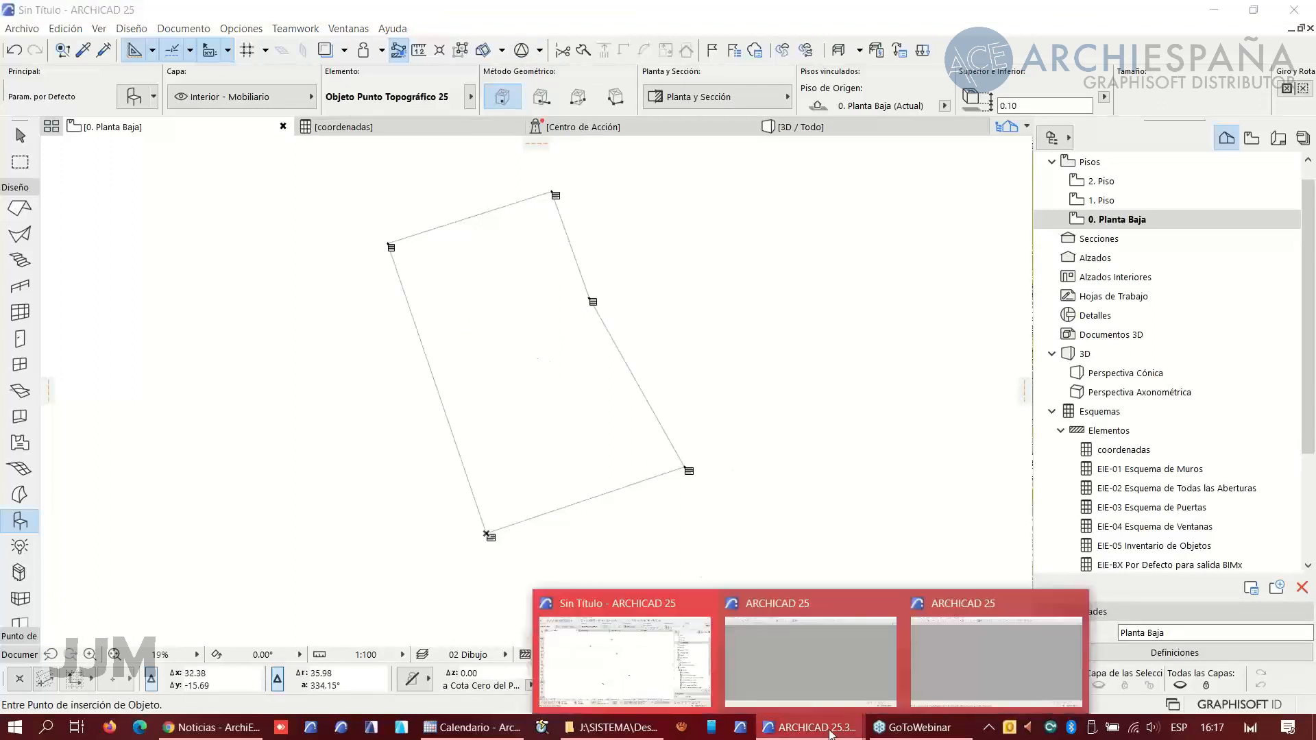
pyautogui.click(812, 690)
pyautogui.click(22, 29)
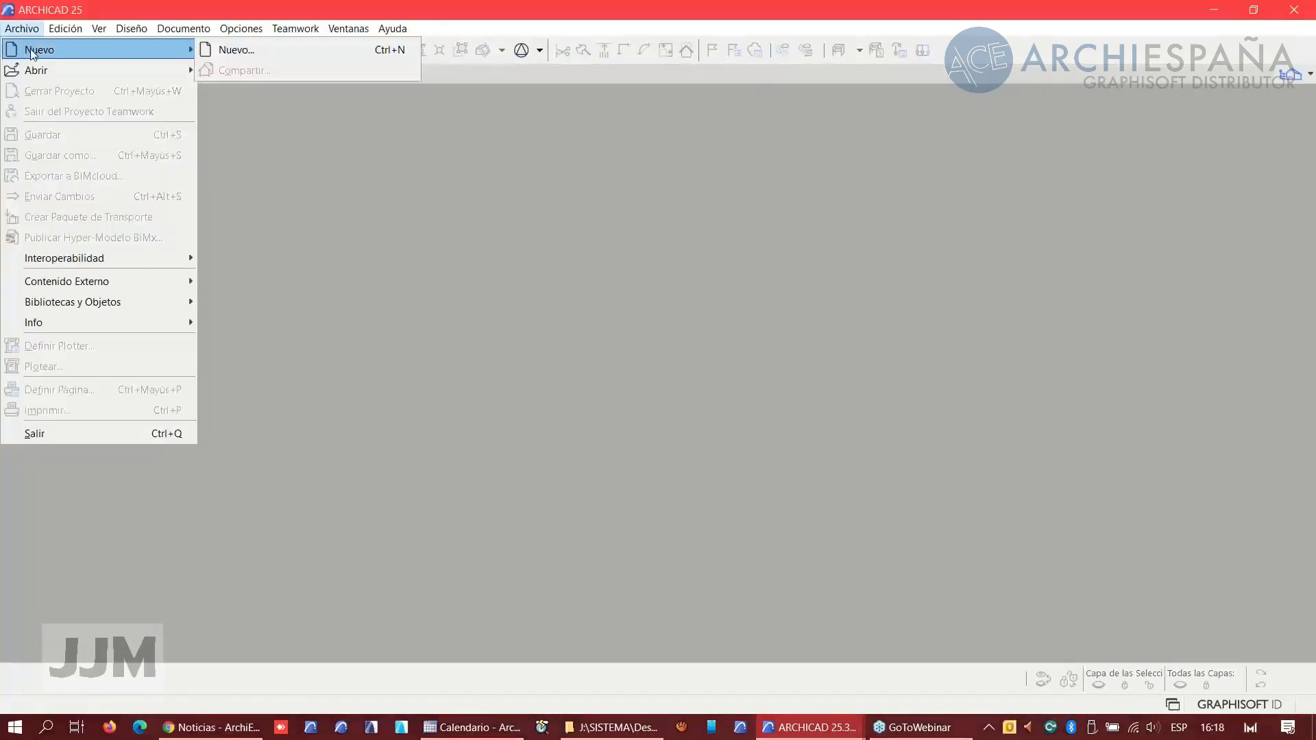
pyautogui.moveTo(35, 72)
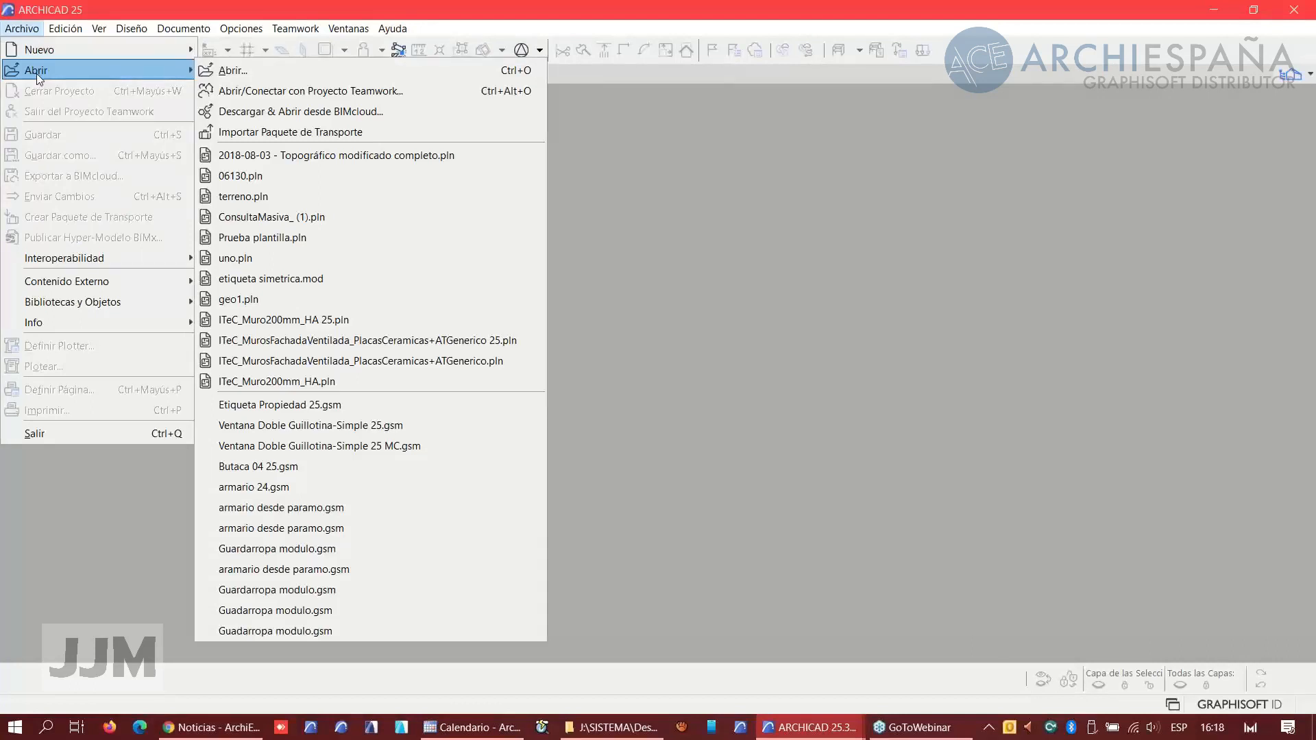
pyautogui.click(235, 69)
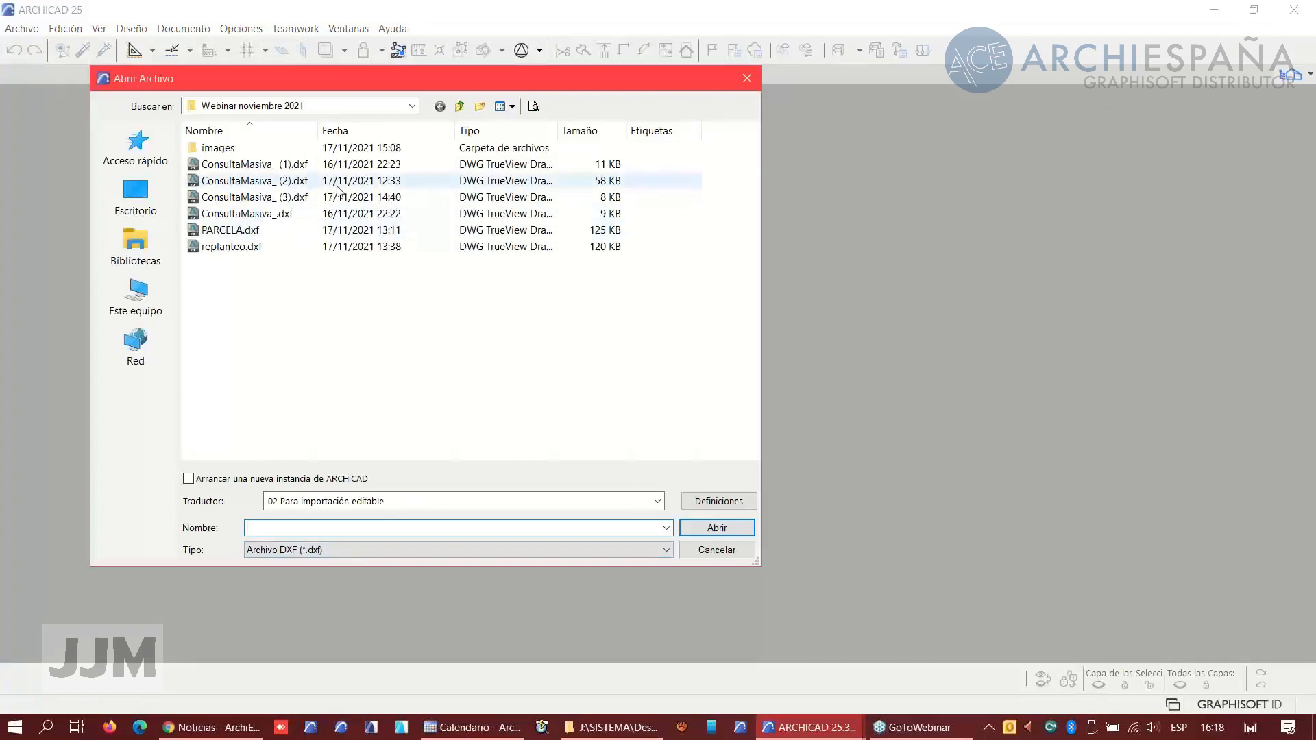
pyautogui.click(460, 107)
pyautogui.doubleClick(250, 378)
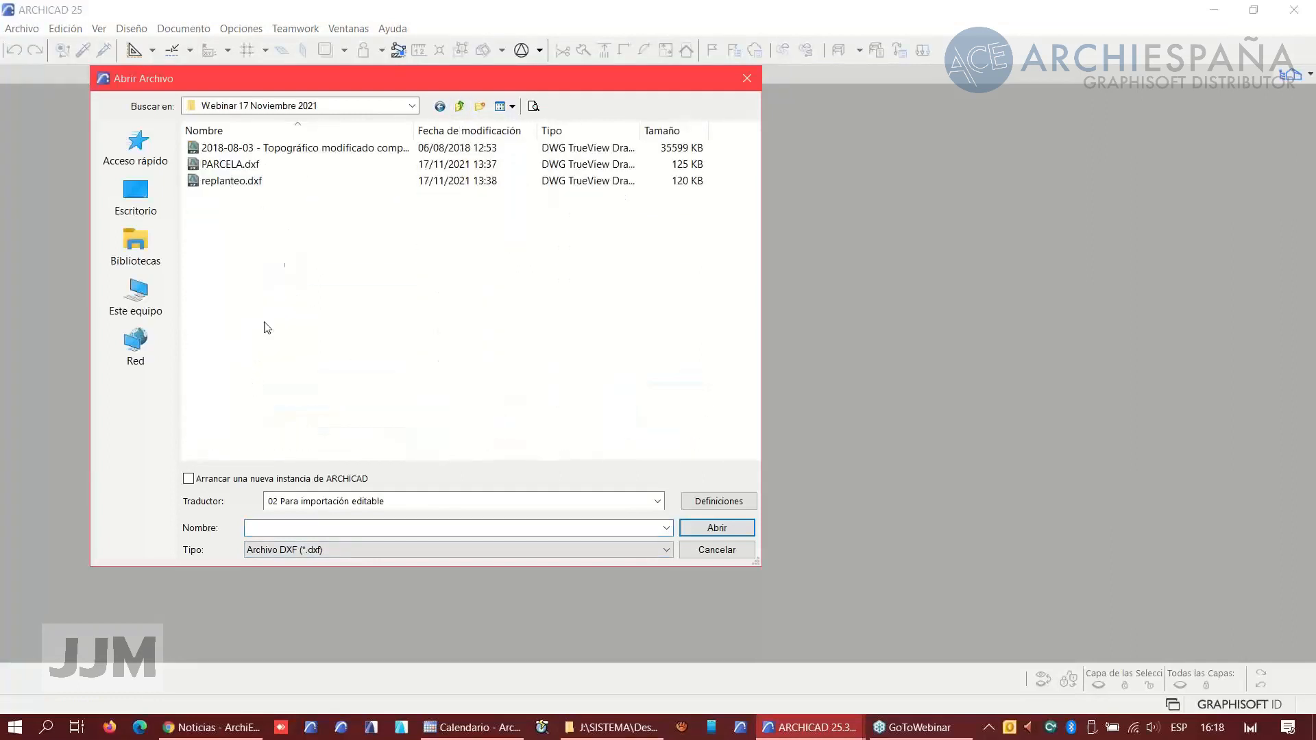
pyautogui.click(253, 164)
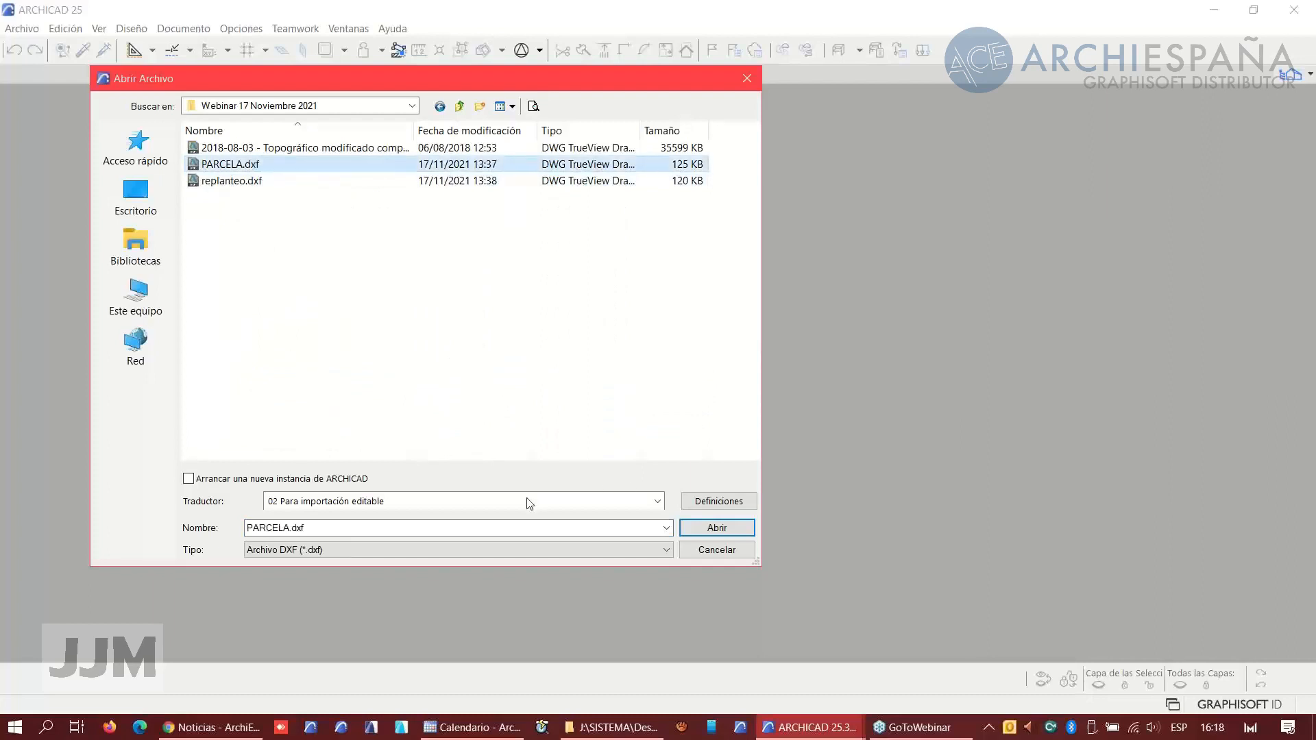
# - Set the 02 Para importación editable translator to import AutoCAD blocks as Elementos 2D, then open the file with all layers
pyautogui.click(702, 503)
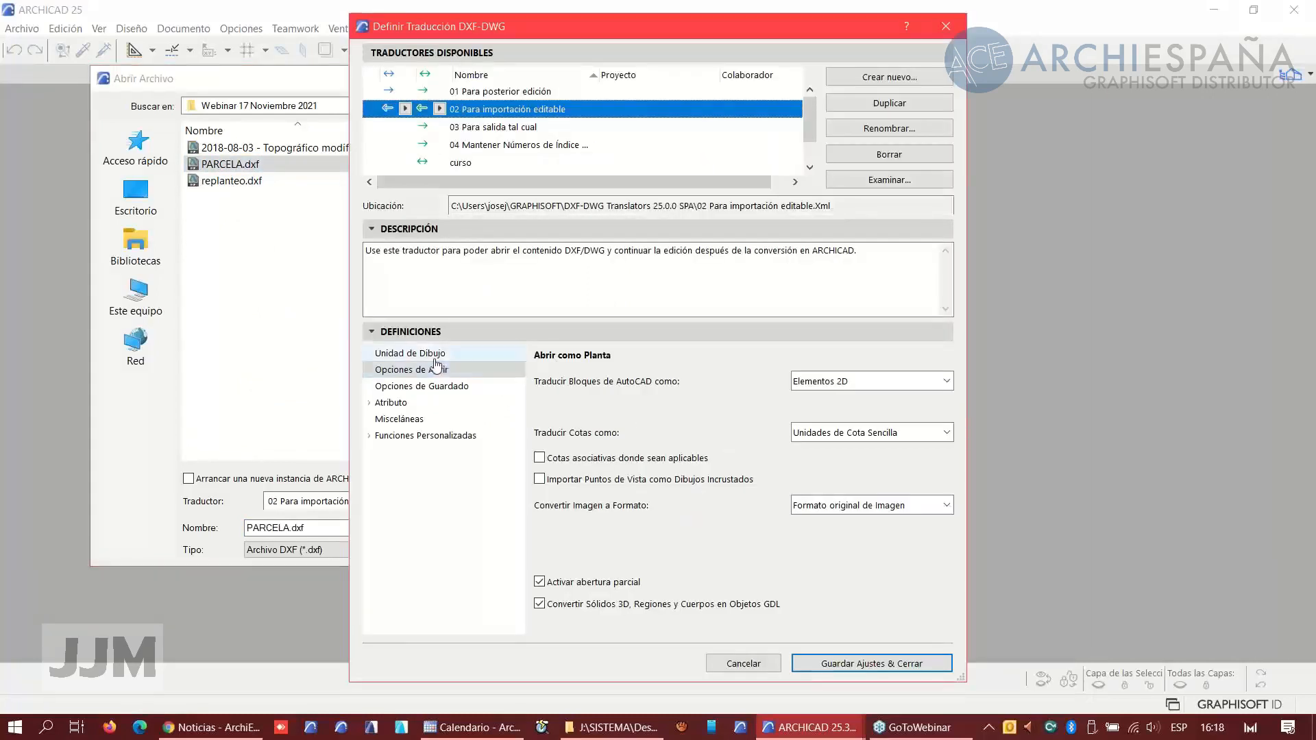
pyautogui.click(434, 356)
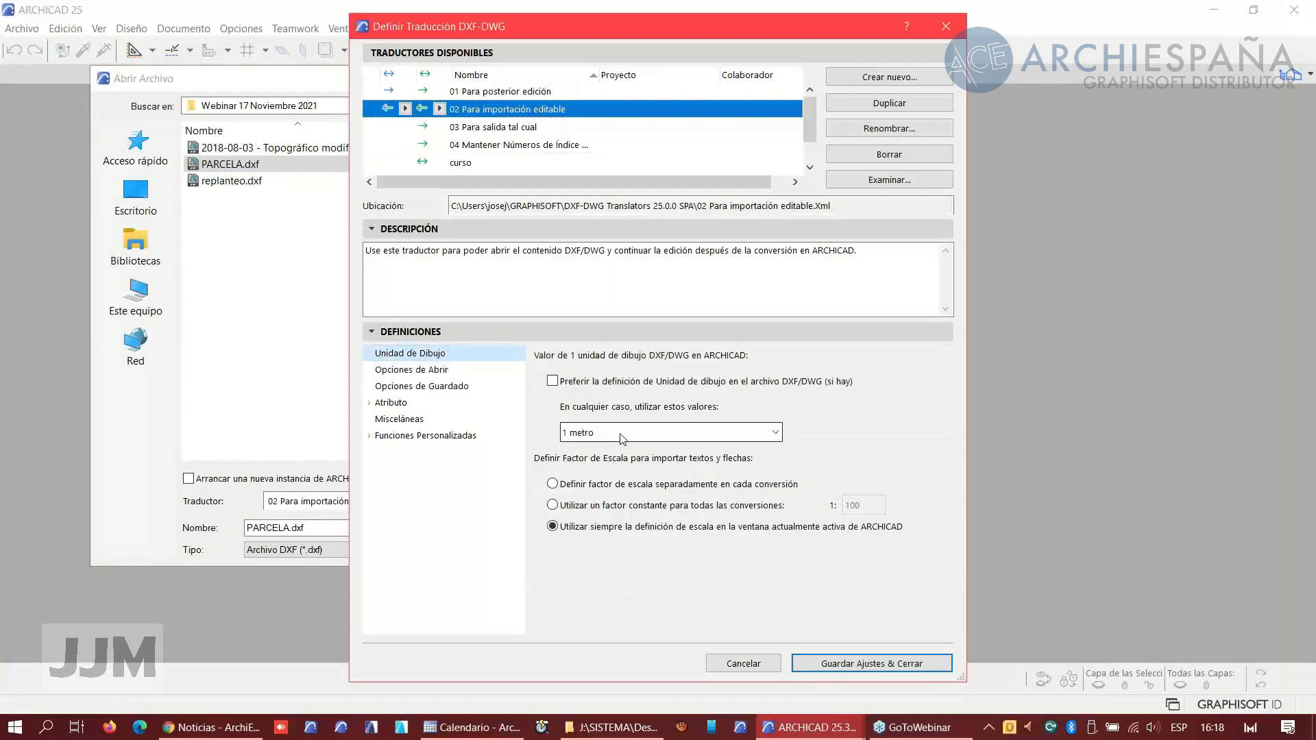
pyautogui.click(420, 371)
pyautogui.click(823, 381)
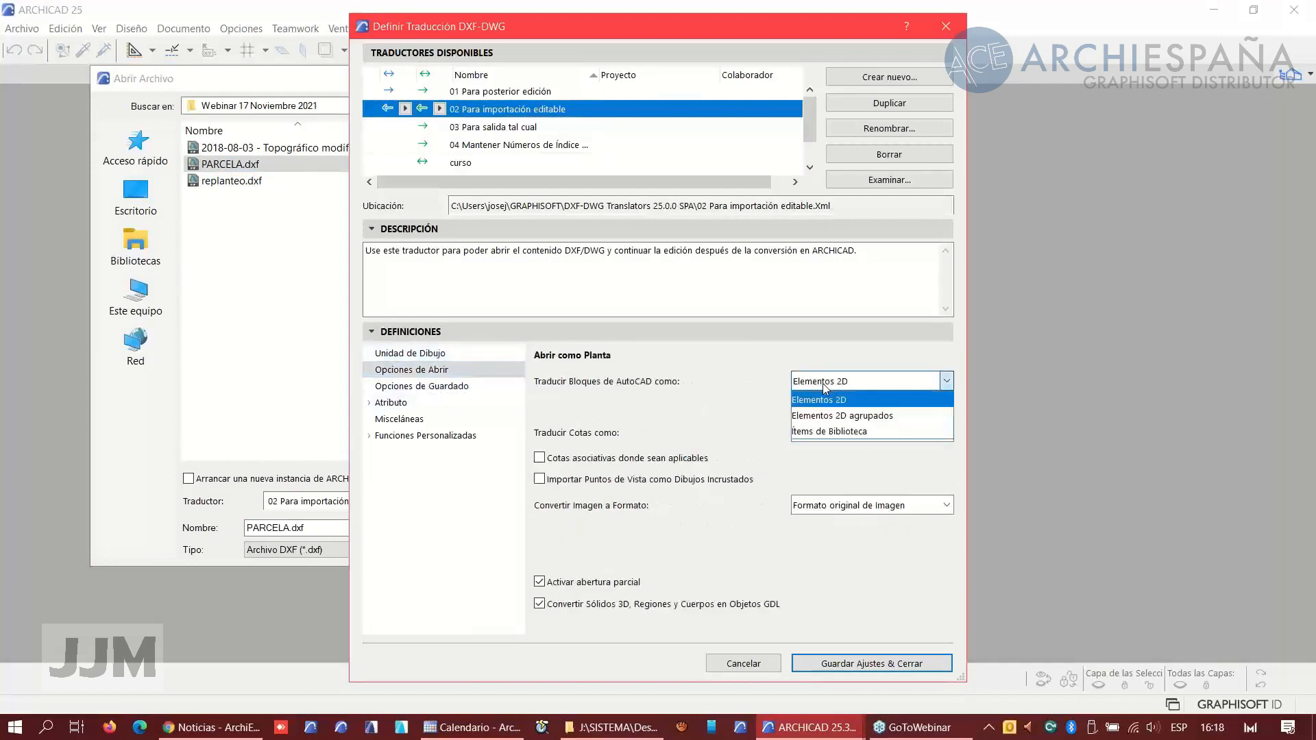
pyautogui.click(819, 400)
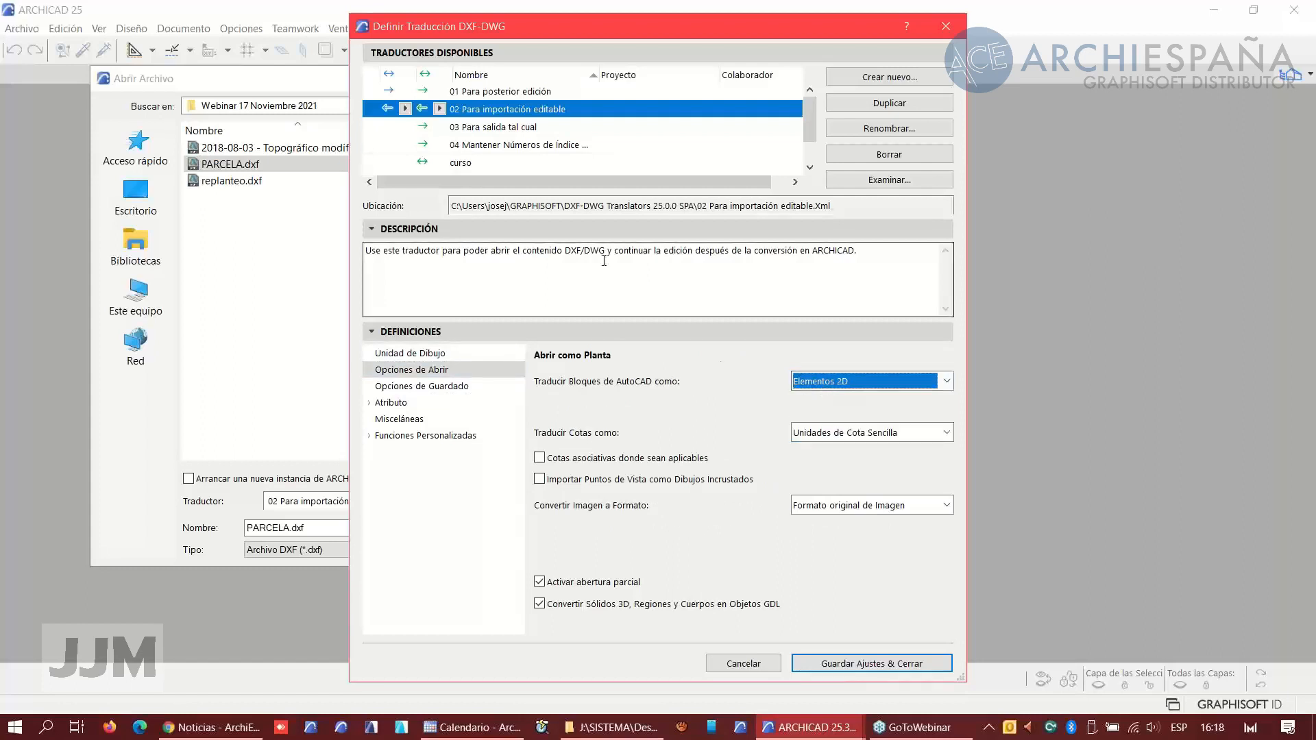
pyautogui.click(824, 663)
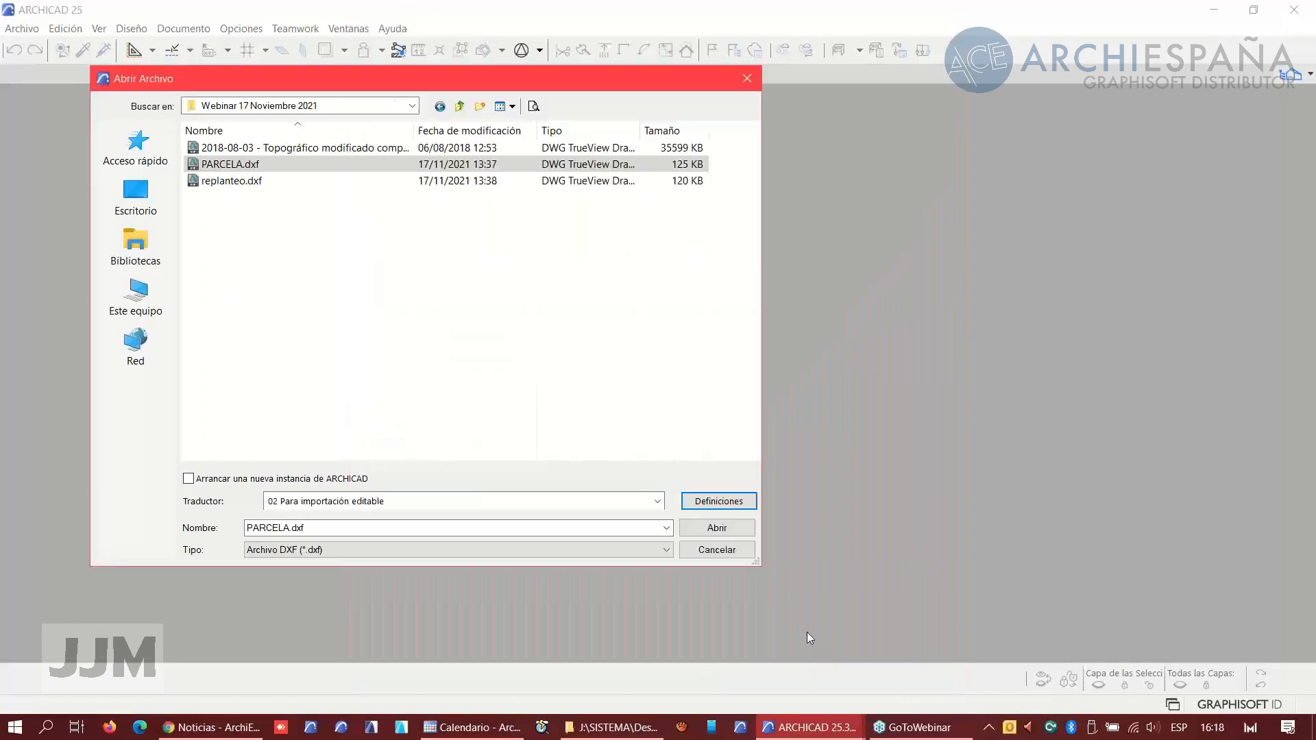
pyautogui.click(717, 528)
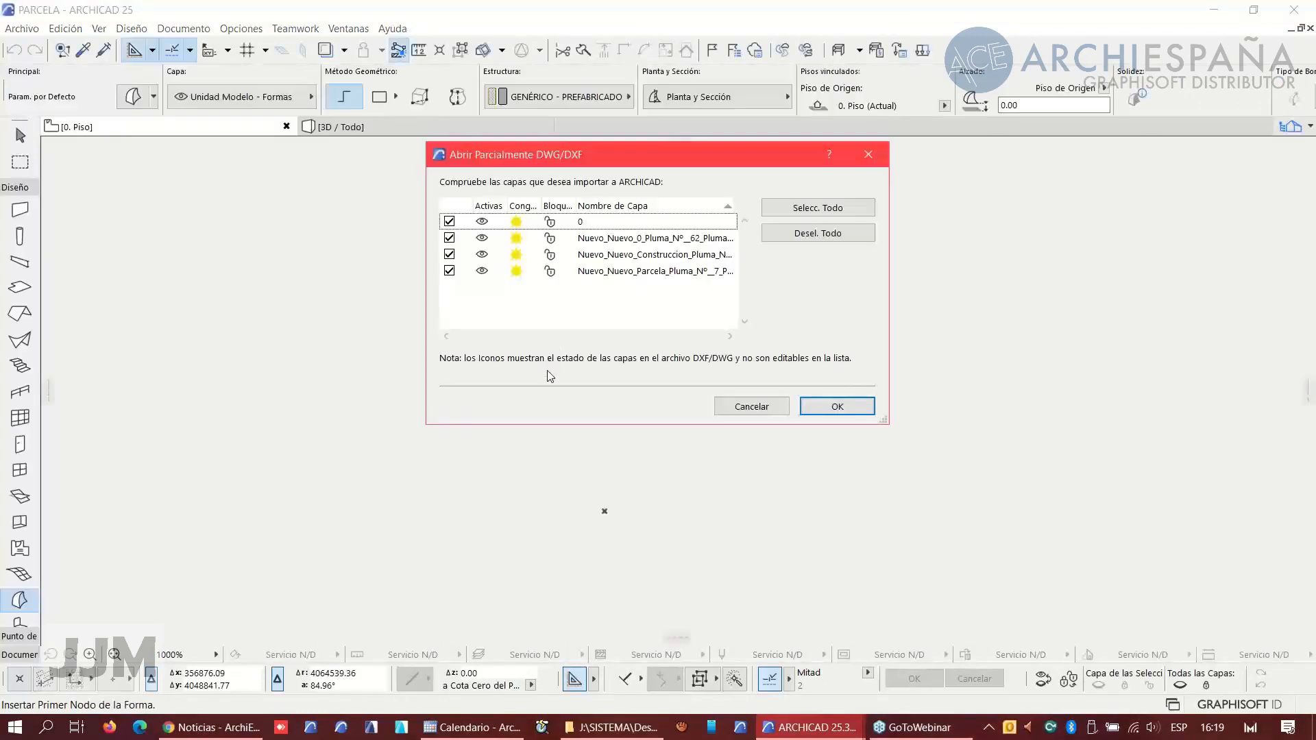
pyautogui.click(837, 407)
# - Select the small rectangular parcel inside the imported survey to inspect it
pyautogui.click(802, 330)
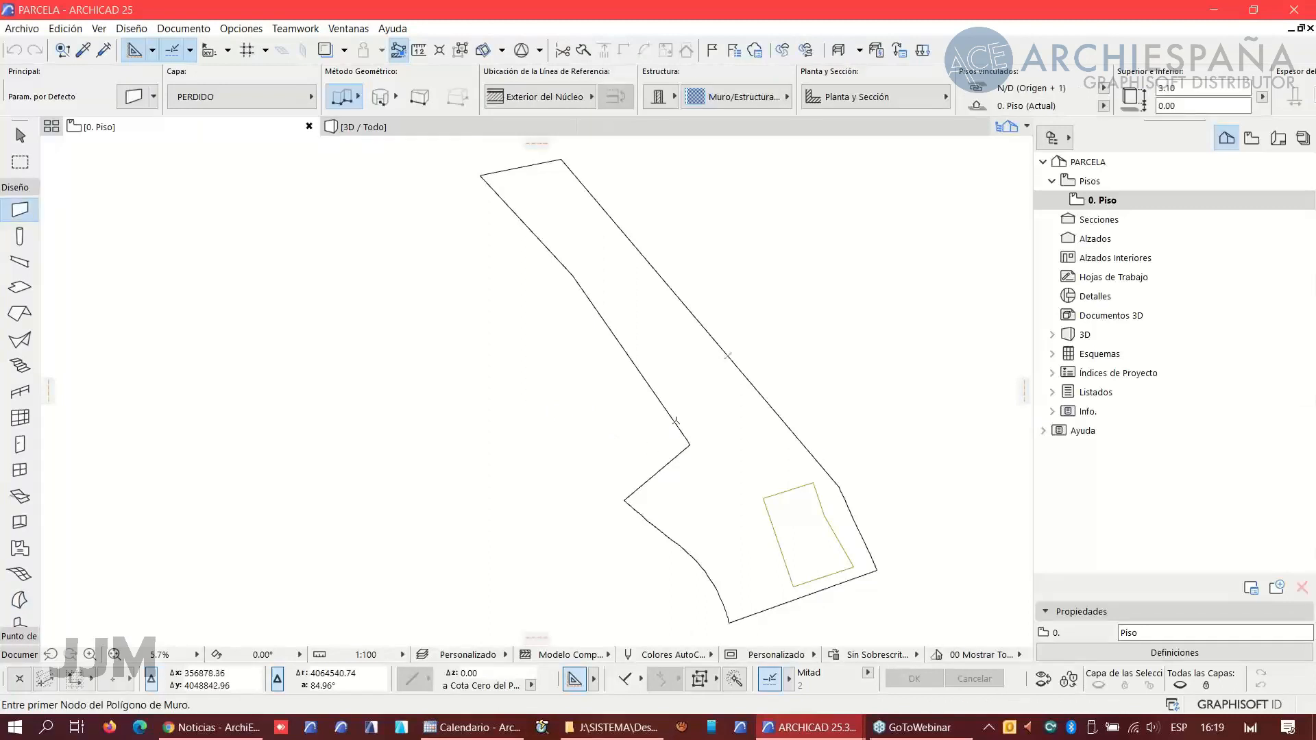
pyautogui.keyDown('shift'); pyautogui.click(775, 536); pyautogui.keyUp('shift')
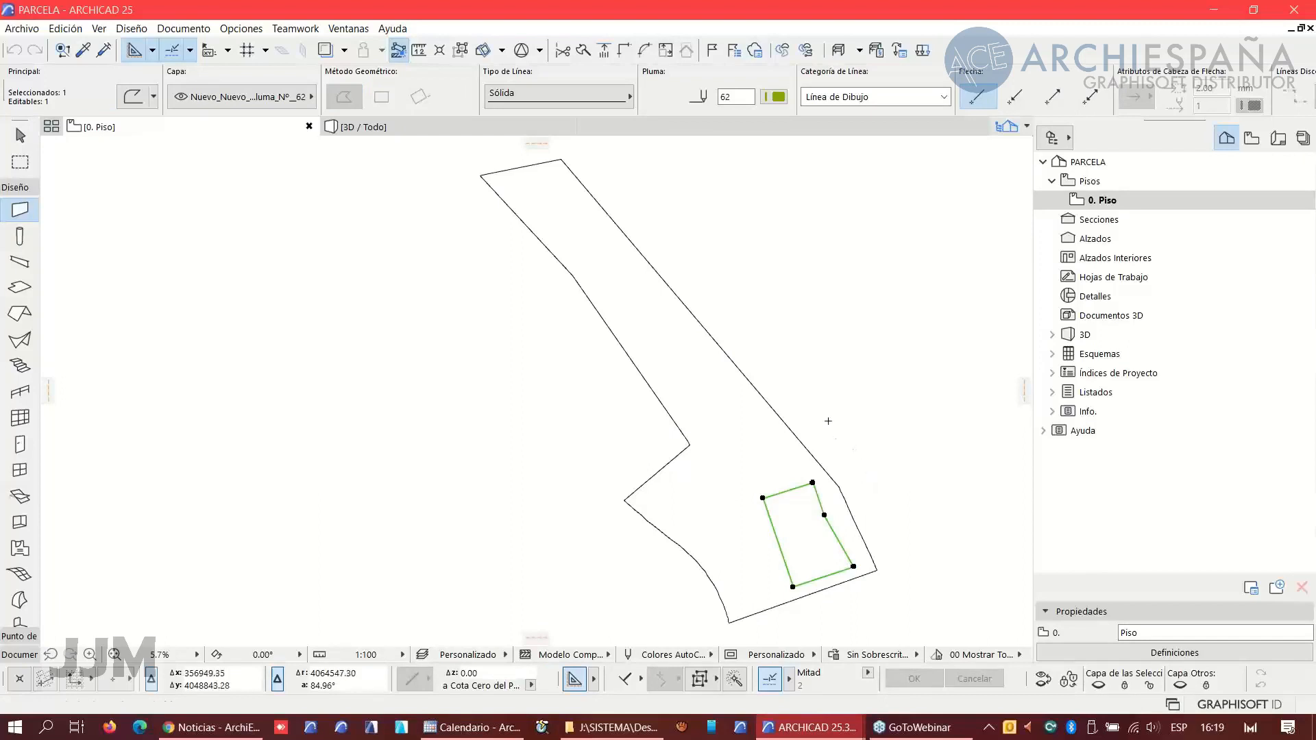
pyautogui.press('Escape')
# - Paste the copied parcel outline and survey points at the centre of the current view, keeping the view
pyautogui.moveTo(819, 534); pyautogui.dragTo(749, 470, button='middle')
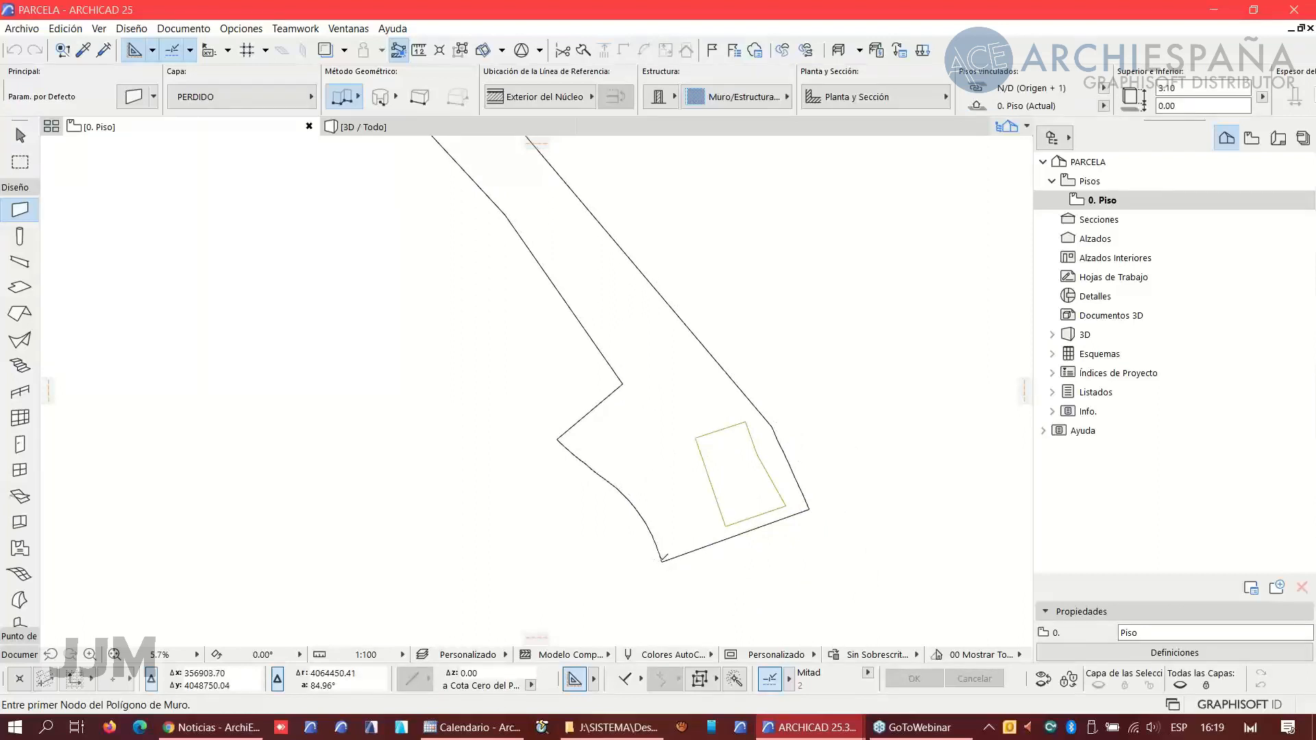
pyautogui.click(661, 560)
pyautogui.rightClick(728, 246)
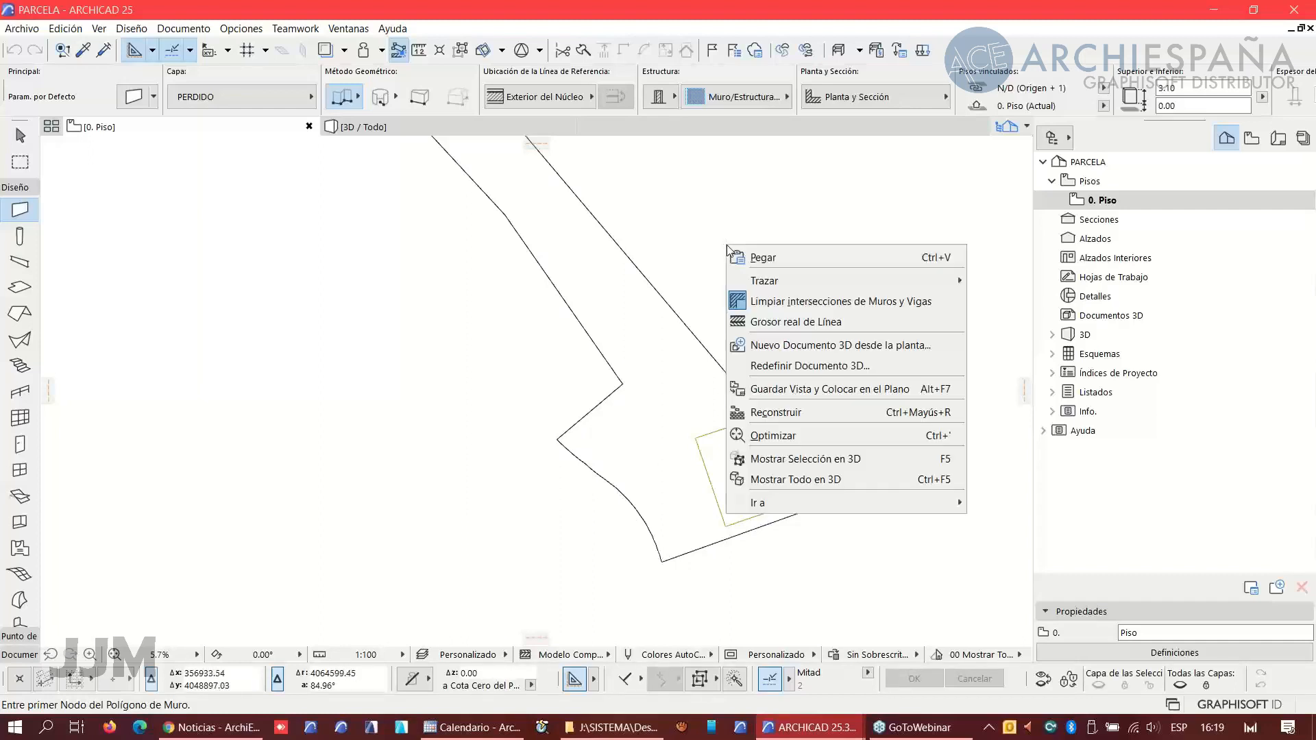
pyautogui.click(765, 259)
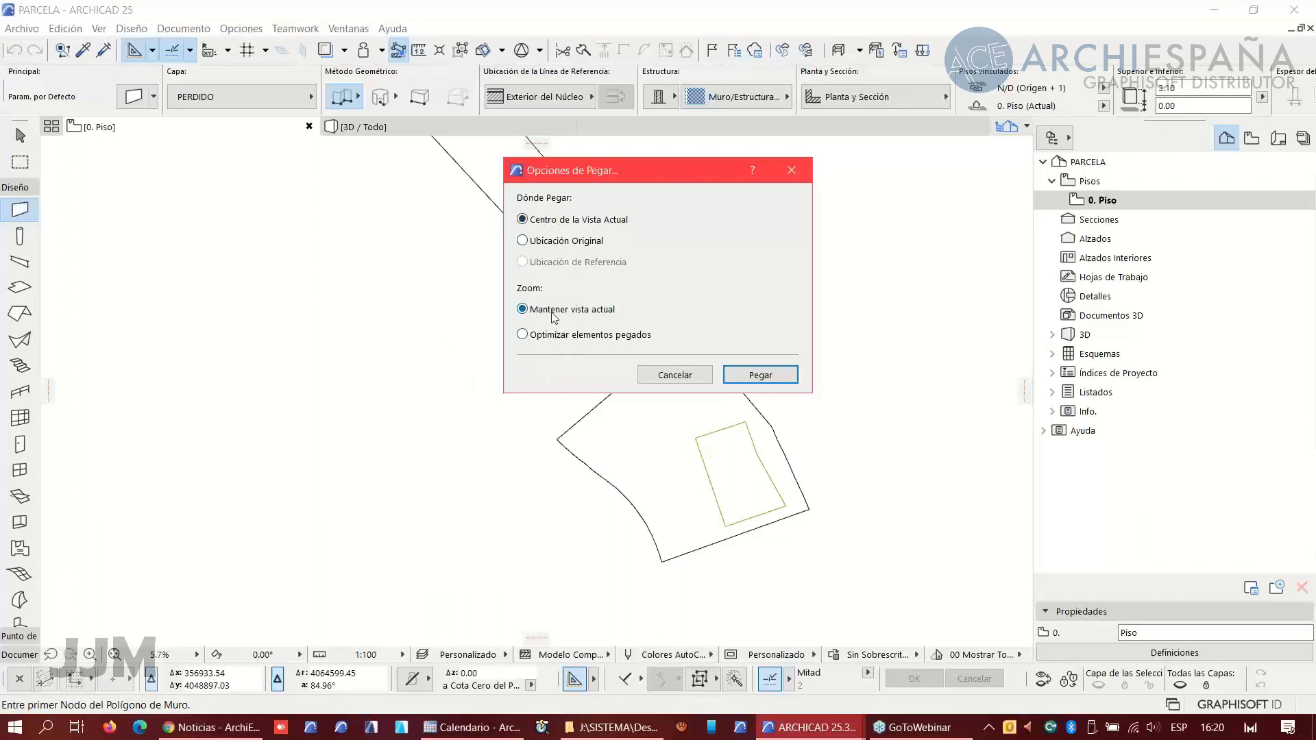
pyautogui.click(761, 377)
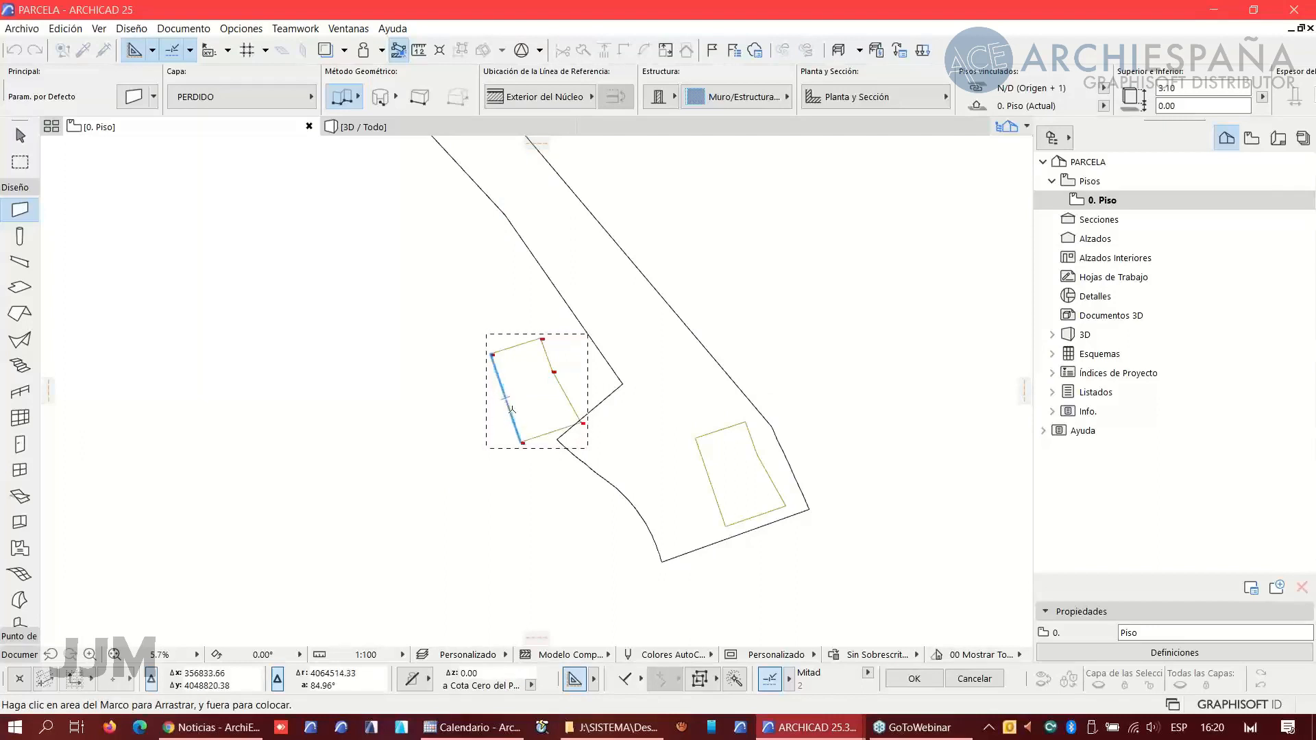
# - Move the pasted parcel by snapping its survey point vertex onto the matching corner of the DXF parcel outline
pyautogui.scroll(3, 521, 449)
pyautogui.scroll(10, 521, 449)
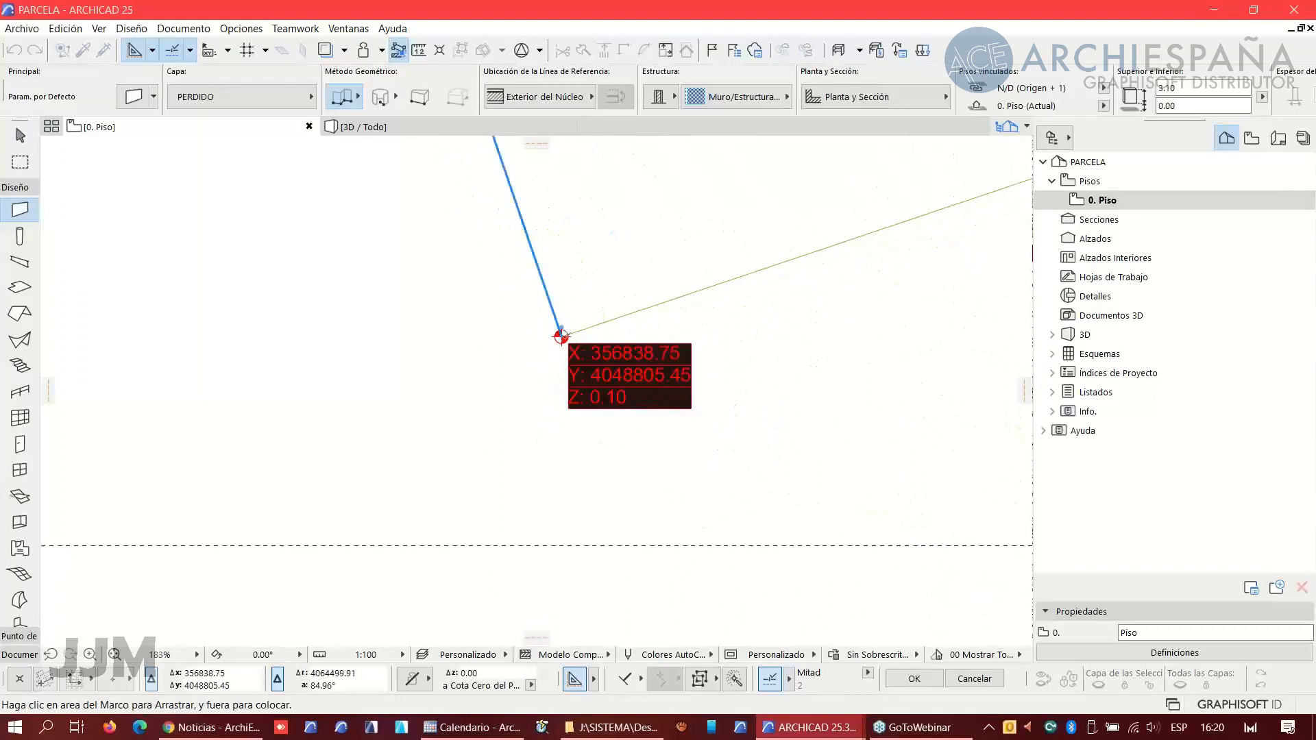
pyautogui.click(561, 337)
pyautogui.scroll(-10, 763, 373)
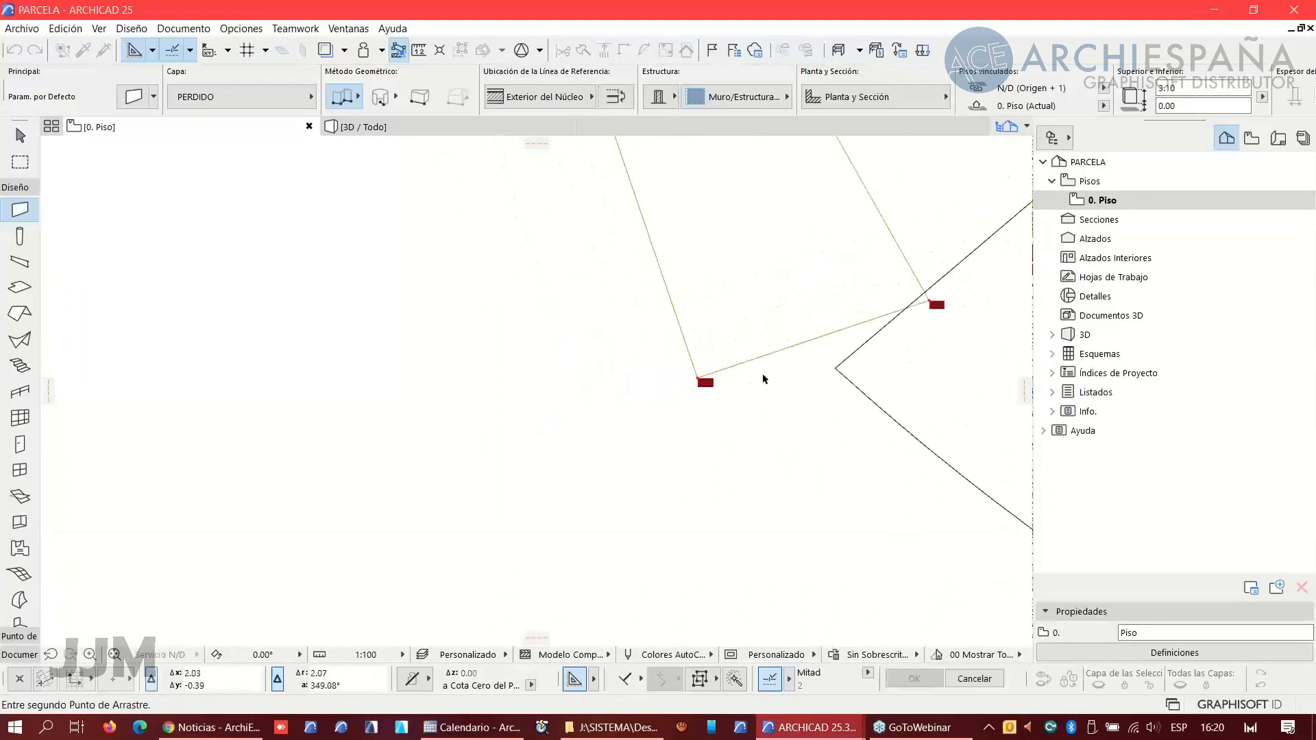
pyautogui.scroll(6, 662, 443)
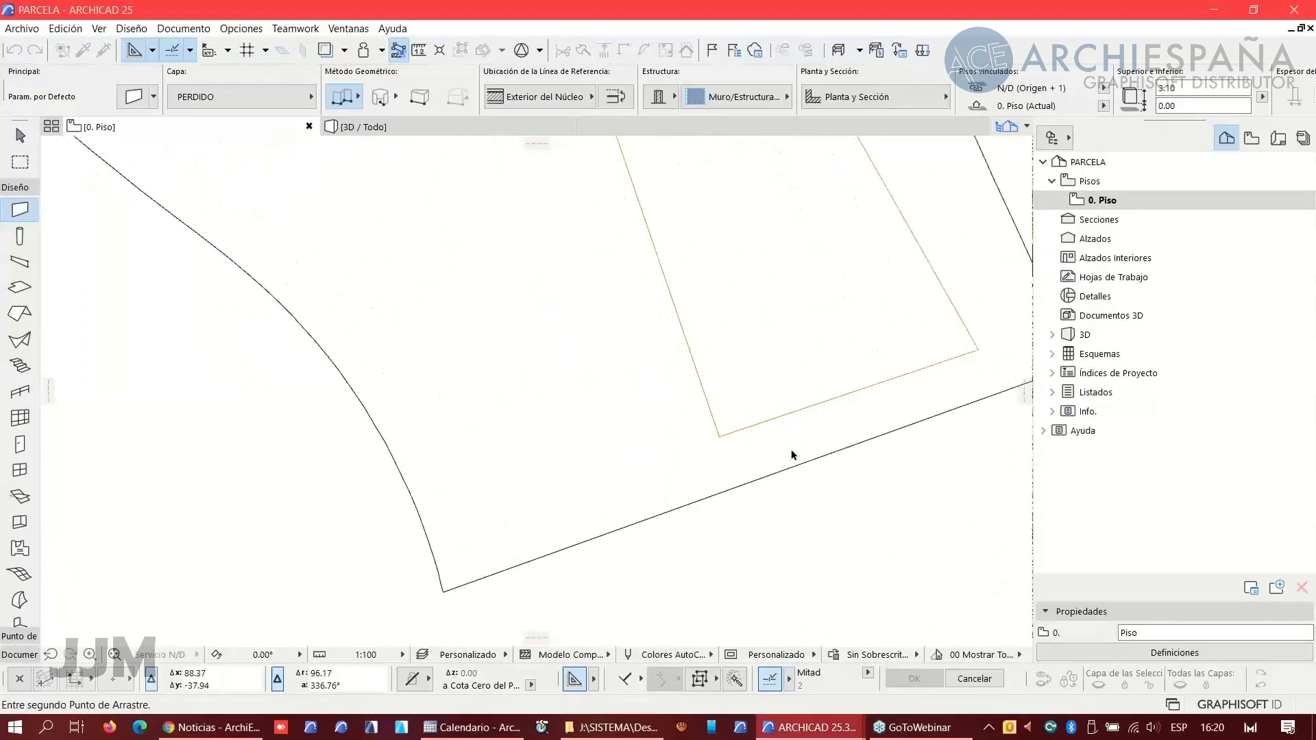
pyautogui.click(719, 436)
pyautogui.scroll(-3, 719, 435)
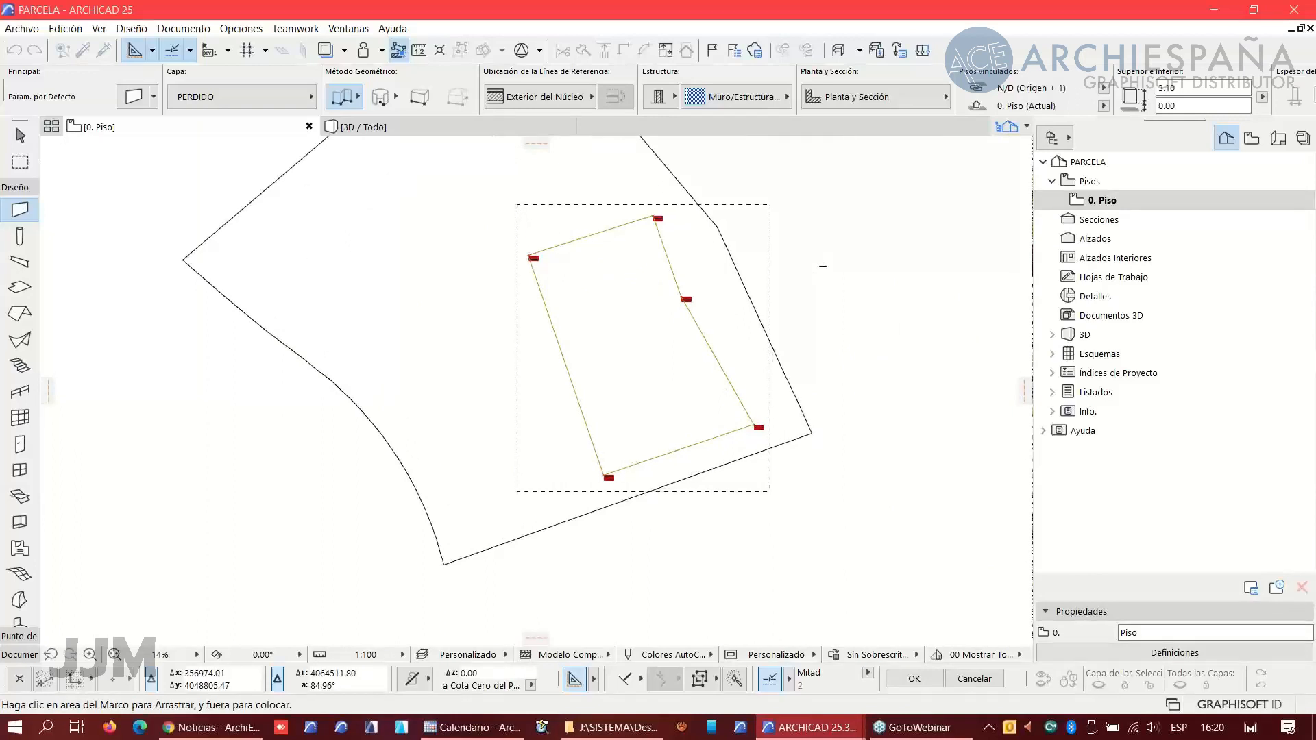
pyautogui.click(822, 266)
pyautogui.scroll(10, 598, 484)
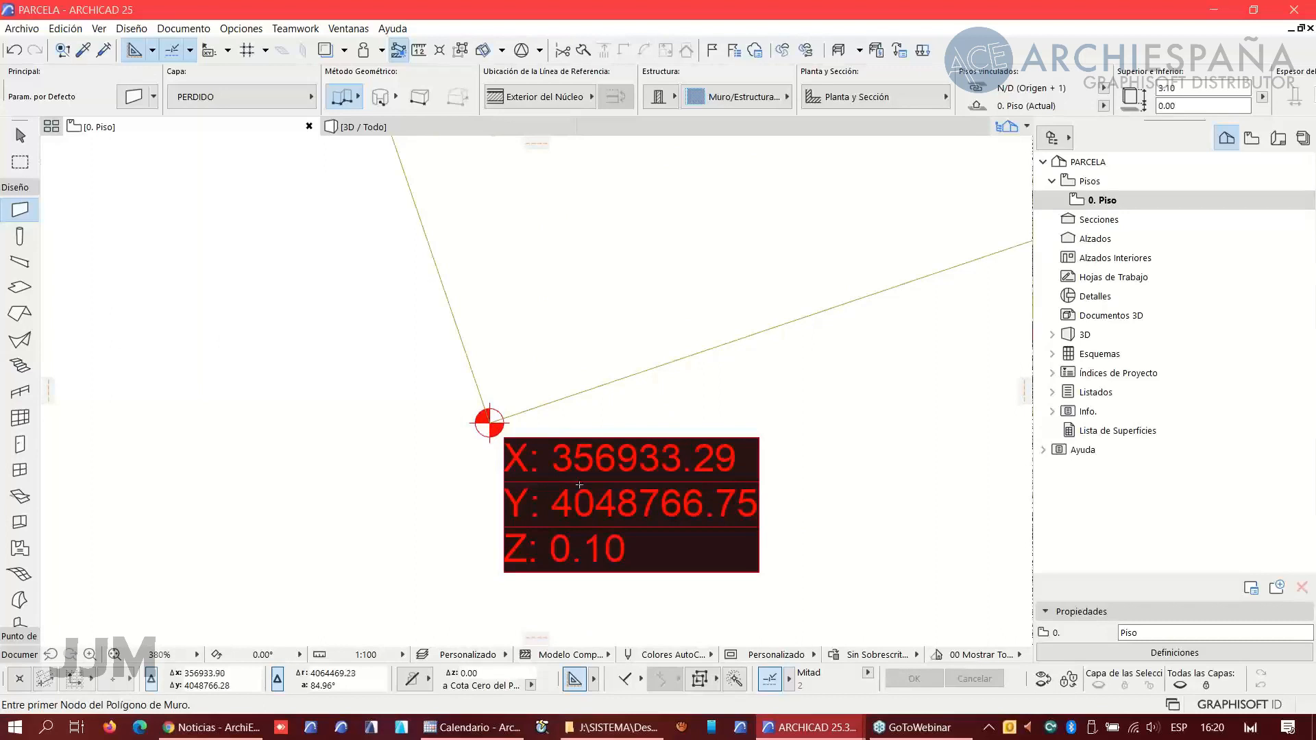
pyautogui.scroll(-7, 588, 502)
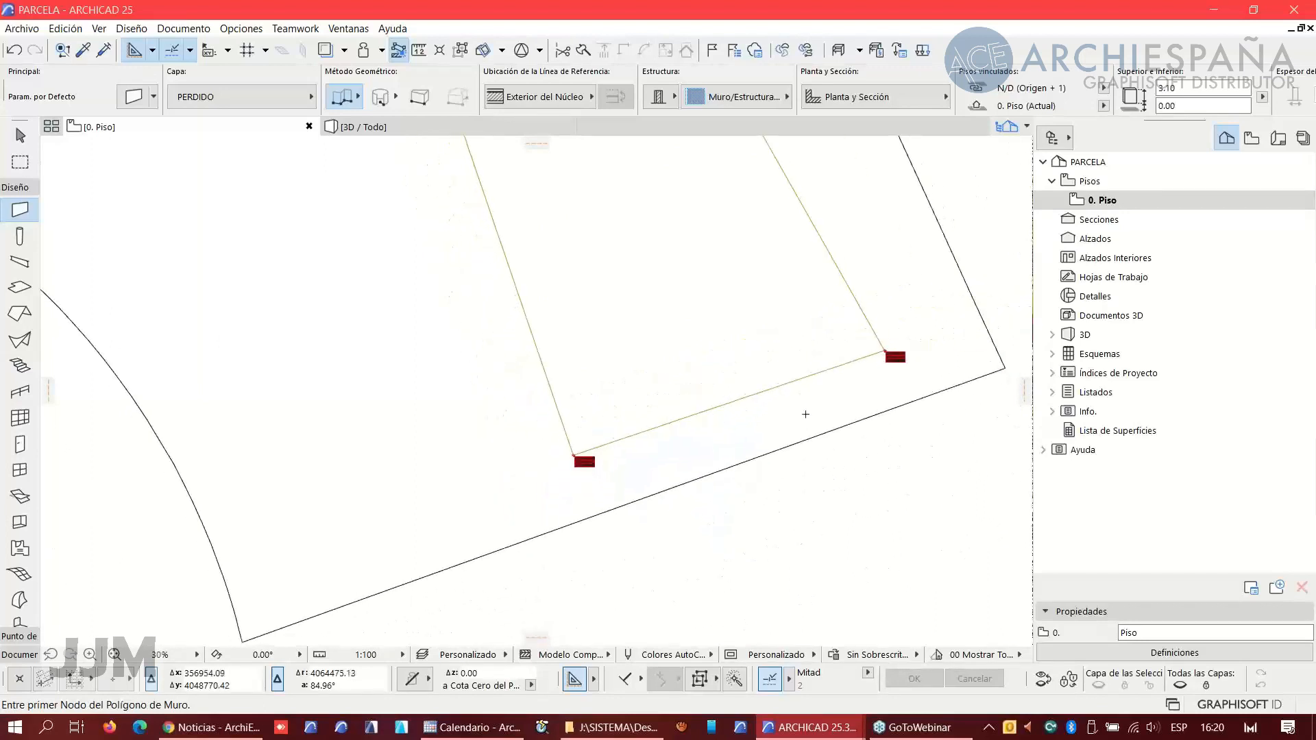
# - Switch to the untitled project and export the coordenadas schedule definition as coordenadas.xml into the Webinar 17 Noviembre 2021 folder
pyautogui.moveTo(818, 735)
pyautogui.click(665, 676)
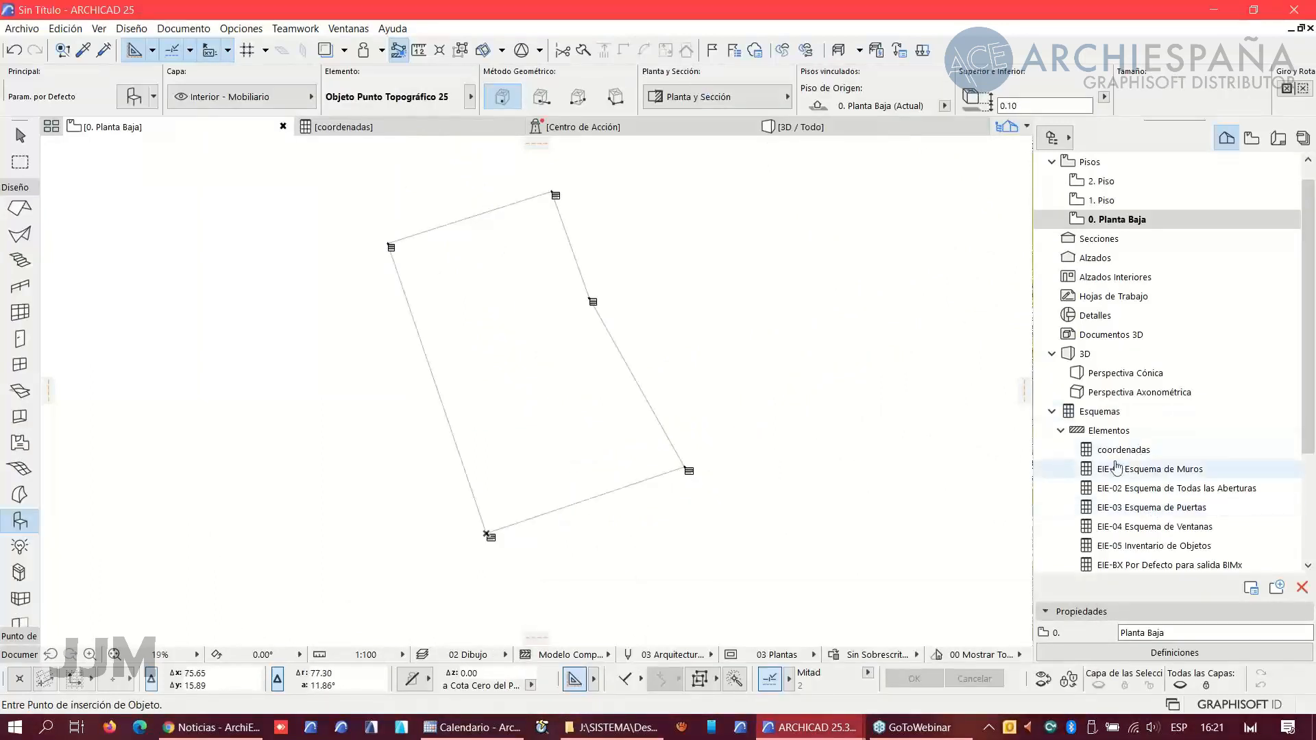
pyautogui.click(1141, 454)
pyautogui.rightClick(1142, 452)
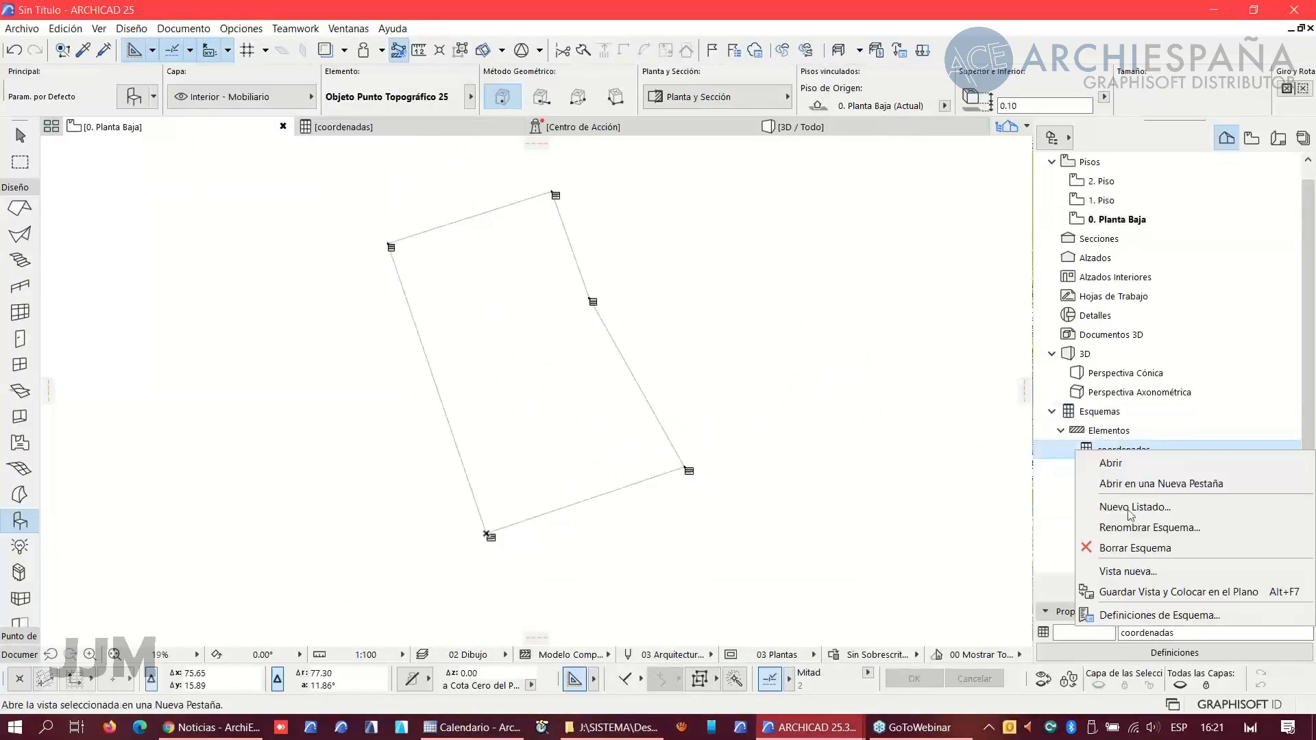
pyautogui.click(1150, 616)
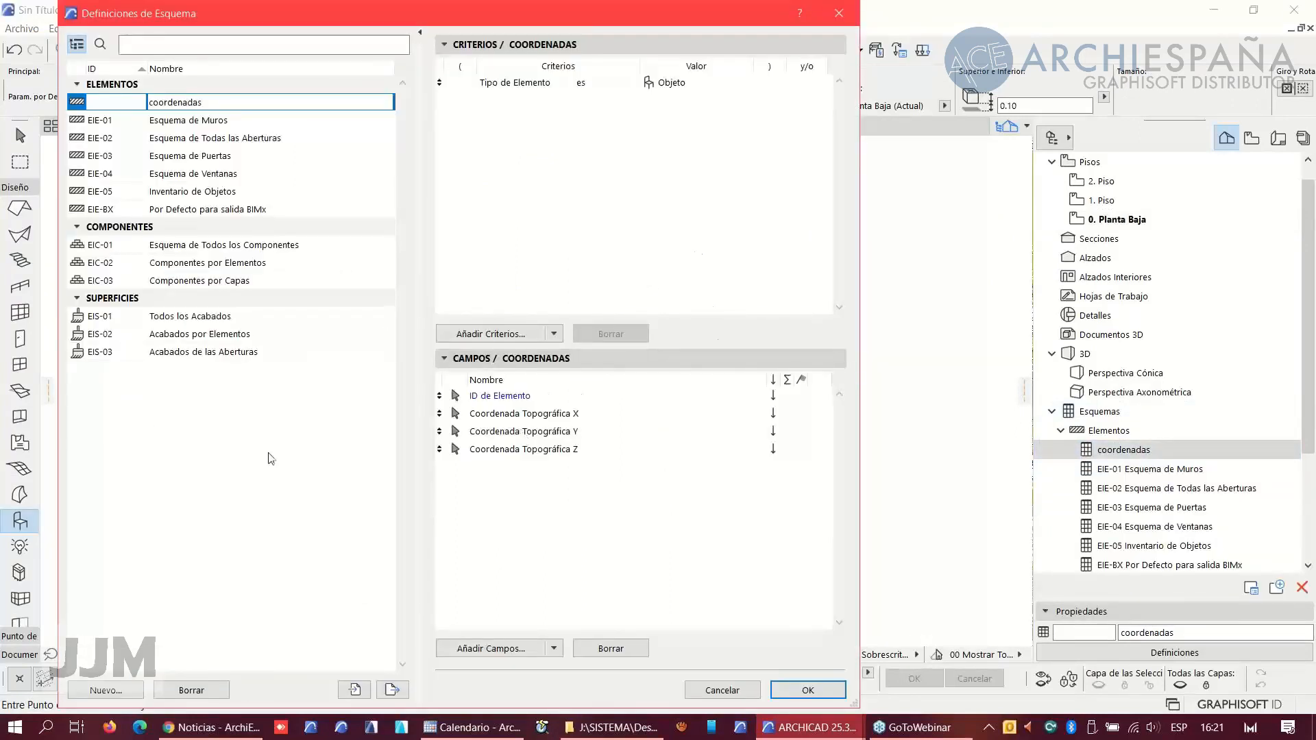
pyautogui.click(392, 690)
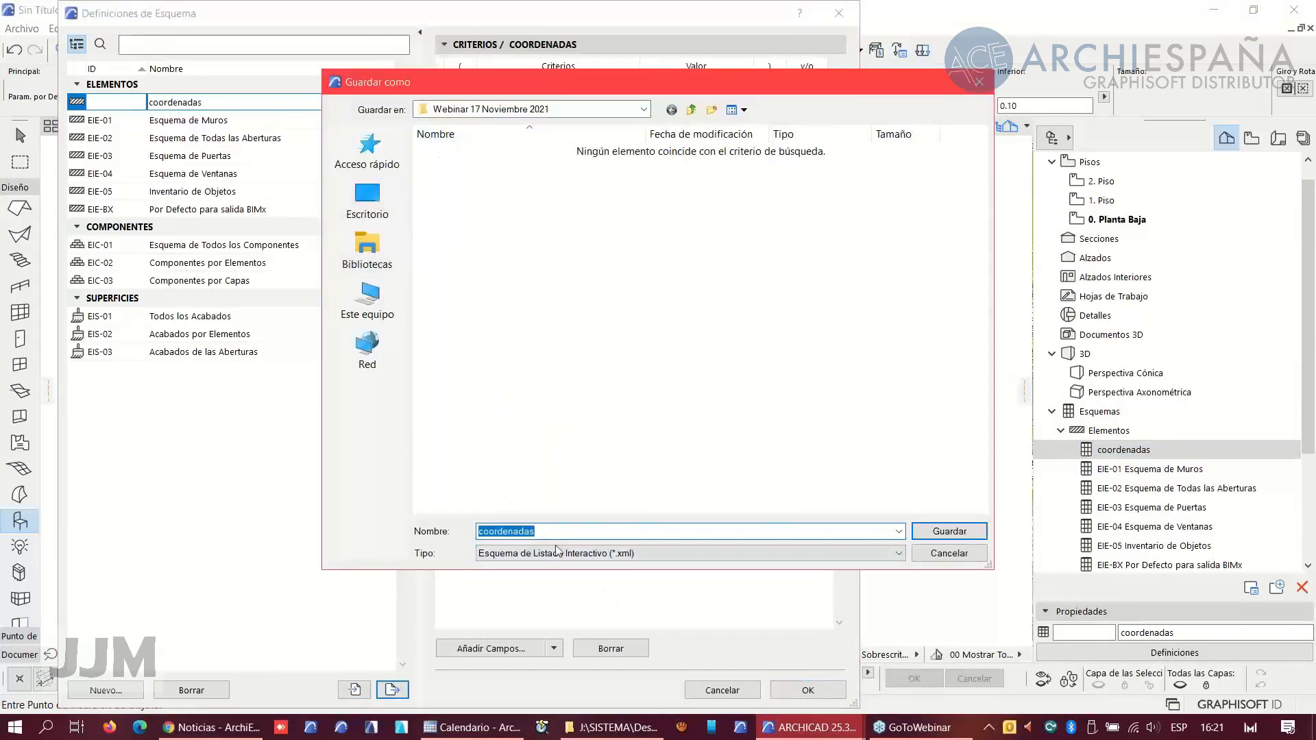
pyautogui.click(946, 532)
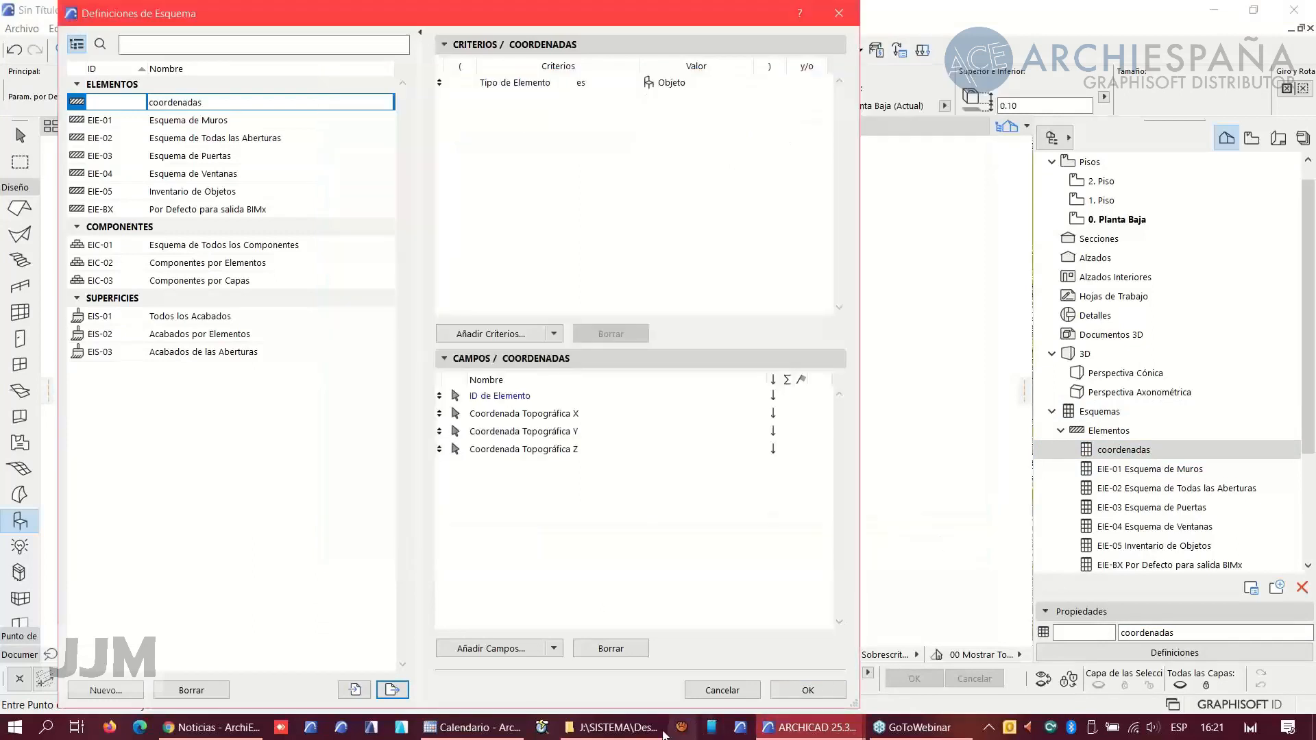
# - Return to the PARCELA project and import the coordenadas.xml definition into its element schedules
pyautogui.click(813, 726)
pyautogui.click(837, 700)
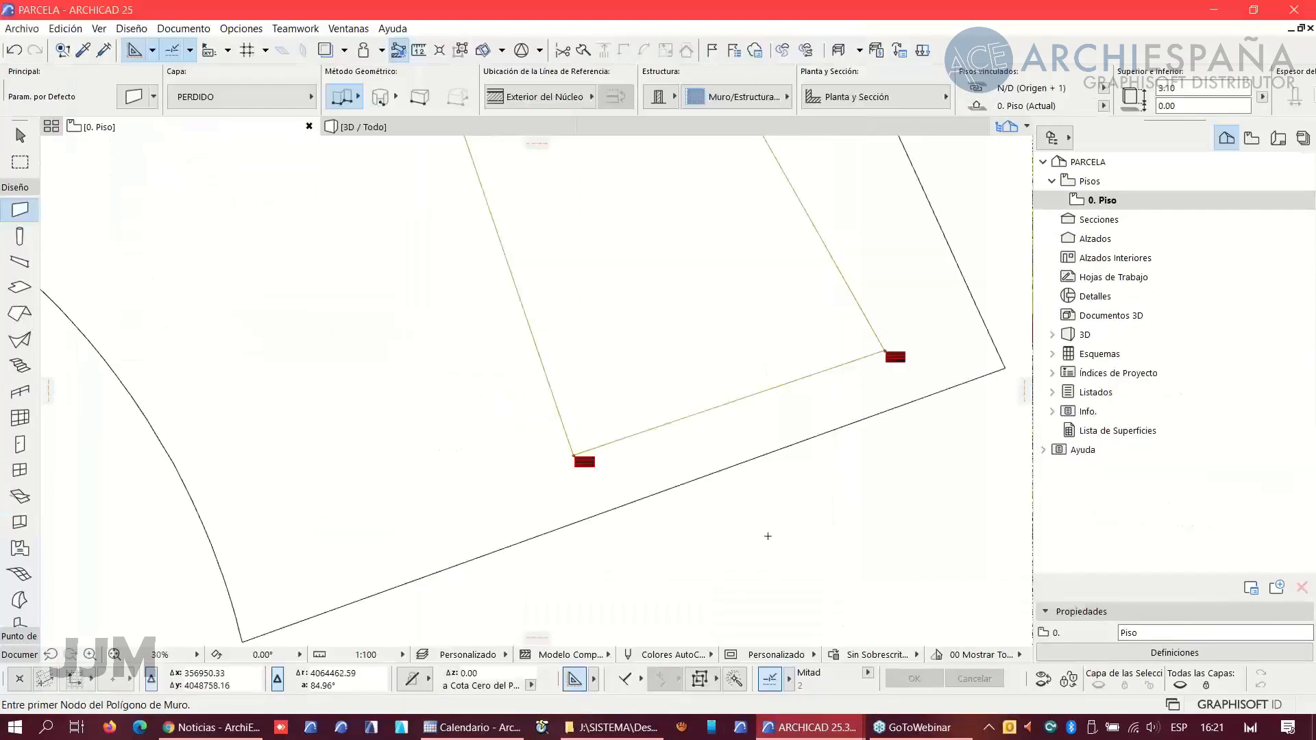
pyautogui.click(1052, 354)
pyautogui.click(1062, 373)
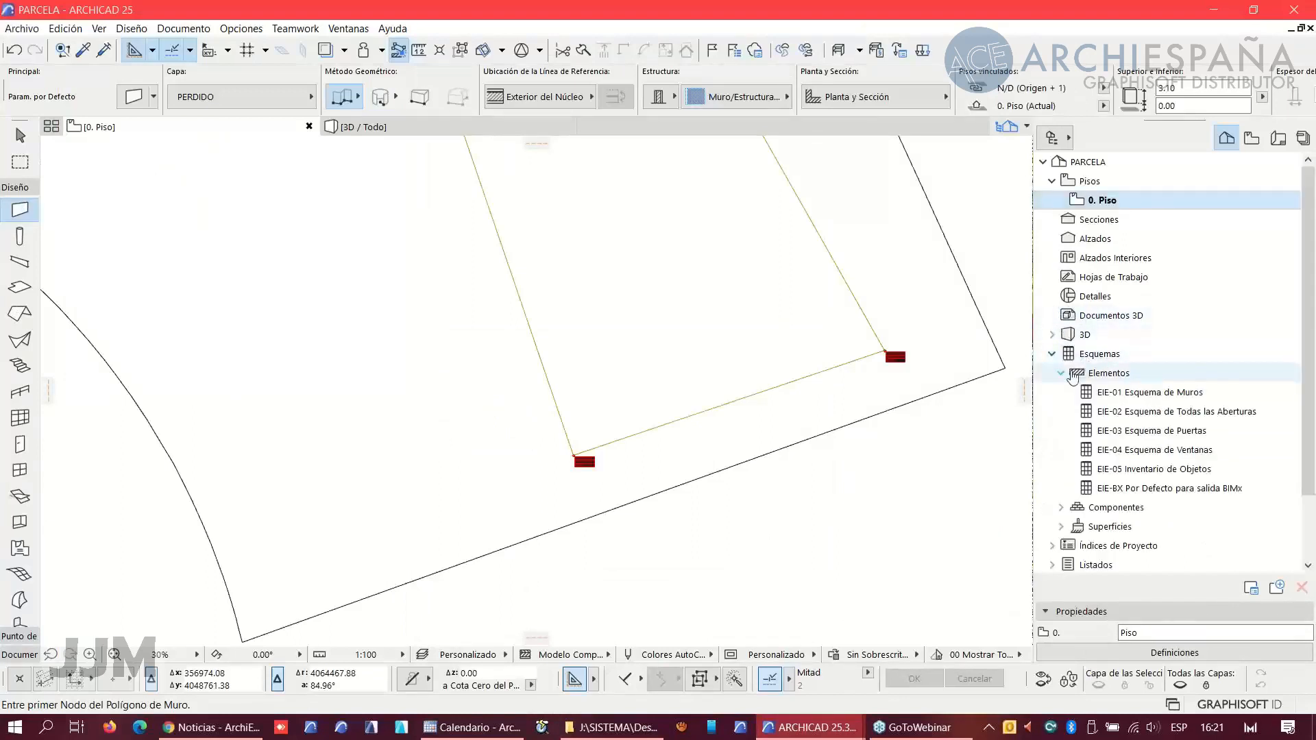
pyautogui.click(1098, 375)
pyautogui.rightClick(1098, 379)
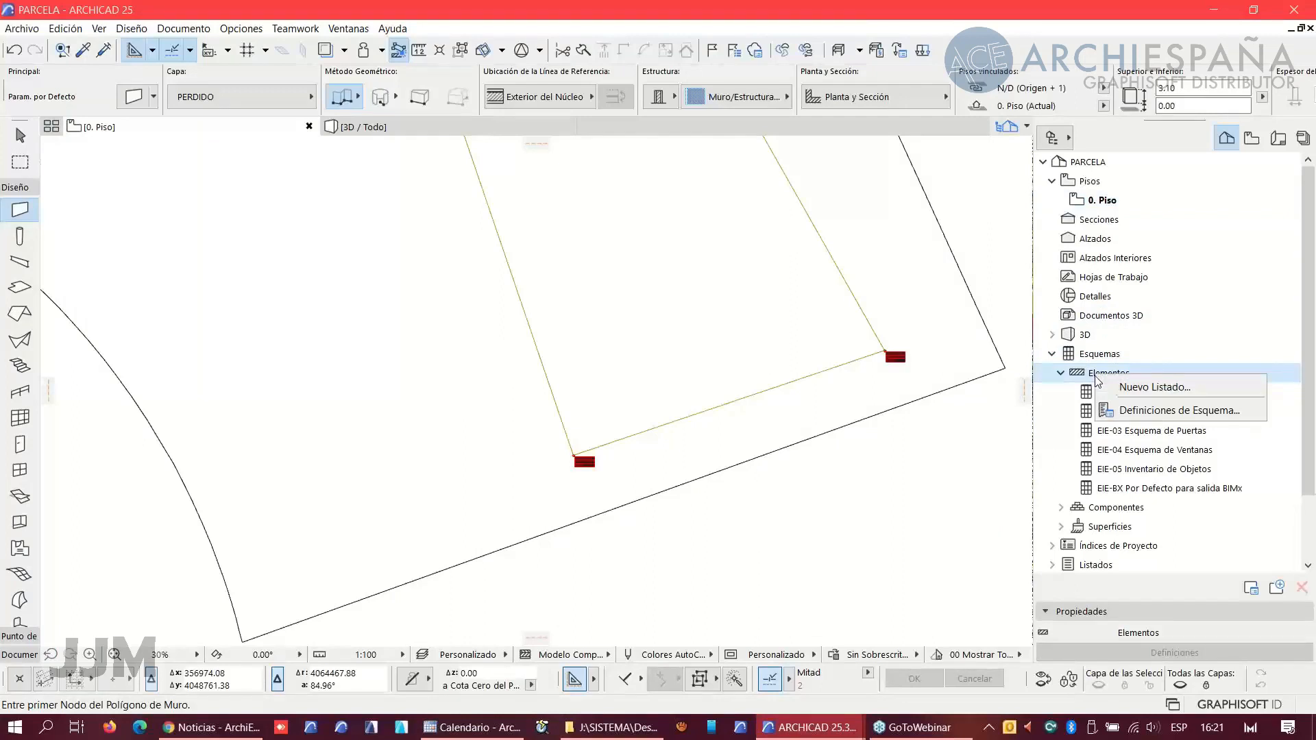
pyautogui.click(1136, 408)
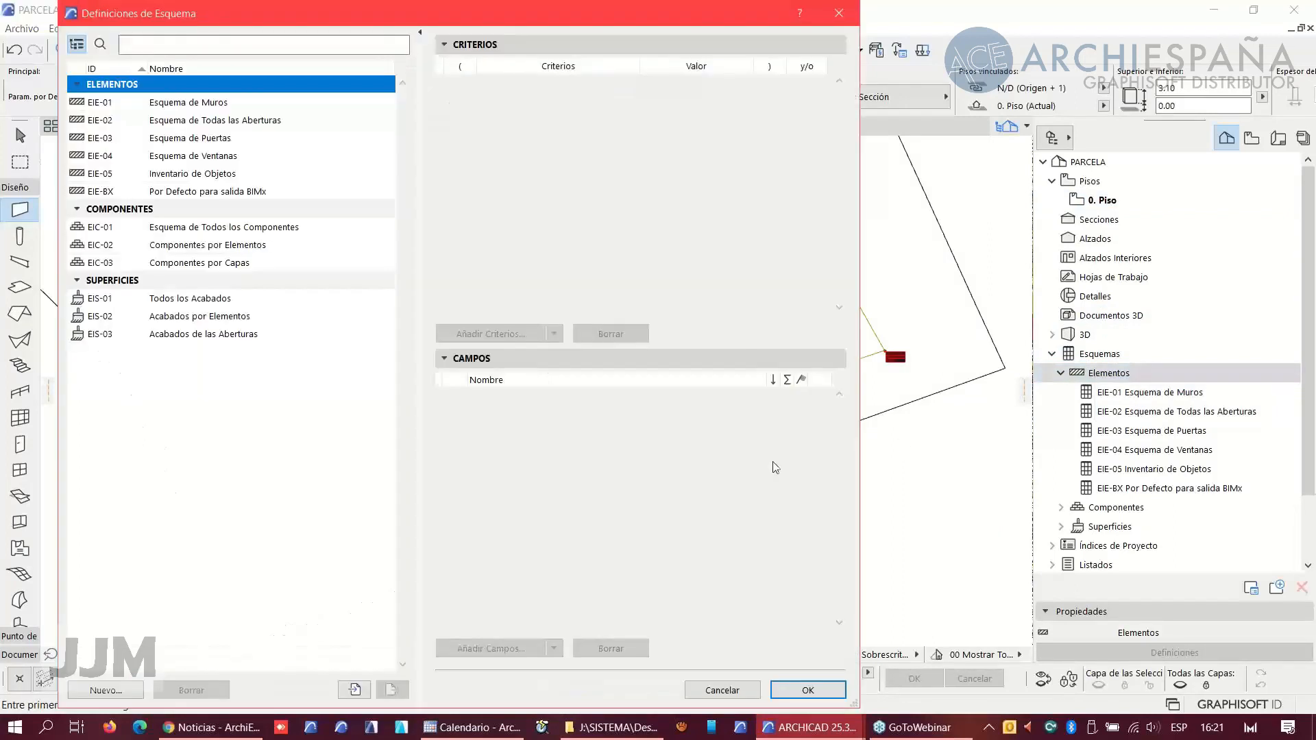
pyautogui.click(354, 690)
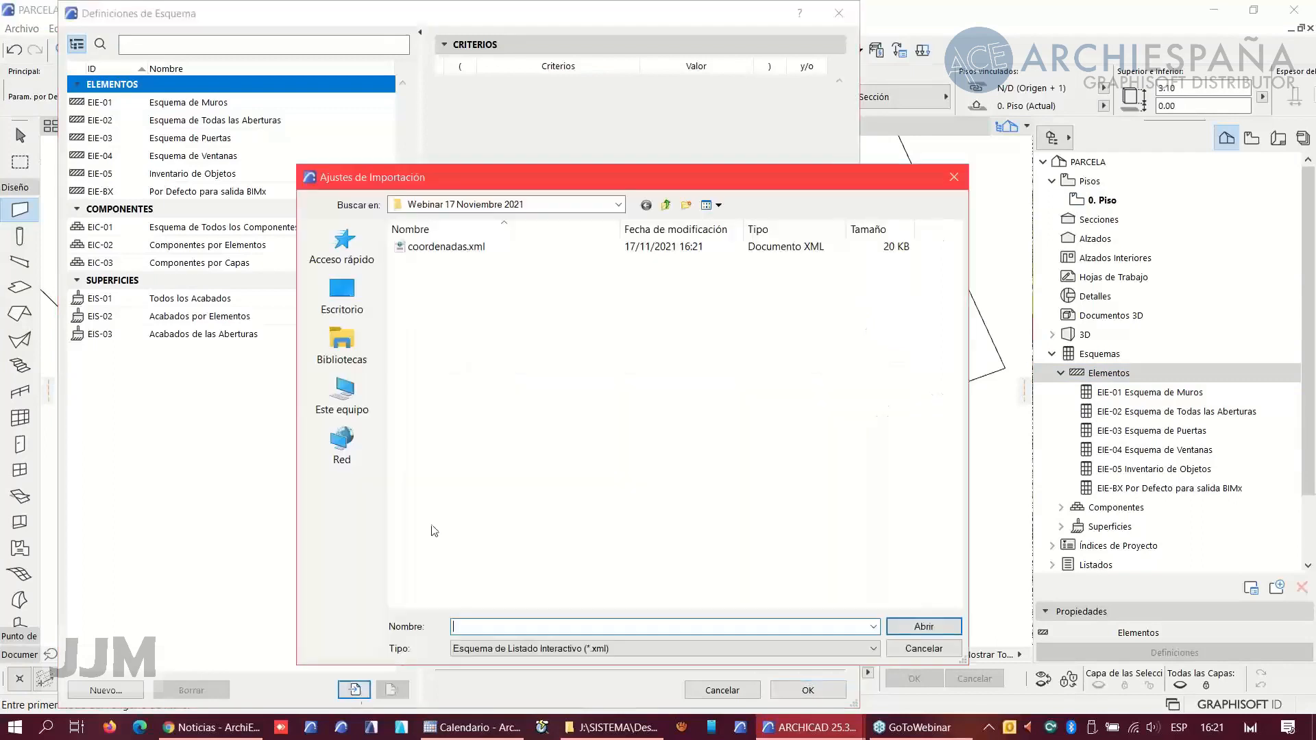
pyautogui.click(437, 247)
pyautogui.click(919, 626)
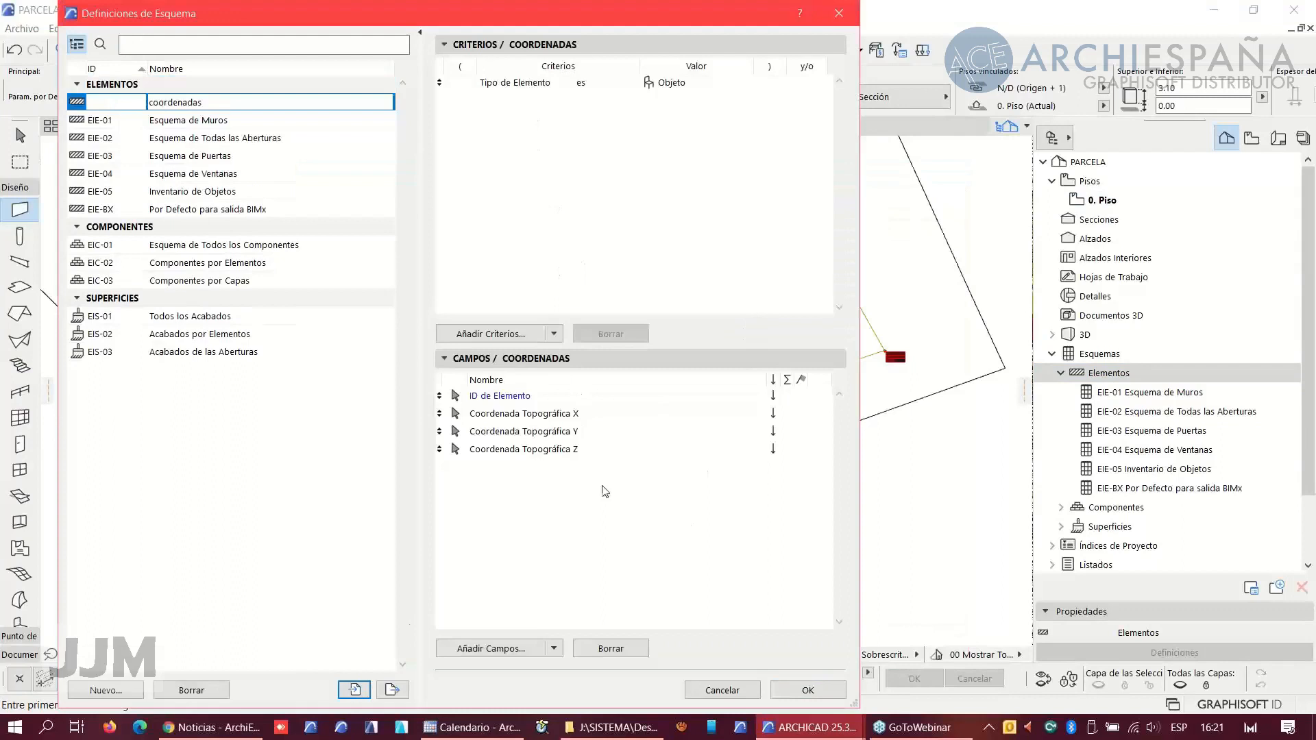
pyautogui.click(809, 689)
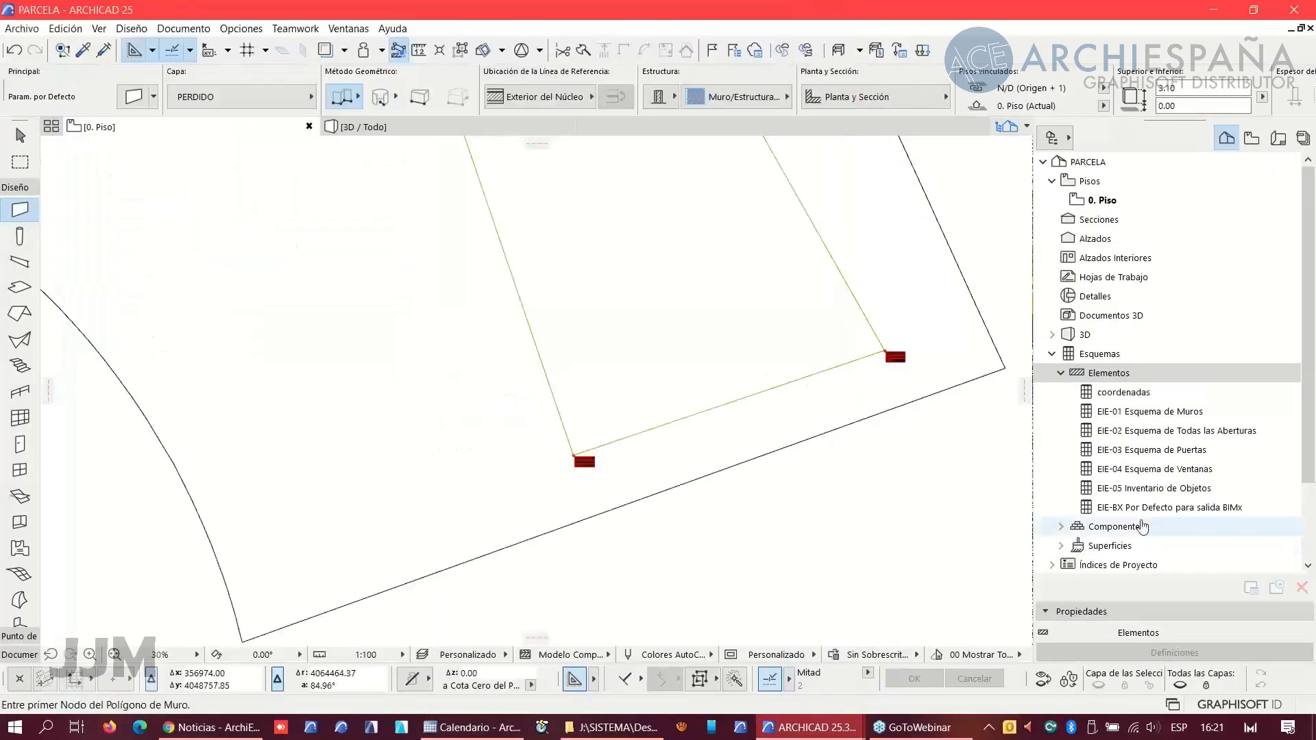
# - Open the coordenadas schedule, compact its rows and fit every column width to its contents
pyautogui.doubleClick(1127, 394)
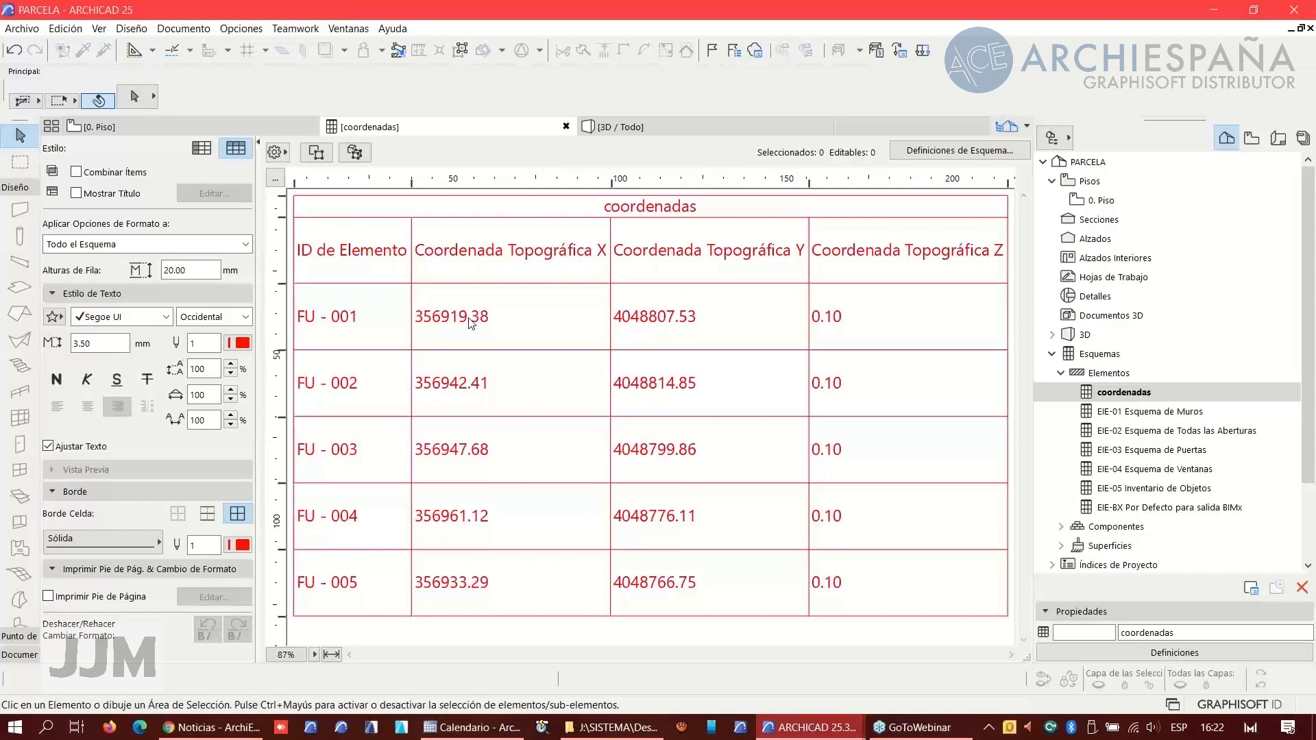
pyautogui.click(275, 178)
pyautogui.click(657, 274)
pyautogui.click(623, 441)
pyautogui.click(758, 480)
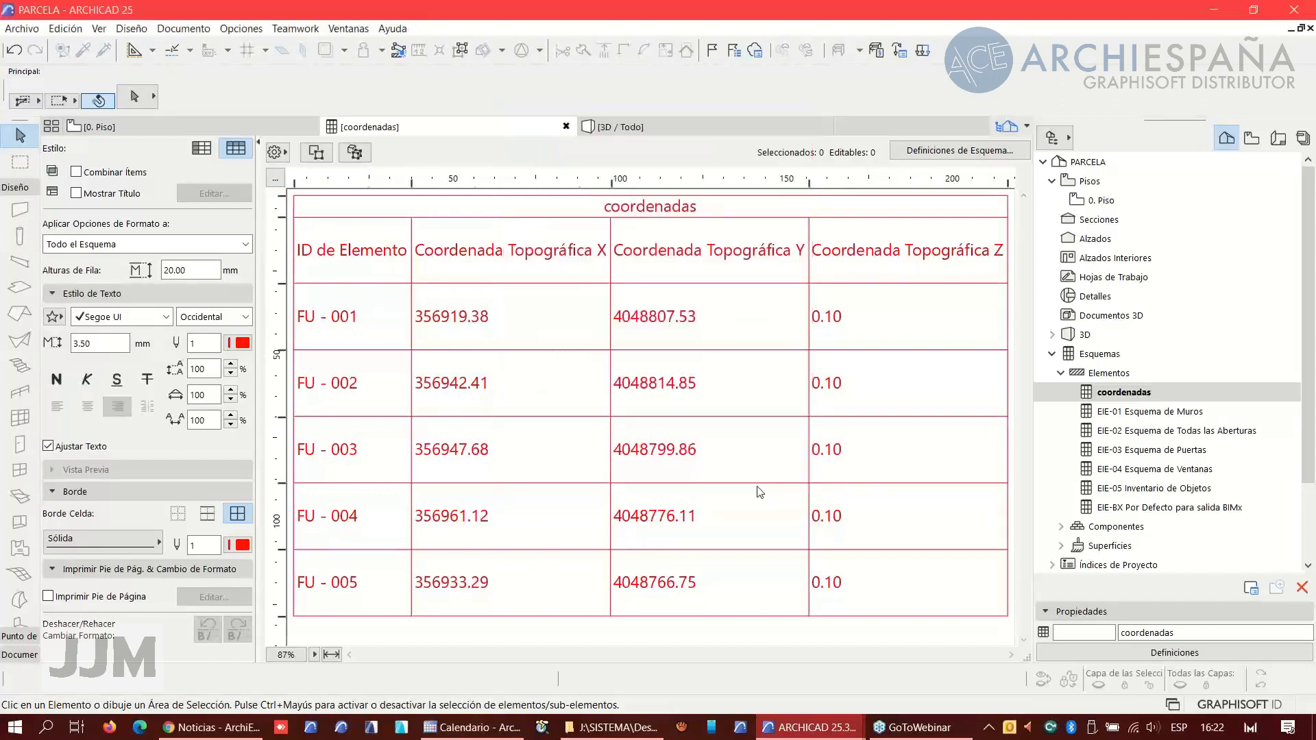
pyautogui.doubleClick(581, 181)
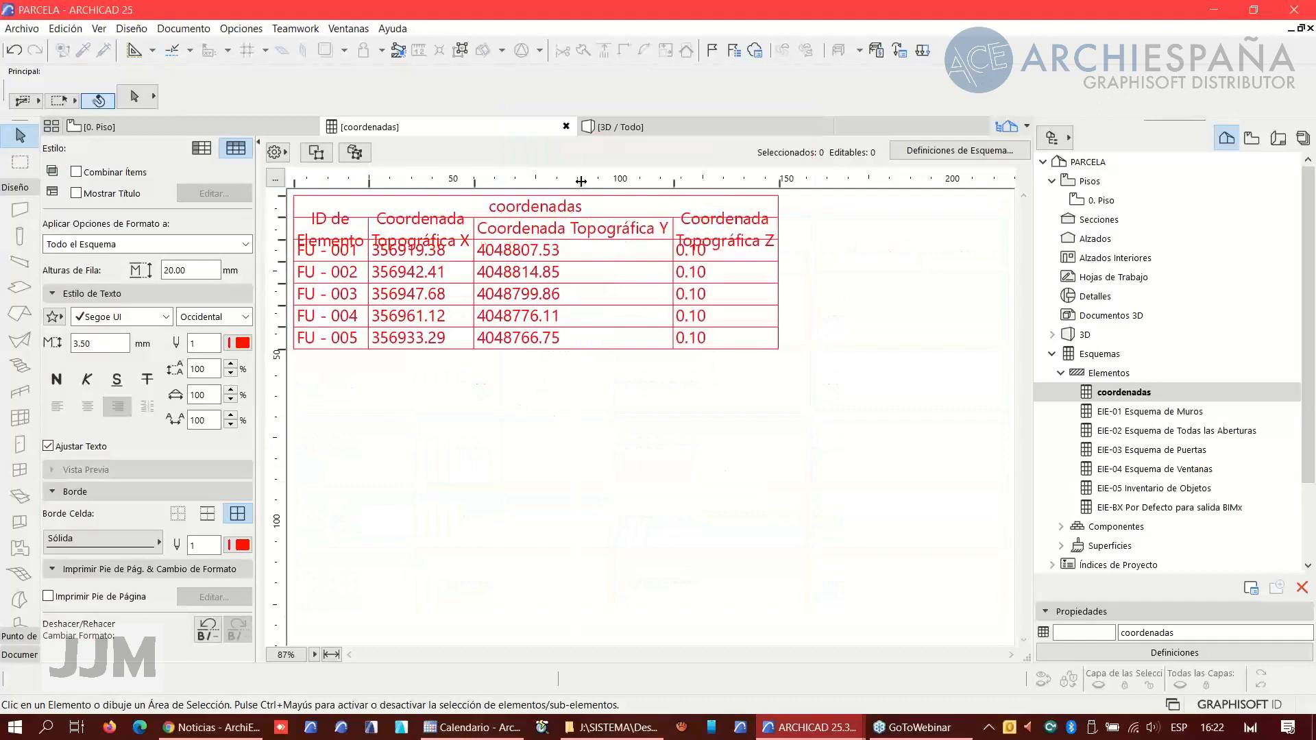
pyautogui.doubleClick(475, 182)
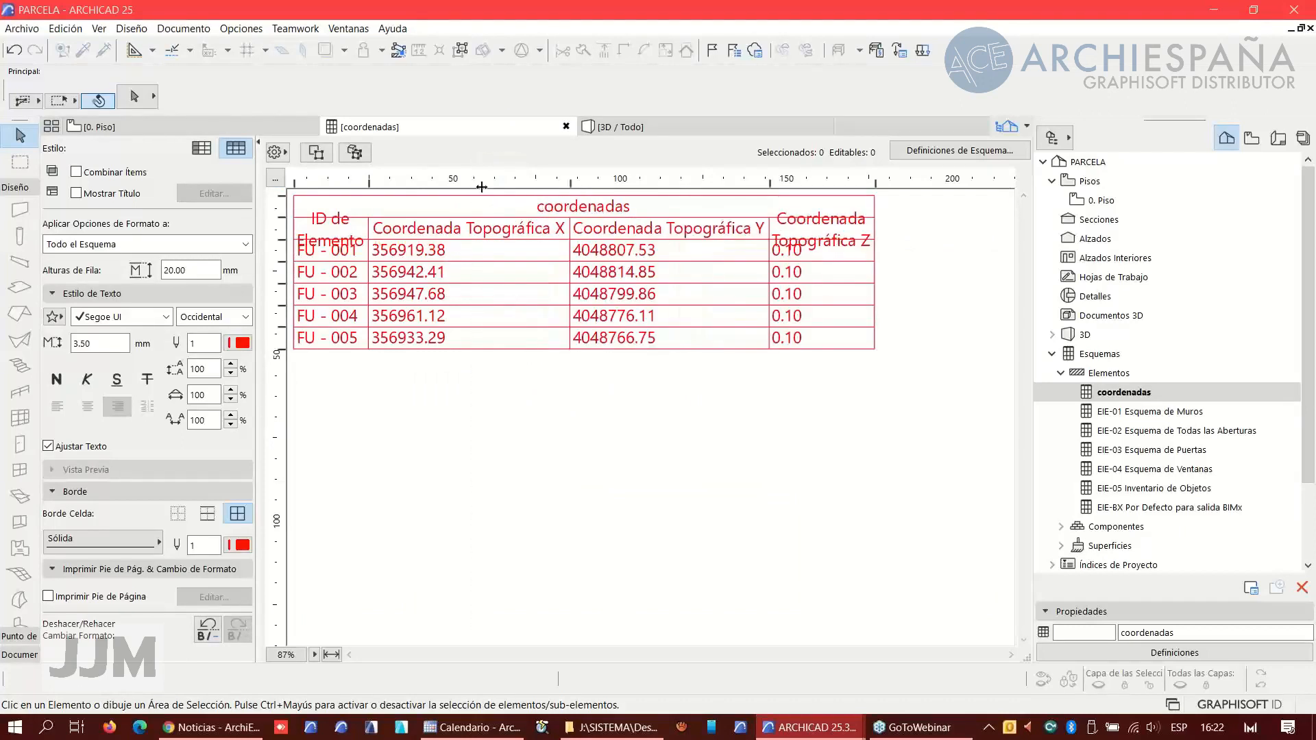
pyautogui.doubleClick(876, 182)
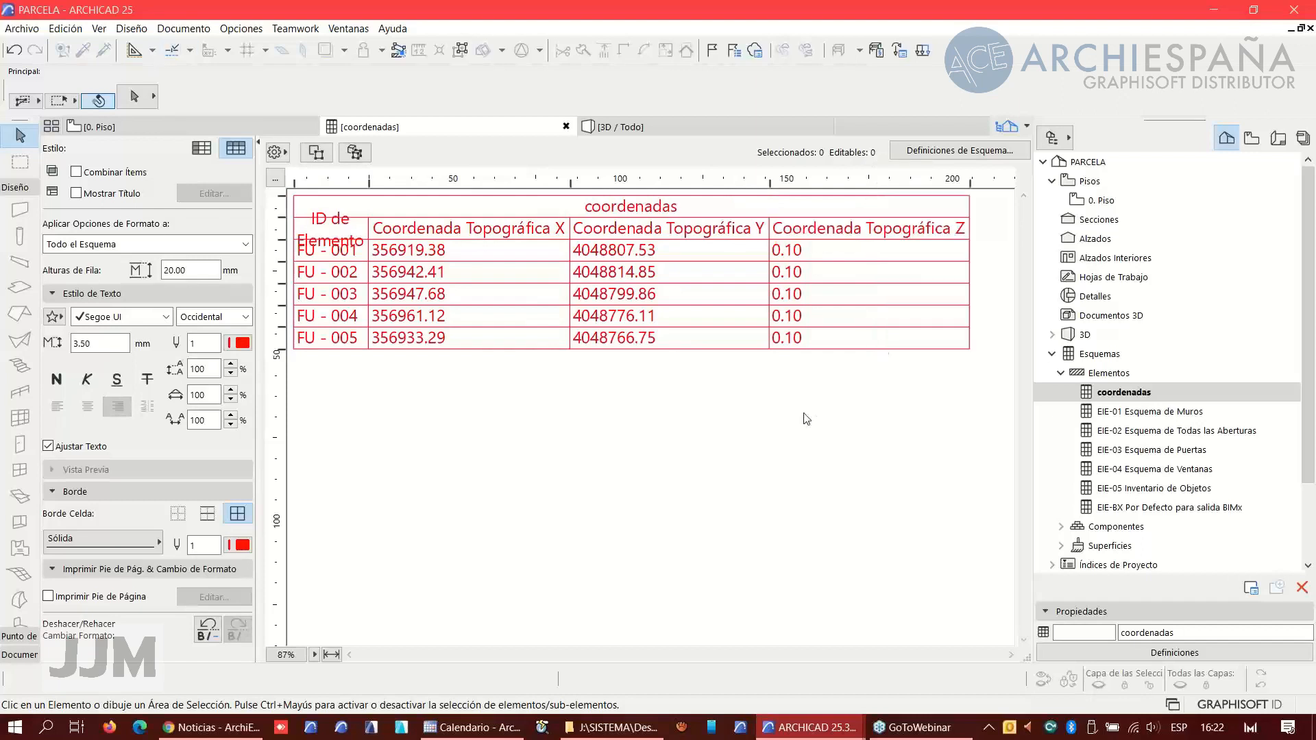
pyautogui.doubleClick(368, 182)
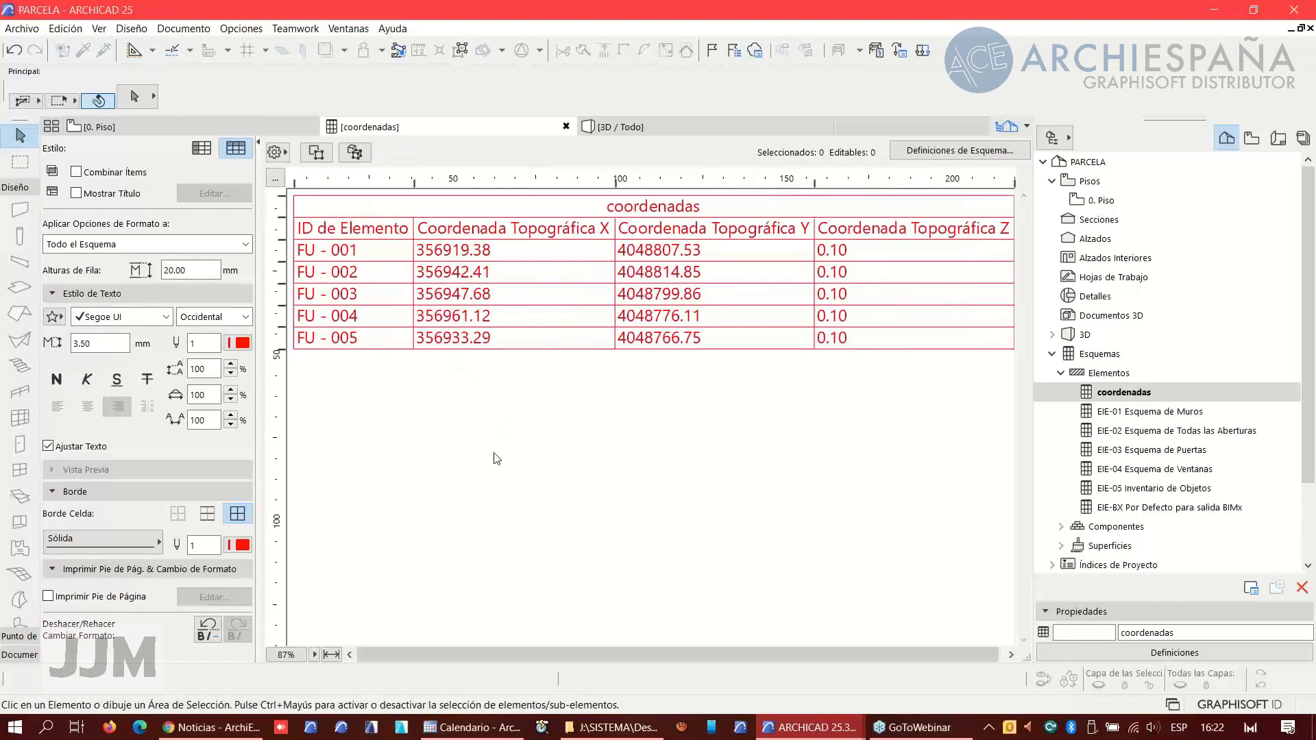
# - Locate survey point FU - 001 from the schedule in the floor plan and view it among the parcel's points
pyautogui.click(357, 251)
pyautogui.click(316, 152)
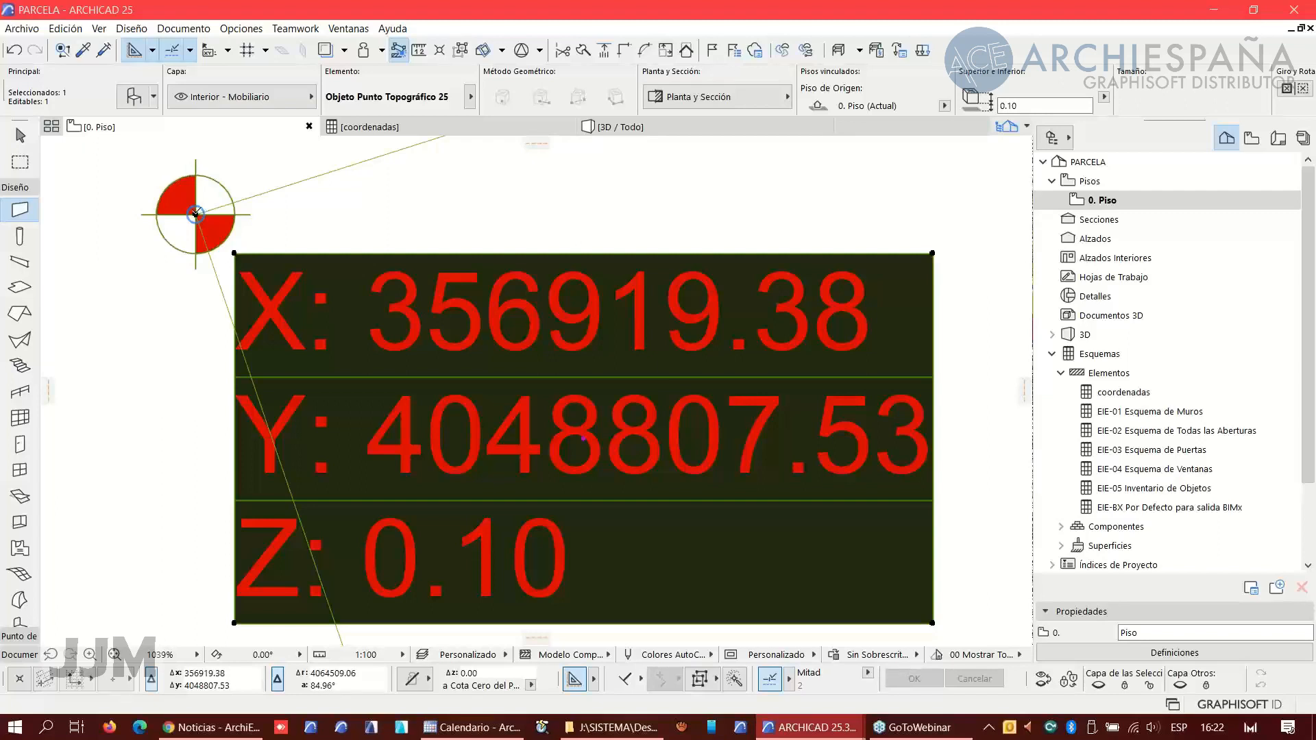
pyautogui.click(1121, 393)
pyautogui.doubleClick(1121, 395)
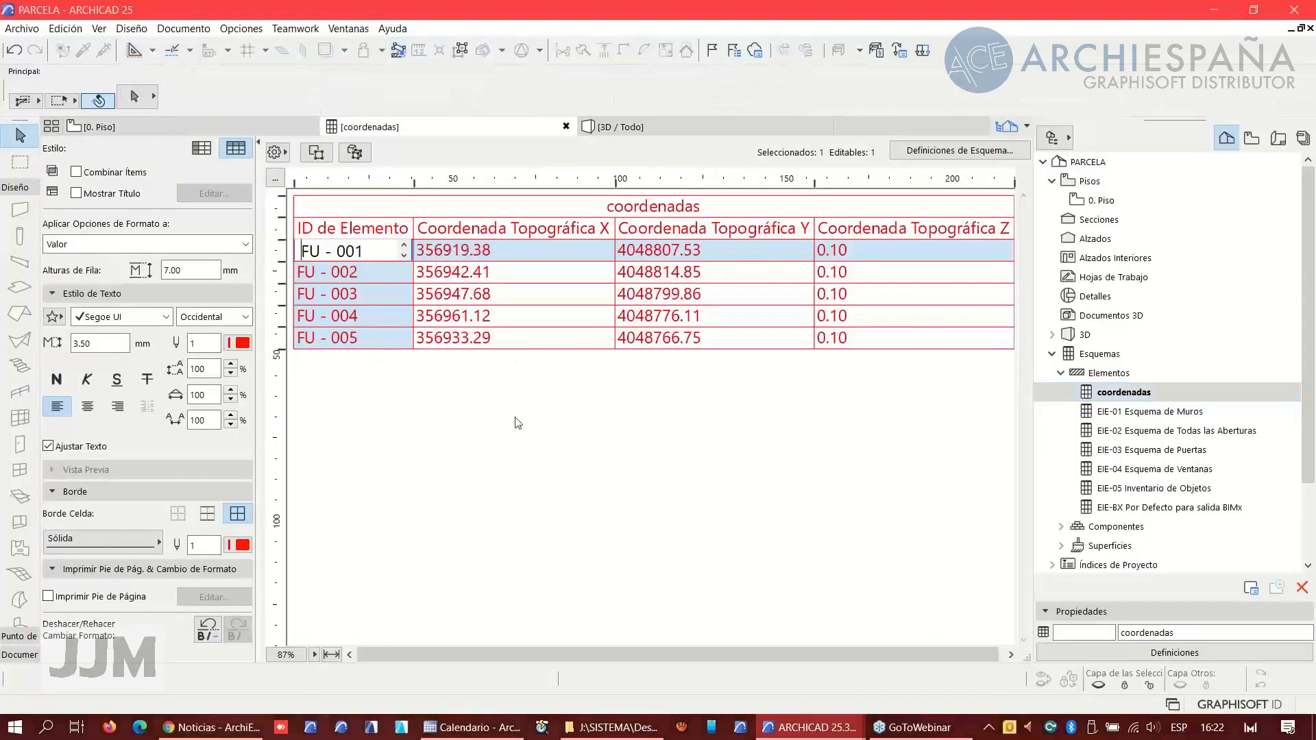
pyautogui.click(153, 129)
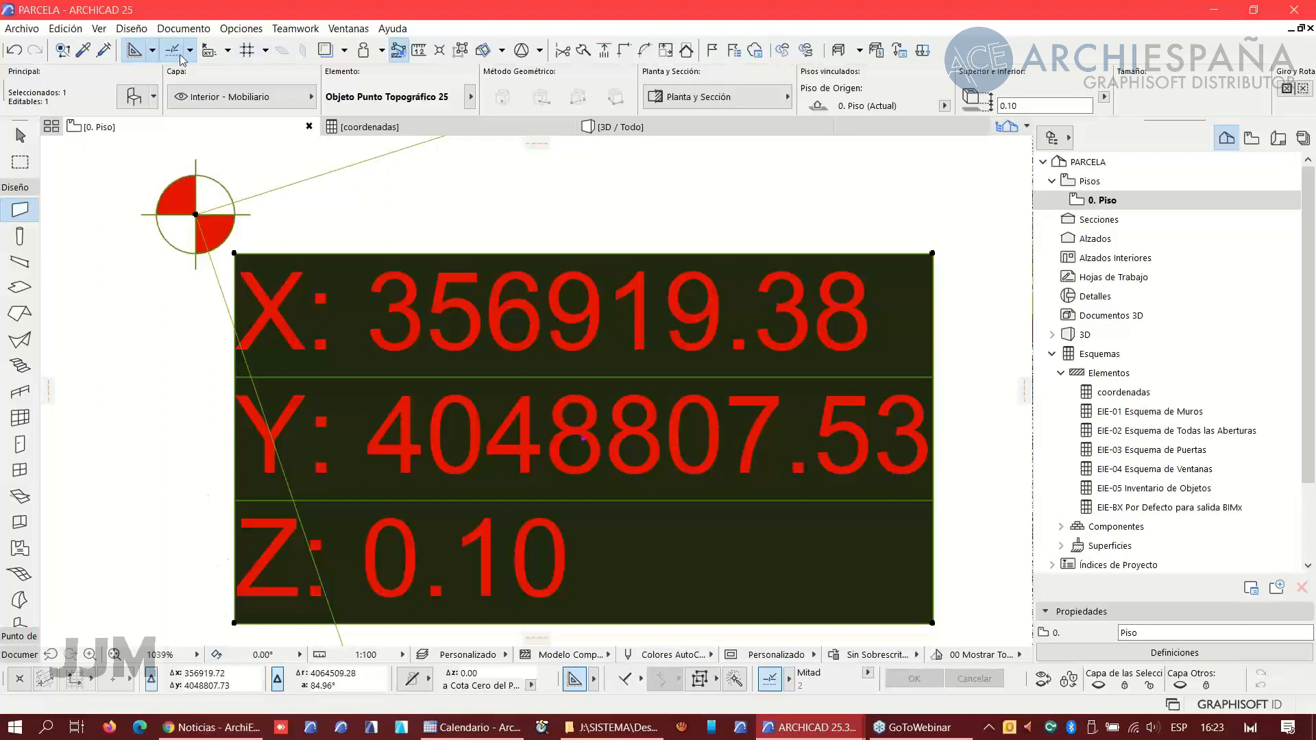
pyautogui.click(210, 52)
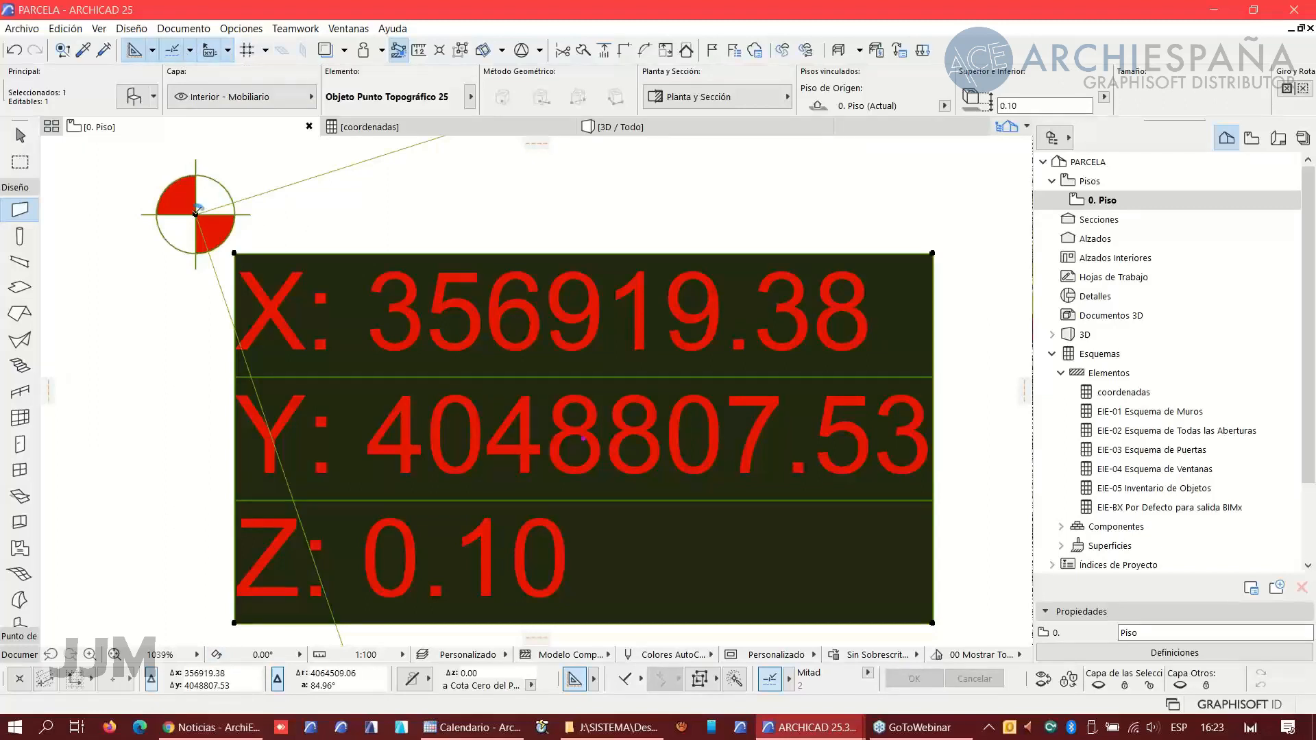
pyautogui.moveTo(195, 214)
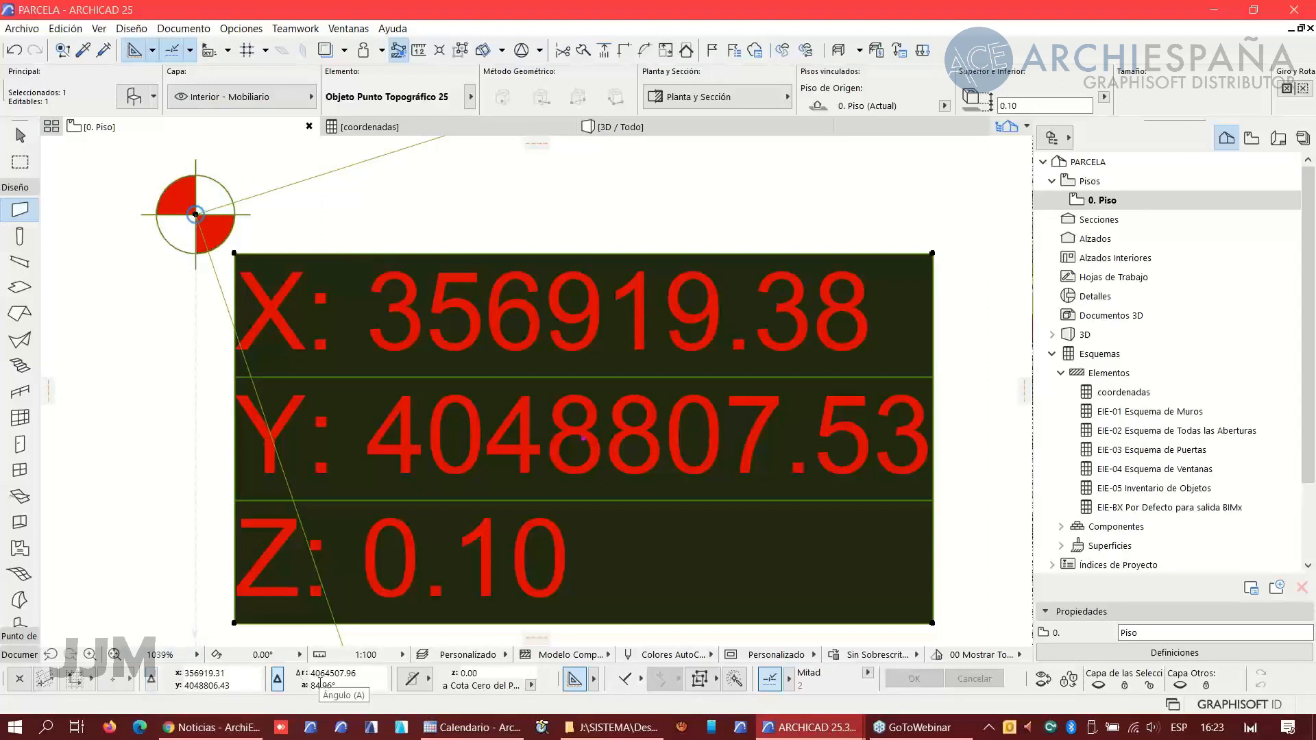
pyautogui.scroll(-5, 480, 439)
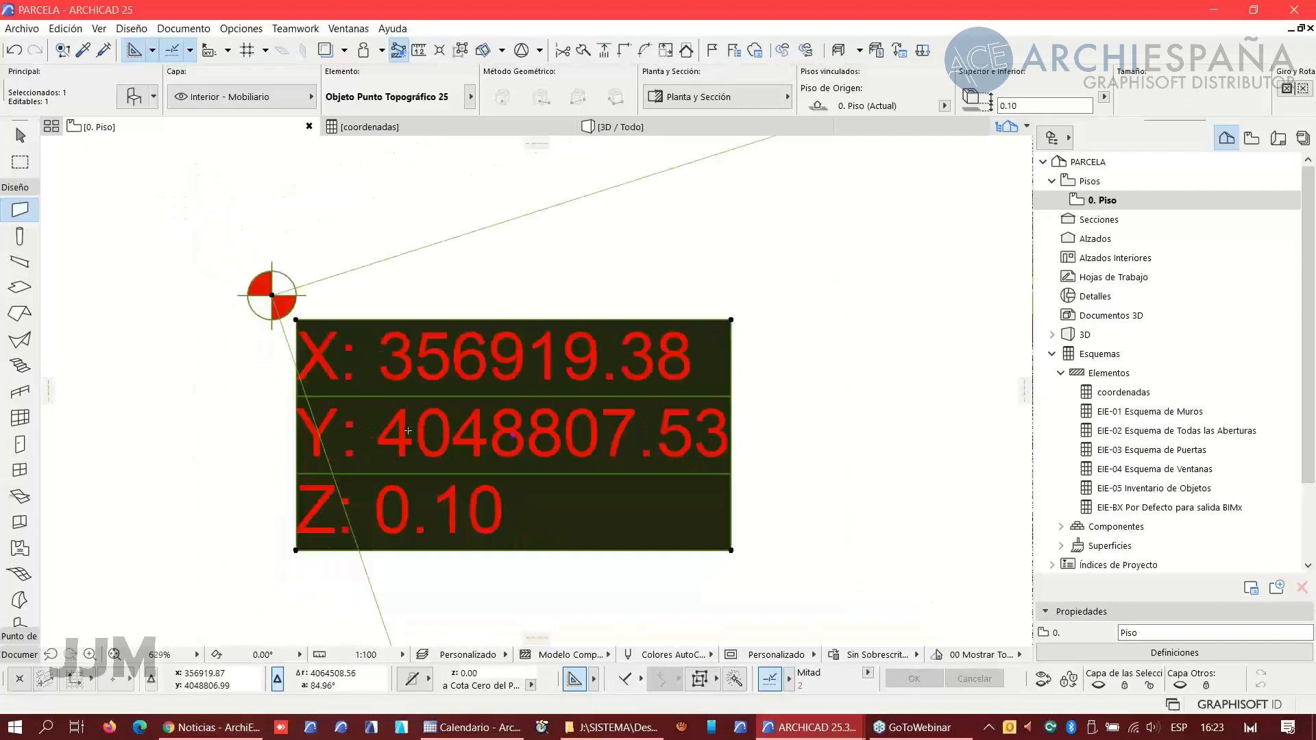
pyautogui.scroll(-8, 524, 442)
pyautogui.moveTo(606, 457); pyautogui.dragTo(447, 290, button='middle')
pyautogui.scroll(-2, 501, 372)
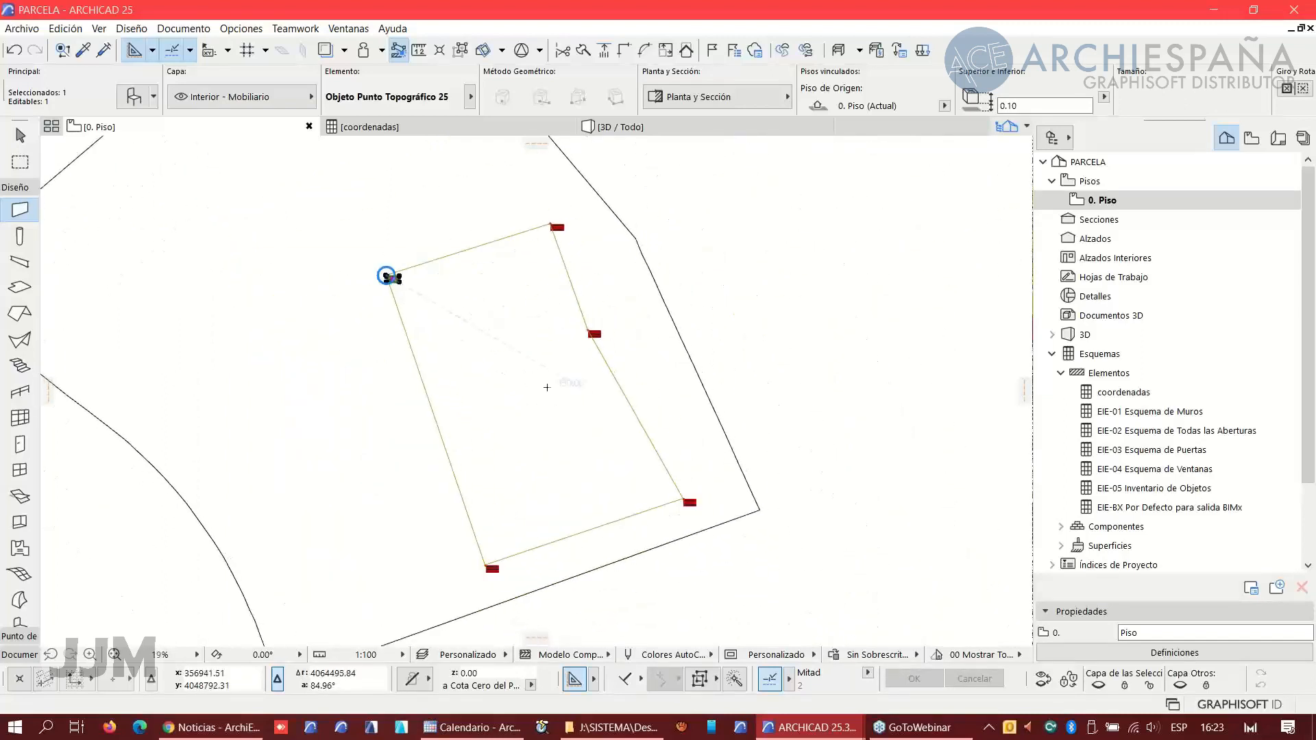
# - Switch to the browser and review the open tabs about cadastral coordinates and the GML format
pyautogui.click(225, 729)
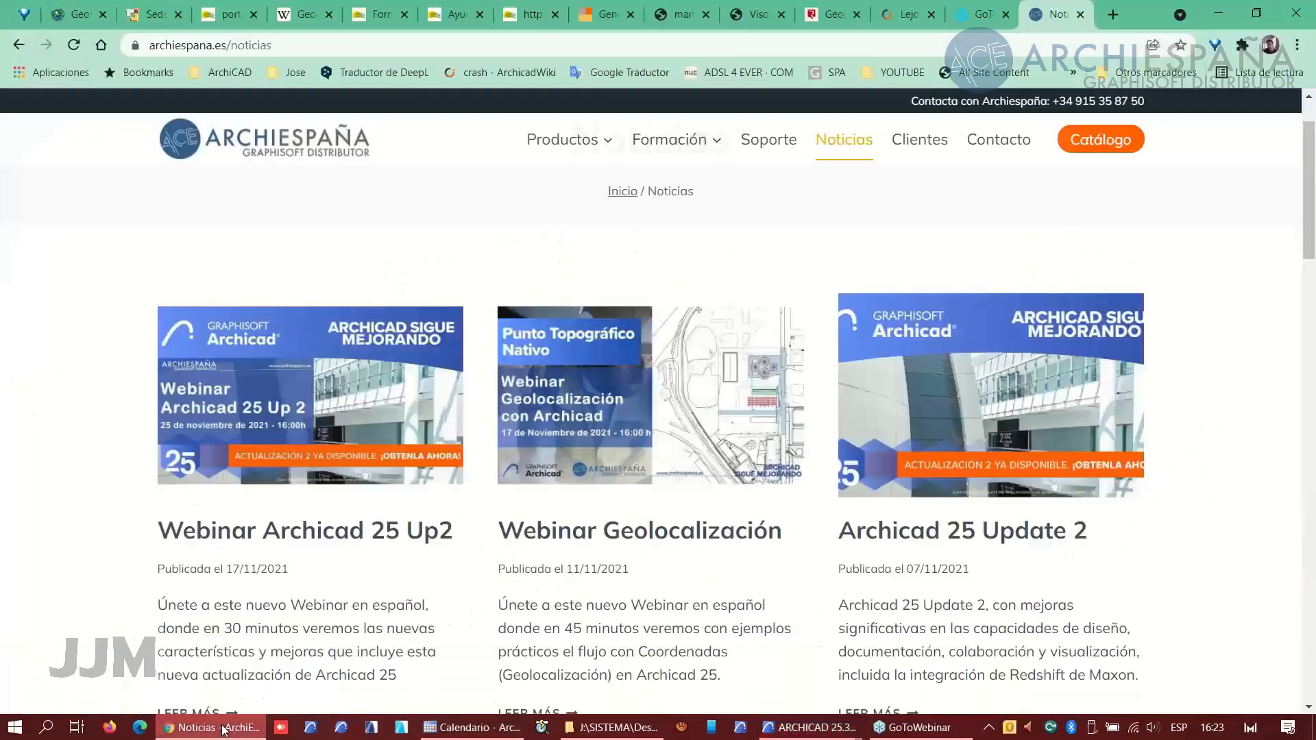
pyautogui.click(307, 22)
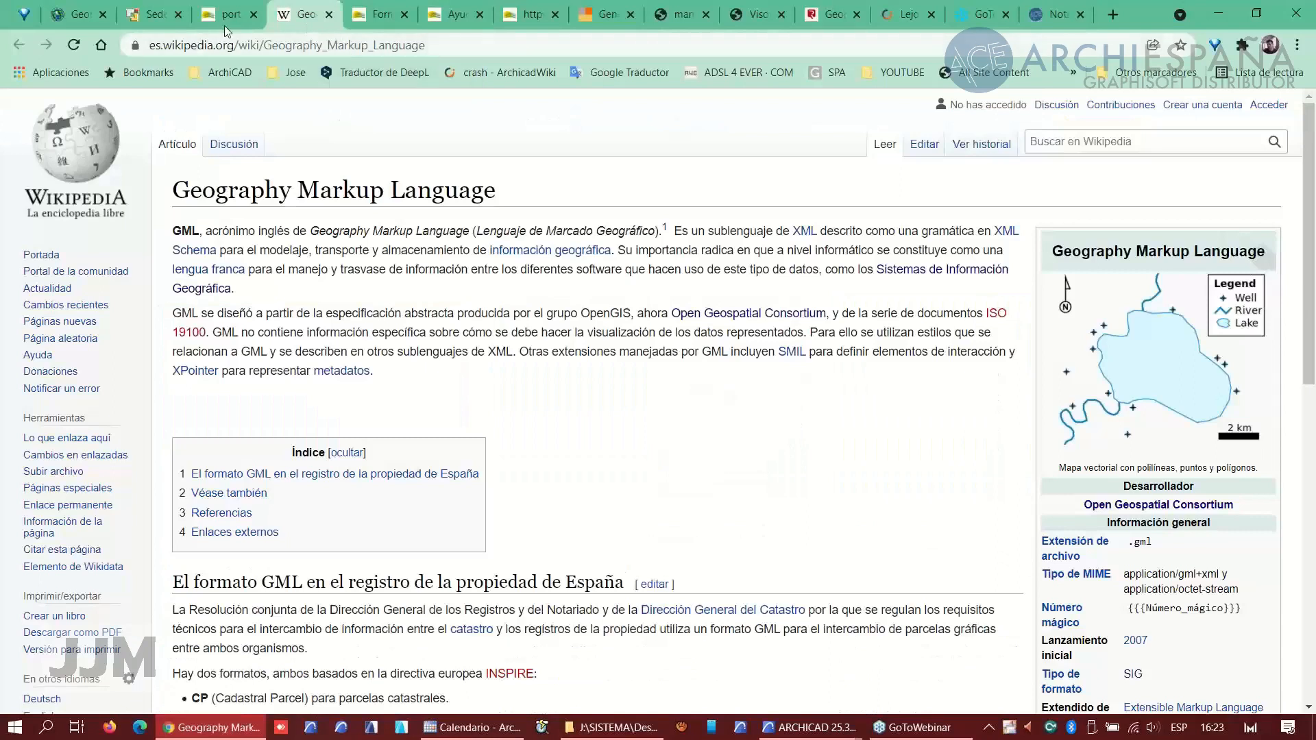
pyautogui.click(227, 21)
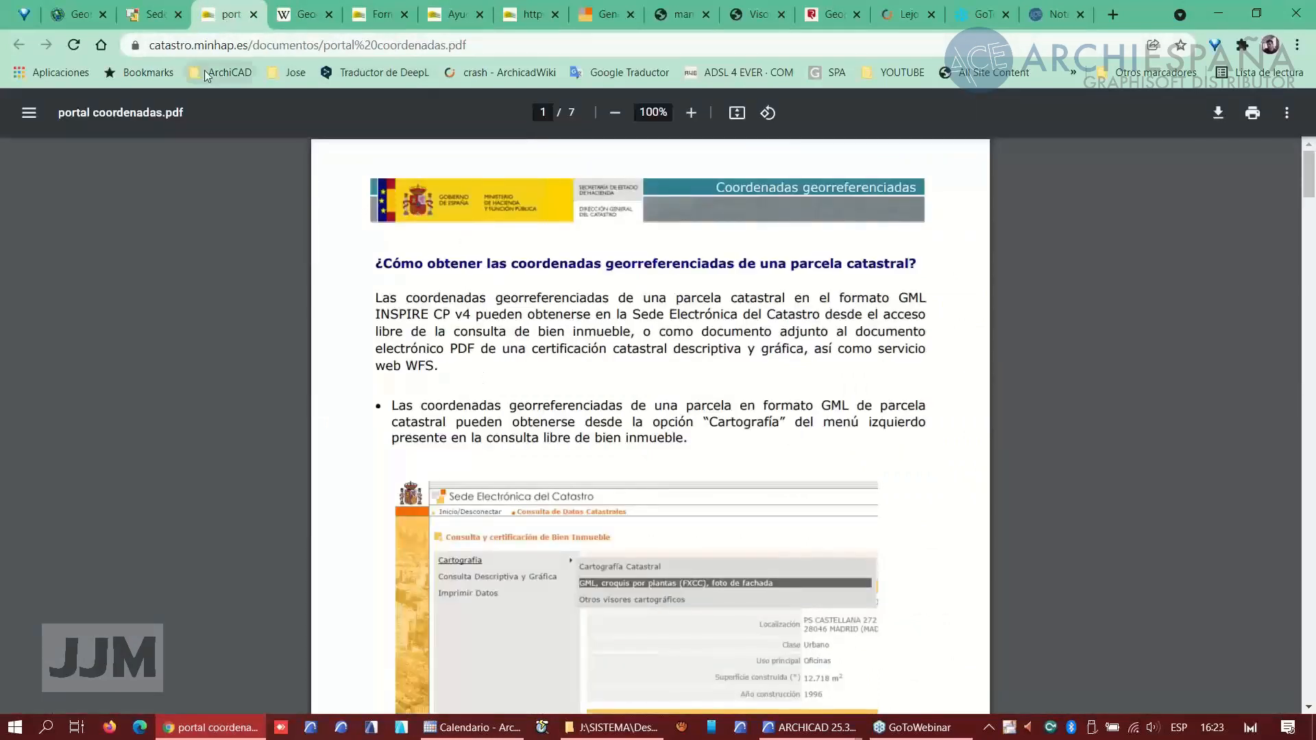
pyautogui.click(162, 24)
pyautogui.click(318, 23)
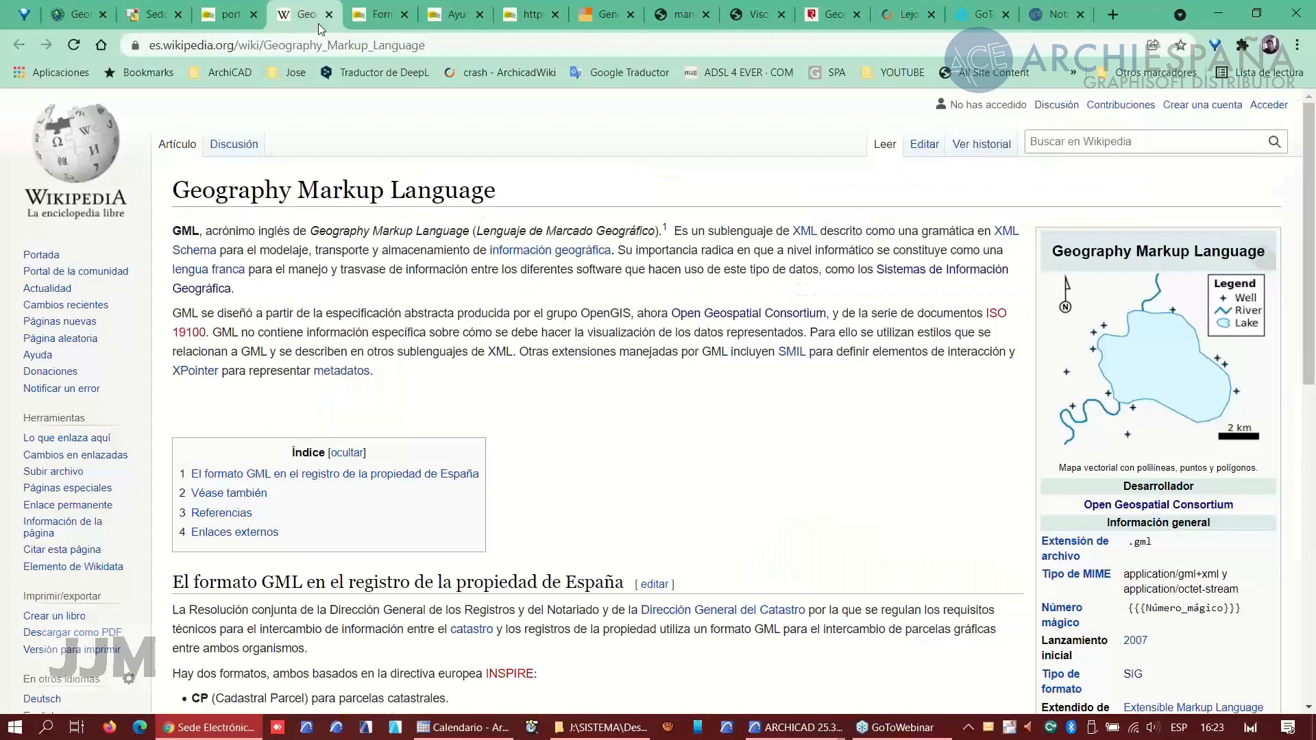
# - Open the cadastral GML parcel format PDF and read through its steps for downloading and editing the cadastral DXF
pyautogui.click(385, 24)
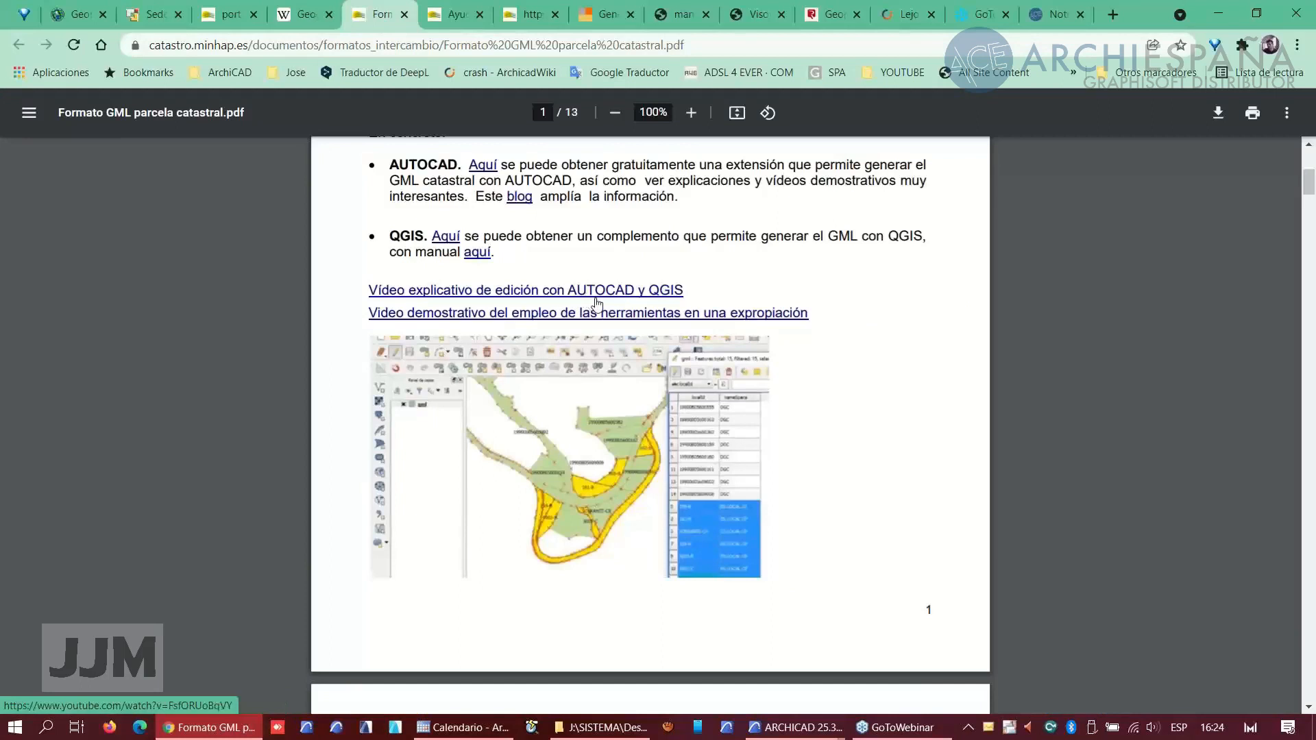
pyautogui.scroll(-15, 579, 432)
pyautogui.scroll(-10, 574, 449)
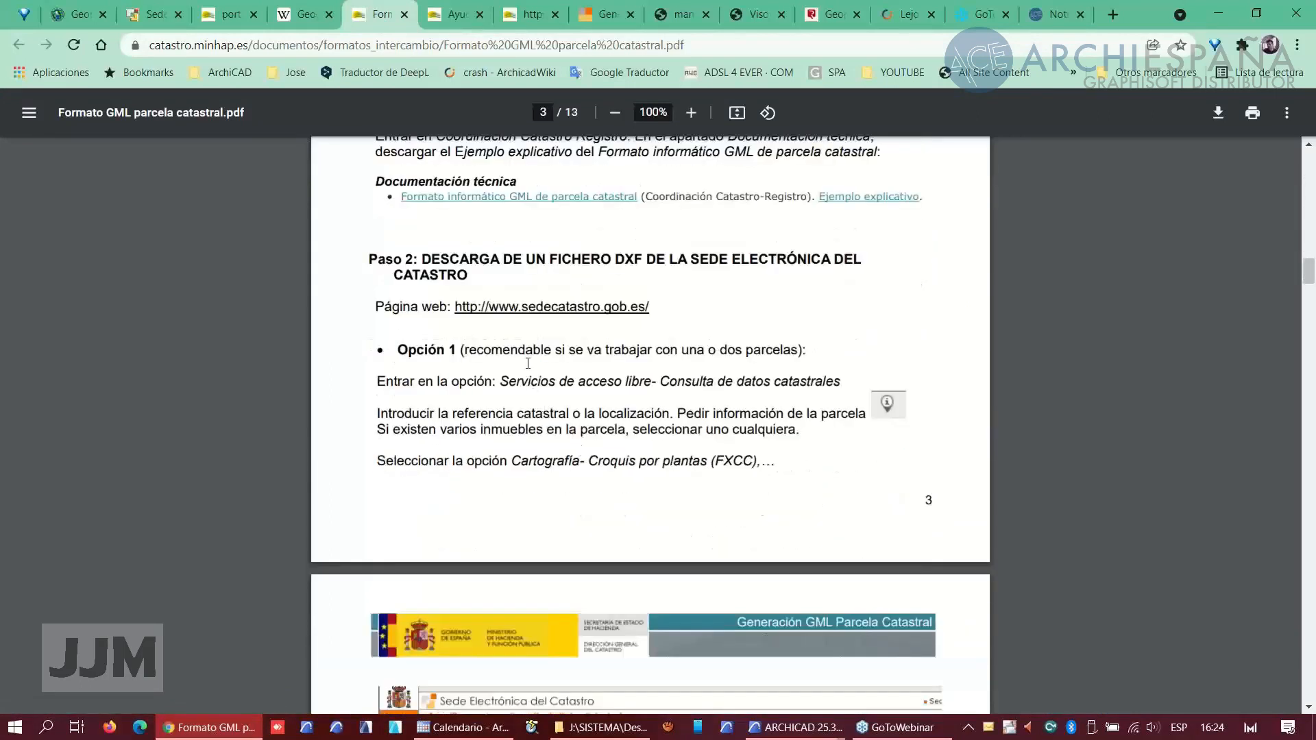
pyautogui.scroll(-15, 552, 353)
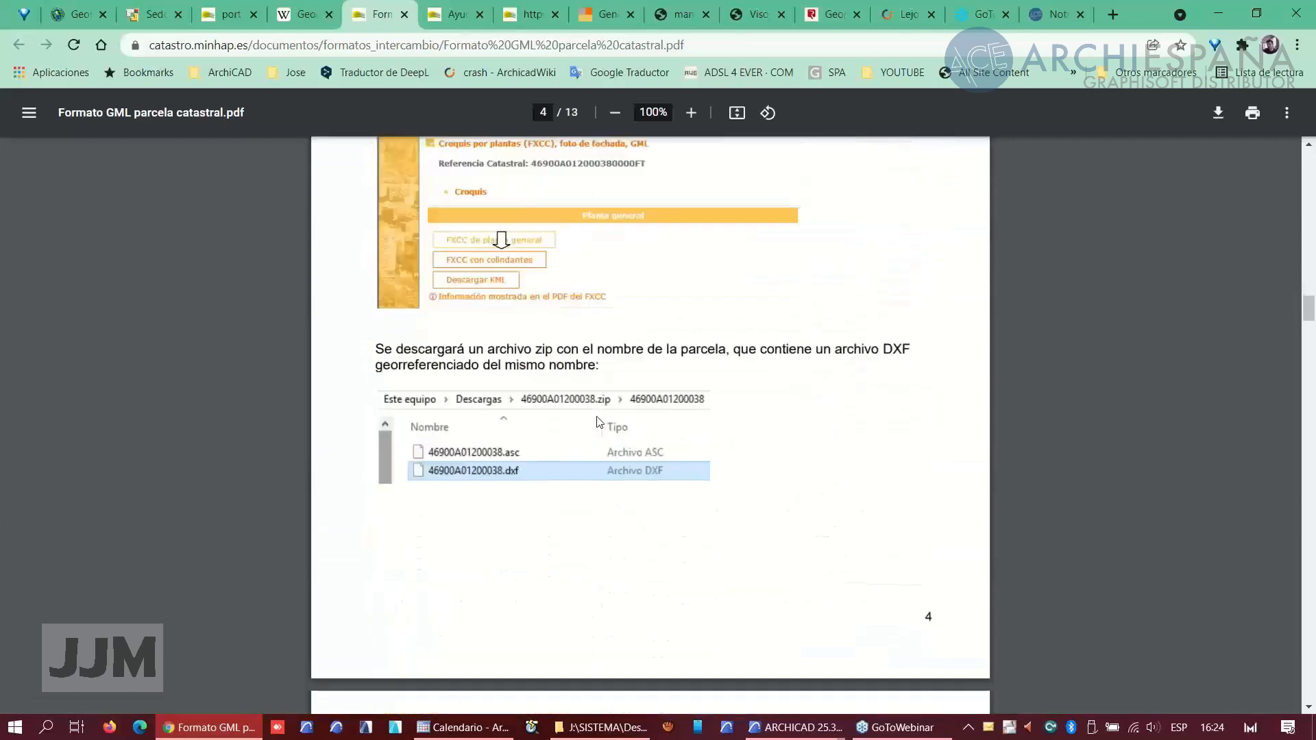
pyautogui.scroll(-15, 595, 397)
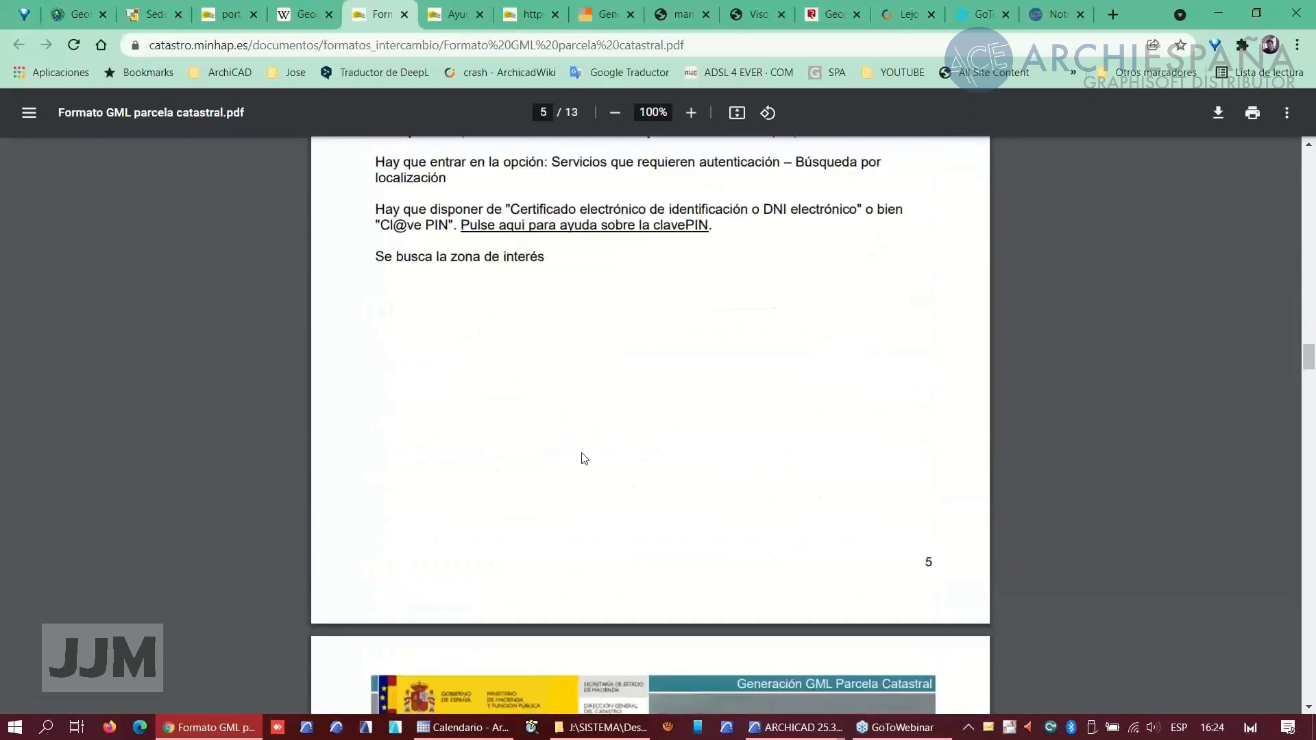
pyautogui.scroll(-15, 586, 474)
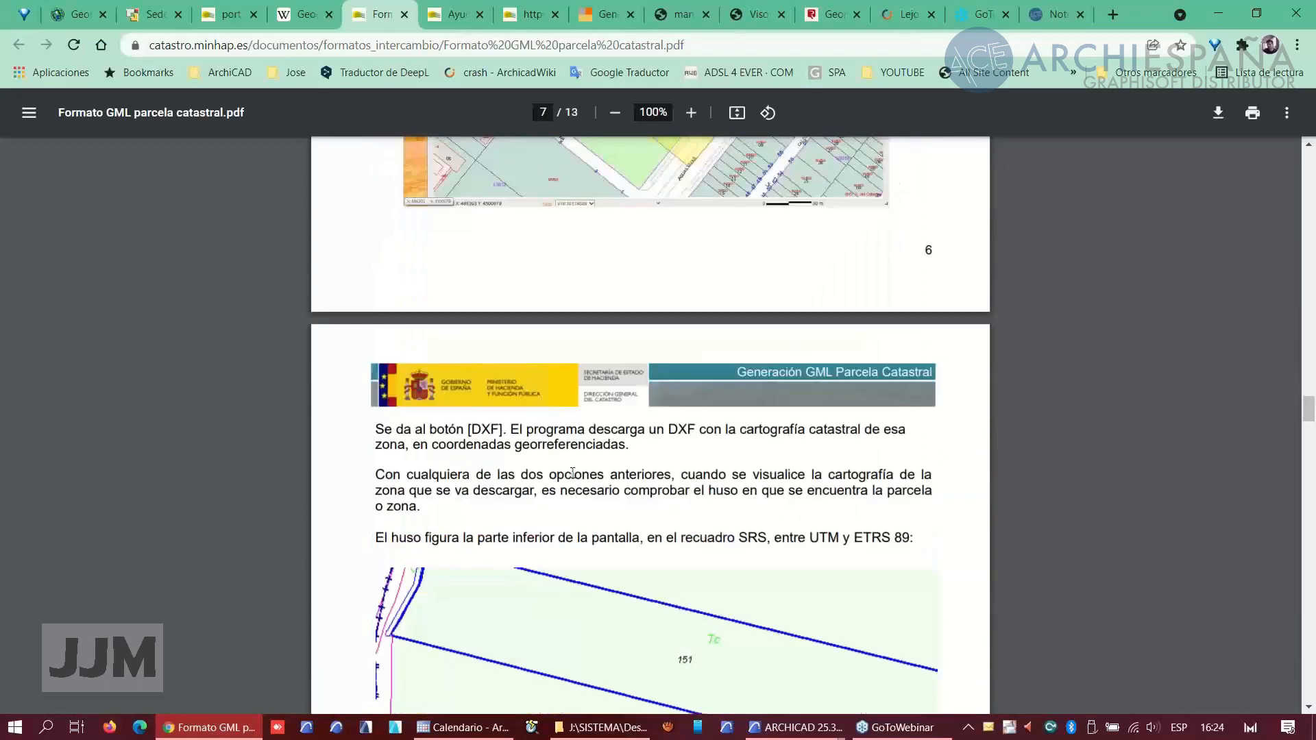
pyautogui.scroll(-4, 573, 473)
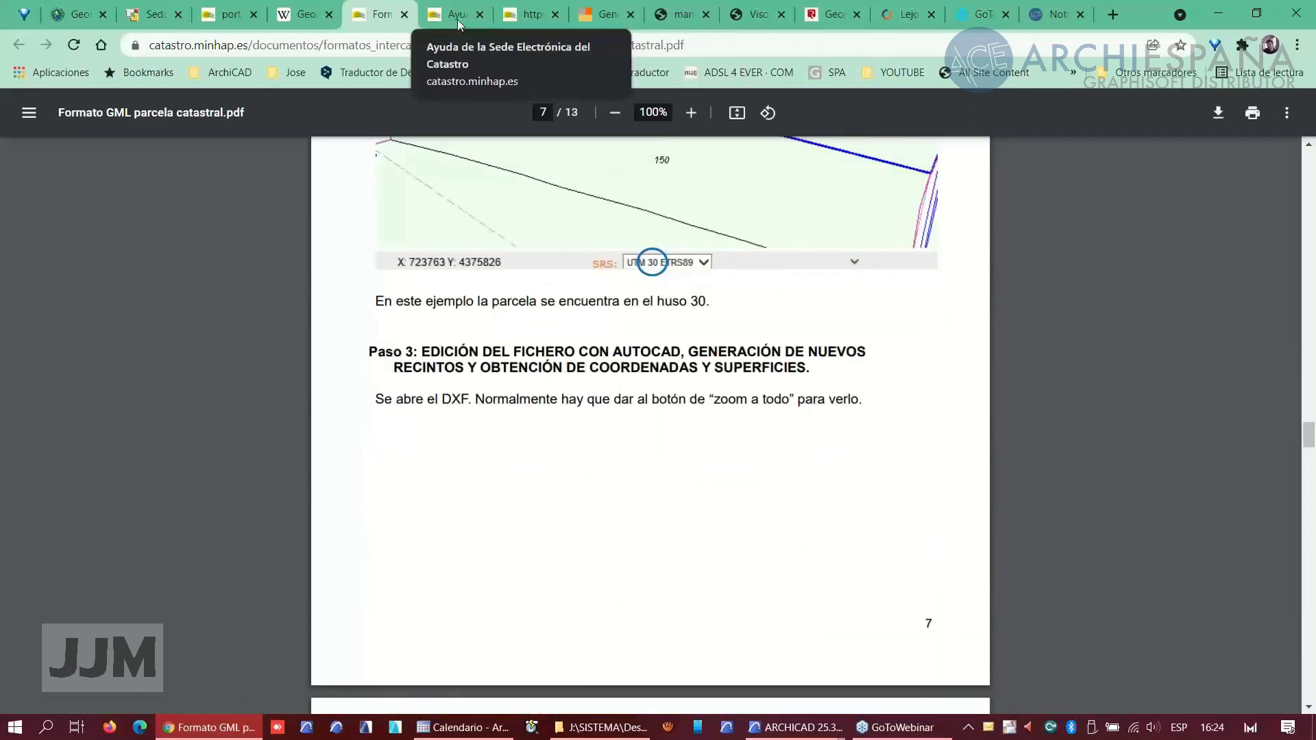
# - Look over the GMLParcela generator, the Registradores geoportal and the GML coordinate viewer tabs
pyautogui.click(601, 23)
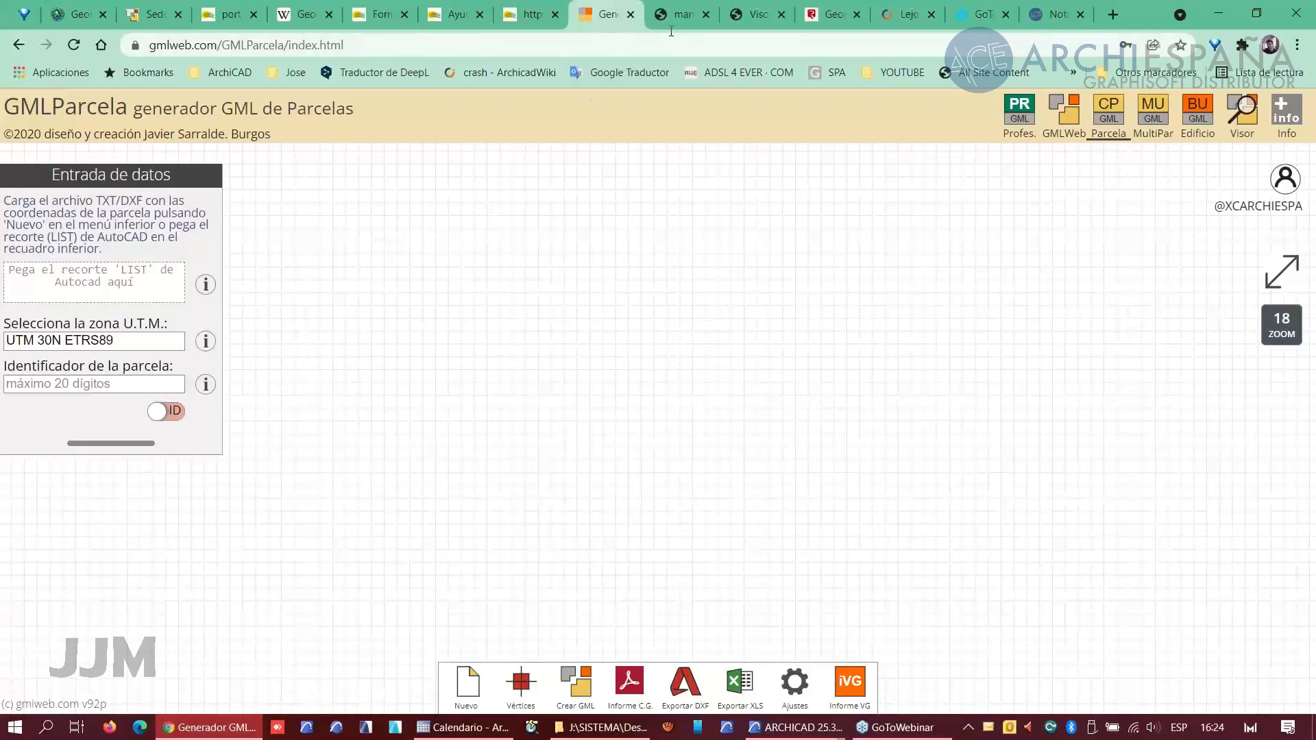
pyautogui.click(842, 25)
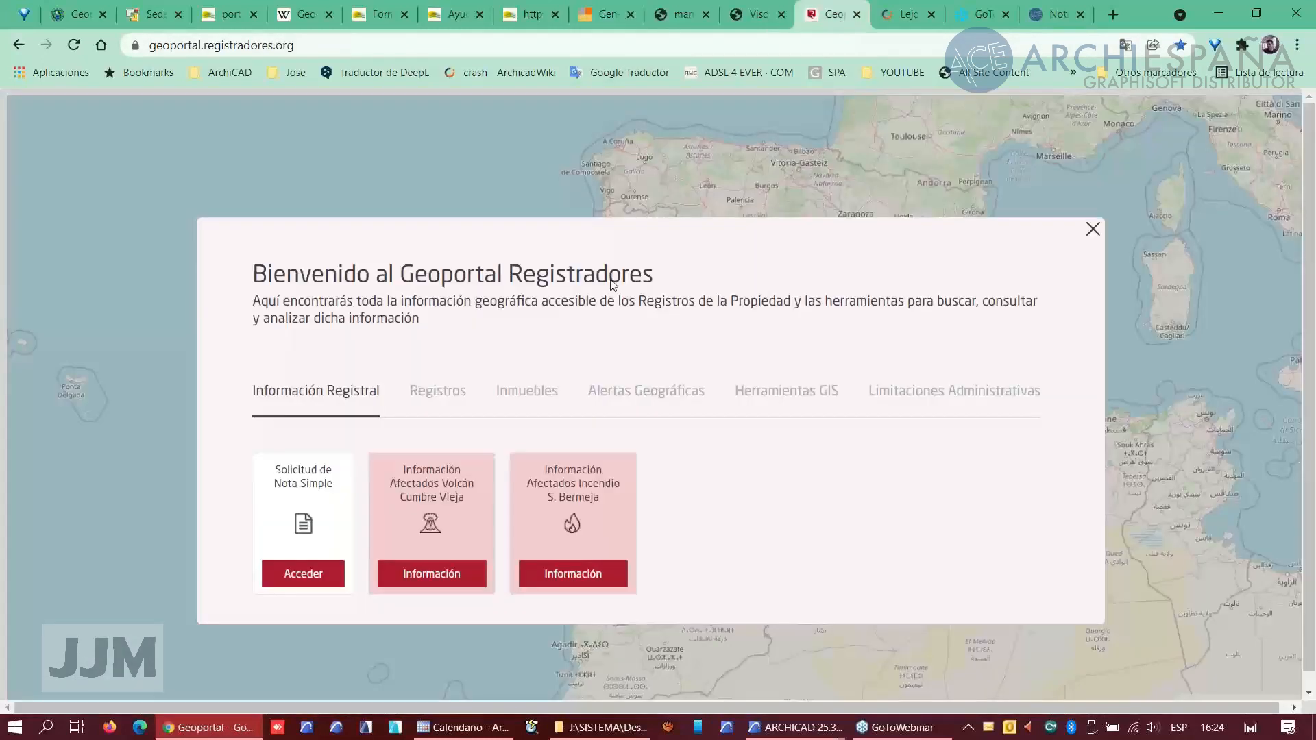
pyautogui.click(755, 25)
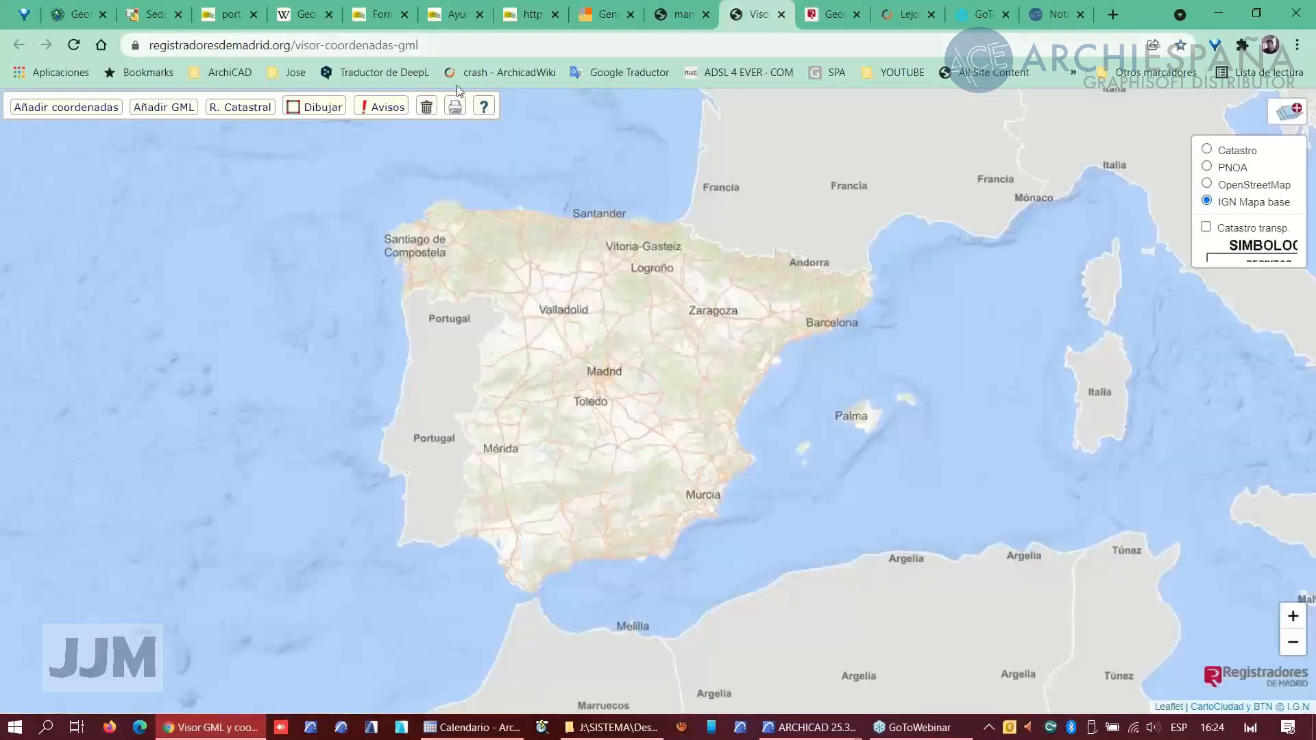
pyautogui.click(604, 20)
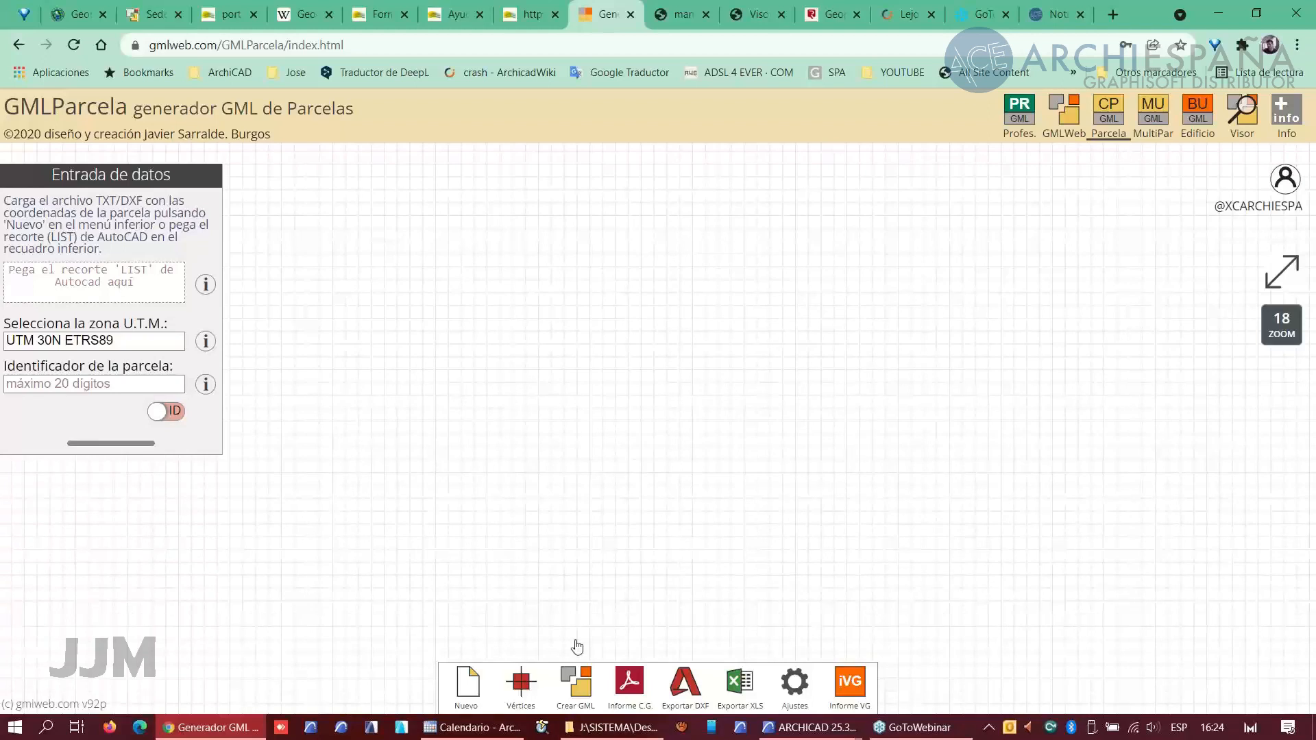
# - Return to the PARCELA project, open the coordenadas schedule and review its scheme definitions
pyautogui.moveTo(612, 733)
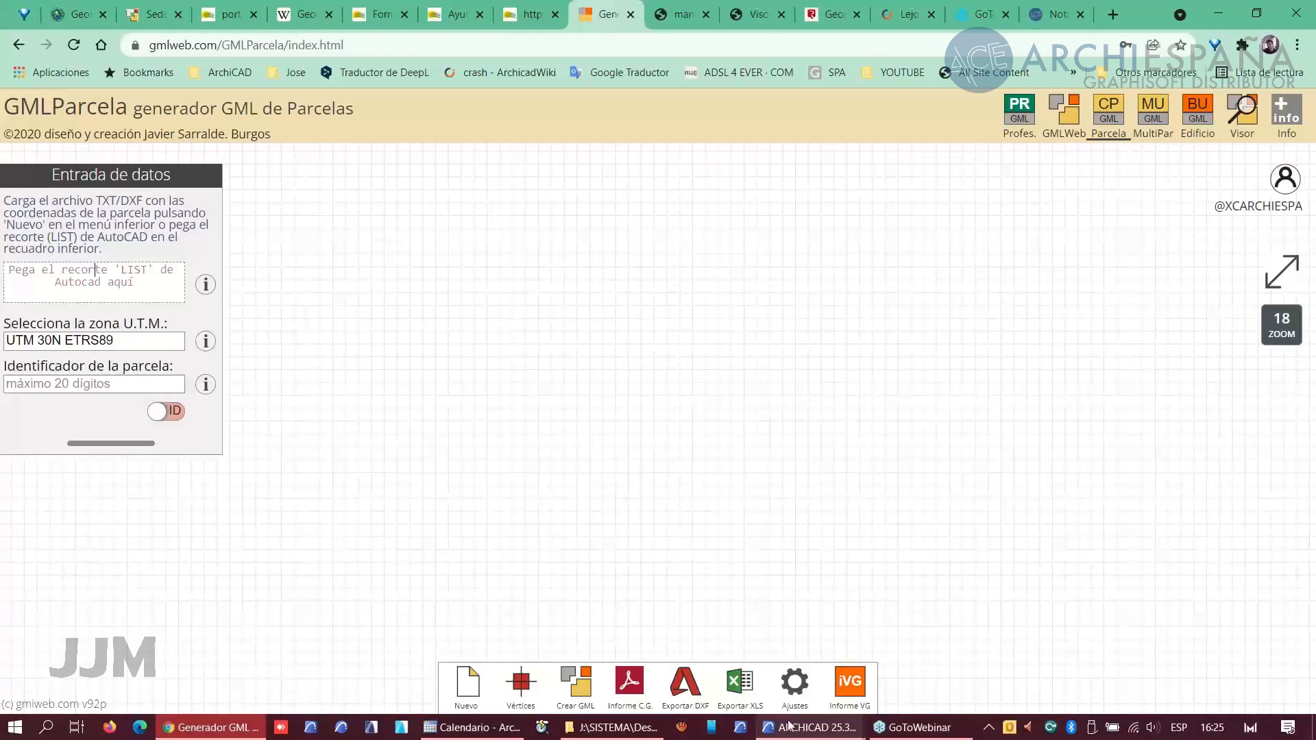
pyautogui.moveTo(790, 725)
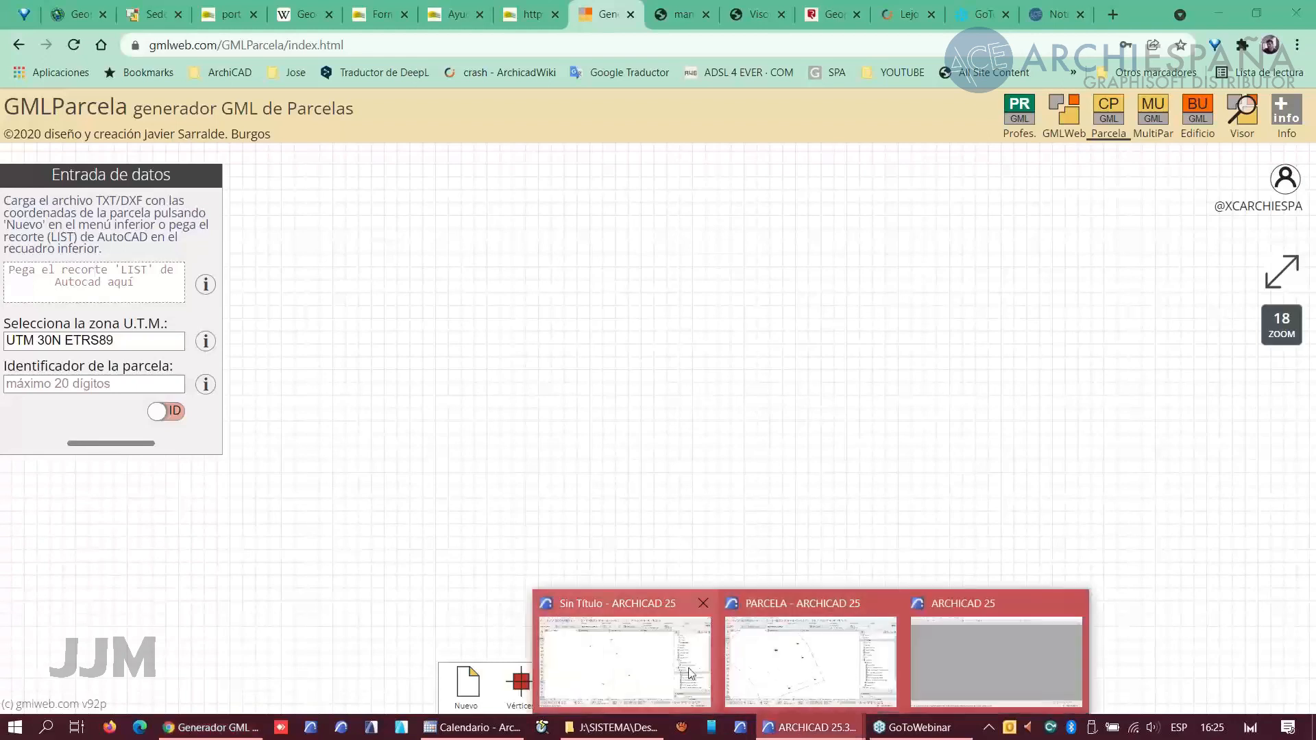
pyautogui.click(809, 661)
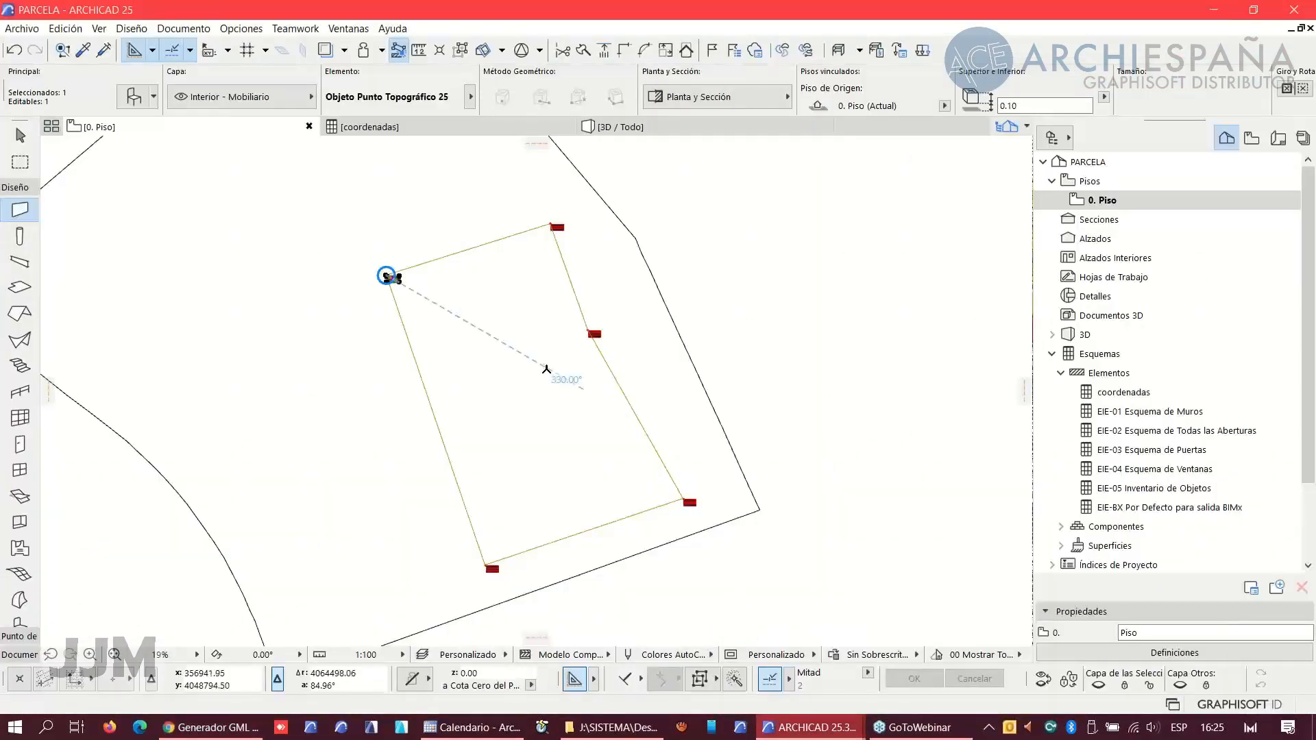
pyautogui.press('Escape')
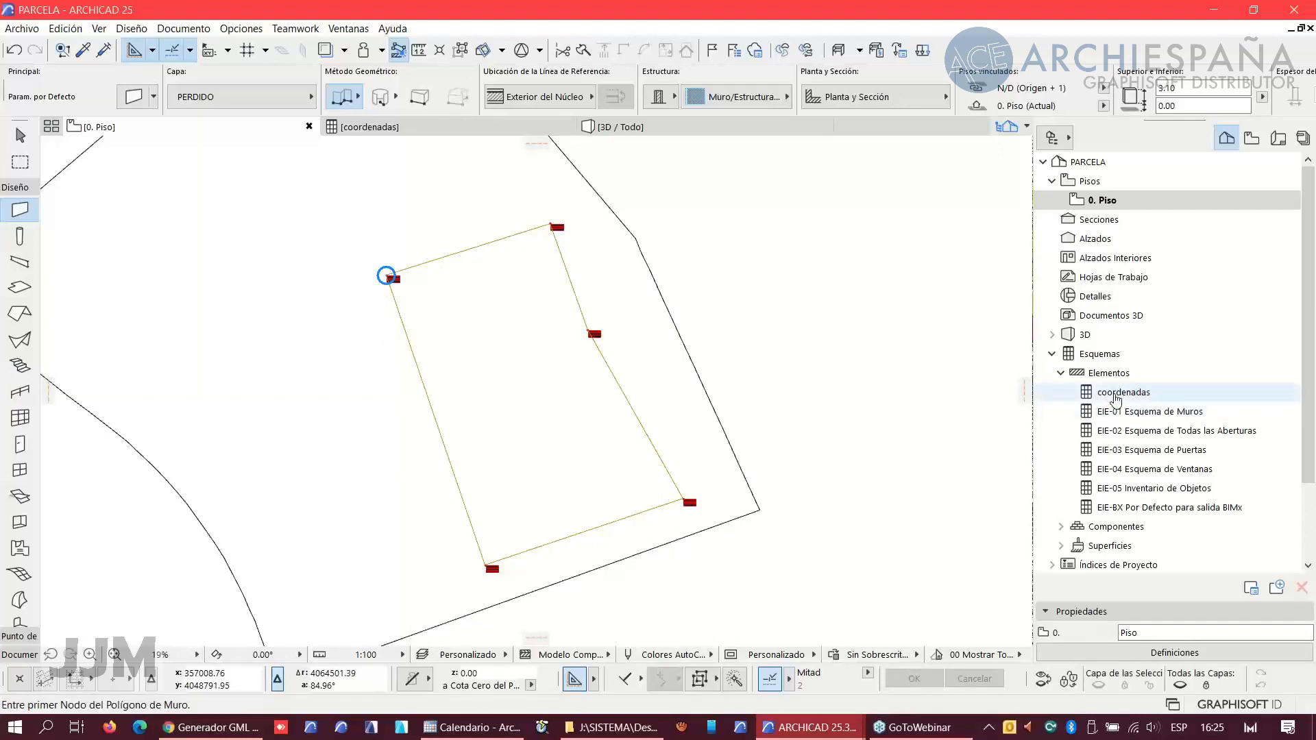
pyautogui.doubleClick(1117, 393)
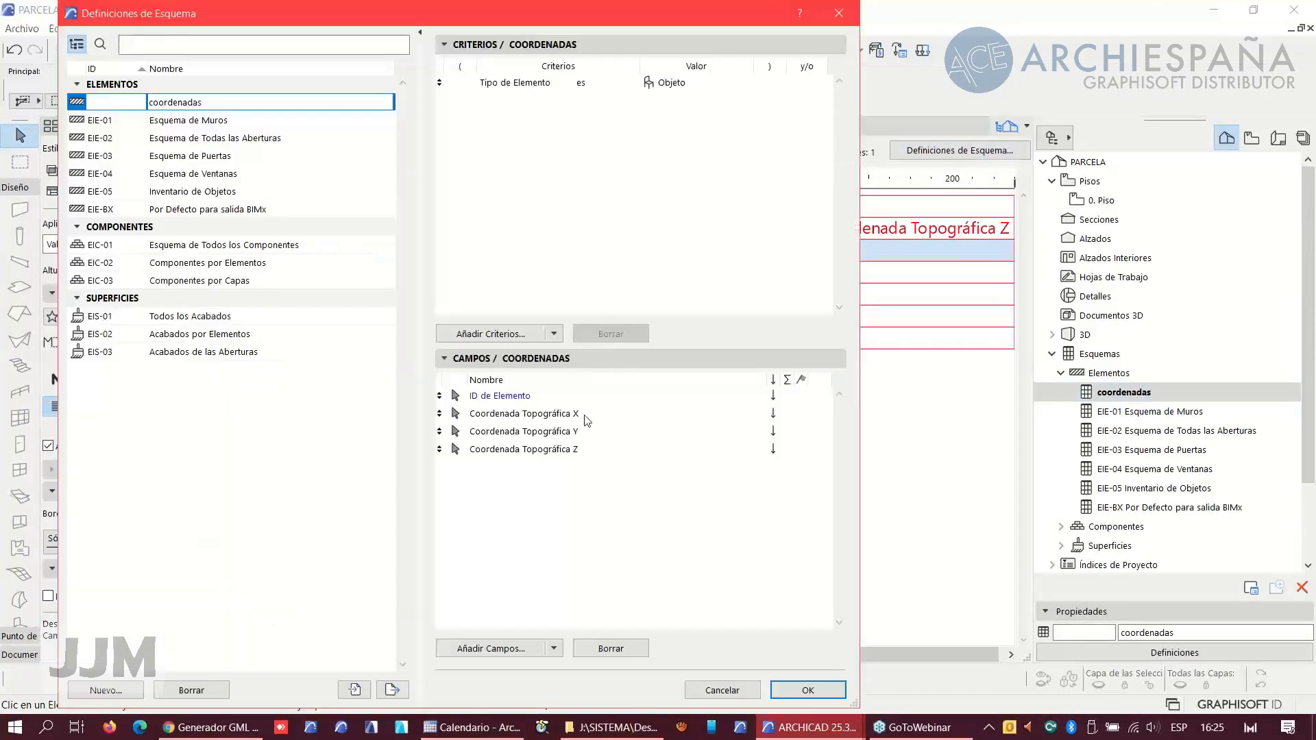
pyautogui.click(926, 151)
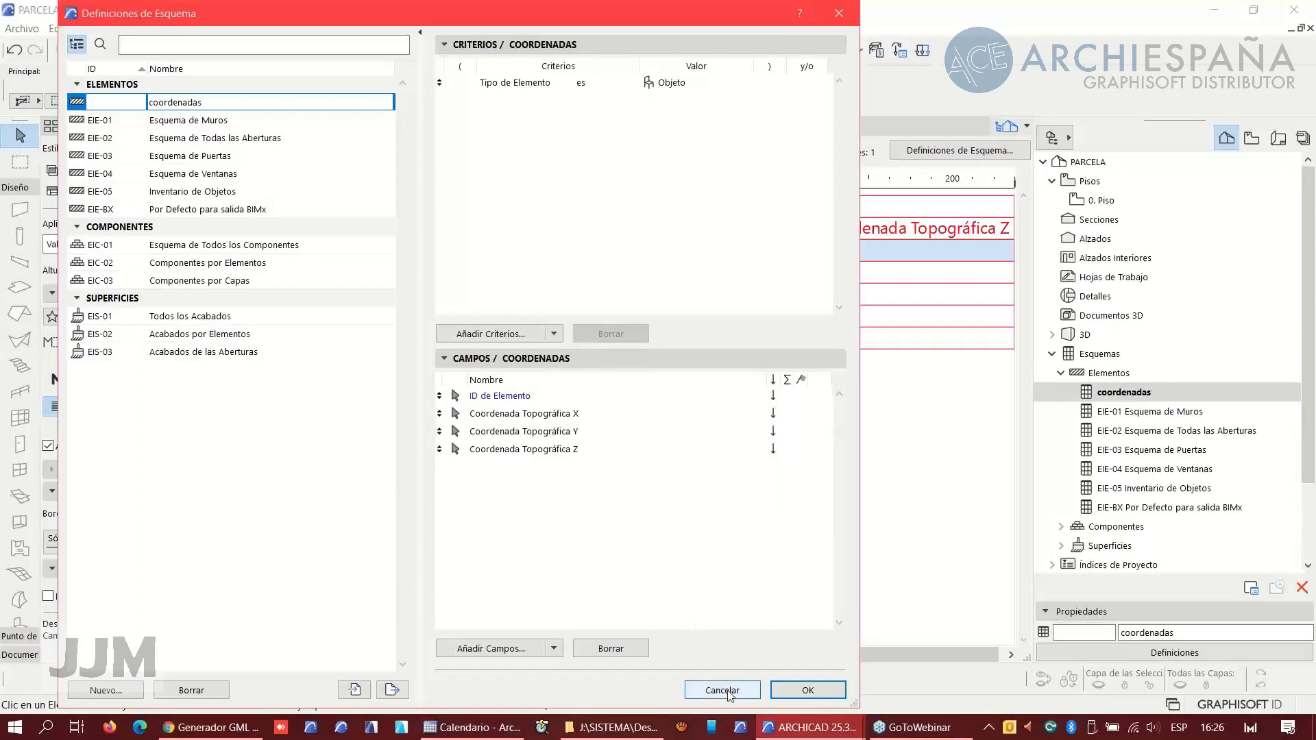
pyautogui.click(795, 690)
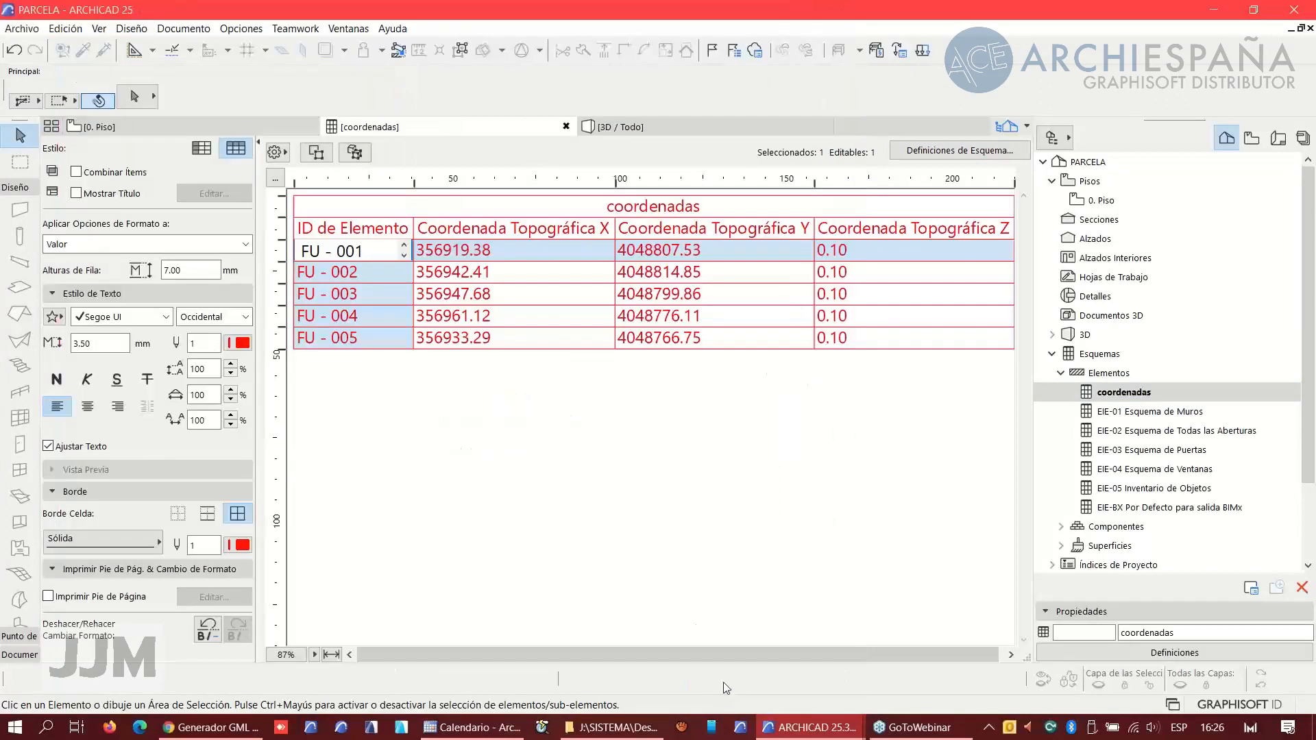
# - Save the coordenadas schedule as a tab-separated text file named coordenadas.txt
pyautogui.click(26, 31)
pyautogui.click(26, 29)
pyautogui.click(27, 29)
pyautogui.click(65, 152)
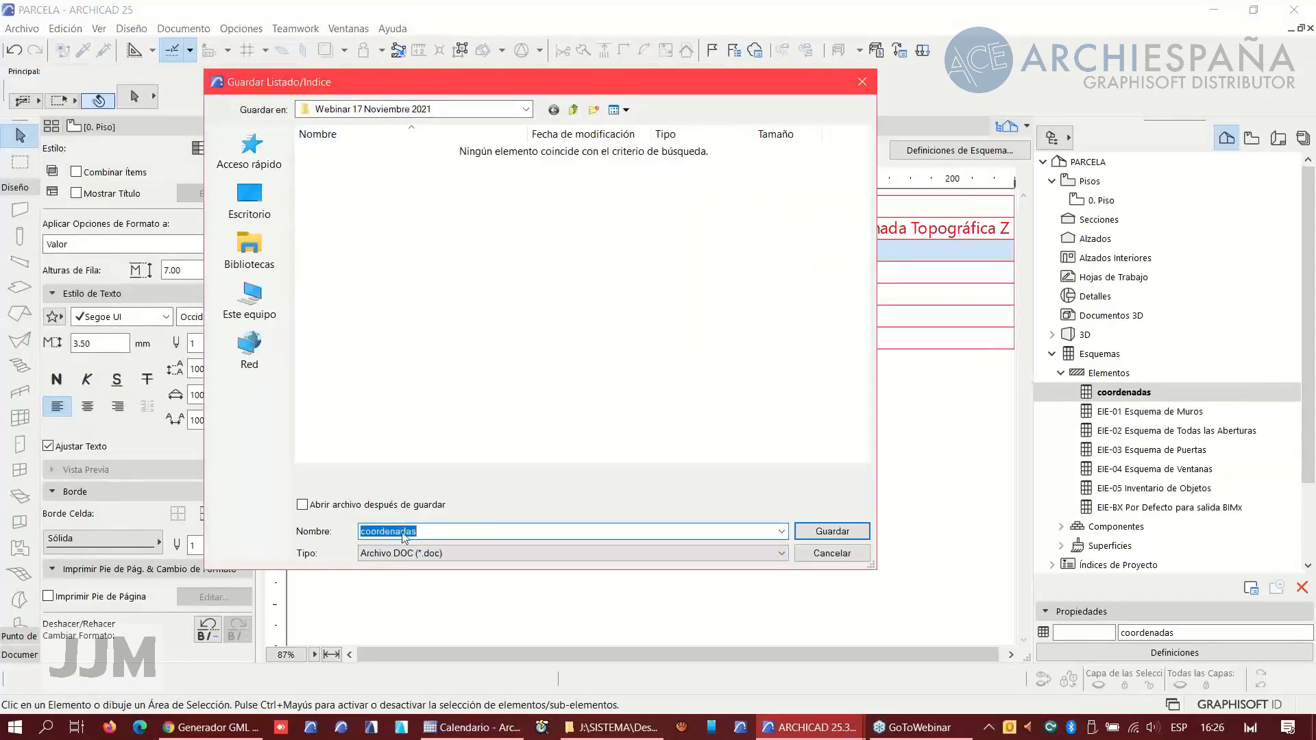
pyautogui.click(413, 554)
pyautogui.click(476, 601)
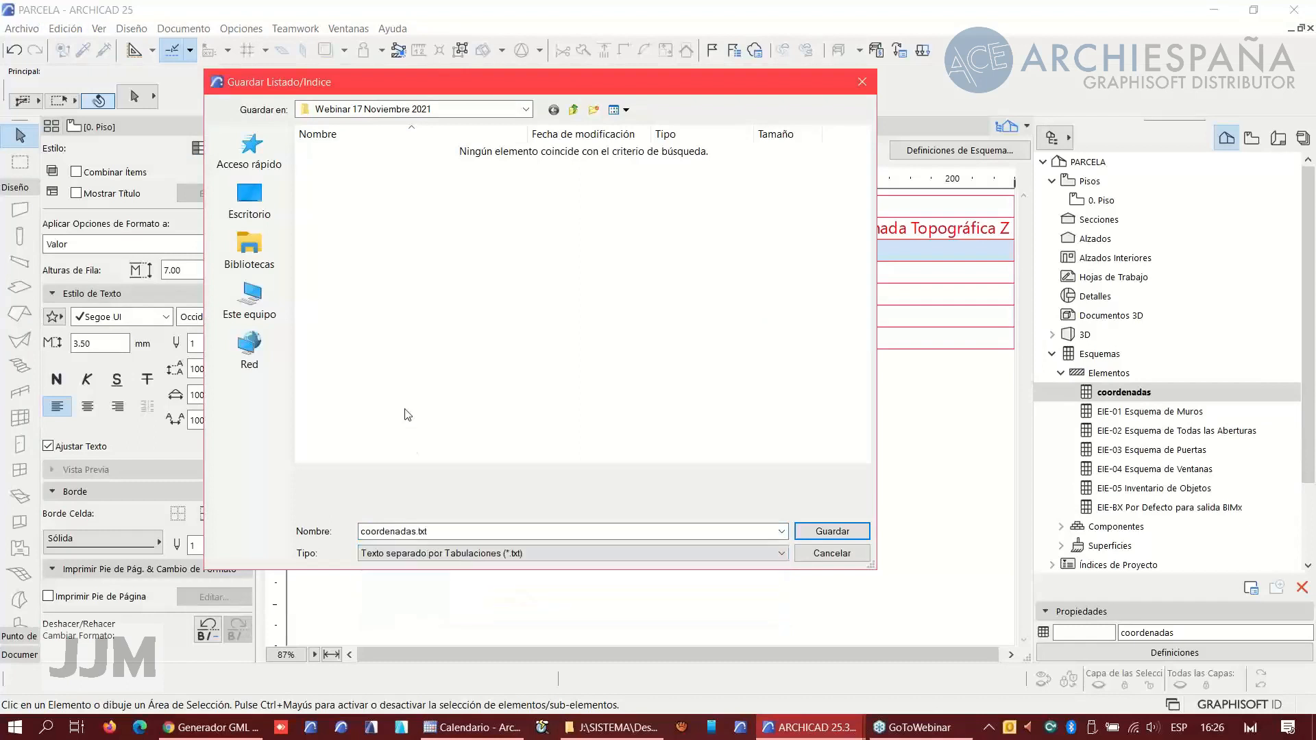
pyautogui.click(833, 534)
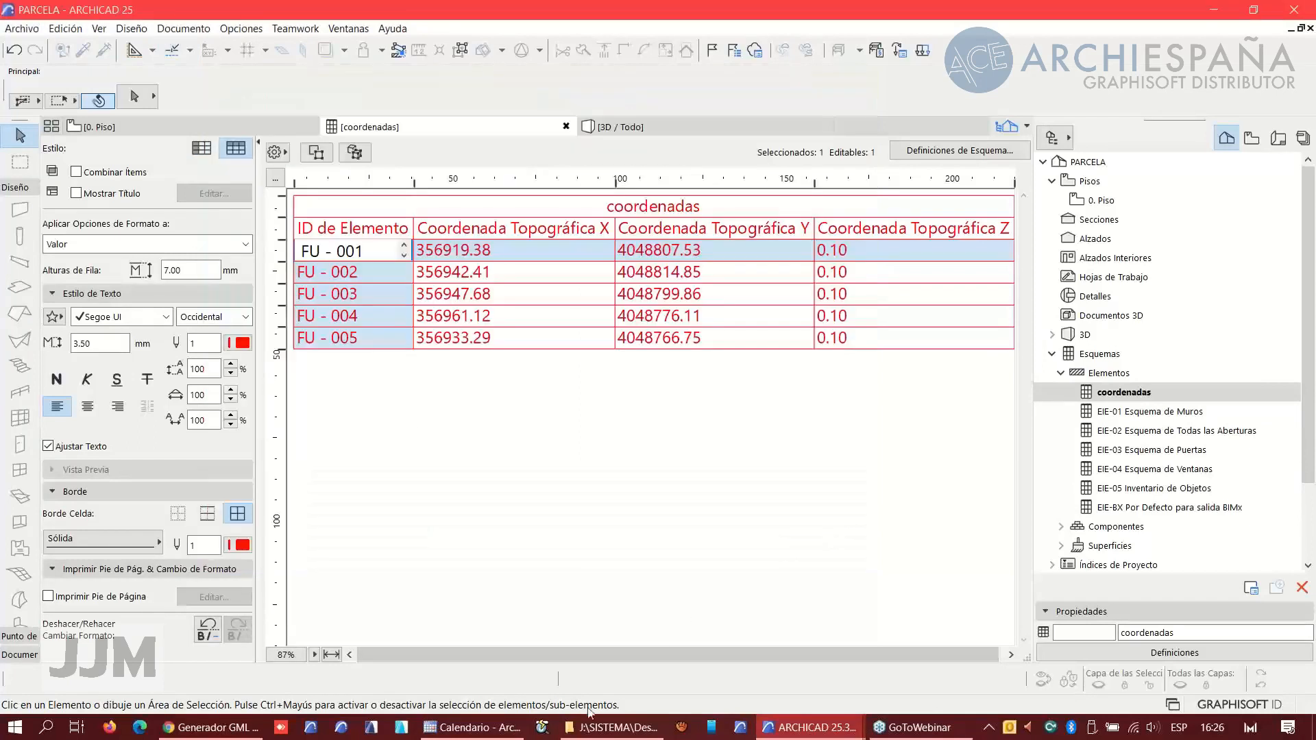
# - Open coordenadas.txt in Notepad and delete the title and header lines and the point IDs of the first two rows
pyautogui.click(610, 727)
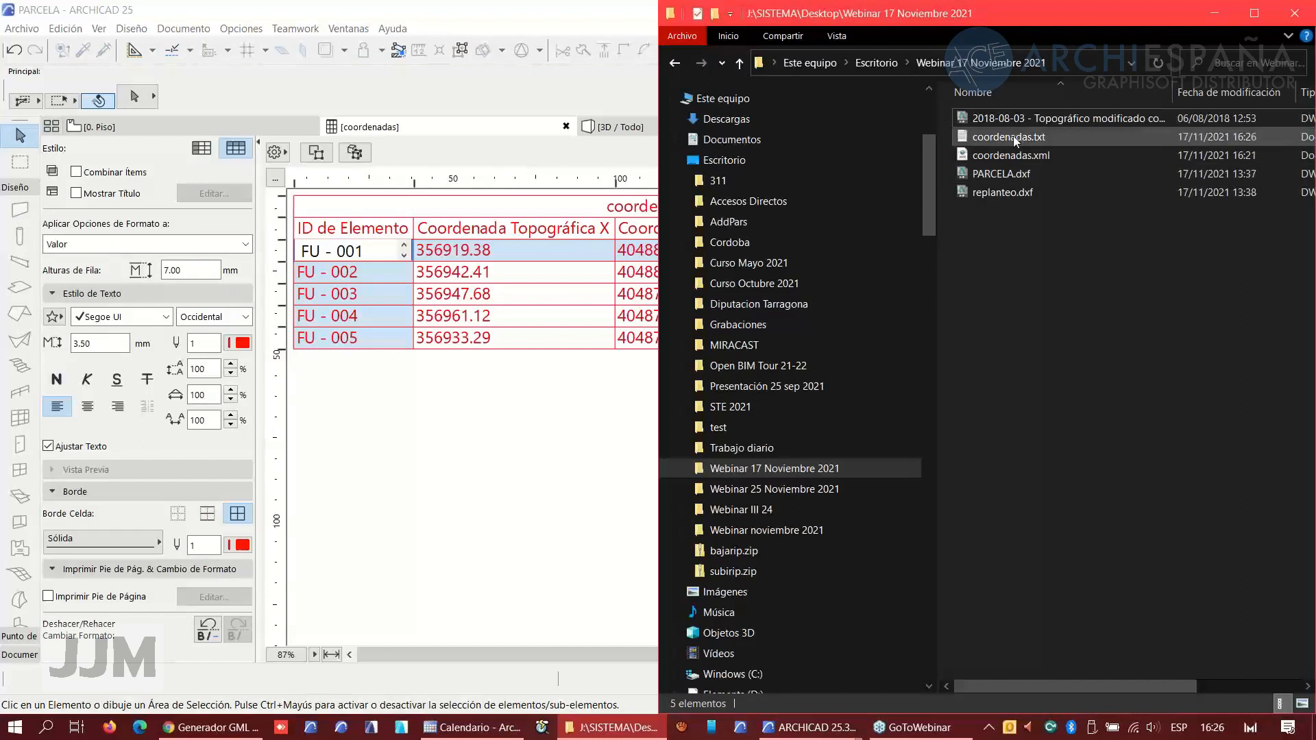
pyautogui.doubleClick(1013, 136)
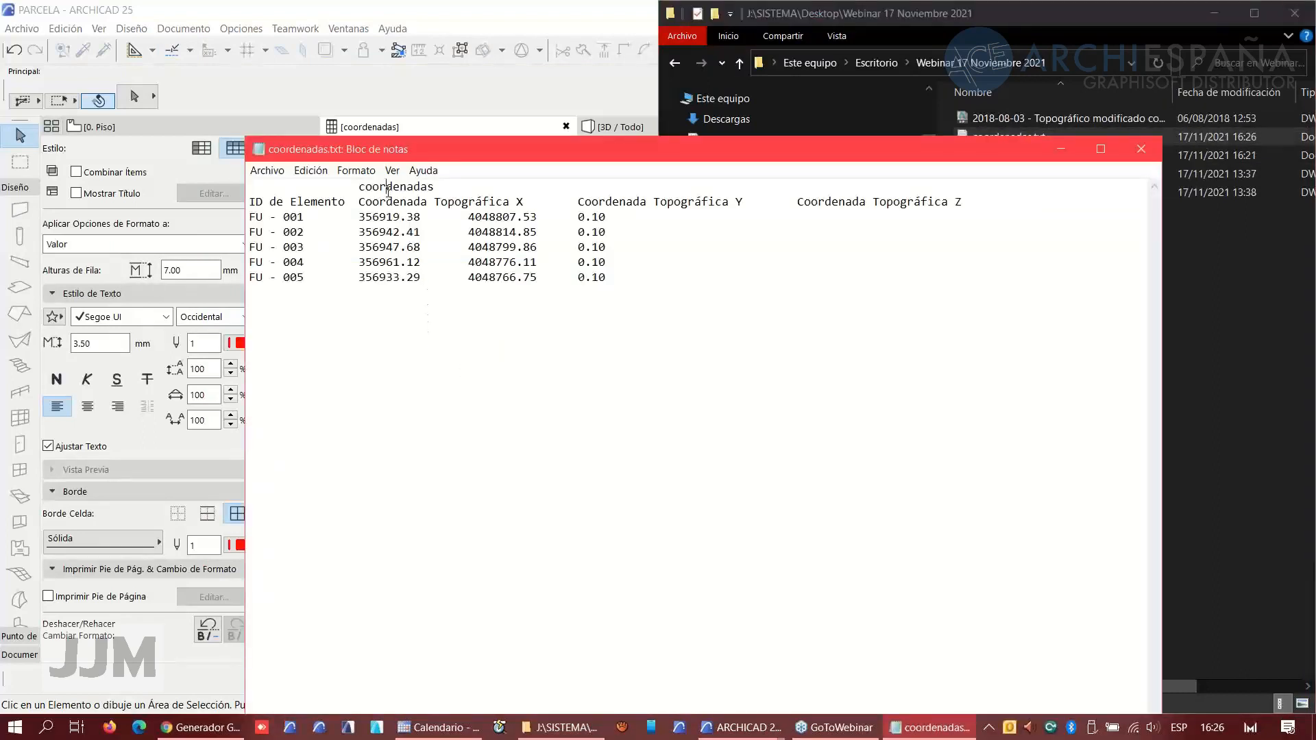
pyautogui.moveTo(347, 185); pyautogui.dragTo(967, 203)
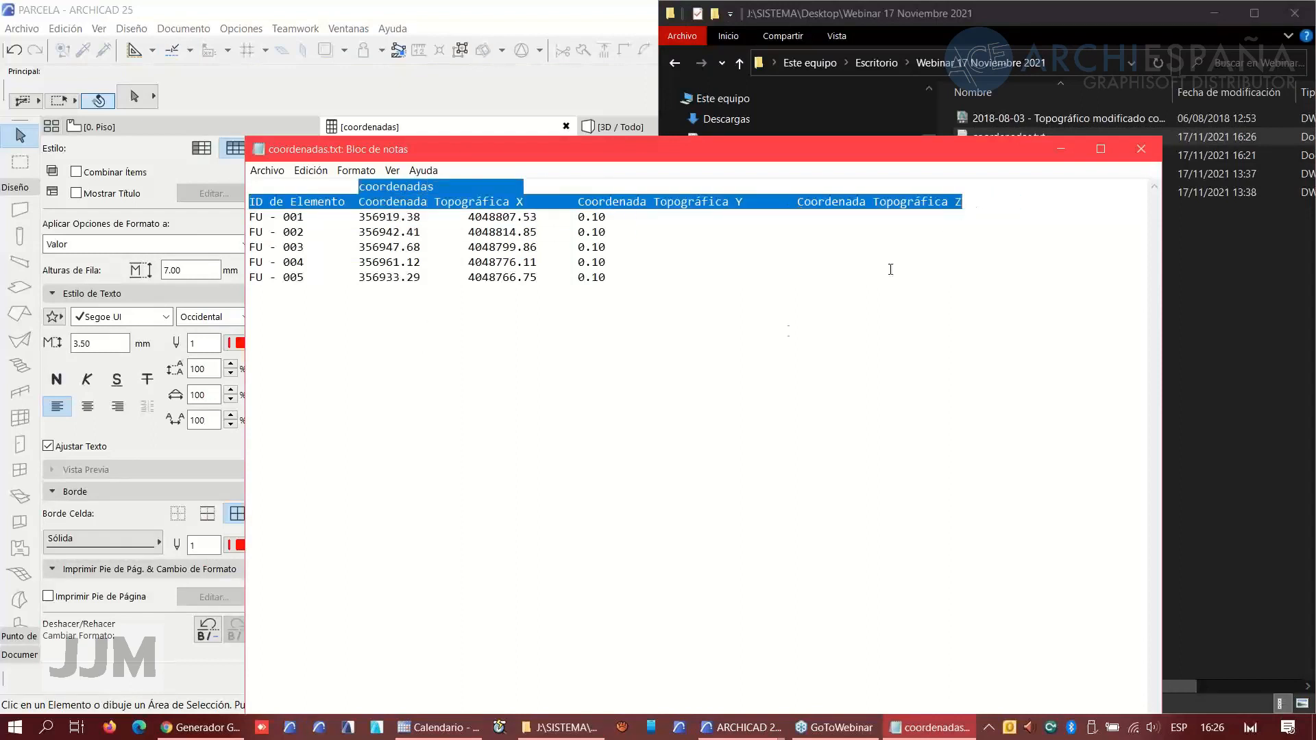
pyautogui.press('Delete')
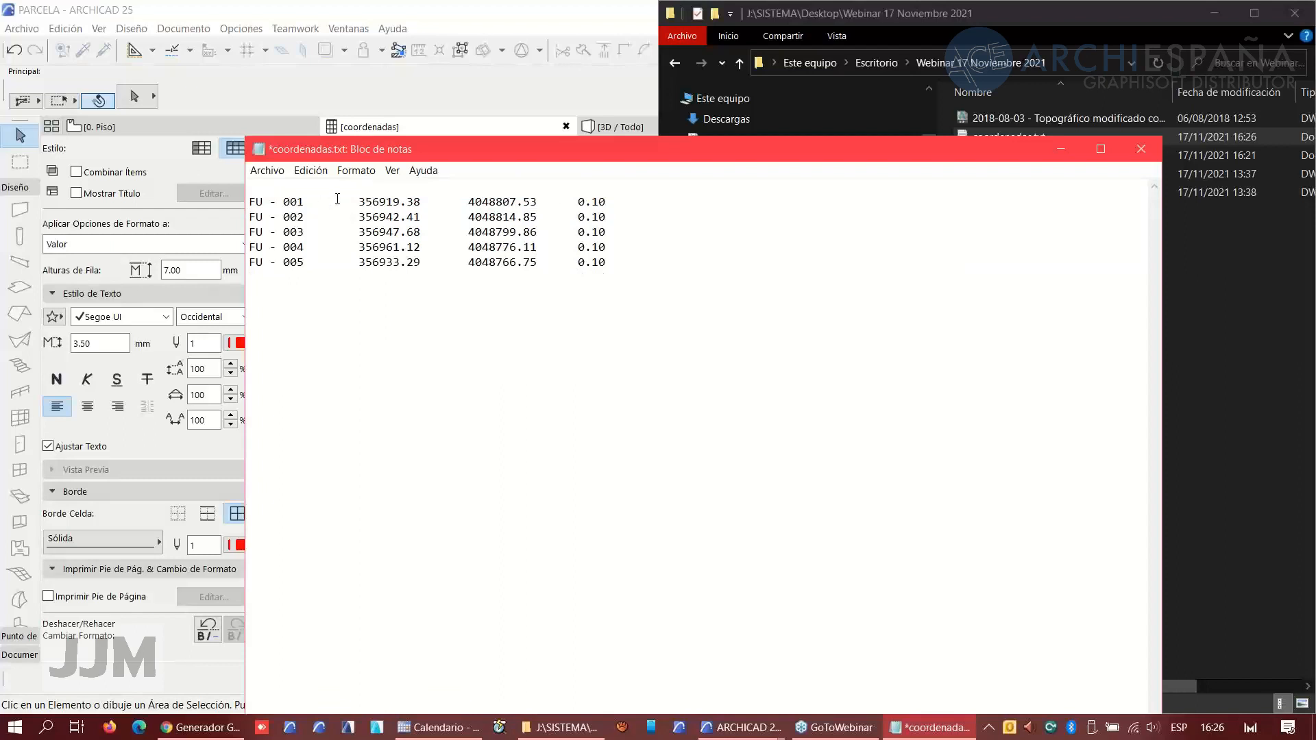
pyautogui.moveTo(339, 201); pyautogui.dragTo(236, 201)
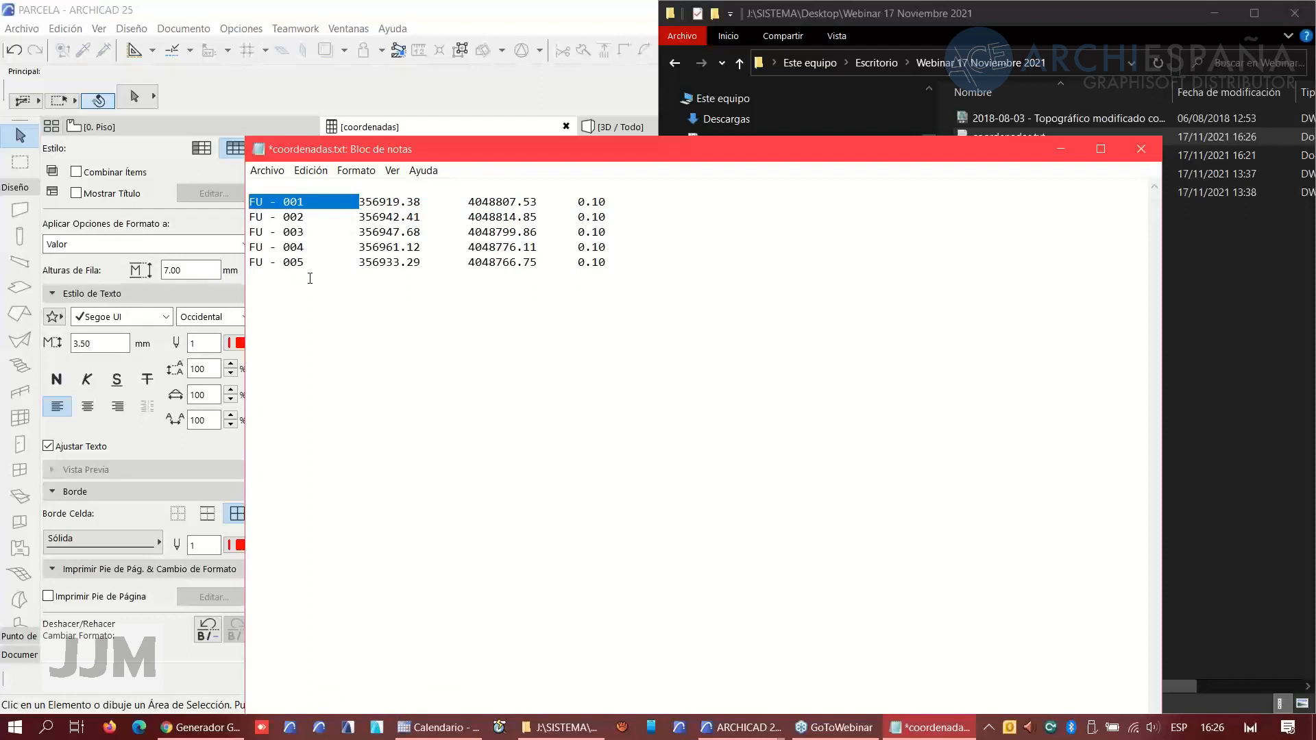
pyautogui.press('Delete')
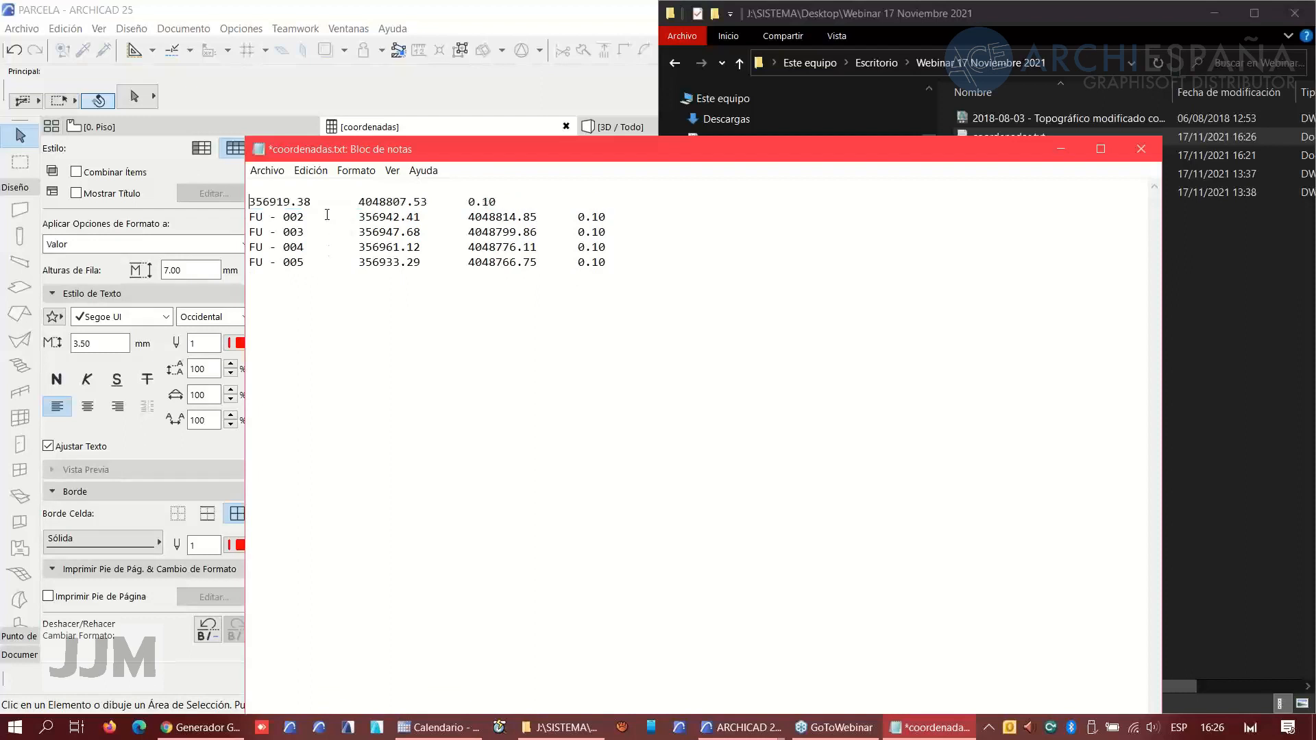
pyautogui.moveTo(305, 217); pyautogui.dragTo(249, 217)
pyautogui.press('Delete')
pyautogui.press('Delete')
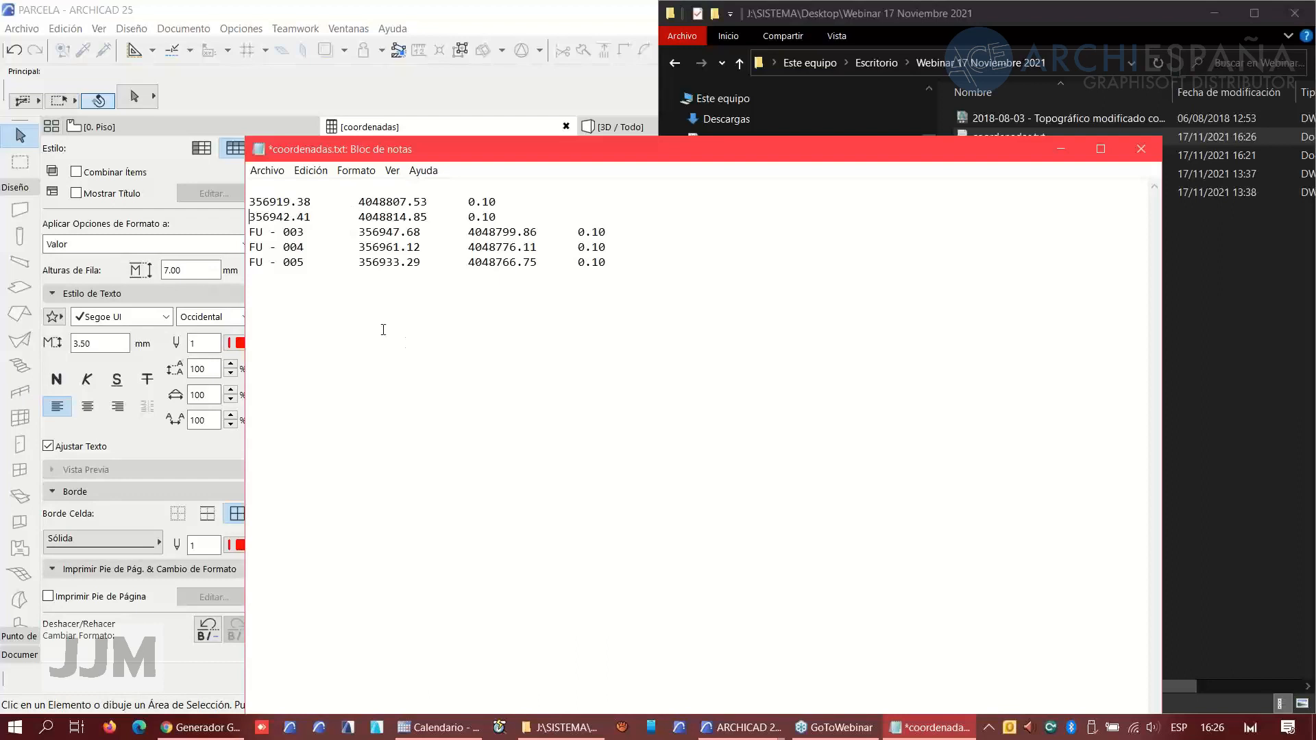
pyautogui.moveTo(400, 231); pyautogui.dragTo(407, 233)
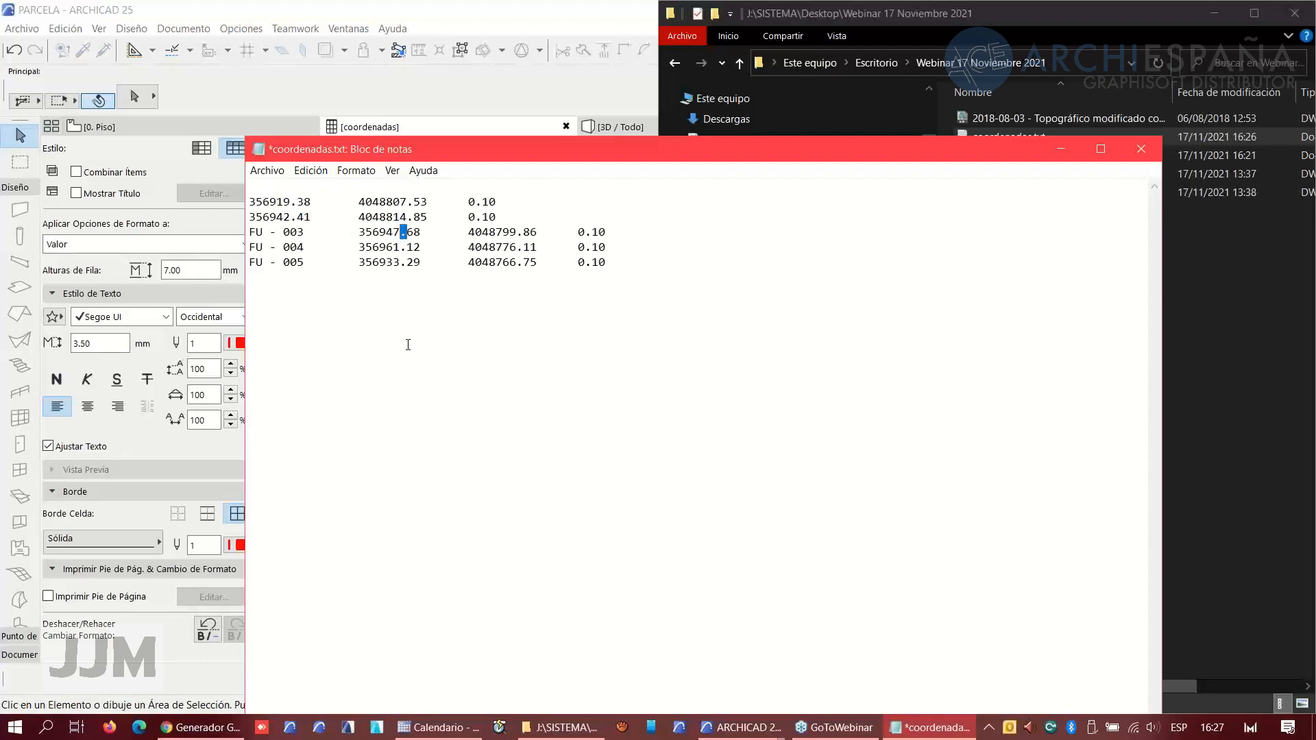
pyautogui.click(407, 265)
pyautogui.moveTo(407, 266); pyautogui.dragTo(400, 269)
pyautogui.click(380, 263)
pyautogui.click(47, 729)
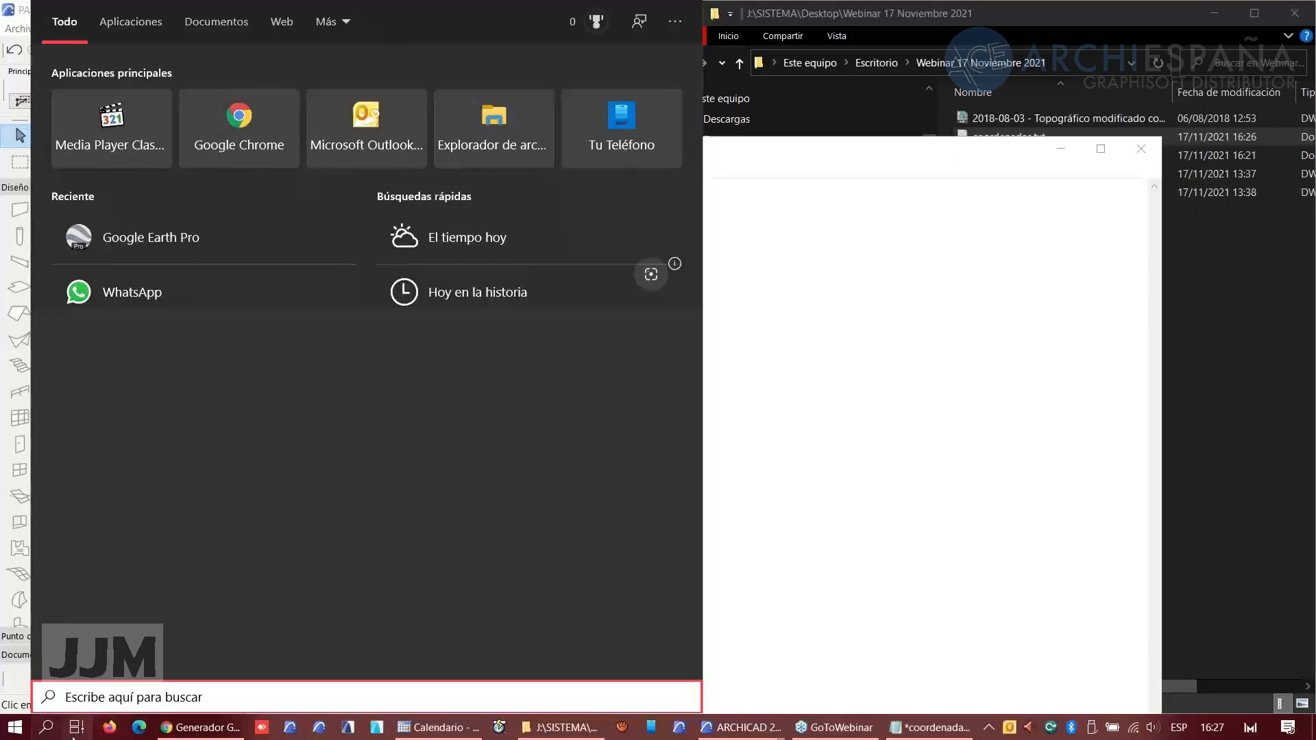
pyautogui.click(47, 728)
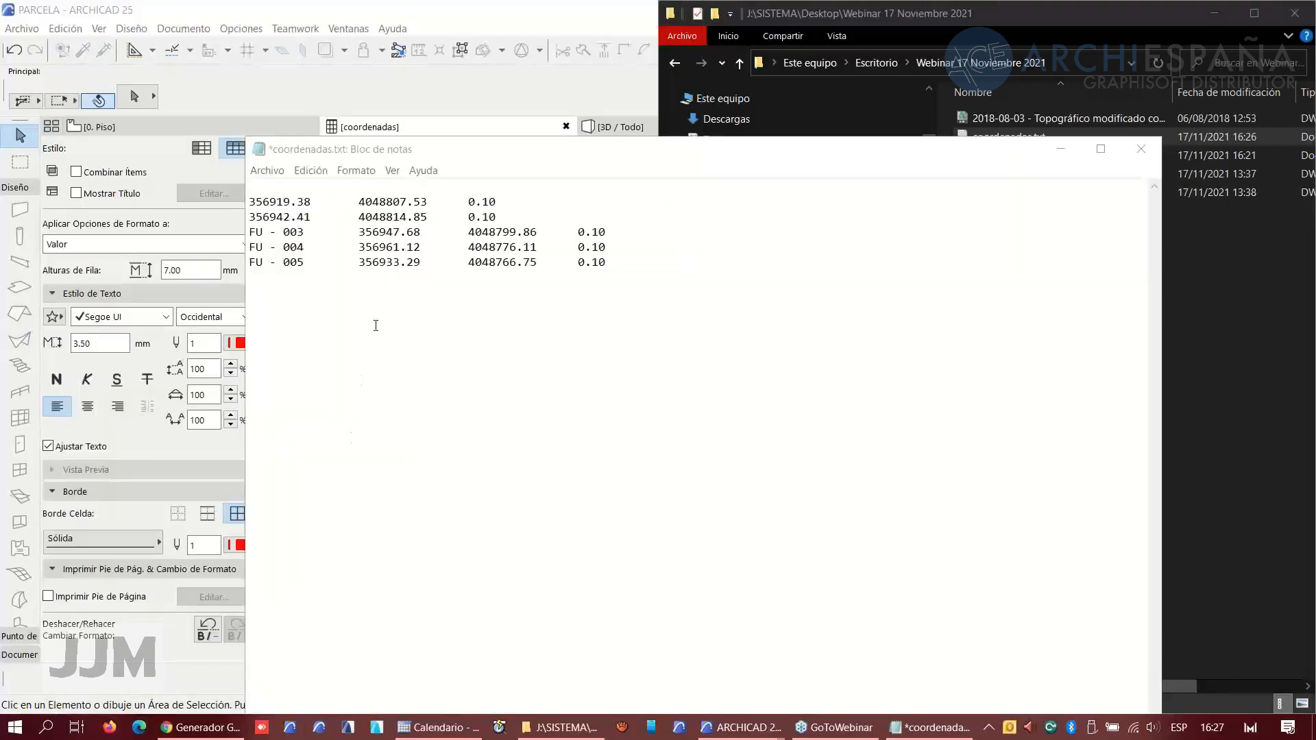
pyautogui.click(379, 232)
pyautogui.moveTo(407, 234); pyautogui.dragTo(402, 235)
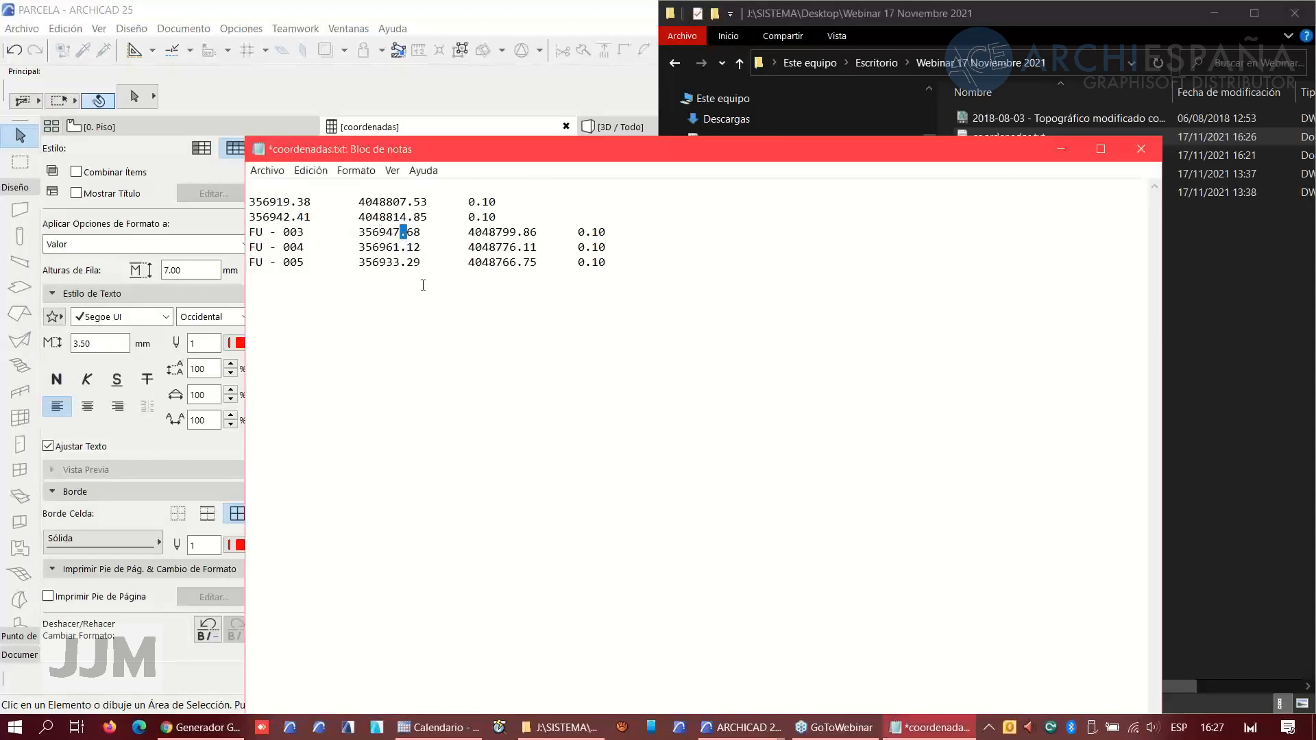
pyautogui.click(379, 231)
pyautogui.click(310, 171)
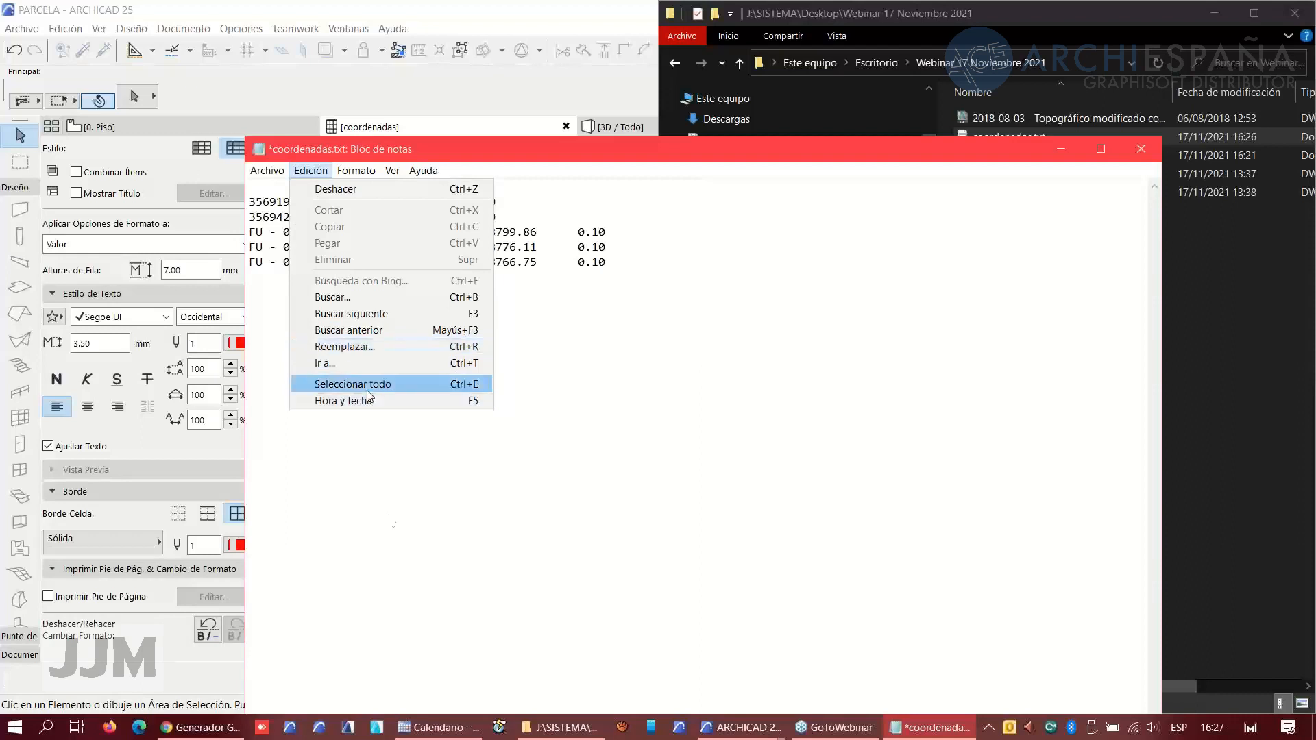
pyautogui.click(492, 485)
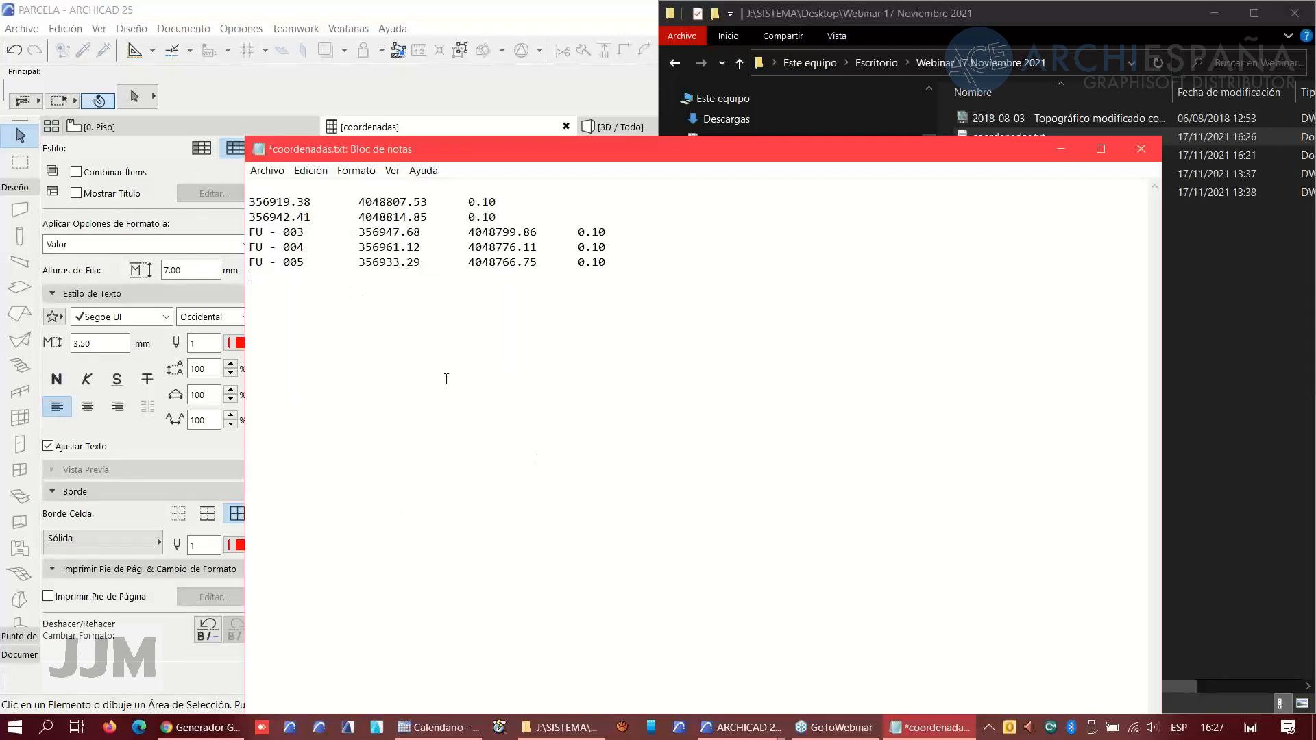
# - Switch back to the coordenadas schedule in the PARCELA project
pyautogui.moveTo(741, 734)
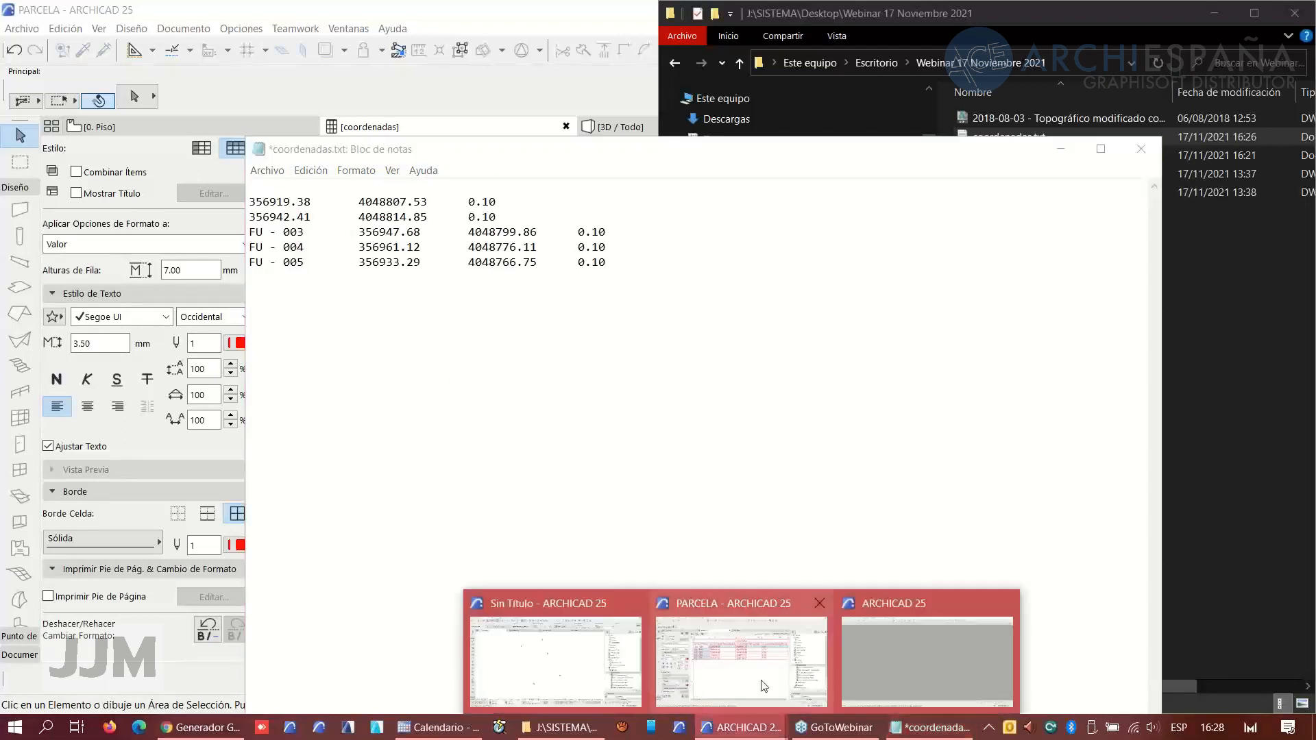
pyautogui.click(761, 678)
pyautogui.click(541, 450)
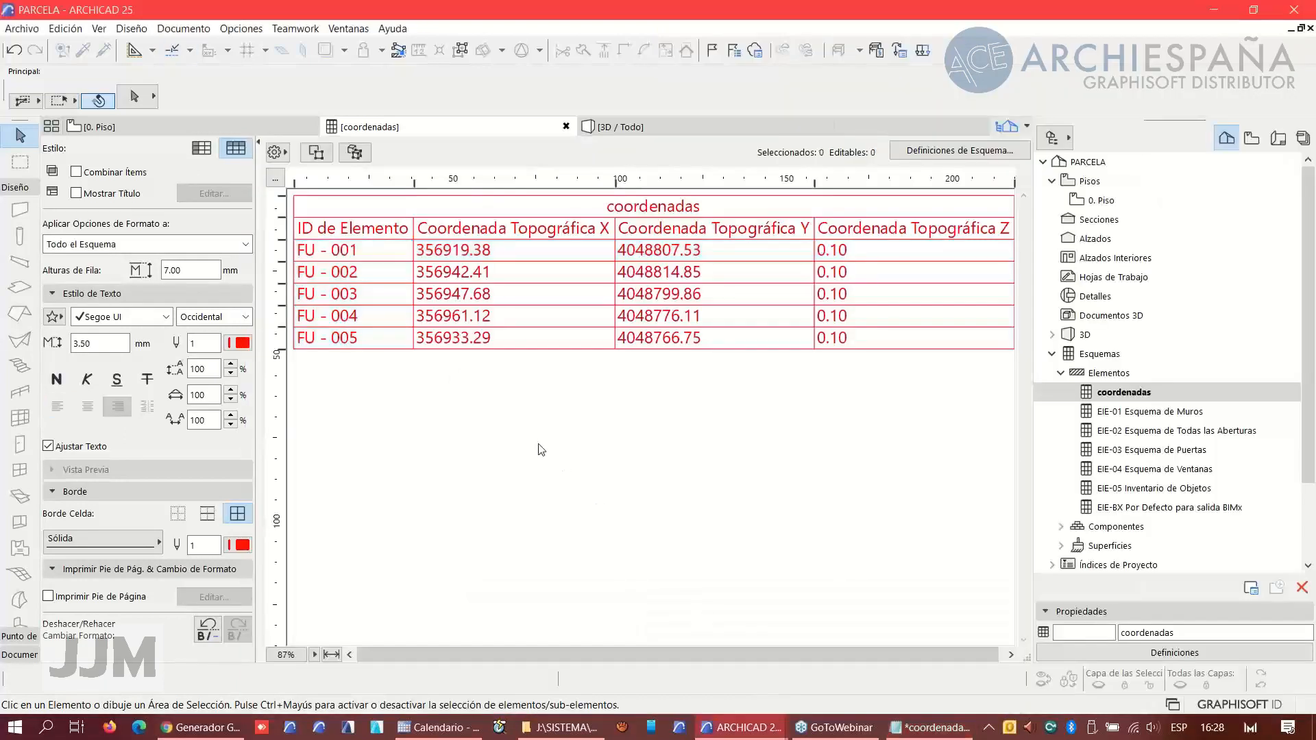
# - Open the coordenadas schedule definitions, move ID de Elemento to the last field and turn off sorting on the X, Y and Z coordinate fields
pyautogui.click(949, 151)
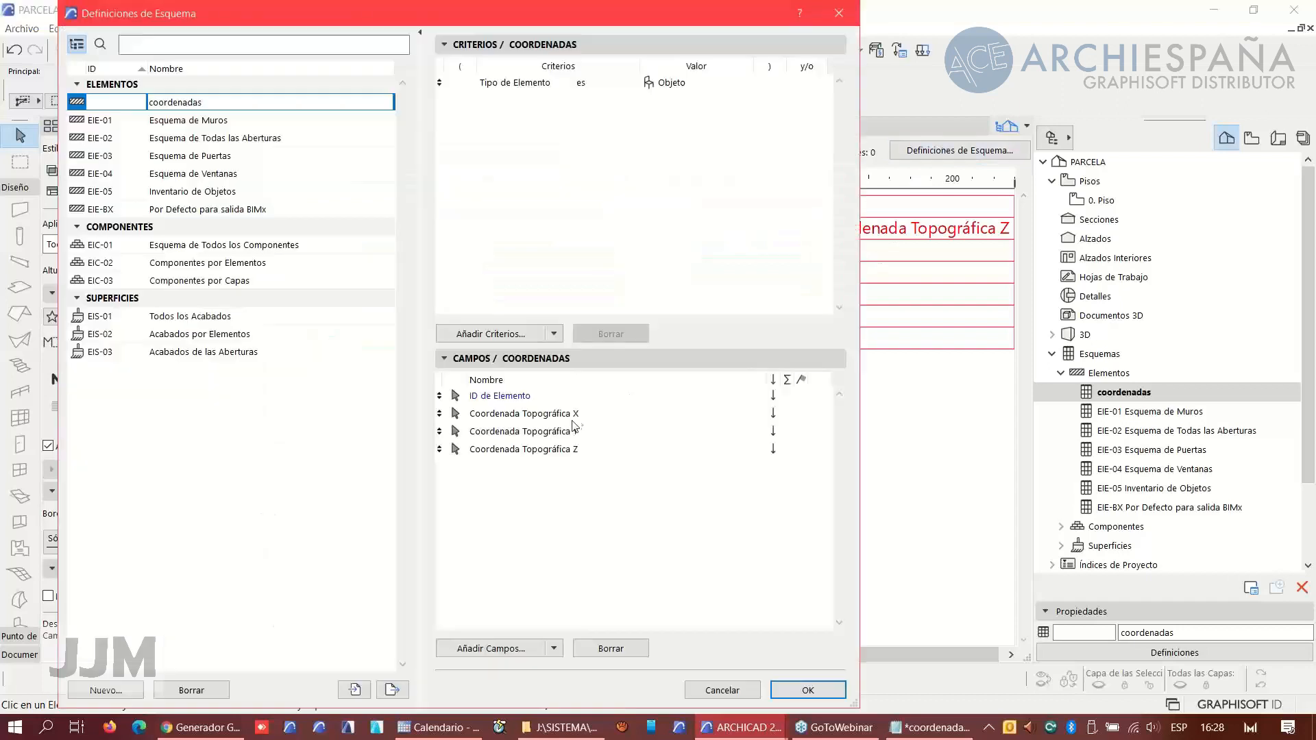
pyautogui.click(439, 396)
pyautogui.moveTo(440, 396); pyautogui.dragTo(451, 496)
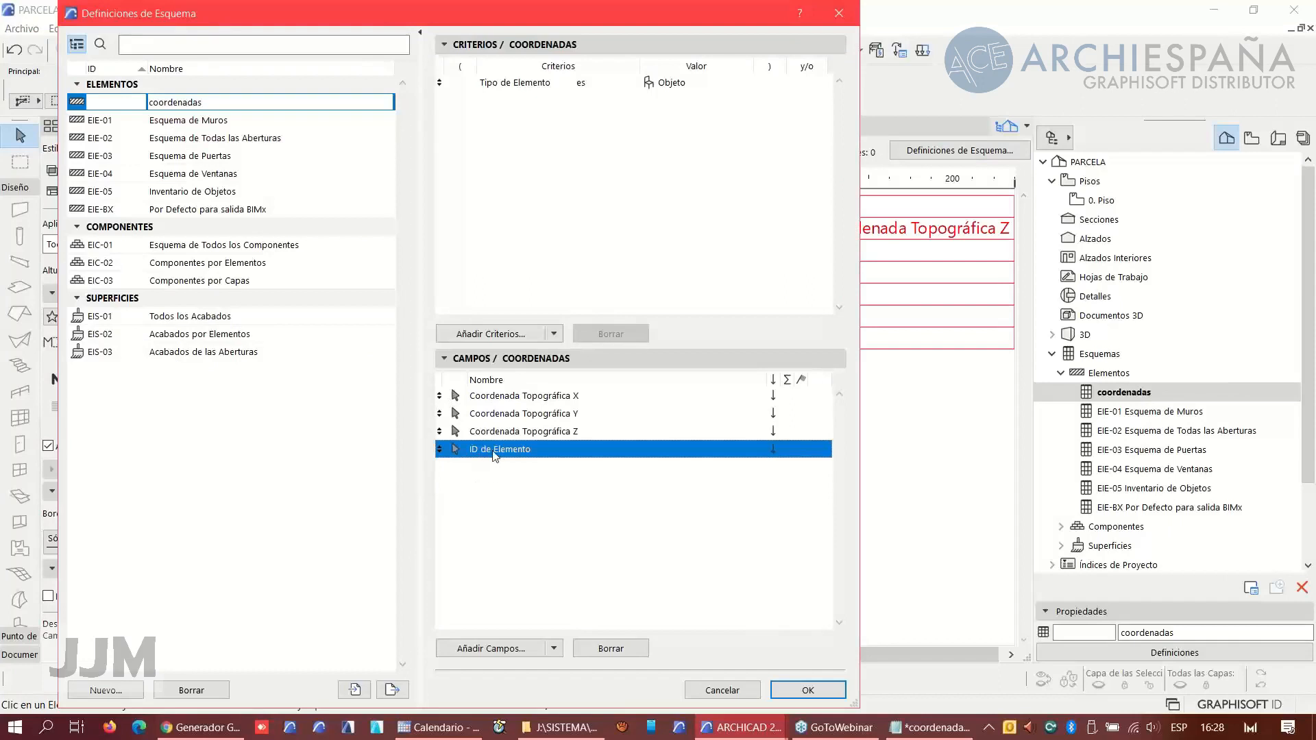
pyautogui.click(774, 396)
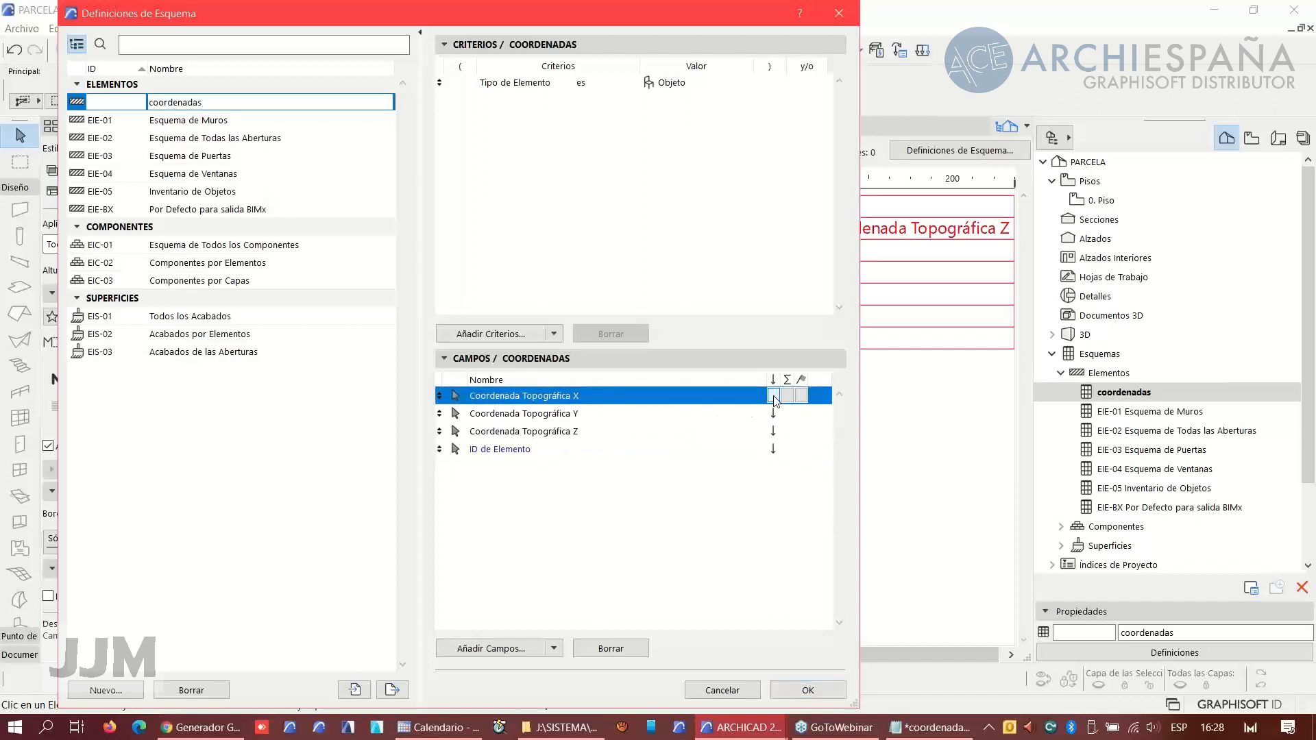
pyautogui.click(773, 414)
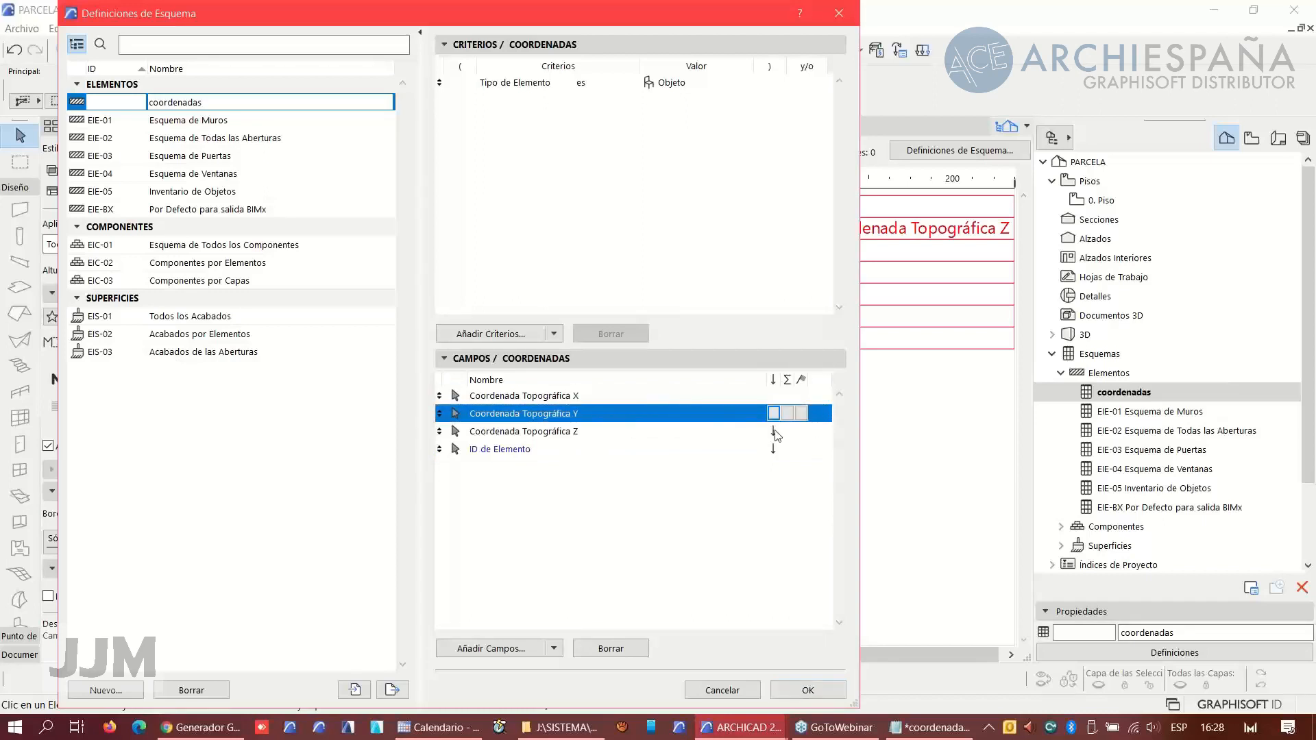
pyautogui.click(774, 433)
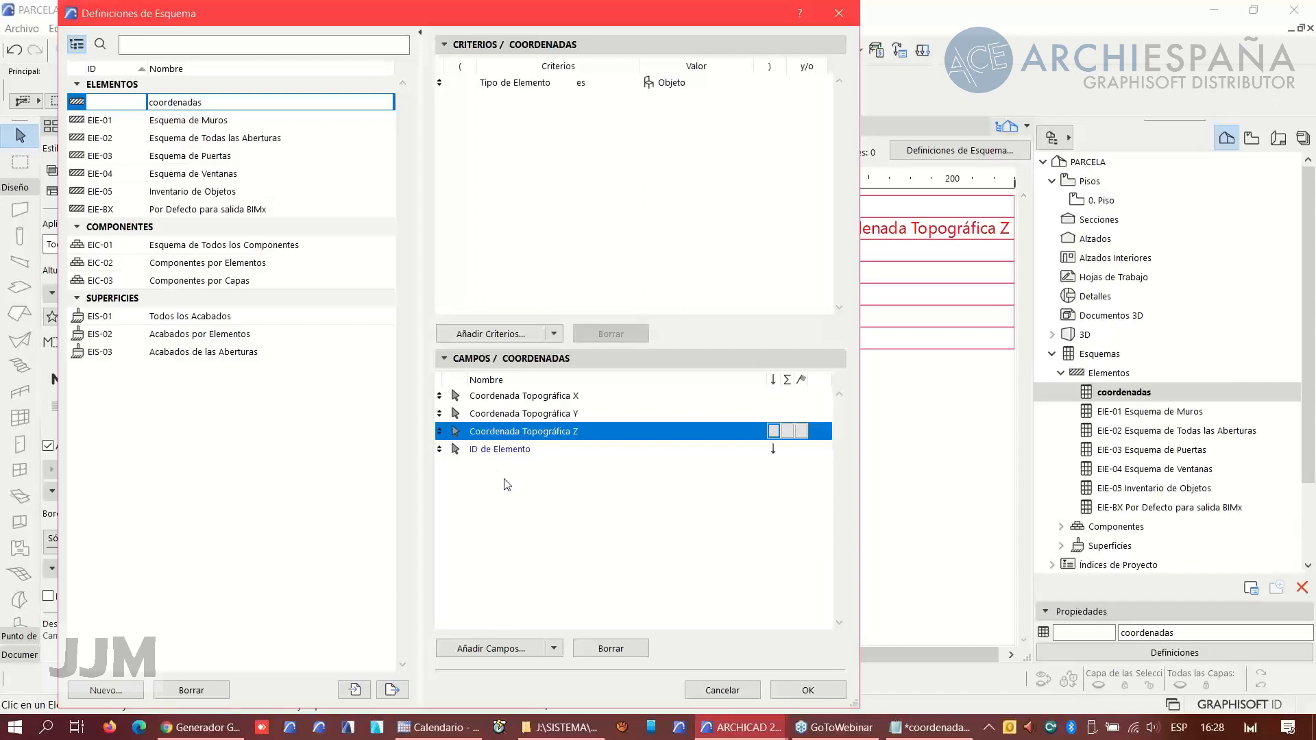
pyautogui.click(554, 649)
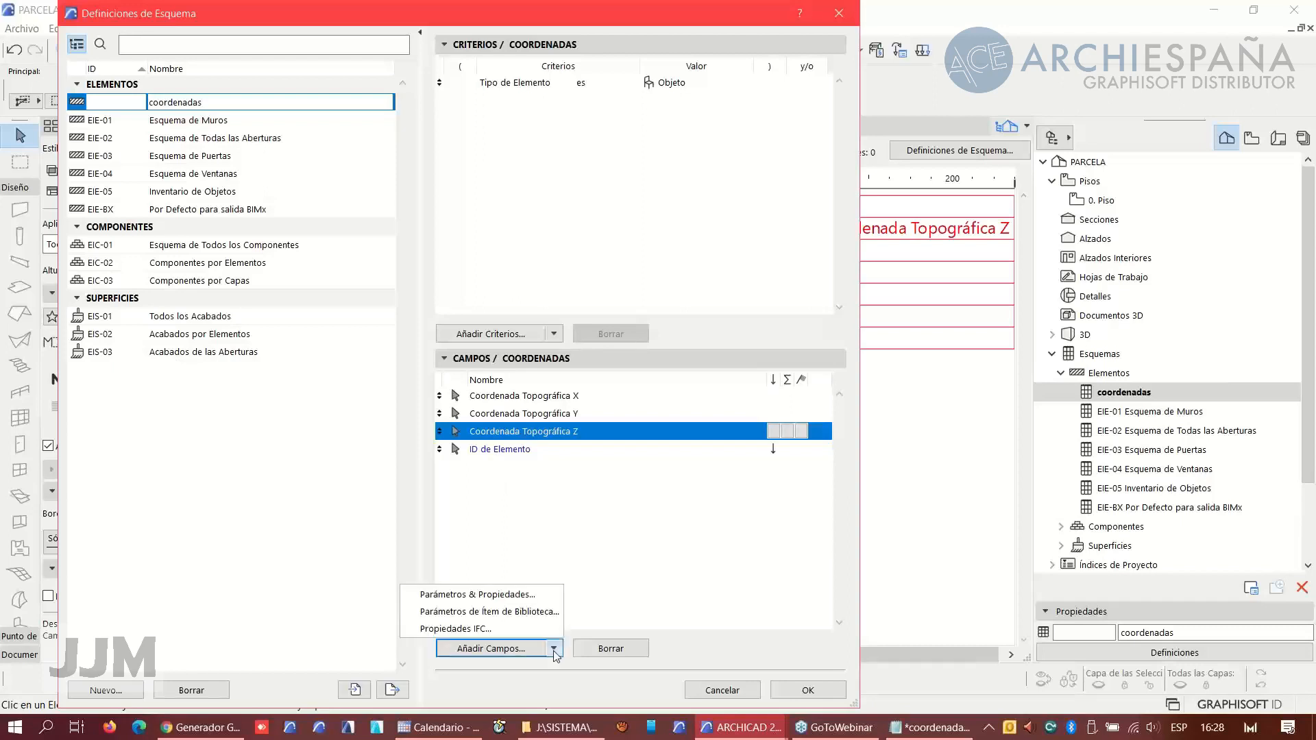
pyautogui.click(490, 613)
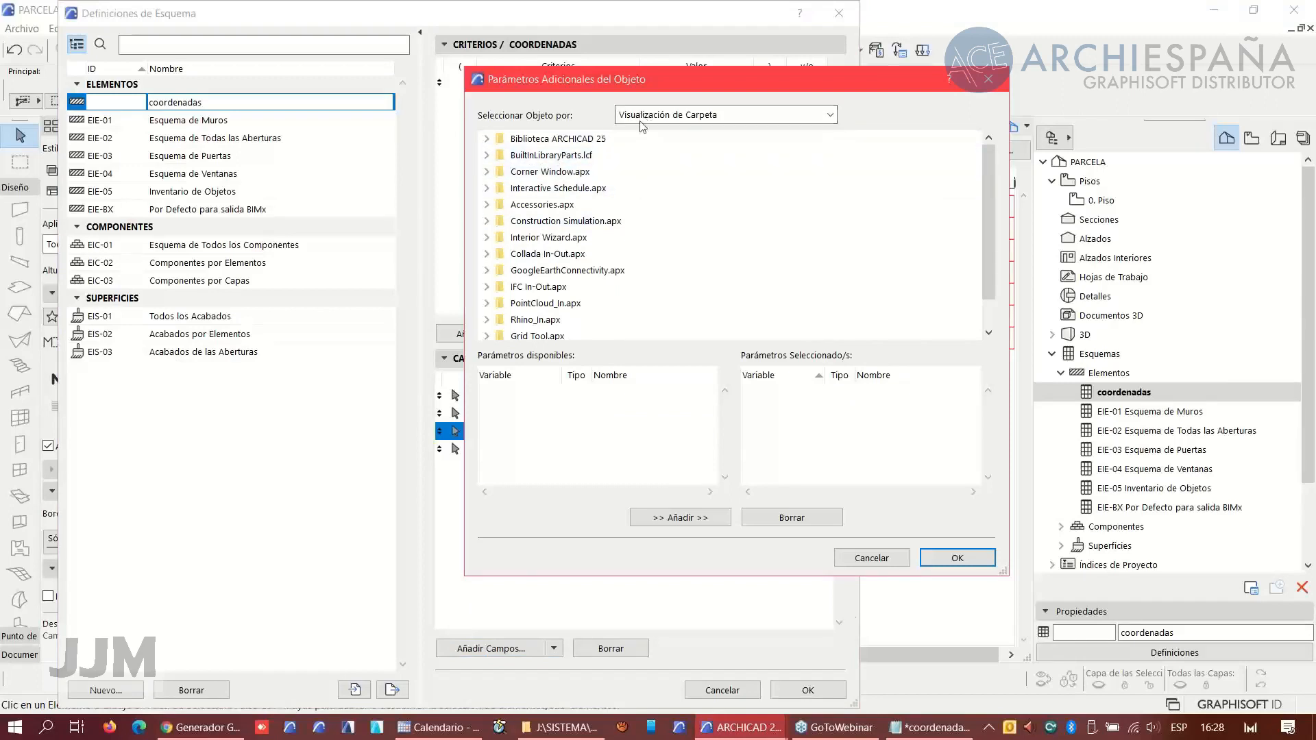
pyautogui.click(877, 561)
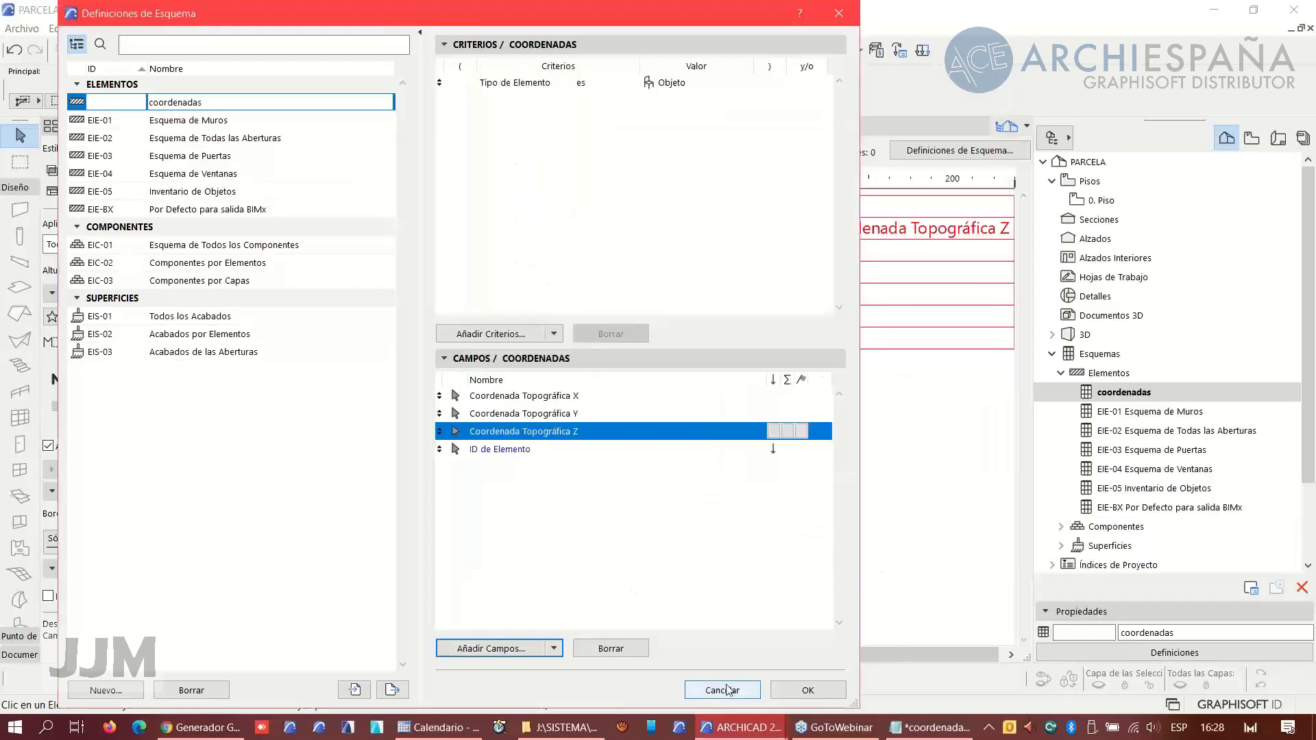
# - Apply the schedule definition changes, switch to the floor plan and select the first survey point object
pyautogui.click(792, 694)
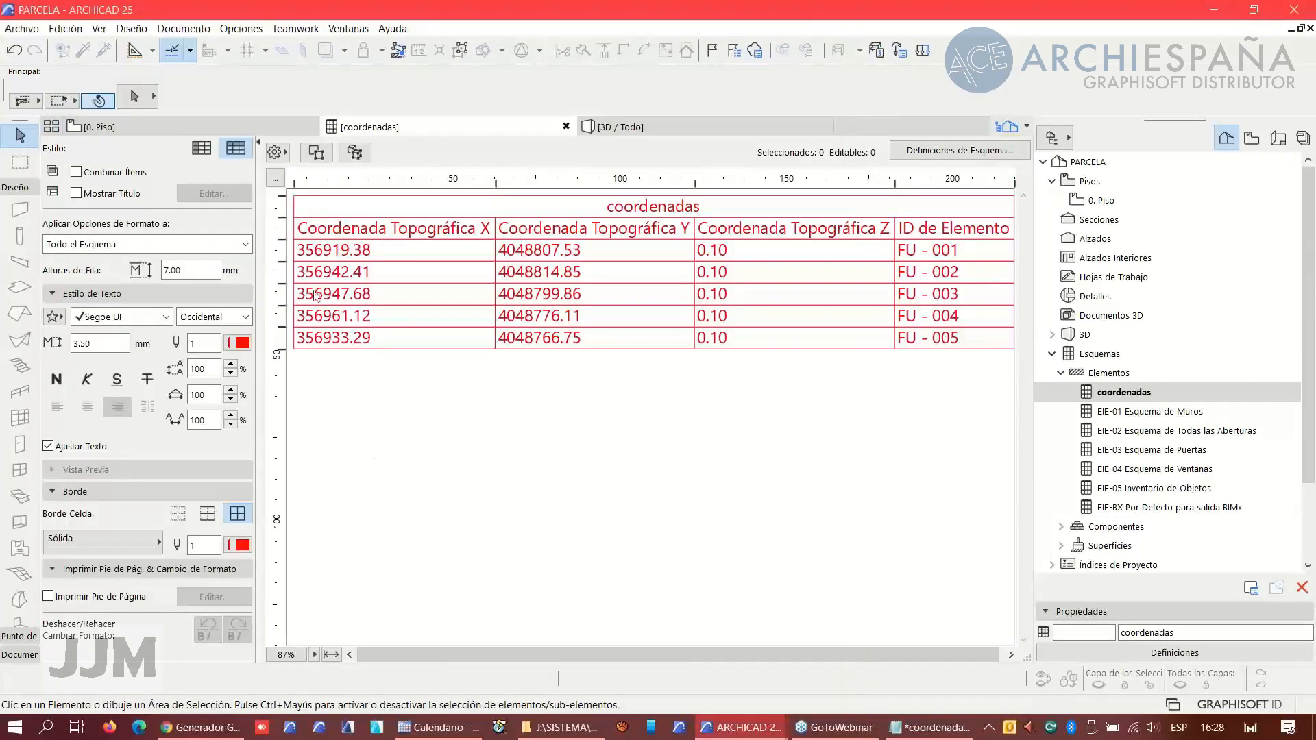
pyautogui.click(171, 126)
pyautogui.click(388, 277)
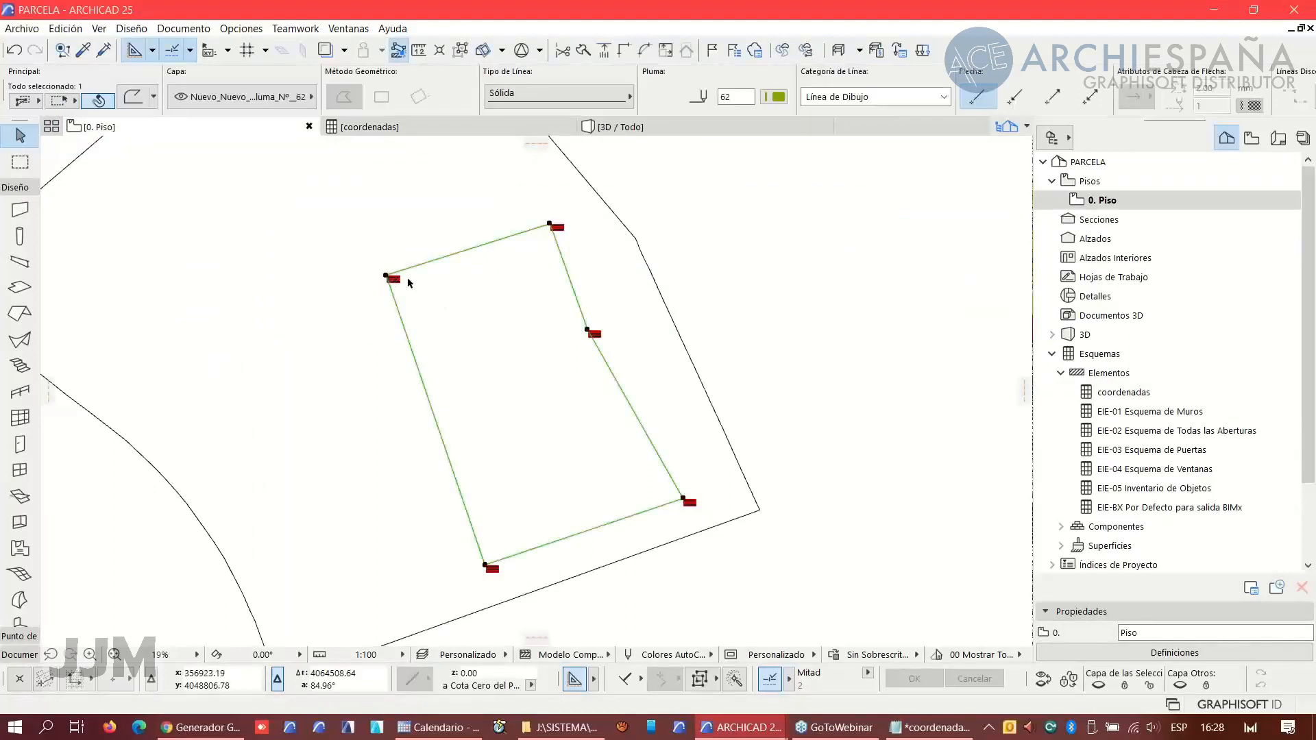
pyautogui.scroll(5, 431, 310)
pyautogui.scroll(4, 353, 276)
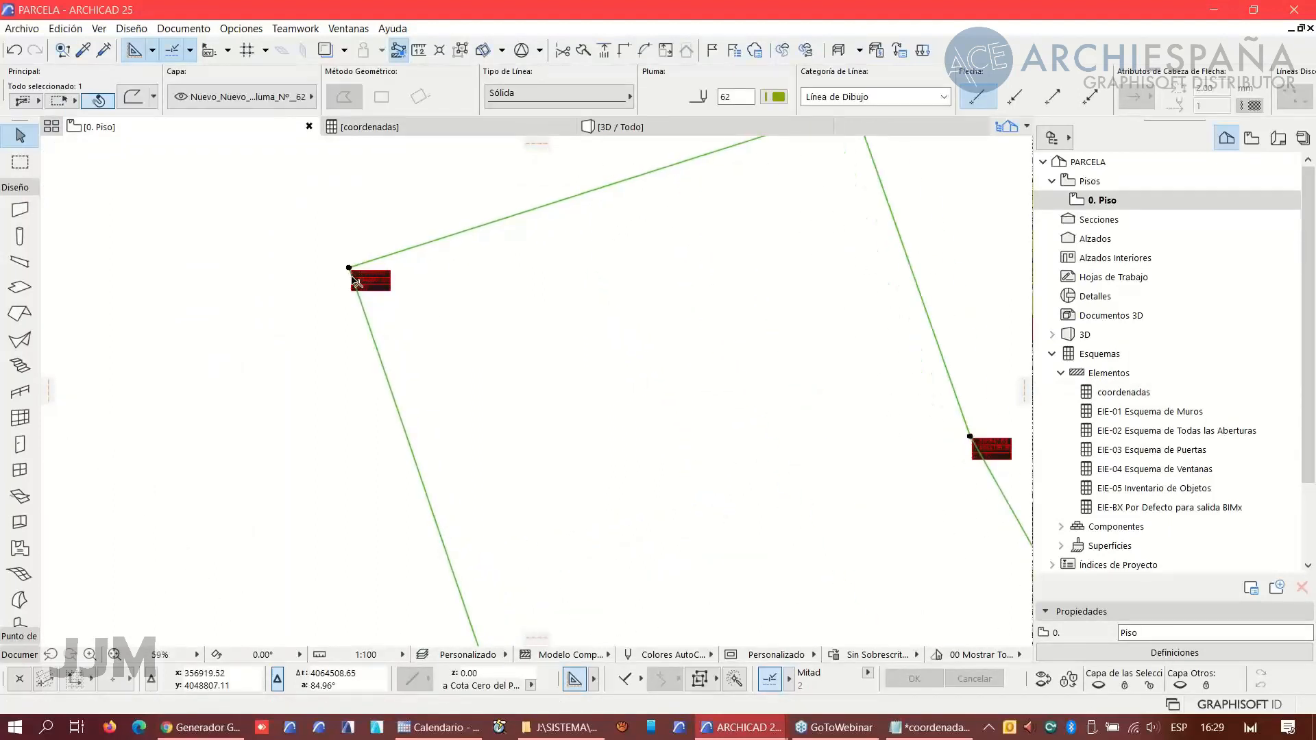
pyautogui.click(286, 321)
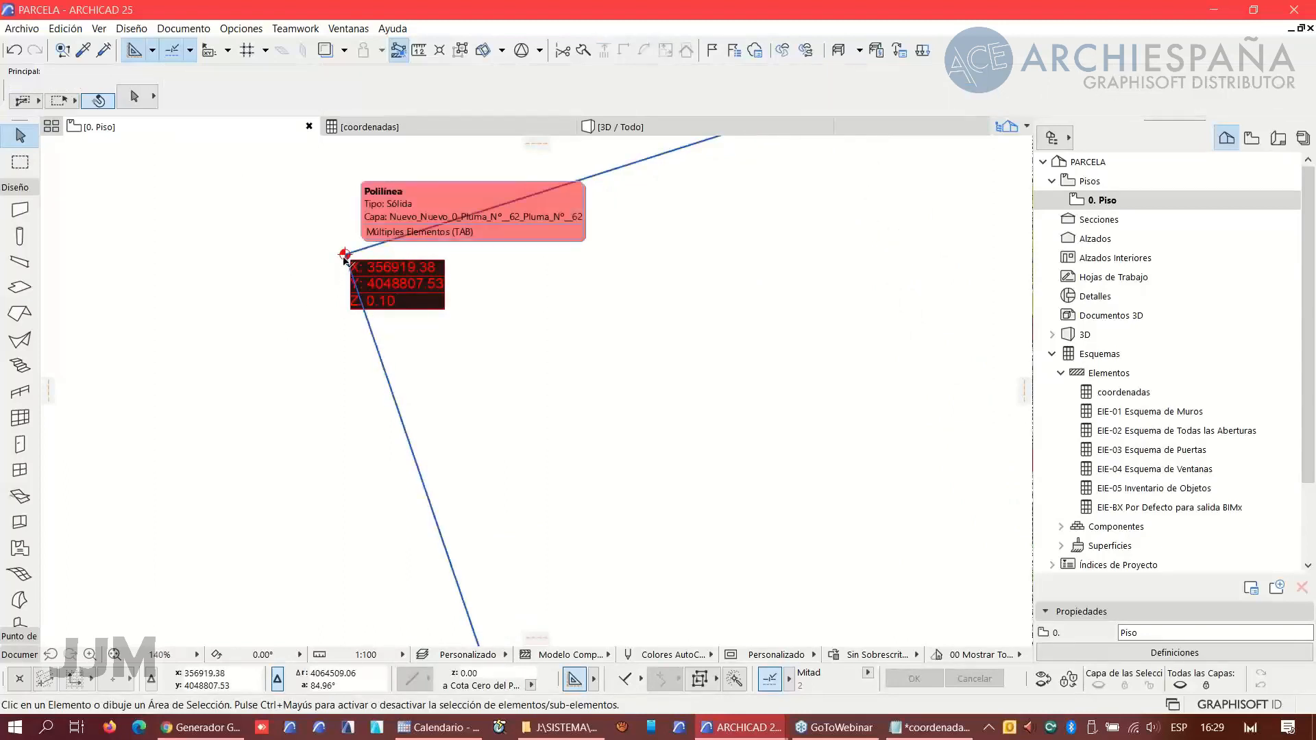
pyautogui.click(338, 302)
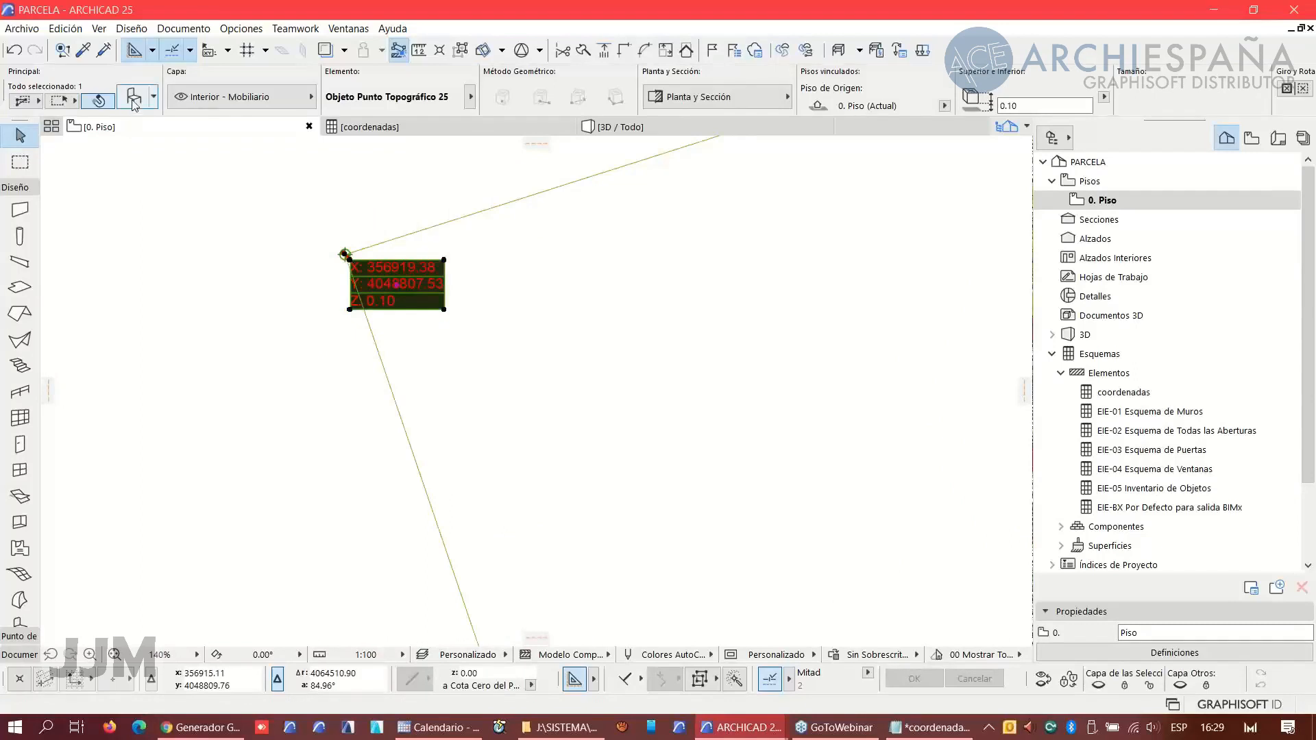
# - Open the survey point's settings and start editing the Coordenada X prefix on the Texto y Marcador 2D page
pyautogui.hotkey('ctrl', 't')
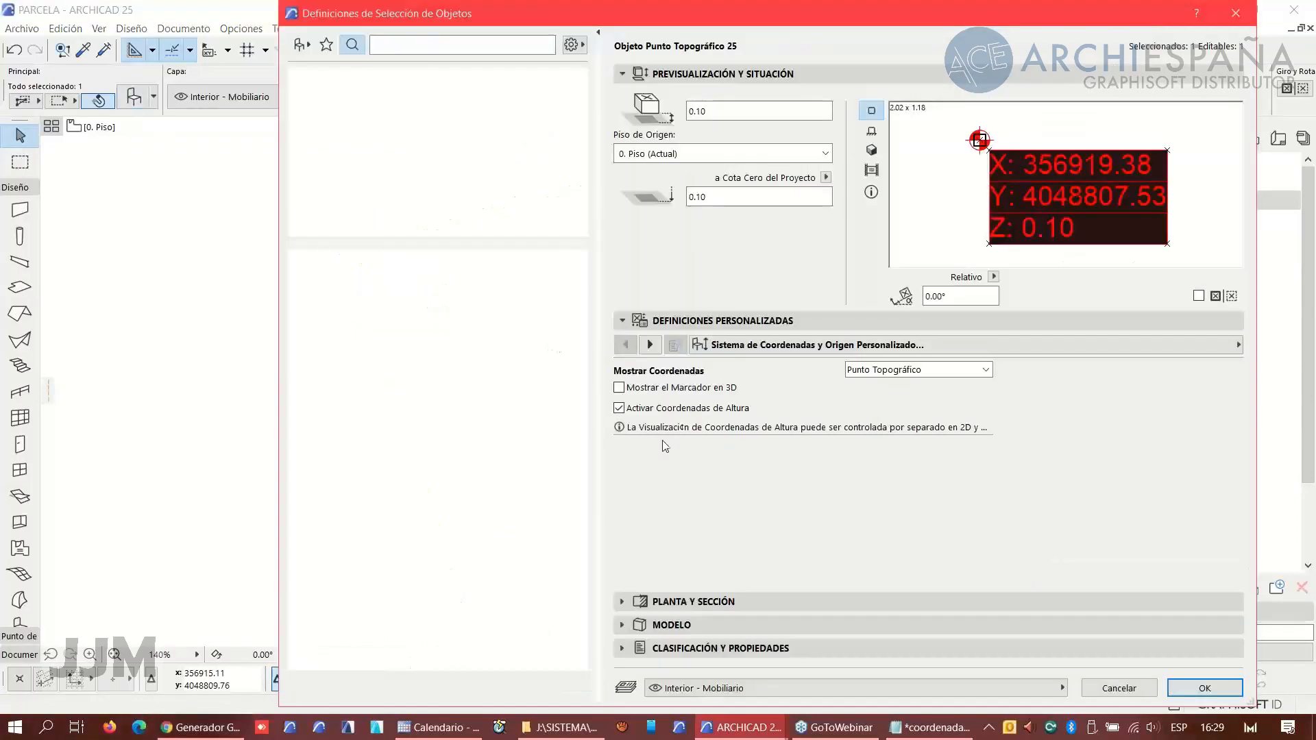
pyautogui.click(650, 344)
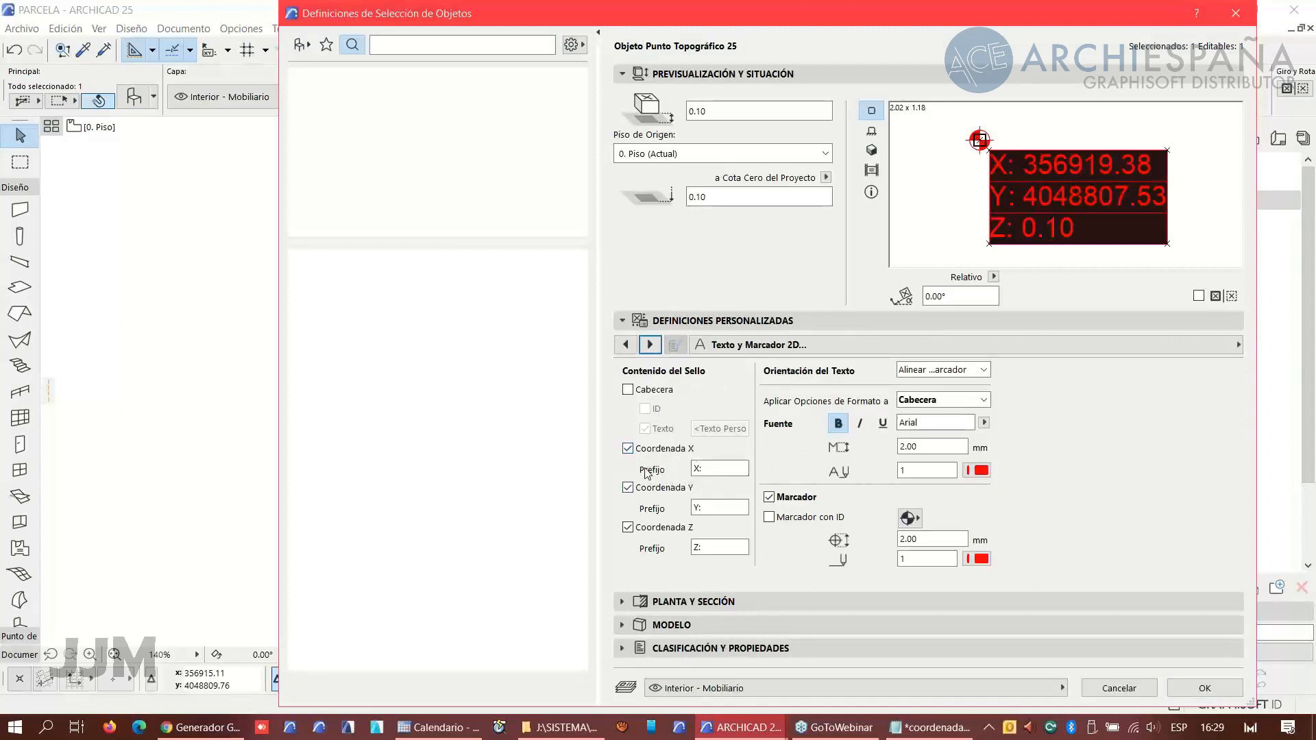
pyautogui.click(713, 469)
pyautogui.doubleClick(713, 470)
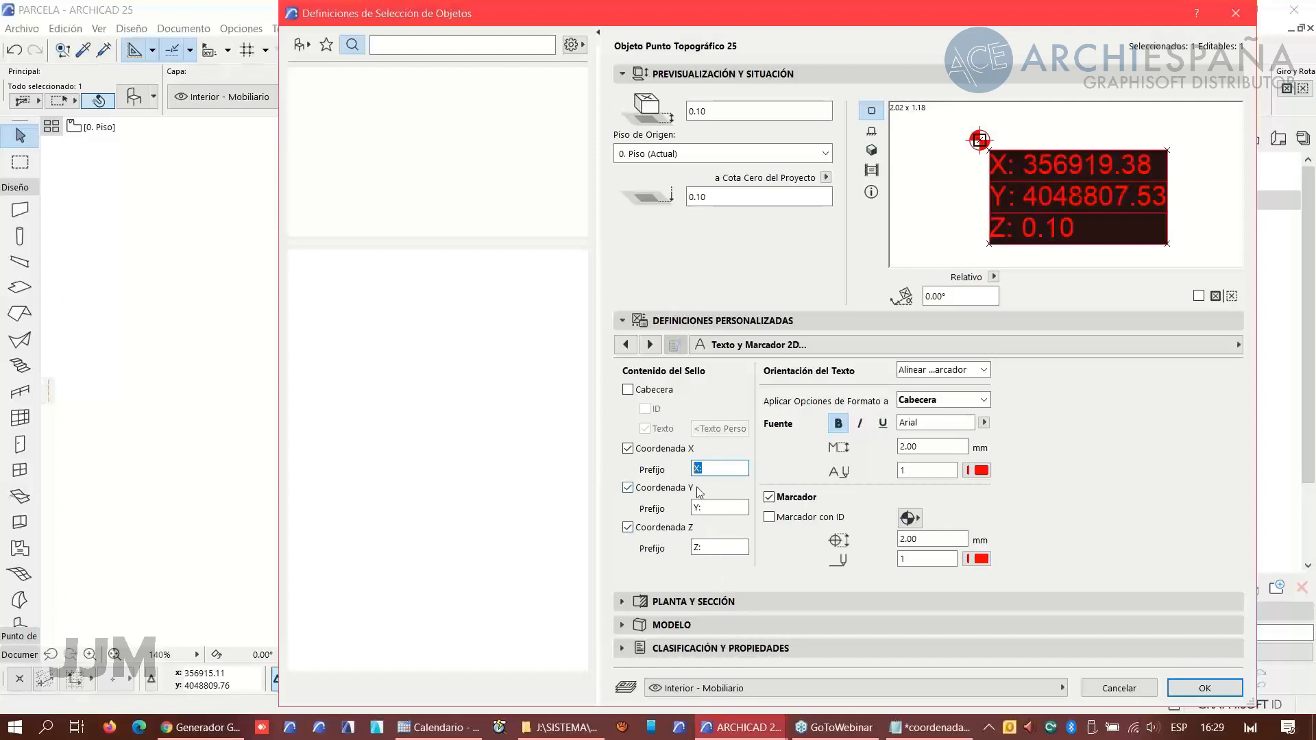
# - Cancel the survey point settings dialog without changing the coordinate prefixes
pyautogui.click(710, 507)
pyautogui.click(1125, 694)
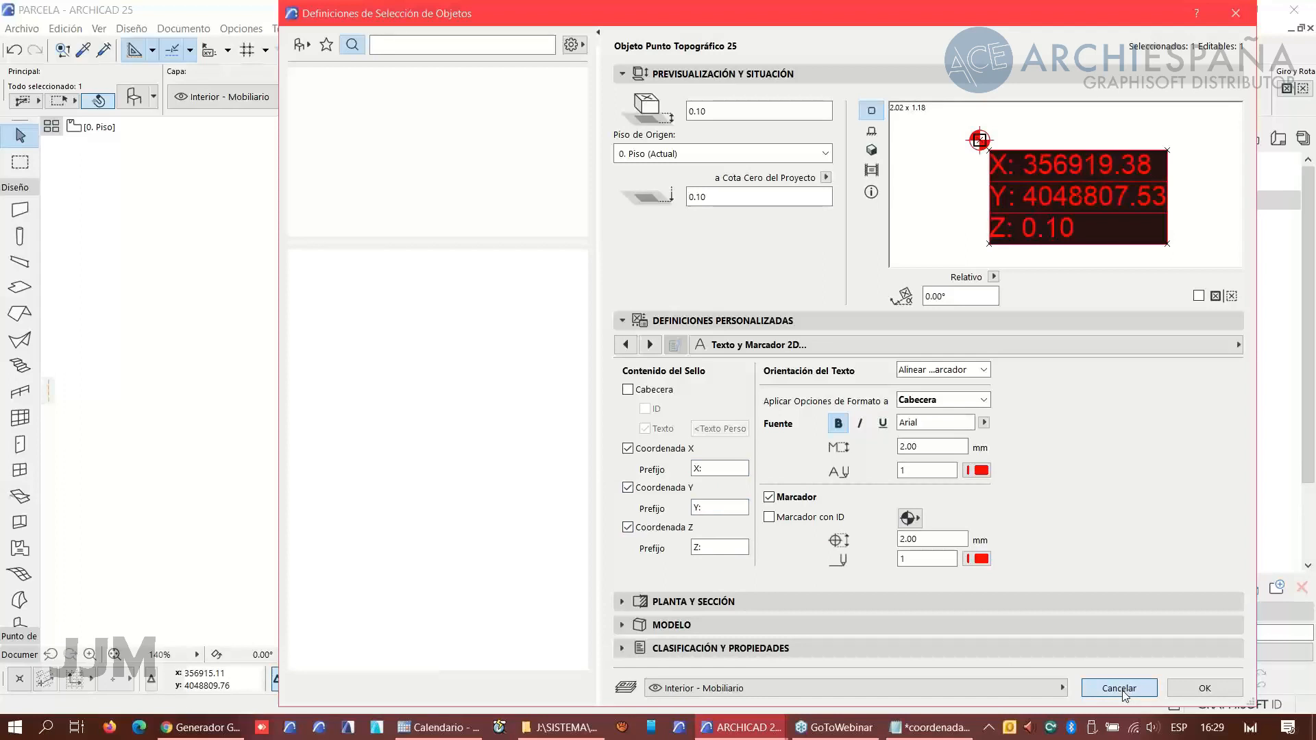
pyautogui.click(1123, 689)
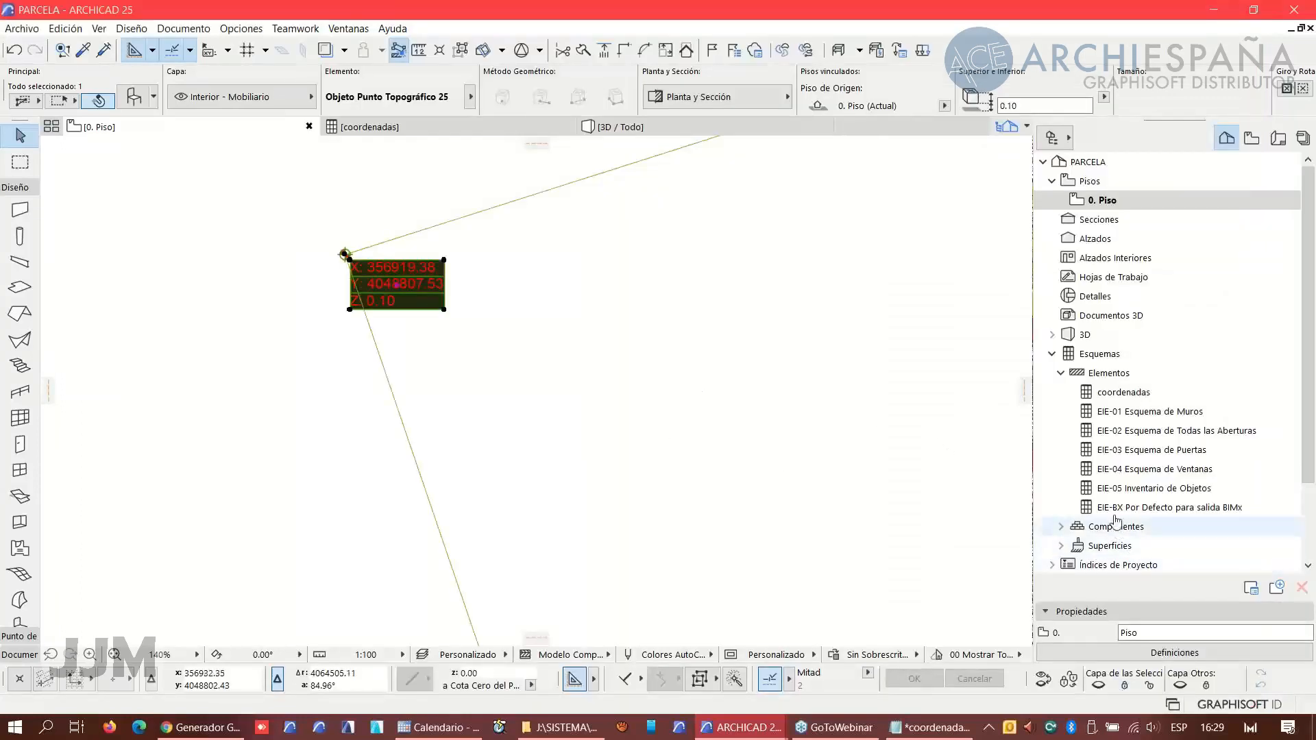
# - Open the coordenadas schedule definitions and search library objects whose names start with coo for additional parameters
pyautogui.click(1118, 394)
pyautogui.rightClick(1117, 394)
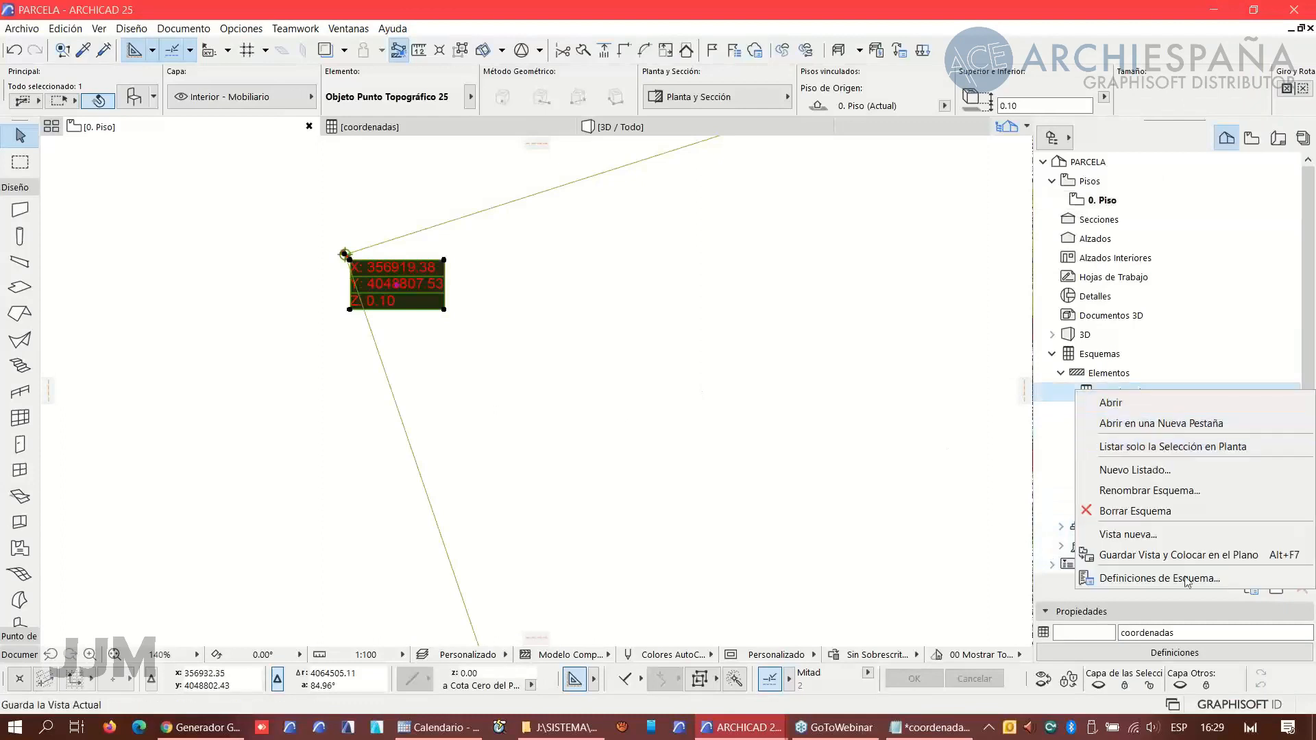
pyautogui.click(1158, 579)
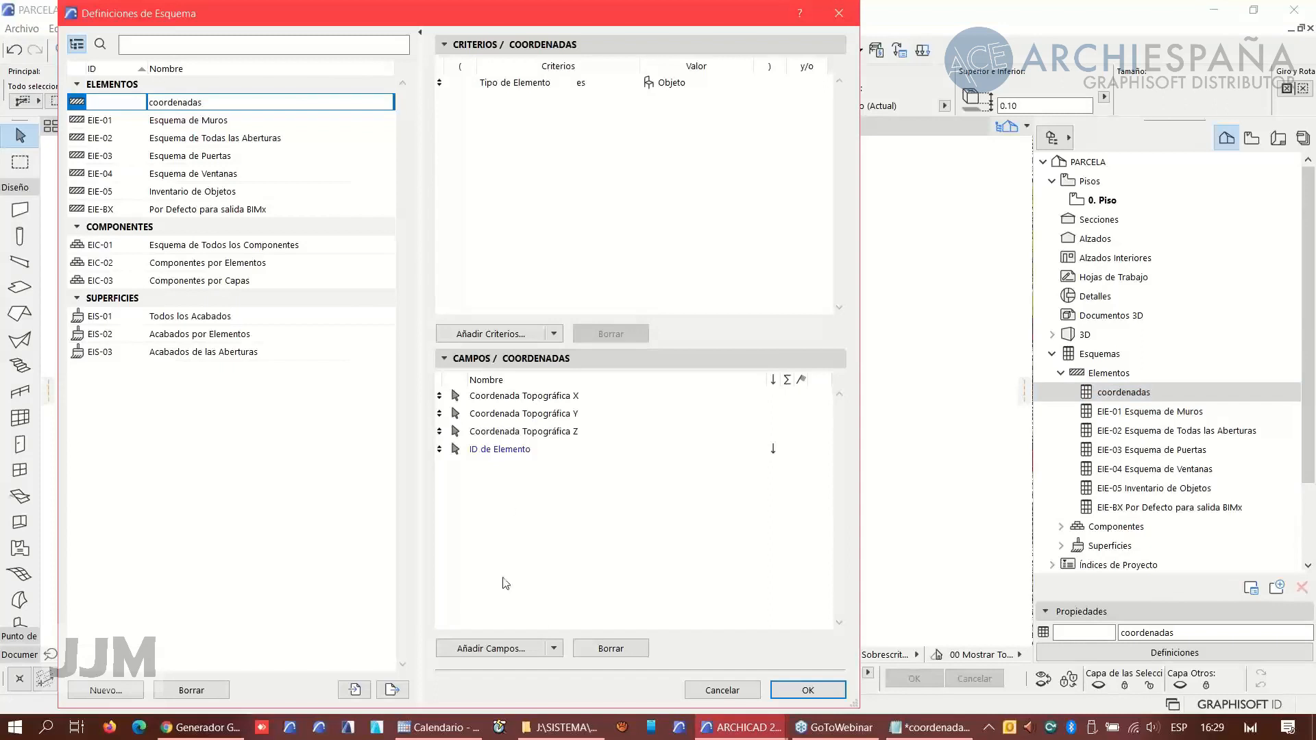
pyautogui.click(554, 649)
pyautogui.click(508, 608)
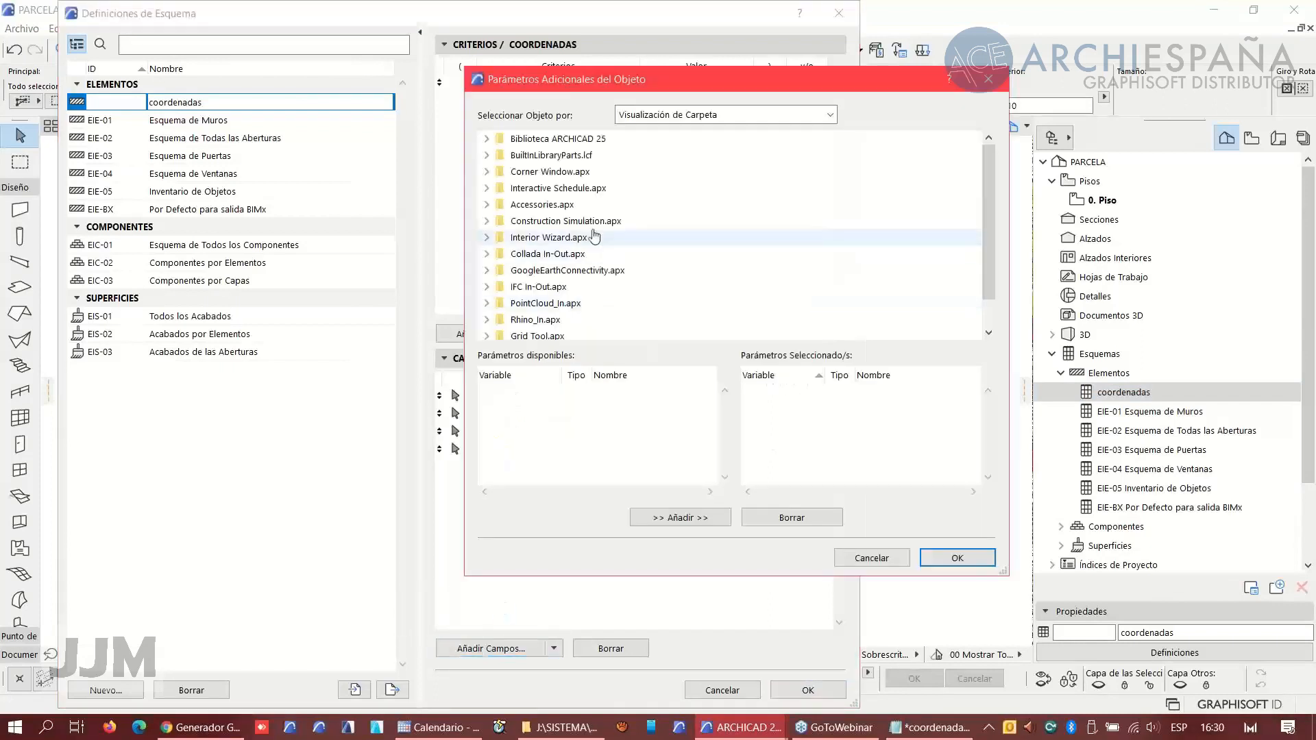
pyautogui.click(645, 116)
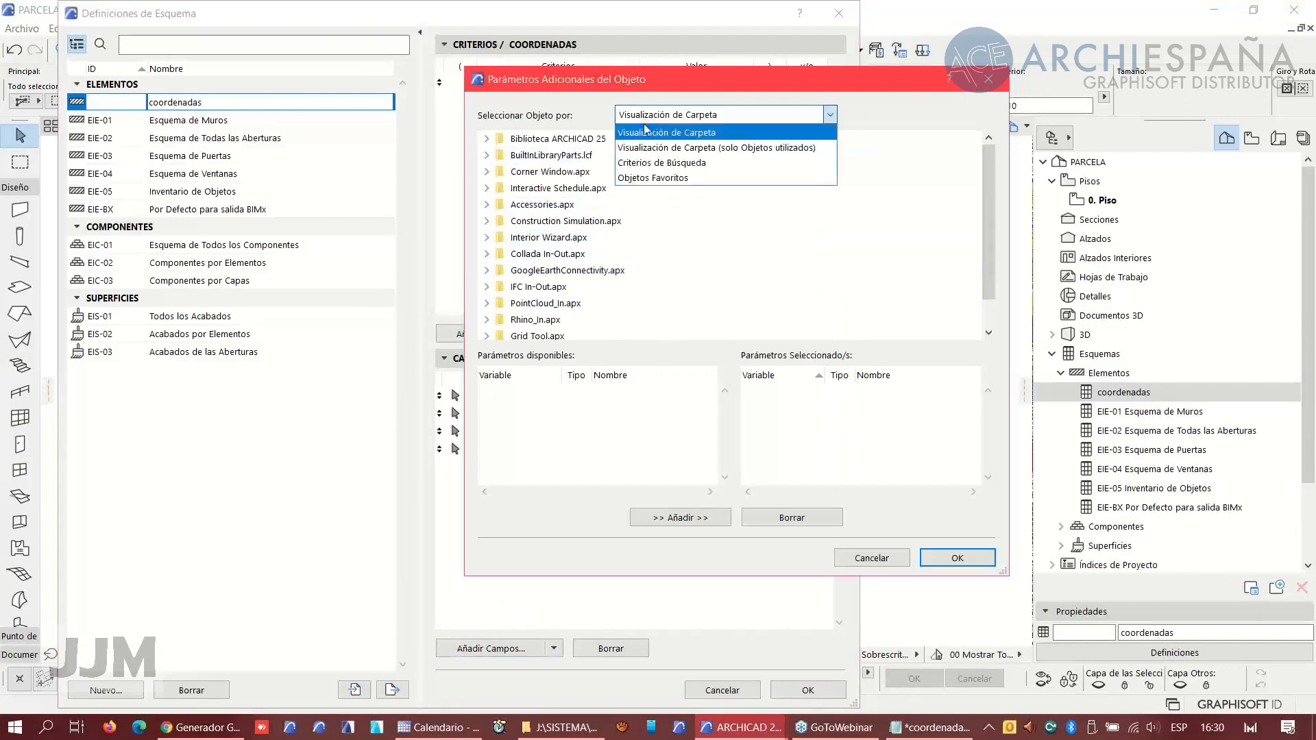
pyautogui.click(649, 167)
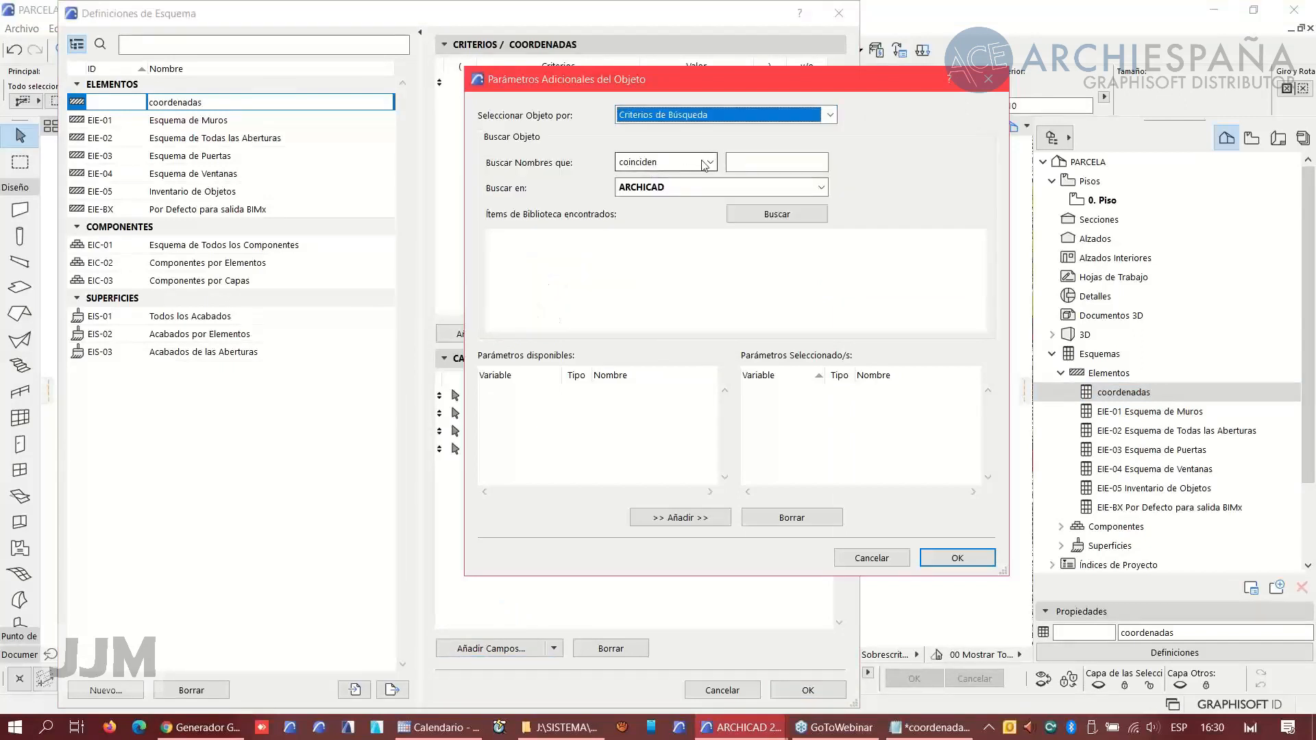
pyautogui.click(650, 164)
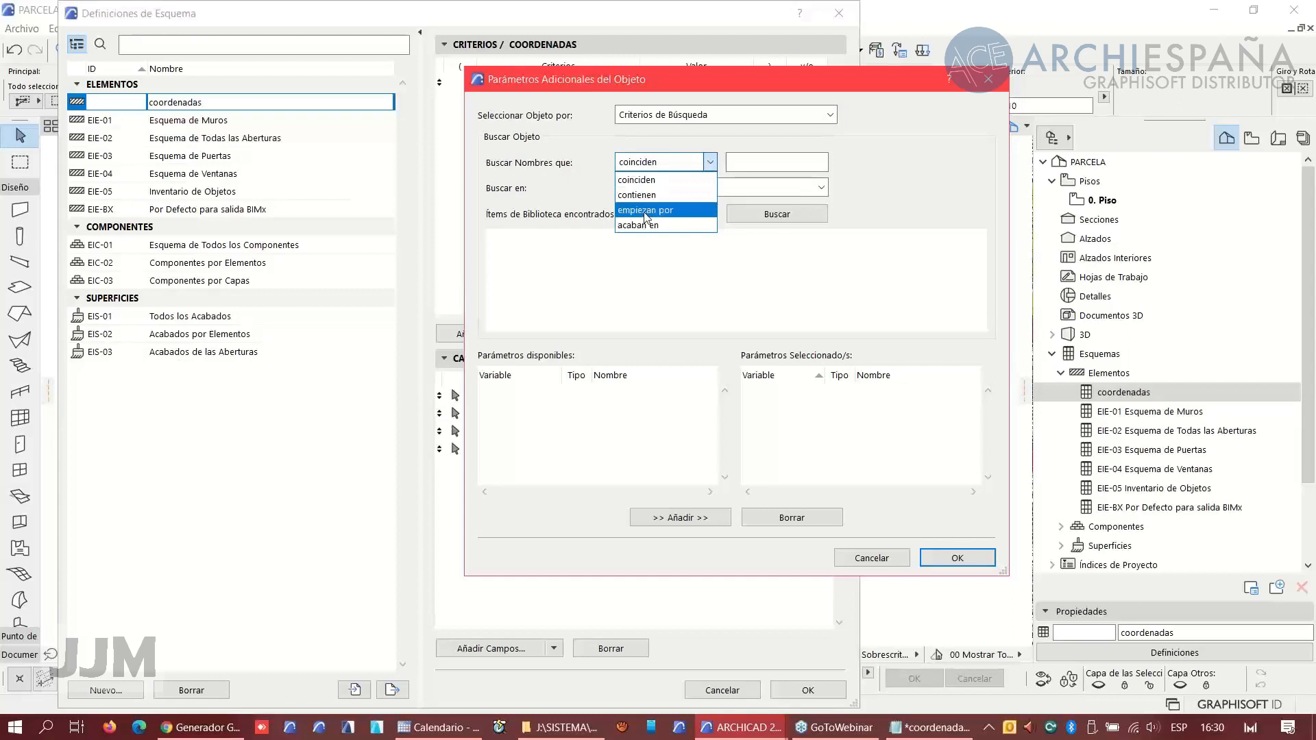
pyautogui.click(646, 216)
pyautogui.click(752, 164)
pyautogui.write('coo')
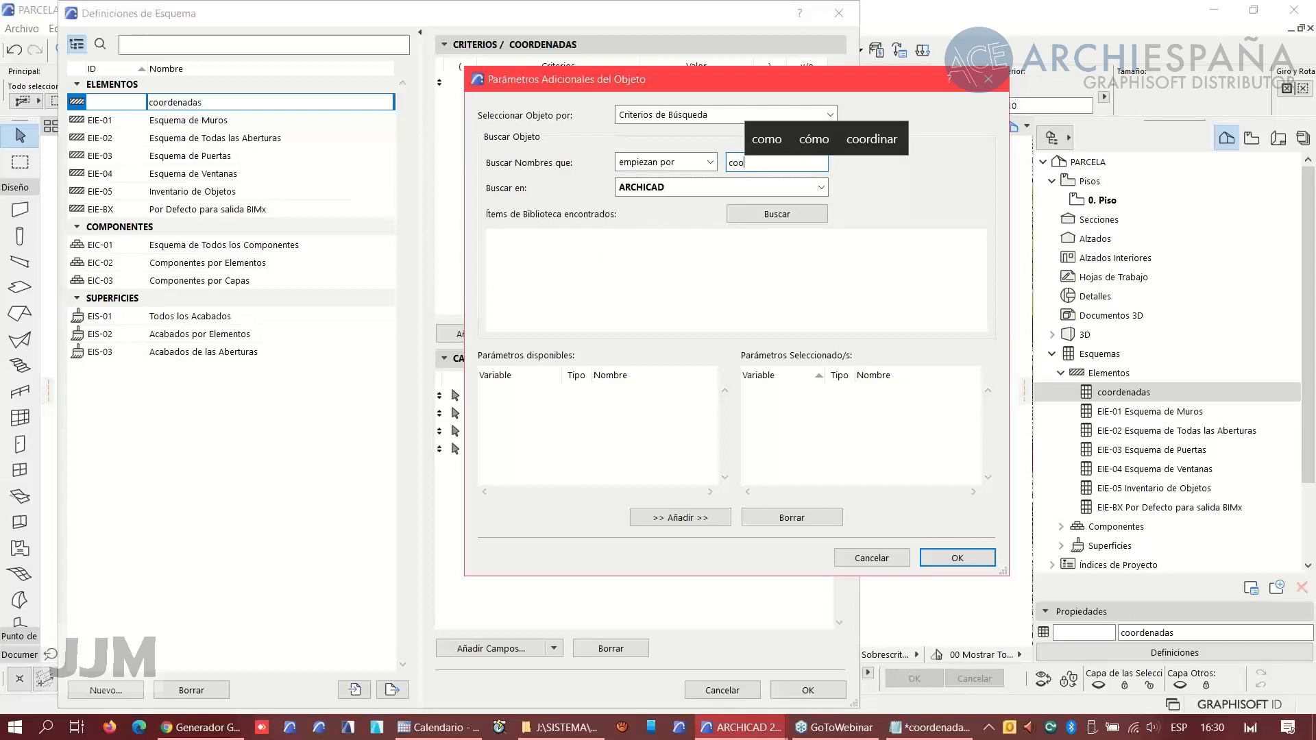
pyautogui.click(777, 214)
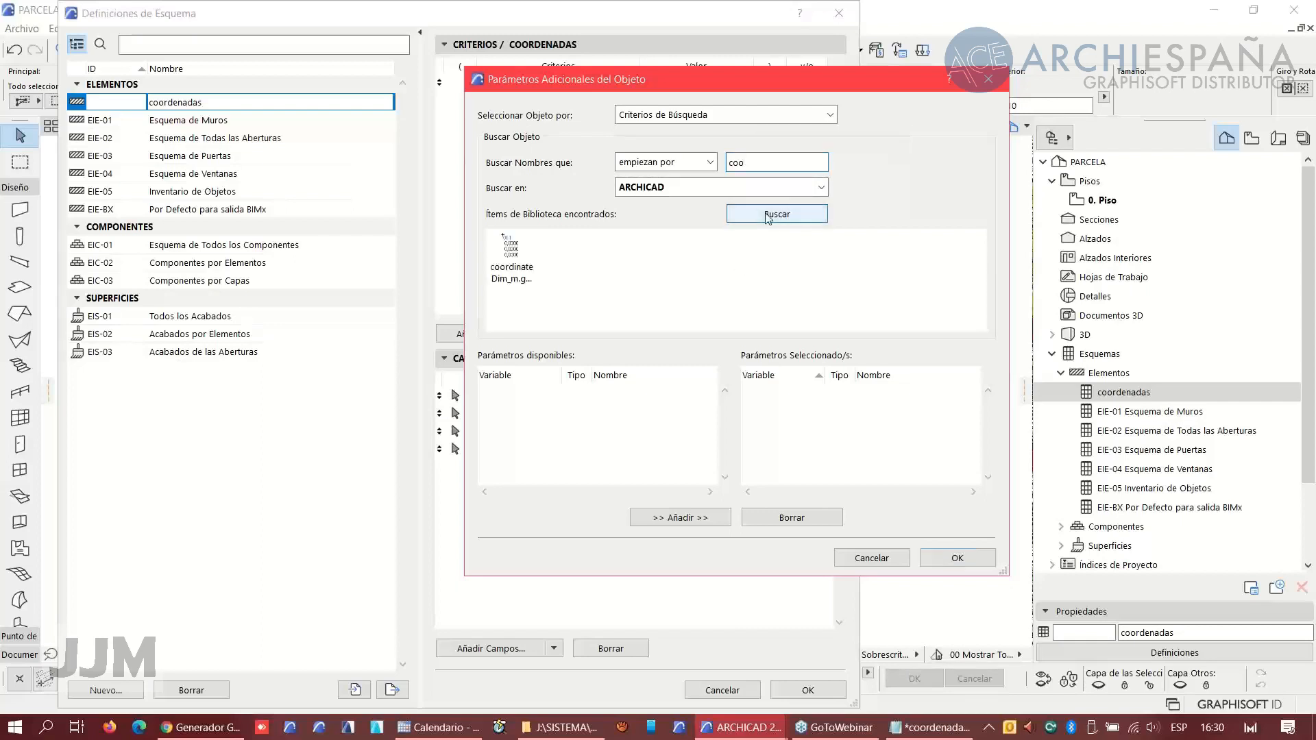
# - Add the coordinate object's Prefix 1, Prefix 2 and Prefix 3 parameters as schedule fields
pyautogui.click(512, 264)
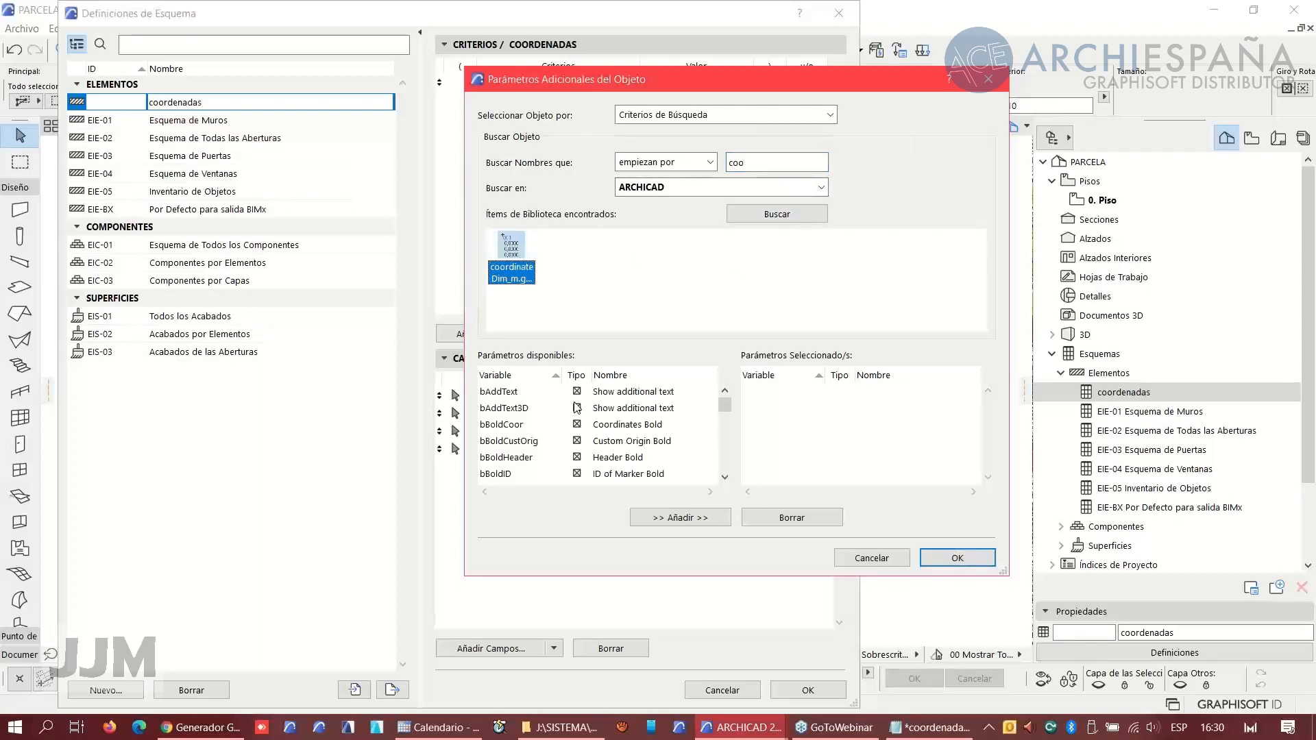
pyautogui.scroll(-6, 586, 415)
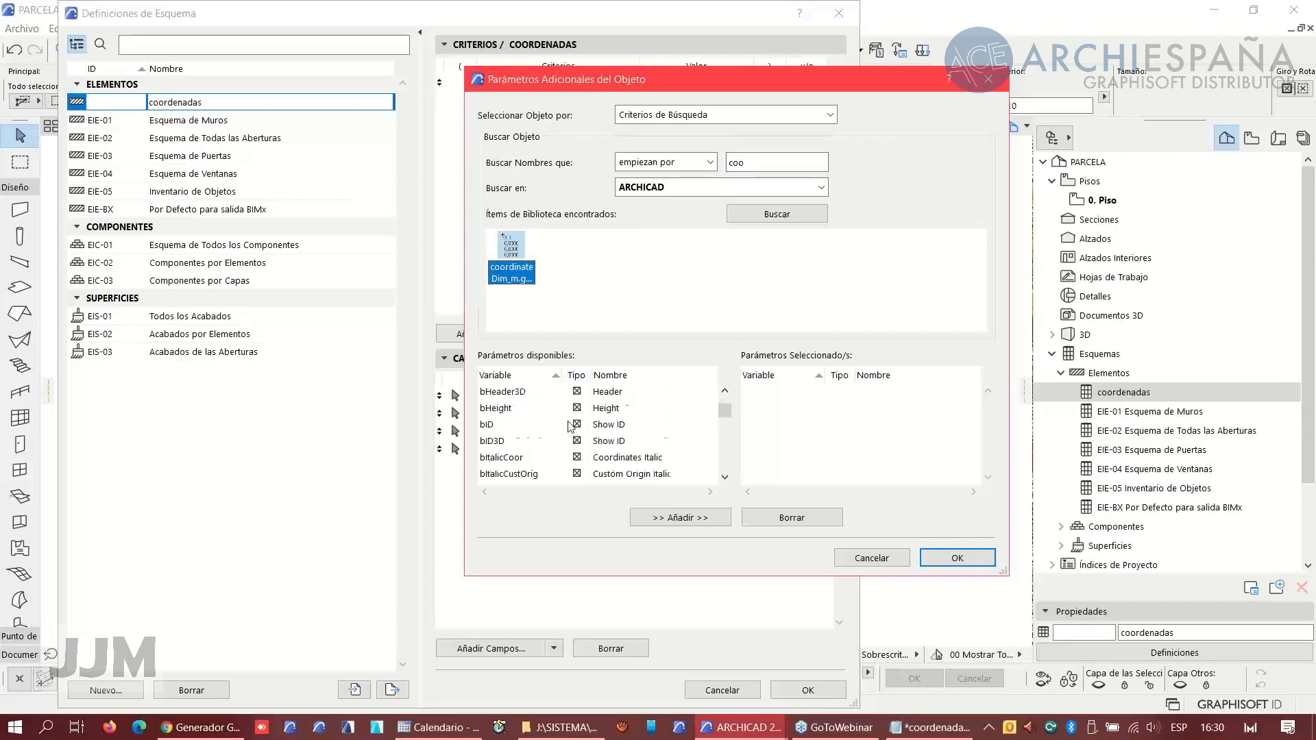
pyautogui.scroll(-1, 588, 423)
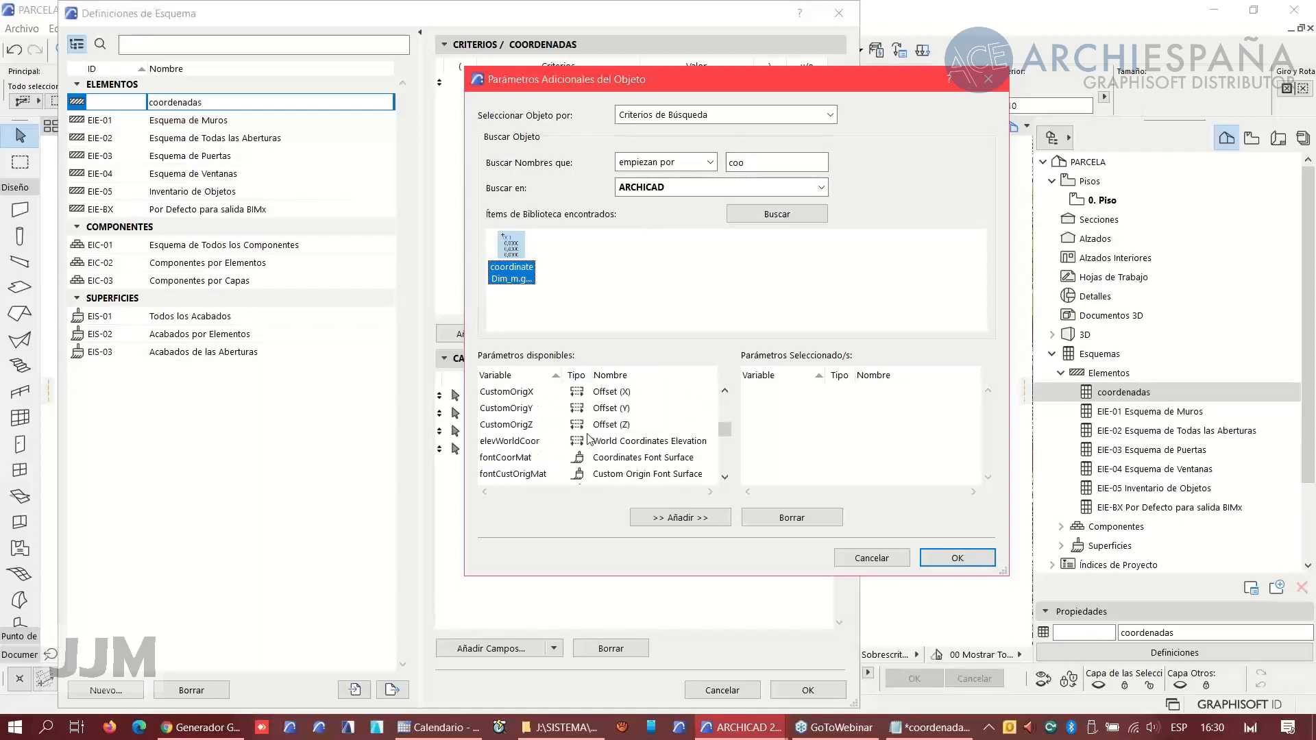
pyautogui.scroll(-5, 583, 433)
pyautogui.scroll(-6, 580, 434)
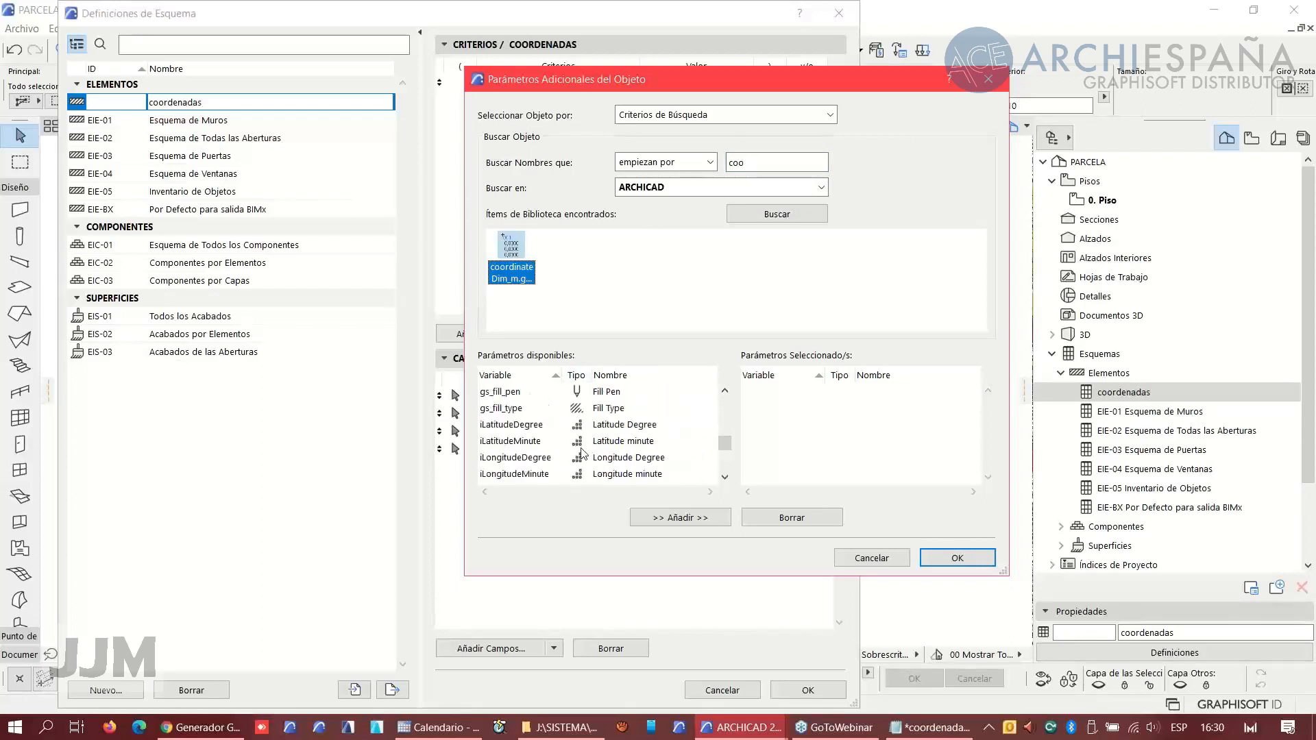
pyautogui.scroll(-5, 582, 452)
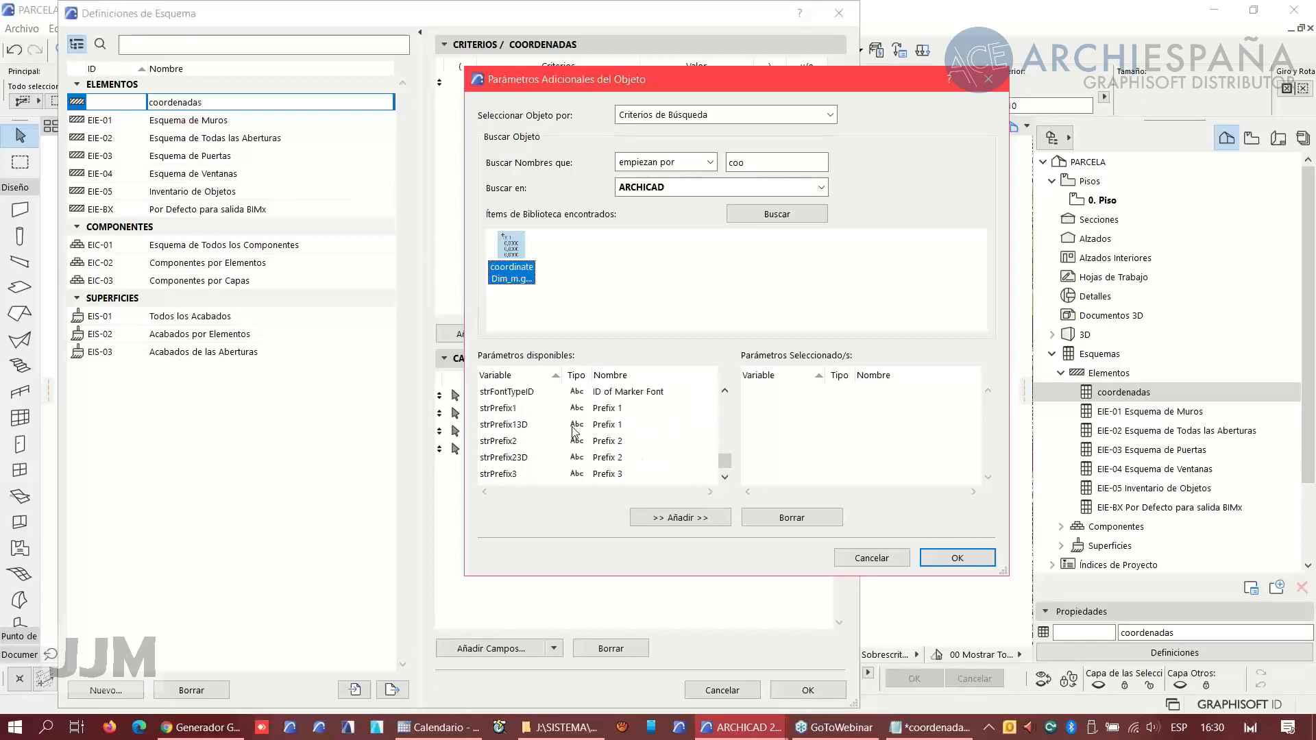
pyautogui.doubleClick(503, 411)
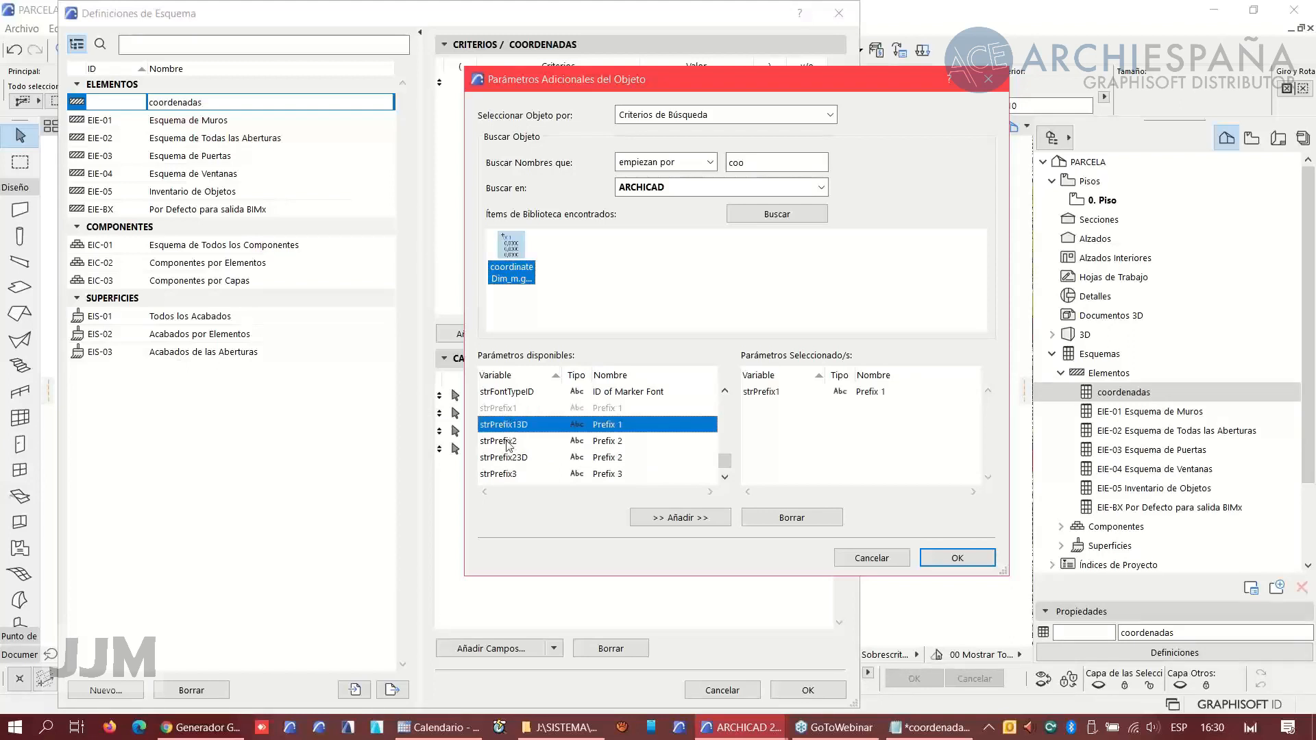
pyautogui.doubleClick(506, 442)
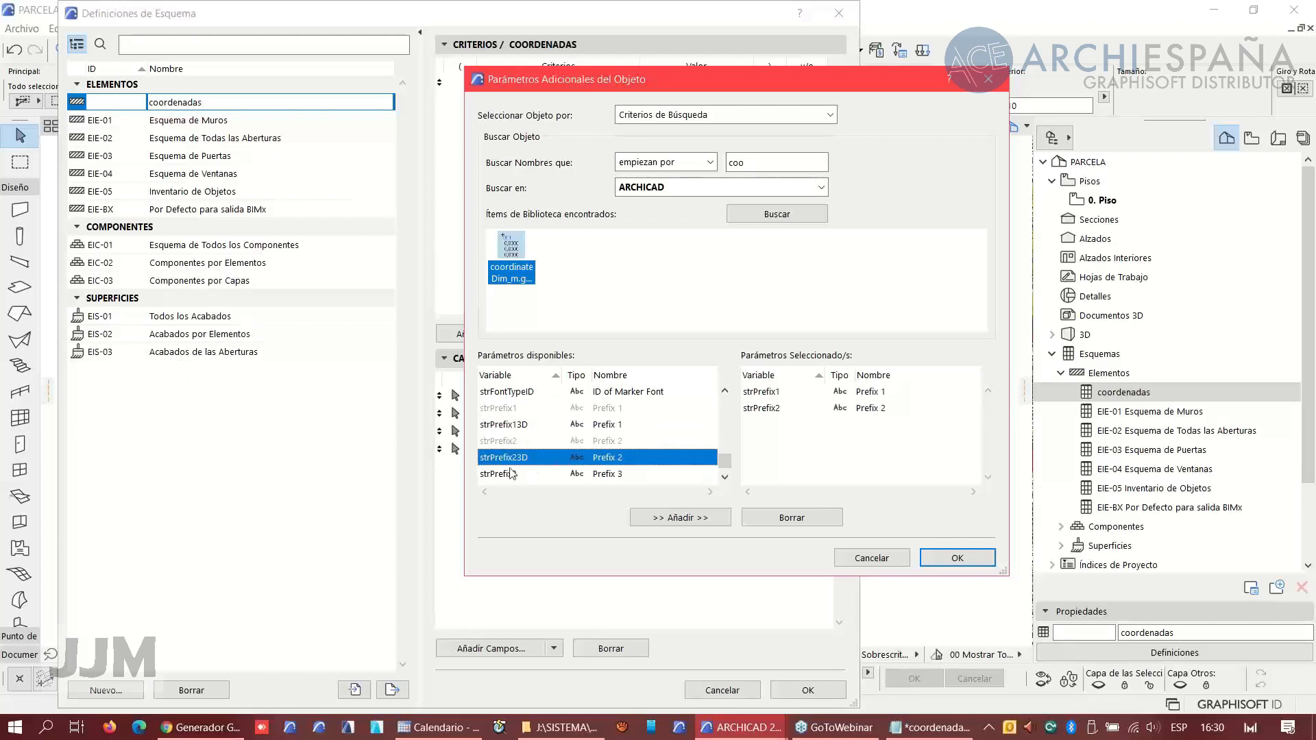
pyautogui.doubleClick(511, 473)
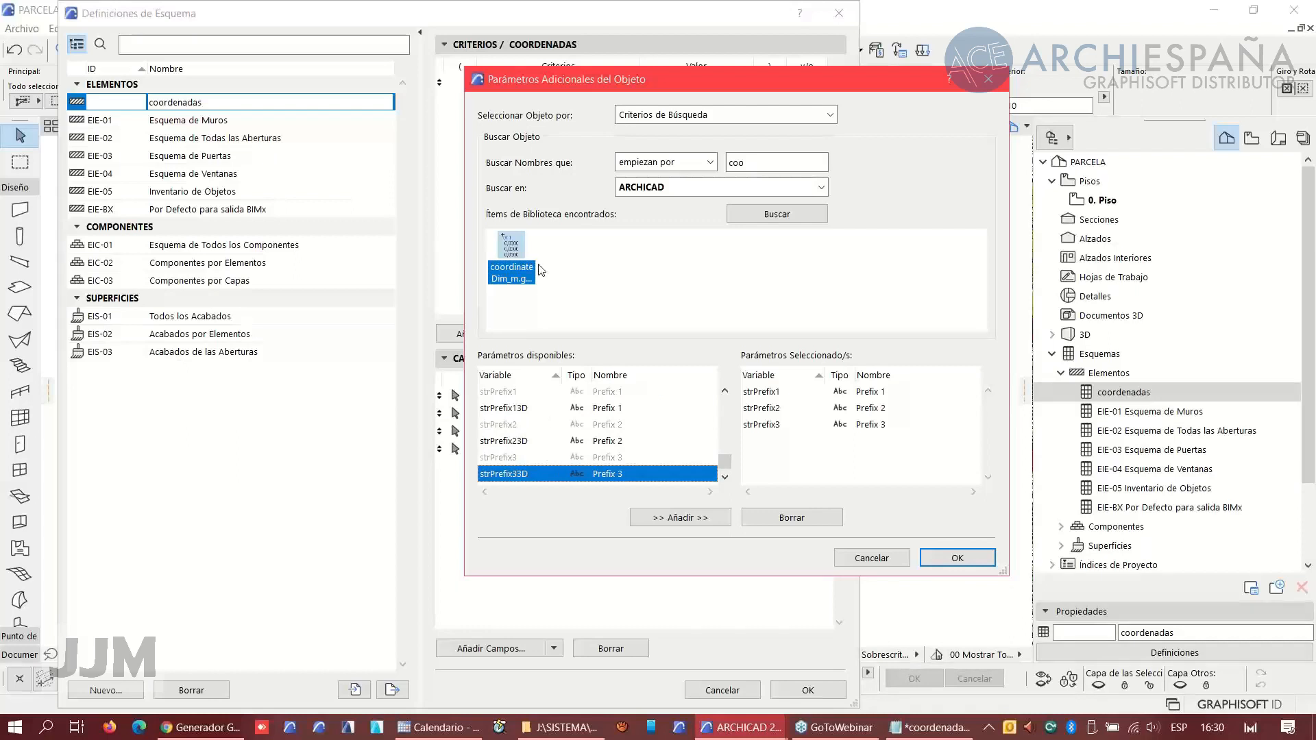
pyautogui.click(953, 557)
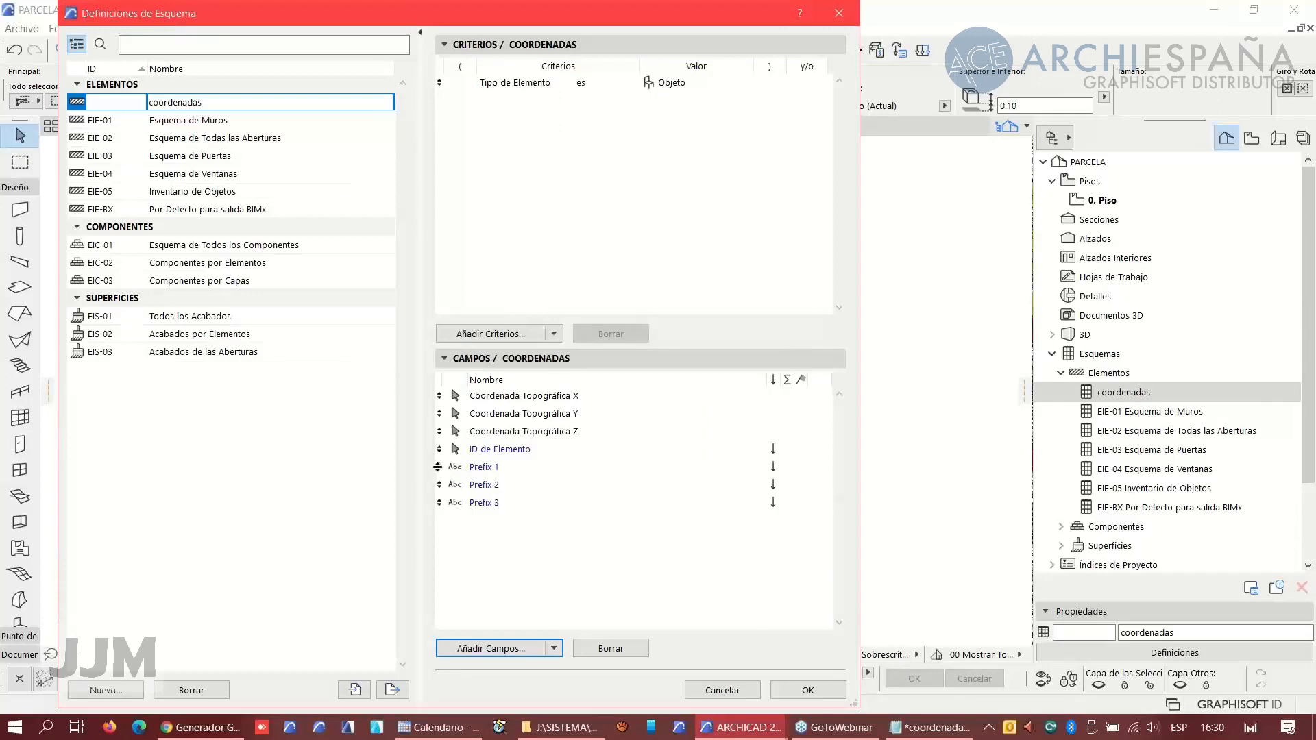
# - Reorder the fields so Prefix 1, Prefix 2 and Prefix 3 precede the X, Y and Z coordinates
pyautogui.moveTo(438, 466); pyautogui.dragTo(437, 396)
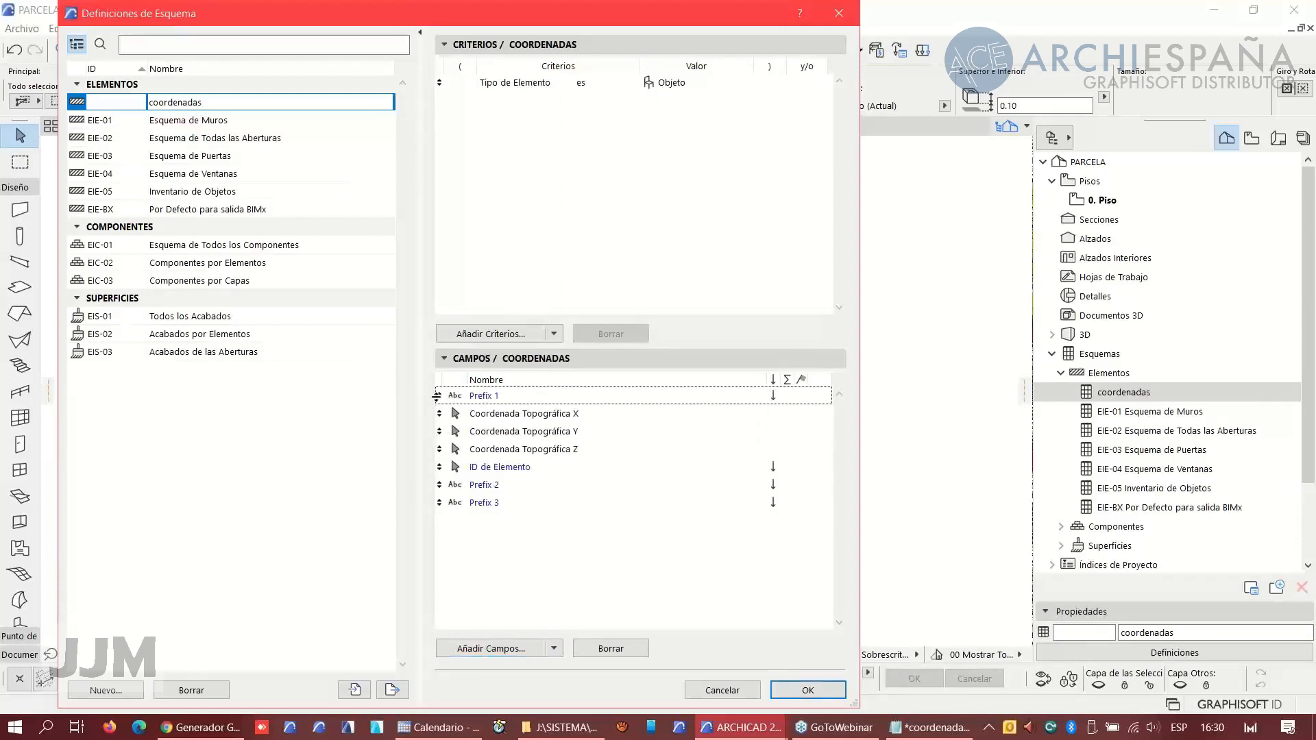
pyautogui.moveTo(440, 485); pyautogui.dragTo(440, 432)
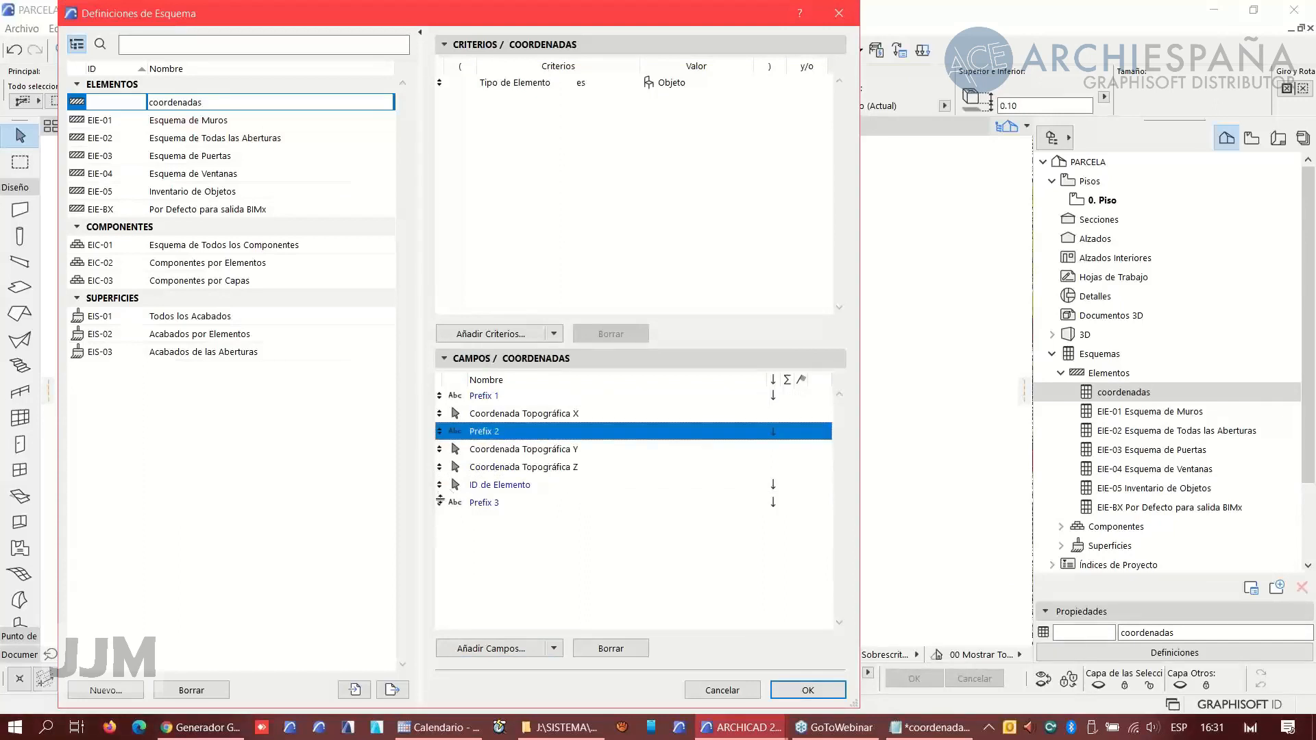
pyautogui.moveTo(441, 503); pyautogui.dragTo(441, 467)
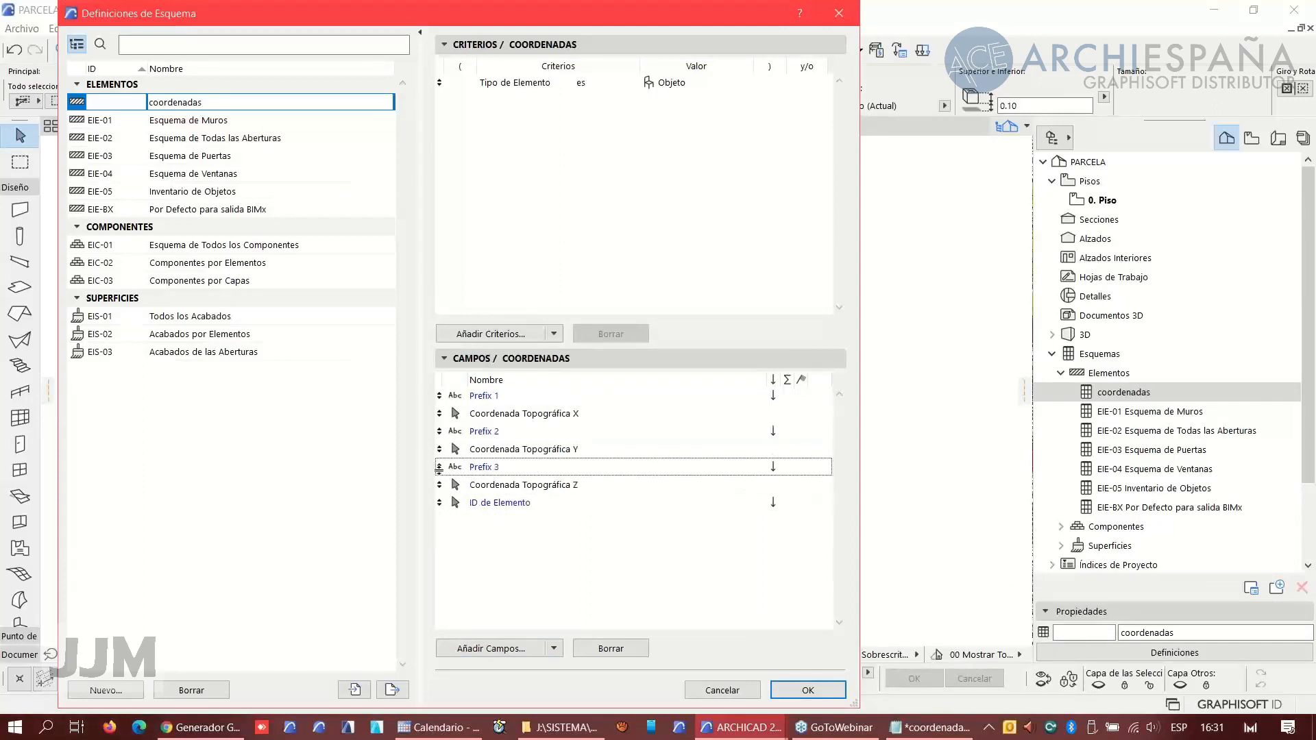
# - Turn off sorting on the three prefix fields and apply the schedule definitions
pyautogui.click(775, 396)
pyautogui.click(774, 397)
pyautogui.click(774, 432)
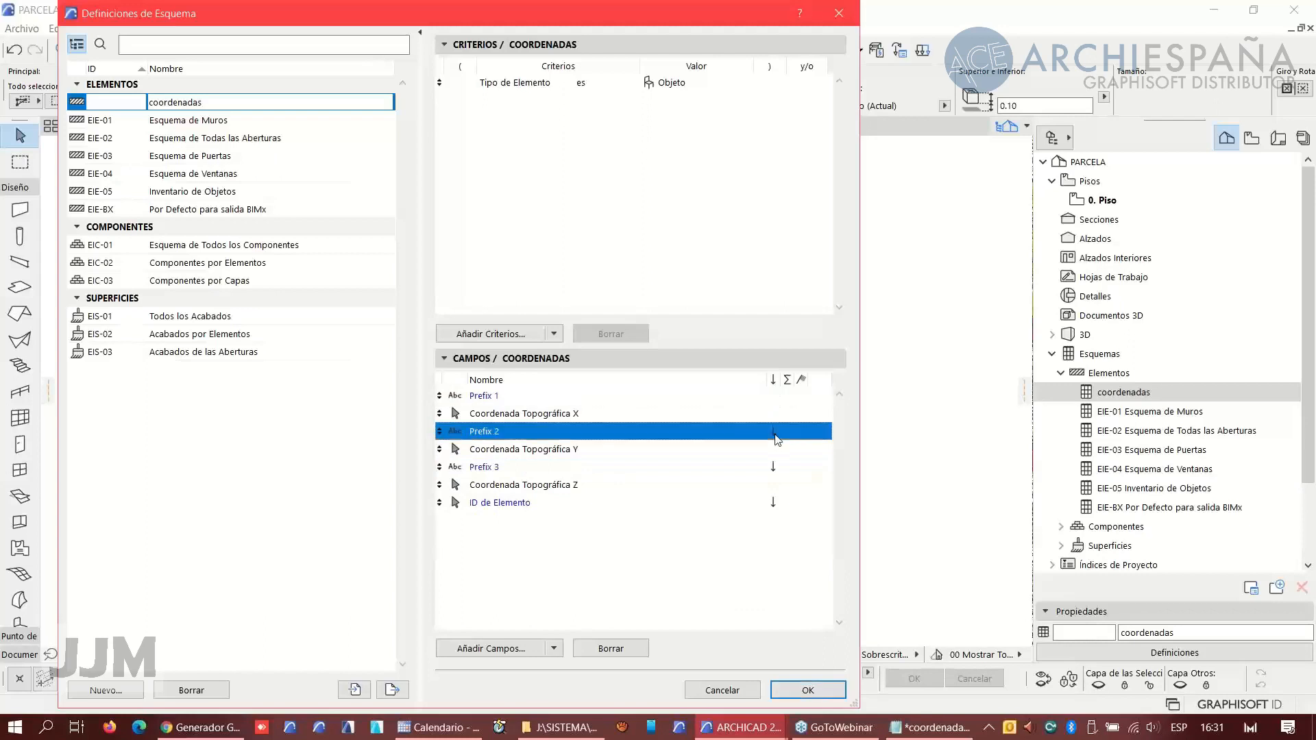
pyautogui.click(775, 432)
pyautogui.click(774, 468)
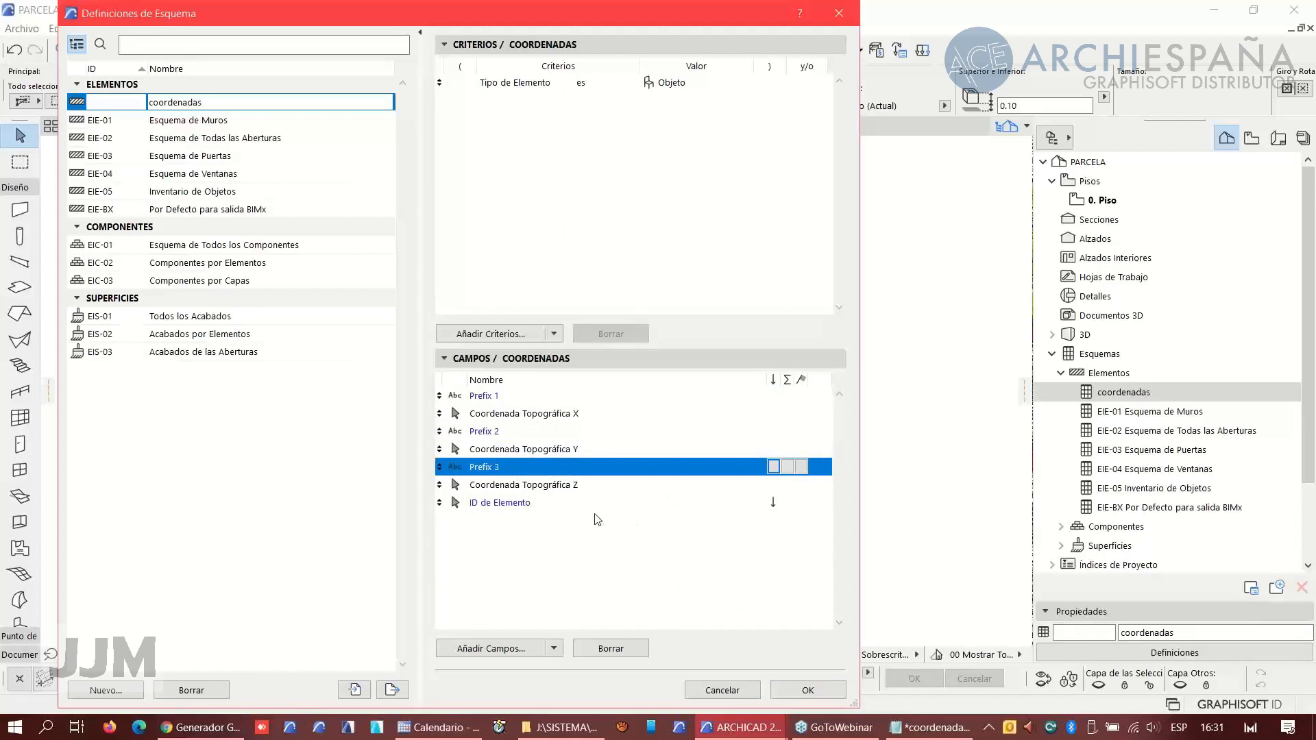
pyautogui.click(806, 692)
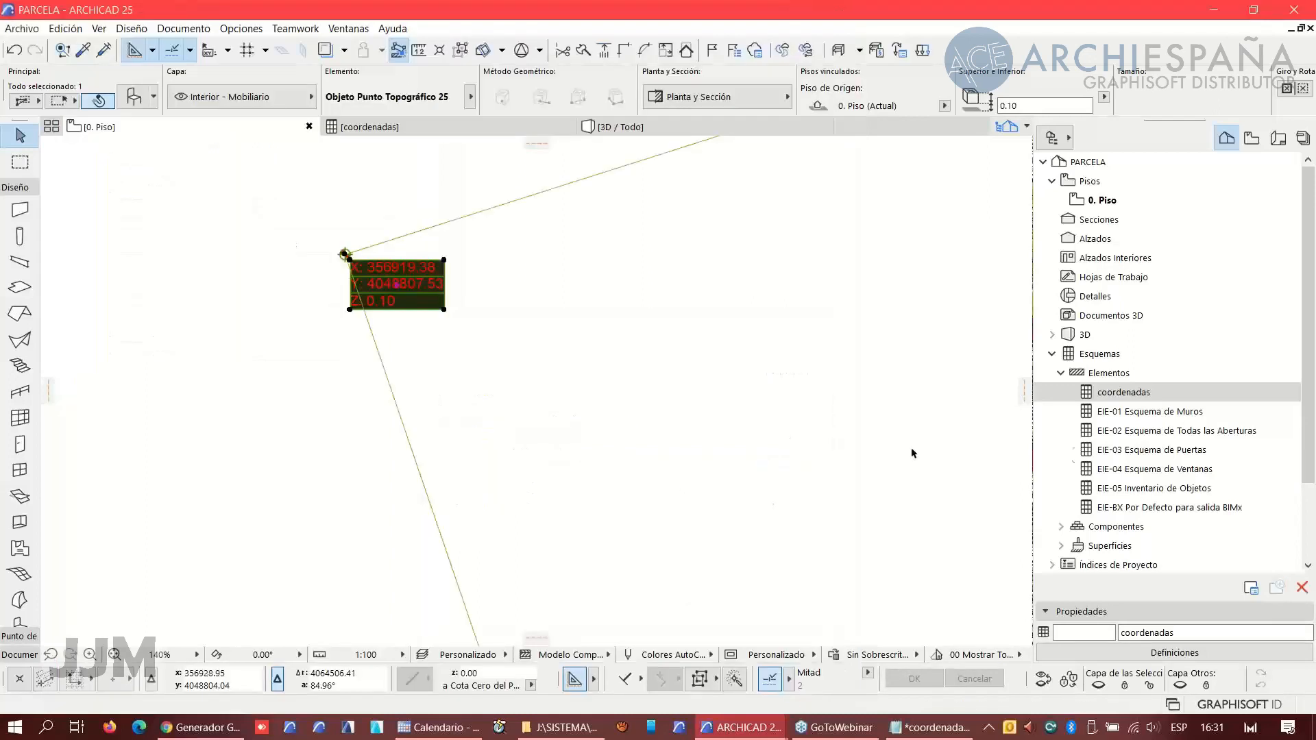
# - Open the coordenadas schedule and hide its main header and column titles
pyautogui.doubleClick(1124, 392)
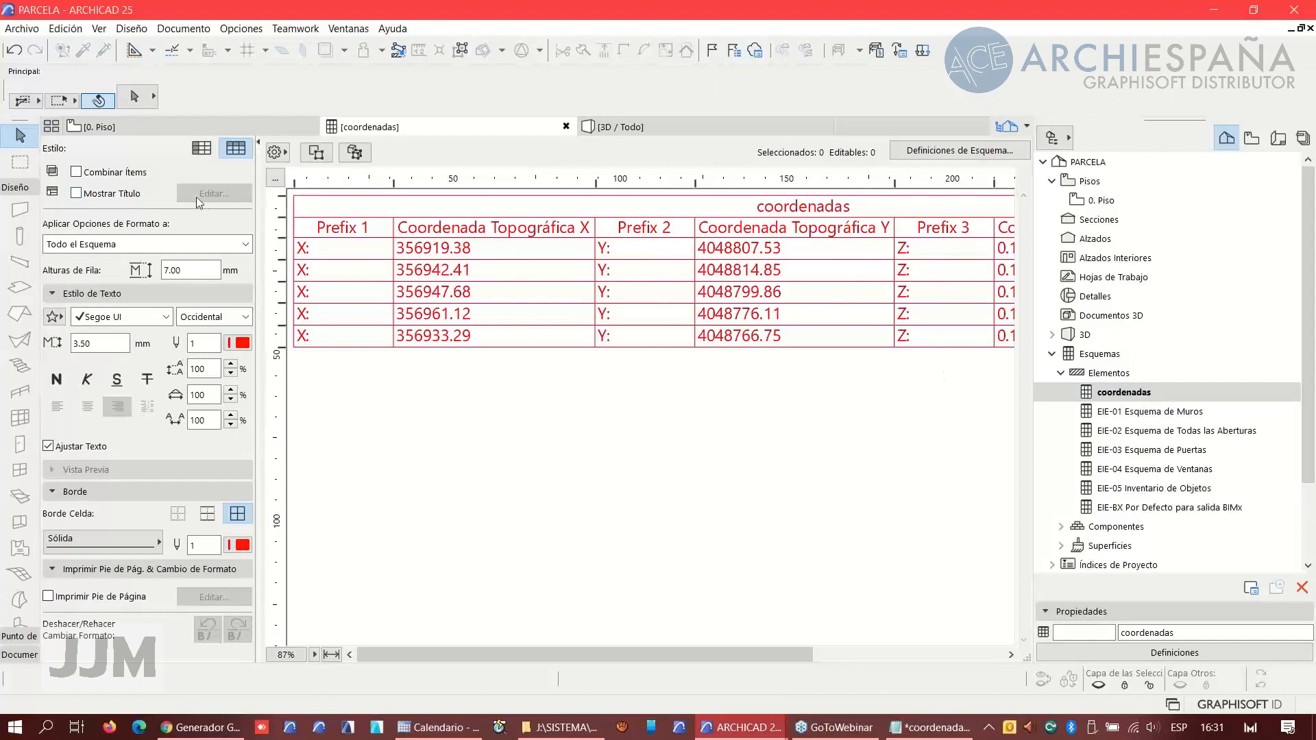
pyautogui.click(276, 180)
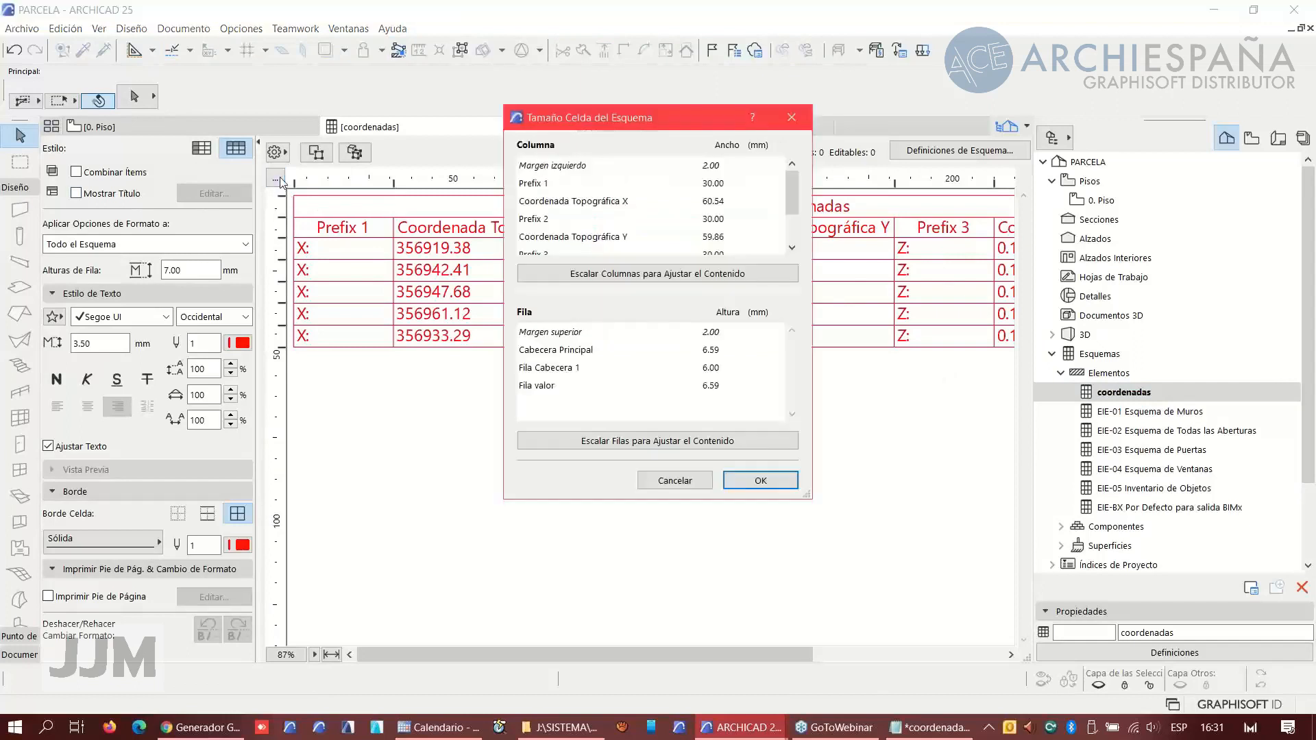
pyautogui.click(671, 480)
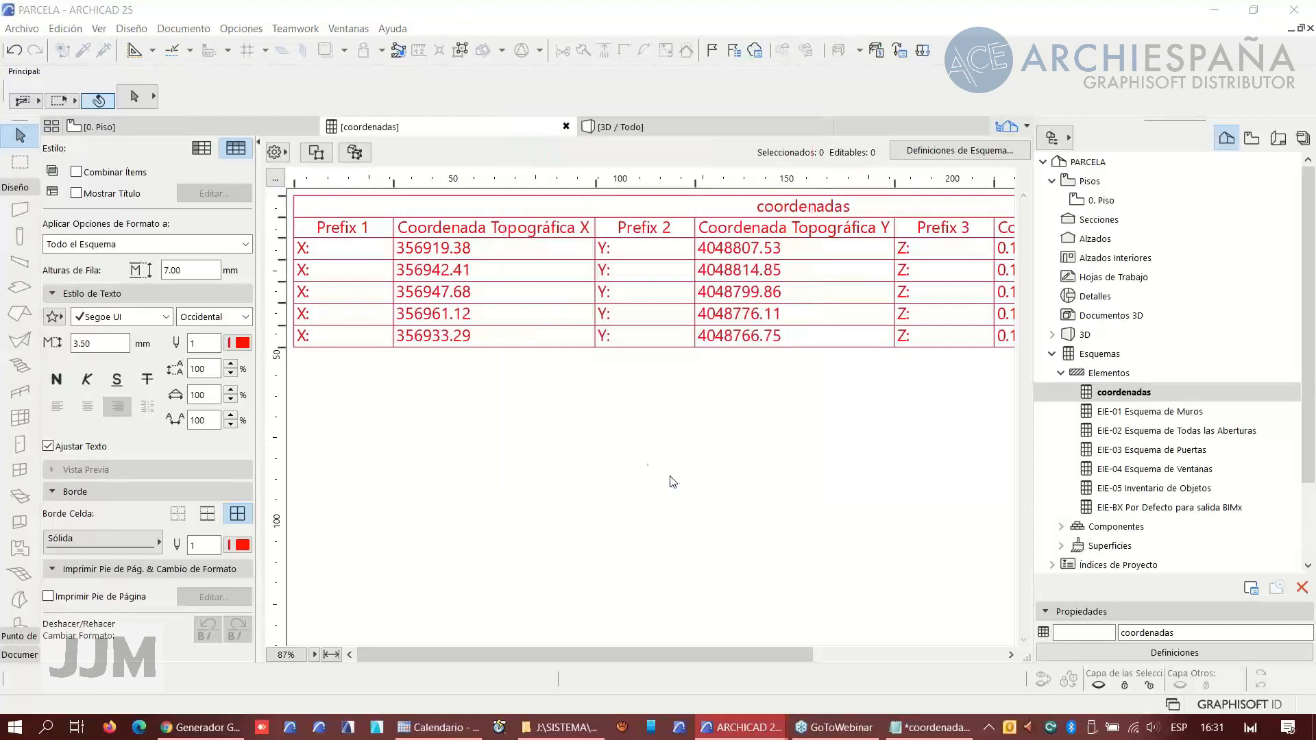
pyautogui.click(277, 152)
pyautogui.click(336, 244)
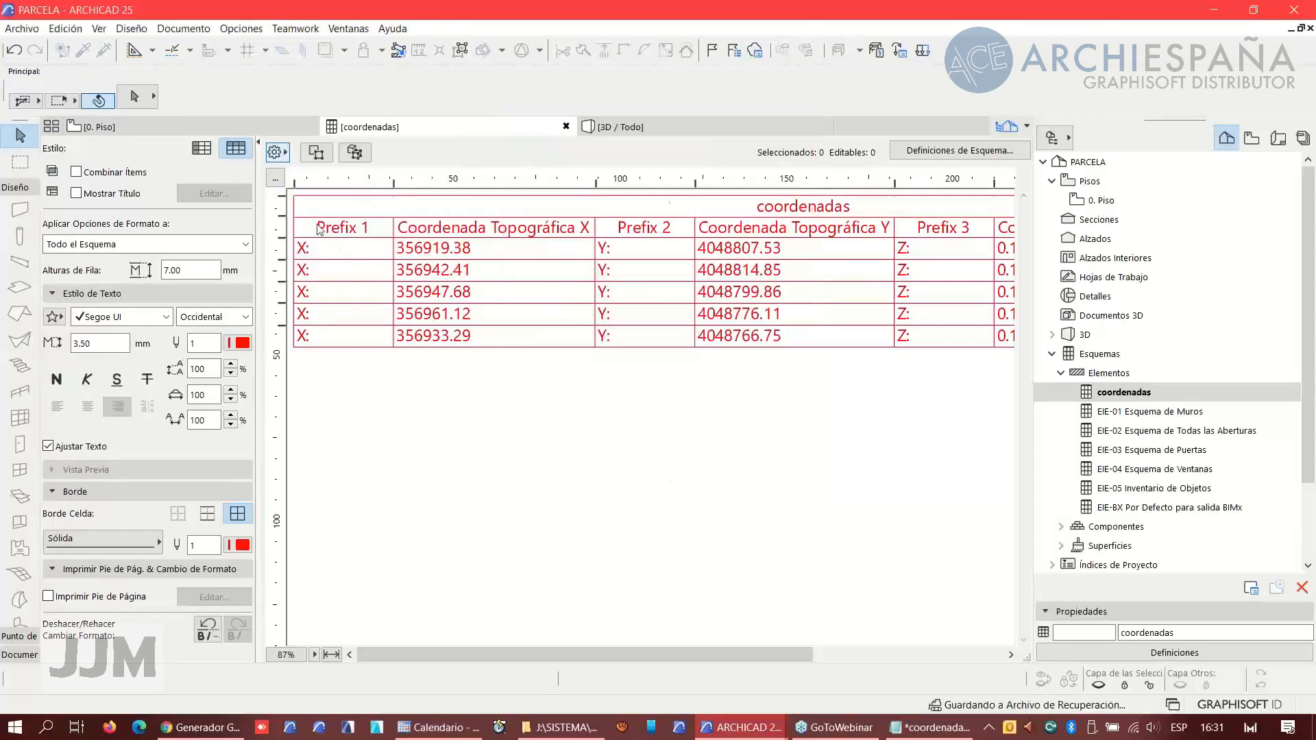
pyautogui.click(284, 156)
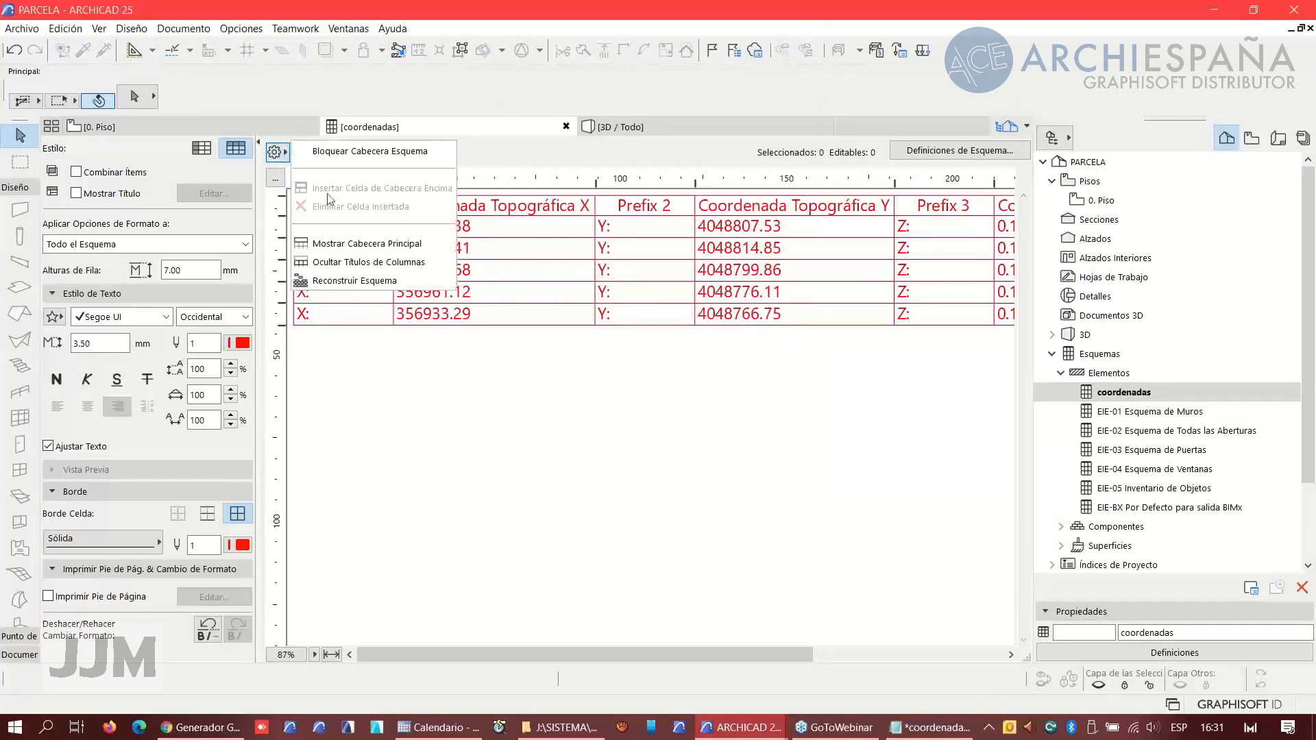
pyautogui.click(348, 262)
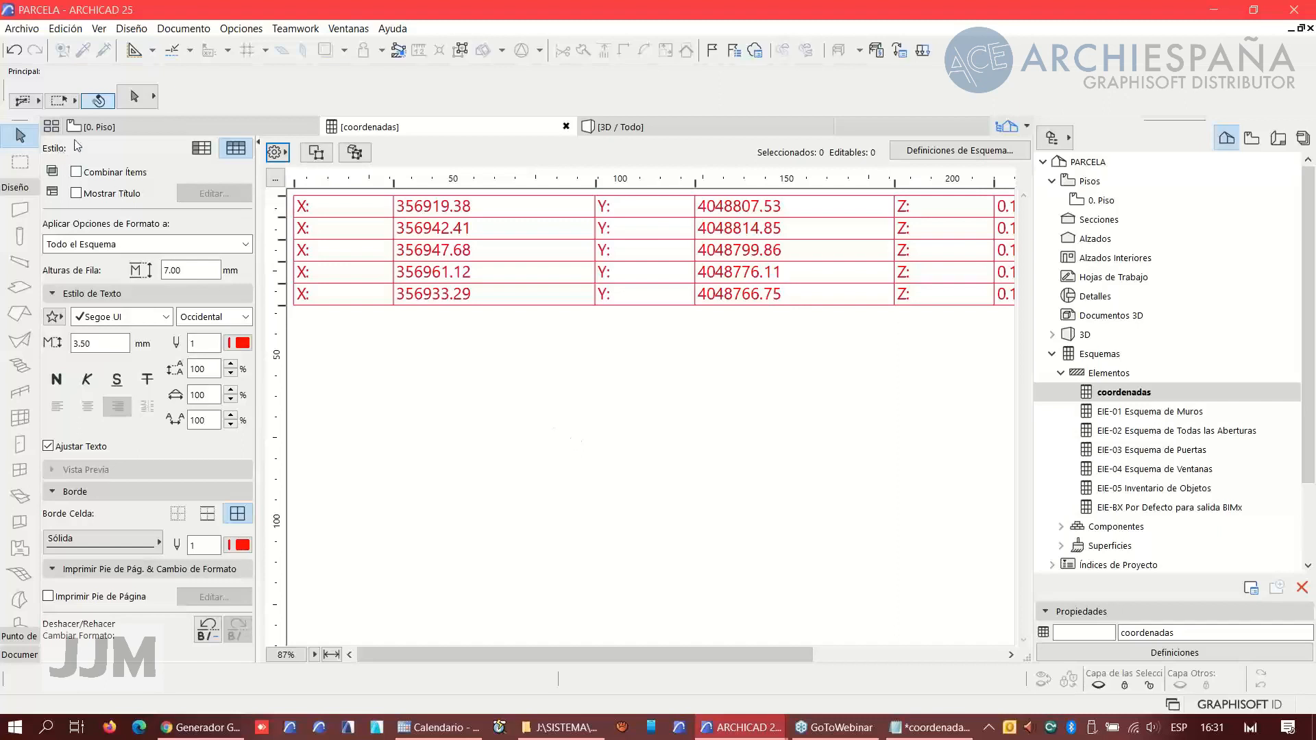
# - Save the schedule as a tab-separated text file named coordenadas and view it in Notepad
pyautogui.click(26, 34)
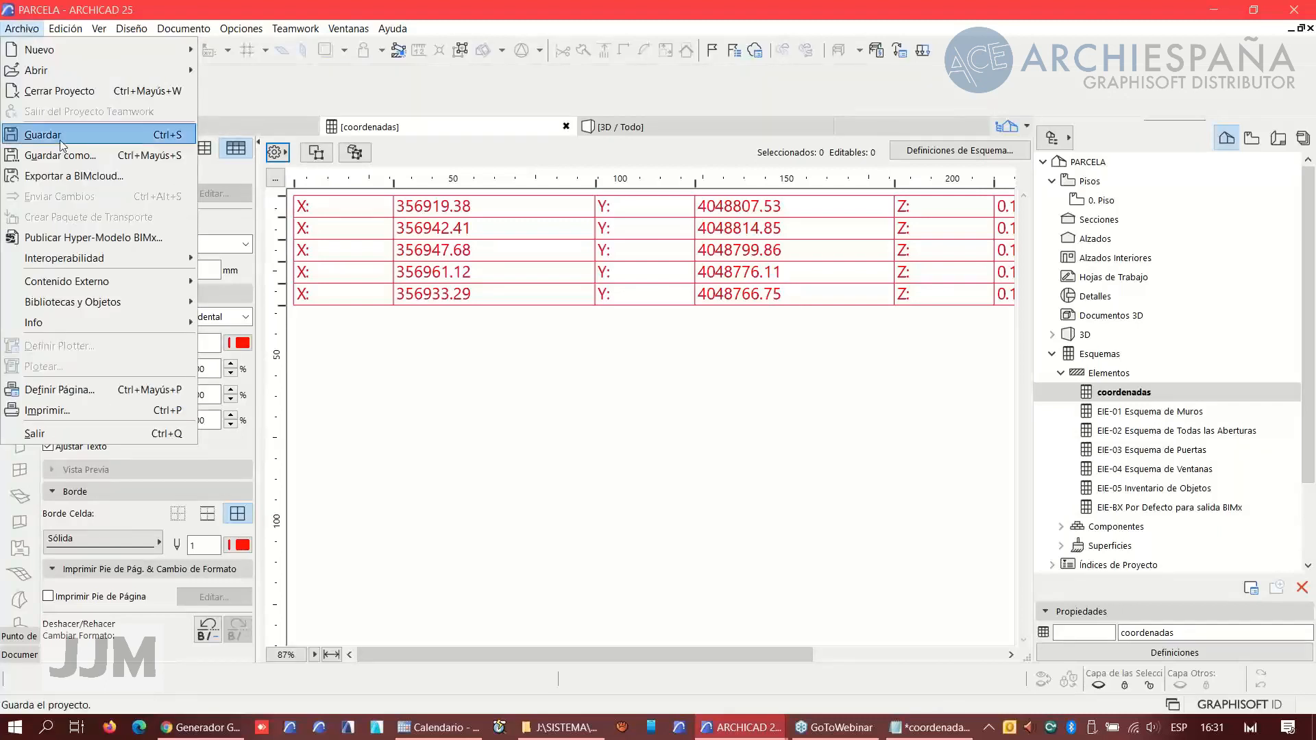
pyautogui.click(461, 394)
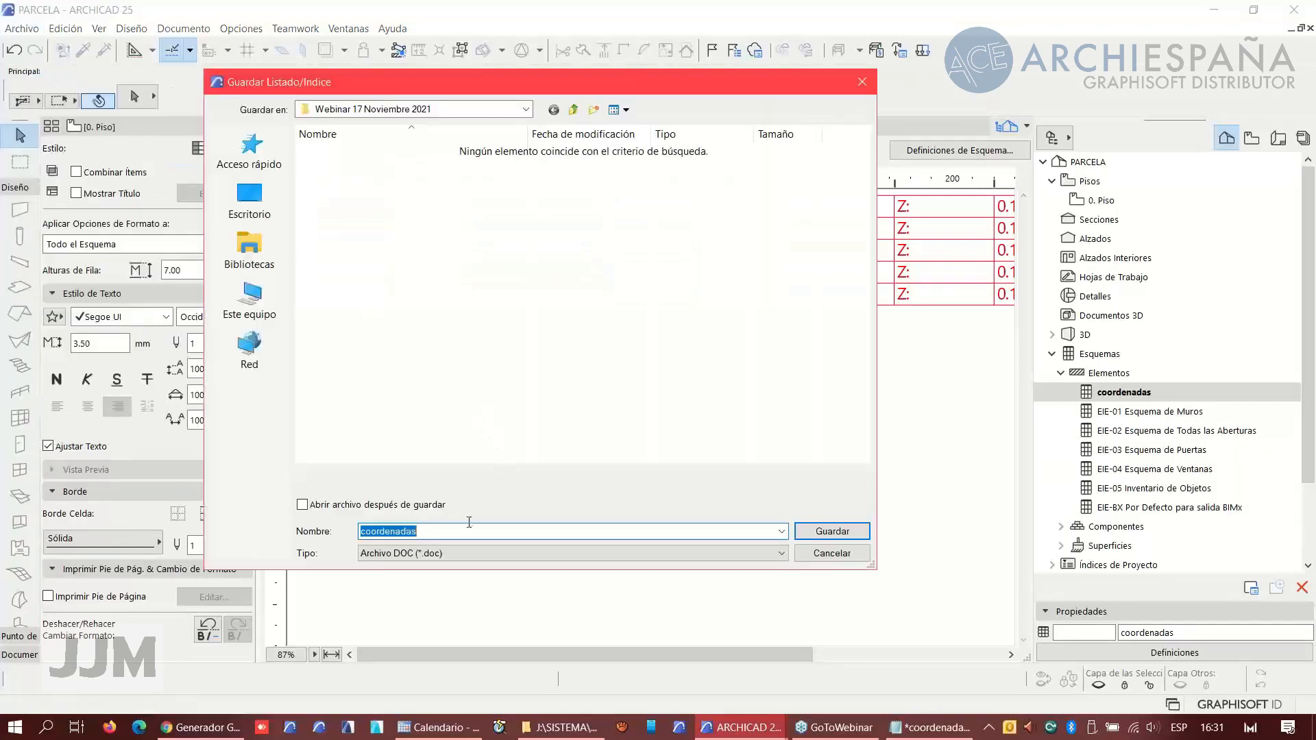
pyautogui.click(442, 554)
pyautogui.click(459, 600)
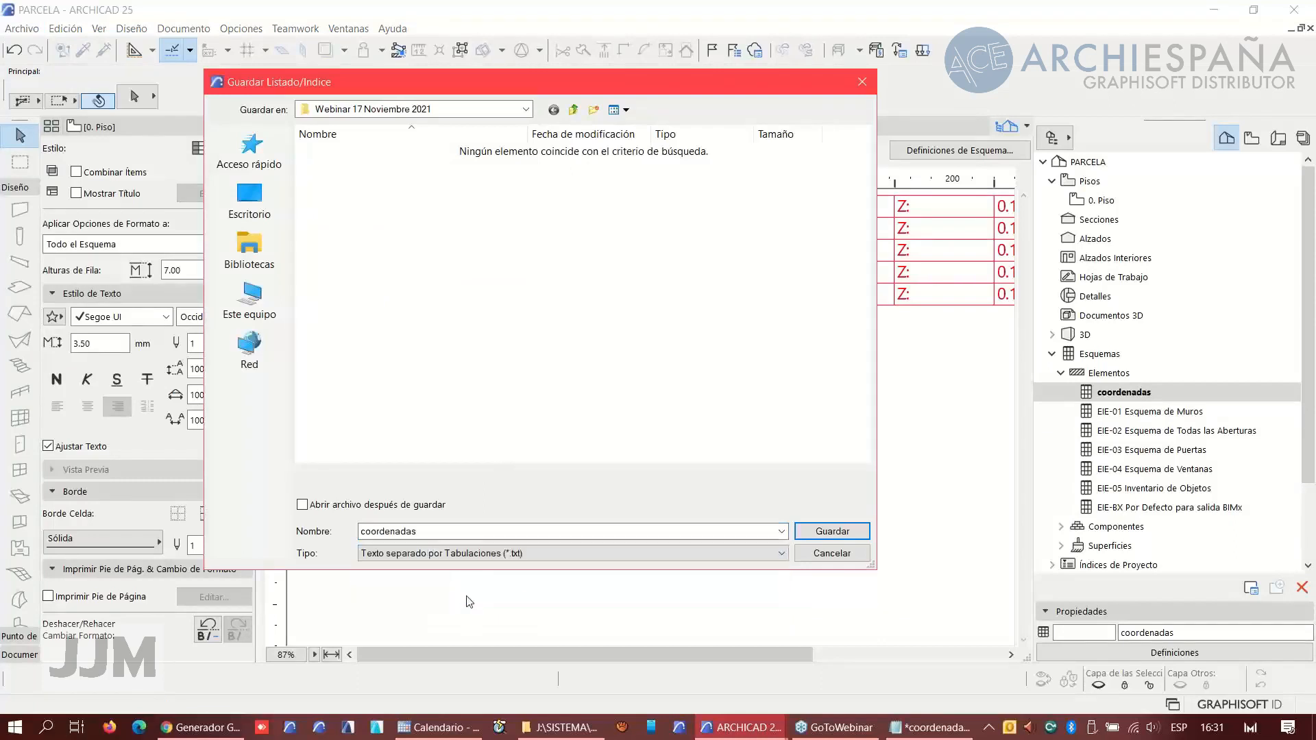
pyautogui.click(353, 153)
pyautogui.click(930, 728)
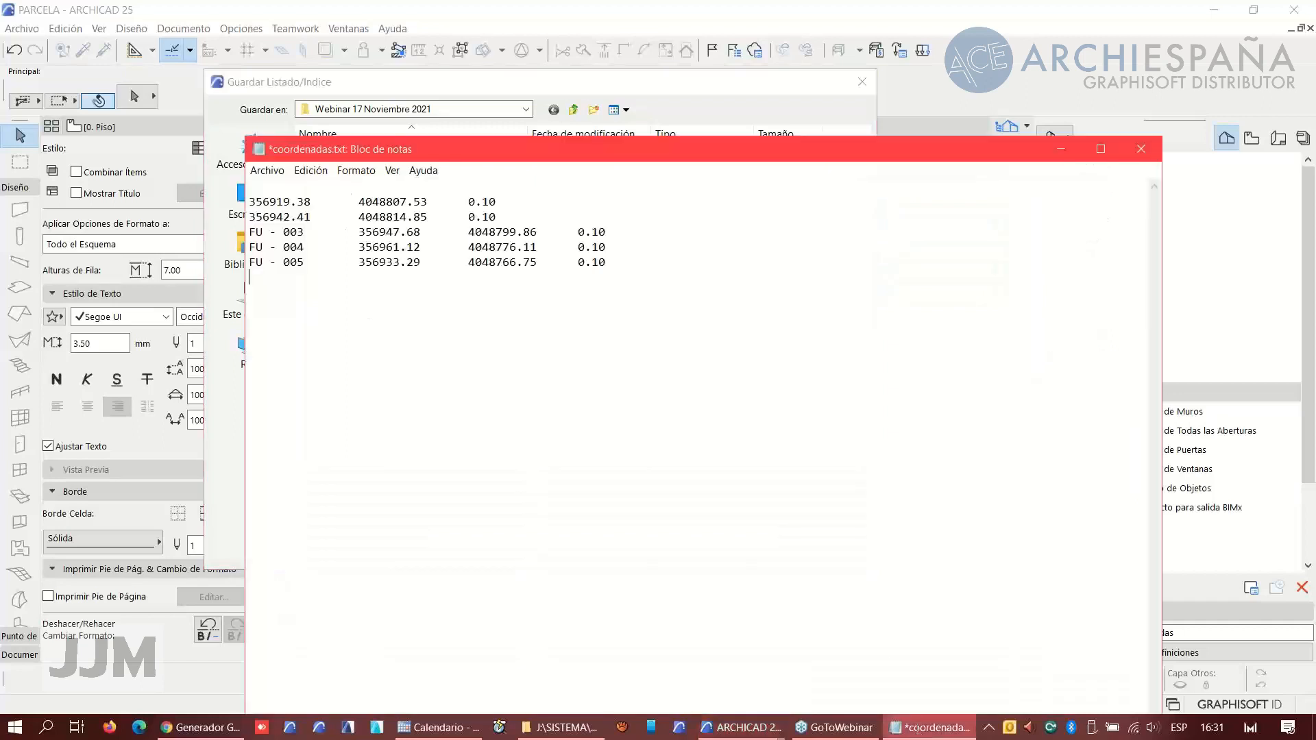
# - Close Notepad discarding its edits and save the schedule again as coordenadas.txt, replacing the existing file
pyautogui.click(1140, 149)
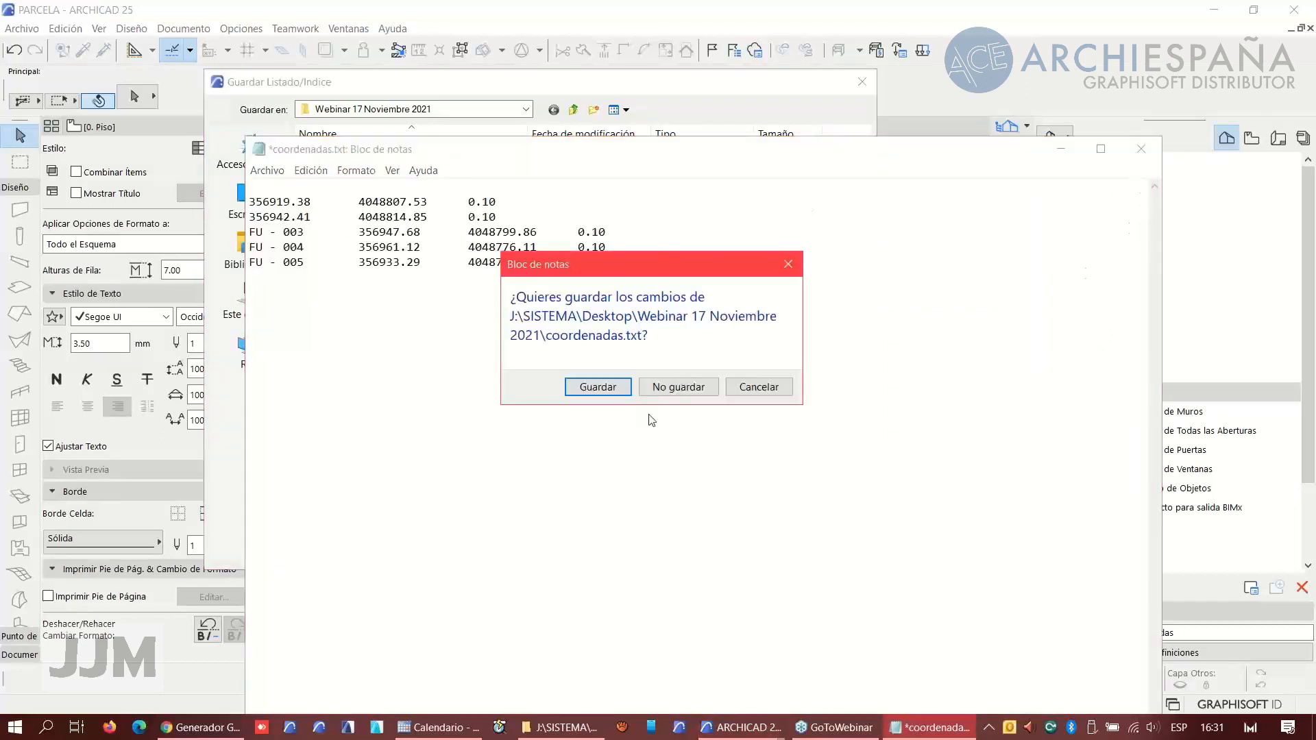
pyautogui.click(678, 385)
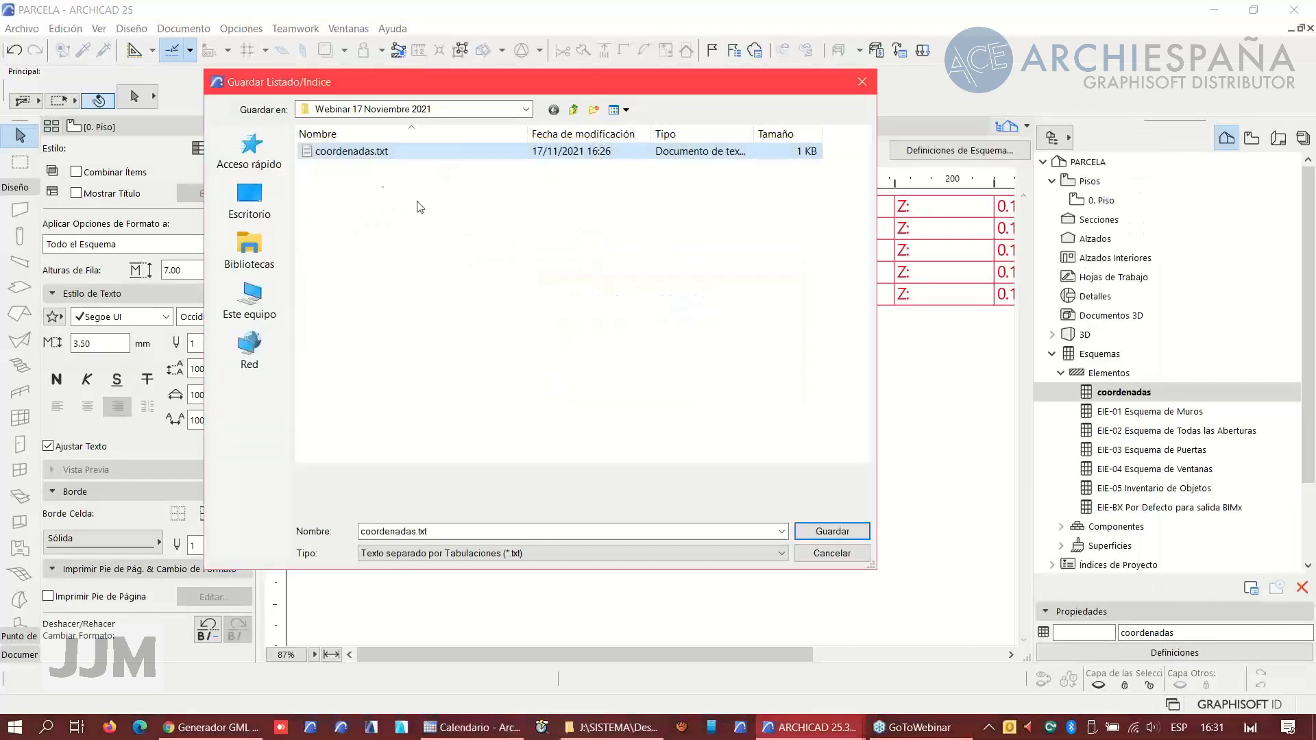
pyautogui.click(839, 532)
pyautogui.click(706, 371)
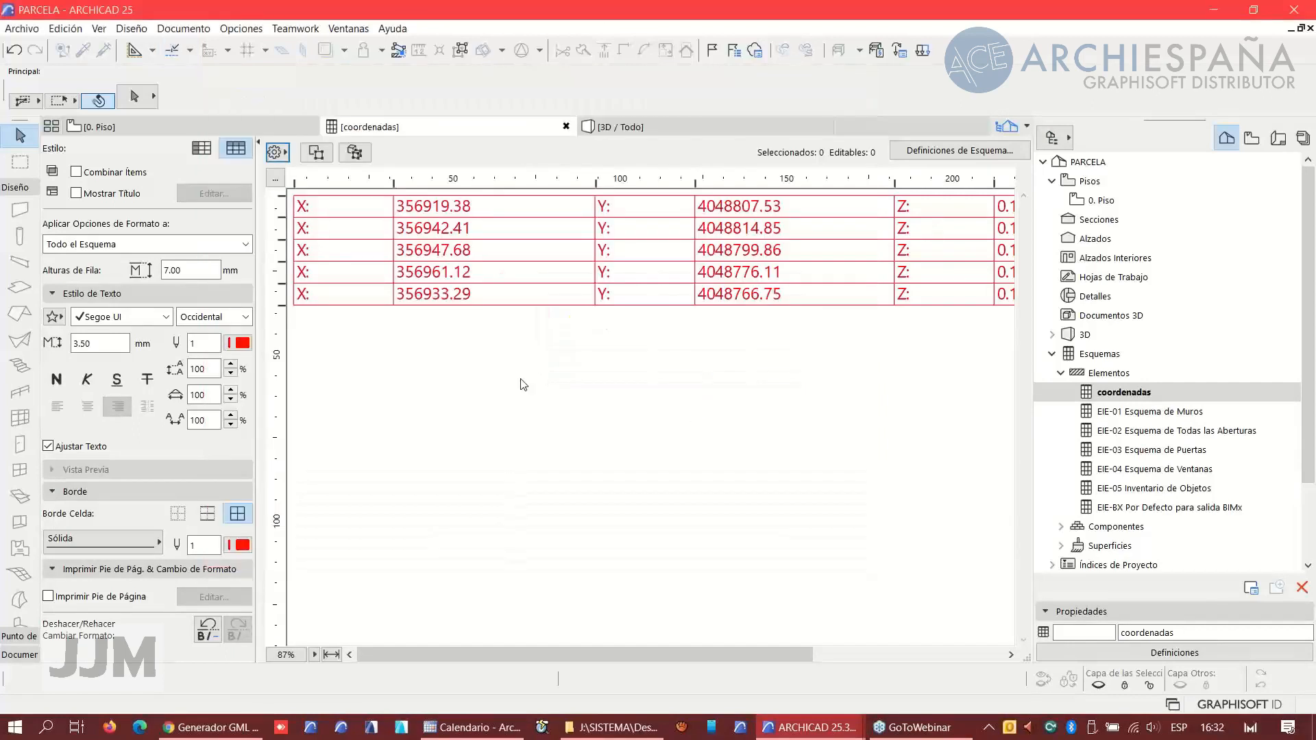
# - Open coordenadas.txt in Notepad and replace every "X:" with "X="
pyautogui.click(610, 727)
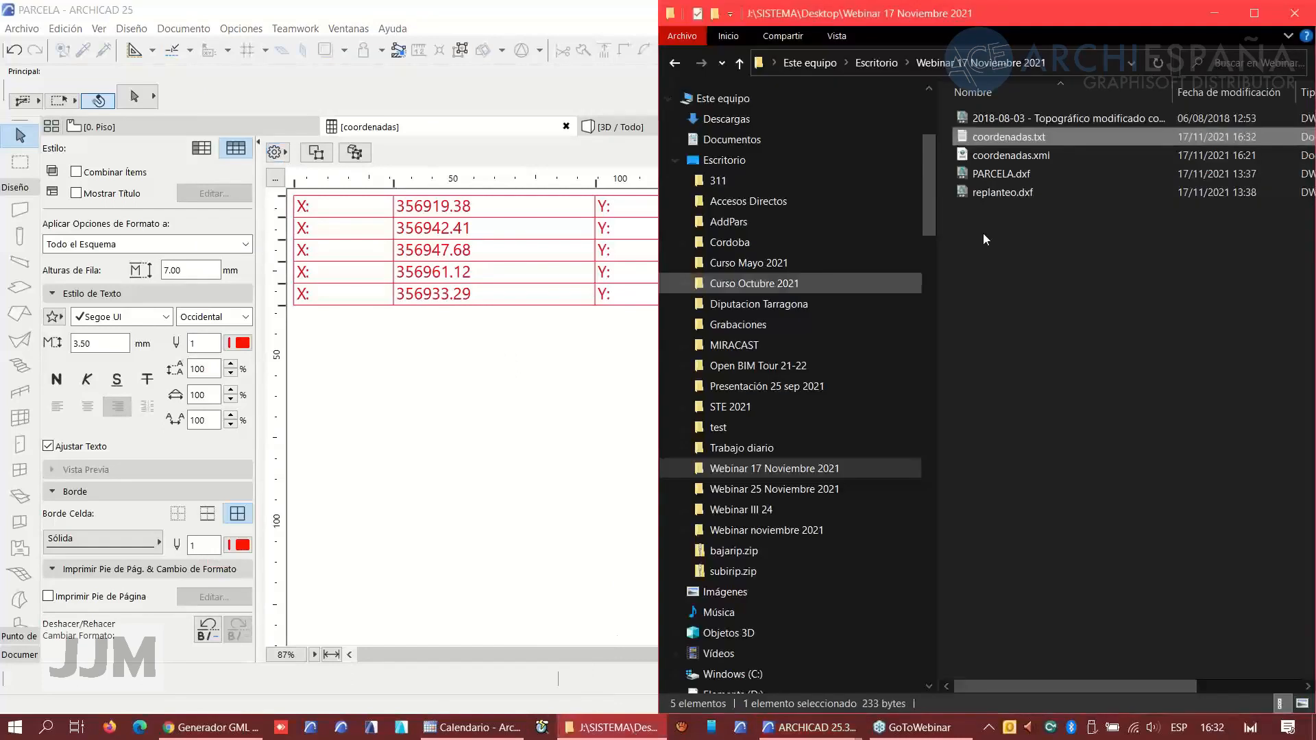
pyautogui.doubleClick(990, 137)
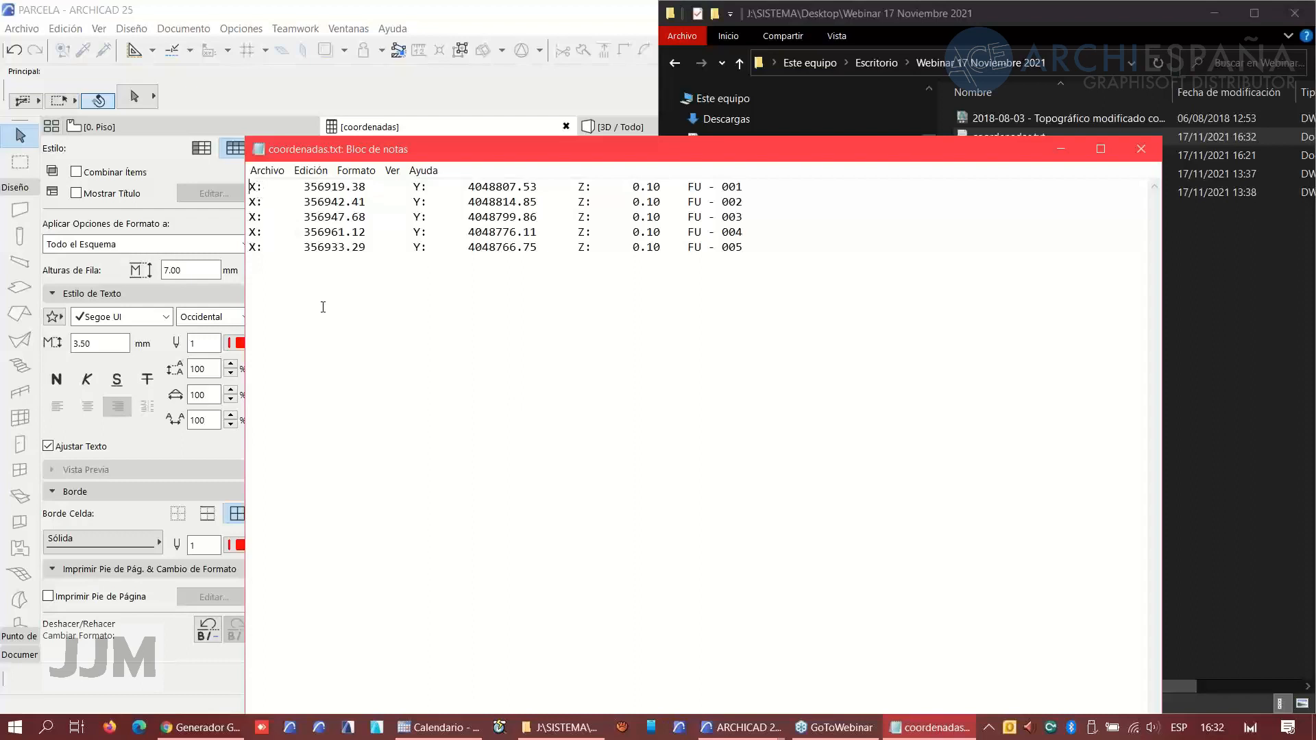
pyautogui.click(313, 172)
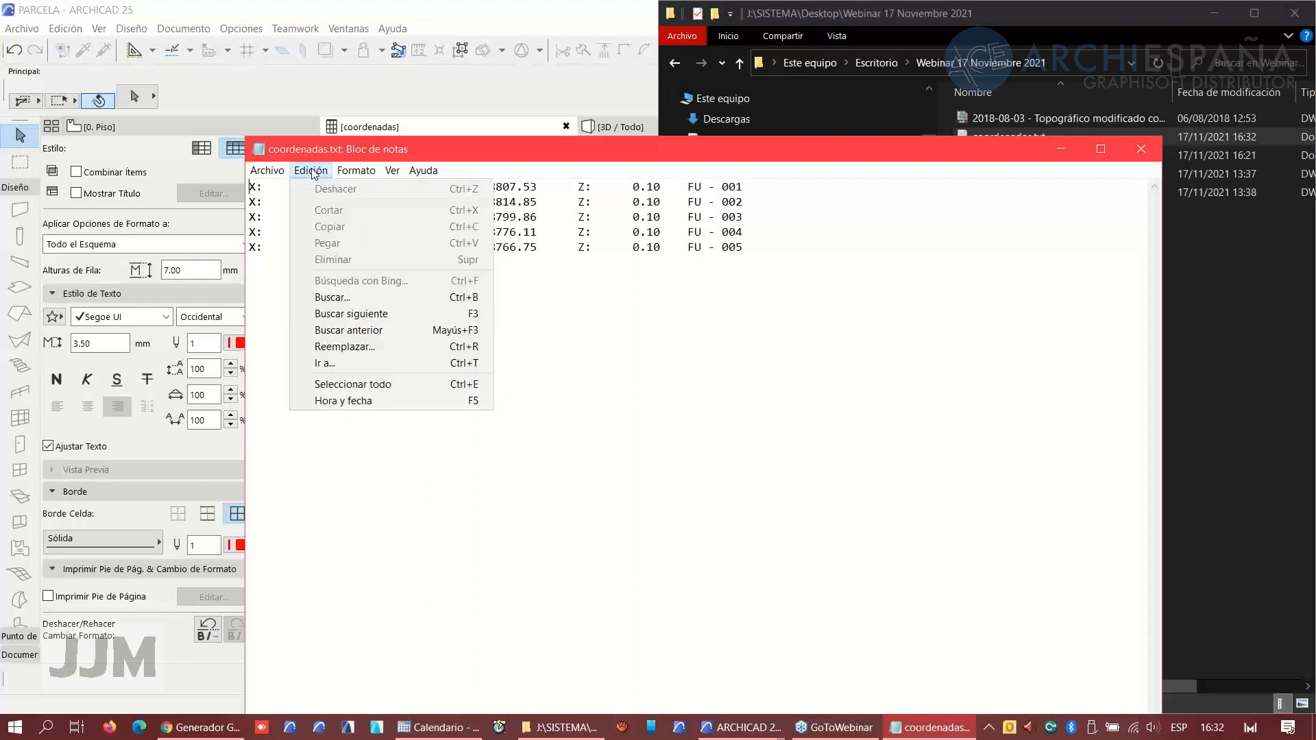
pyautogui.click(347, 346)
pyautogui.moveTo(413, 262); pyautogui.dragTo(430, 333)
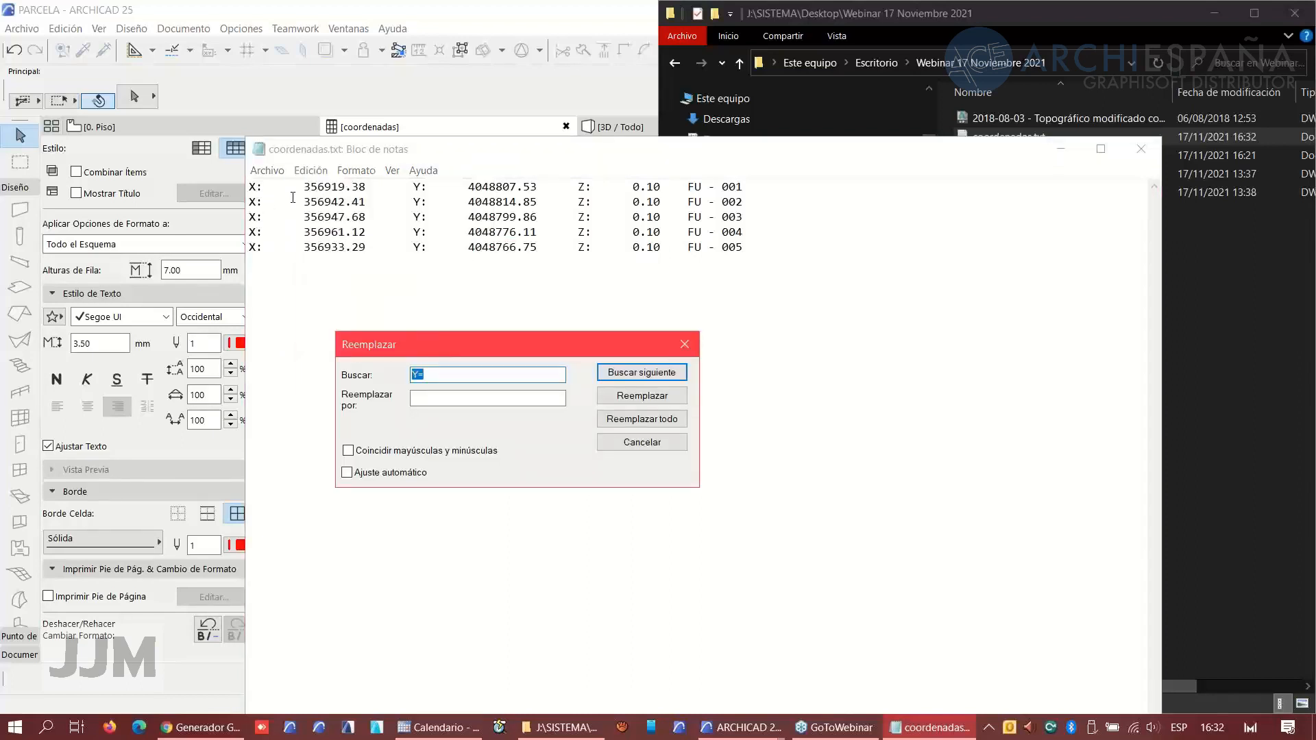
pyautogui.moveTo(301, 187); pyautogui.dragTo(248, 187)
pyautogui.hotkey('ctrl', 'c')
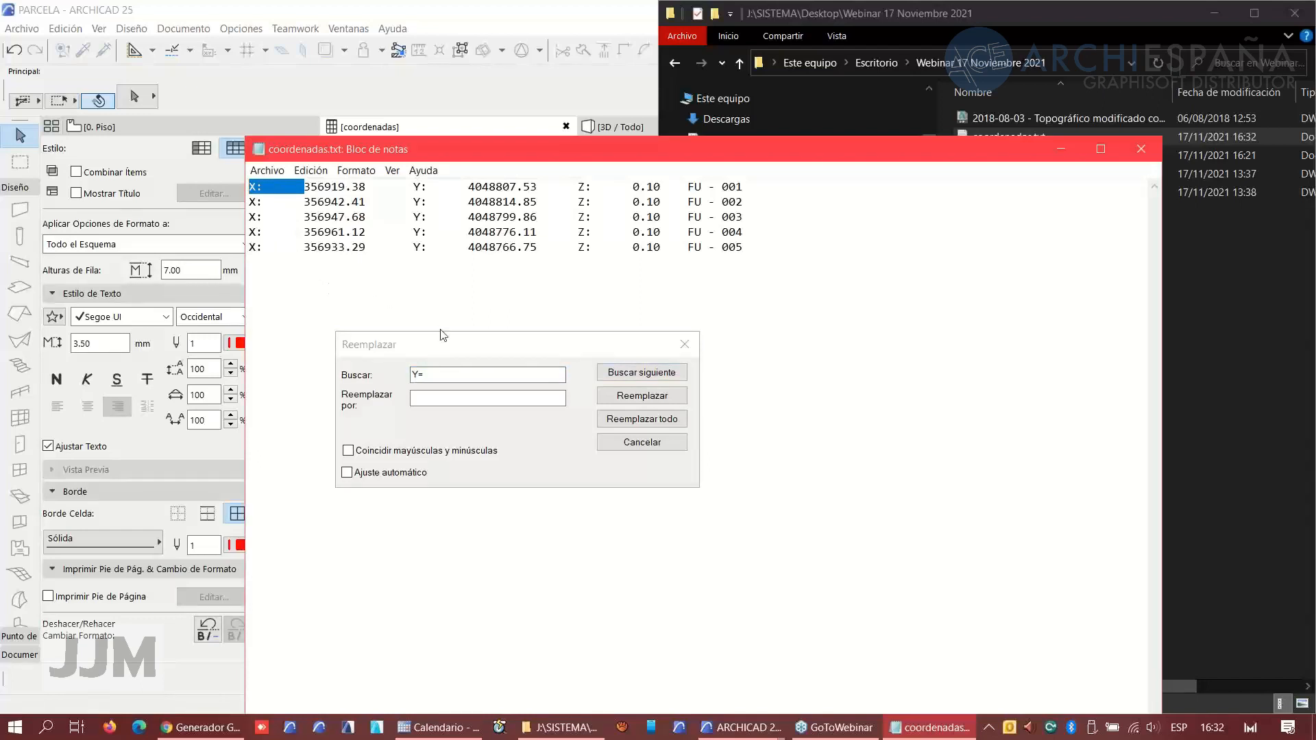
pyautogui.click(410, 377)
pyautogui.hotkey('ctrl', 'v')
pyautogui.click(425, 399)
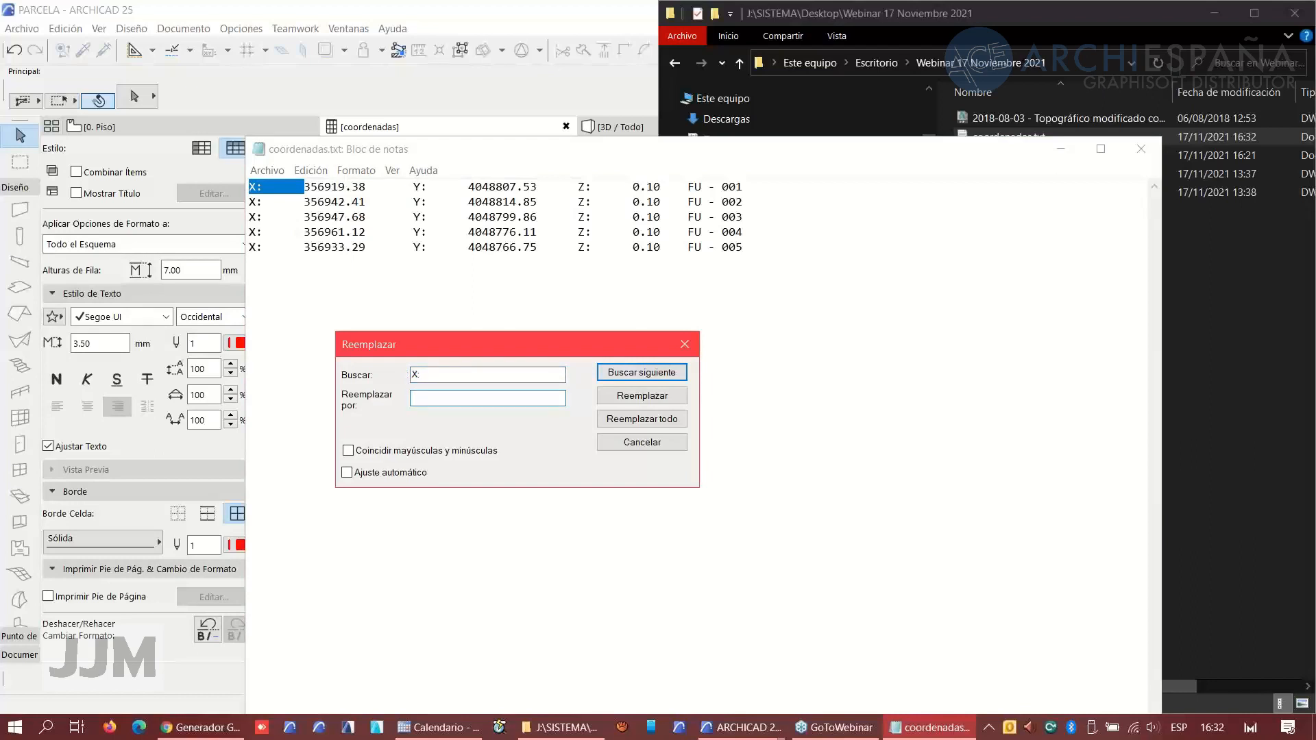
pyautogui.write('X')
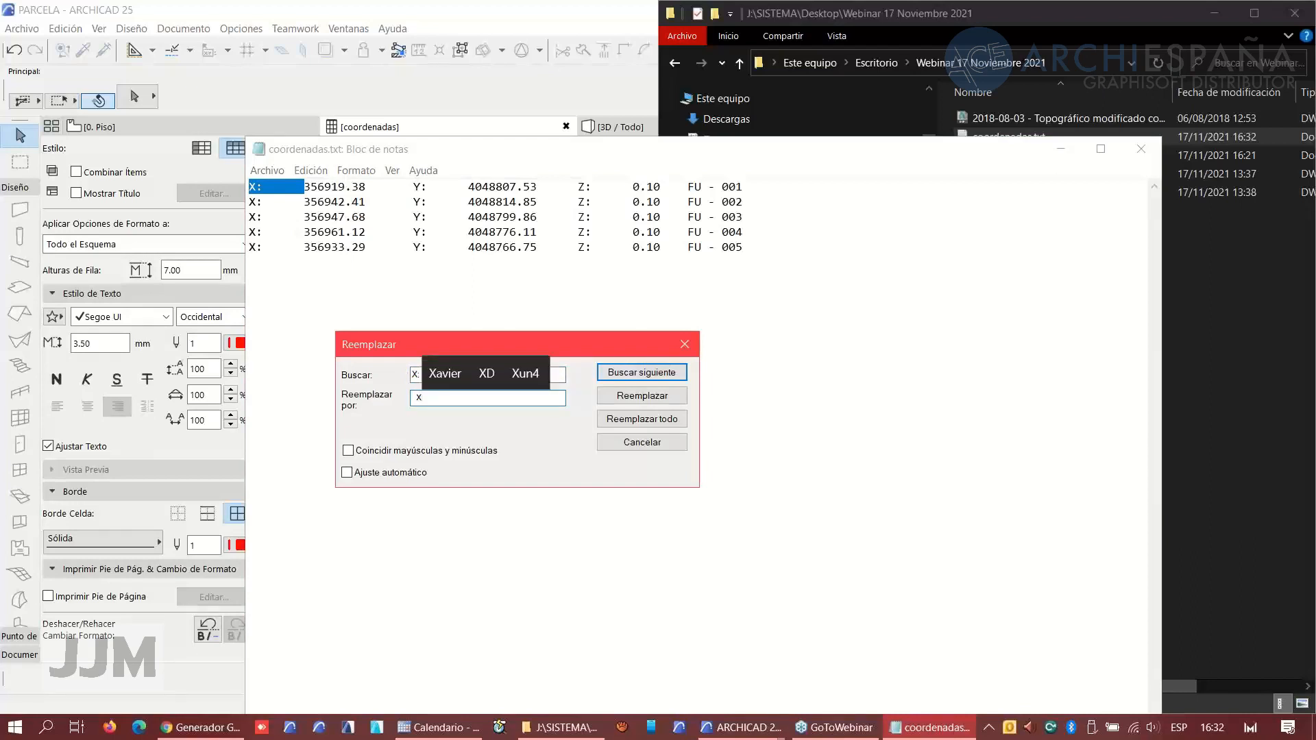
pyautogui.write('=')
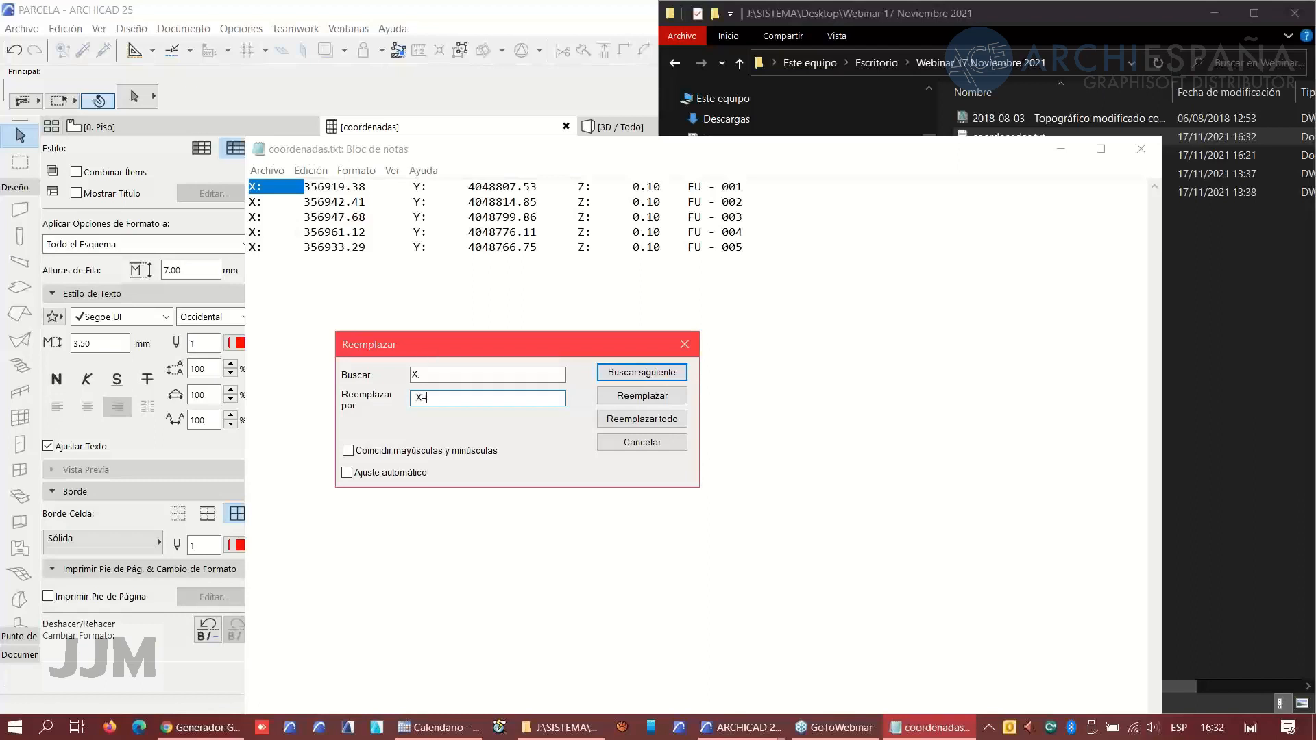
pyautogui.click(642, 419)
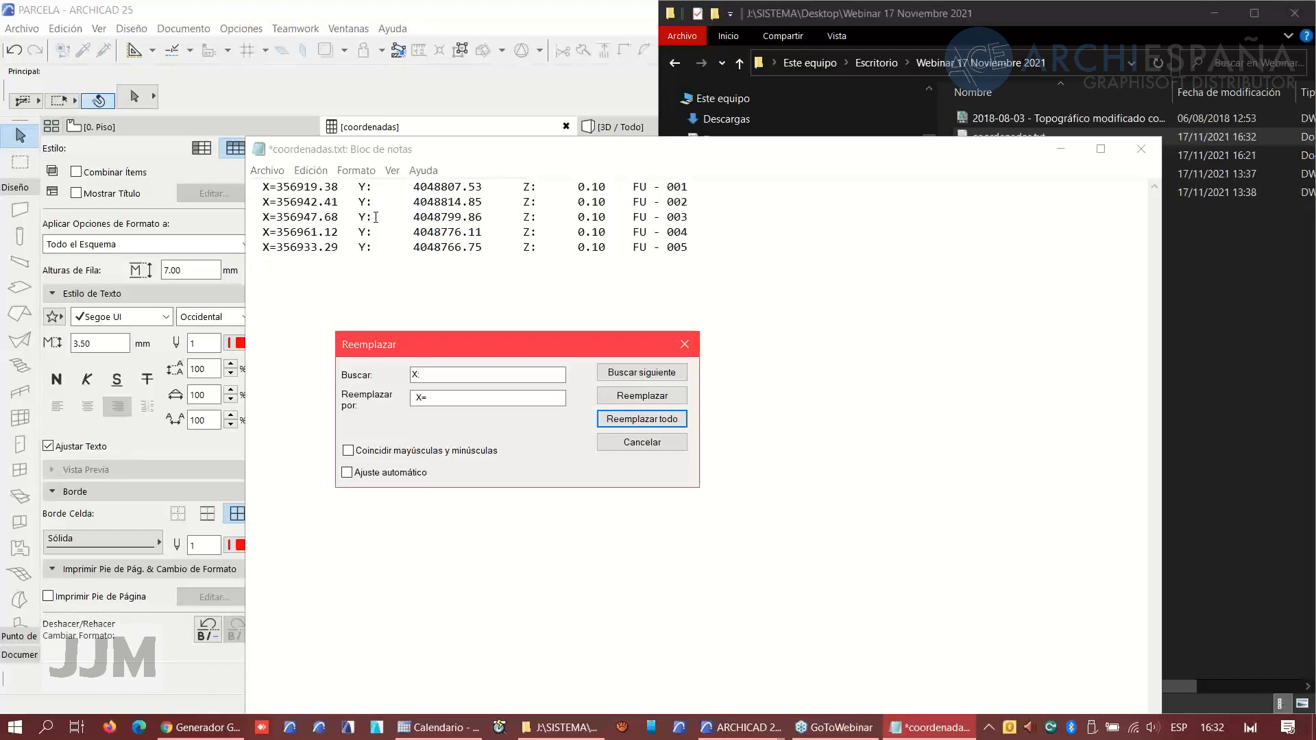
# - Replace every "Y:" with "Y=" throughout the file
pyautogui.doubleClick(414, 375)
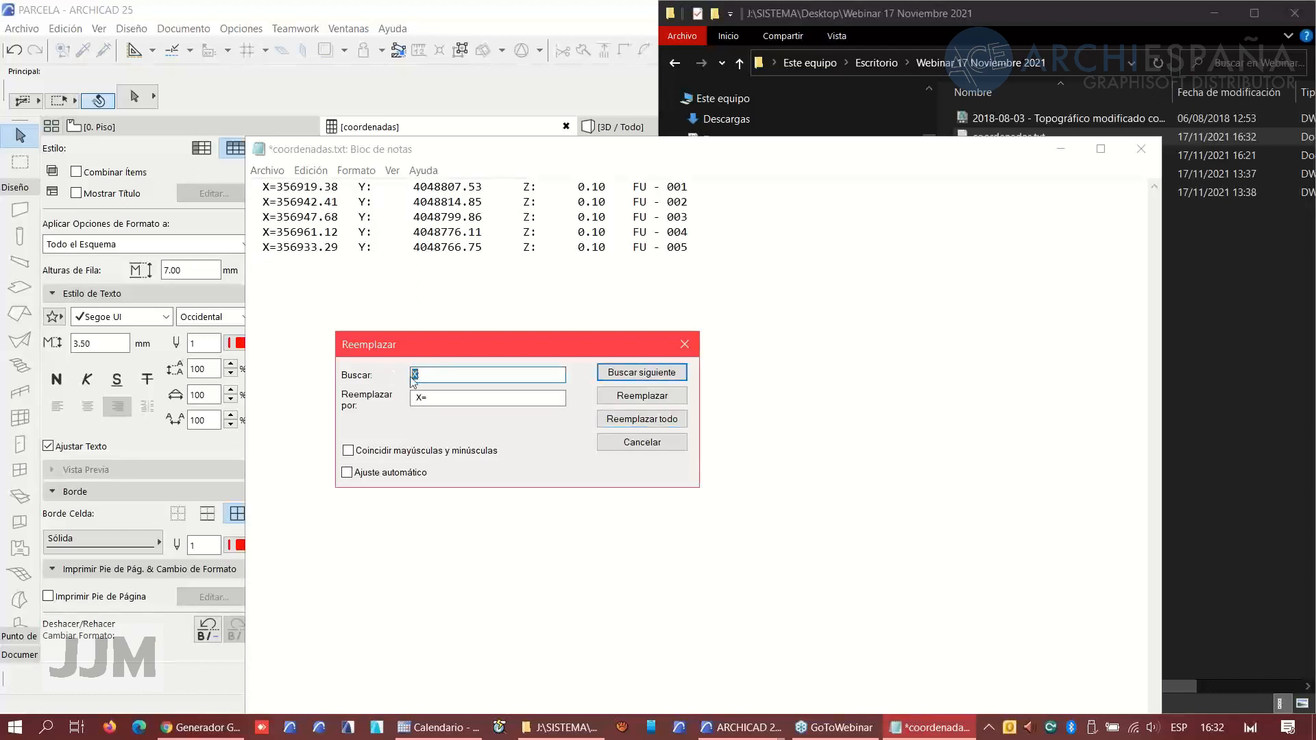
pyautogui.write('Y:')
pyautogui.doubleClick(420, 397)
pyautogui.write('Y=')
pyautogui.click(641, 419)
# - Replace every "Z:" with "Z=" throughout the file
pyautogui.click(419, 376)
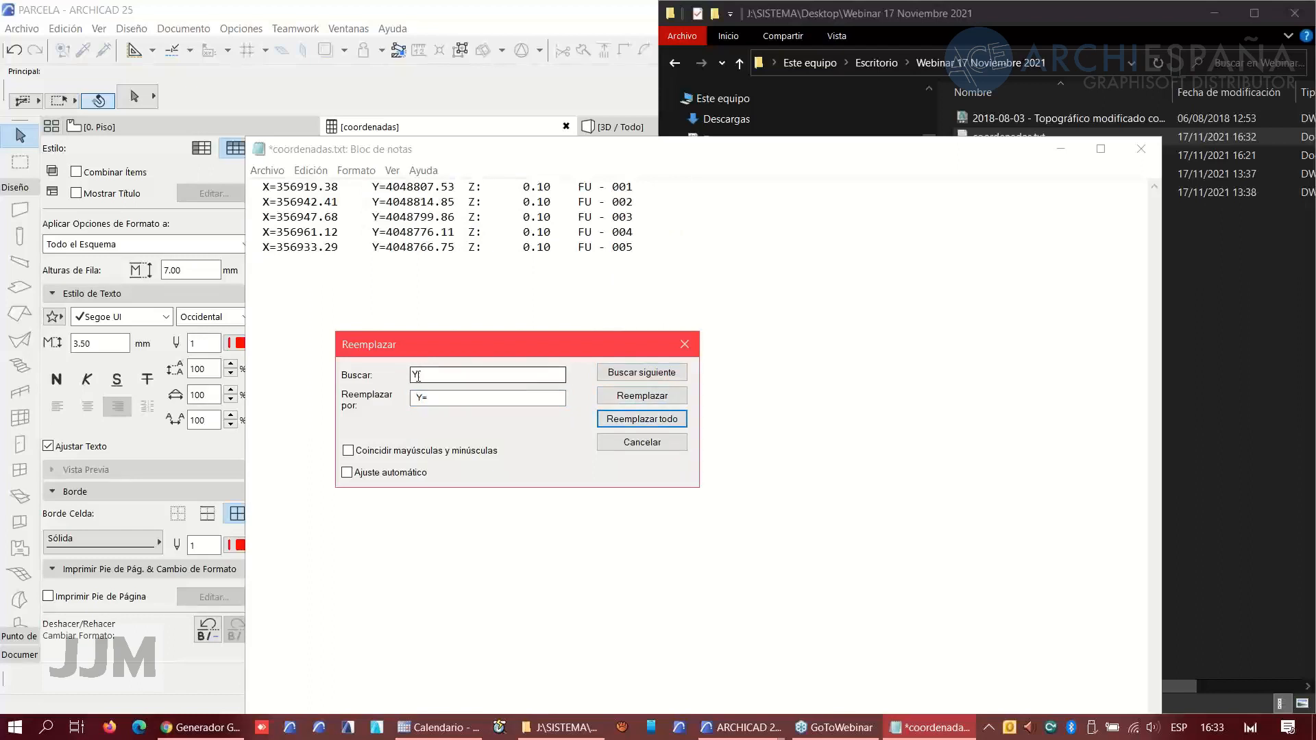
pyautogui.doubleClick(418, 375)
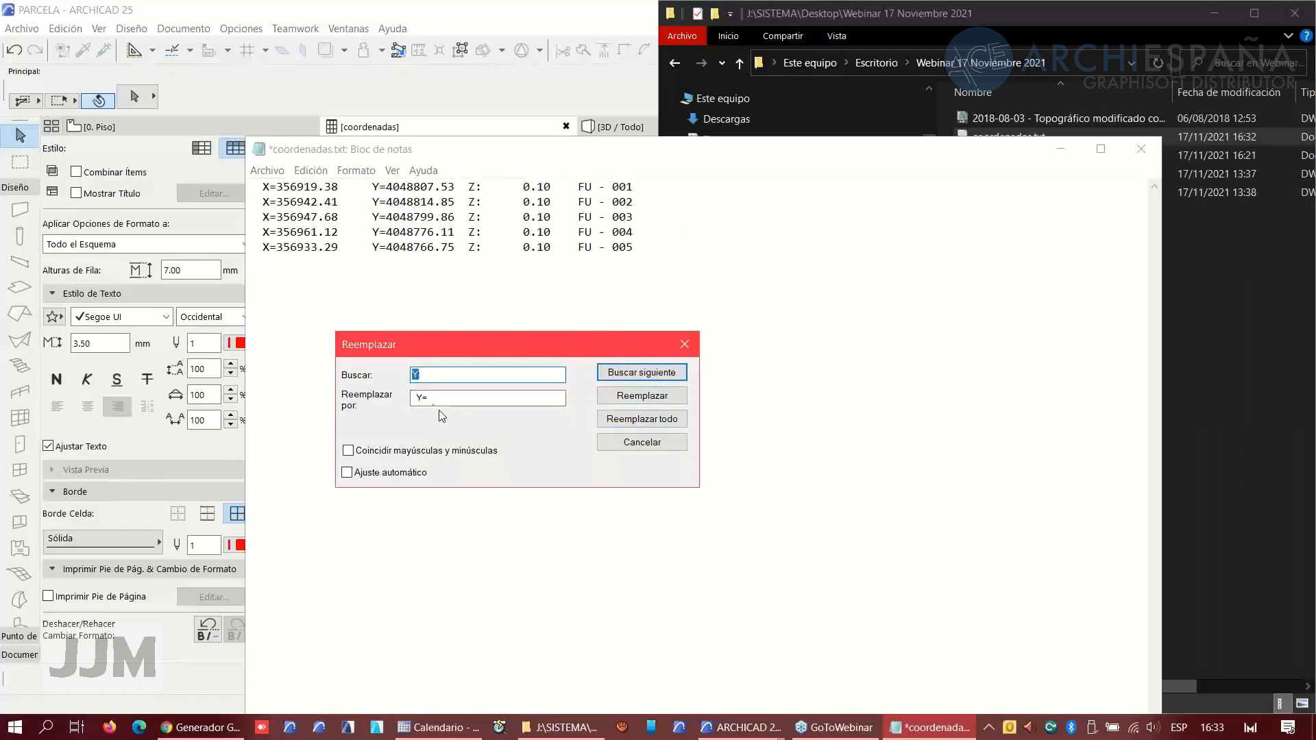
pyautogui.write('Z')
pyautogui.press('Tab')
pyautogui.hotkey('shift', 'Left')
pyautogui.write('Z')
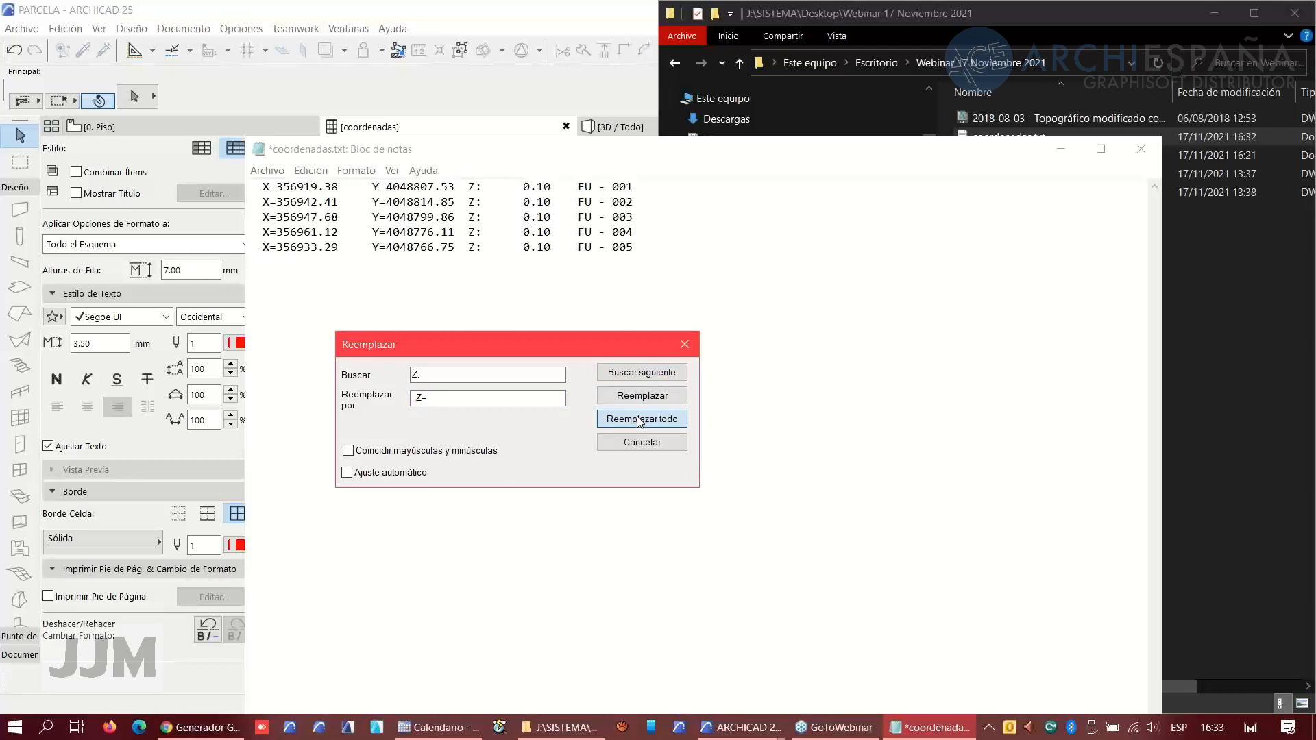
pyautogui.click(638, 419)
# - Delete the FU point labels from the end of all five lines and close the Replace dialog
pyautogui.moveTo(529, 185); pyautogui.dragTo(634, 187)
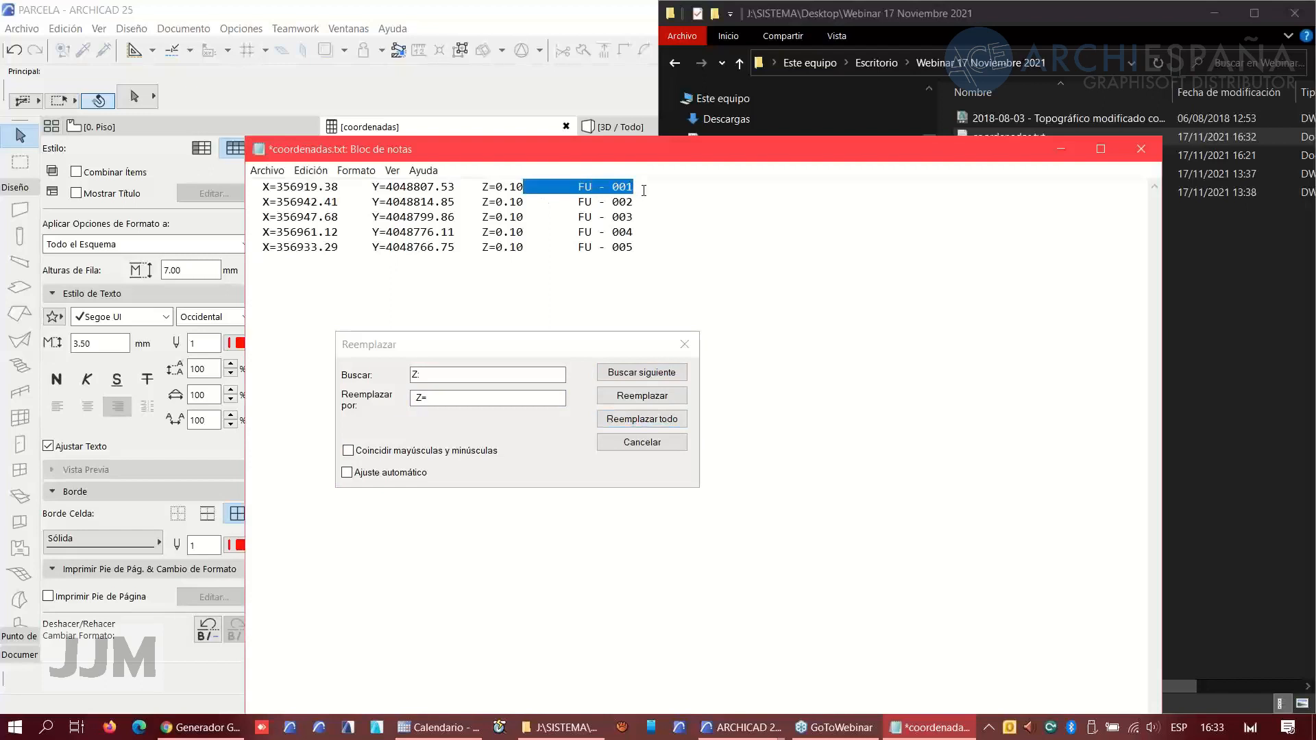
pyautogui.press('Delete')
pyautogui.moveTo(529, 203); pyautogui.dragTo(637, 204)
pyautogui.press('Delete')
pyautogui.moveTo(524, 217); pyautogui.dragTo(636, 214)
pyautogui.press('Delete')
pyautogui.moveTo(525, 232); pyautogui.dragTo(641, 229)
pyautogui.press('Delete')
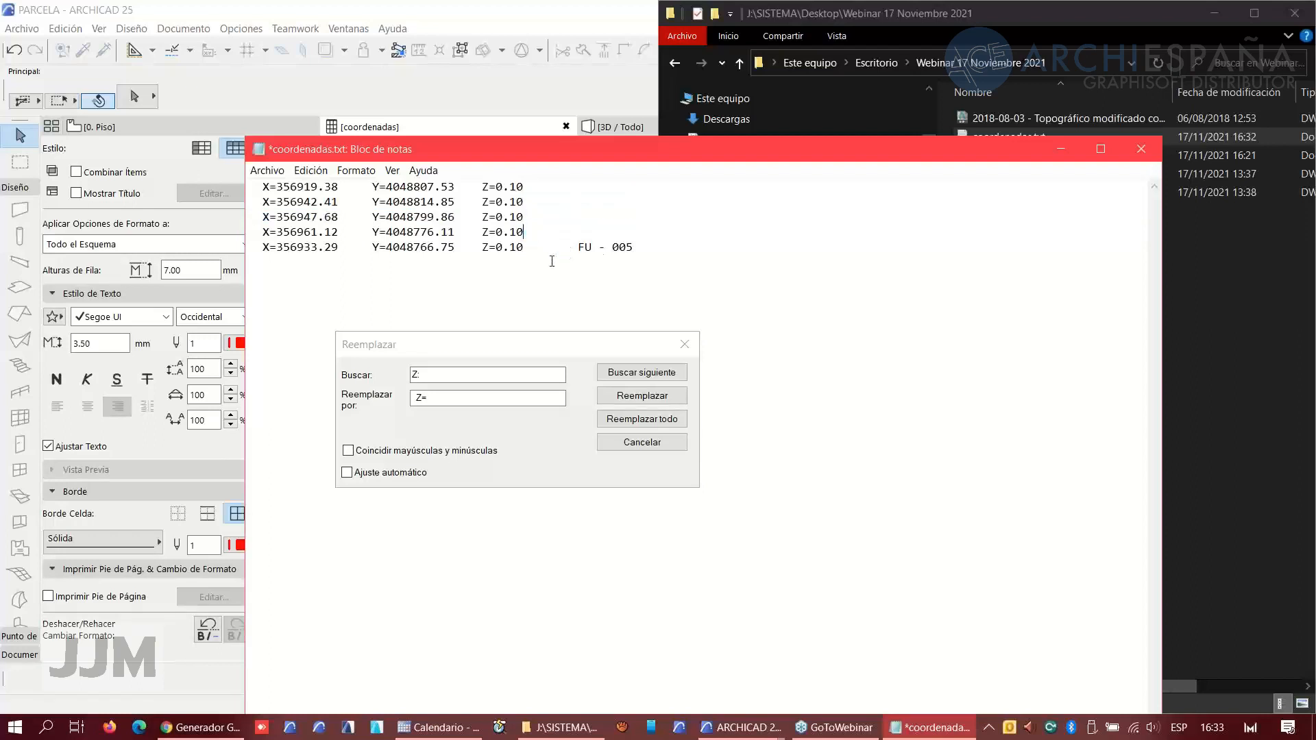
pyautogui.moveTo(527, 247); pyautogui.dragTo(634, 248)
pyautogui.press('Delete')
pyautogui.click(691, 345)
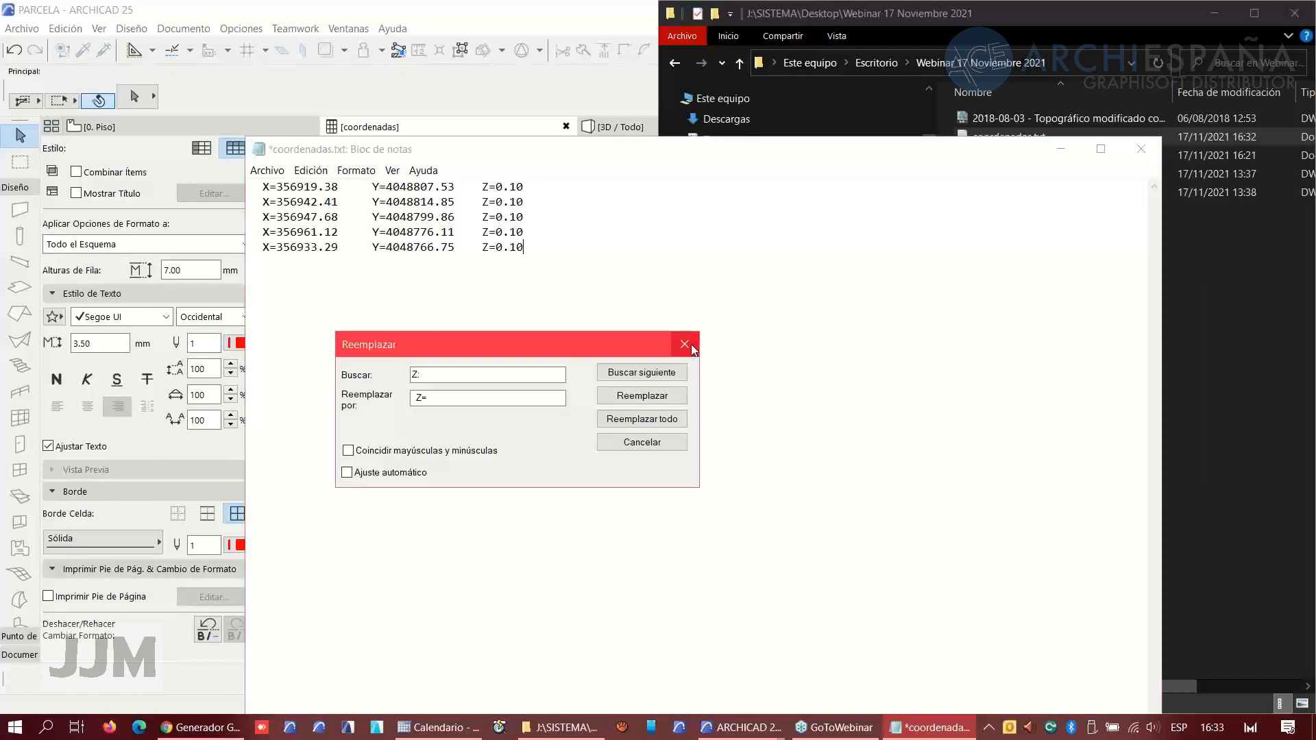
pyautogui.click(691, 345)
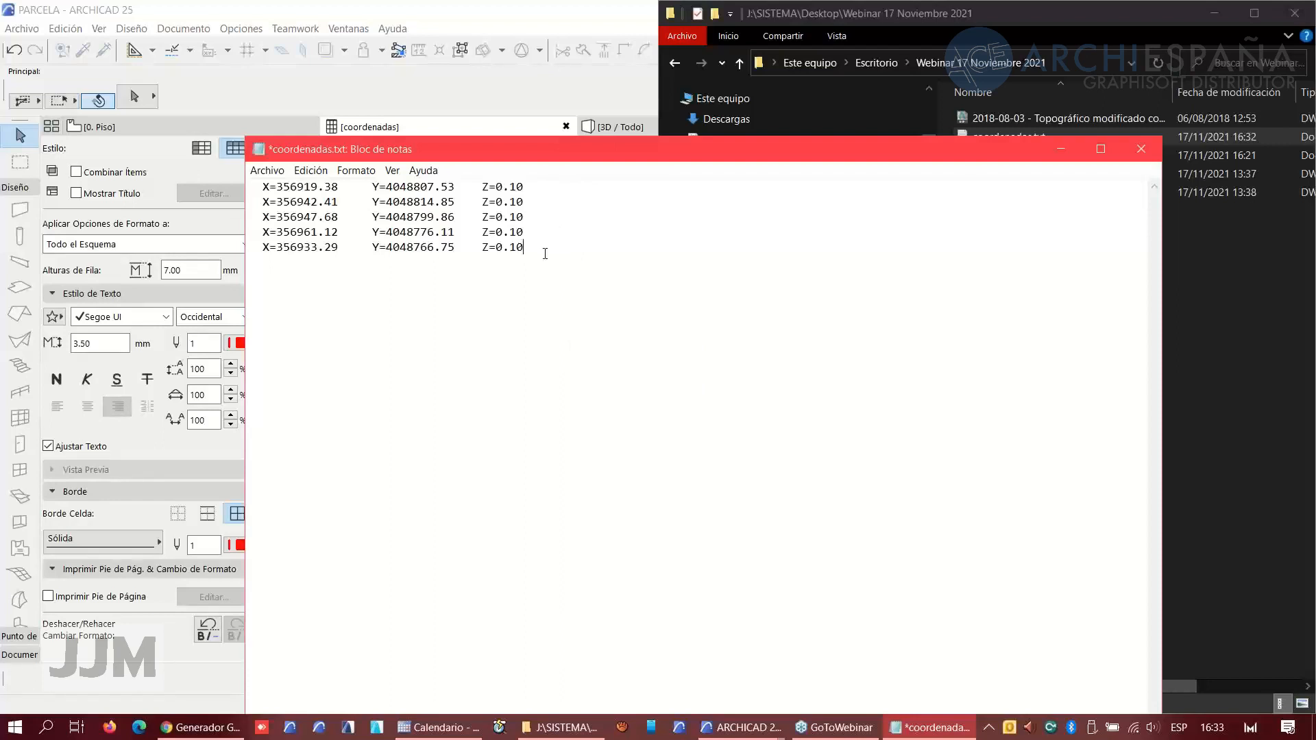
# - Copy all coordinate lines and paste them into the GMLParcela data entry box
pyautogui.moveTo(538, 249); pyautogui.dragTo(242, 185)
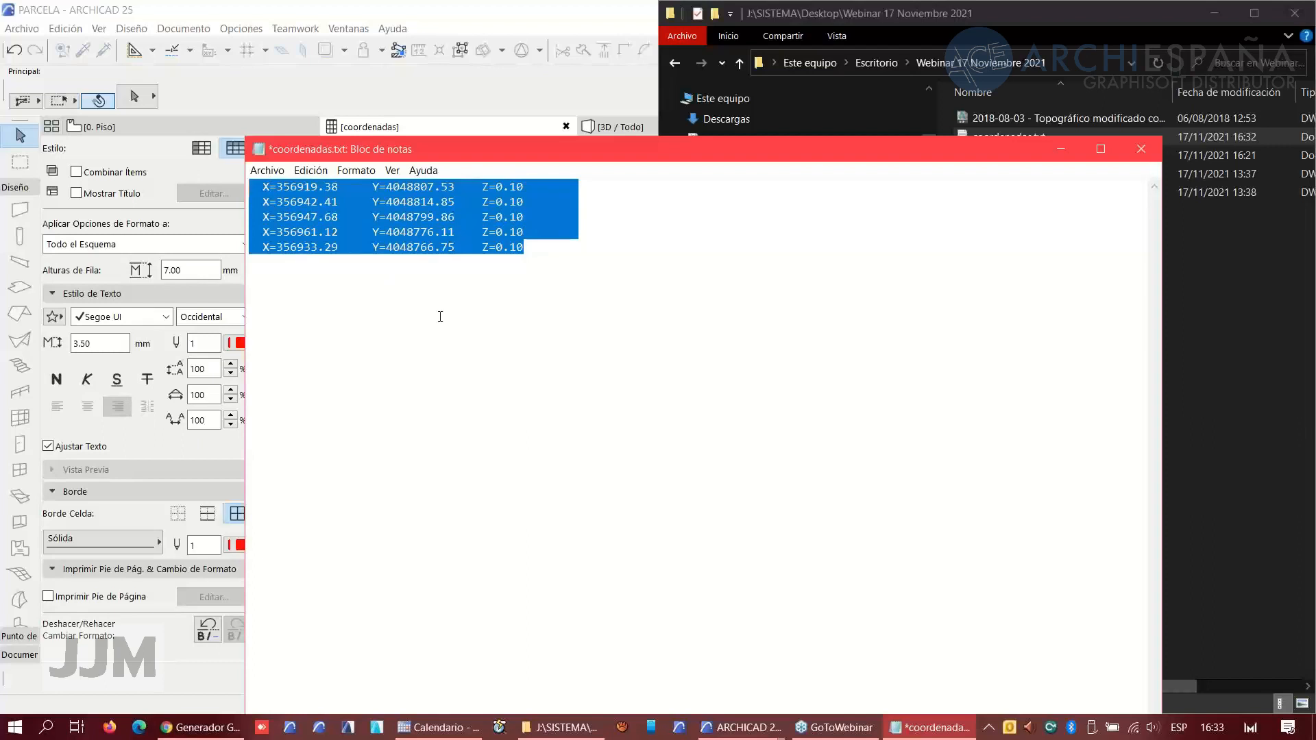
pyautogui.click(201, 726)
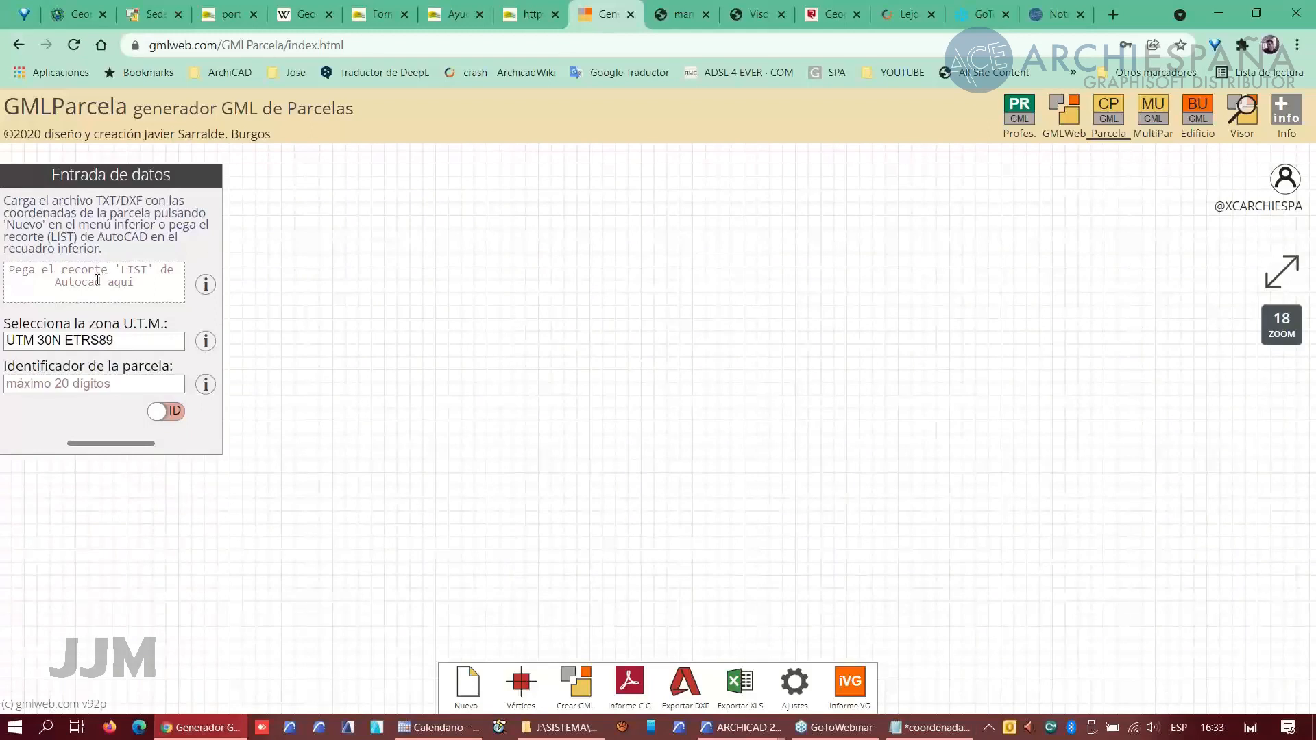
pyautogui.rightClick(96, 280)
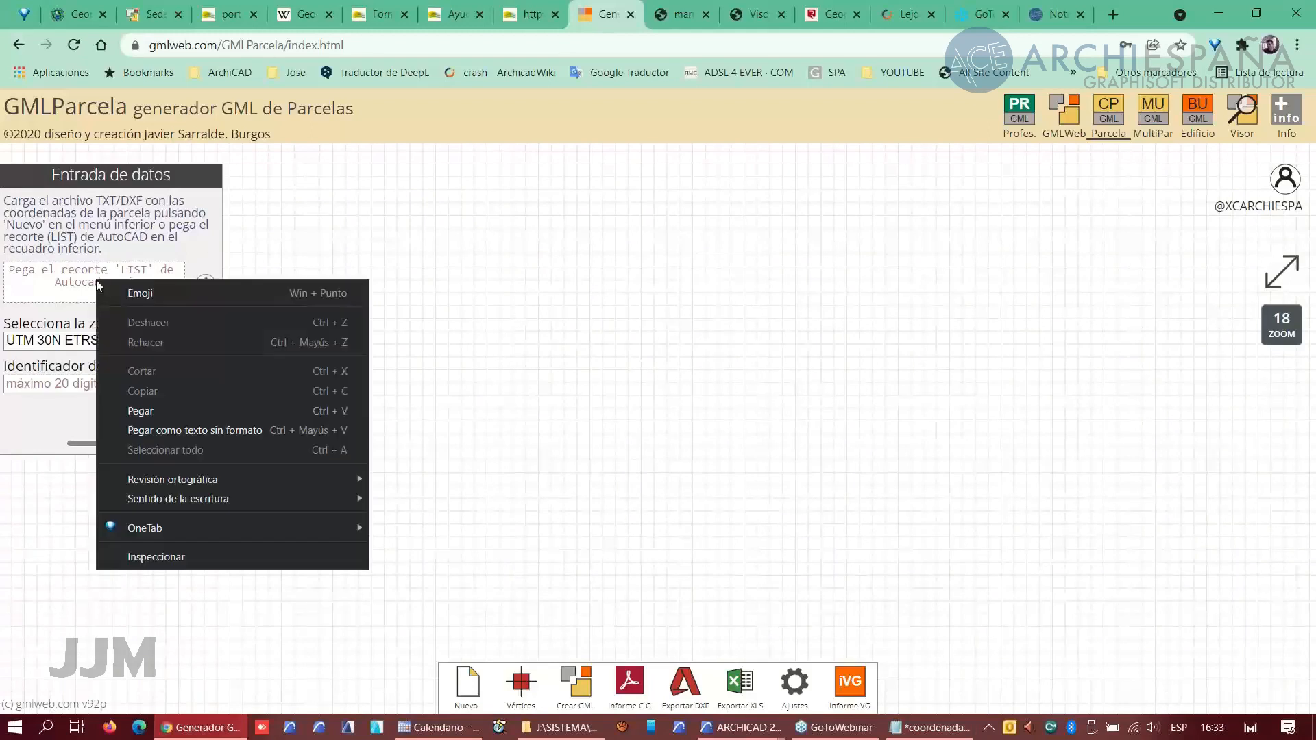
pyautogui.click(148, 411)
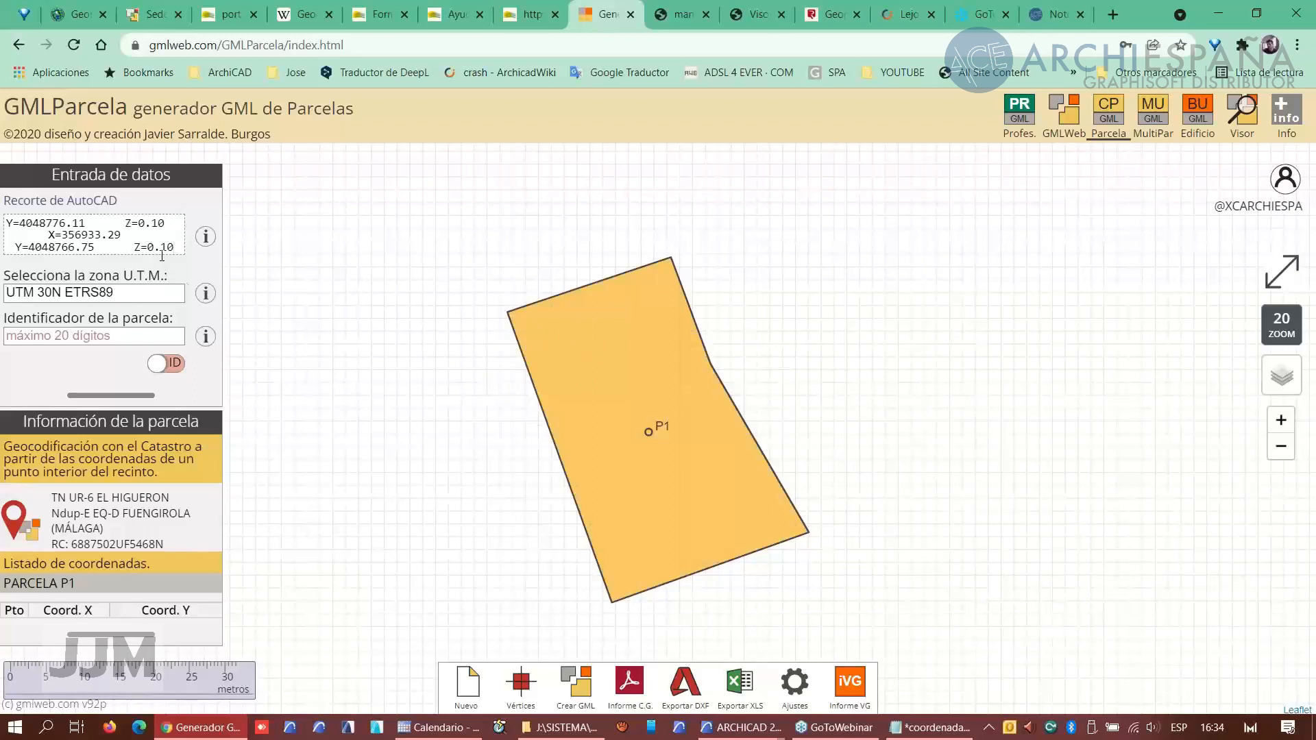
# - Check the UTM zone information and copy the parcel's cadastral reference
pyautogui.click(205, 294)
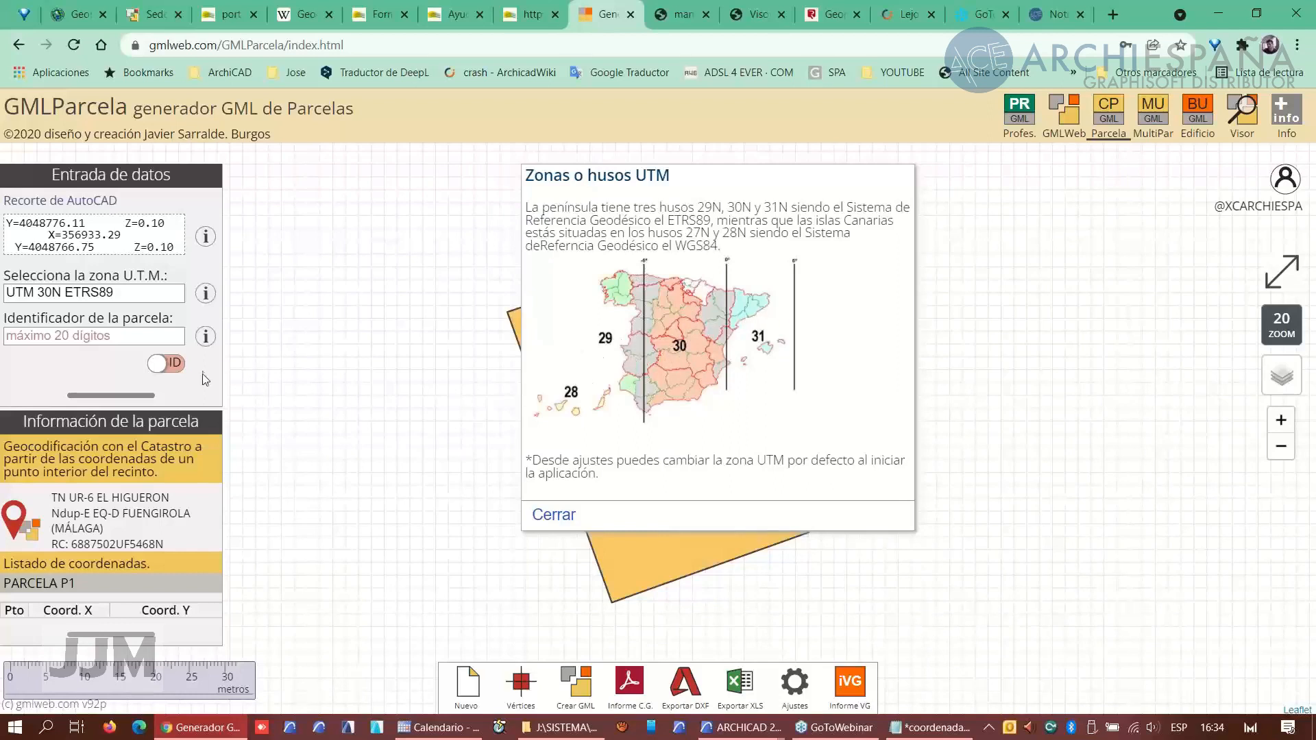
pyautogui.click(553, 515)
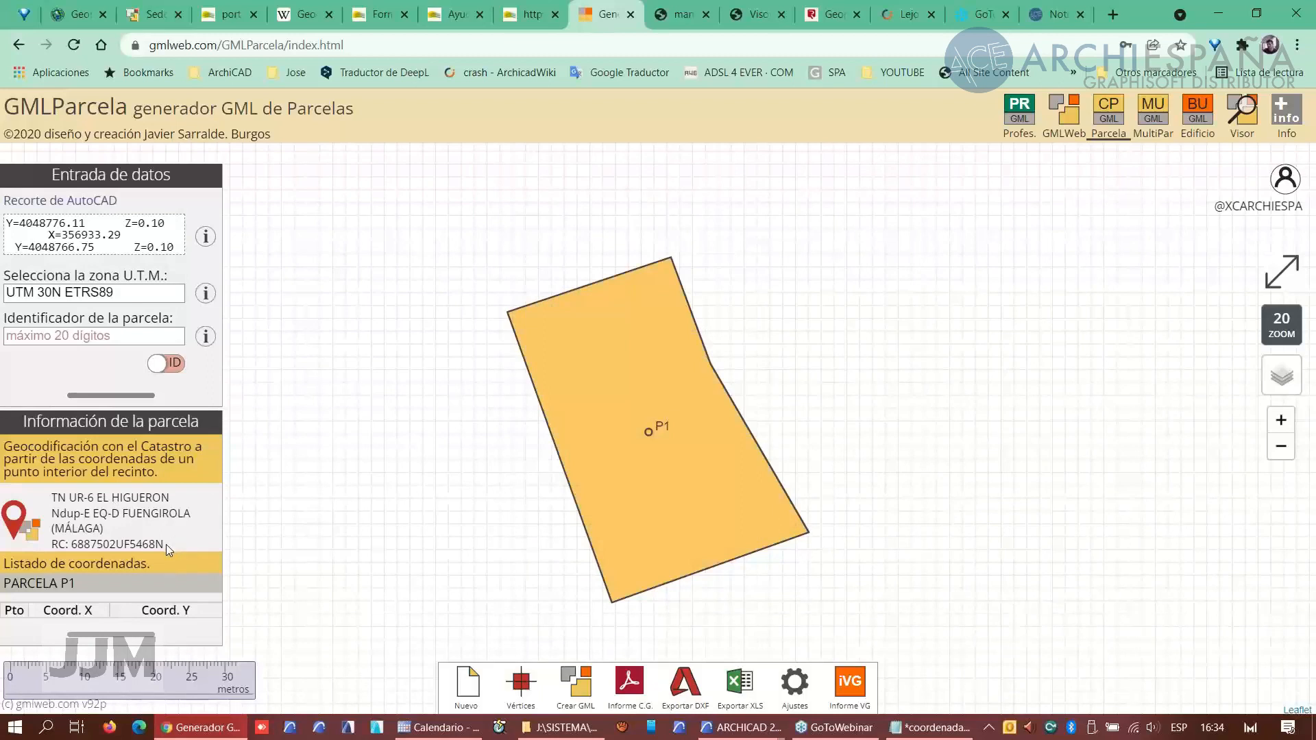
pyautogui.moveTo(166, 544); pyautogui.dragTo(76, 544)
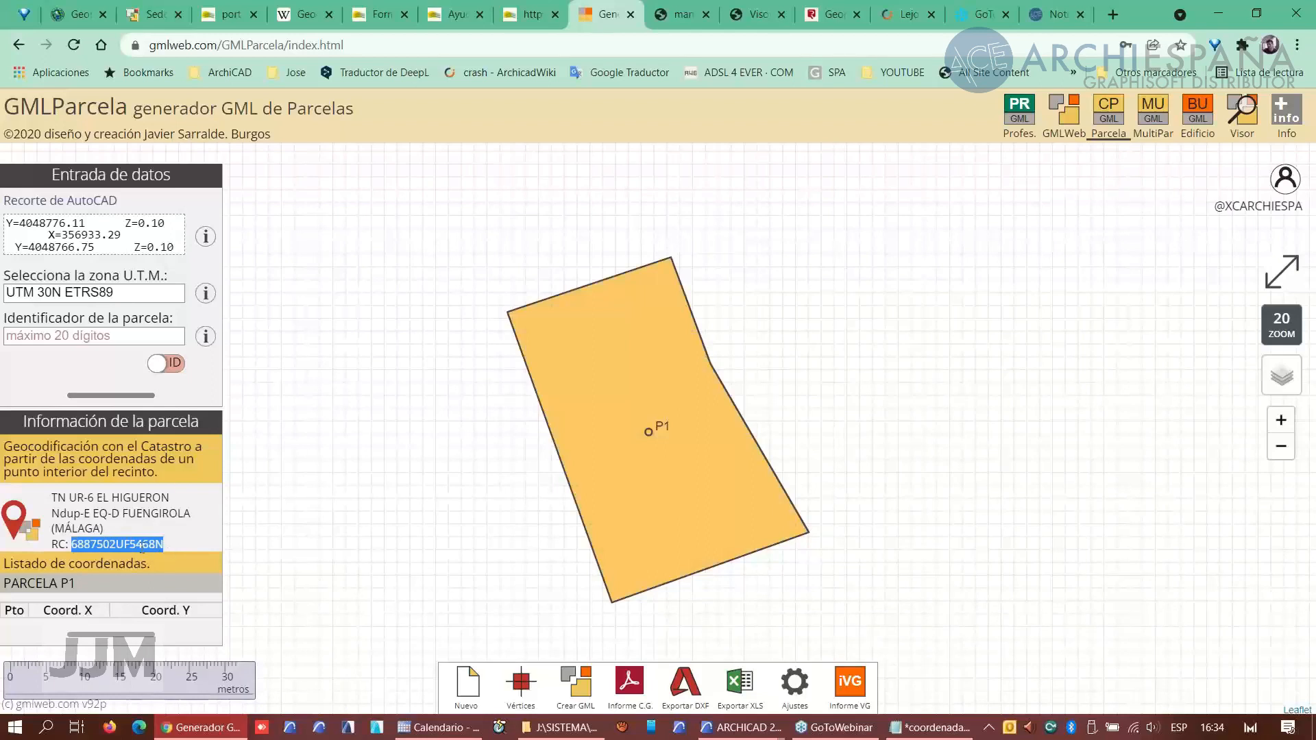
pyautogui.rightClick(142, 547)
pyautogui.click(188, 559)
# - Switch the map base layer to Ortofotografía PNOA and zoom out around the parcel
pyautogui.moveTo(1282, 375)
pyautogui.click(1279, 399)
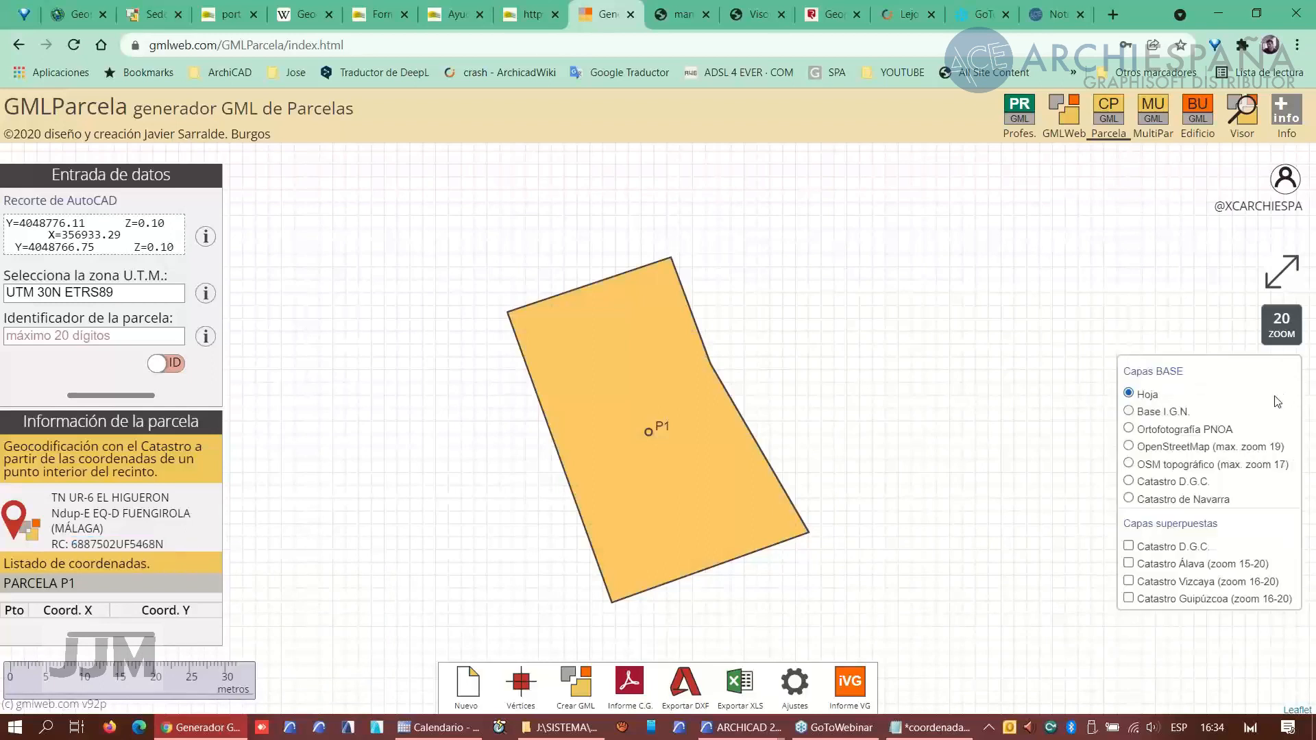
pyautogui.click(1139, 433)
pyautogui.scroll(-2, 706, 382)
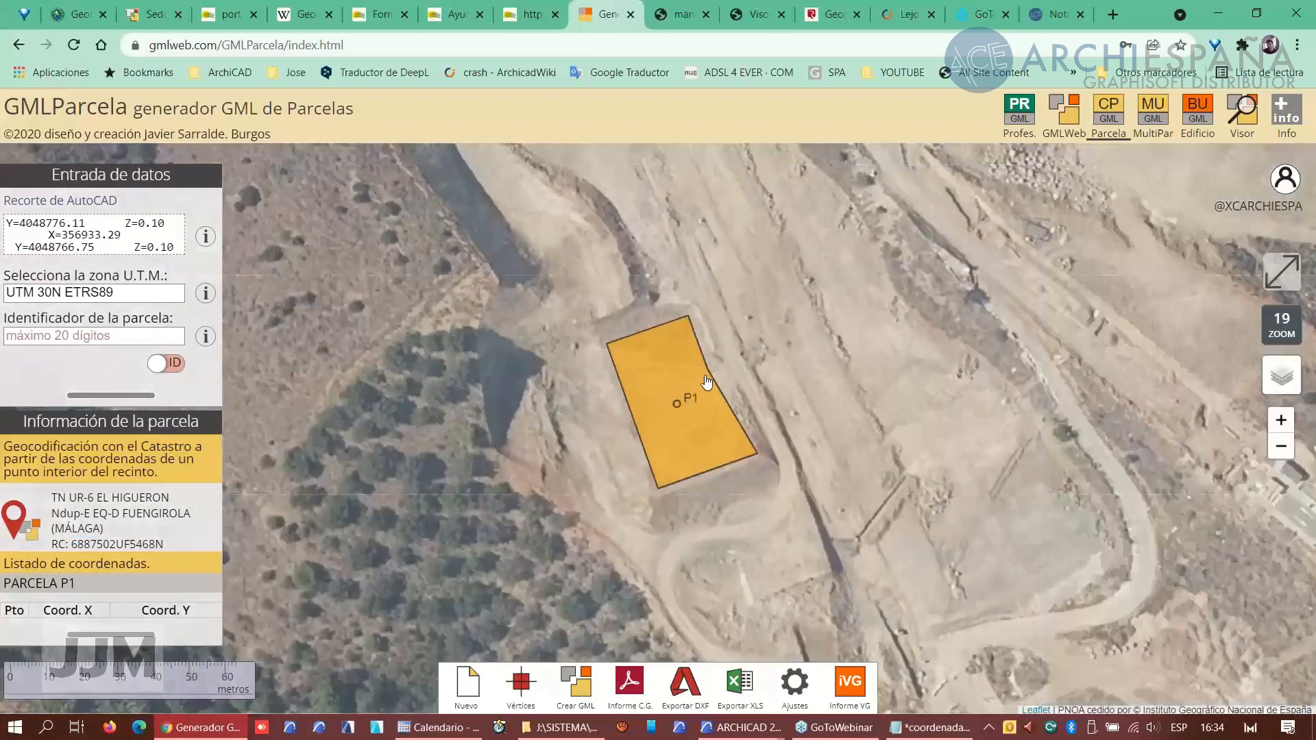
pyautogui.scroll(-2, 706, 382)
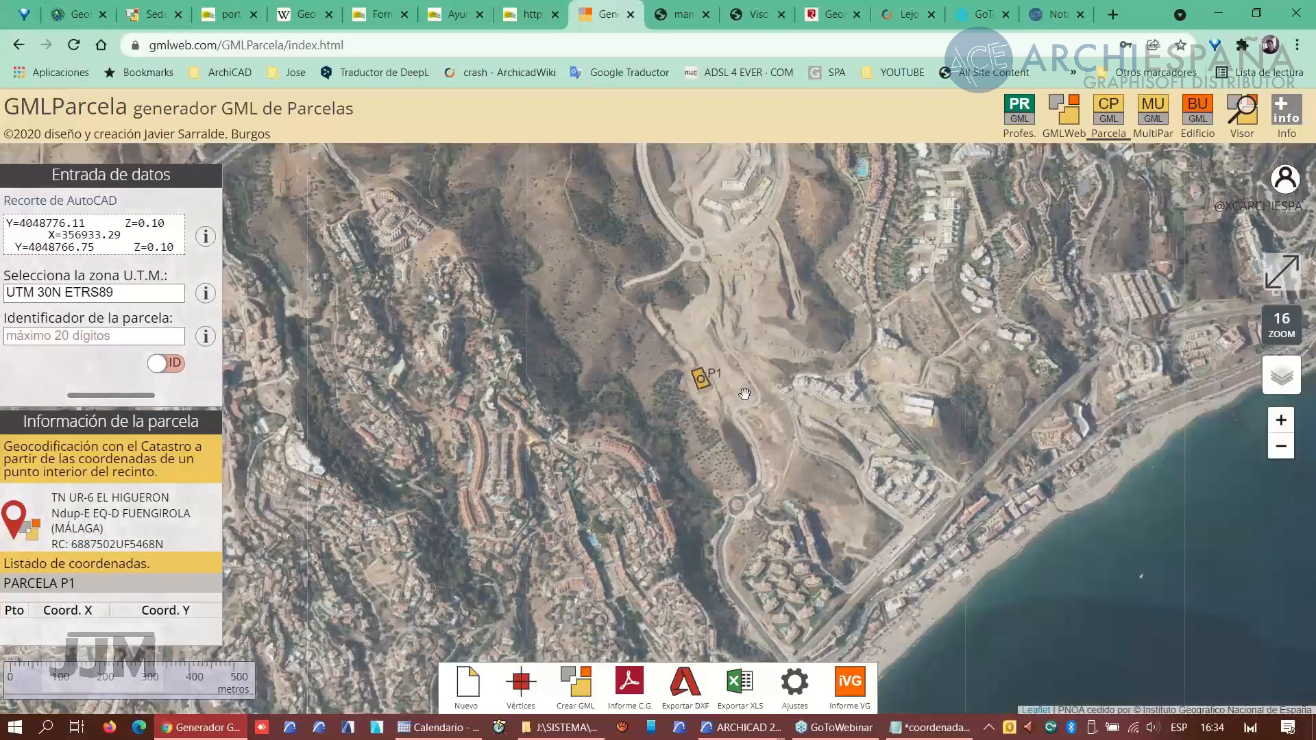
pyautogui.scroll(-1, 745, 394)
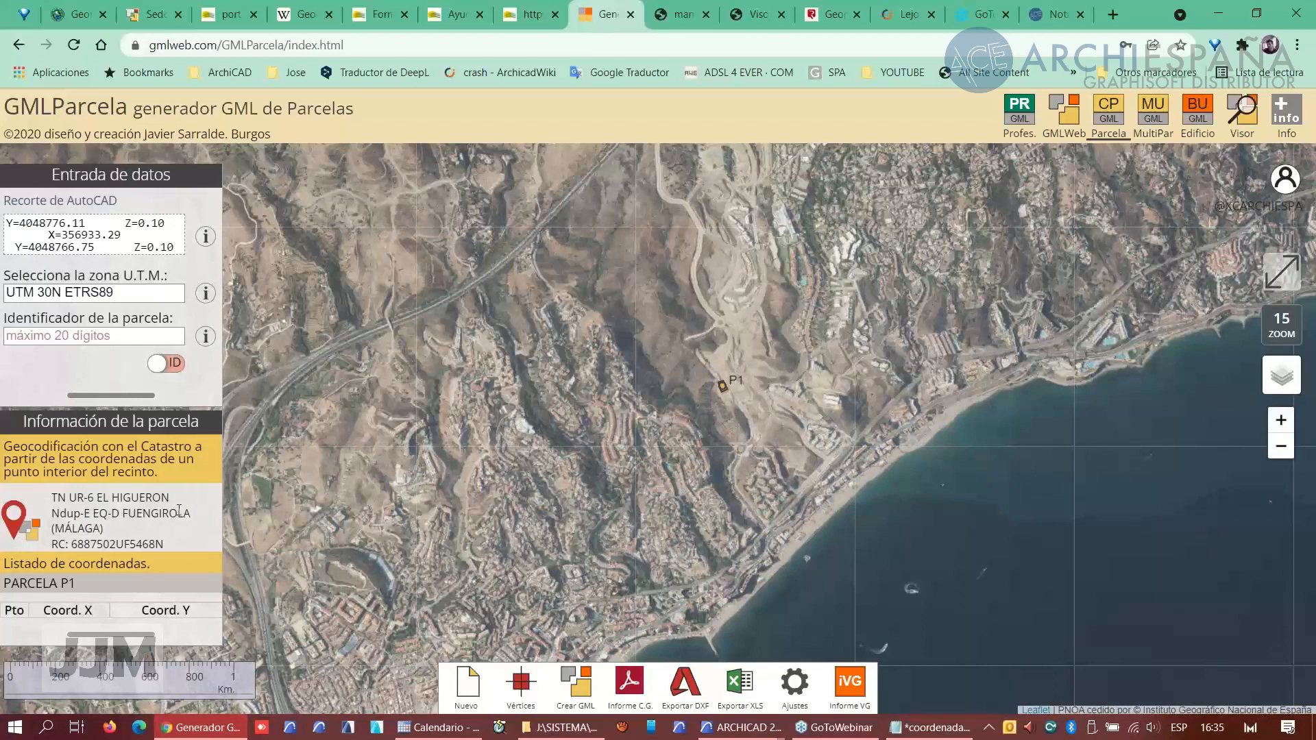
# - Switch to the empty ARCHICAD window and open the DXF 2018-08-03 - Topográfico modificado completo.dxf from the Webinar 17 Noviembre 2021 folder
pyautogui.click(715, 732)
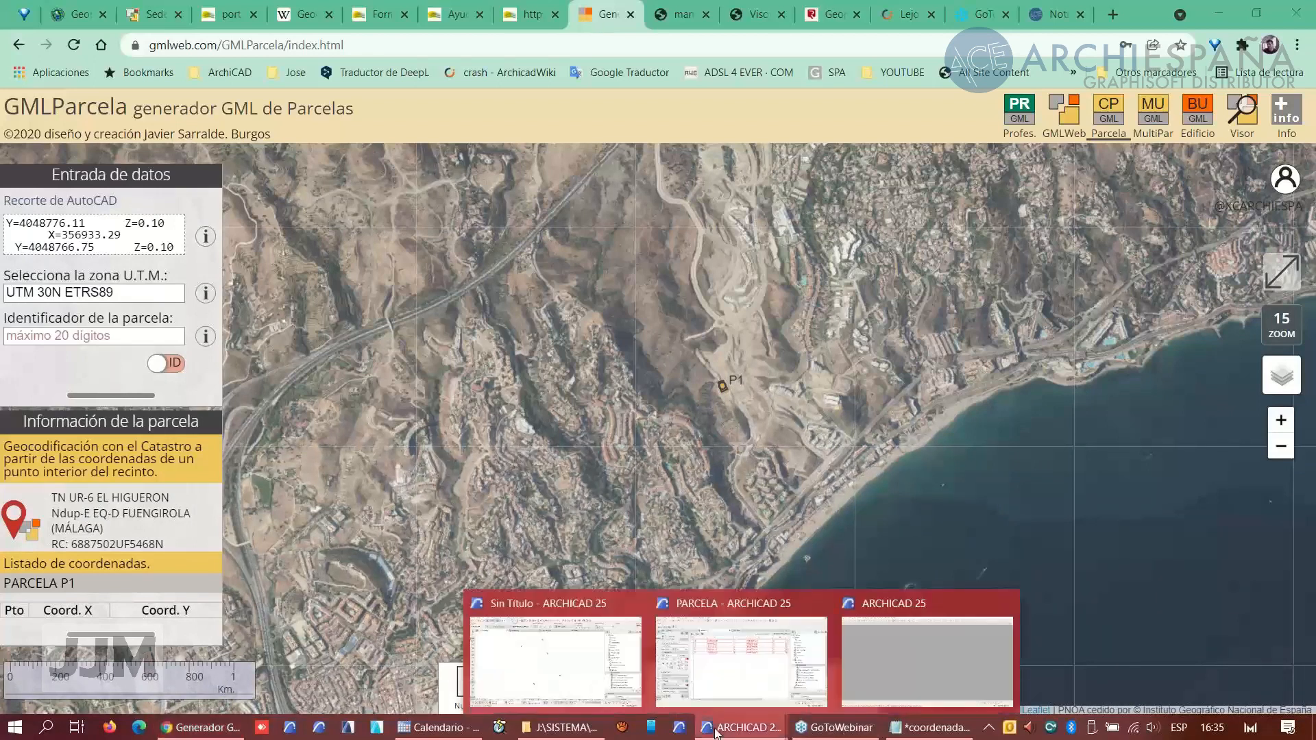
pyautogui.click(907, 668)
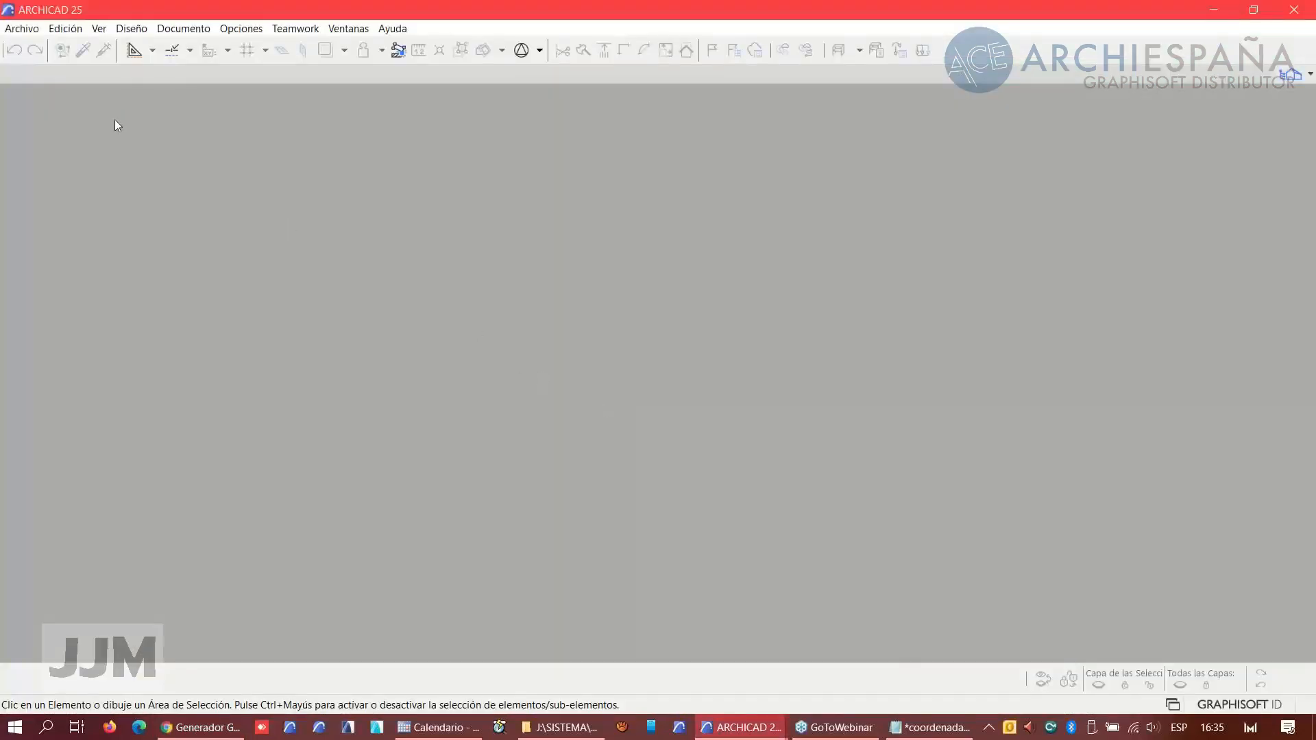
pyautogui.click(24, 29)
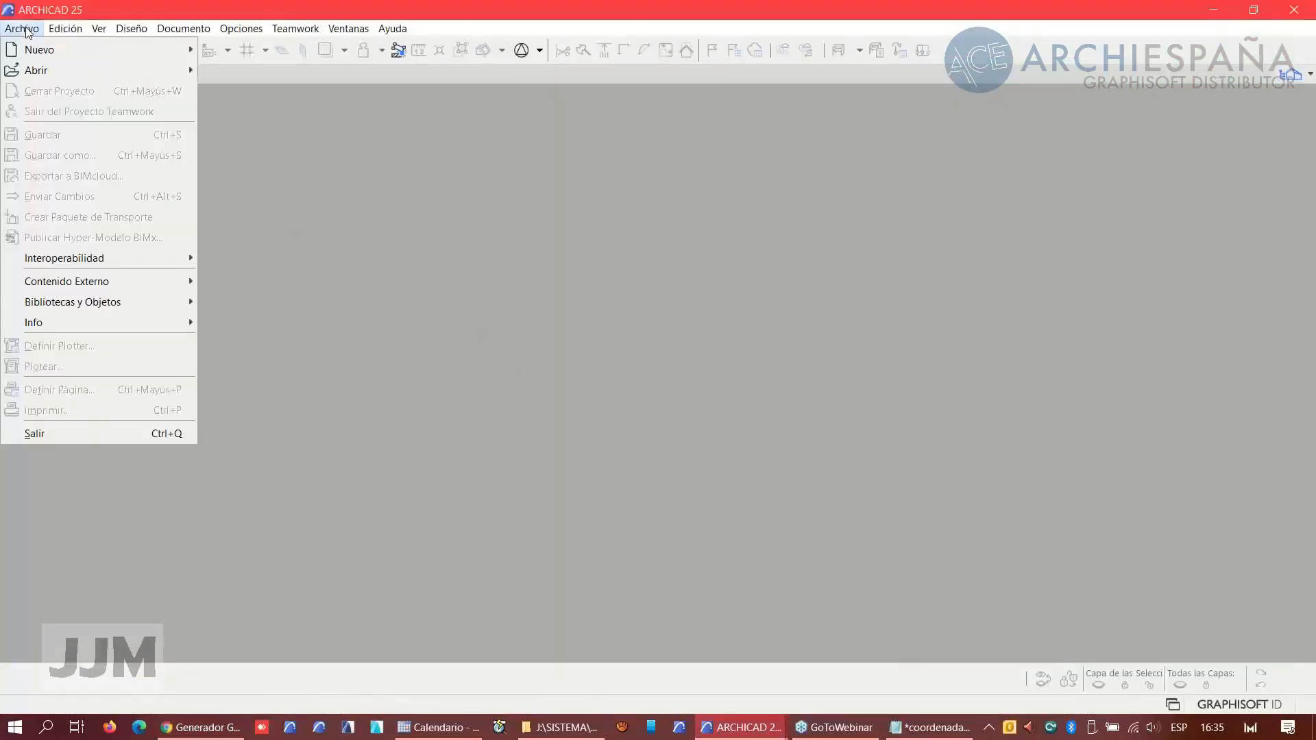
pyautogui.moveTo(35, 68)
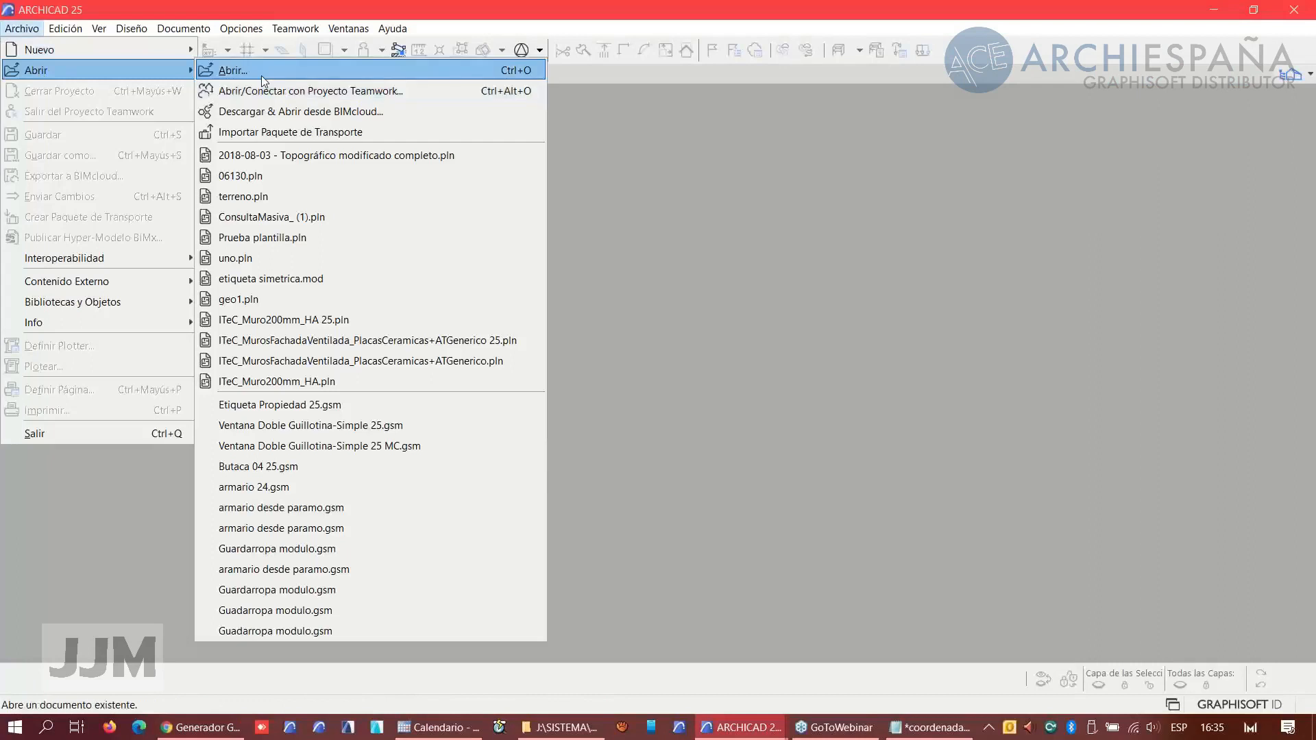
pyautogui.click(233, 70)
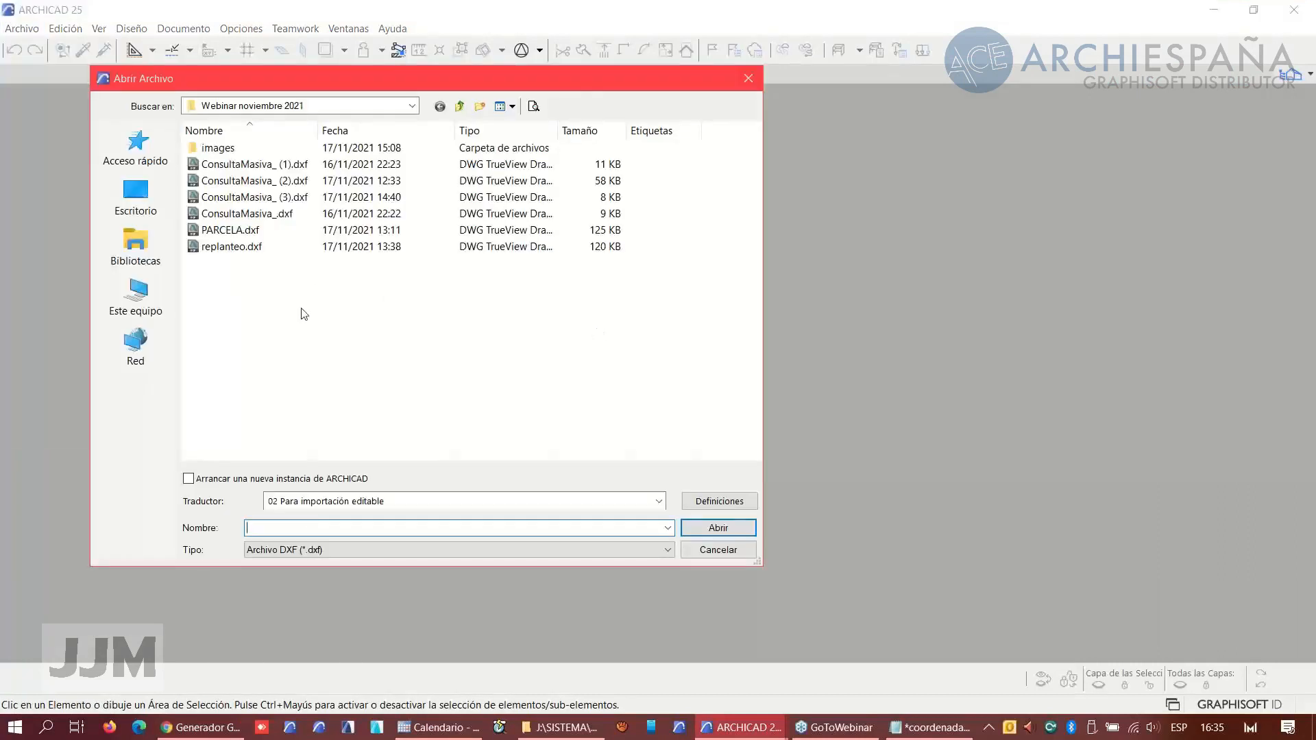
pyautogui.click(460, 106)
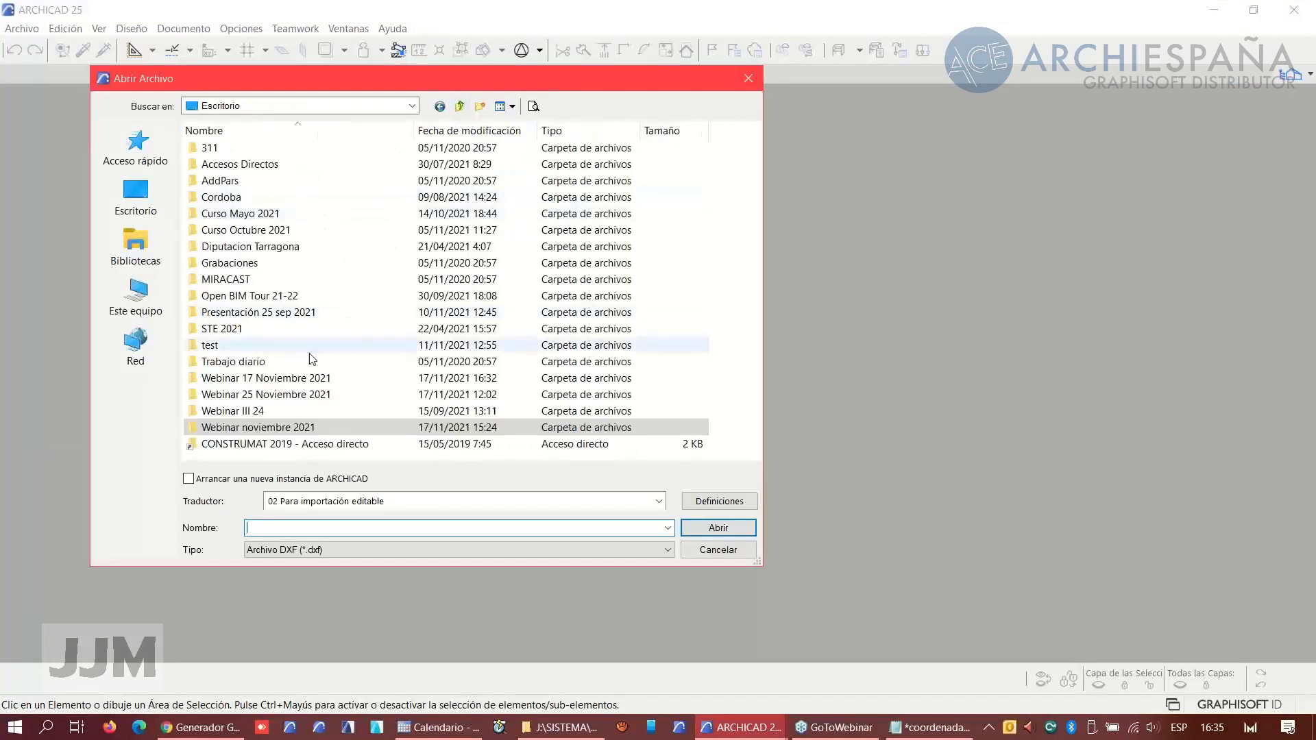
pyautogui.doubleClick(278, 378)
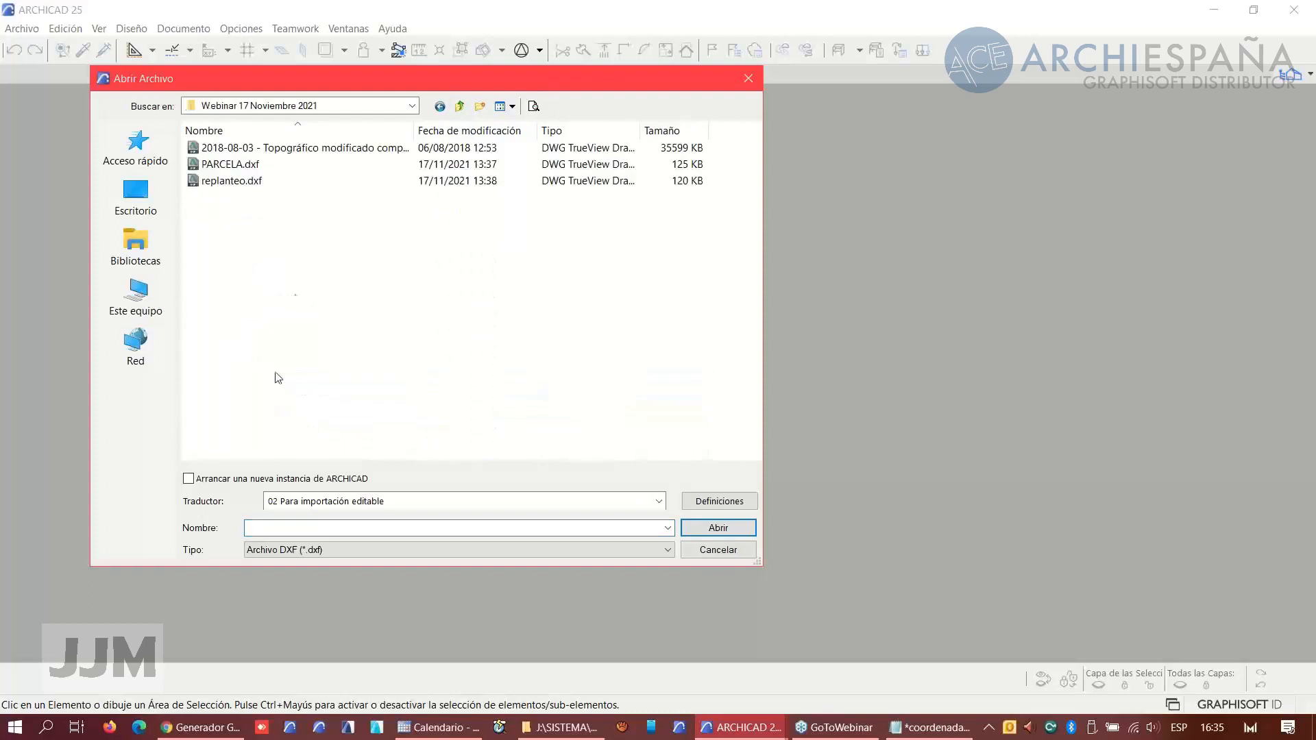
pyautogui.click(281, 149)
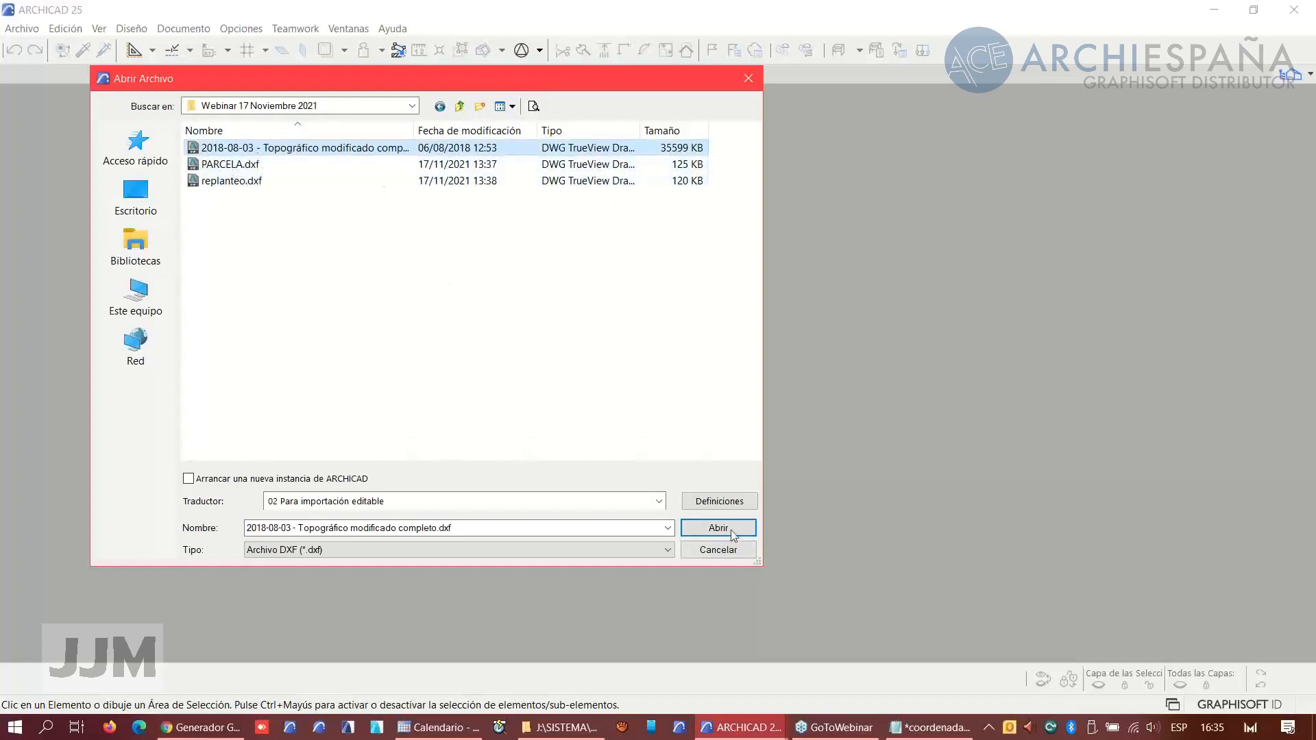
pyautogui.click(705, 525)
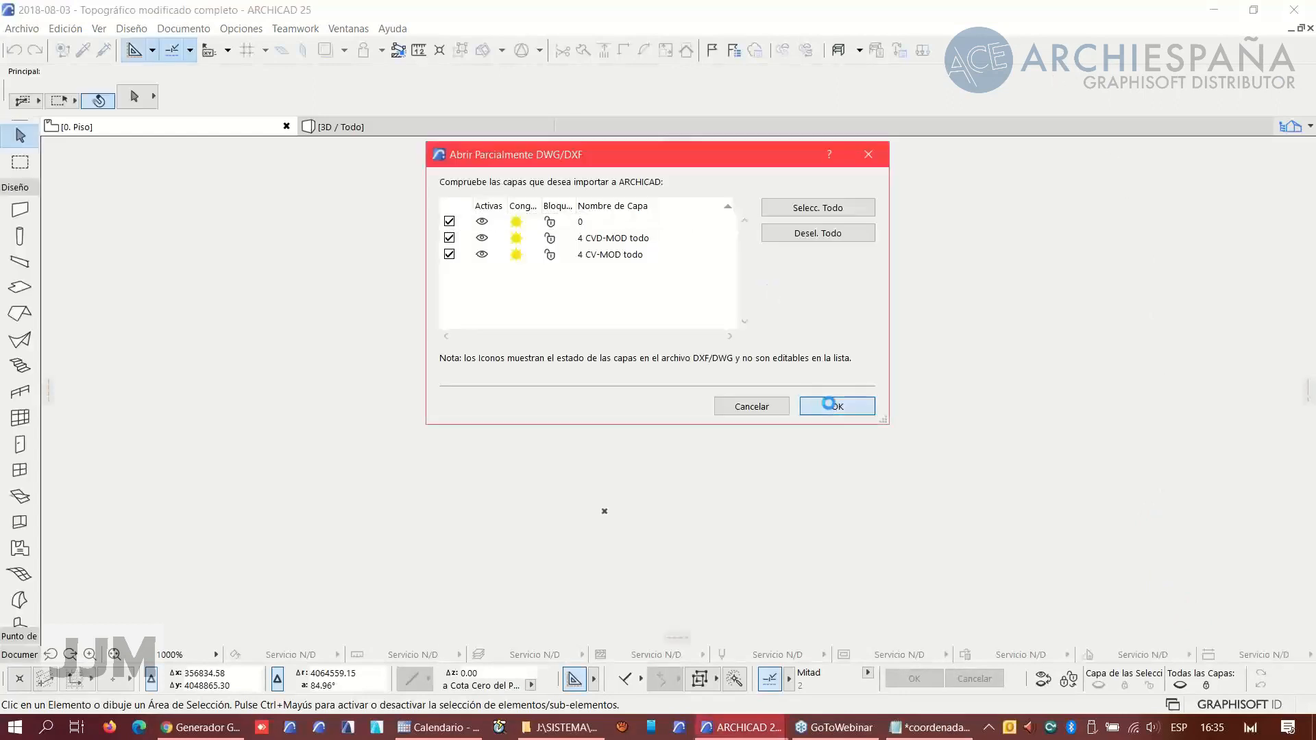
# - Import all layers of the DXF and keep its original pen and background colours
pyautogui.click(830, 405)
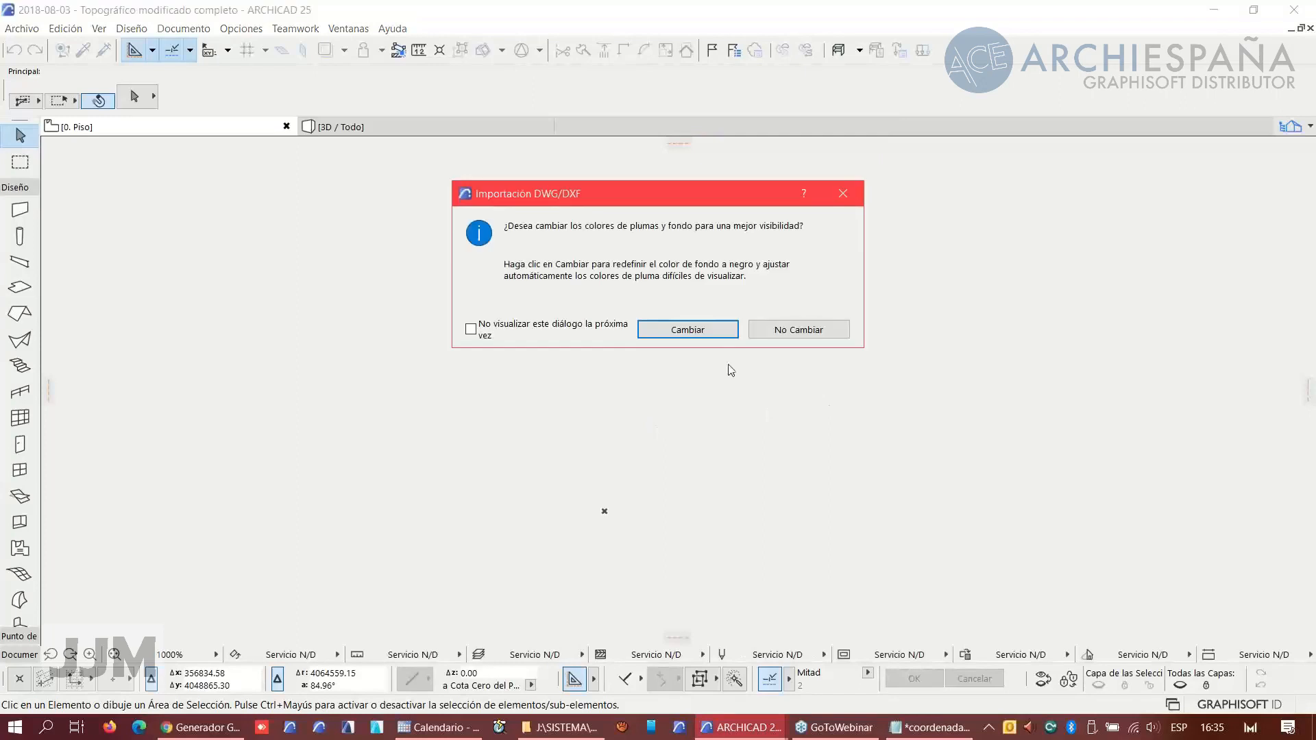
pyautogui.click(790, 330)
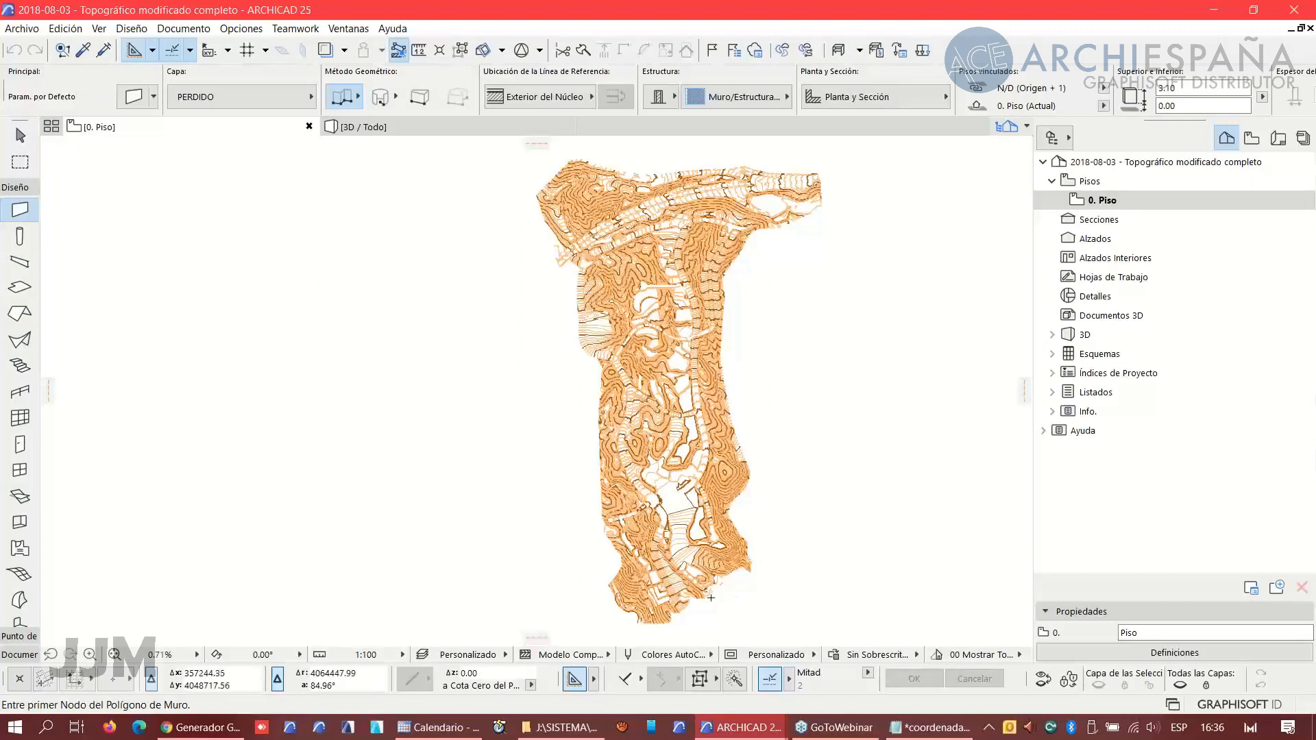
pyautogui.scroll(4, 679, 565)
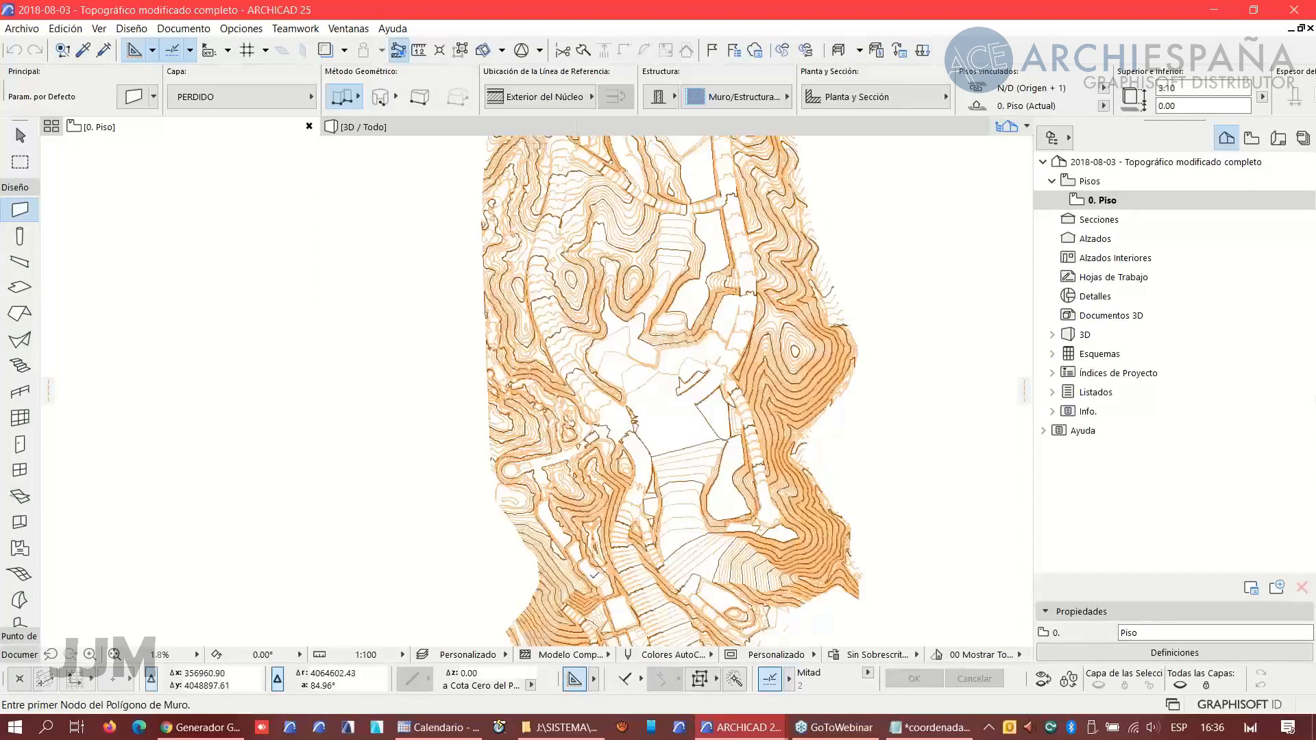
pyautogui.scroll(-1, 645, 505)
pyautogui.scroll(-4, 645, 505)
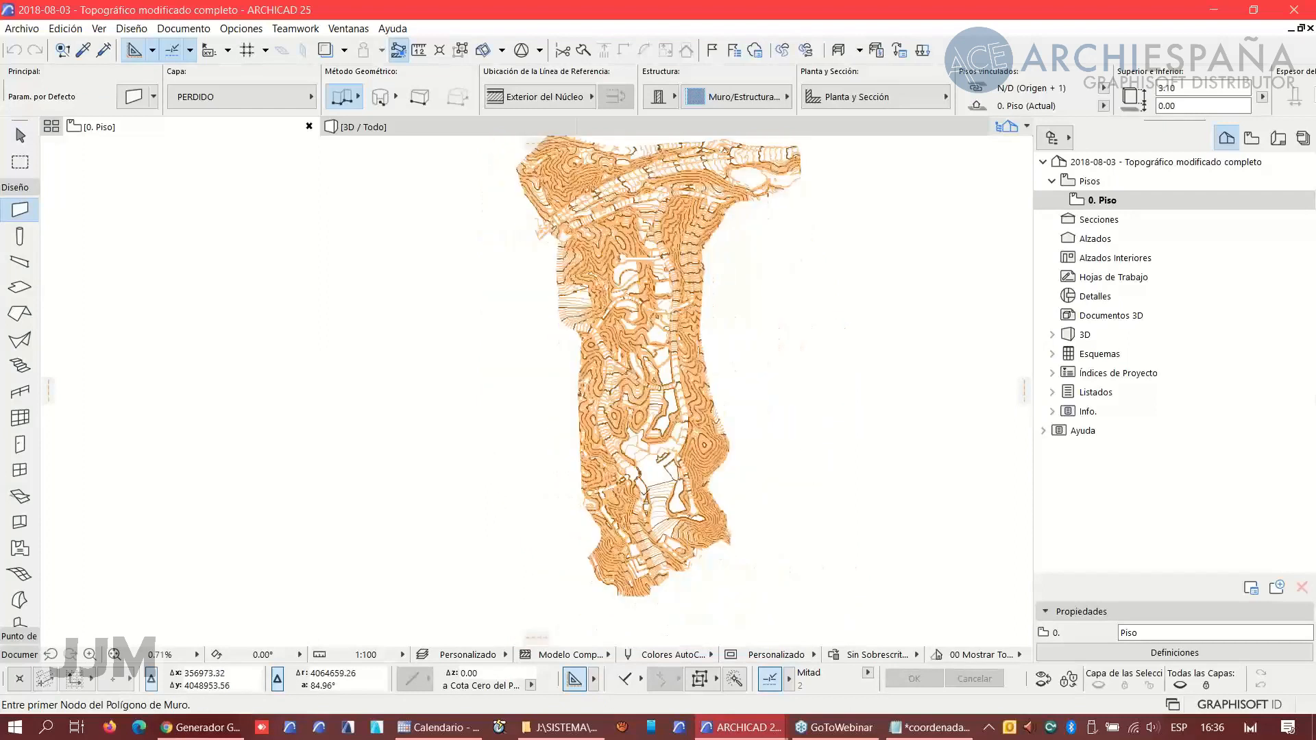
# - Merge replanteo.dxf into the current view's model space at the drawing's own origin
pyautogui.click(19, 30)
pyautogui.moveTo(91, 258)
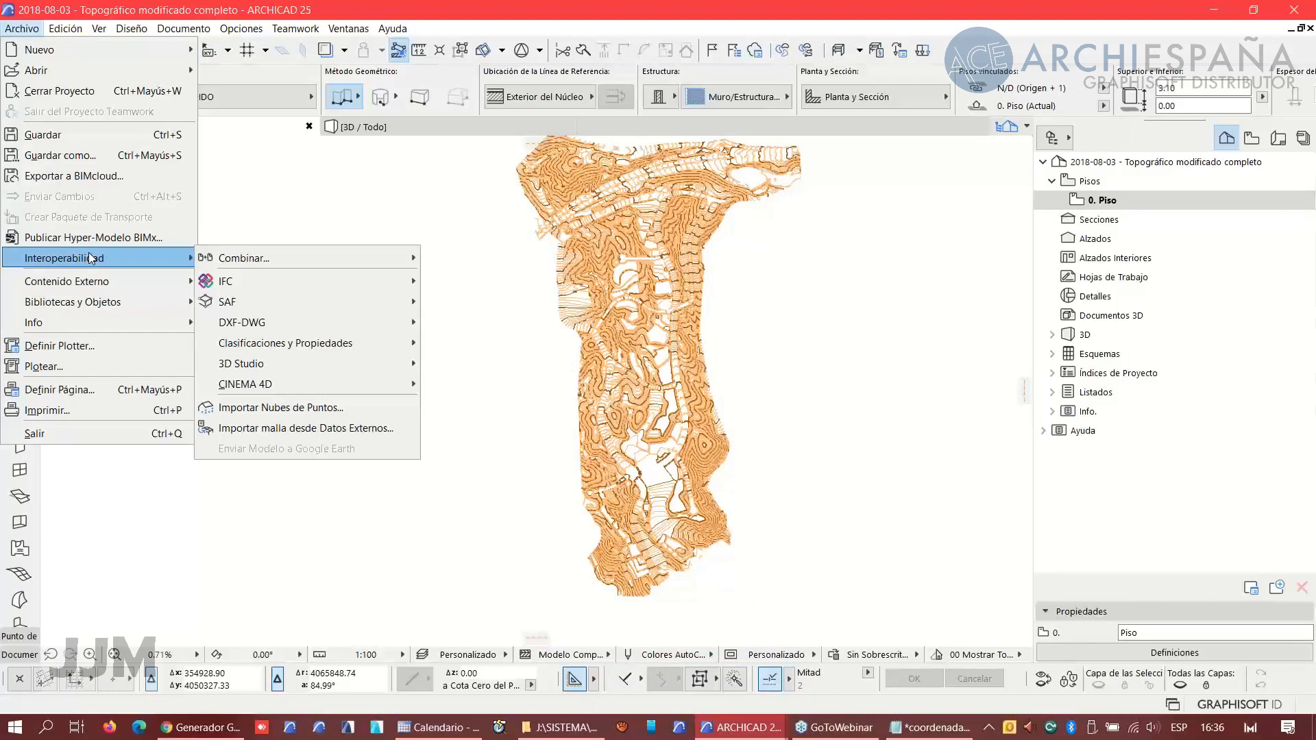
pyautogui.moveTo(250, 263)
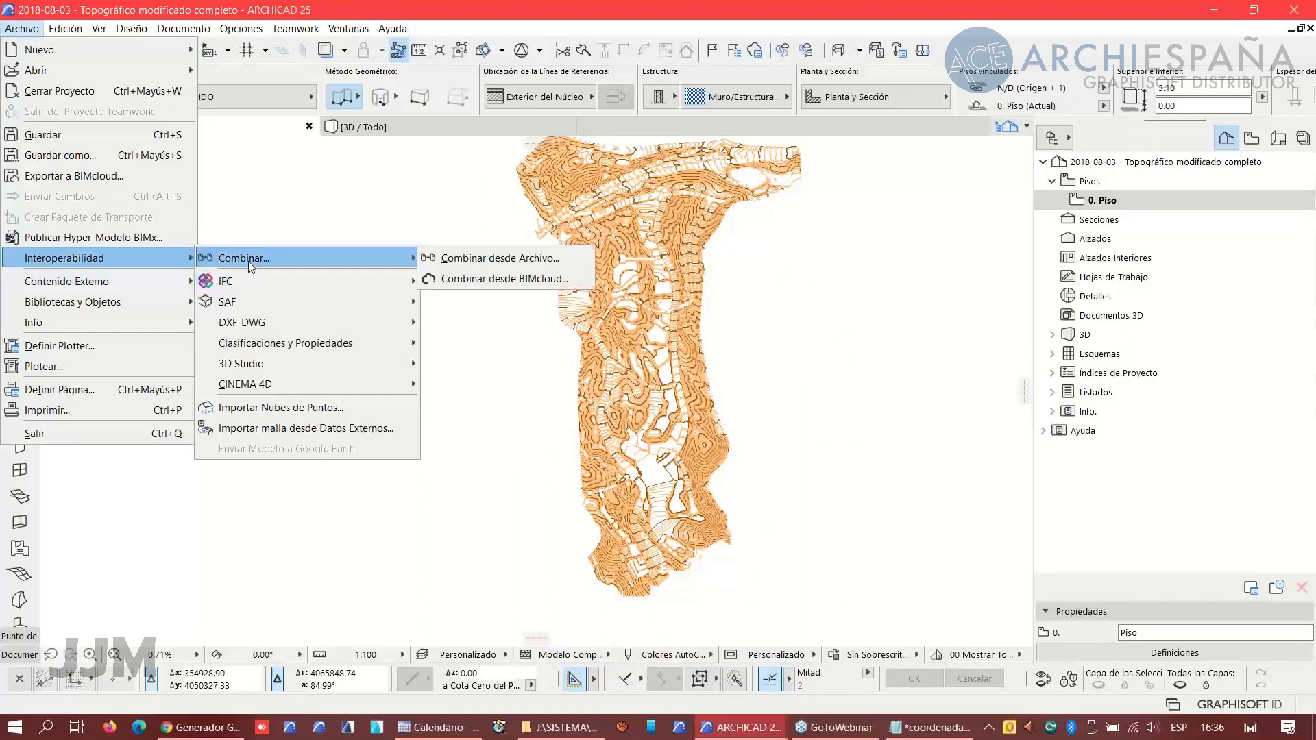
pyautogui.click(459, 264)
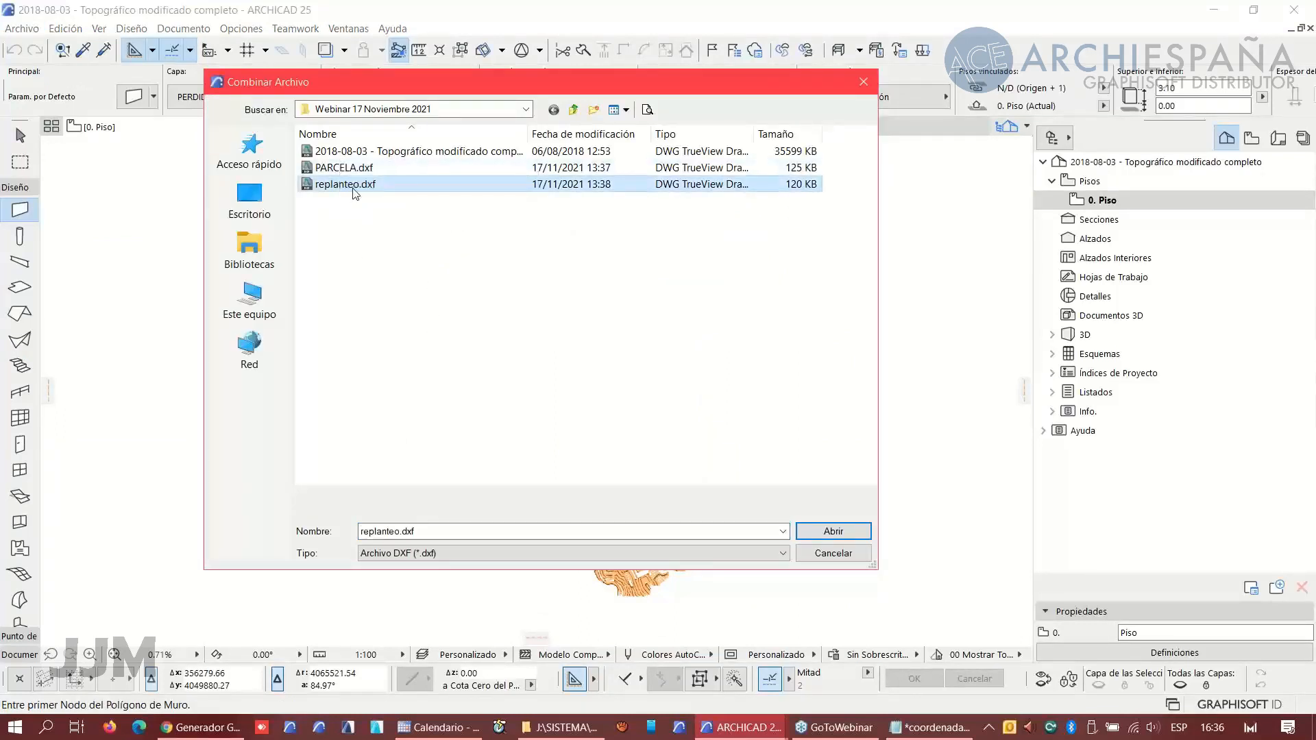
pyautogui.click(826, 536)
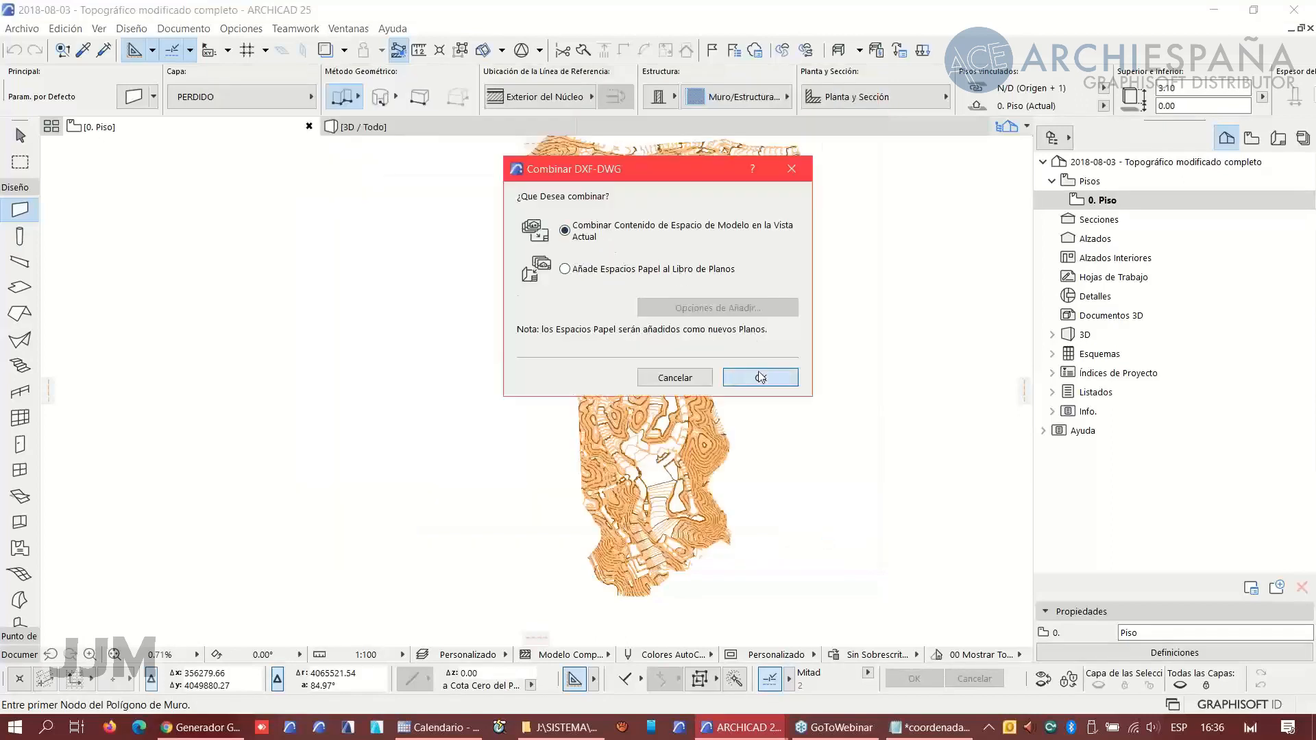
pyautogui.click(761, 377)
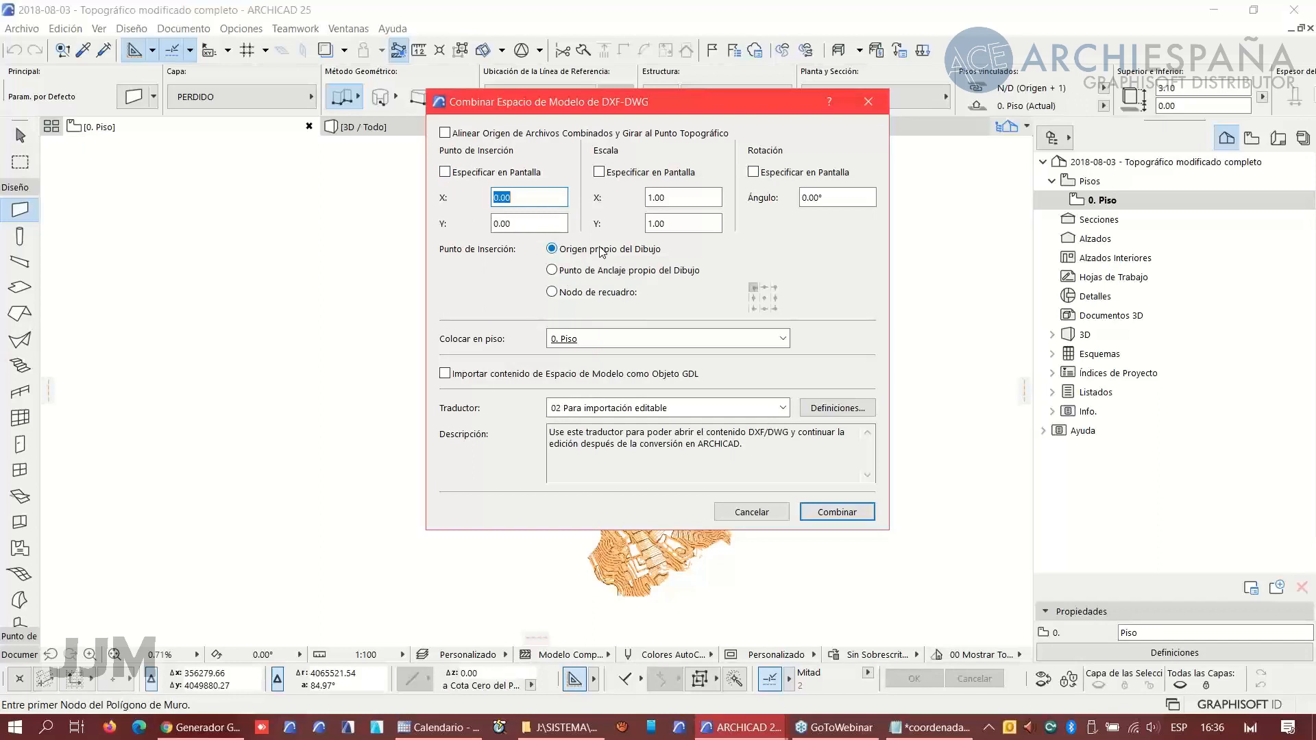
pyautogui.click(813, 511)
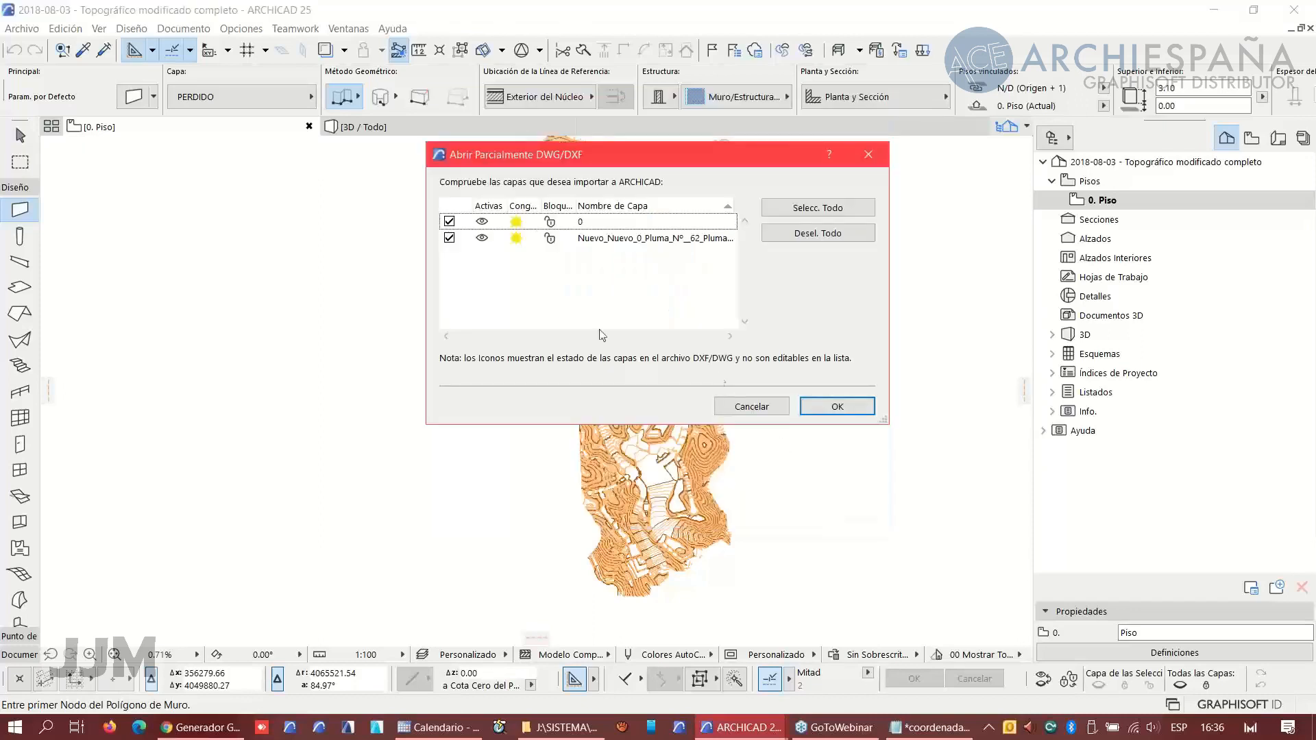
pyautogui.click(840, 406)
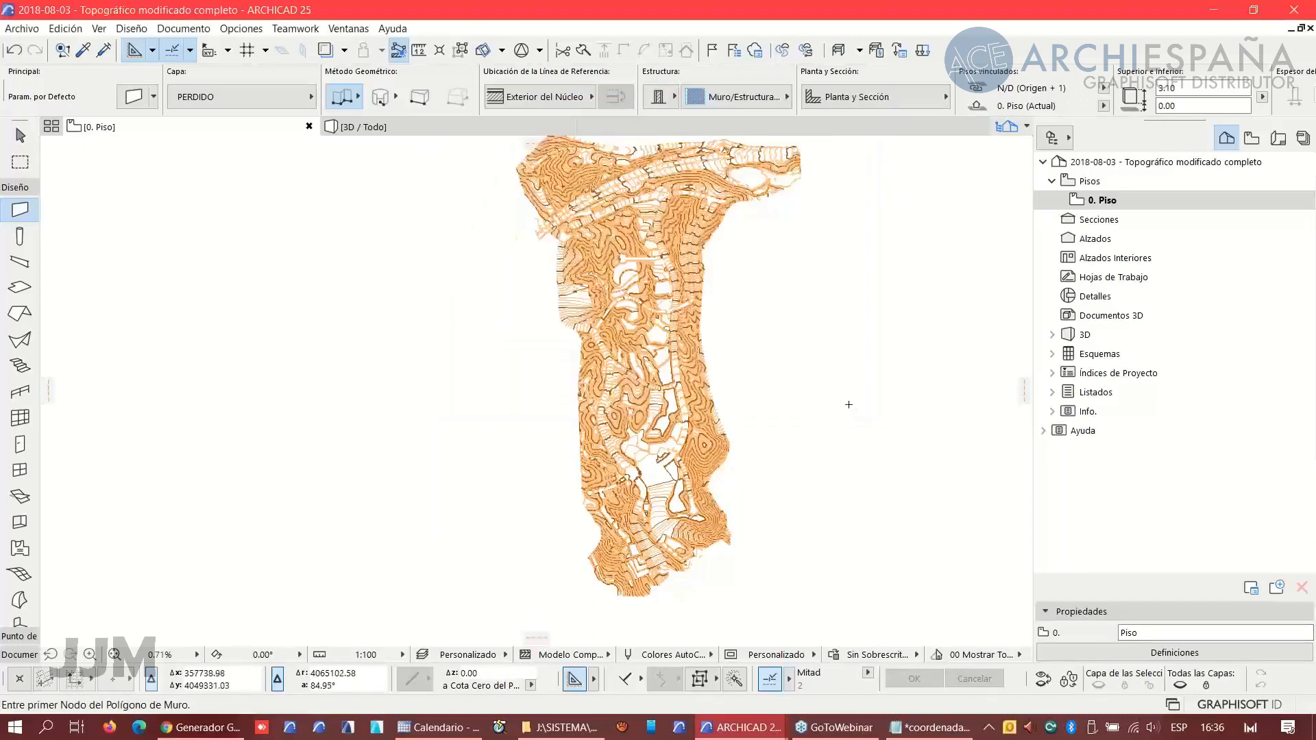
# - Search the object library for 'coo' and set Objeto Punto Topográfico 25 as the default object
pyautogui.scroll(3, 643, 404)
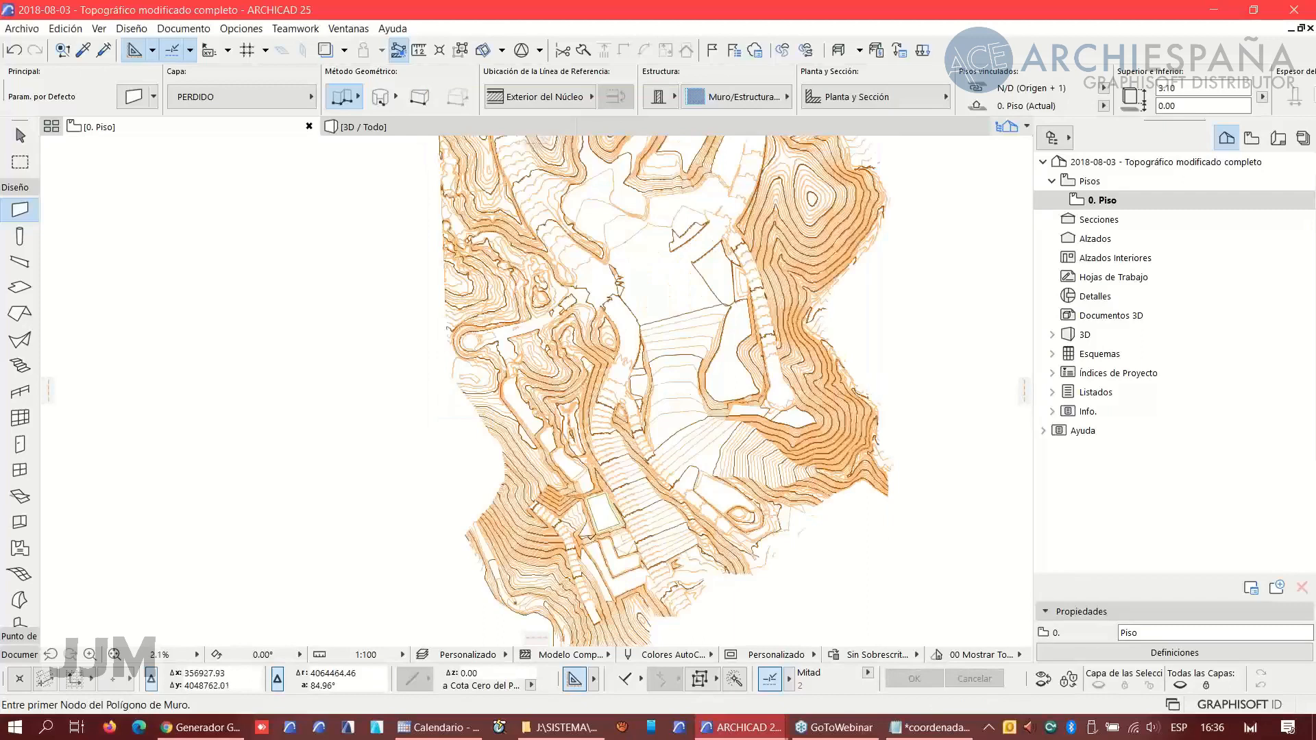
pyautogui.scroll(5, 607, 514)
pyautogui.scroll(1, 607, 473)
pyautogui.scroll(1, 513, 337)
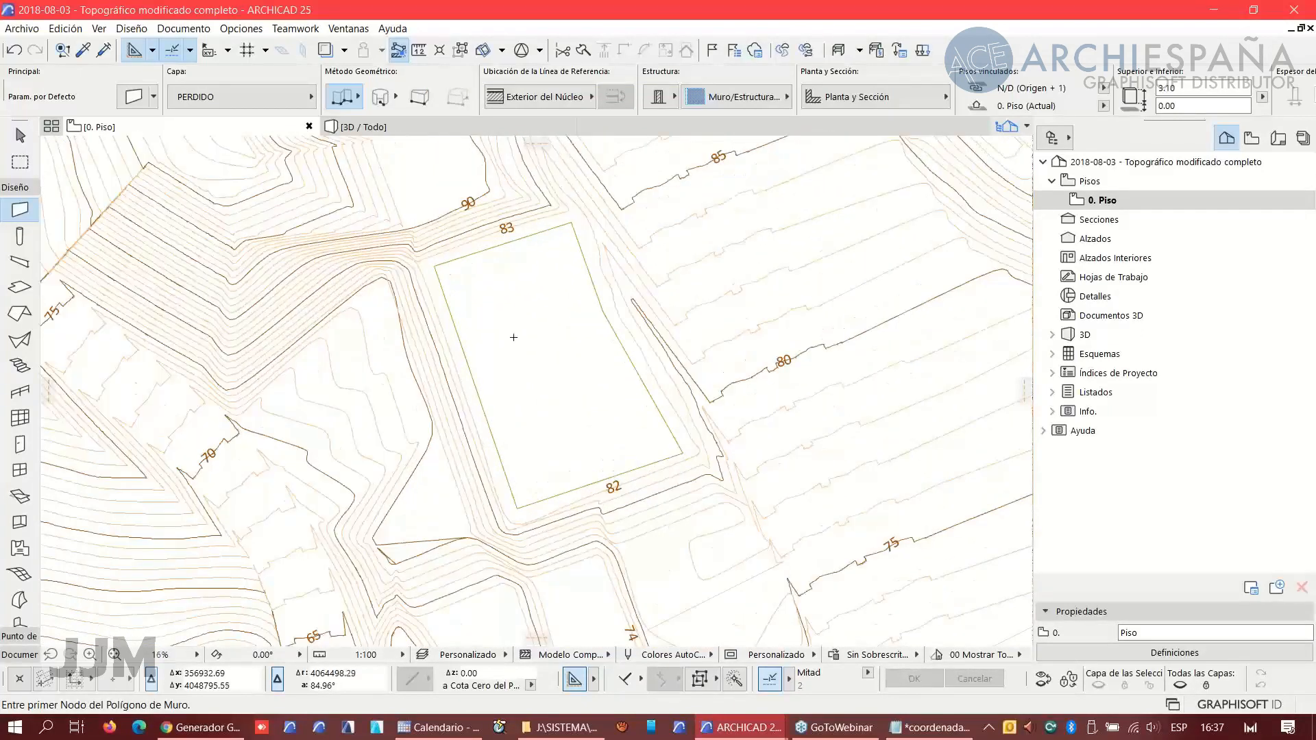
pyautogui.scroll(1, 514, 337)
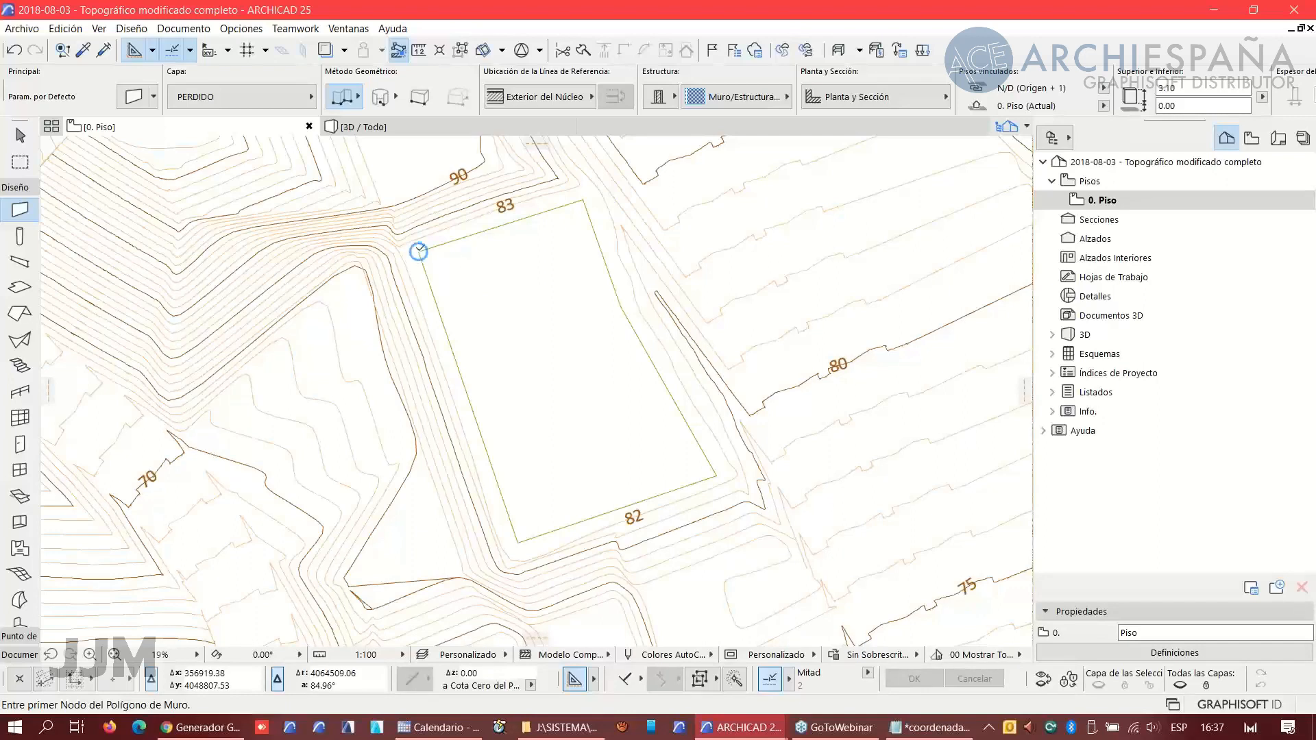
pyautogui.scroll(1, 427, 262)
pyautogui.scroll(3, 427, 262)
pyautogui.scroll(-3, 21, 548)
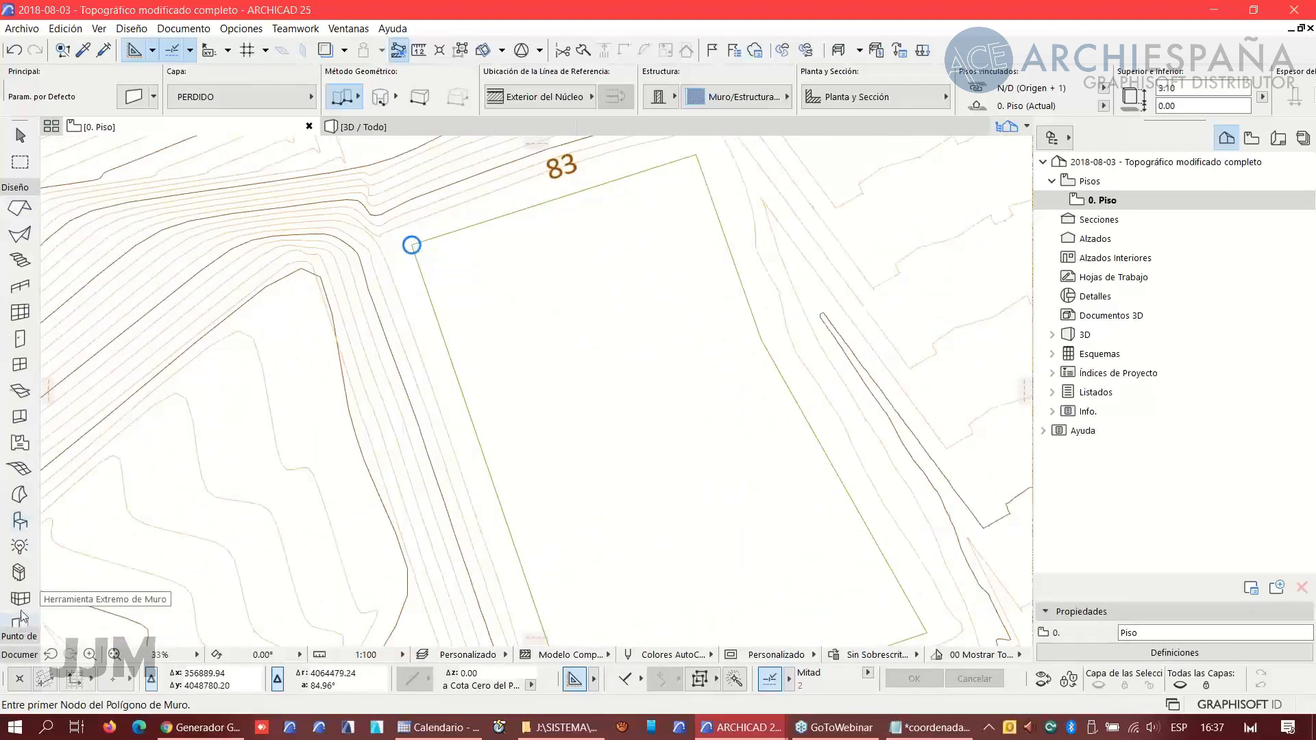
pyautogui.click(20, 521)
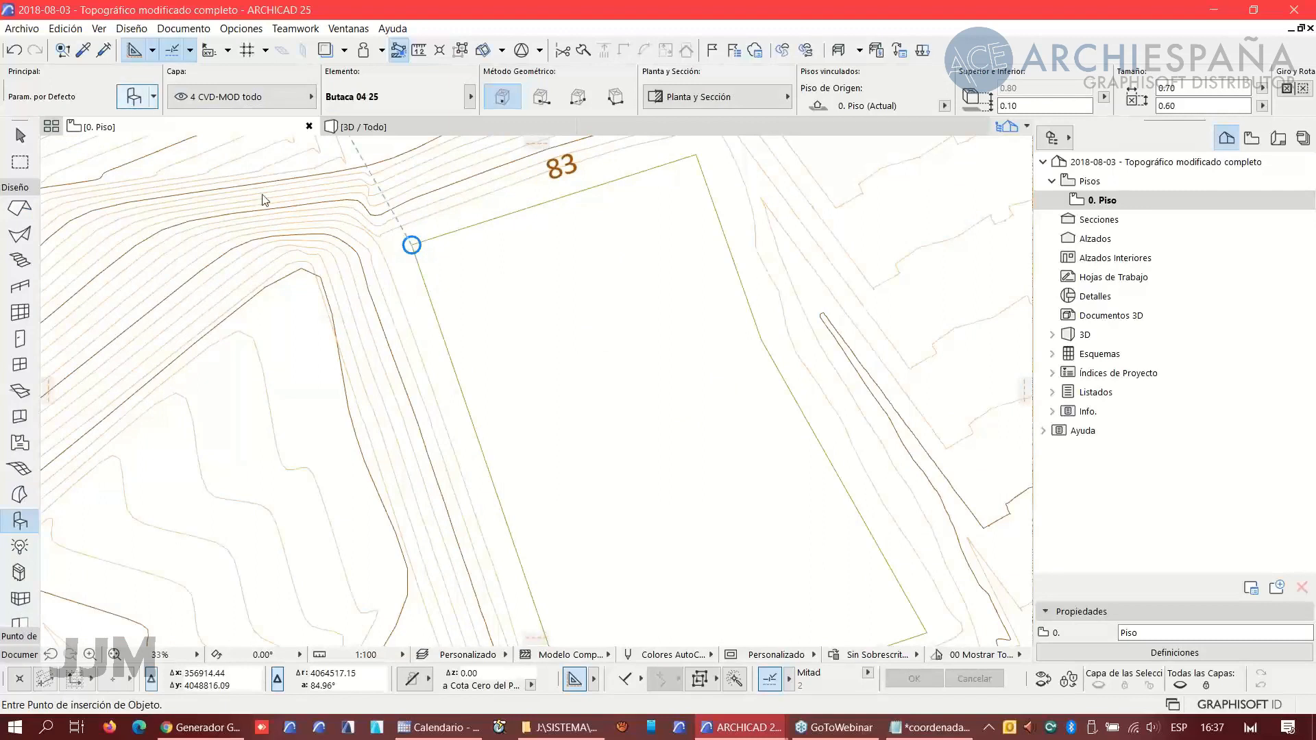
pyautogui.hotkey('ctrl', 't')
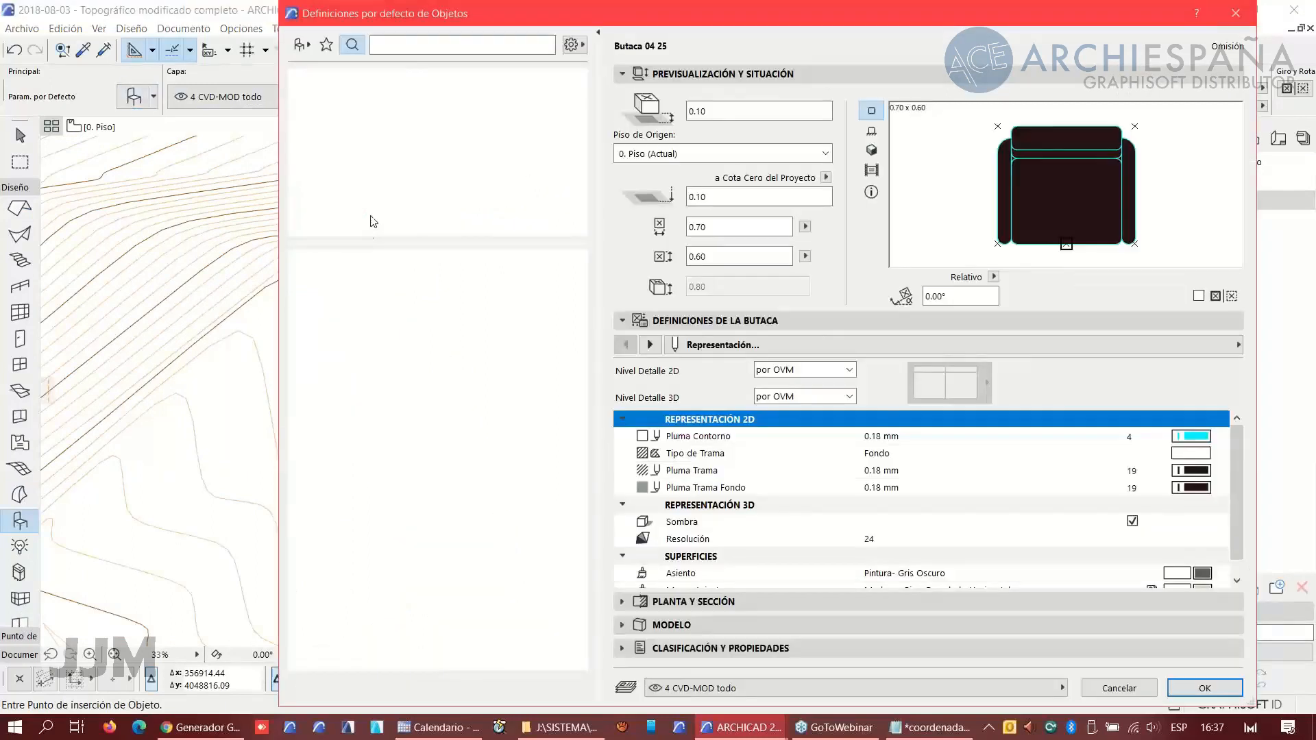
pyautogui.click(398, 45)
pyautogui.write('coo')
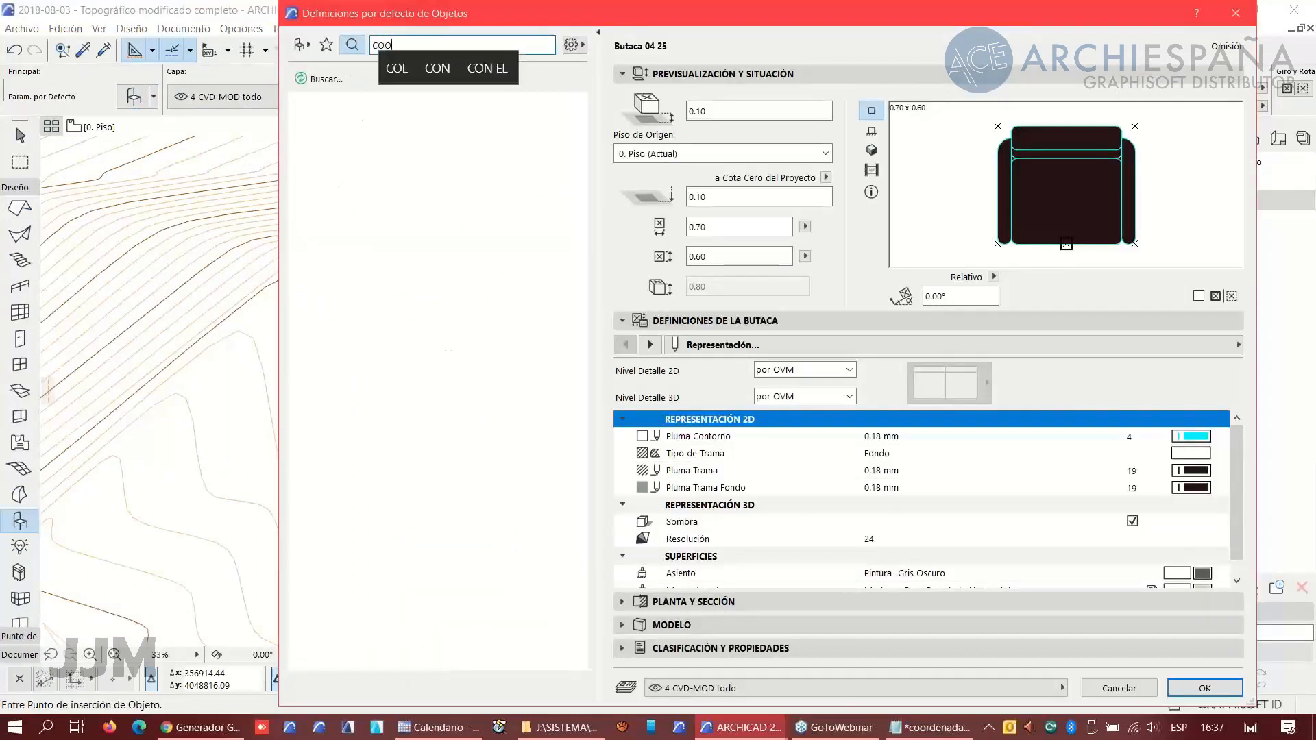
pyautogui.click(385, 276)
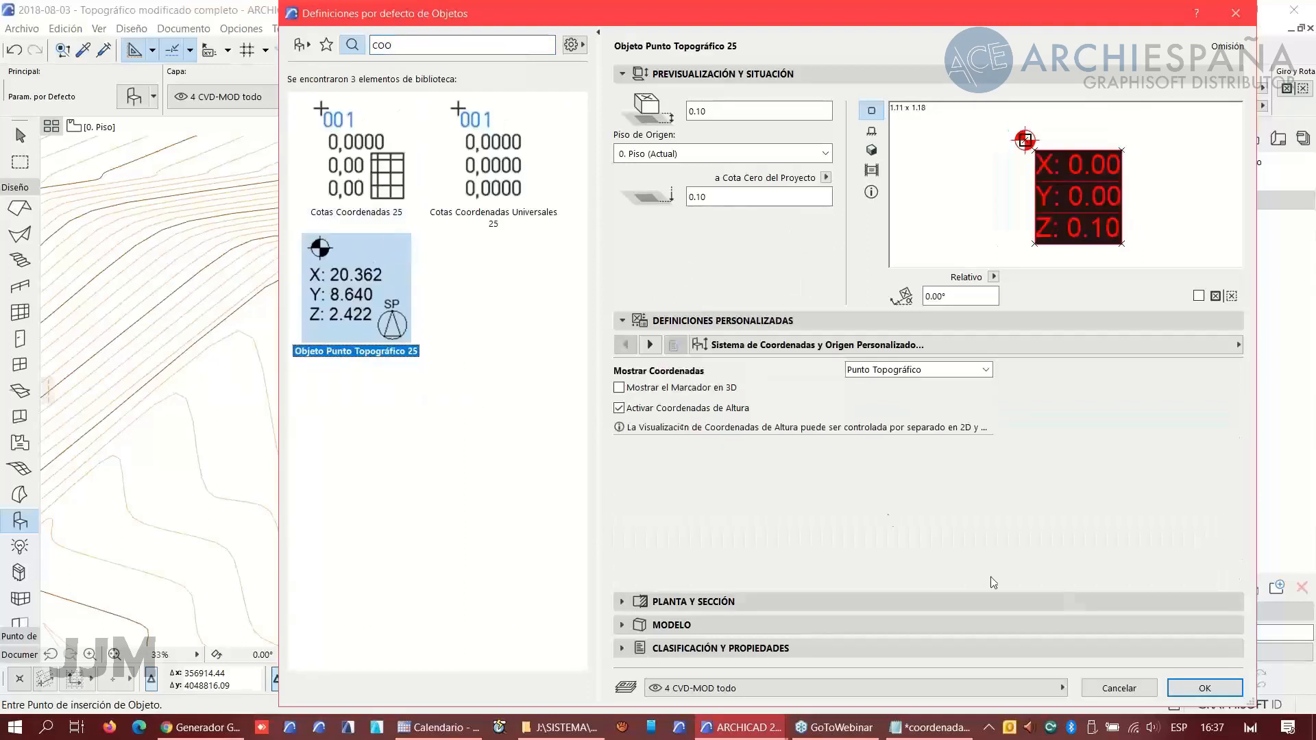
pyautogui.click(1200, 691)
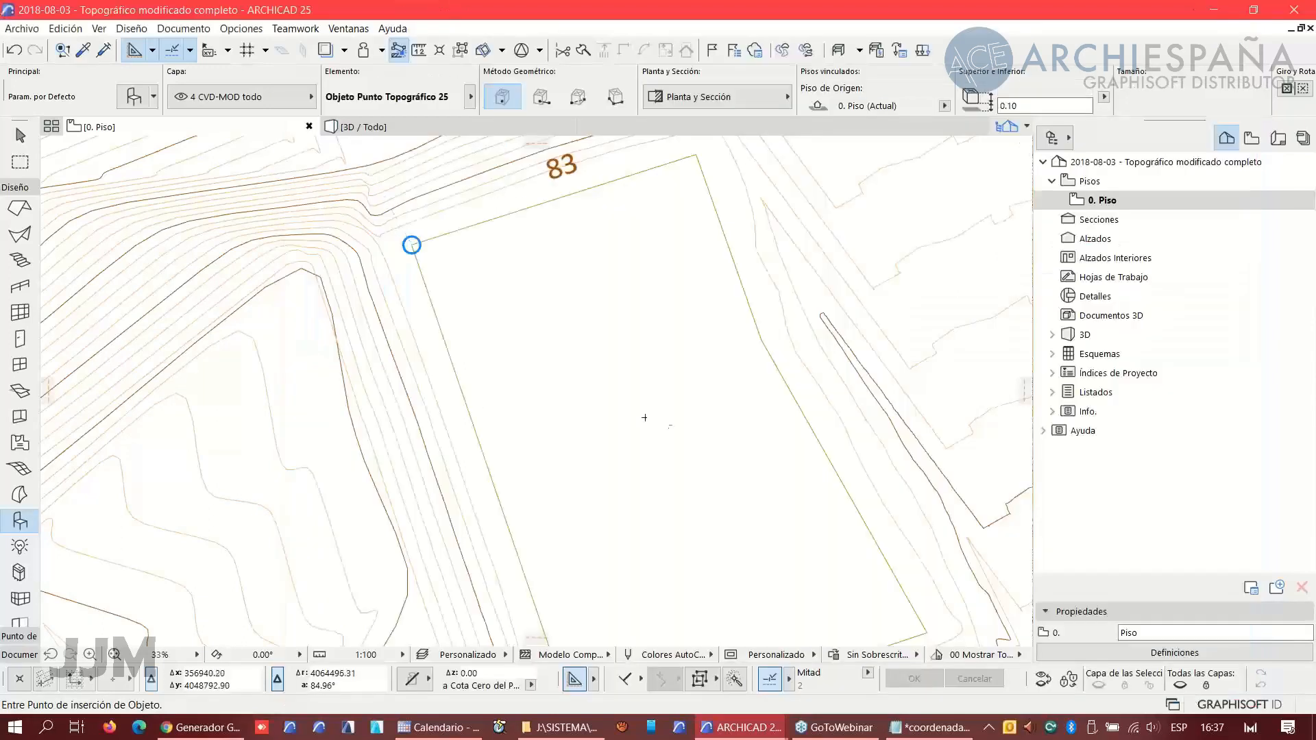
# - Place survey point objects on each of the five corners of the merged parcel outline
pyautogui.click(413, 245)
pyautogui.click(696, 156)
pyautogui.moveTo(826, 446); pyautogui.dragTo(728, 331, button='middle')
pyautogui.click(663, 224)
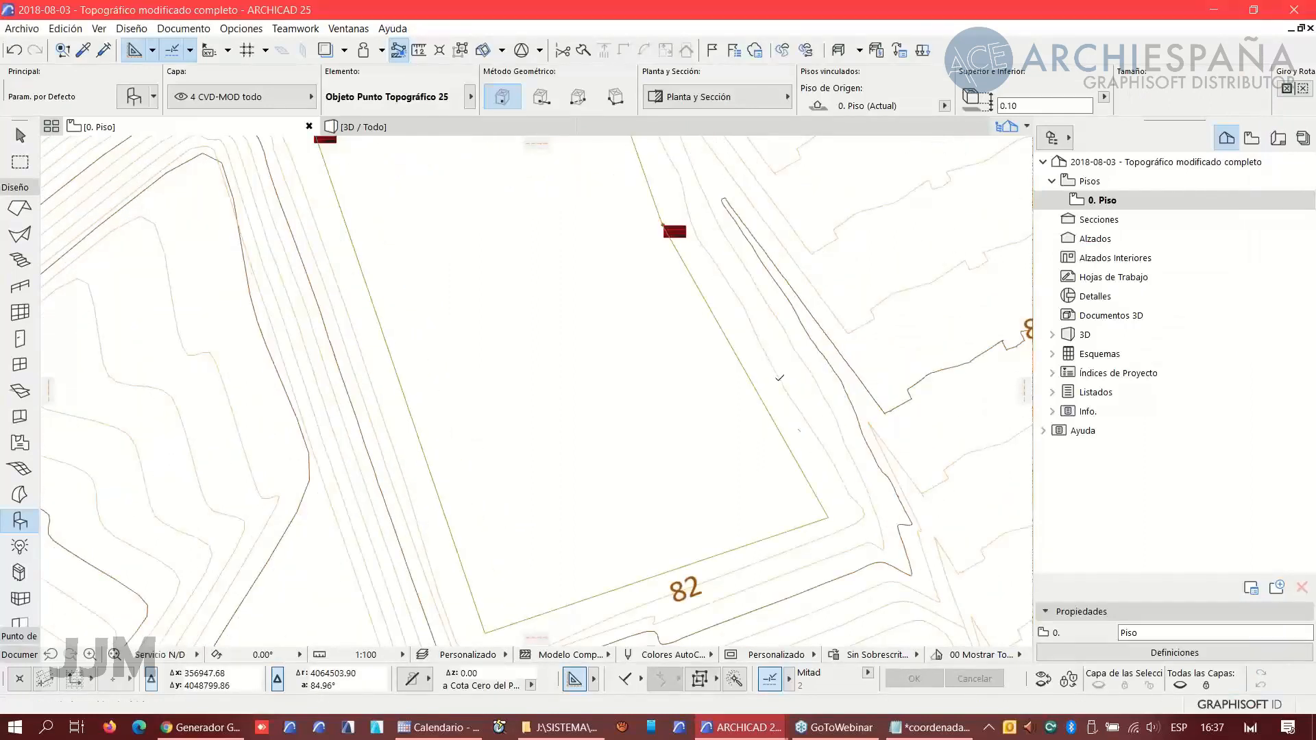
pyautogui.click(828, 519)
pyautogui.click(486, 631)
pyautogui.scroll(10, 419, 292)
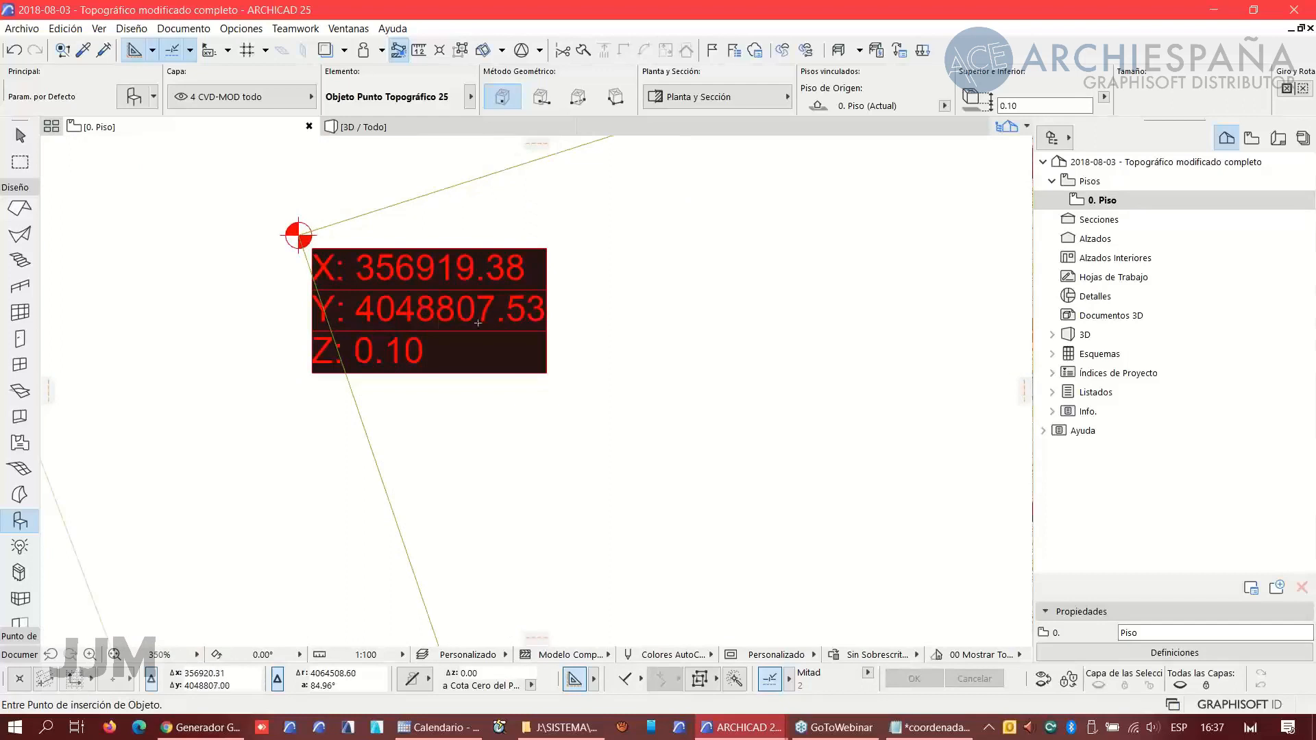
# - Switch to the PARCELA project, view its coordenadas schedule, and select the first survey point on the floor plan
pyautogui.moveTo(830, 731)
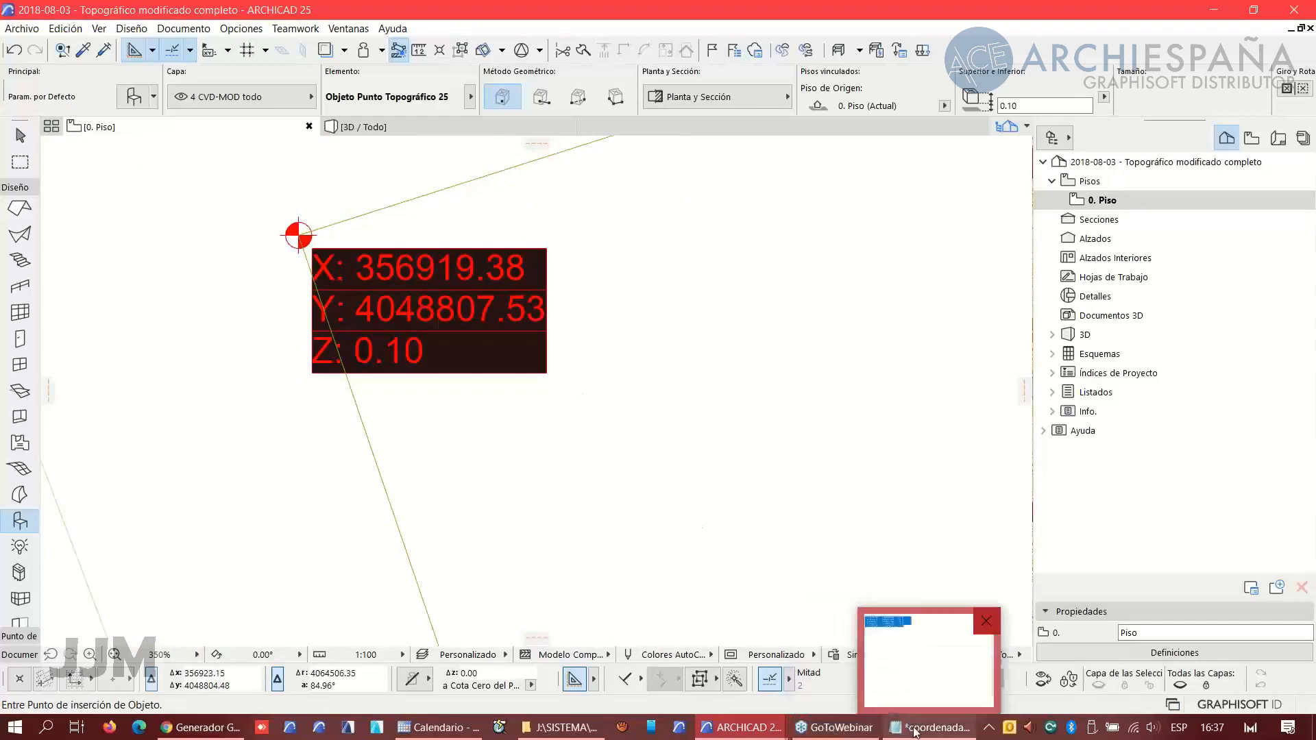
pyautogui.moveTo(741, 728)
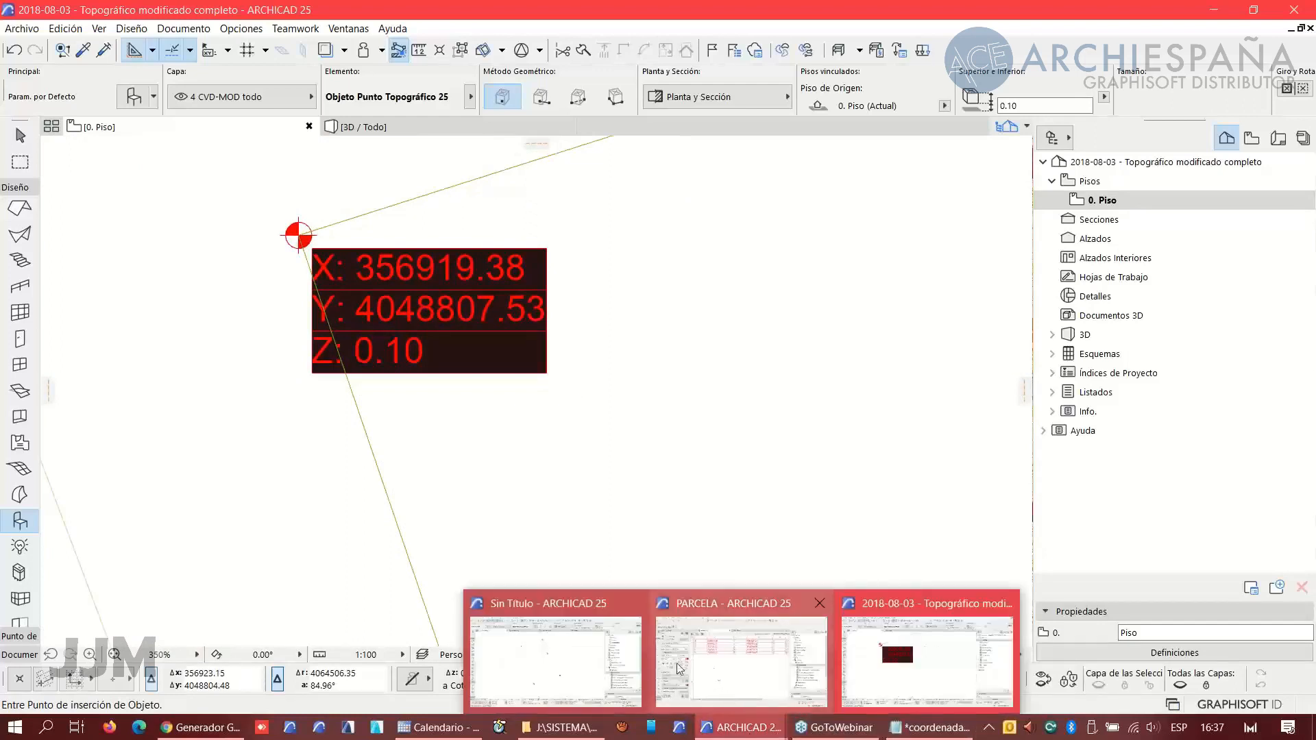
pyautogui.click(732, 671)
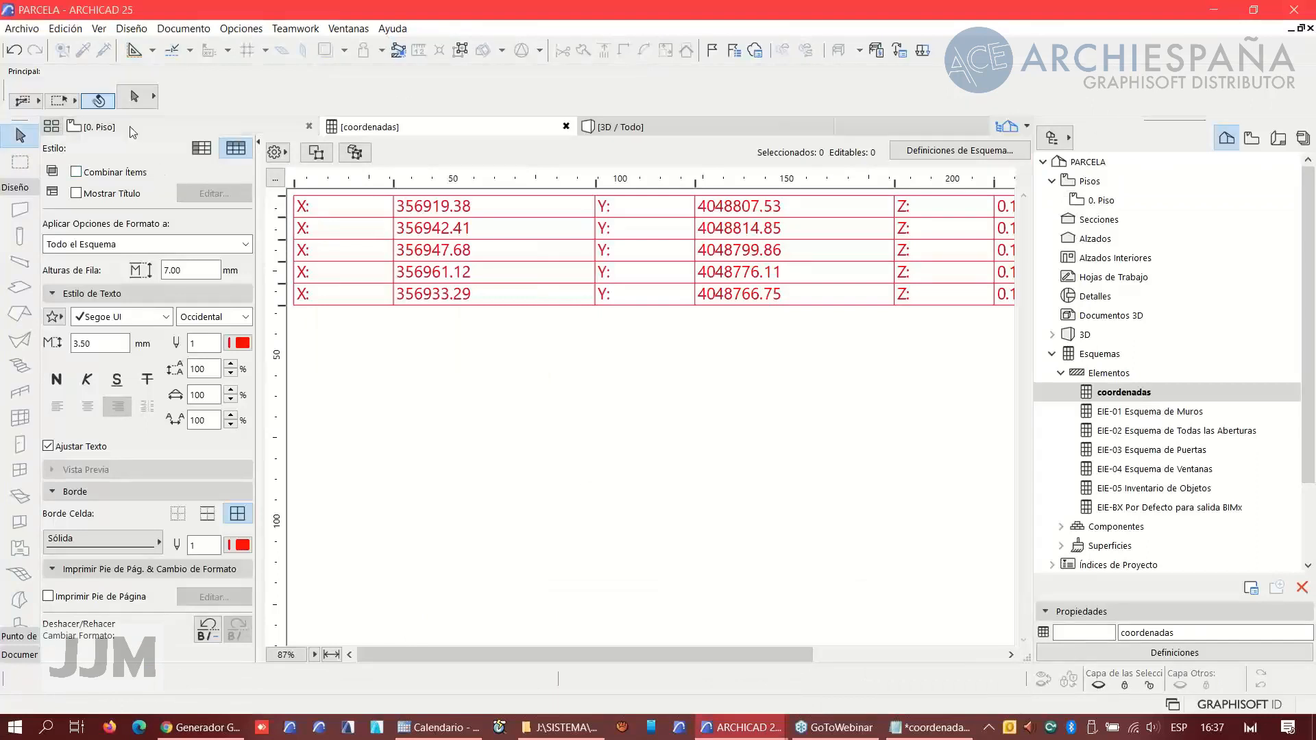
pyautogui.click(130, 126)
pyautogui.click(411, 293)
pyautogui.scroll(5, 411, 294)
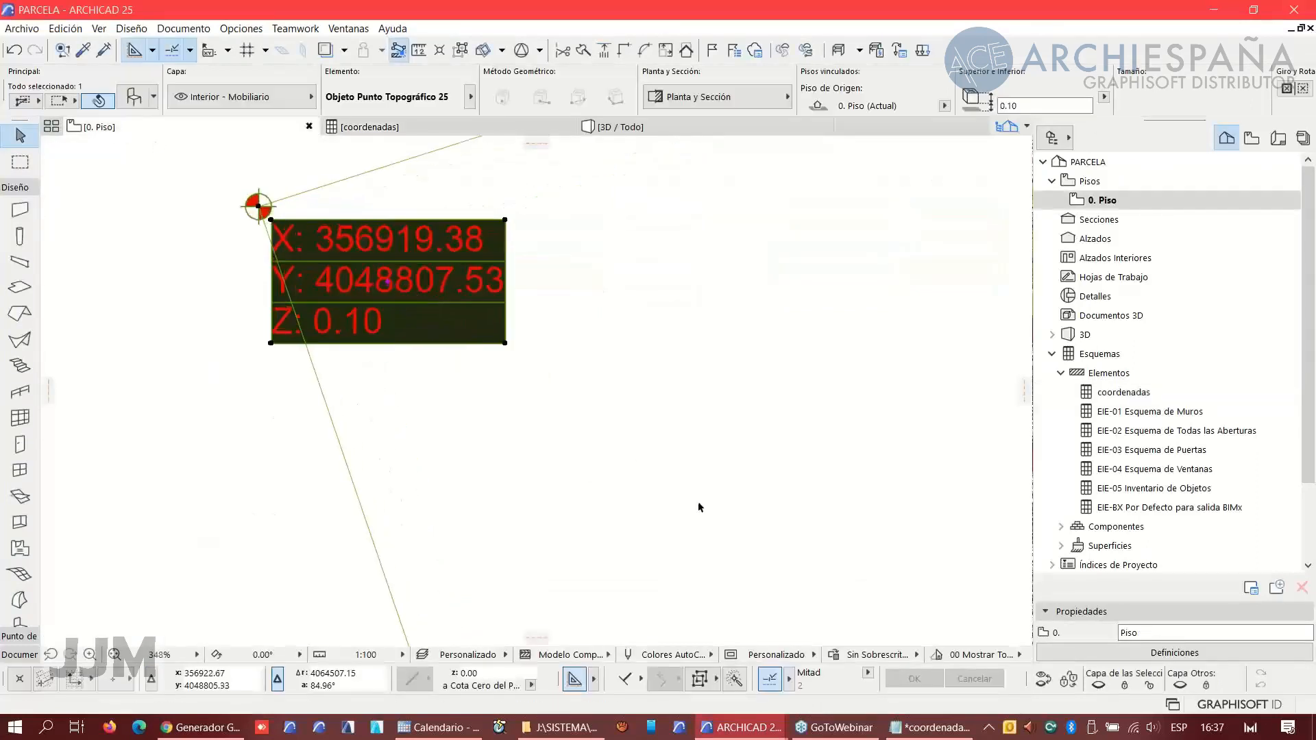
# - Switch to the topographic project window and zoom out around the parcel's survey points
pyautogui.hotkey('alt', 'Tab')
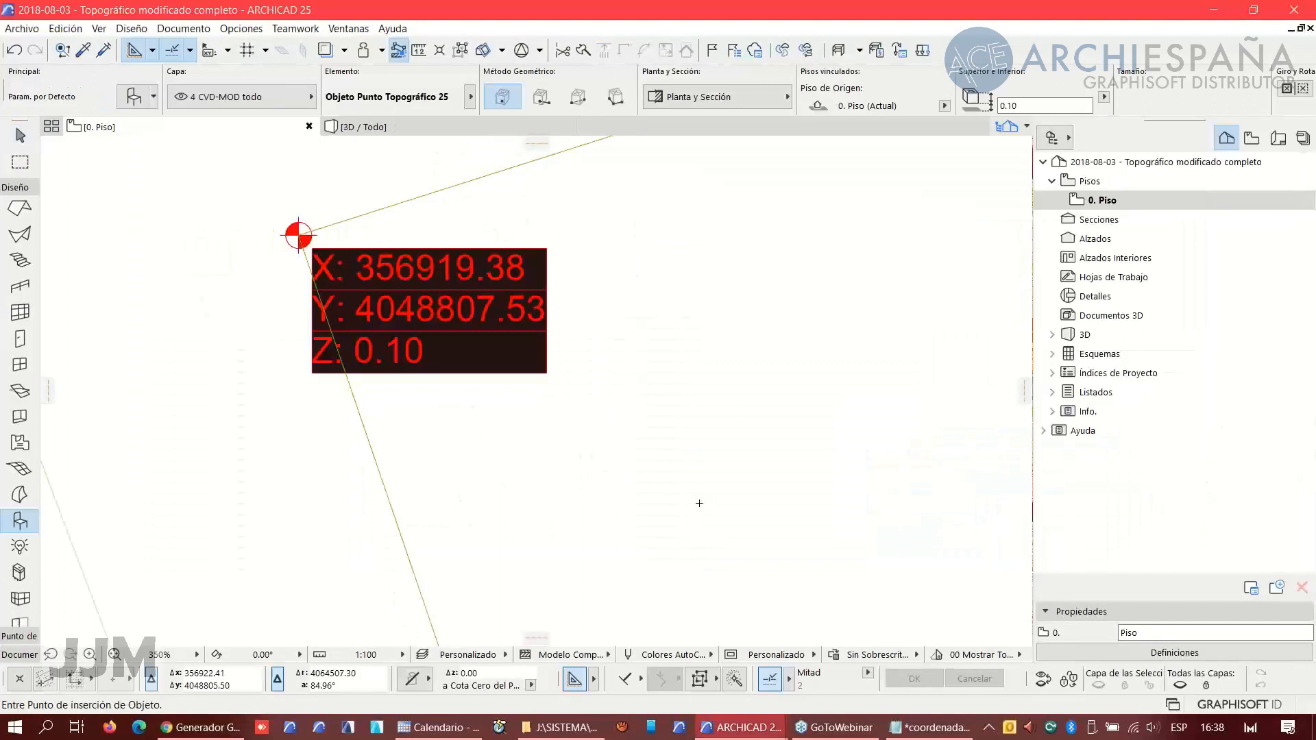
pyautogui.hotkey('alt', 'Tab')
pyautogui.hotkey('alt', 'Tab')
pyautogui.scroll(-15, 717, 474)
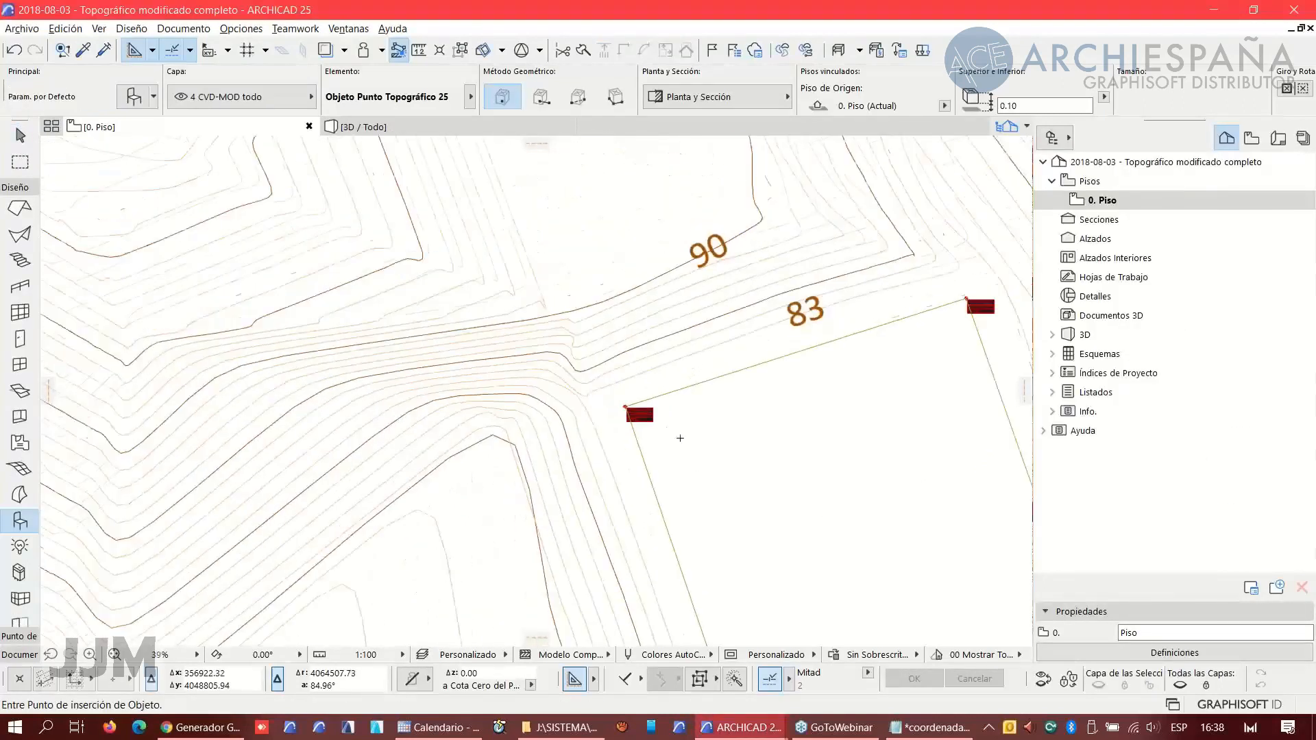
pyautogui.scroll(-2, 580, 375)
# - Switch to the browser and zoom into the GMLParcela map to inspect the generated parcel P1
pyautogui.hotkey('alt', 'Tab')
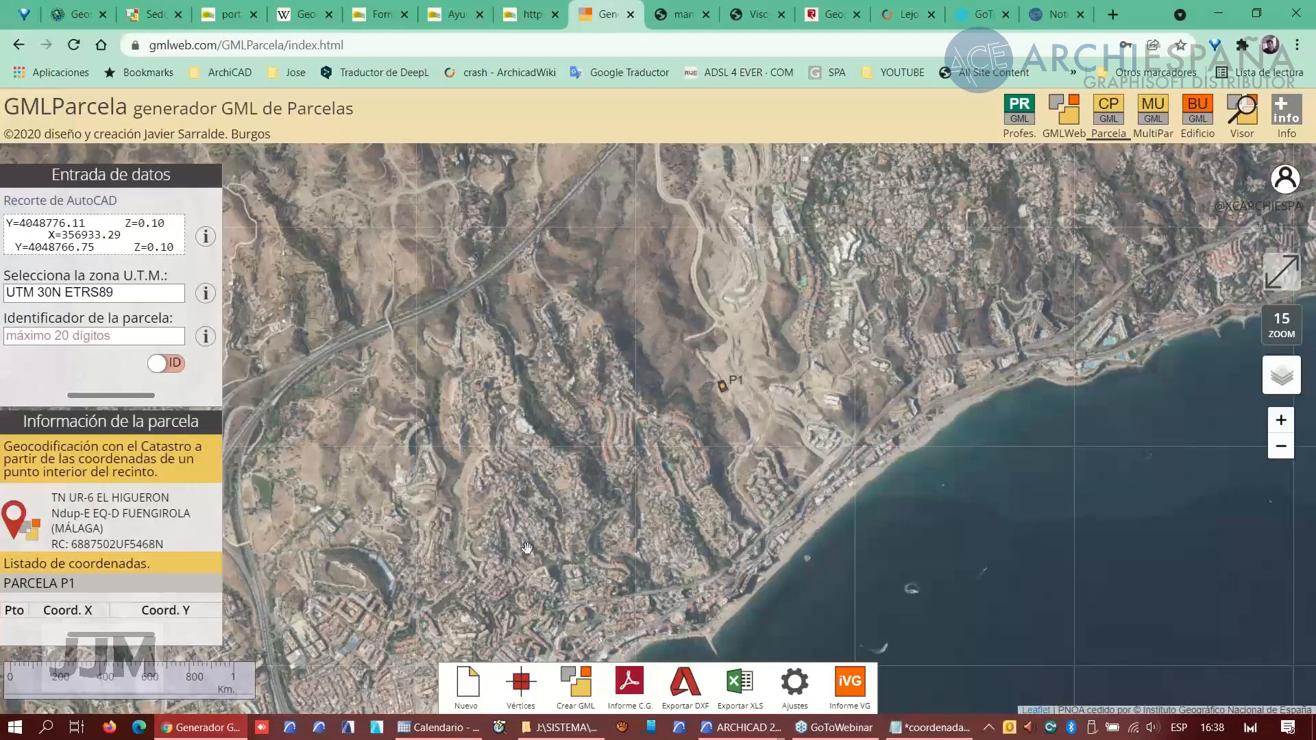
pyautogui.scroll(1, 532, 547)
pyautogui.scroll(-1, 541, 556)
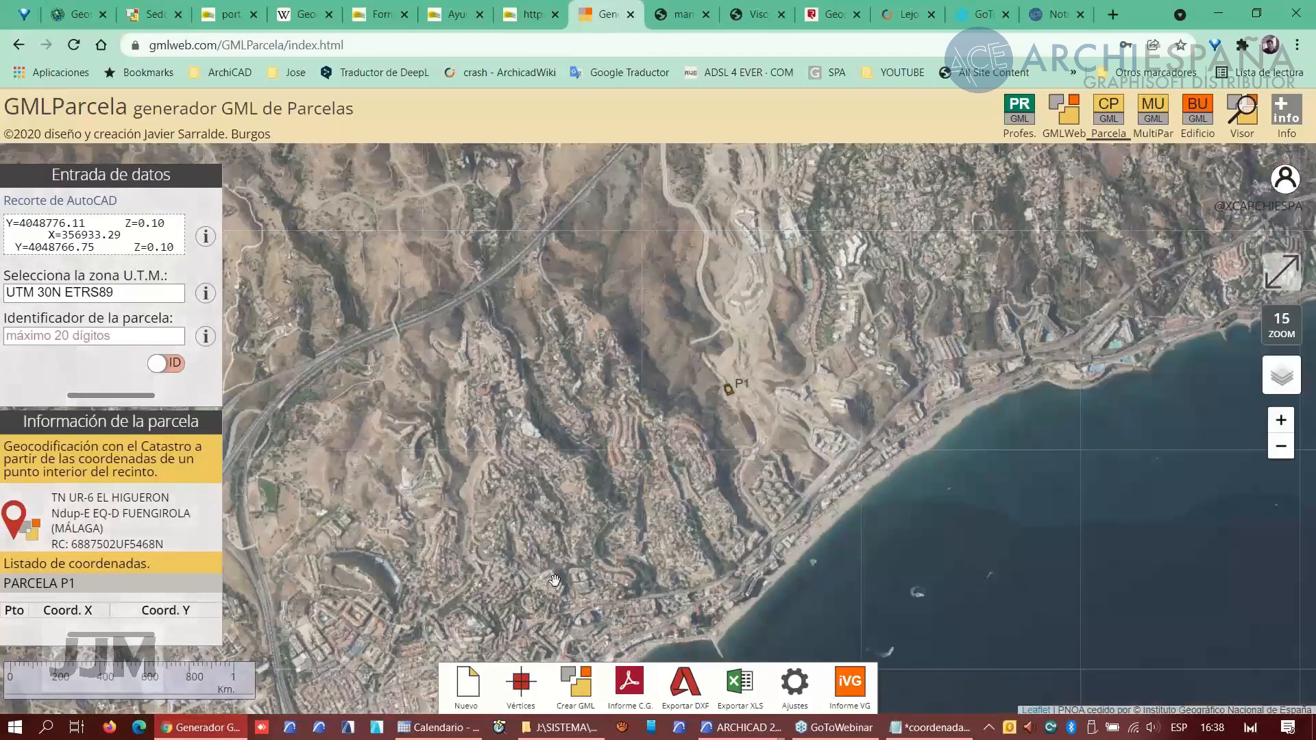
pyautogui.scroll(3, 734, 405)
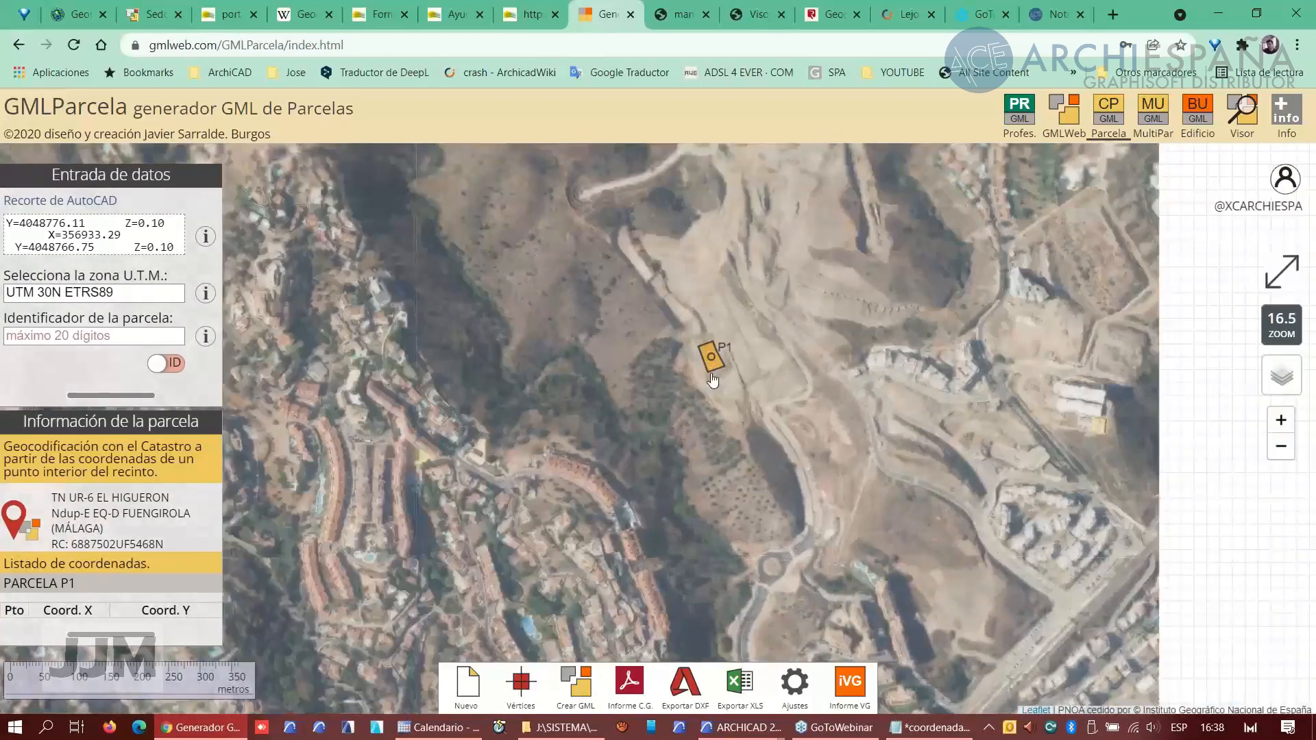
pyautogui.scroll(2, 712, 365)
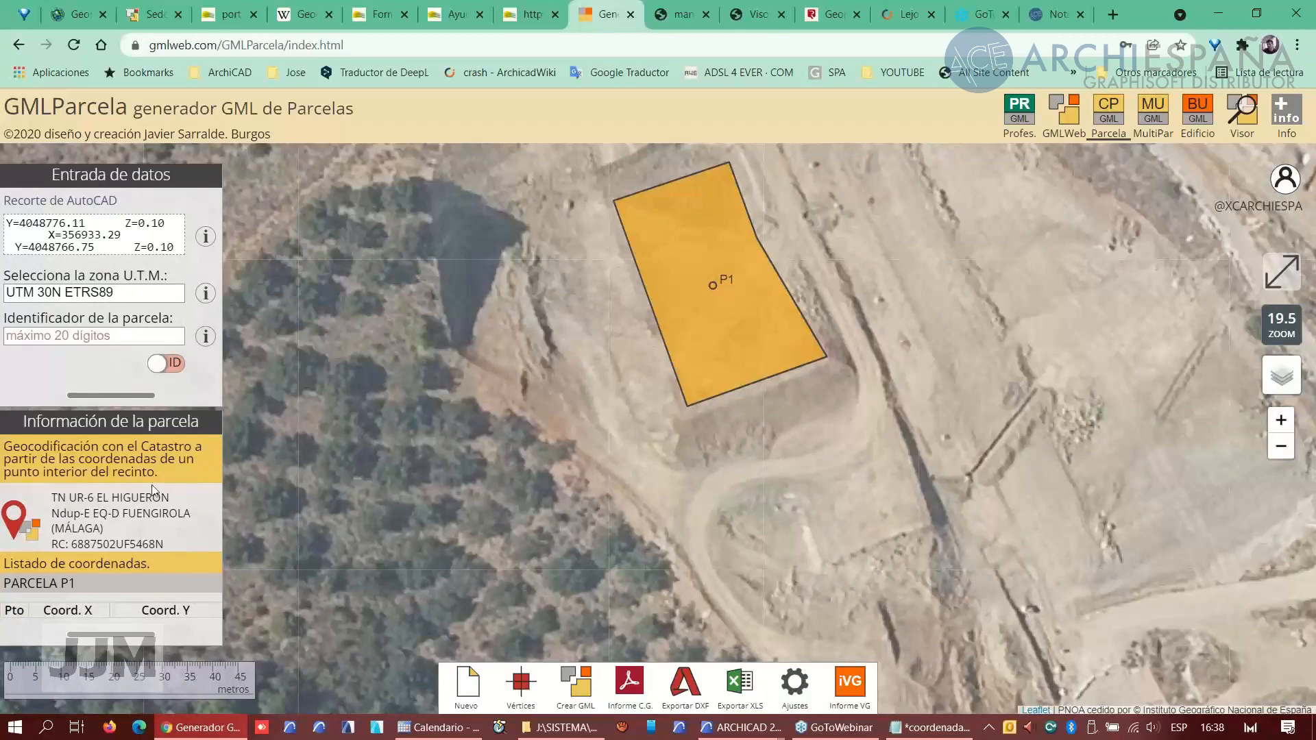
# - Open the Catastro electronic office map viewer and locate the parcel's cartography by its cadastral reference
pyautogui.click(155, 15)
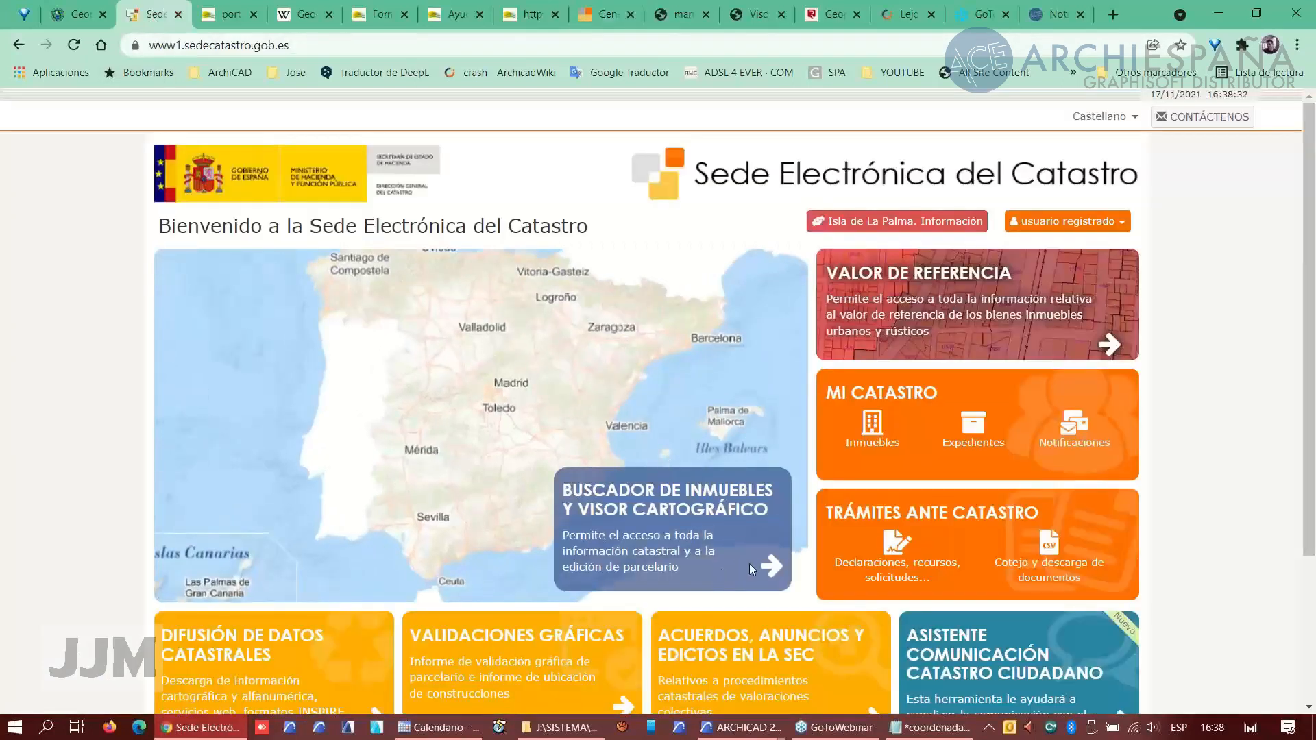
pyautogui.click(774, 571)
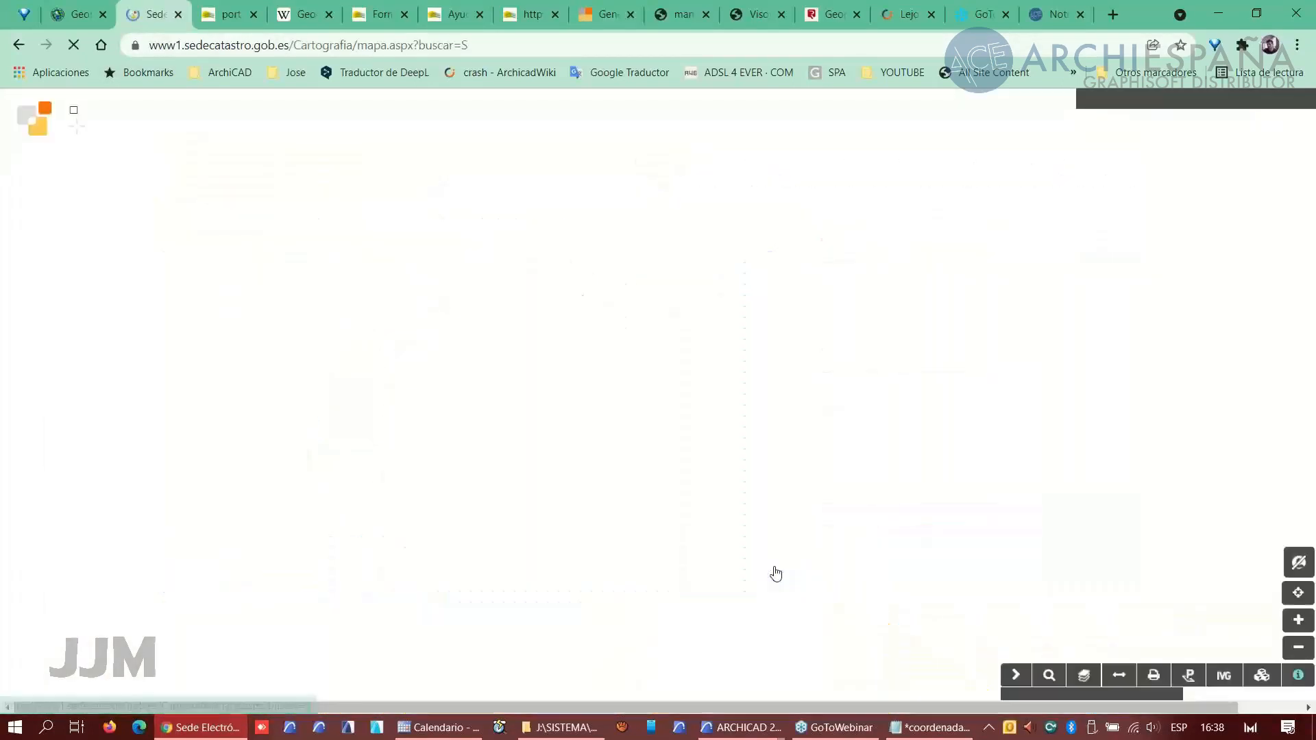
pyautogui.click(604, 287)
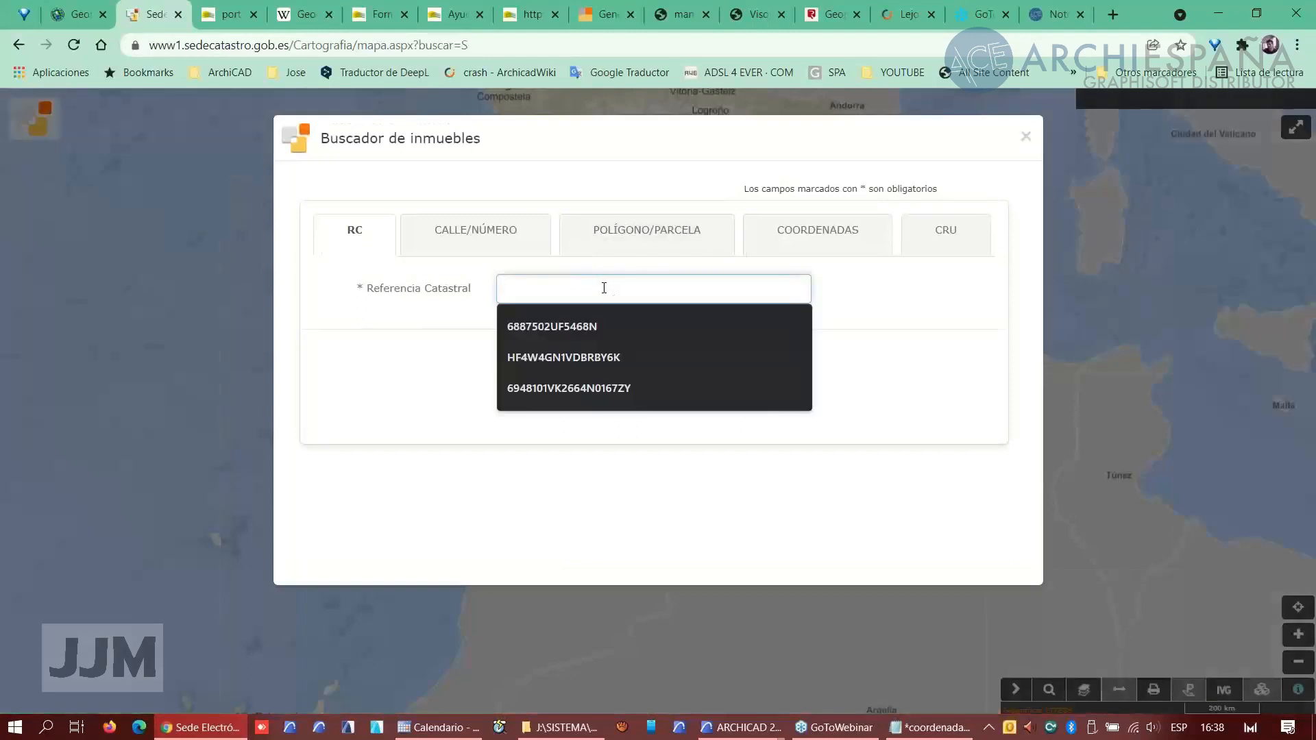
pyautogui.press('Down')
pyautogui.press('Return')
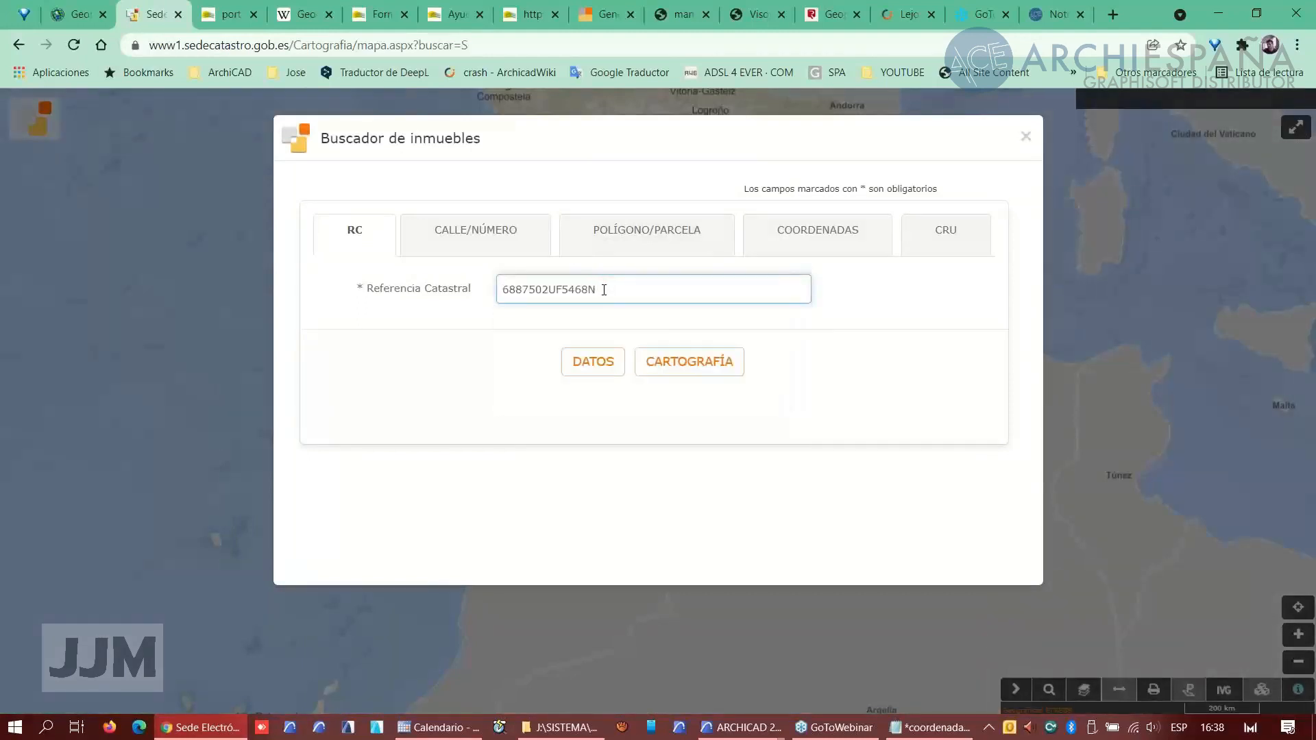
pyautogui.click(677, 367)
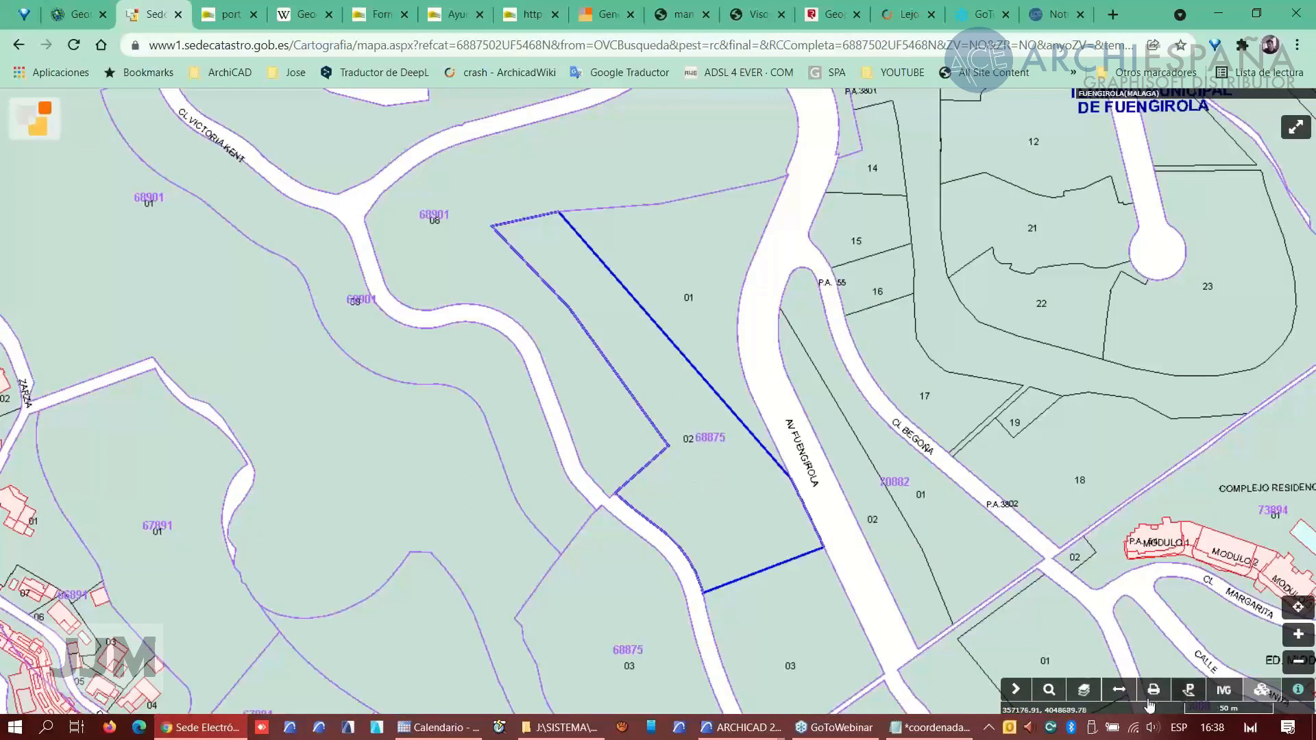
# - Toggle the Ortofoto PNOA background layer on and off over the cadastral parcel
pyautogui.click(1081, 690)
pyautogui.click(1013, 595)
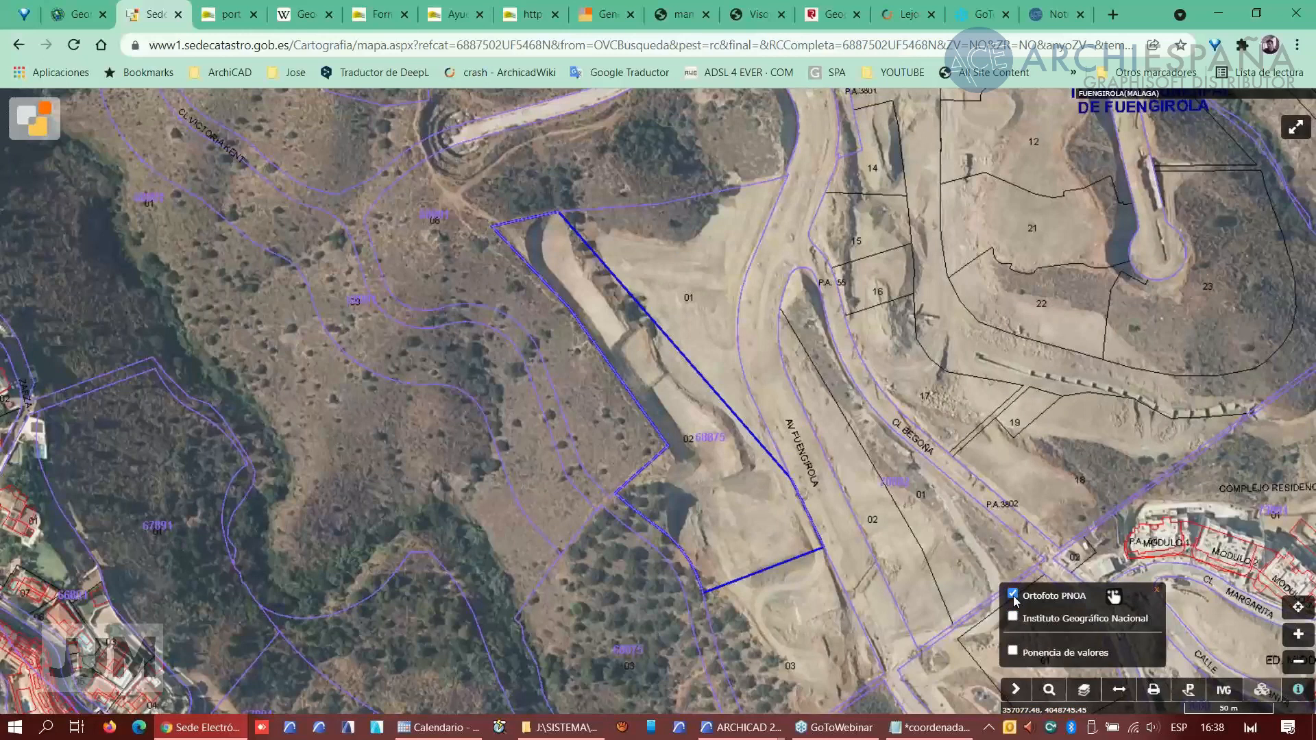
pyautogui.click(1013, 595)
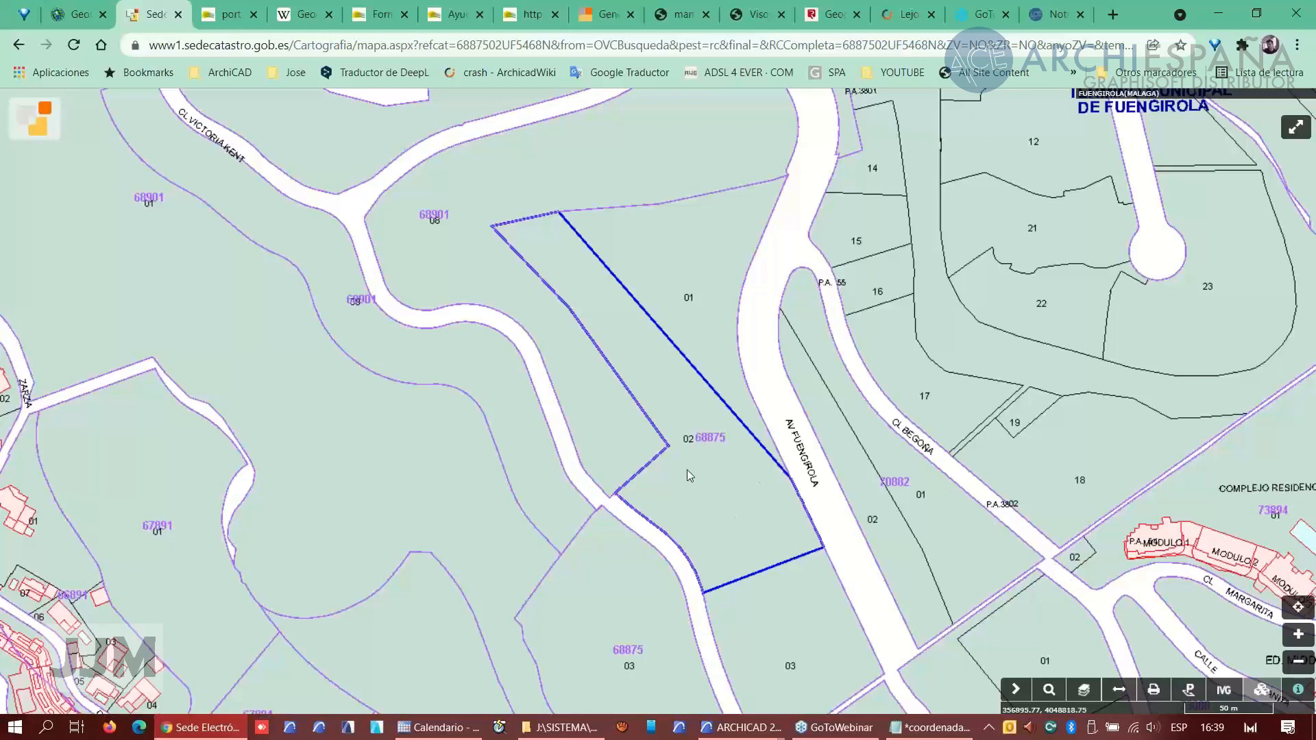
# - Select only the target cadastral parcel with the parcel selection tool, removing the neighbouring parcel added by mistake
pyautogui.click(1189, 691)
pyautogui.click(1100, 213)
pyautogui.click(730, 471)
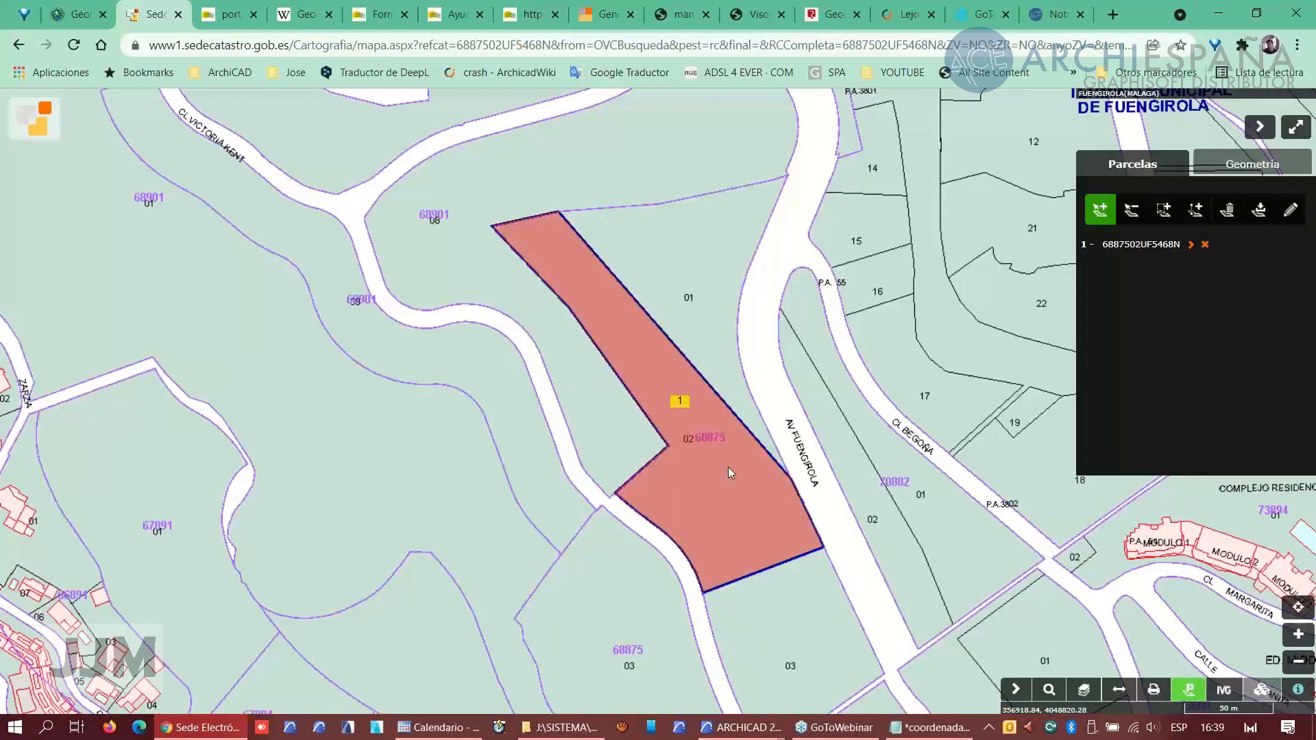
pyautogui.click(577, 370)
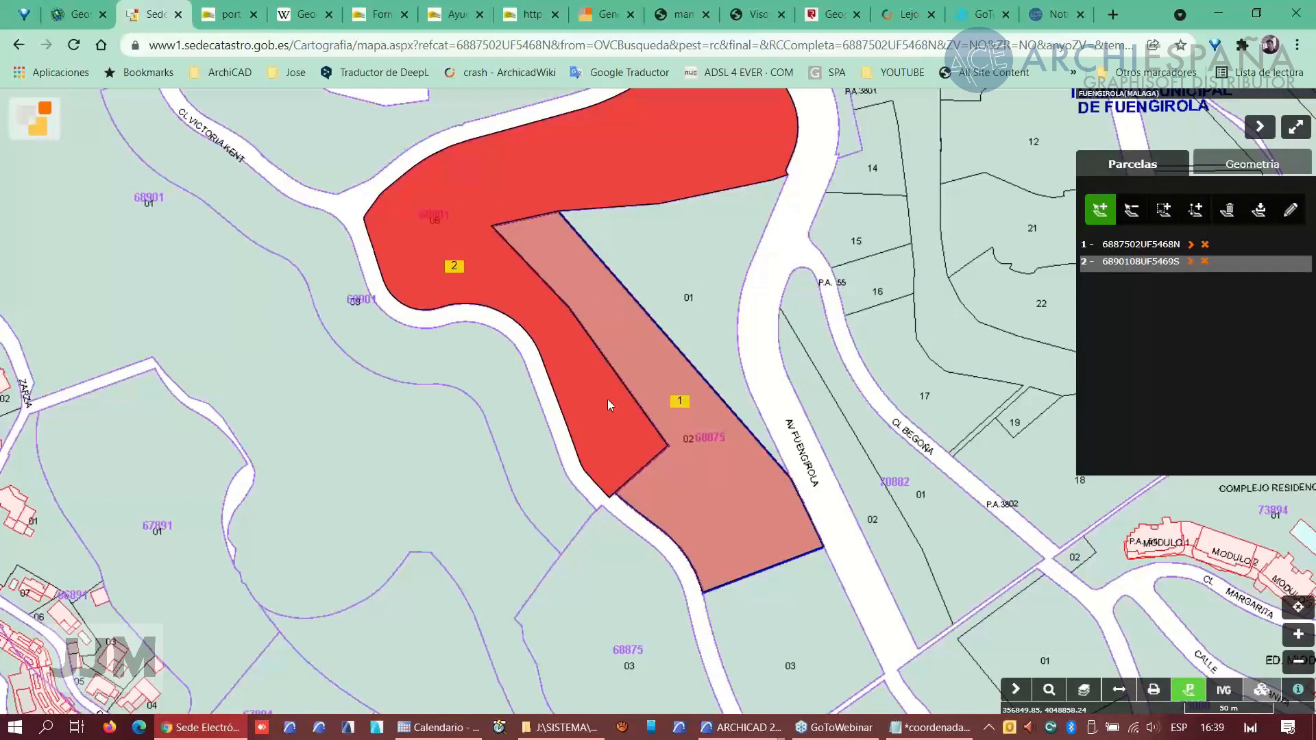
pyautogui.click(1205, 262)
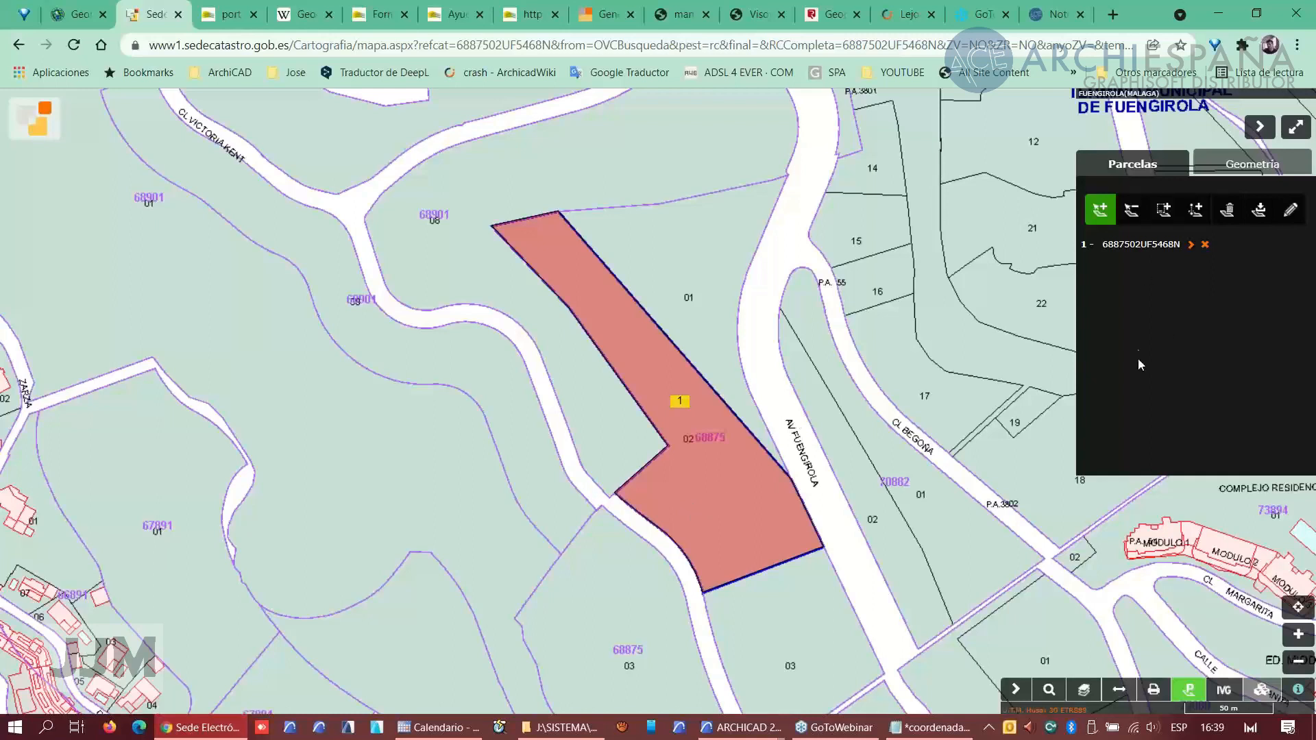
# - Download the selected parcel as DXF, saving it as PARCELA CATASTRAL in the Webinar 17 Noviembre 2021 folder
pyautogui.click(1260, 210)
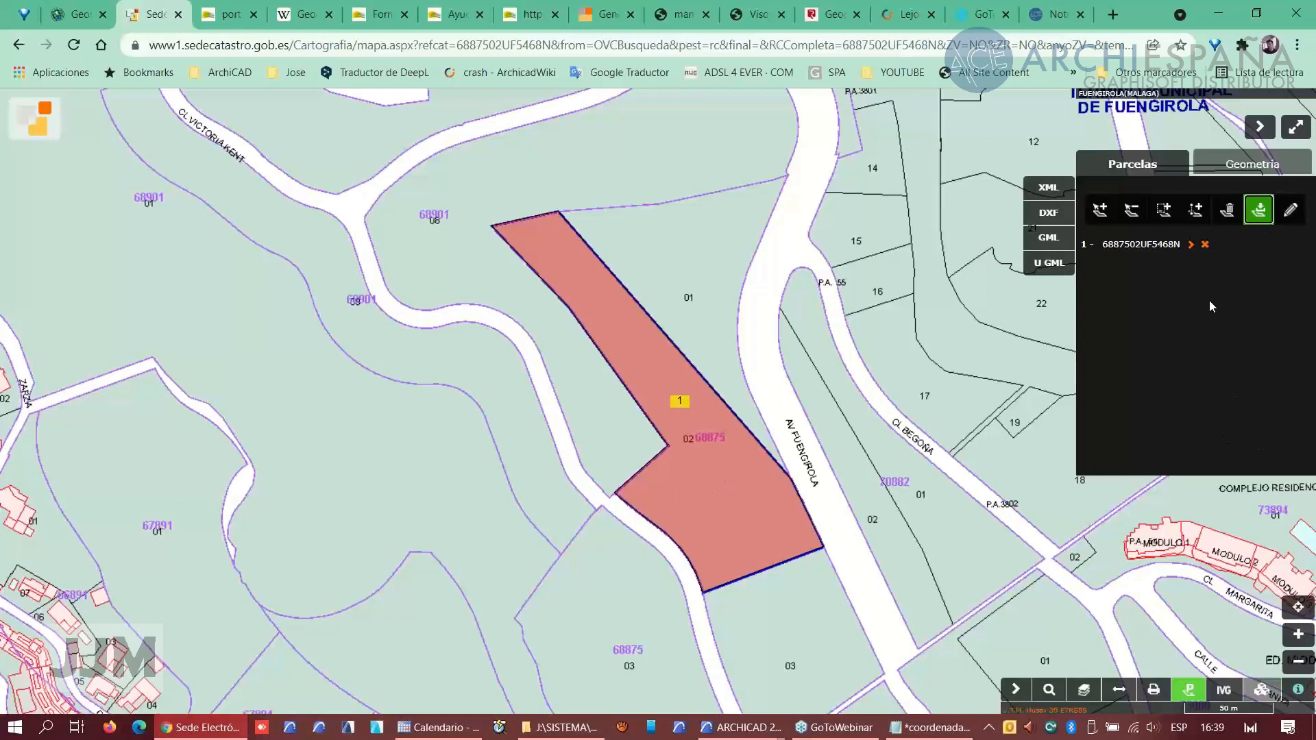
pyautogui.click(1048, 214)
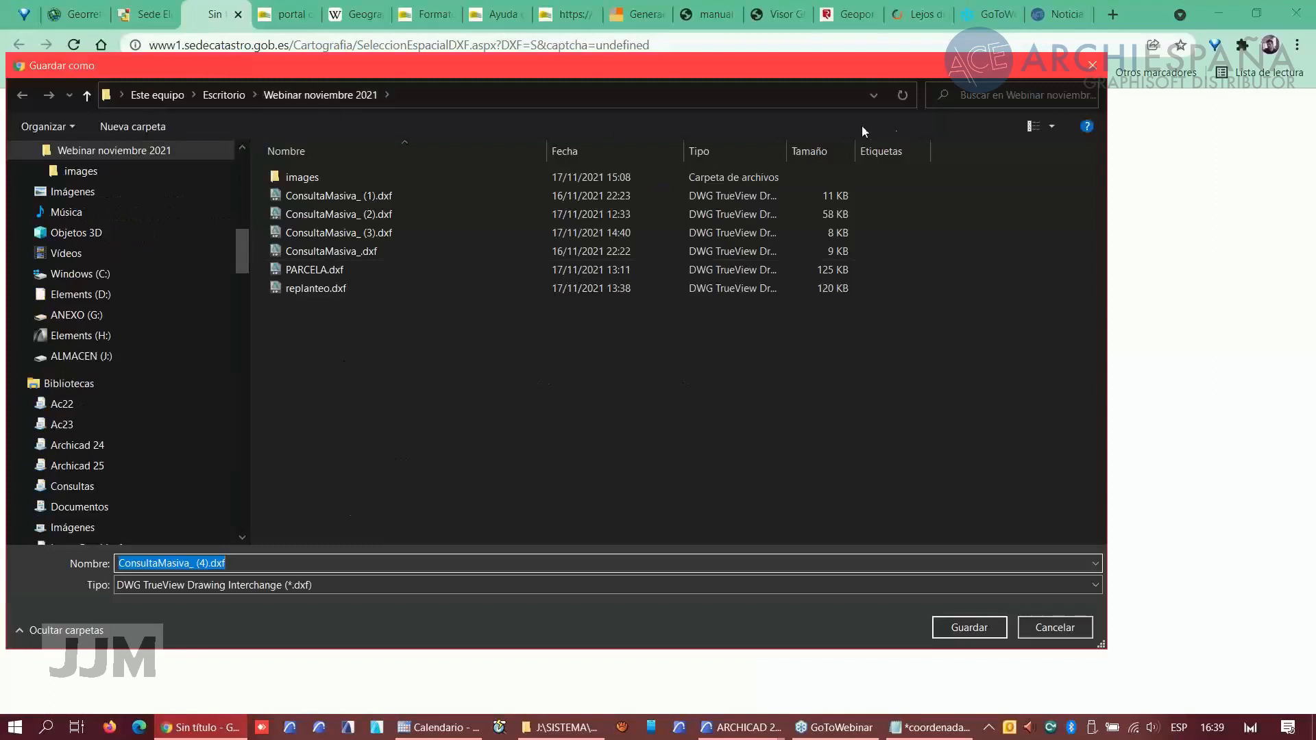
pyautogui.scroll(1, 129, 170)
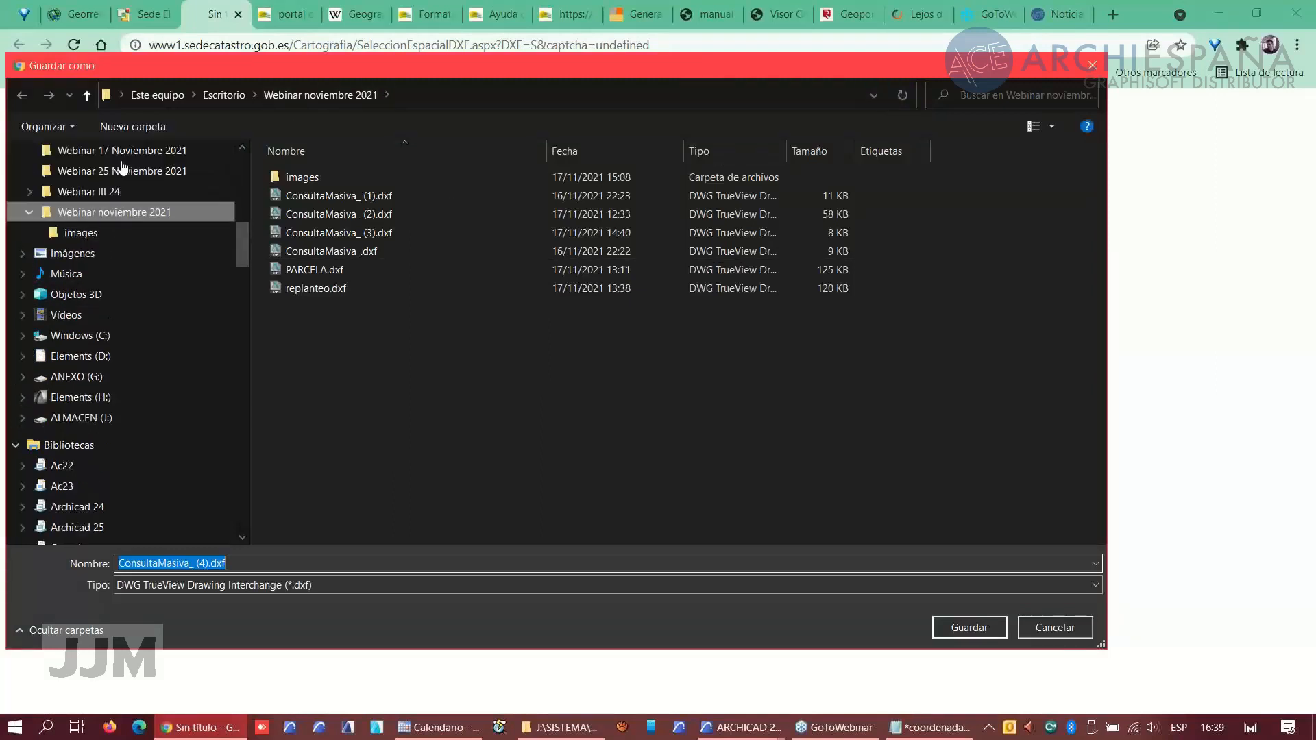
pyautogui.click(117, 152)
pyautogui.click(203, 563)
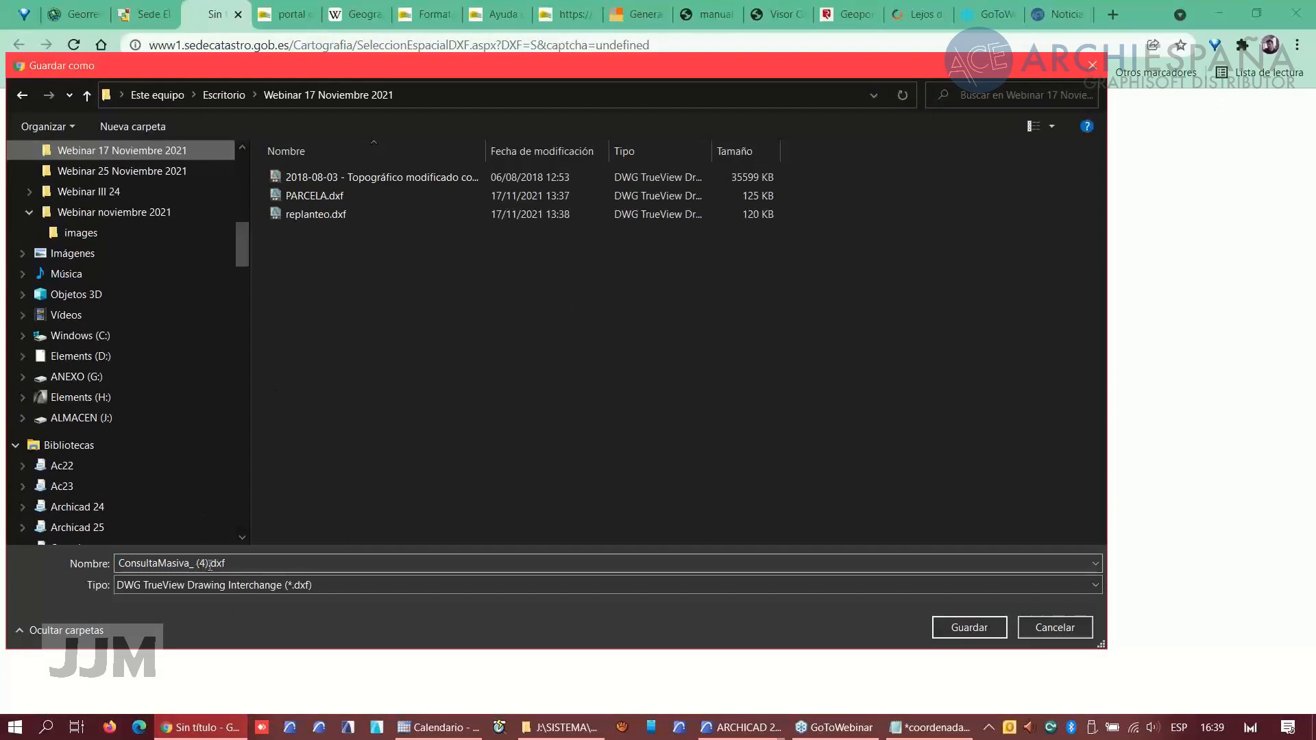
pyautogui.hotkey('ctrl', 'a')
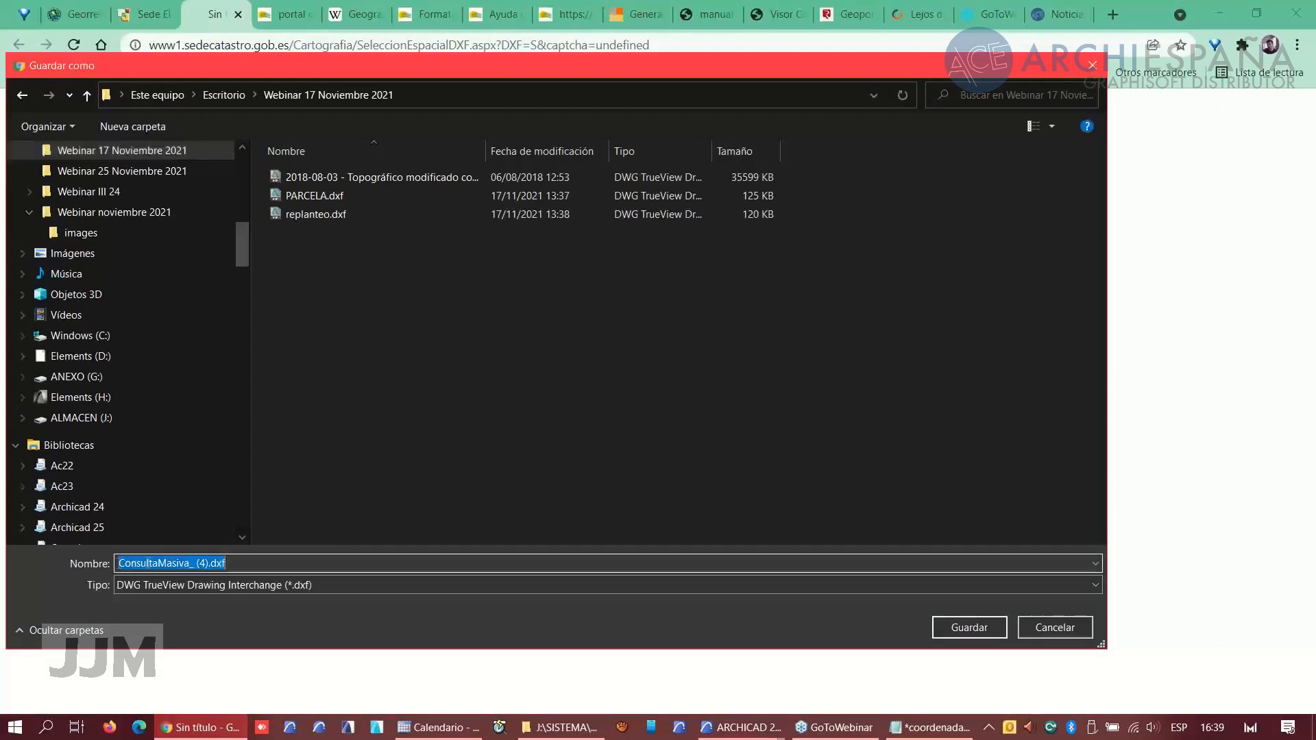
pyautogui.write('PARCELA')
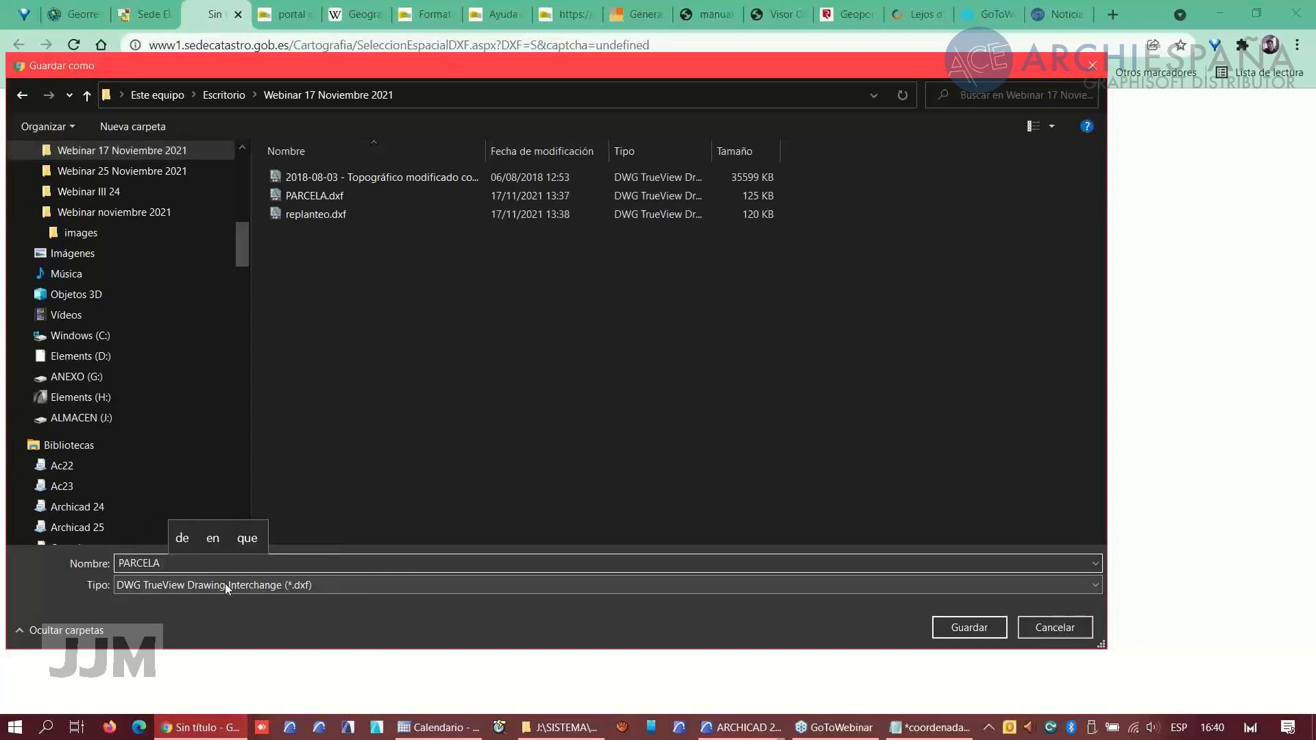
pyautogui.write('CATASTRAL')
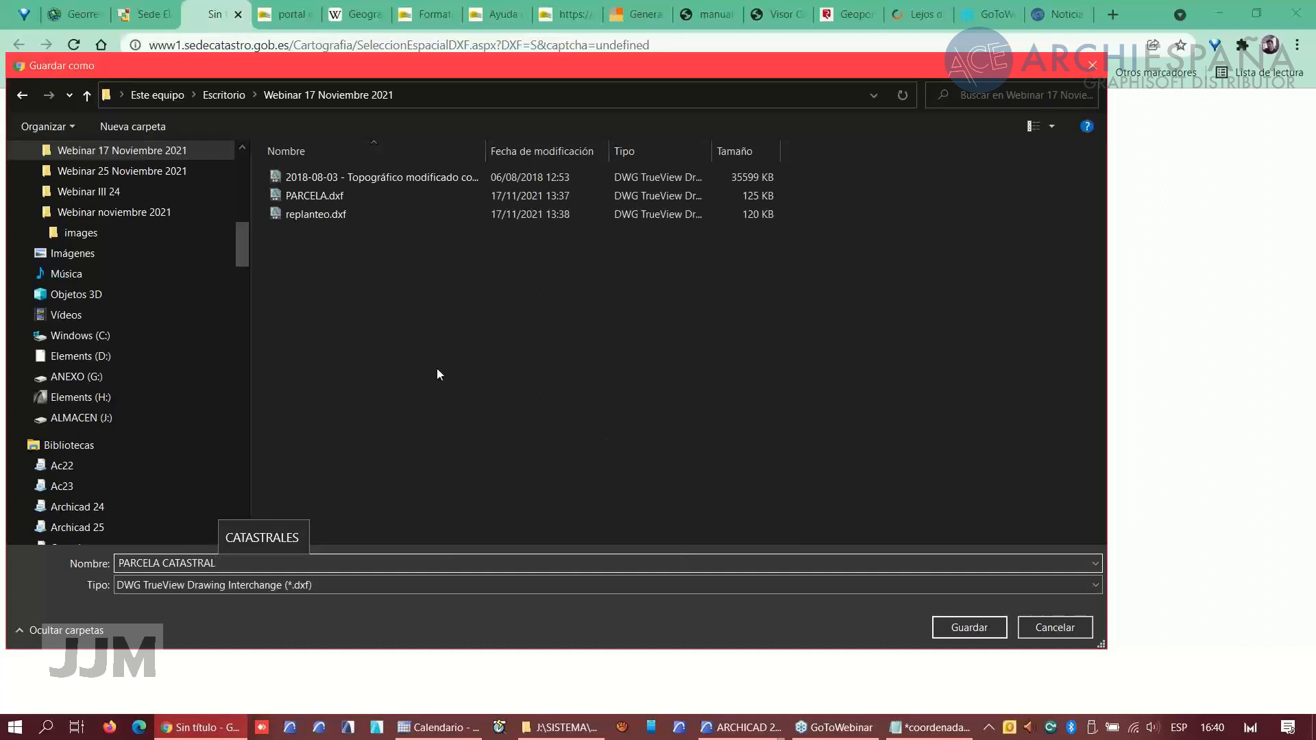
pyautogui.click(969, 629)
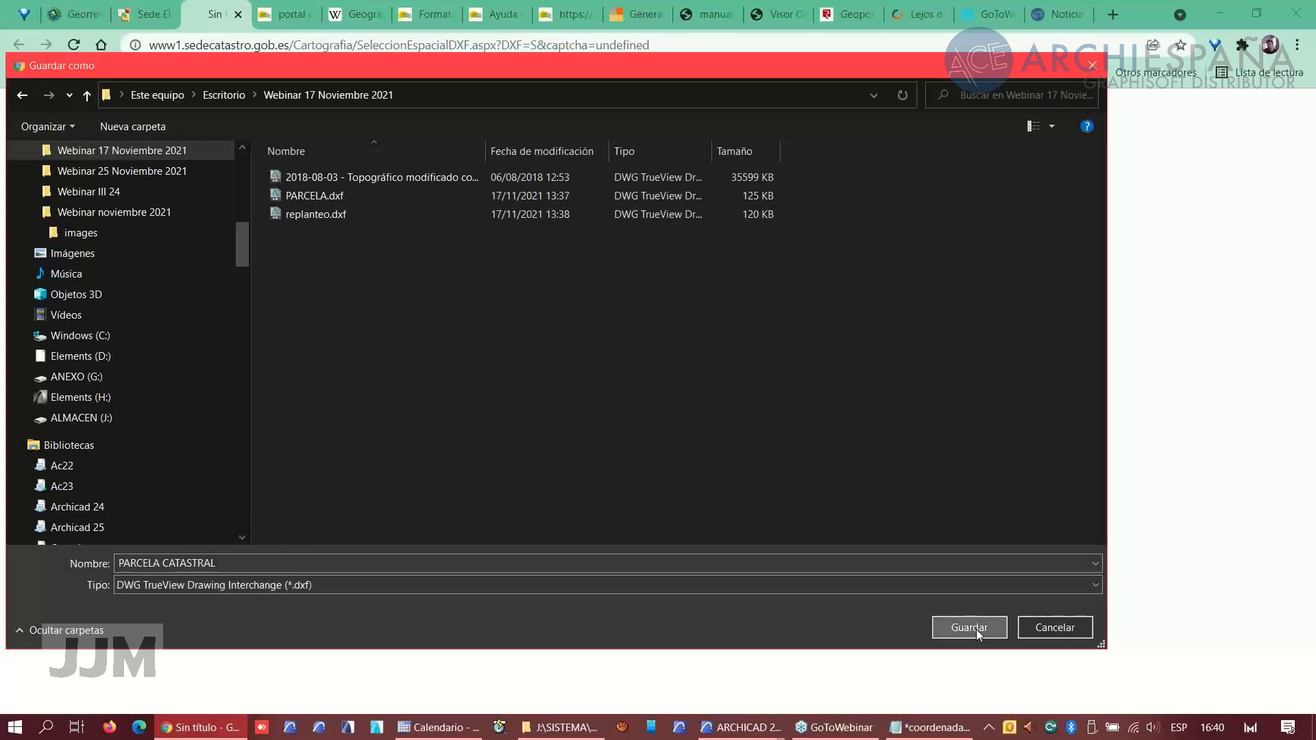
pyautogui.click(969, 628)
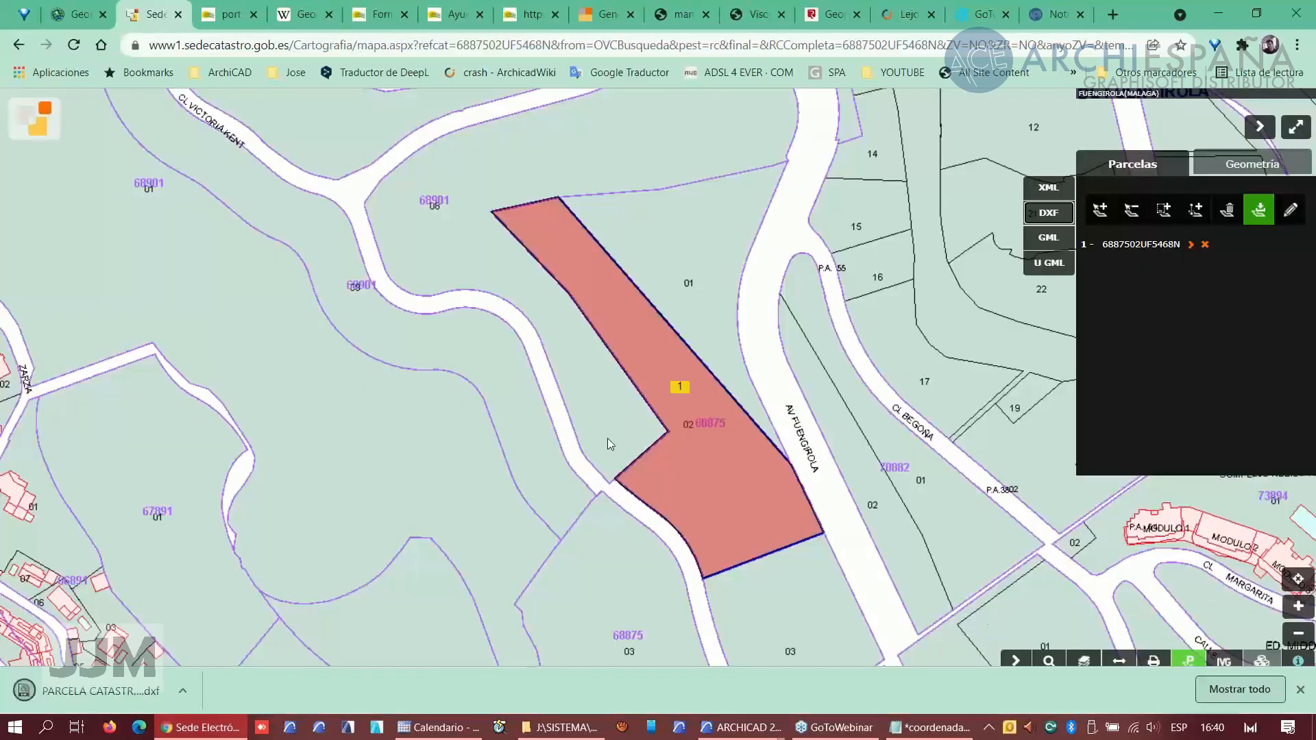
# - Merge the PARCELA CATASTRAL.dxf file into the topographic survey project's floor plan, keeping the drawing's own origin and all layers
pyautogui.click(769, 726)
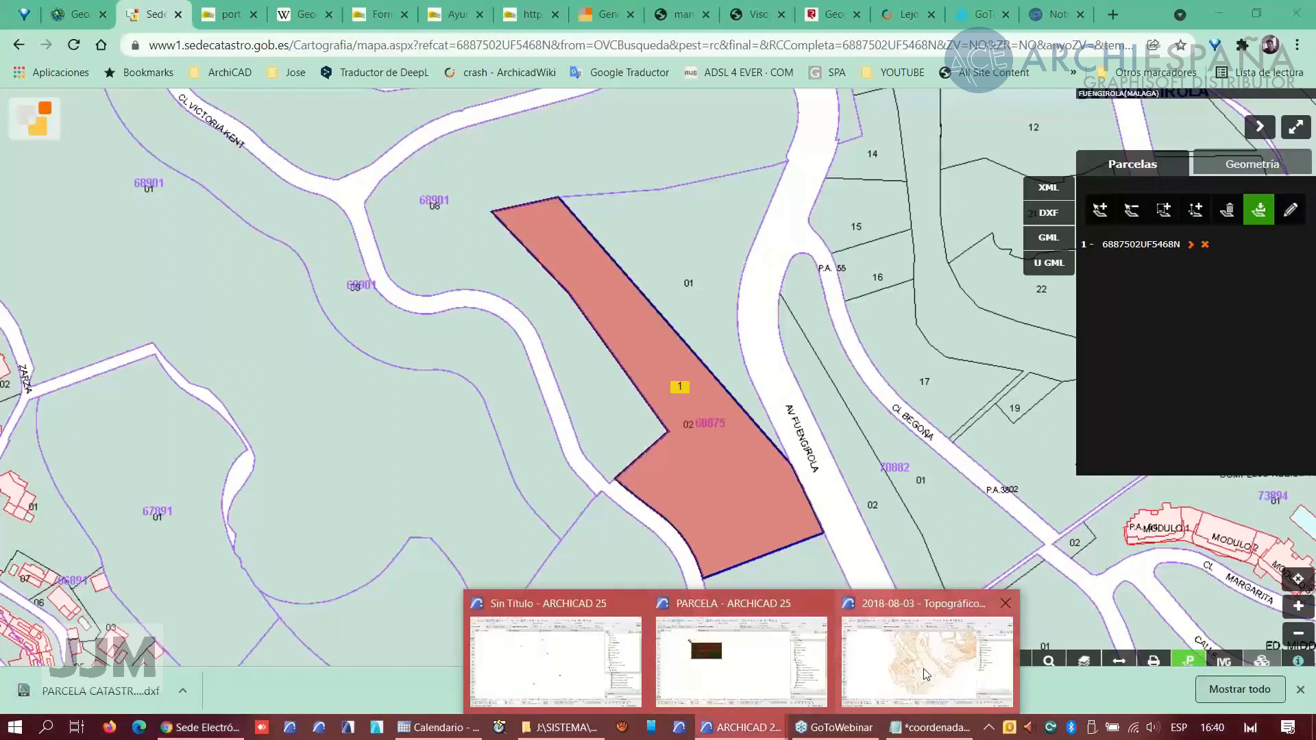
pyautogui.click(927, 676)
pyautogui.scroll(5, 569, 377)
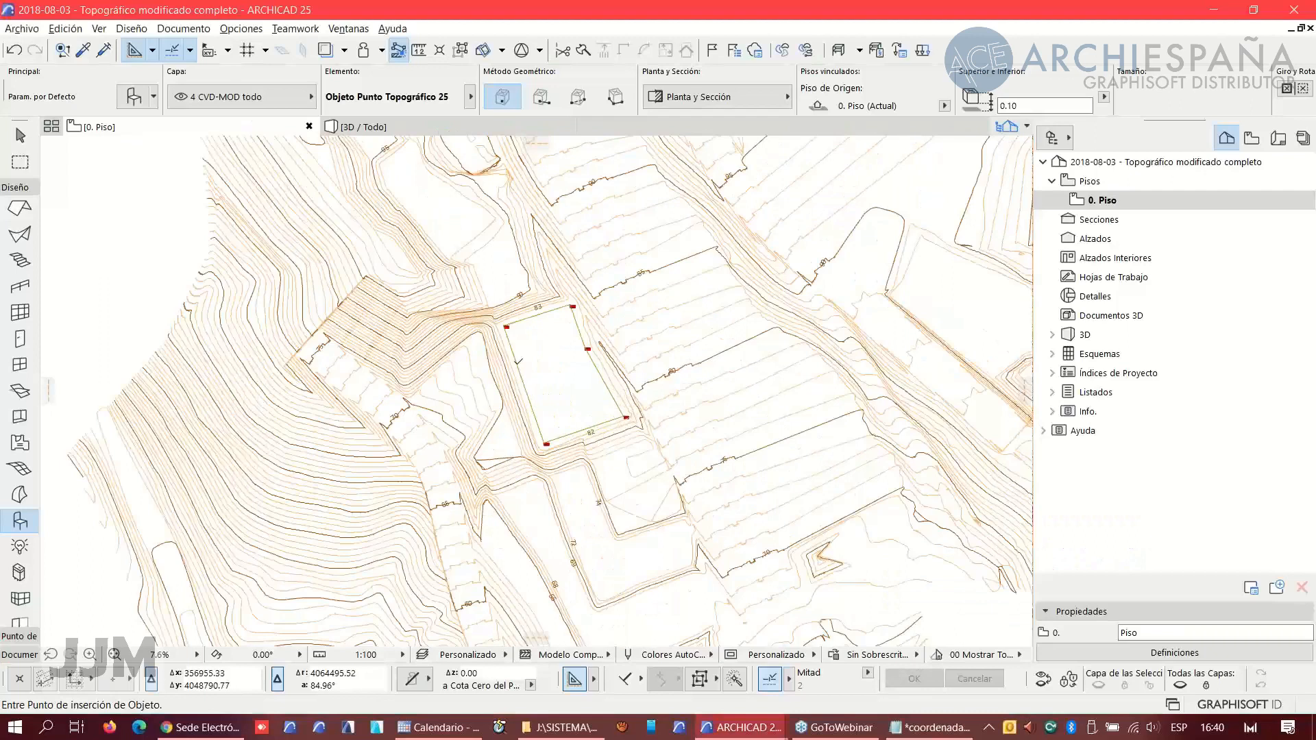
pyautogui.click(22, 28)
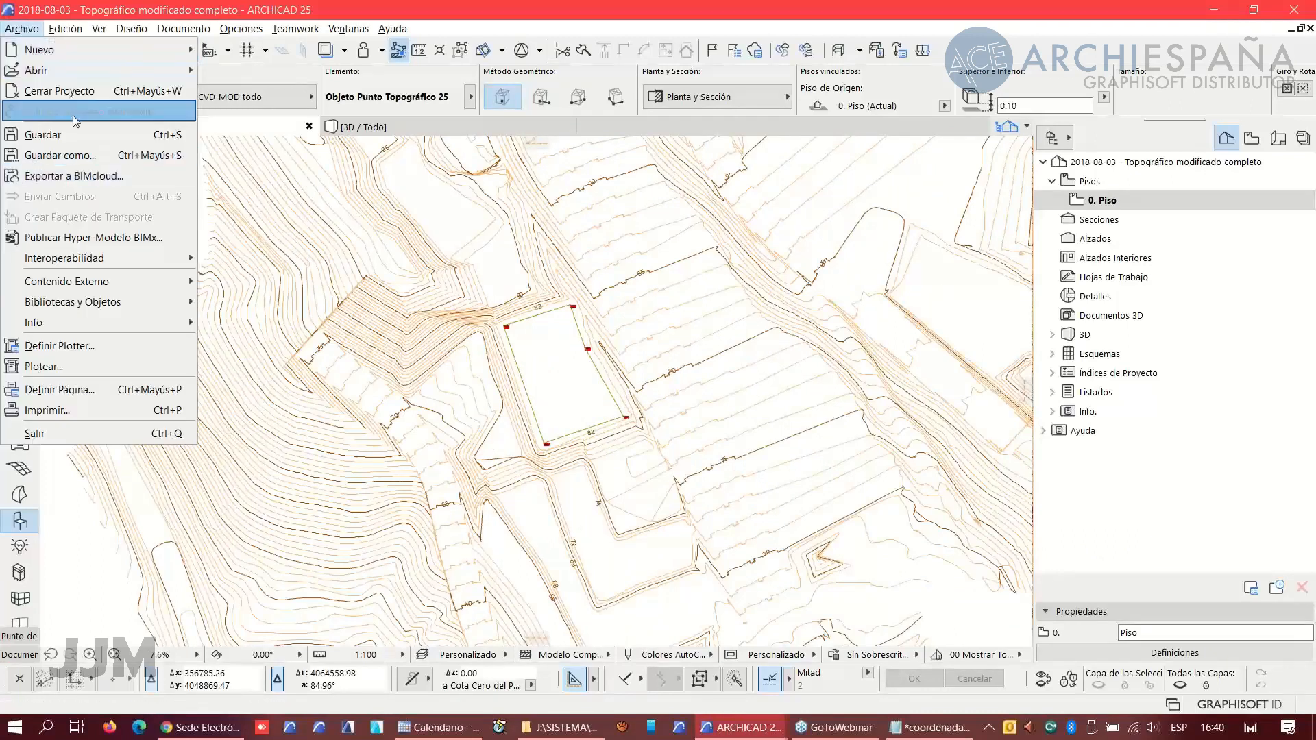
pyautogui.moveTo(113, 281)
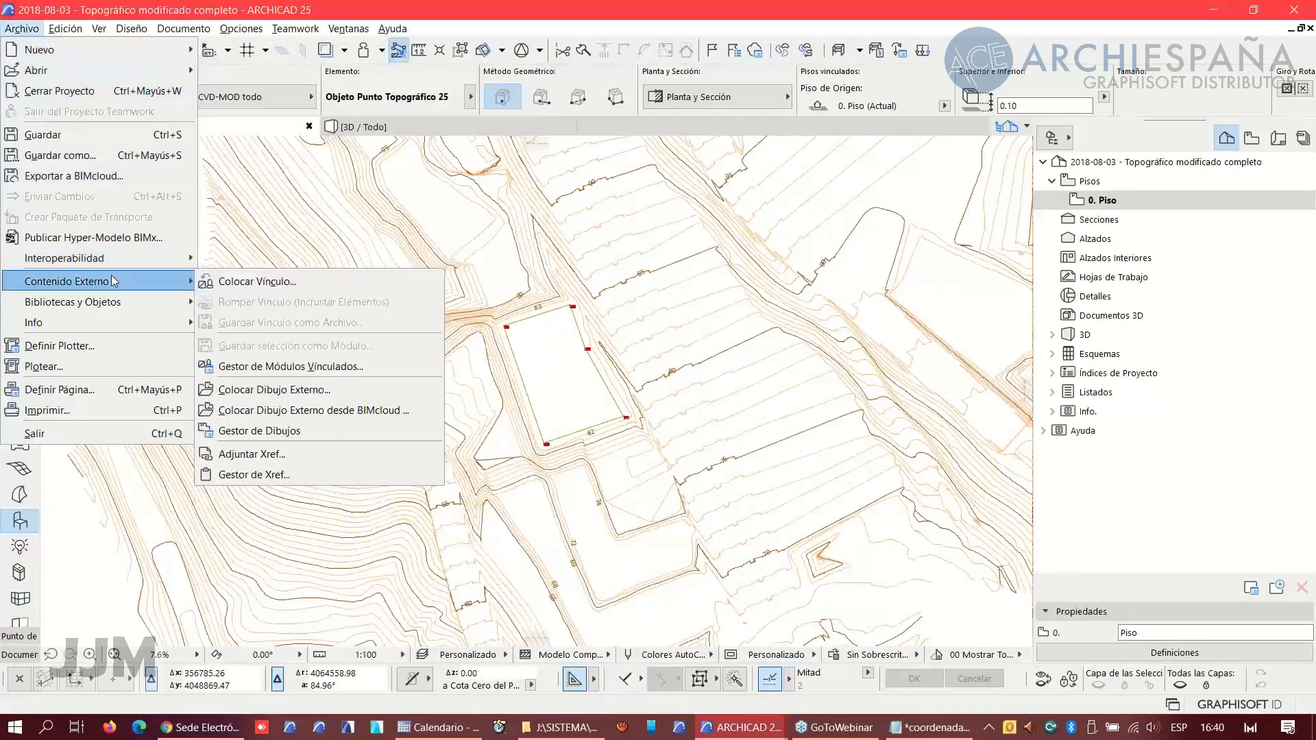
pyautogui.moveTo(86, 261)
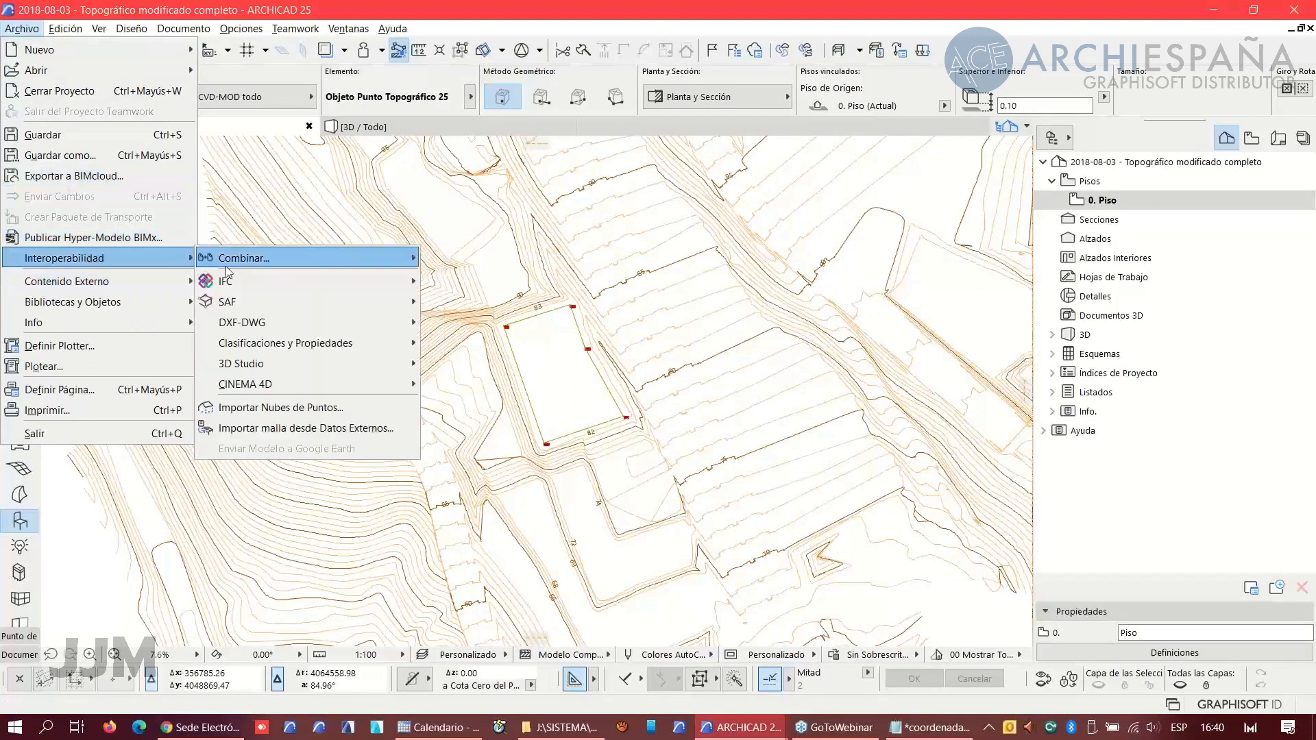
pyautogui.moveTo(237, 261)
pyautogui.click(451, 260)
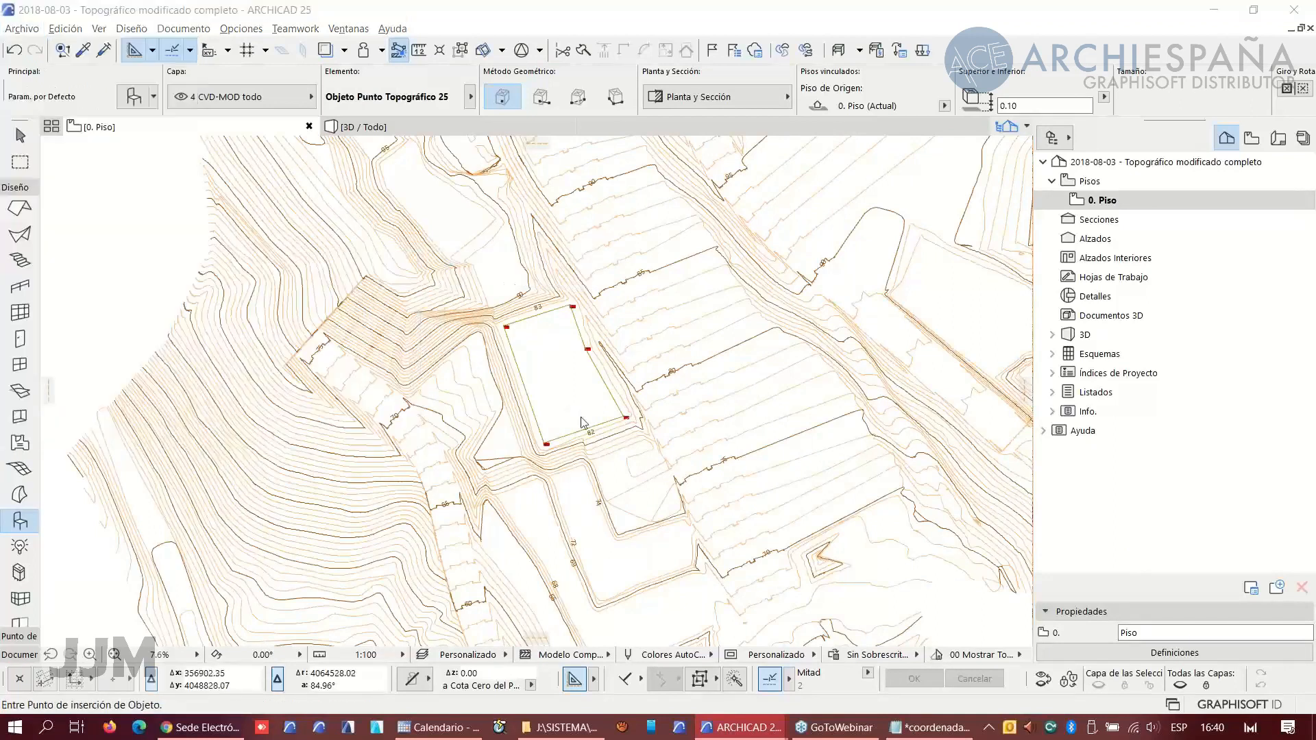
pyautogui.click(371, 169)
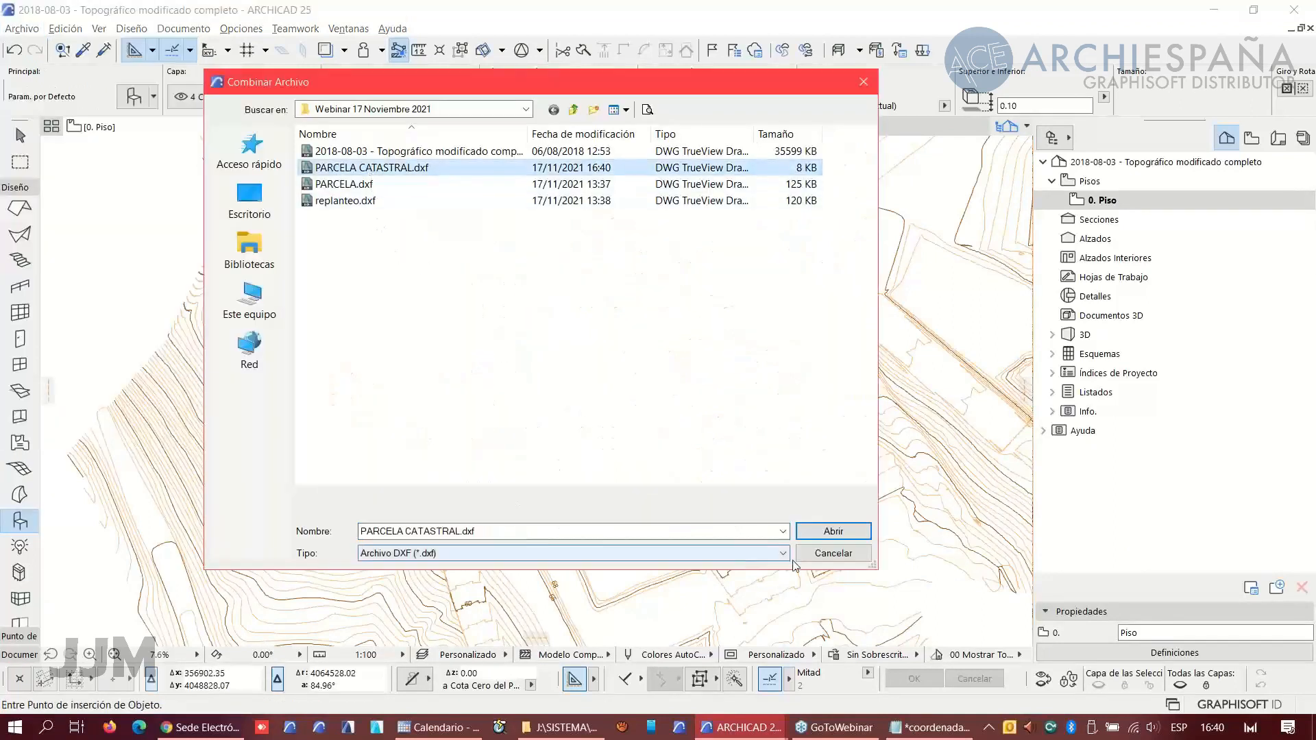
pyautogui.click(834, 532)
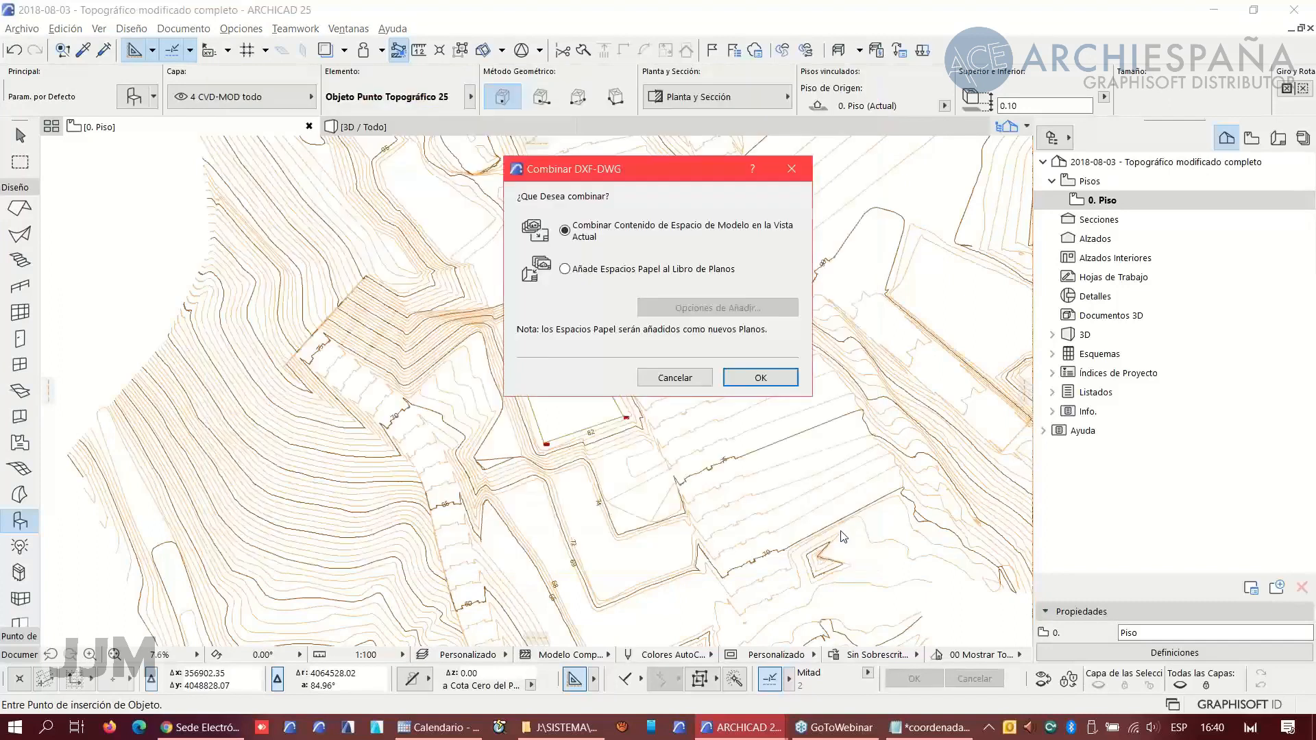
pyautogui.click(738, 375)
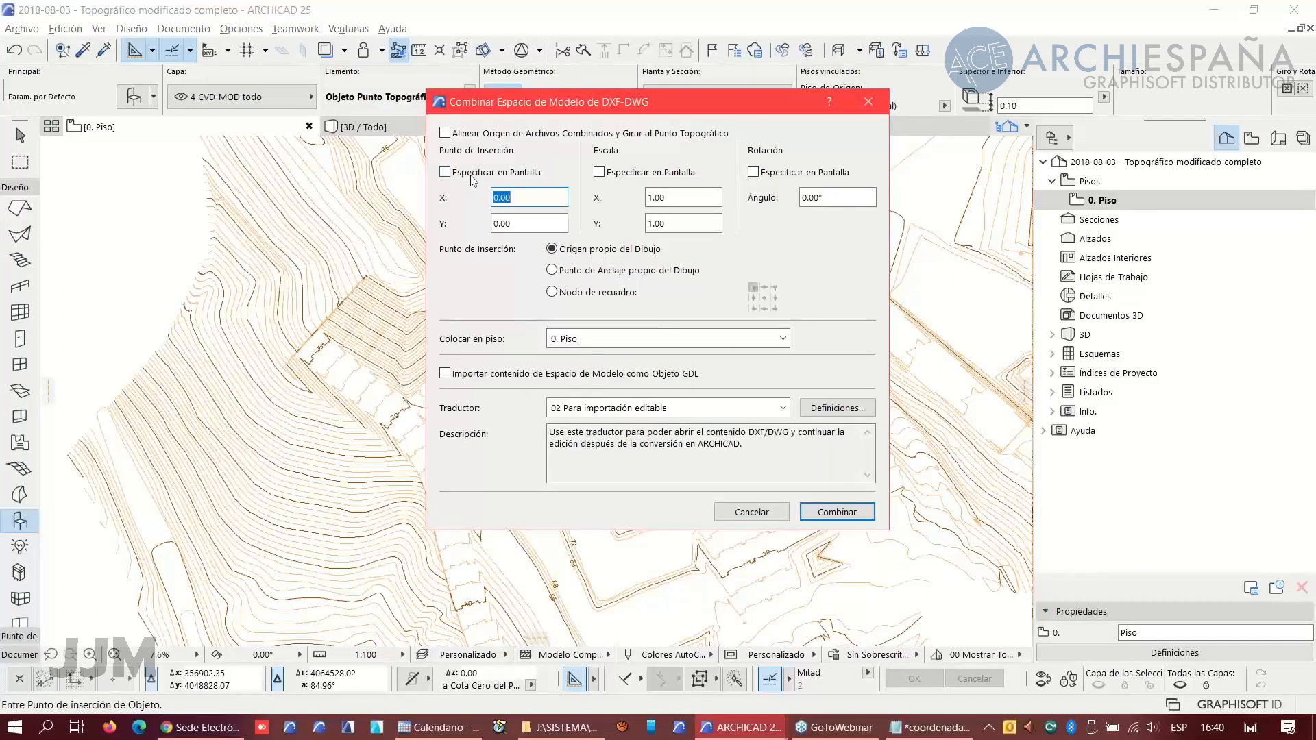
pyautogui.click(837, 513)
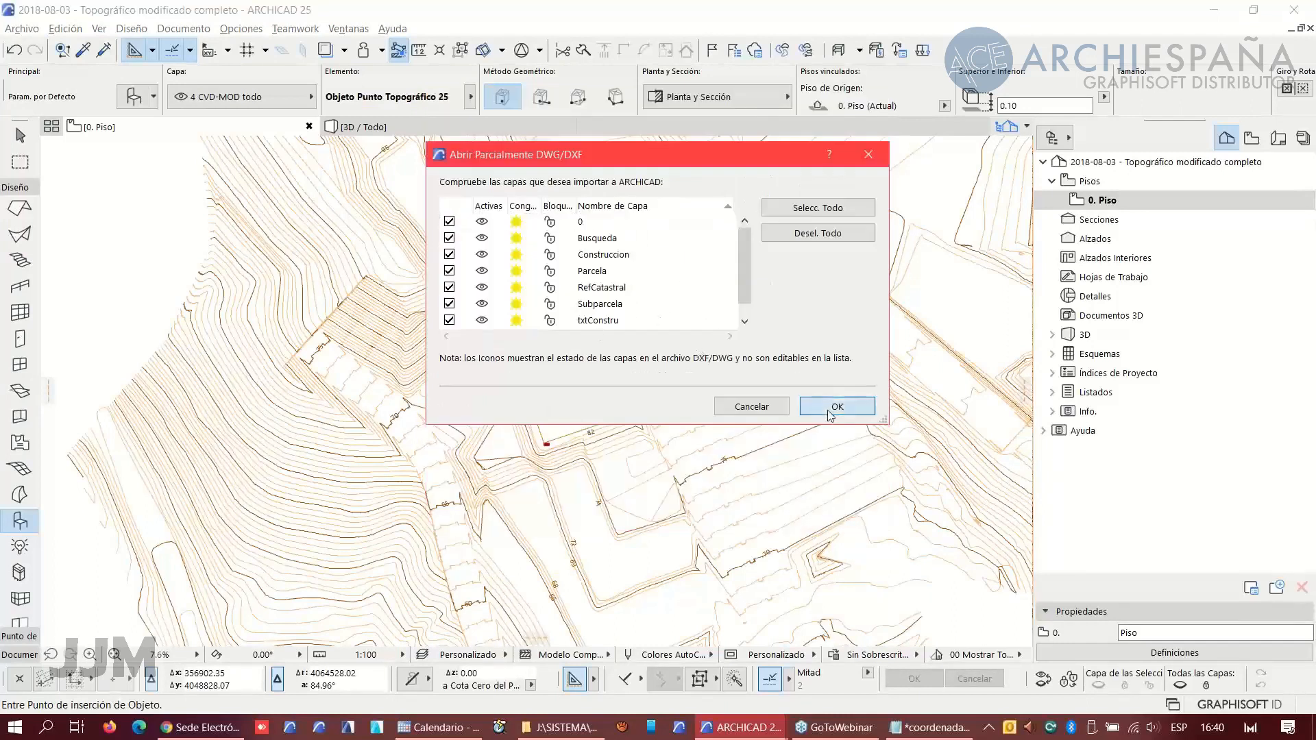
pyautogui.click(837, 405)
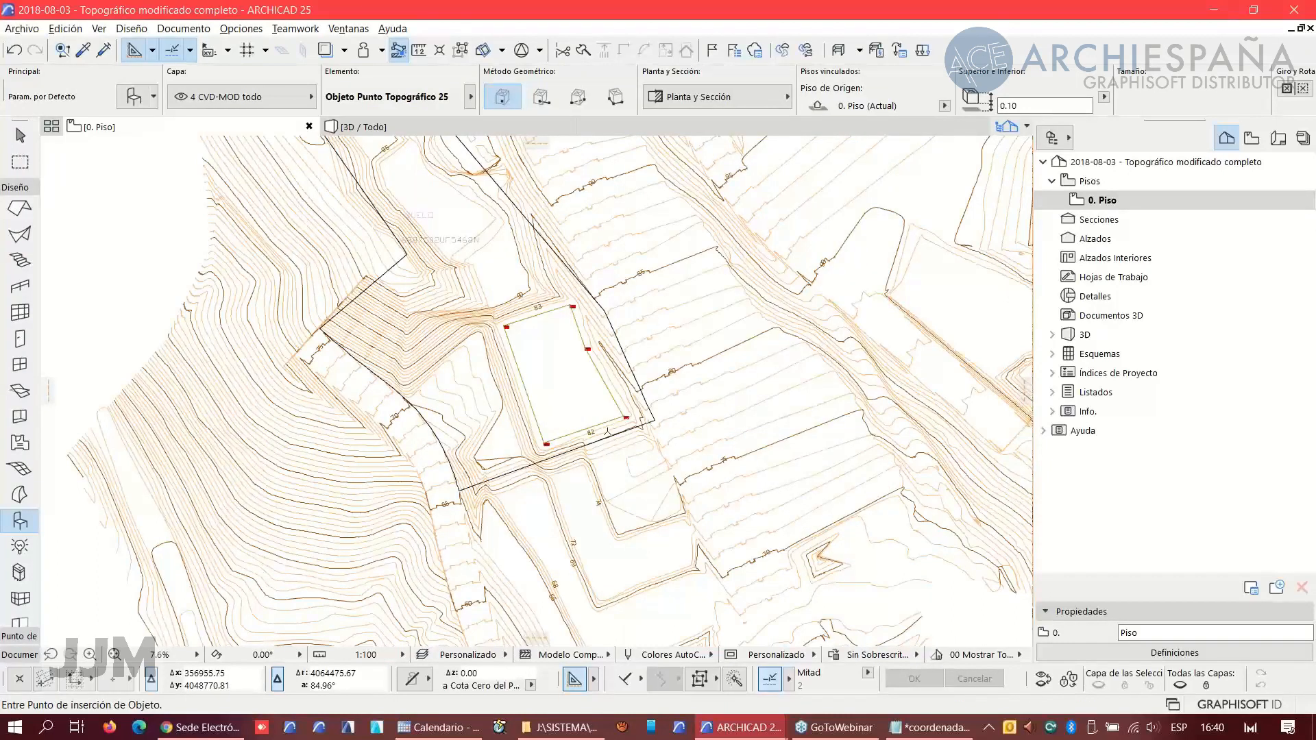
# - Inspect the merged cadastral boundary against the surveyed plot and contour lines in the topographic plan
pyautogui.scroll(2, 606, 432)
pyautogui.moveTo(402, 226); pyautogui.dragTo(459, 331, button='middle')
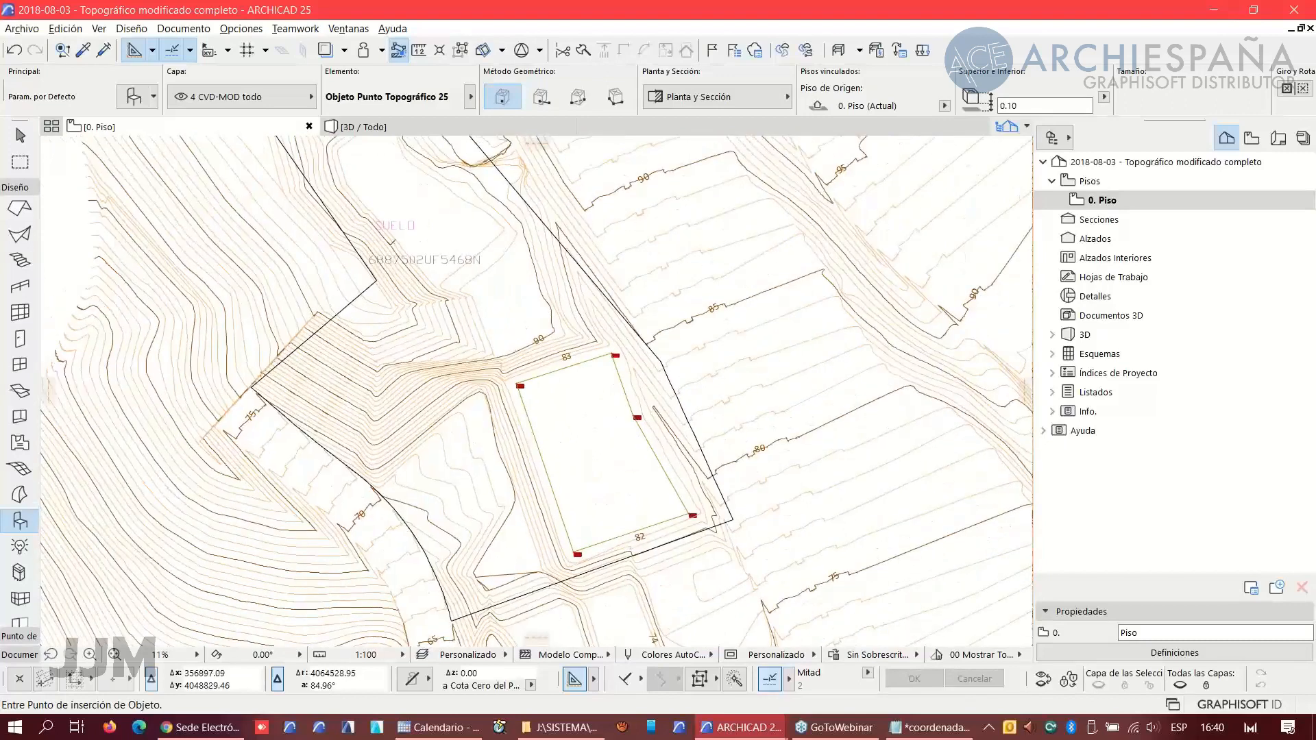
pyautogui.scroll(4, 393, 251)
pyautogui.scroll(-3, 493, 333)
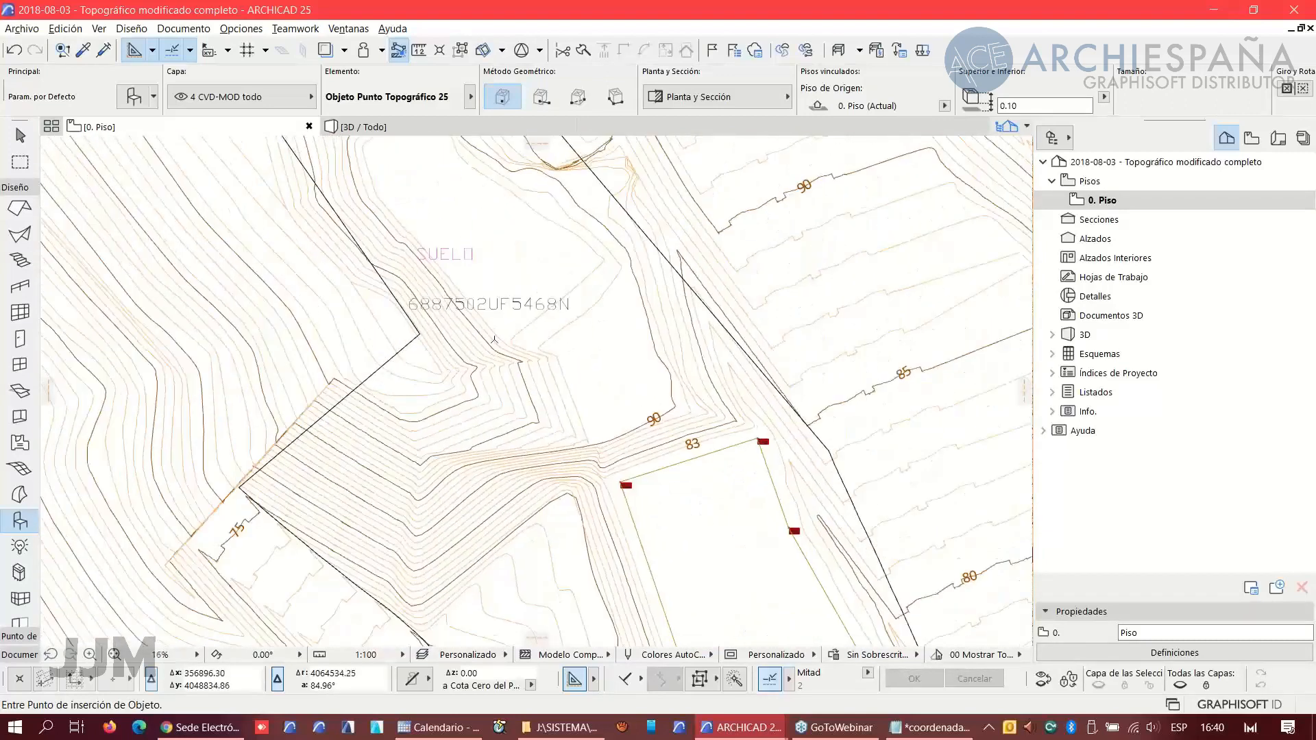
pyautogui.scroll(-5, 536, 375)
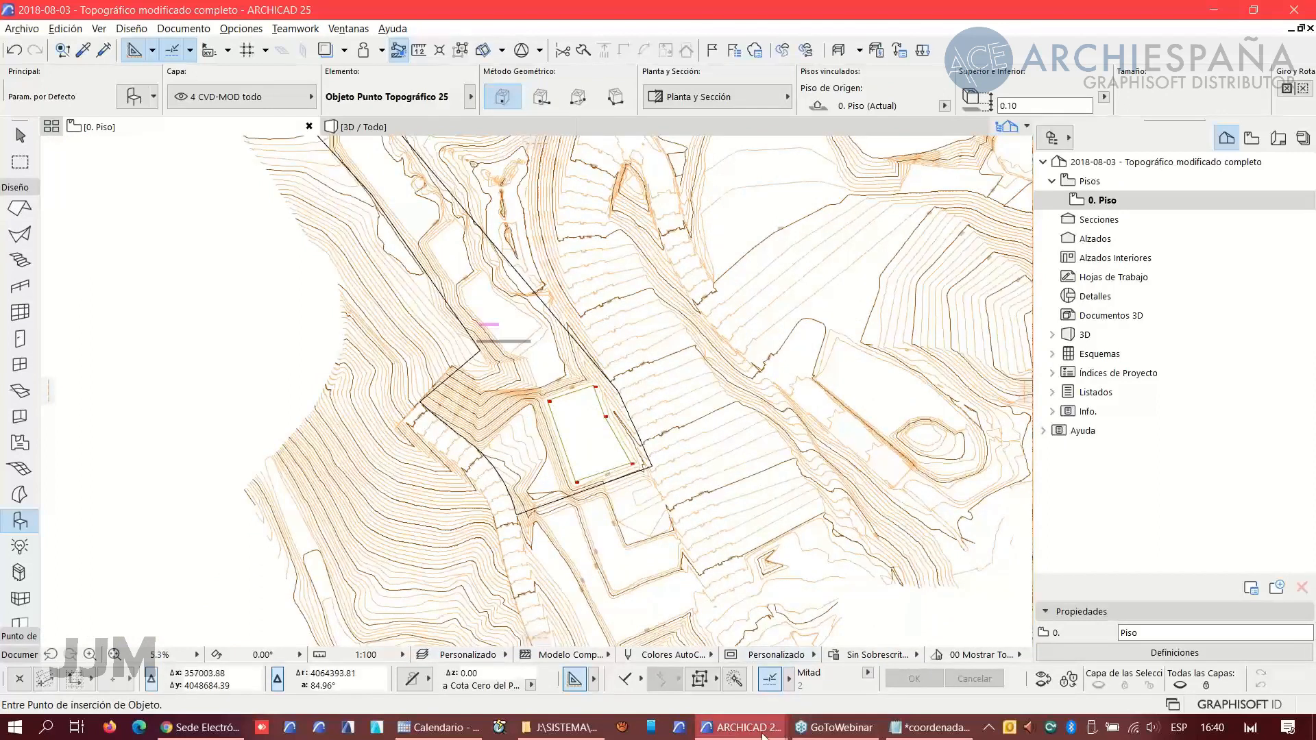
# - Switch to the PARCELA project and select the cadastral parcel boundary lines around the surveyed plot
pyautogui.moveTo(763, 735)
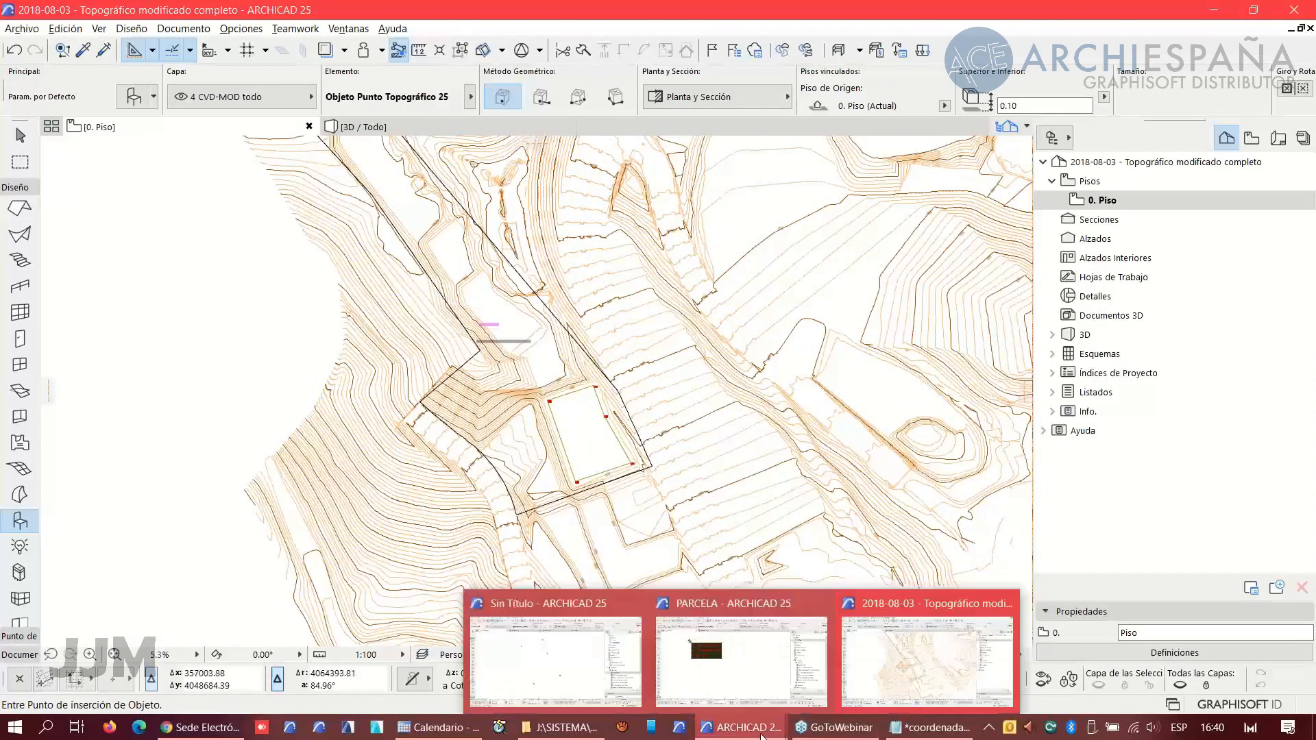
pyautogui.click(719, 683)
pyautogui.scroll(-10, 560, 397)
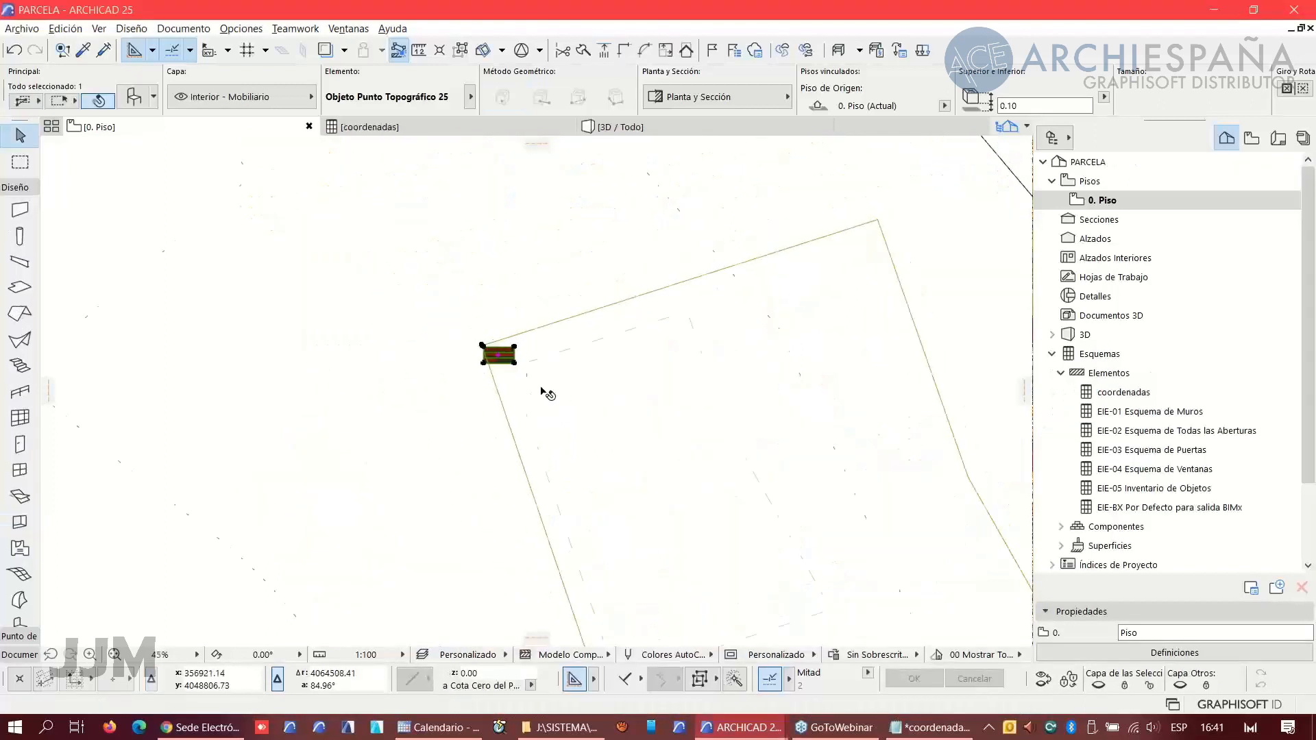
pyautogui.moveTo(508, 408); pyautogui.dragTo(546, 455, button='middle')
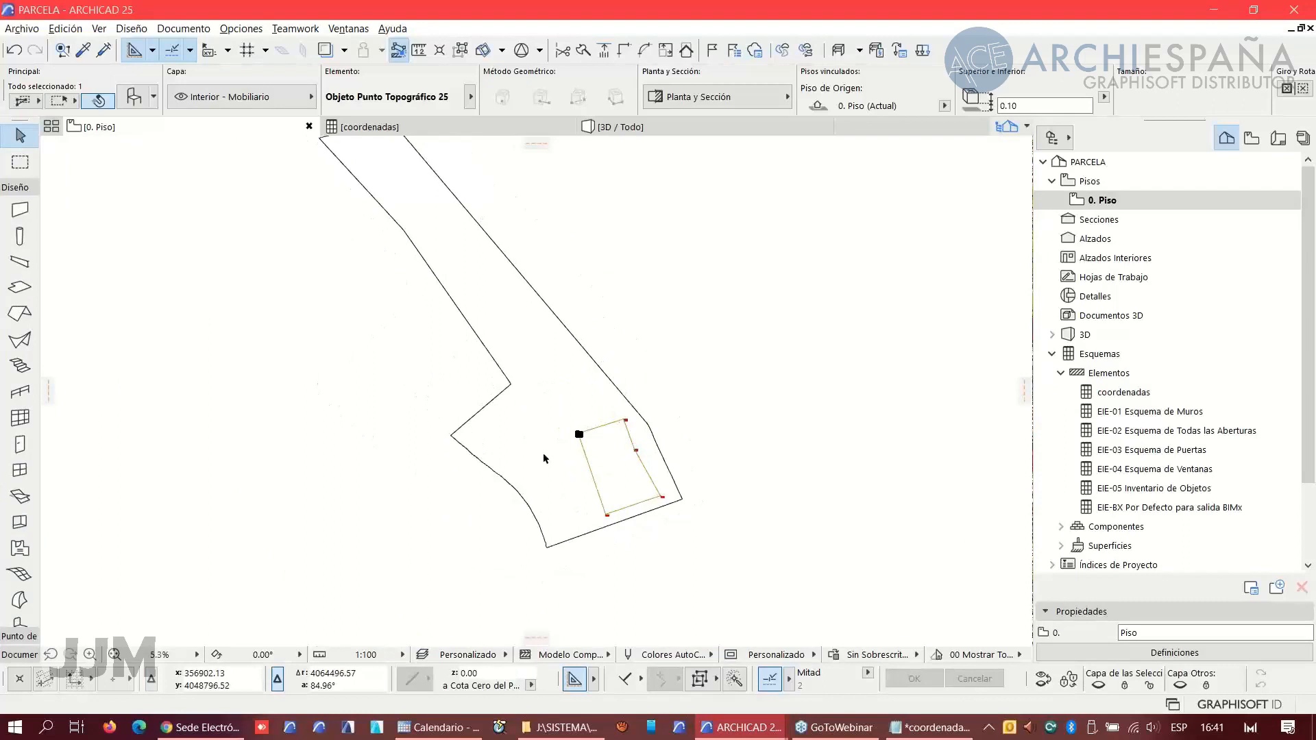
pyautogui.keyDown('shift'); pyautogui.click(506, 377); pyautogui.keyUp('shift')
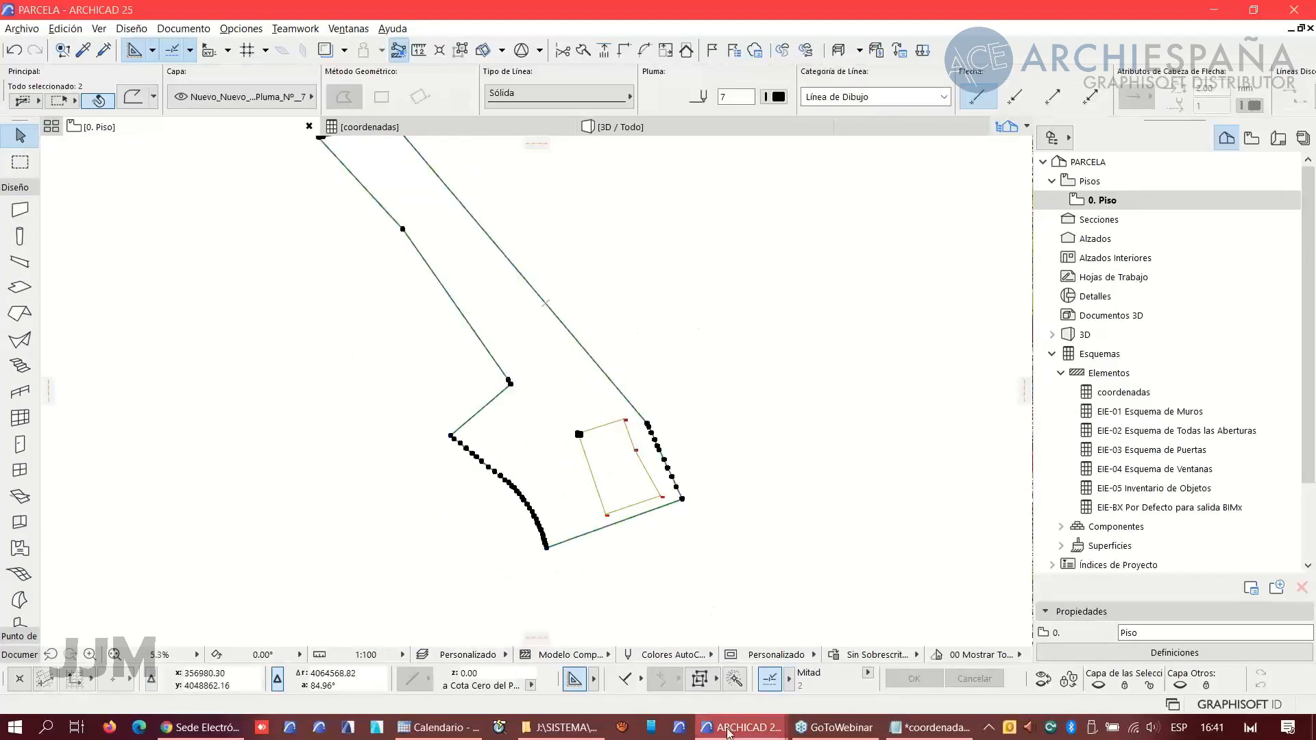
# - Return to the topographic project and review the merged parcel boundary across the whole terrain
pyautogui.moveTo(733, 732)
pyautogui.click(926, 665)
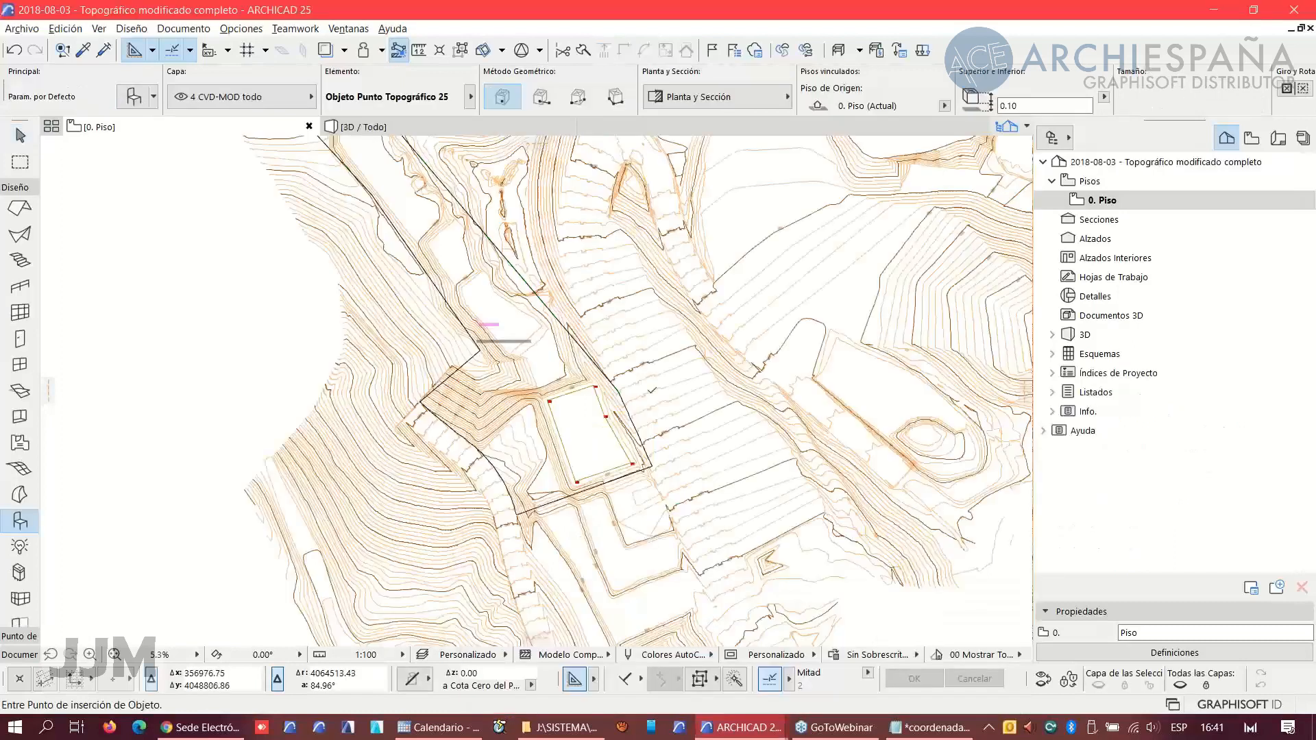
pyautogui.scroll(-1, 596, 411)
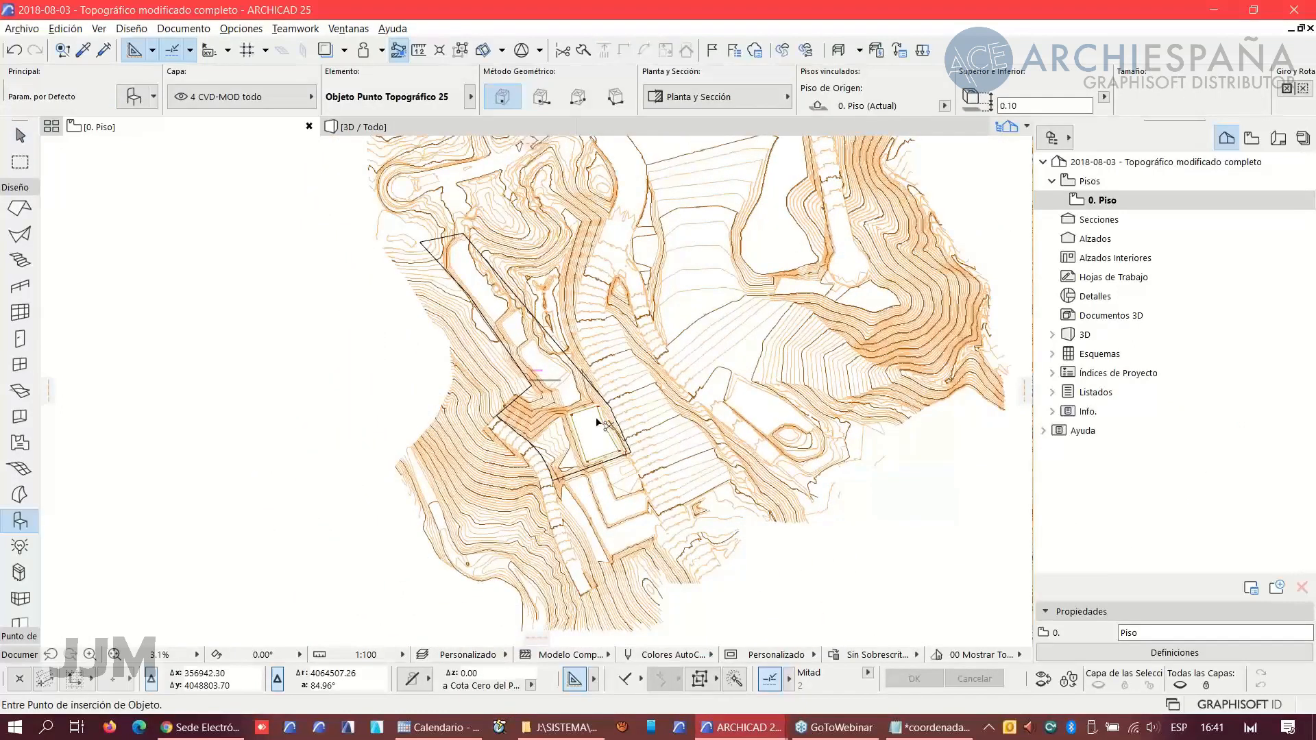
pyautogui.click(597, 421)
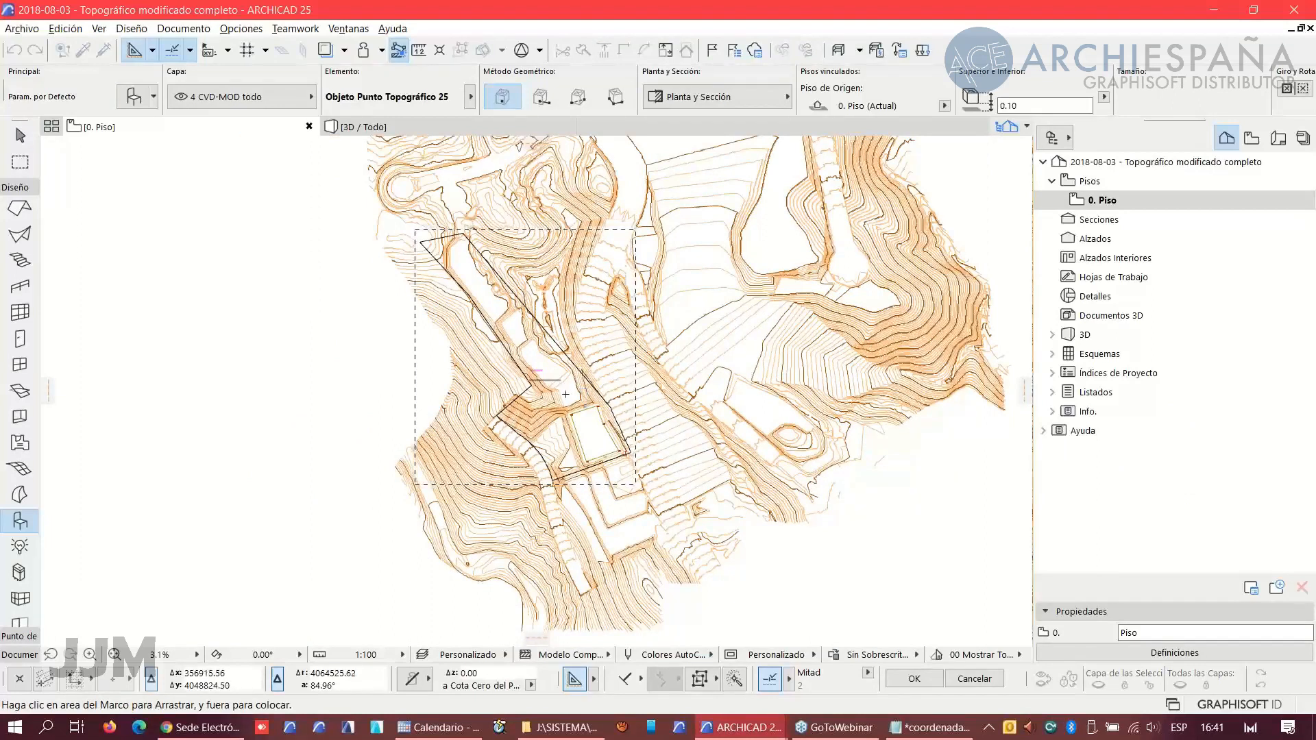
pyautogui.rightClick(931, 546)
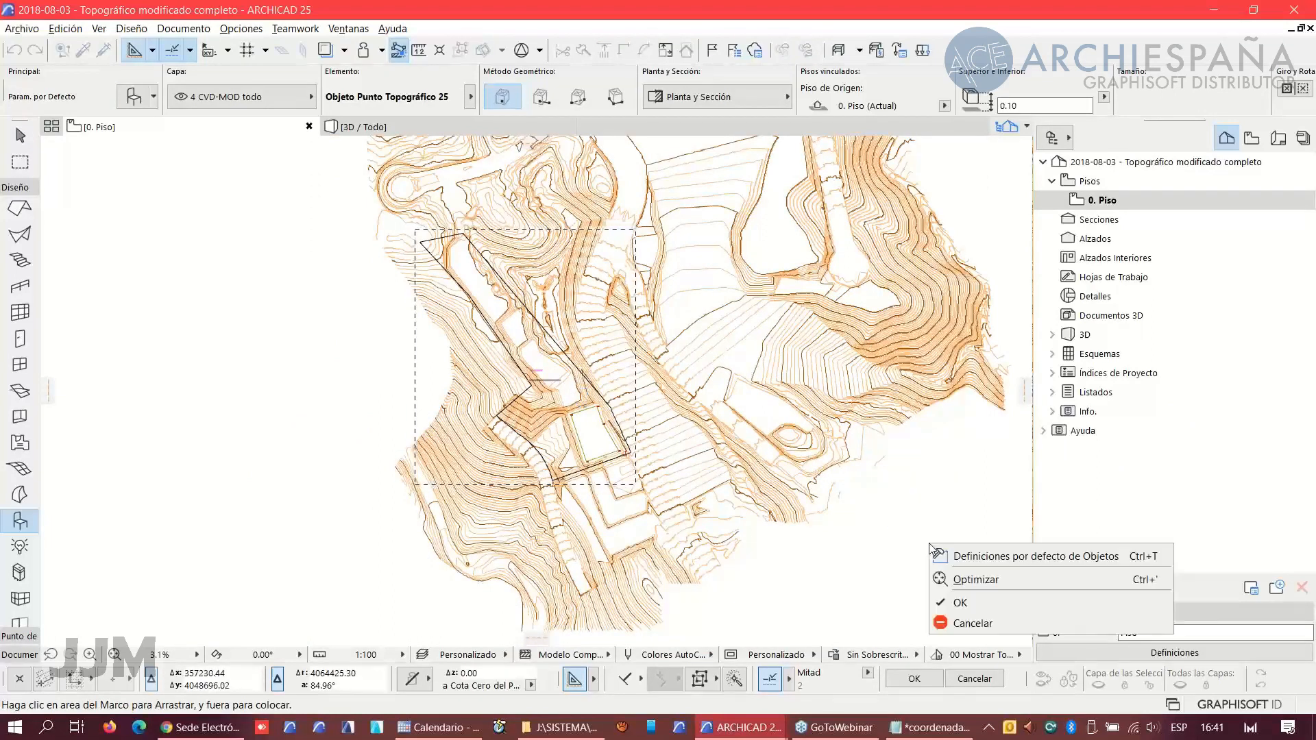
pyautogui.click(961, 603)
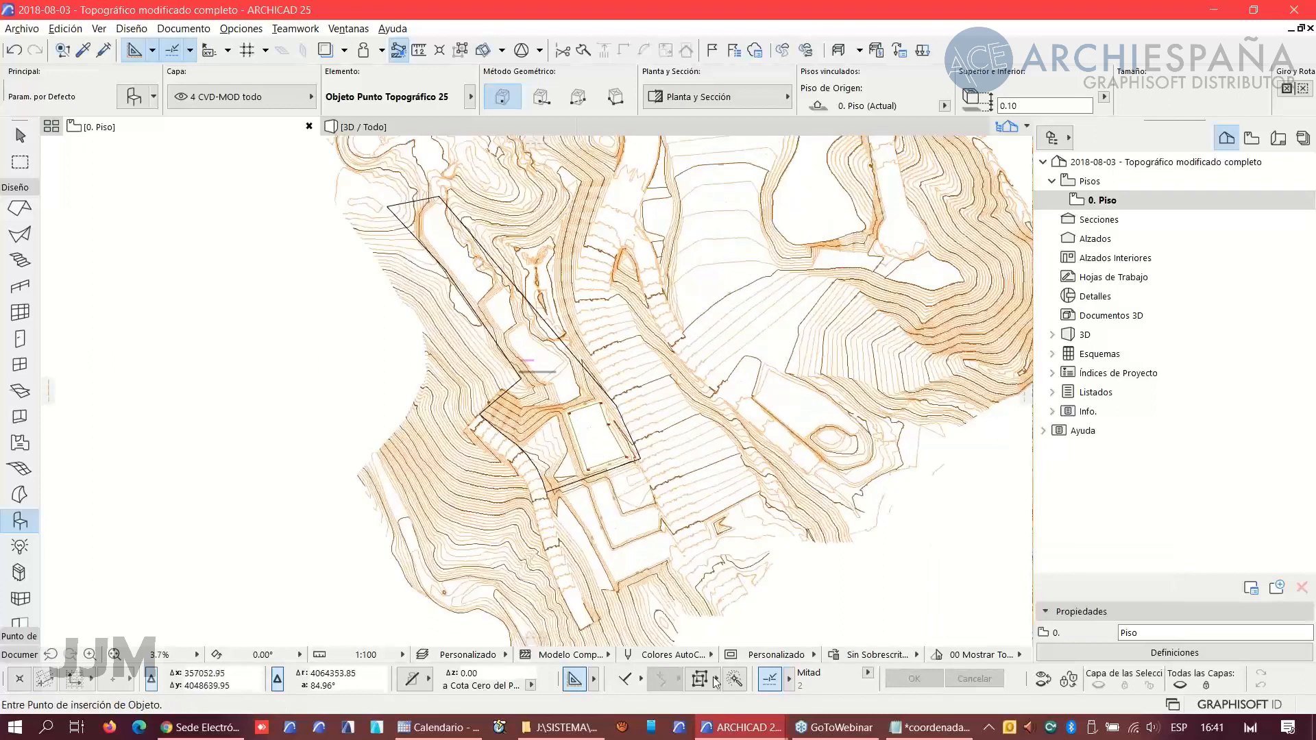
# - In GMLParcela, set the parcel identifier to FincaSegregada_01, copied from the identifier help text
pyautogui.click(198, 728)
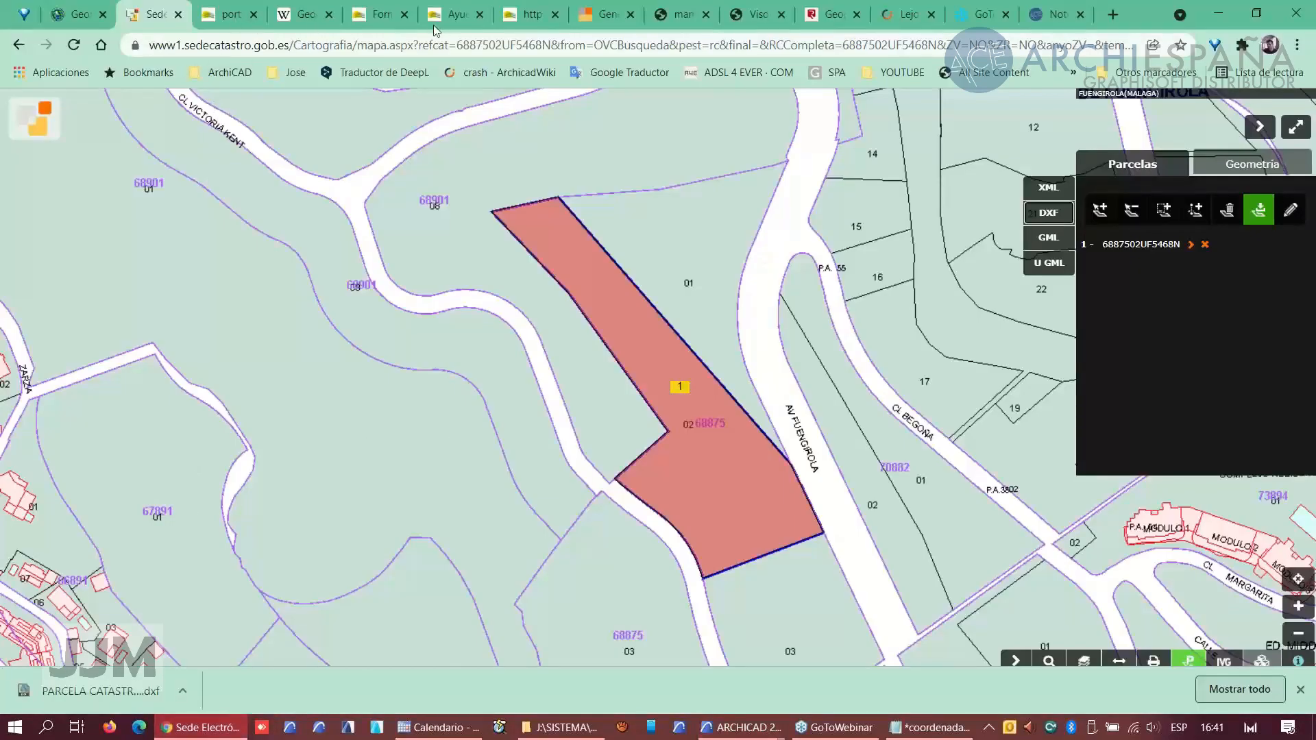
pyautogui.click(602, 26)
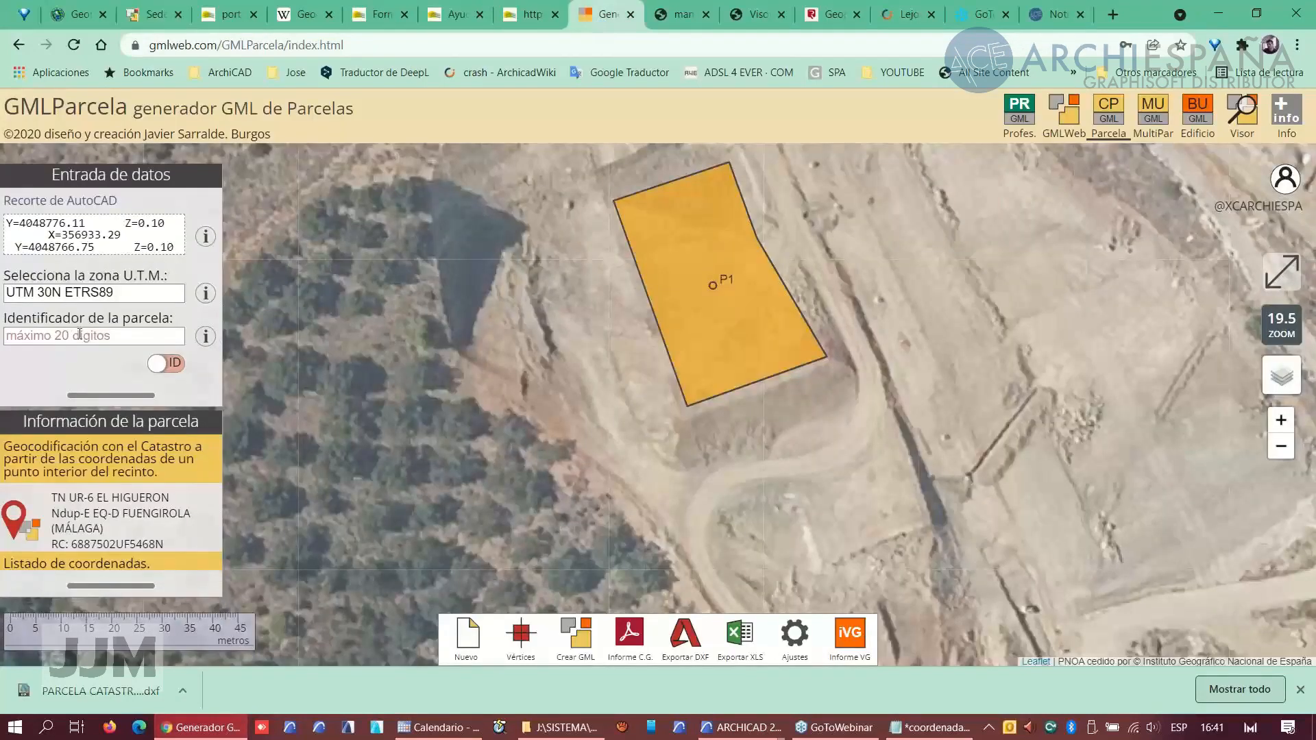
pyautogui.click(205, 337)
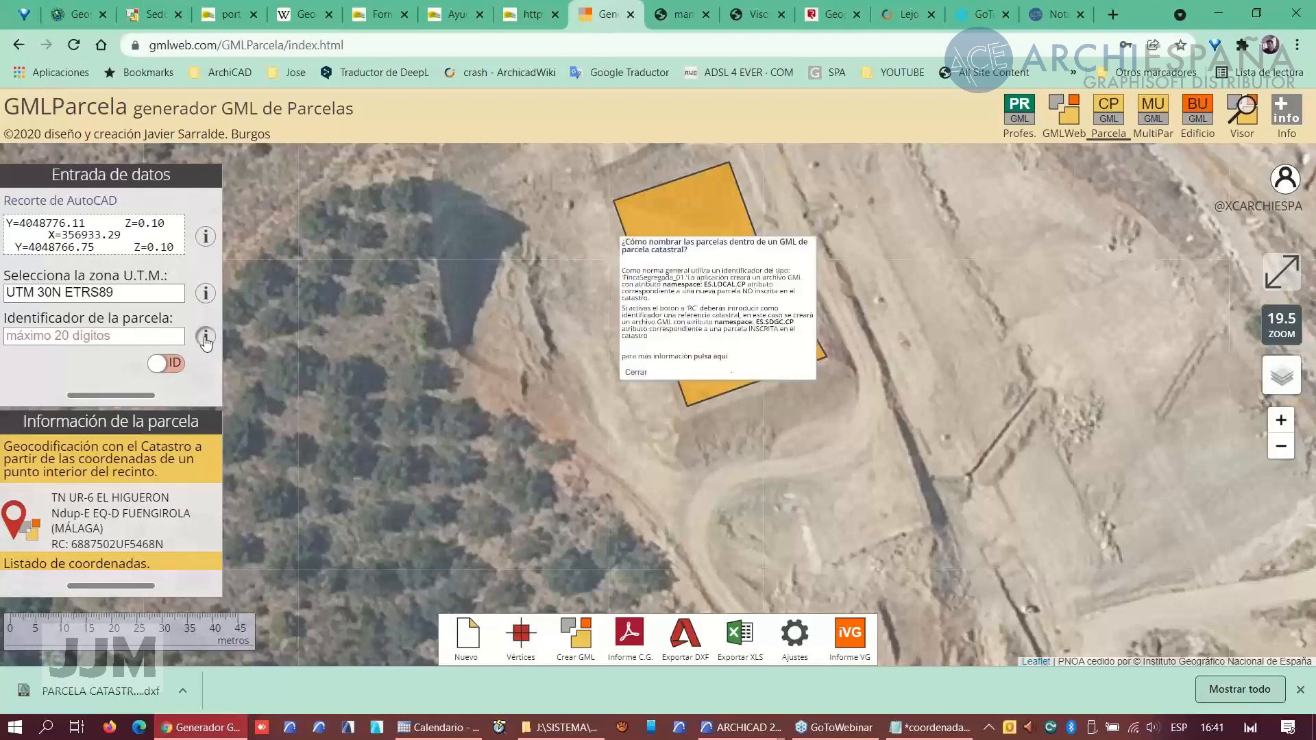
pyautogui.moveTo(646, 247); pyautogui.dragTo(531, 251)
pyautogui.hotkey('ctrl', 'c')
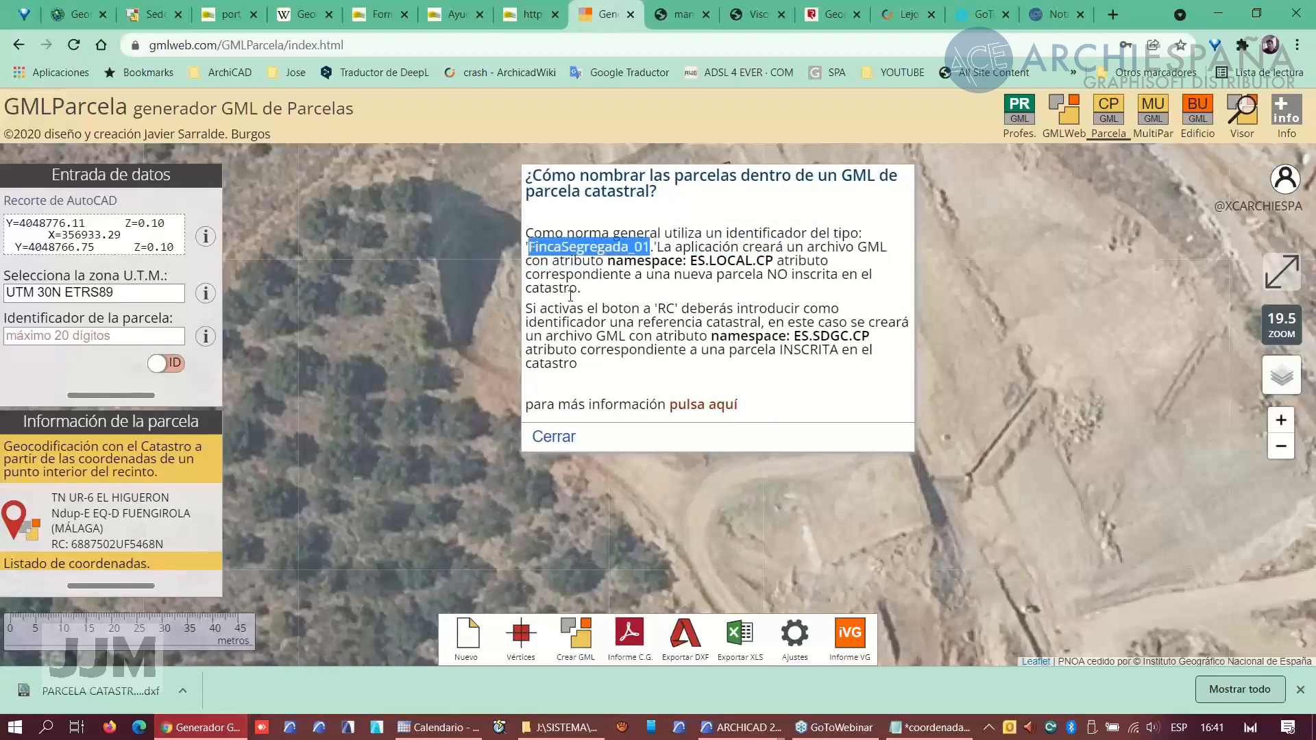
pyautogui.click(72, 339)
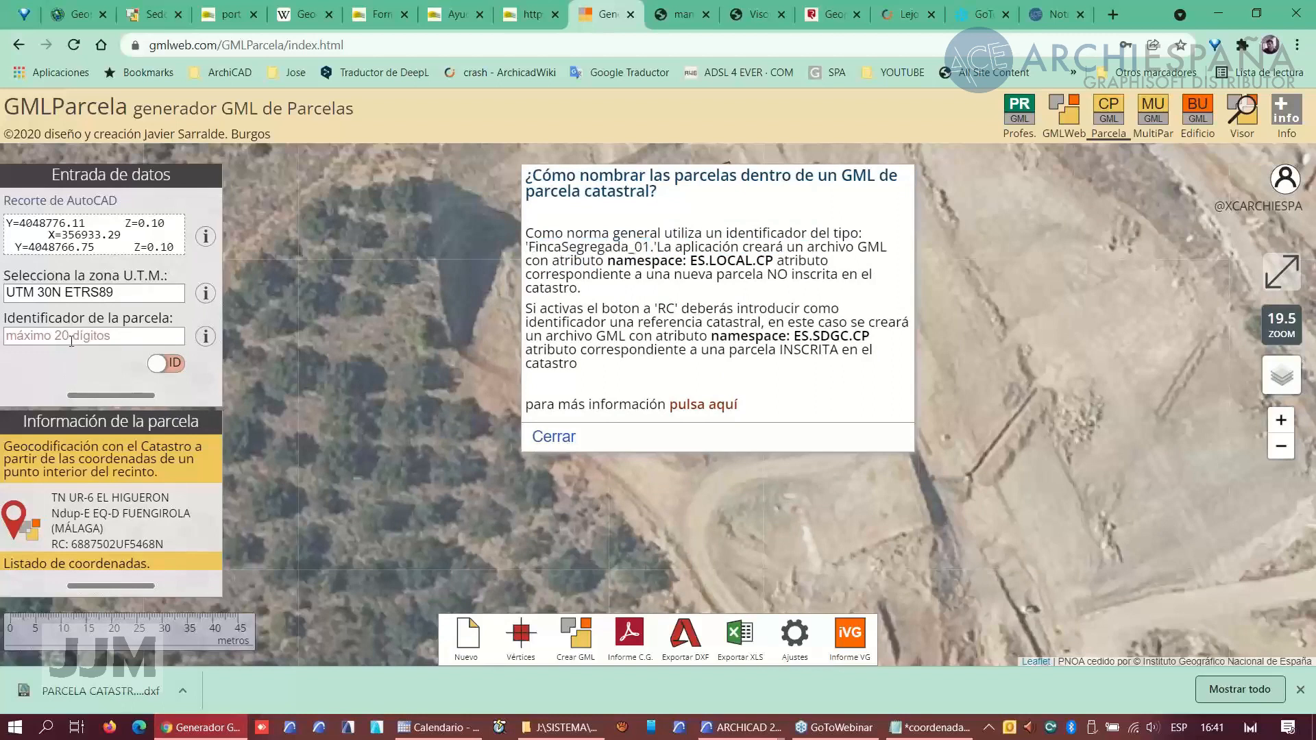
pyautogui.hotkey('ctrl', 'v')
# - Display the parcel's coordinate list and close the identifier help
pyautogui.click(105, 562)
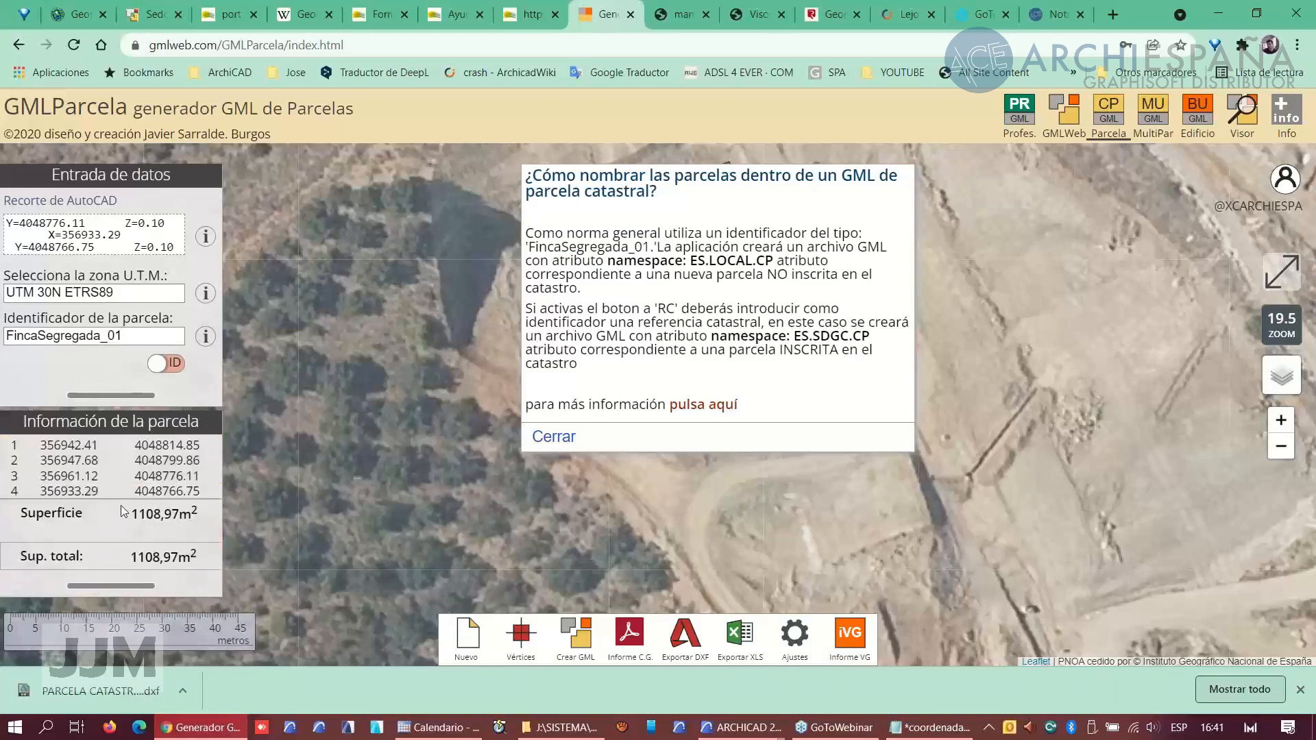
pyautogui.scroll(2, 120, 502)
pyautogui.scroll(1, 168, 472)
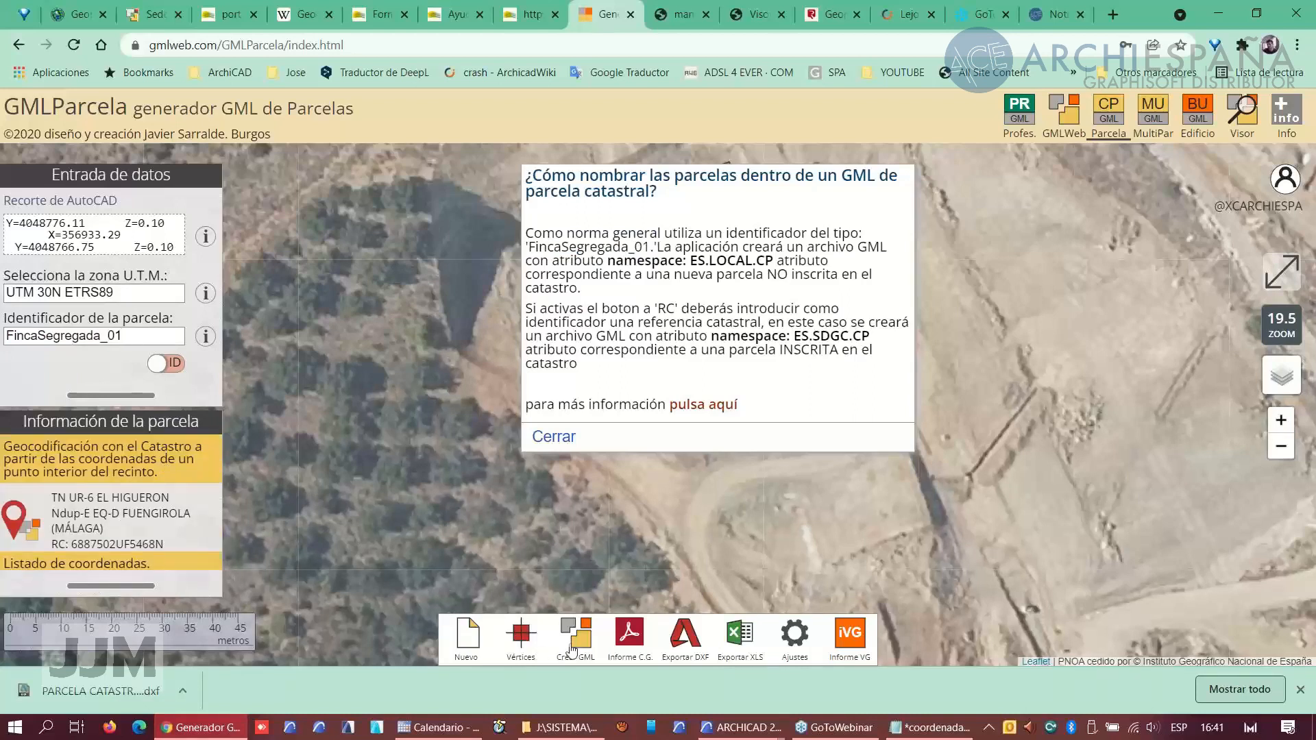
pyautogui.click(554, 438)
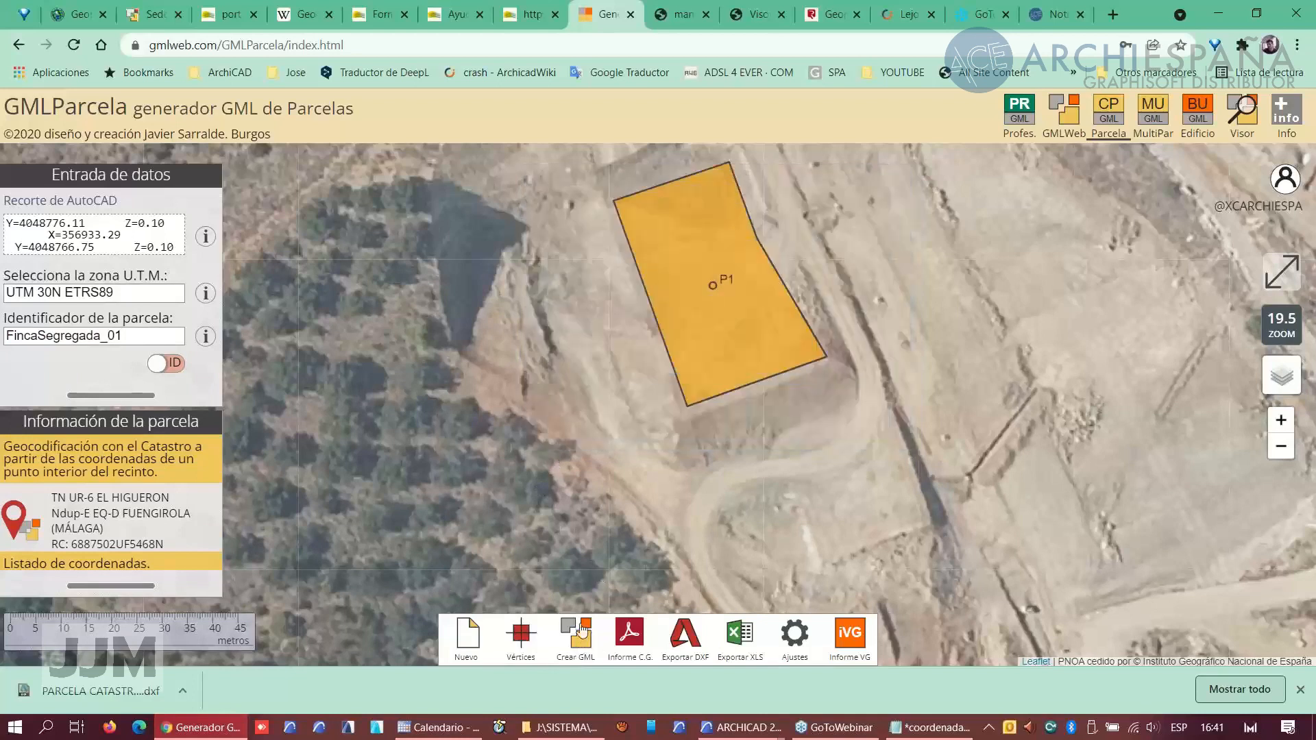
# - Create the GML file and save it as gmlParcela_FincaSegregada_01_n152623.gml in the Webinar 17 Noviembre 2021 folder
pyautogui.click(580, 643)
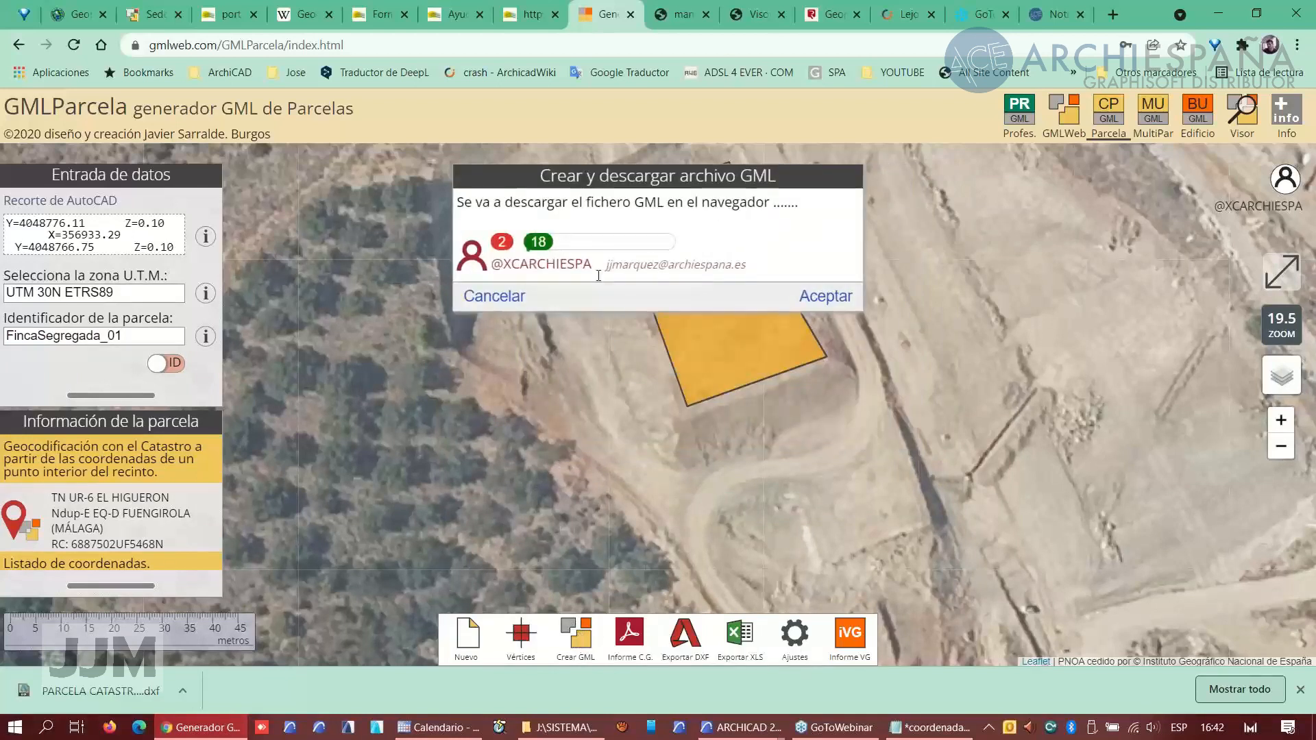
pyautogui.click(826, 297)
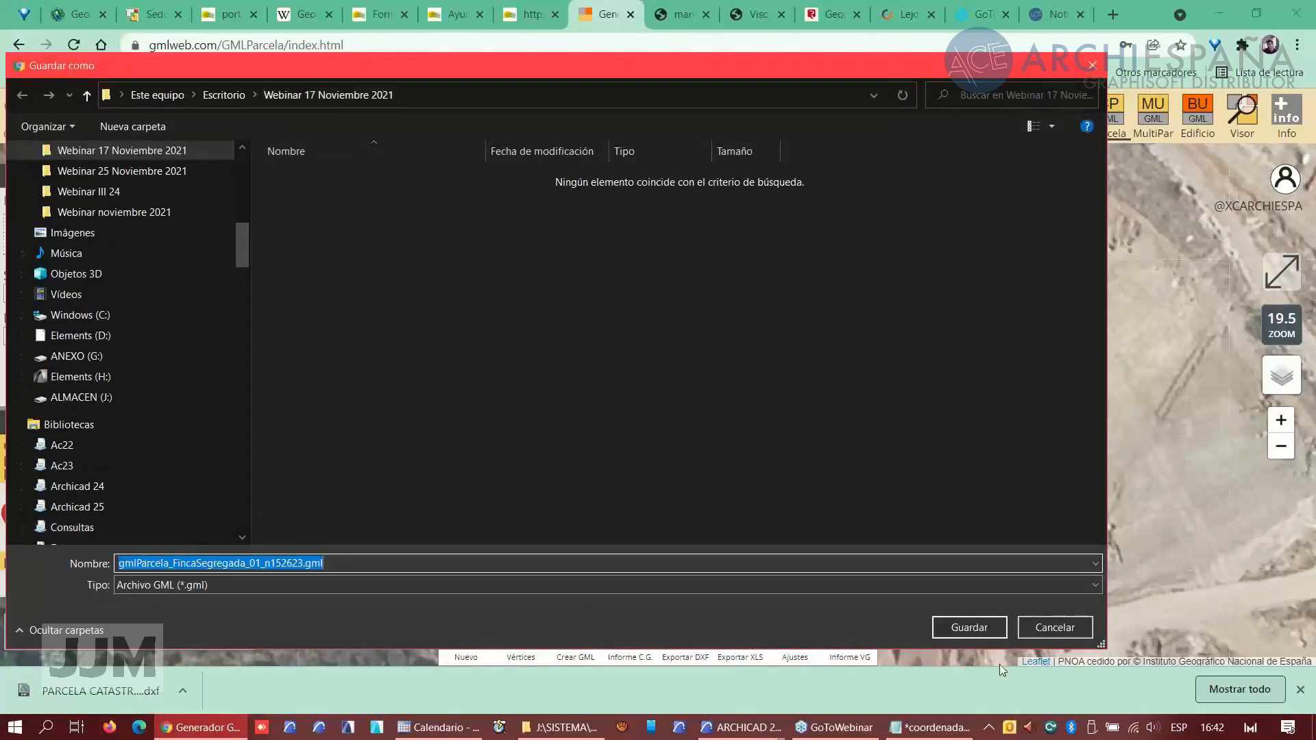
pyautogui.click(970, 629)
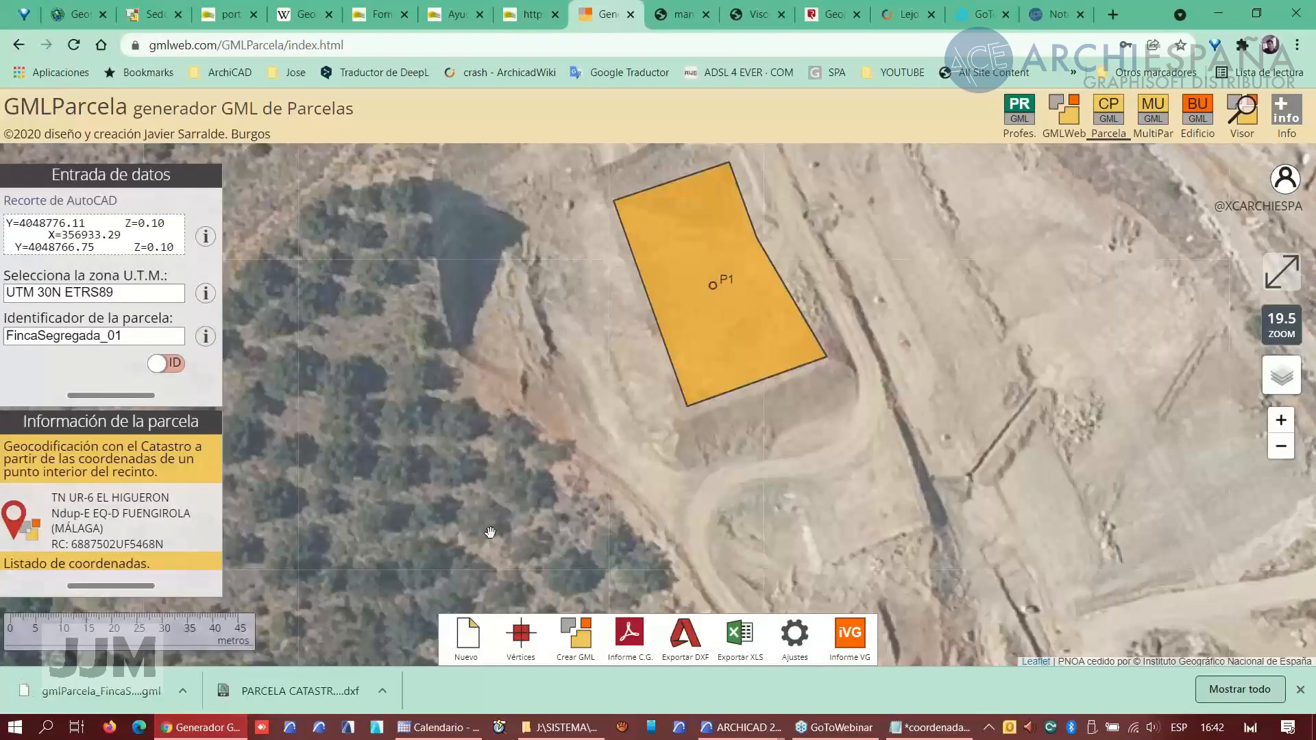
pyautogui.click(155, 15)
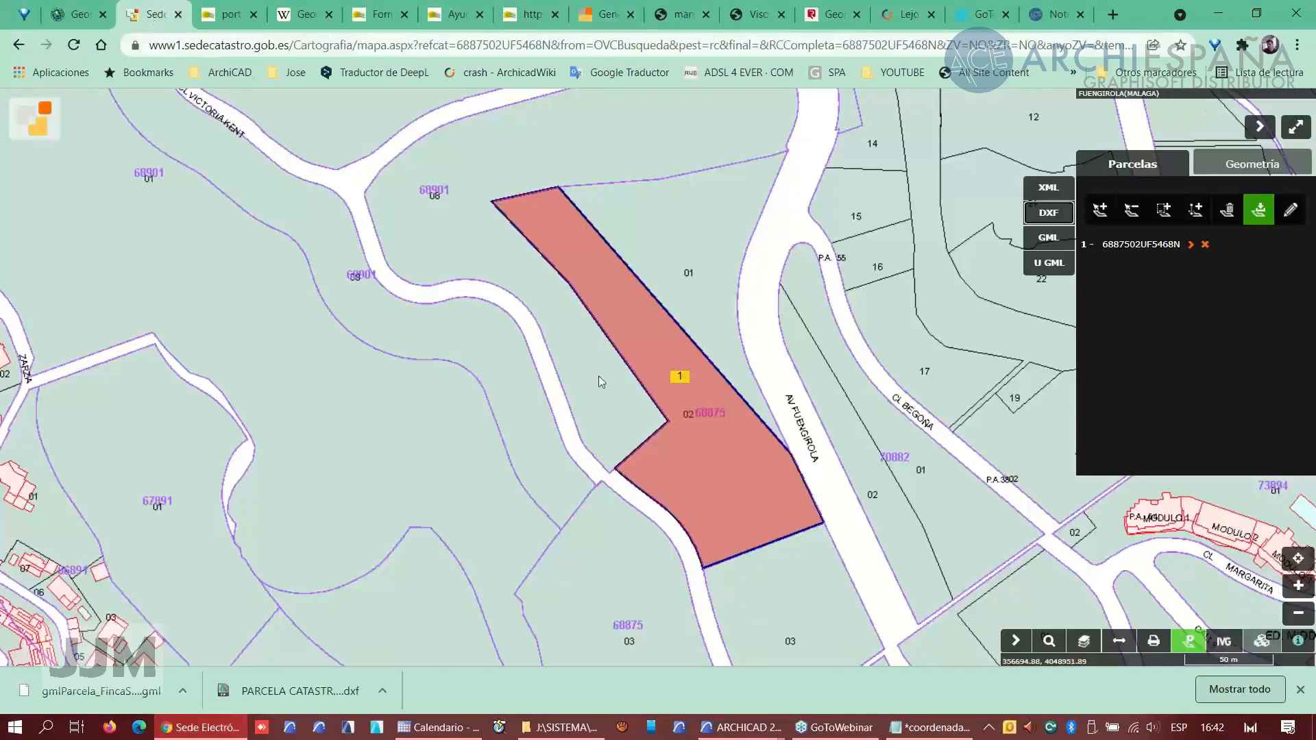
# - Remove the downloaded cadastral parcel from the parcel list and hide the parcel panel
pyautogui.click(1205, 244)
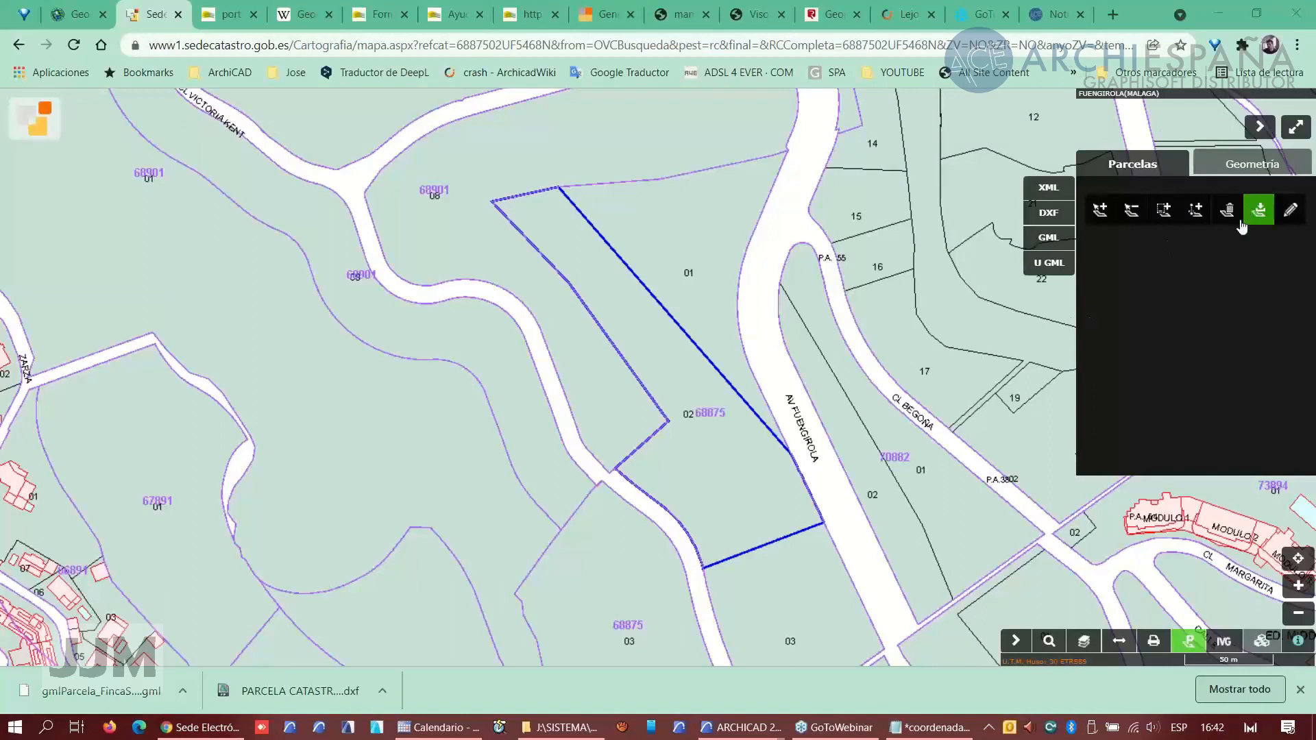
pyautogui.click(1260, 128)
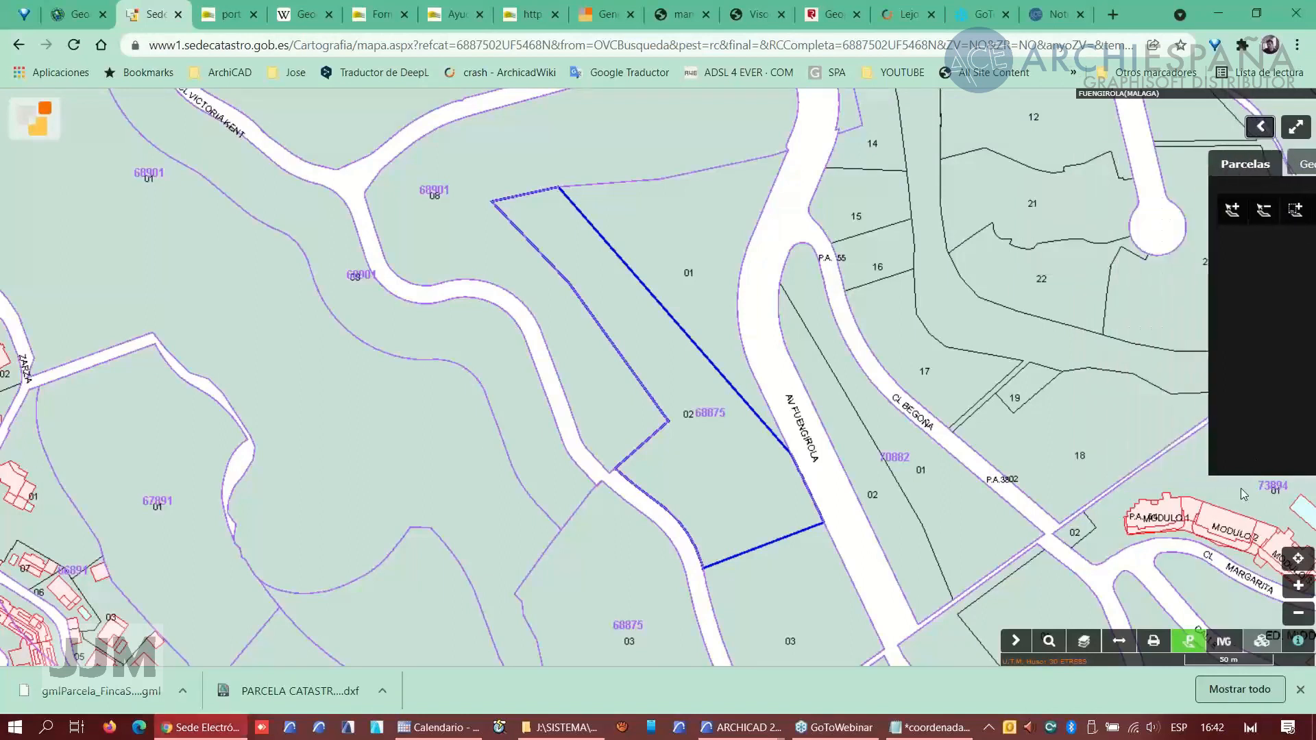
# - Open the graphic validation report tool and upload gmlParcela_FincaSegregada_01_n152623.gml from the Webinar 17 Noviembre 2021 folder
pyautogui.click(1224, 643)
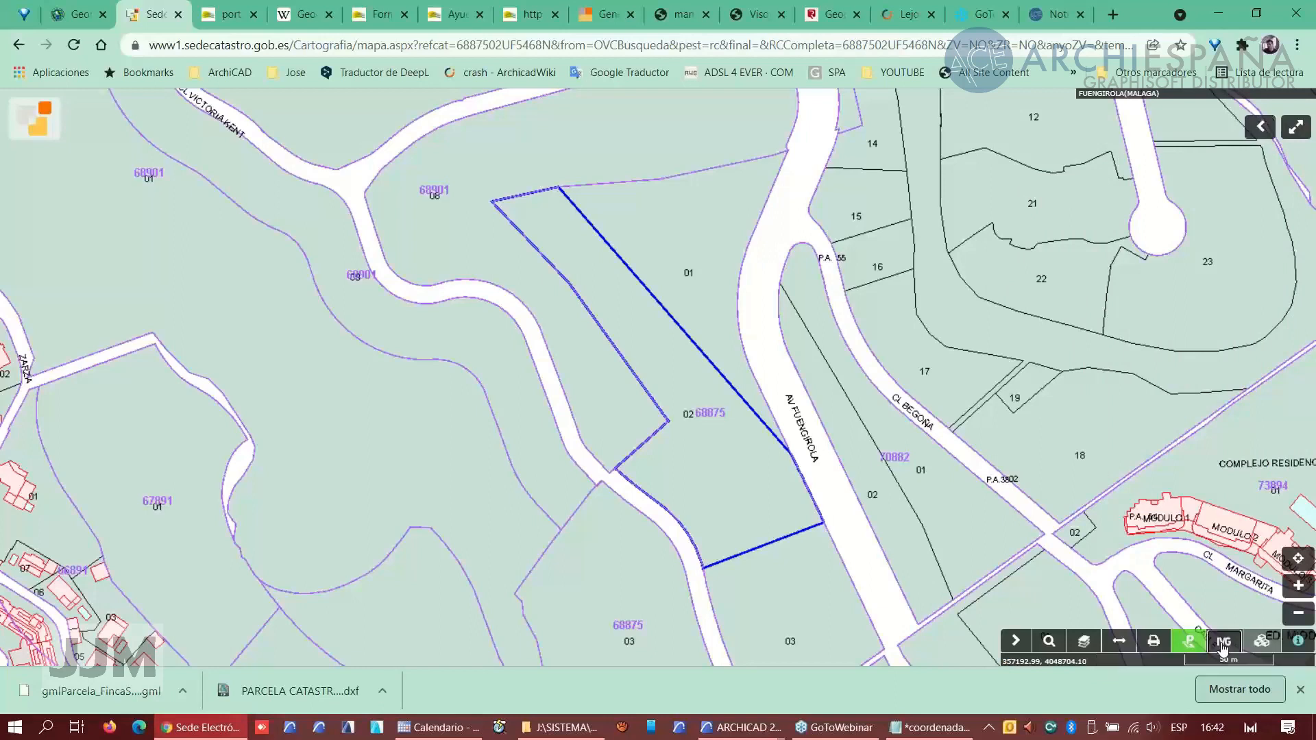
pyautogui.click(1168, 609)
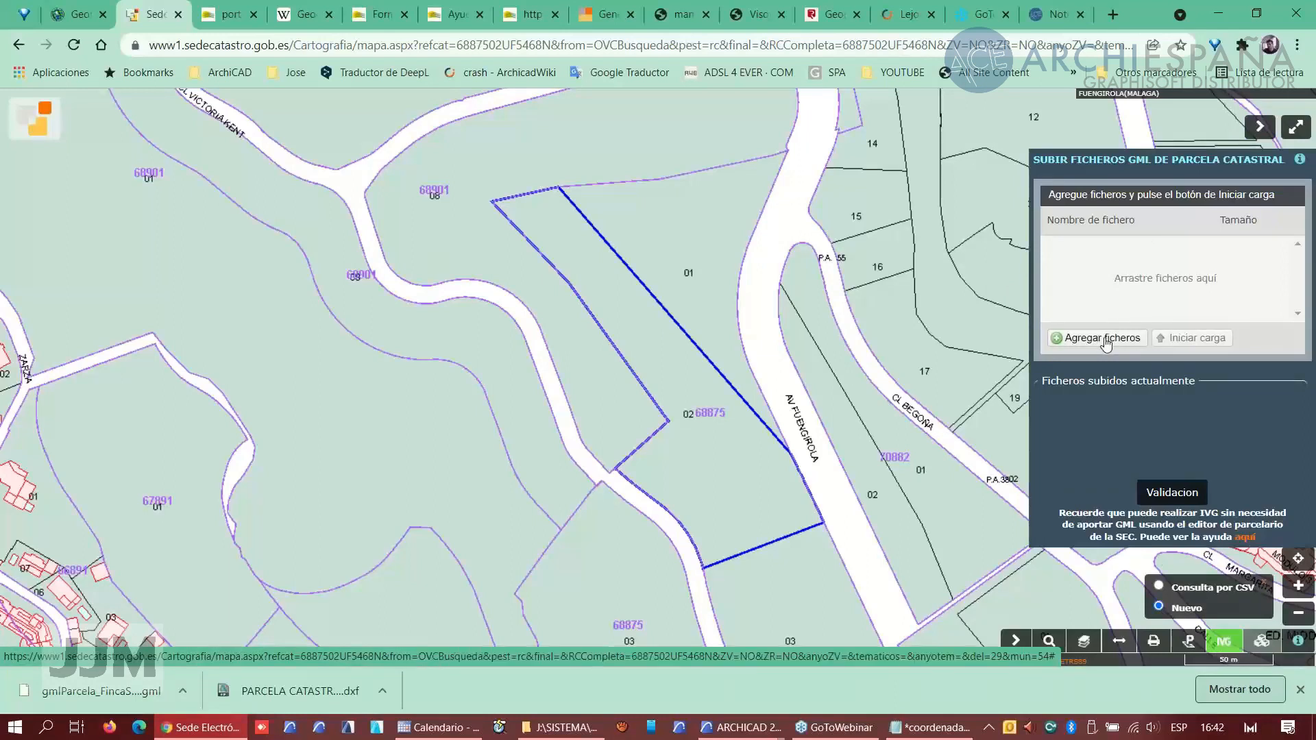
pyautogui.click(1104, 338)
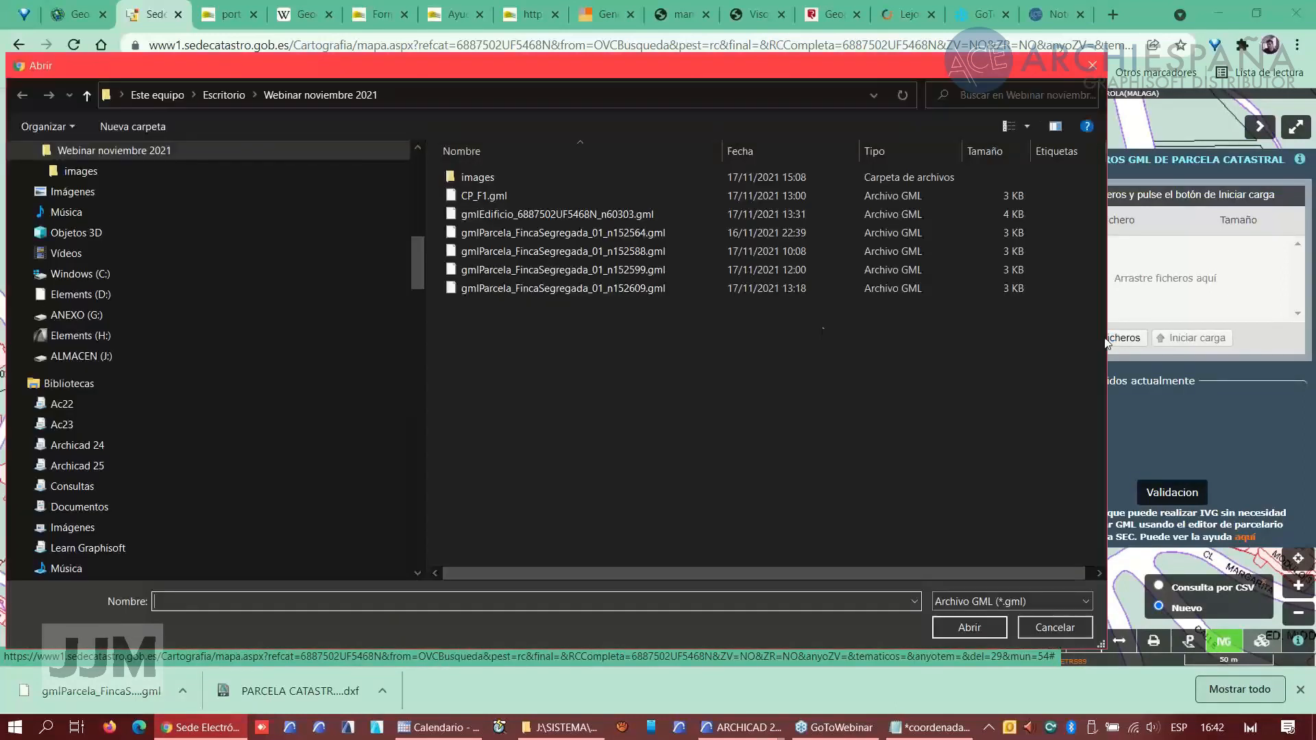
pyautogui.click(219, 96)
pyautogui.doubleClick(512, 441)
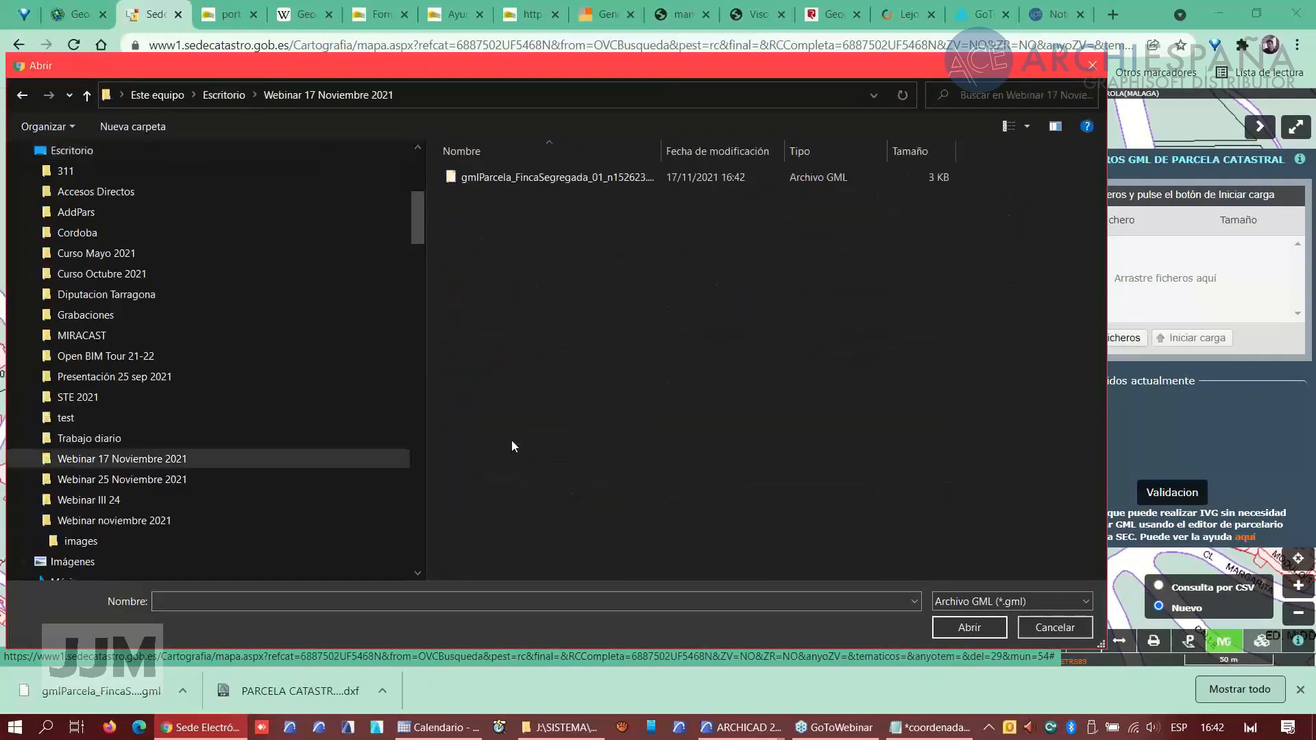
pyautogui.click(467, 176)
pyautogui.click(969, 627)
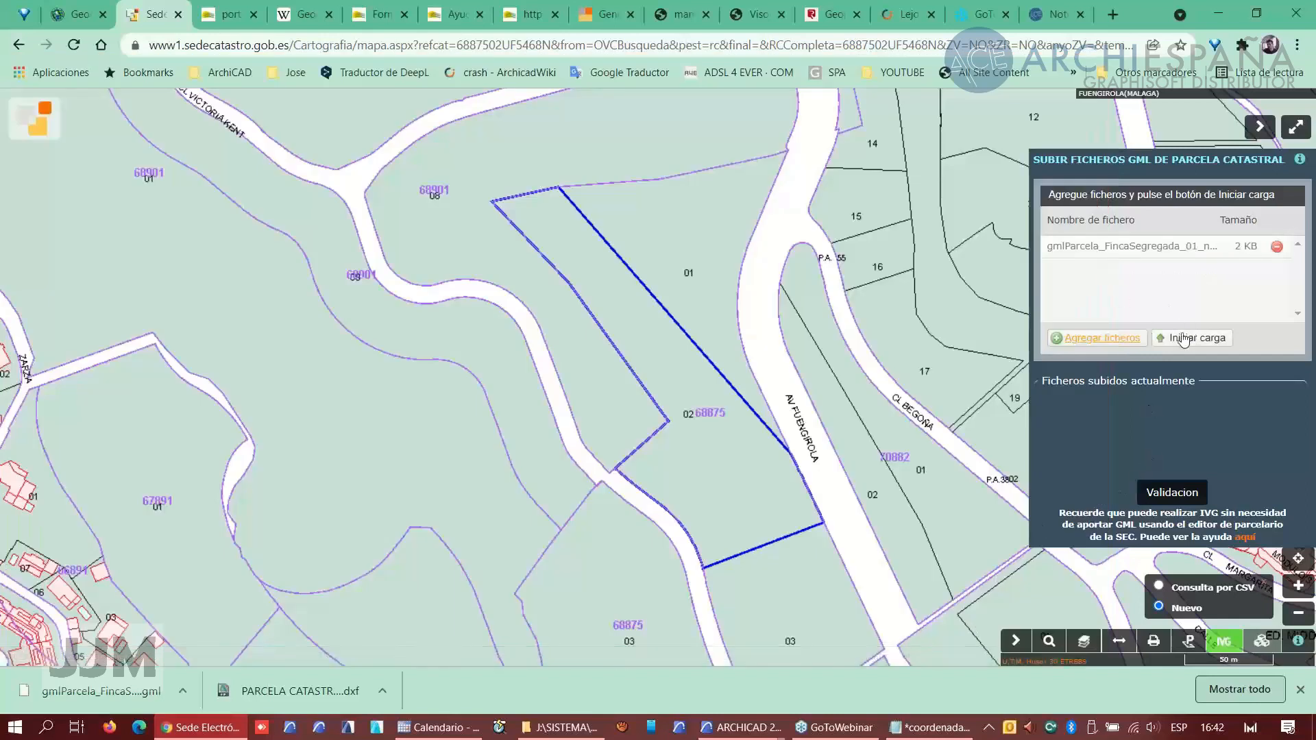
pyautogui.click(1181, 338)
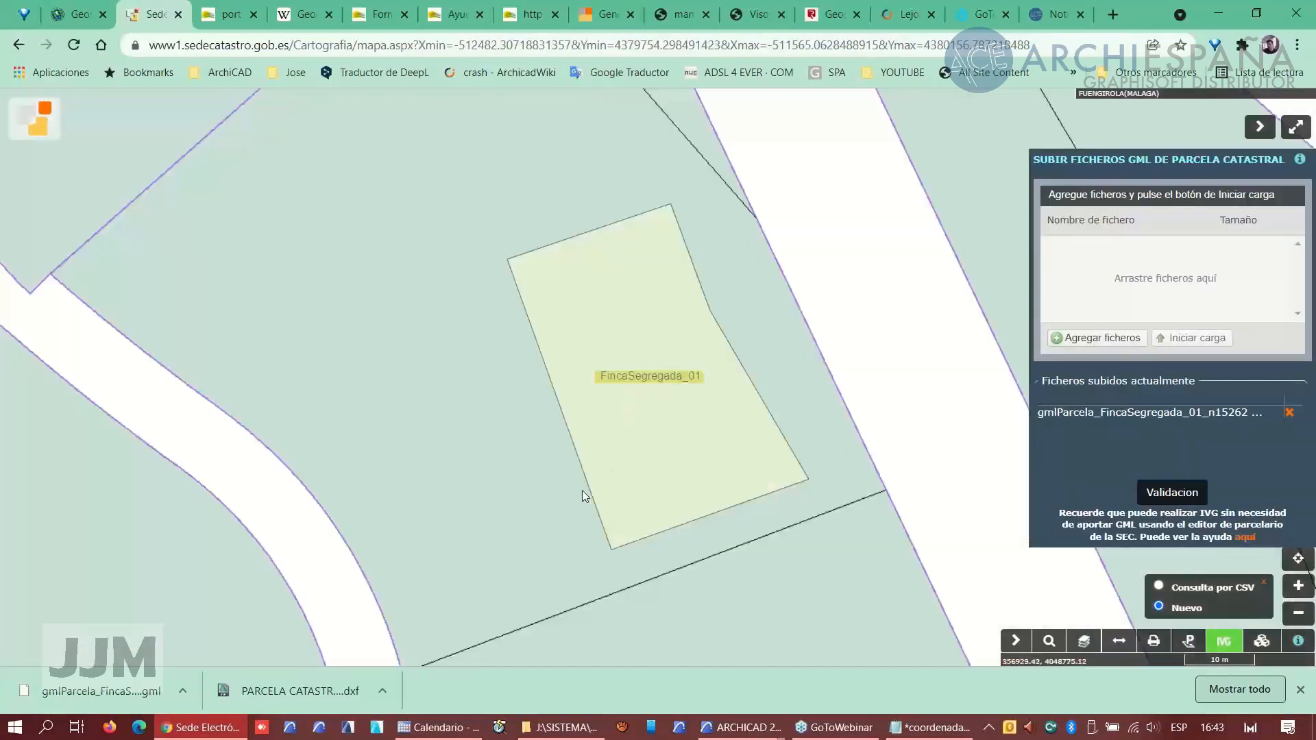
pyautogui.scroll(-2, 523, 452)
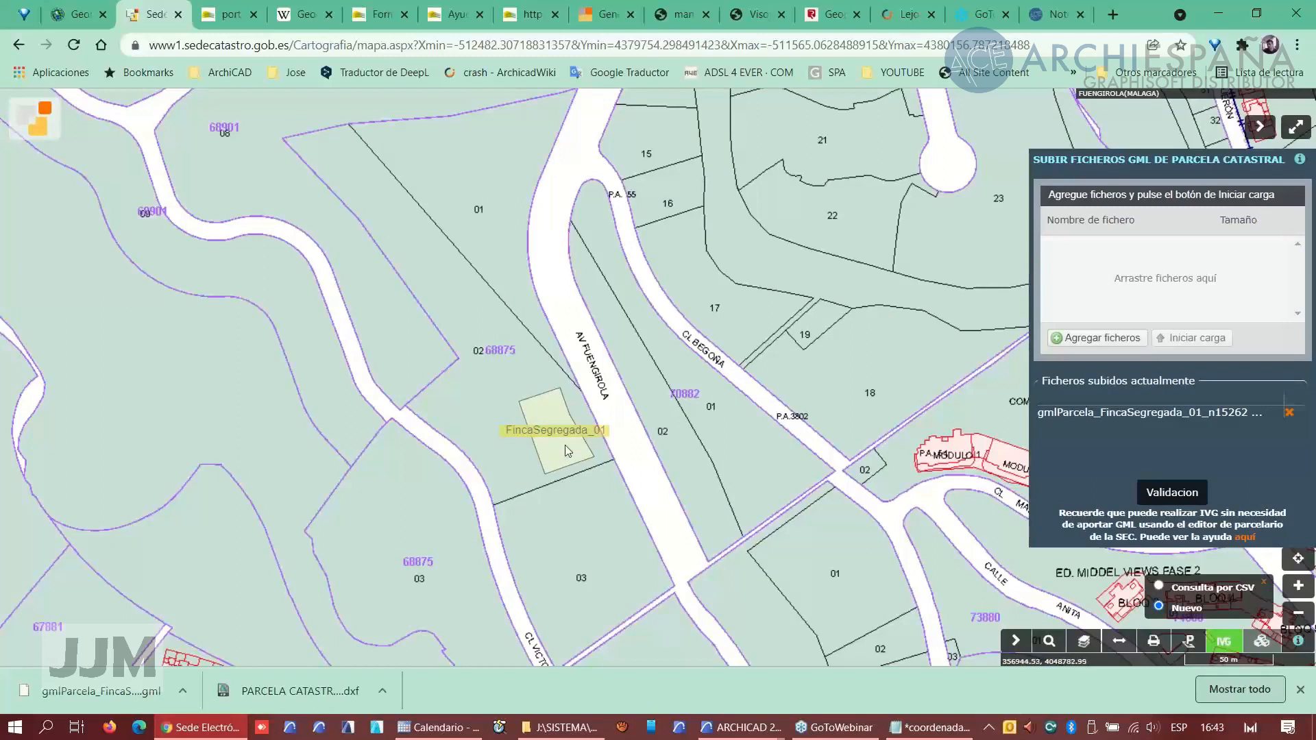
pyautogui.scroll(1, 561, 452)
pyautogui.scroll(1, 558, 446)
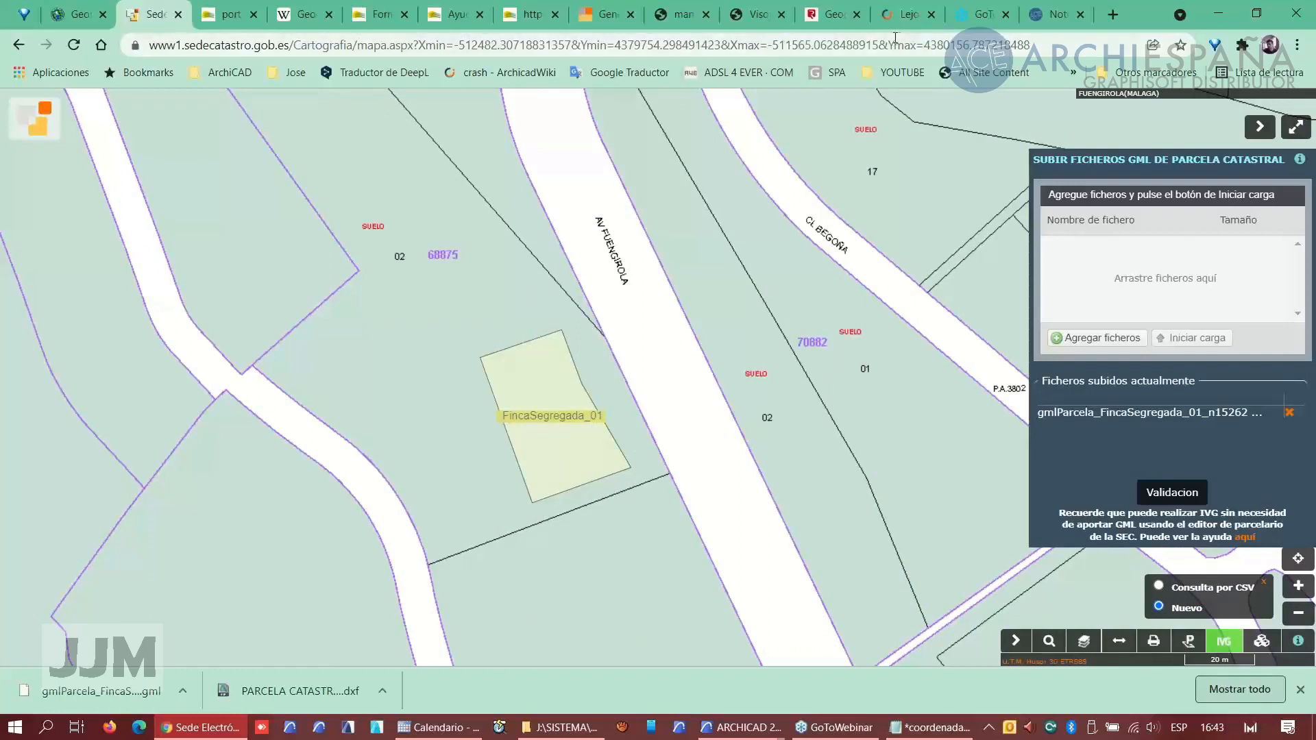
# - In Geoportal Registradores, add a geometry by GML from gmlParcela_FincaSegregada_01_n152623.gml under Gestión de Geometrías and upload it
pyautogui.click(841, 25)
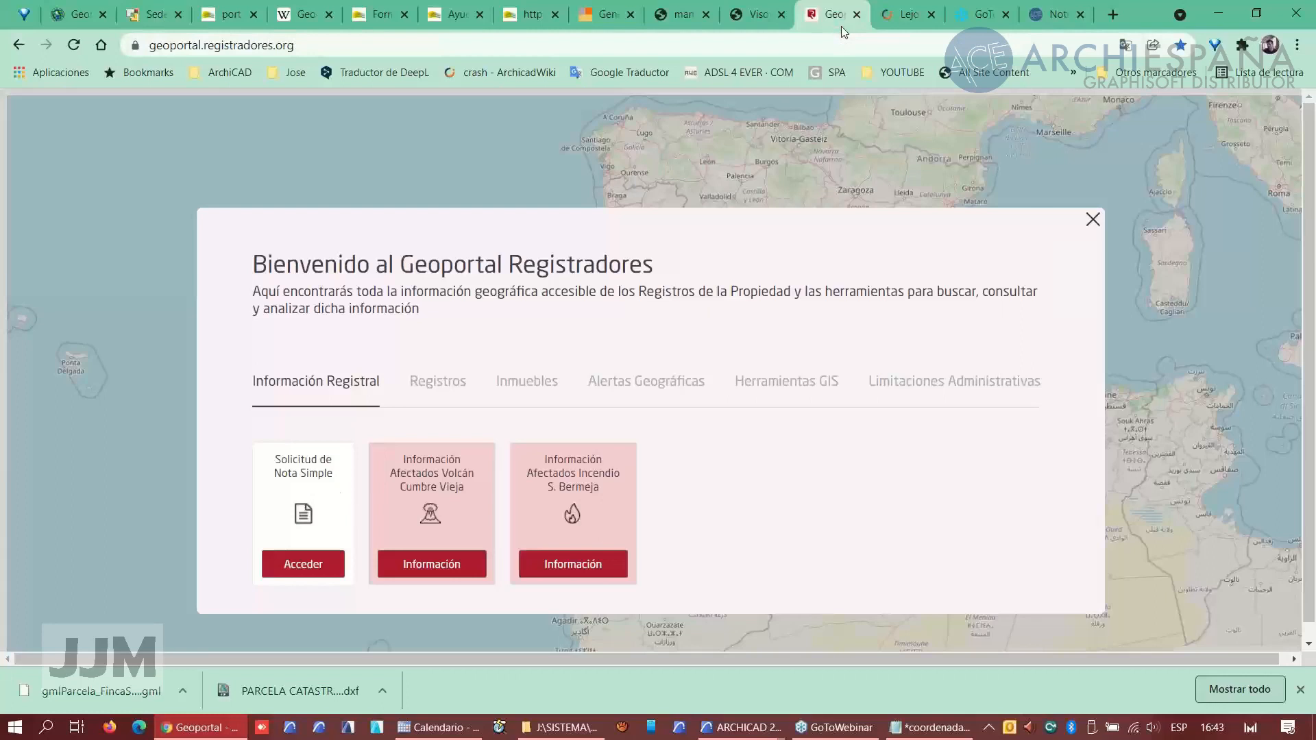
pyautogui.click(293, 565)
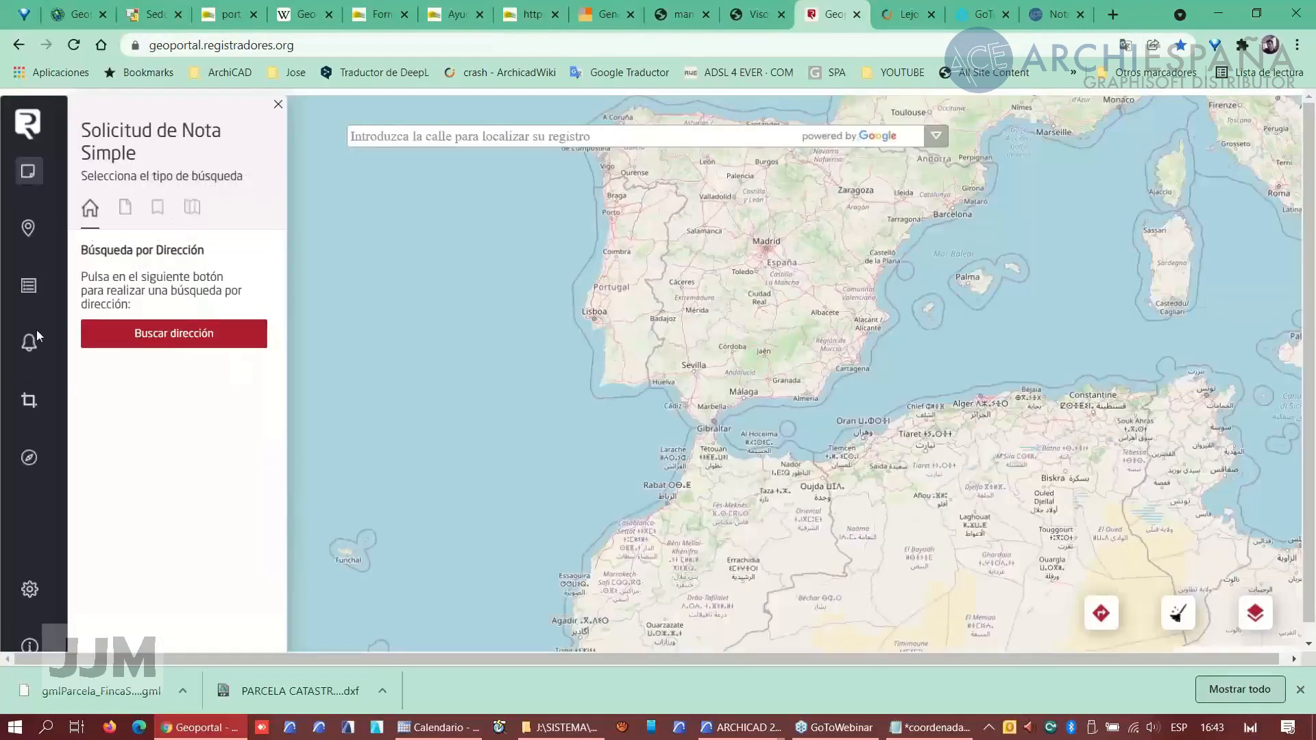
pyautogui.click(29, 401)
pyautogui.click(163, 508)
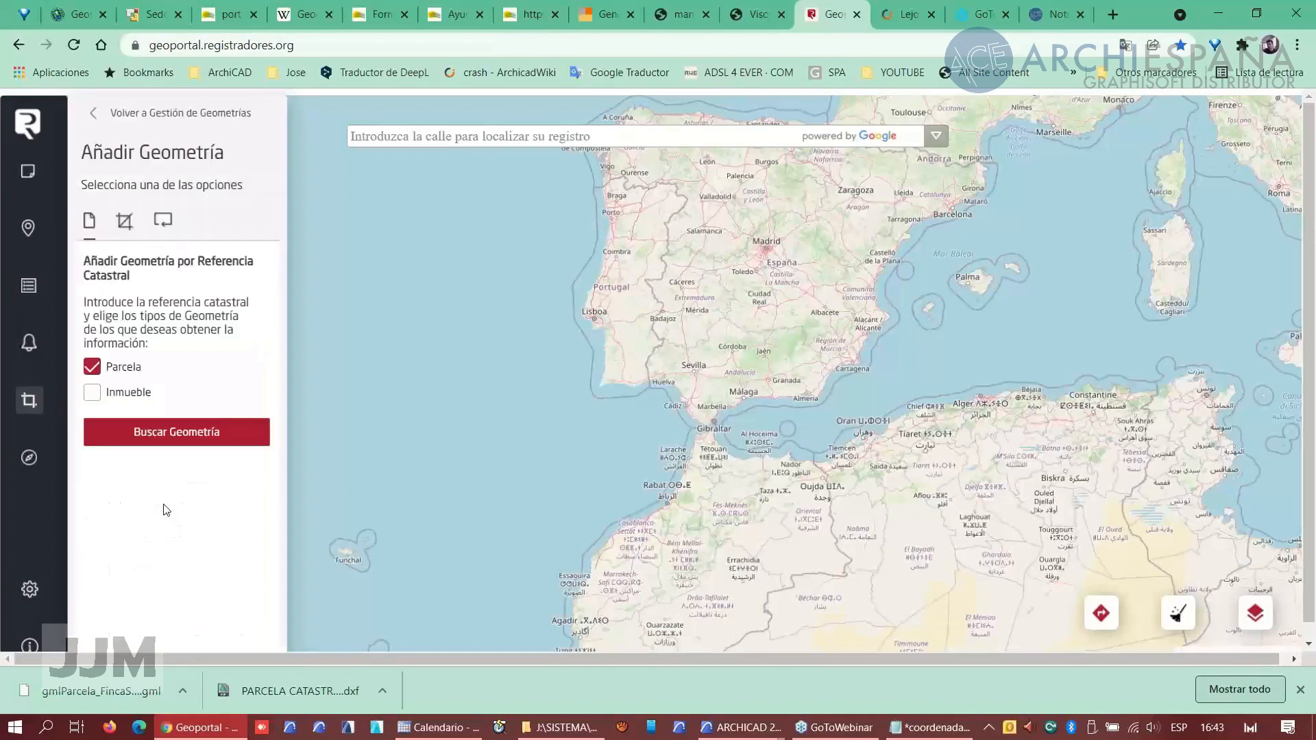
pyautogui.click(162, 223)
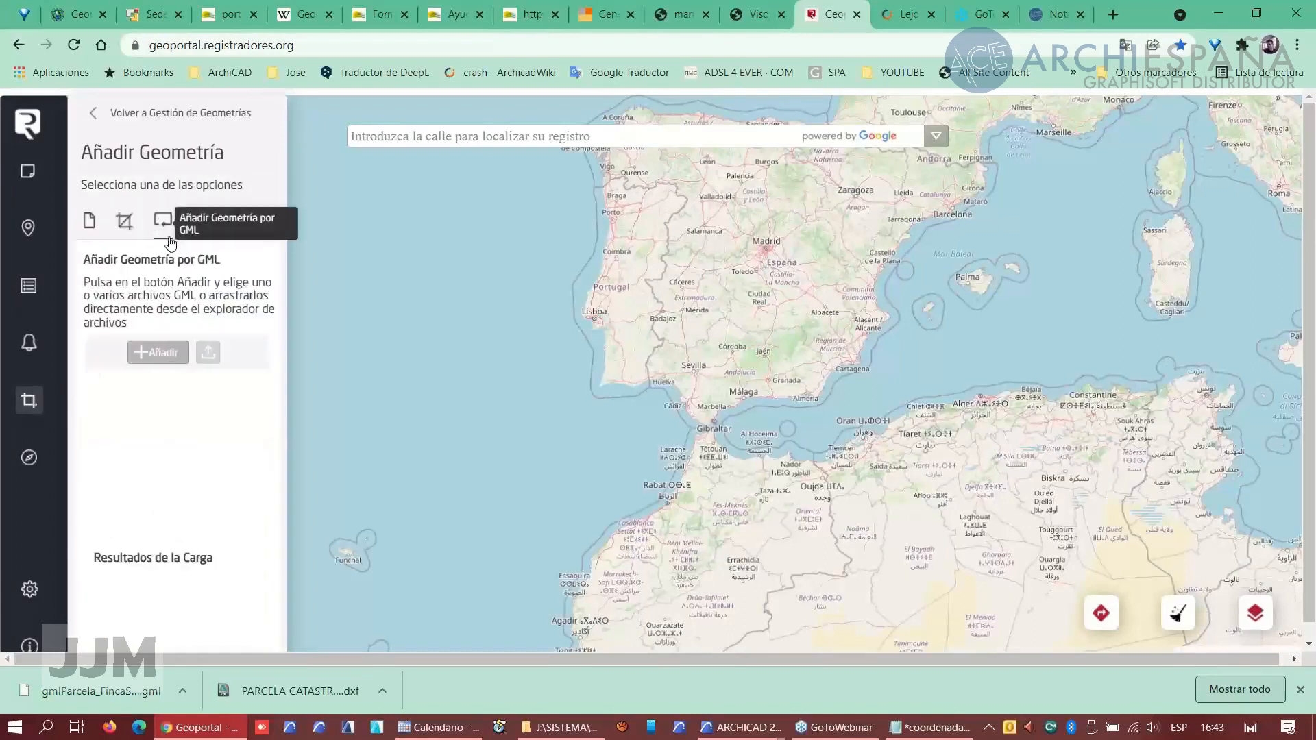
pyautogui.click(162, 355)
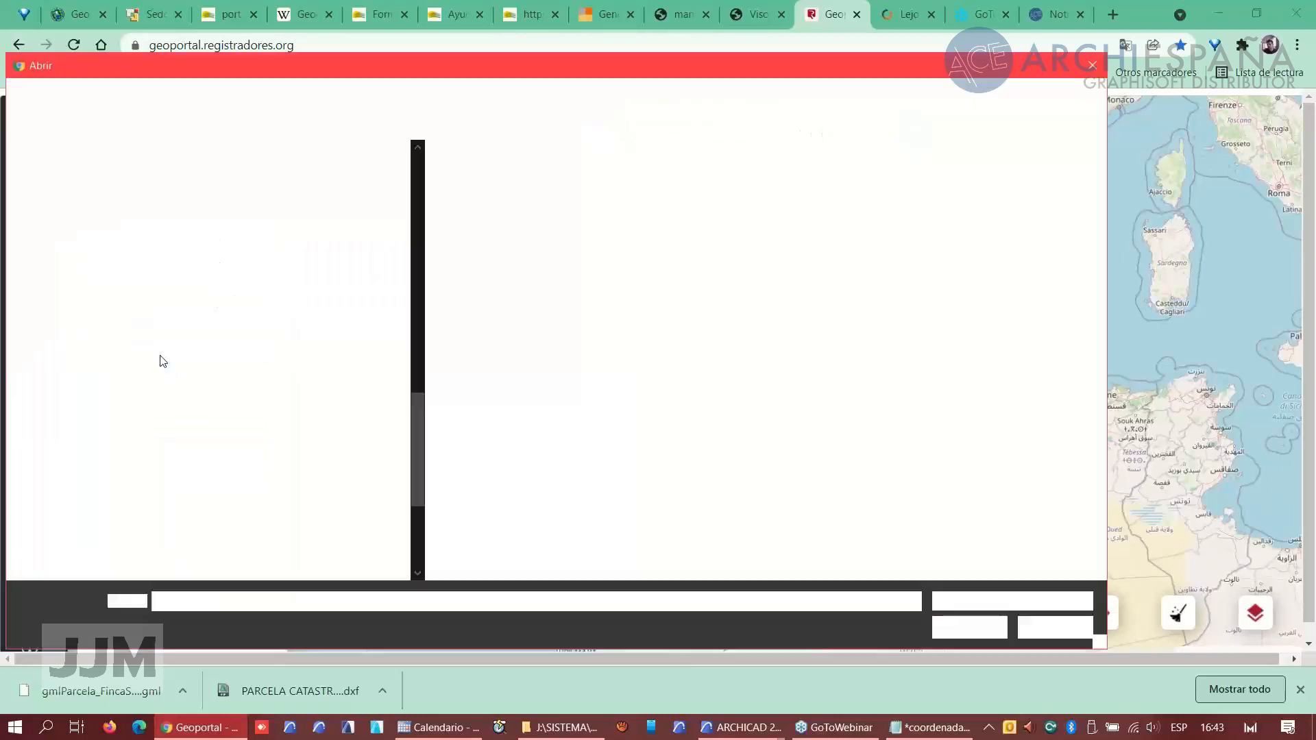
pyautogui.click(532, 180)
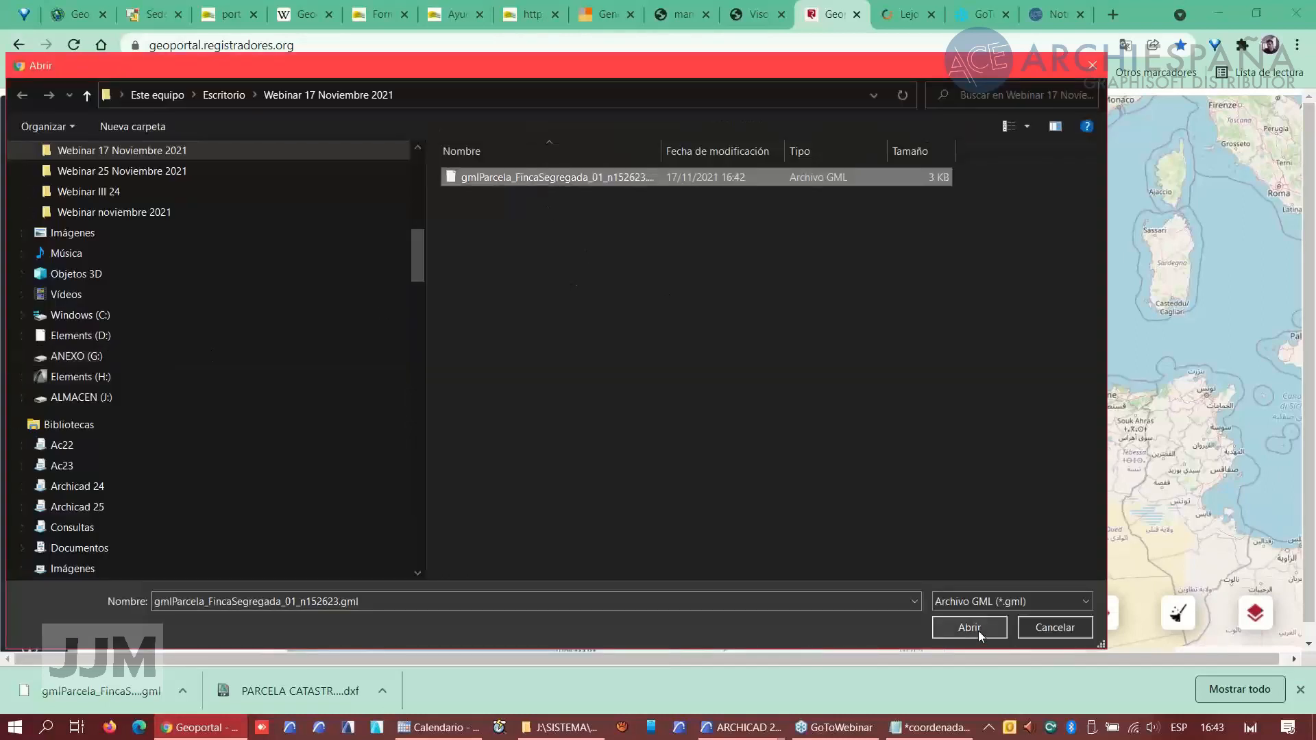
pyautogui.click(976, 626)
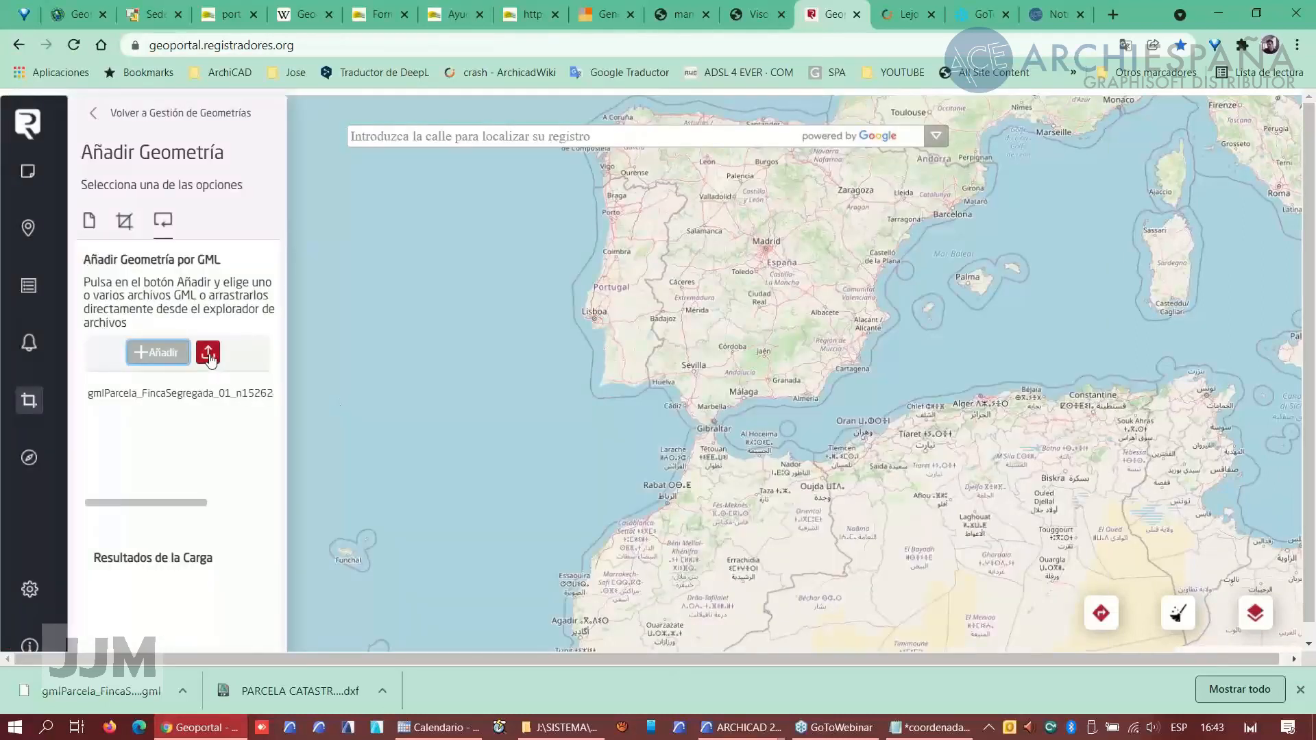
pyautogui.click(208, 353)
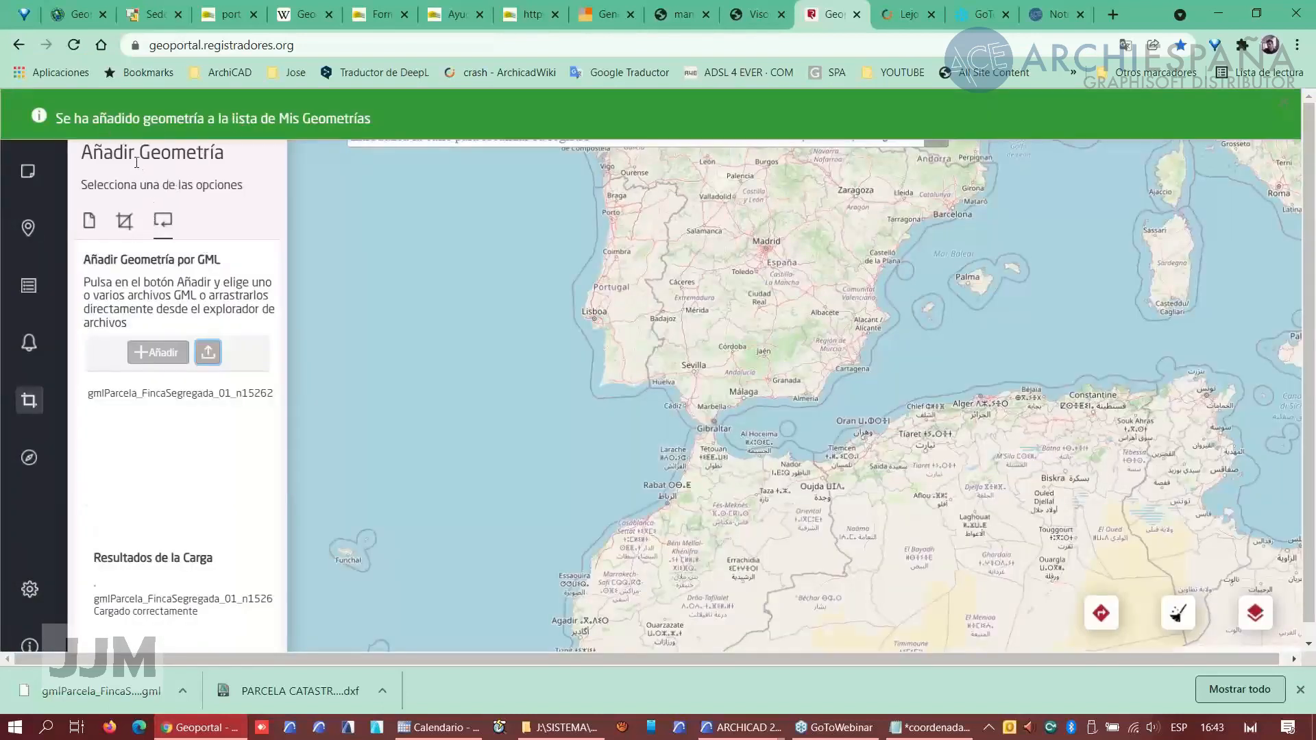
pyautogui.click(197, 118)
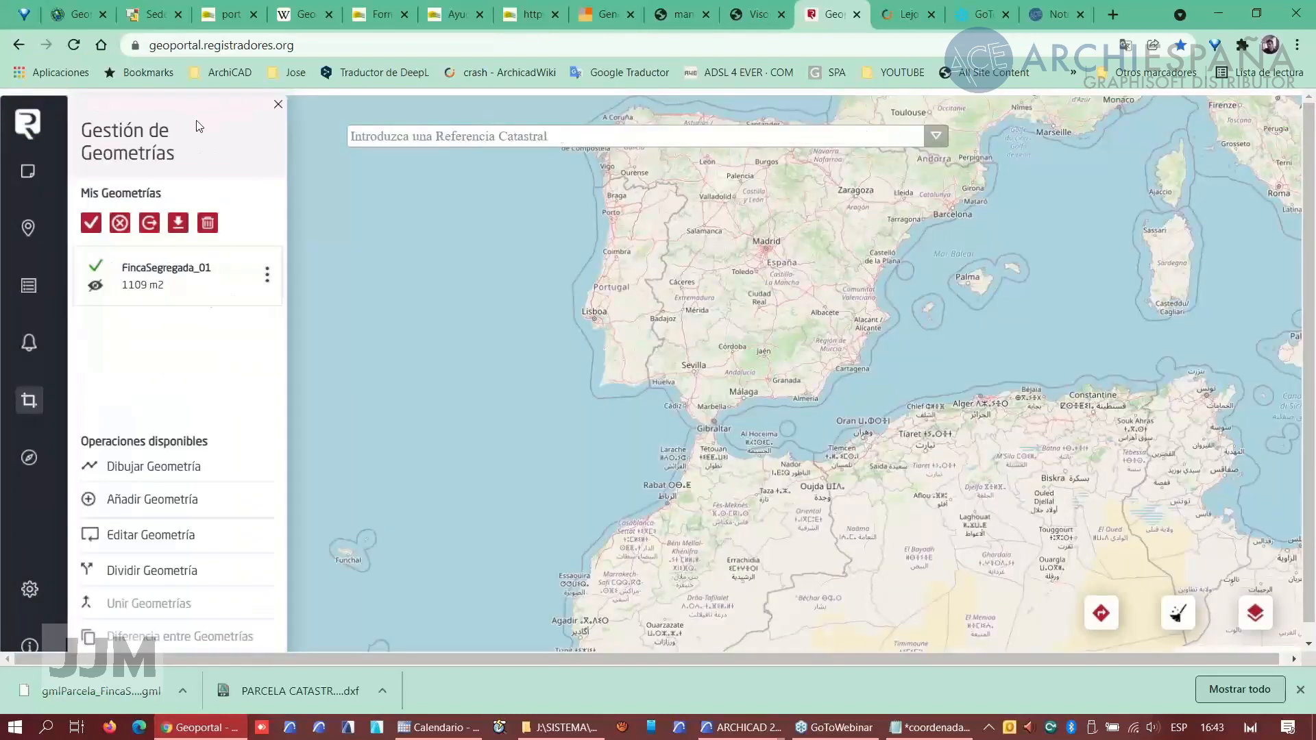
# - Show the FincaSegregada_01 geometry on the map and turn on the Ortofotografía Aérea layer
pyautogui.click(266, 277)
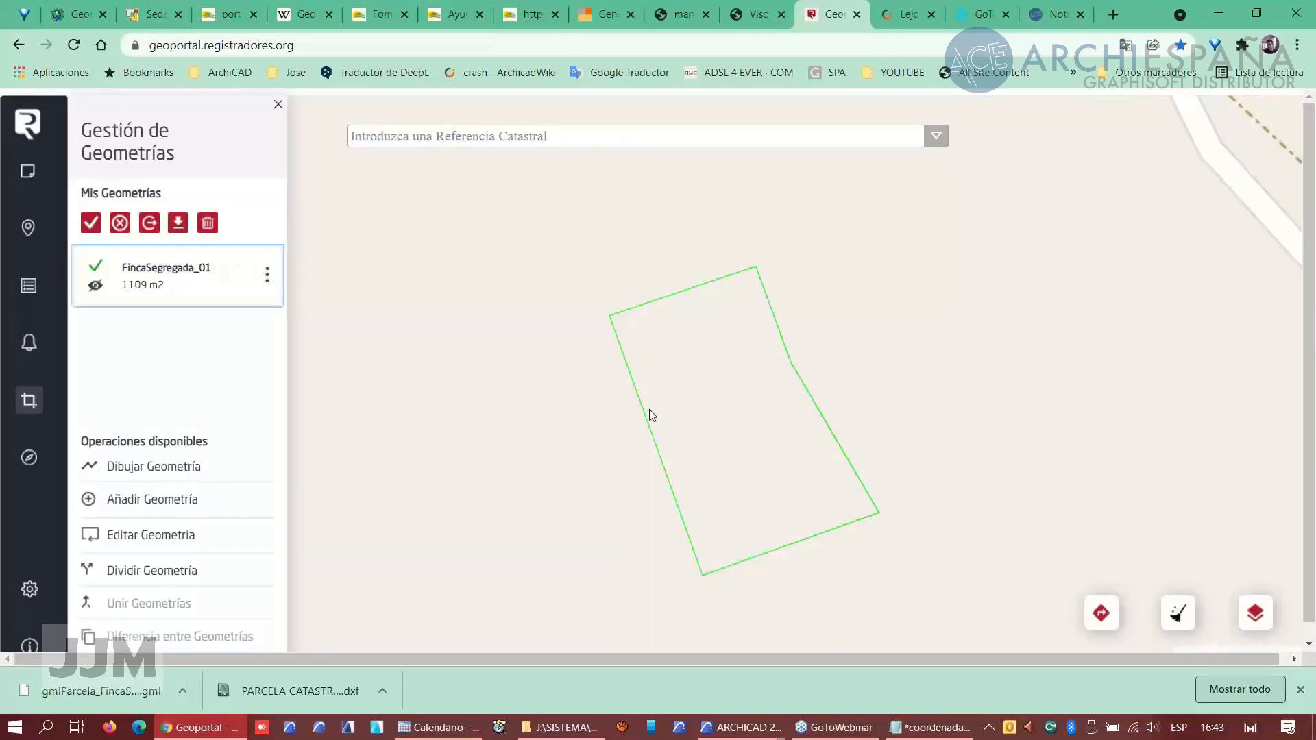
pyautogui.click(1253, 612)
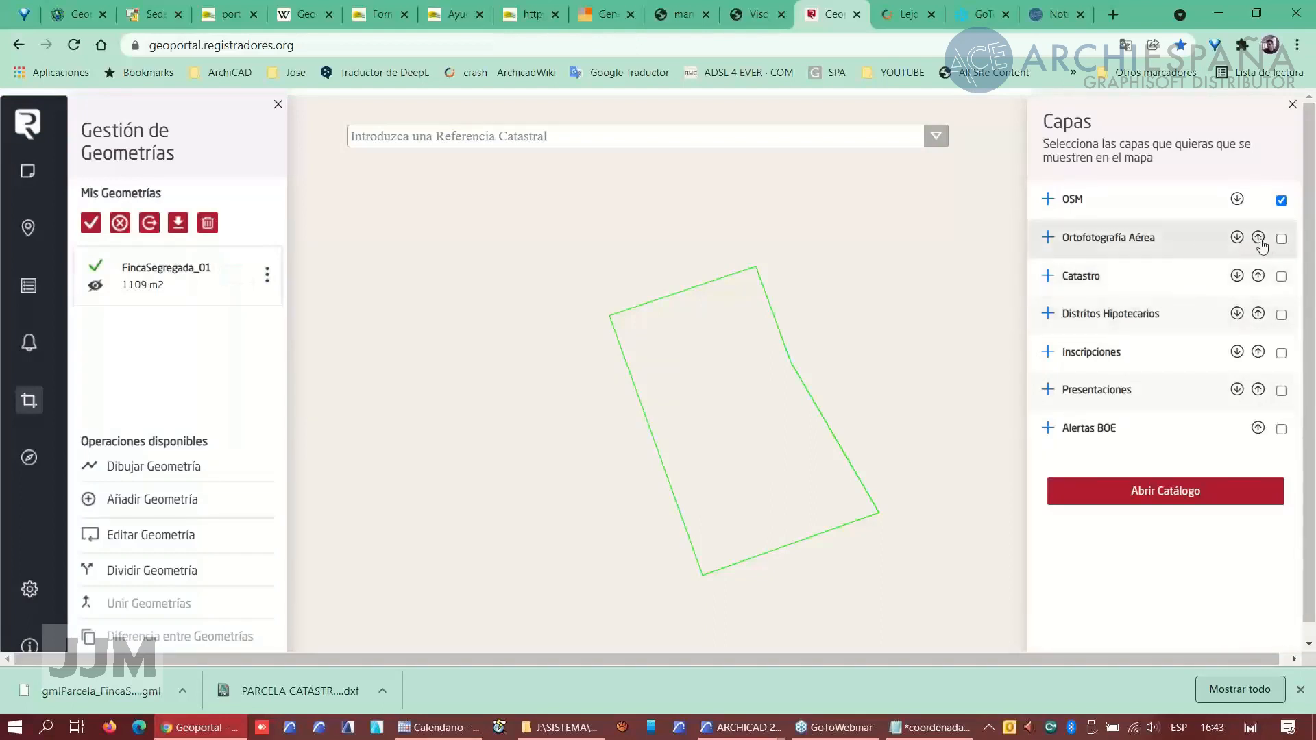
pyautogui.click(1281, 238)
pyautogui.scroll(-2, 684, 370)
pyautogui.scroll(-2, 688, 372)
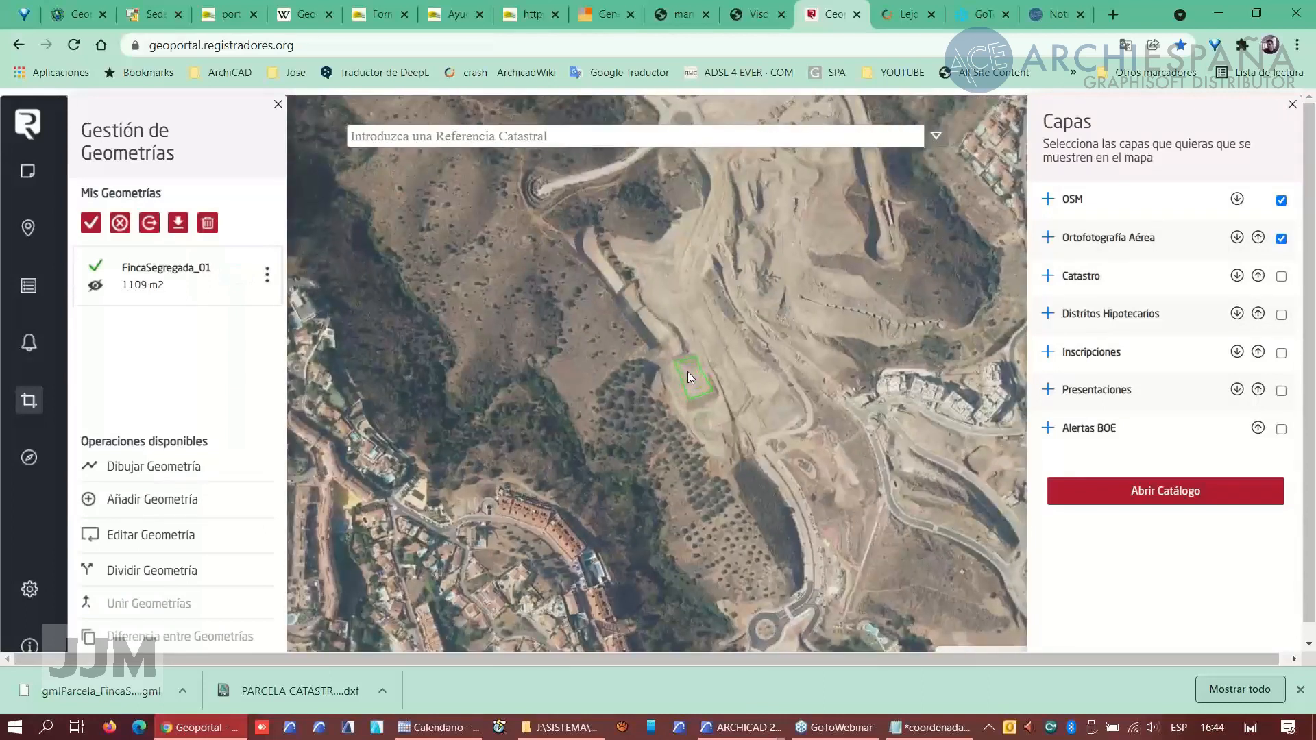
pyautogui.scroll(2, 688, 372)
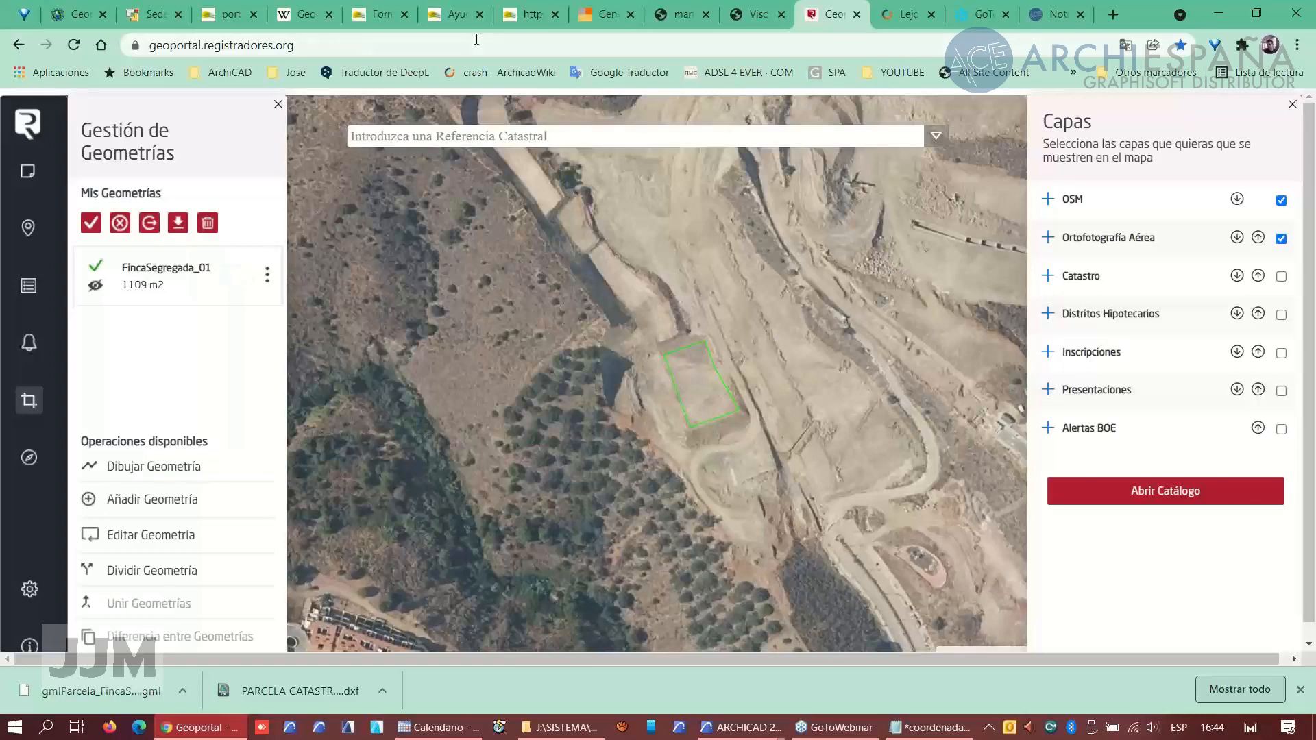
# - In Google Maps, locate a point in the Mijas area near Fuengirola, open its coordinates and select the latitude 36.562565
pyautogui.click(178, 27)
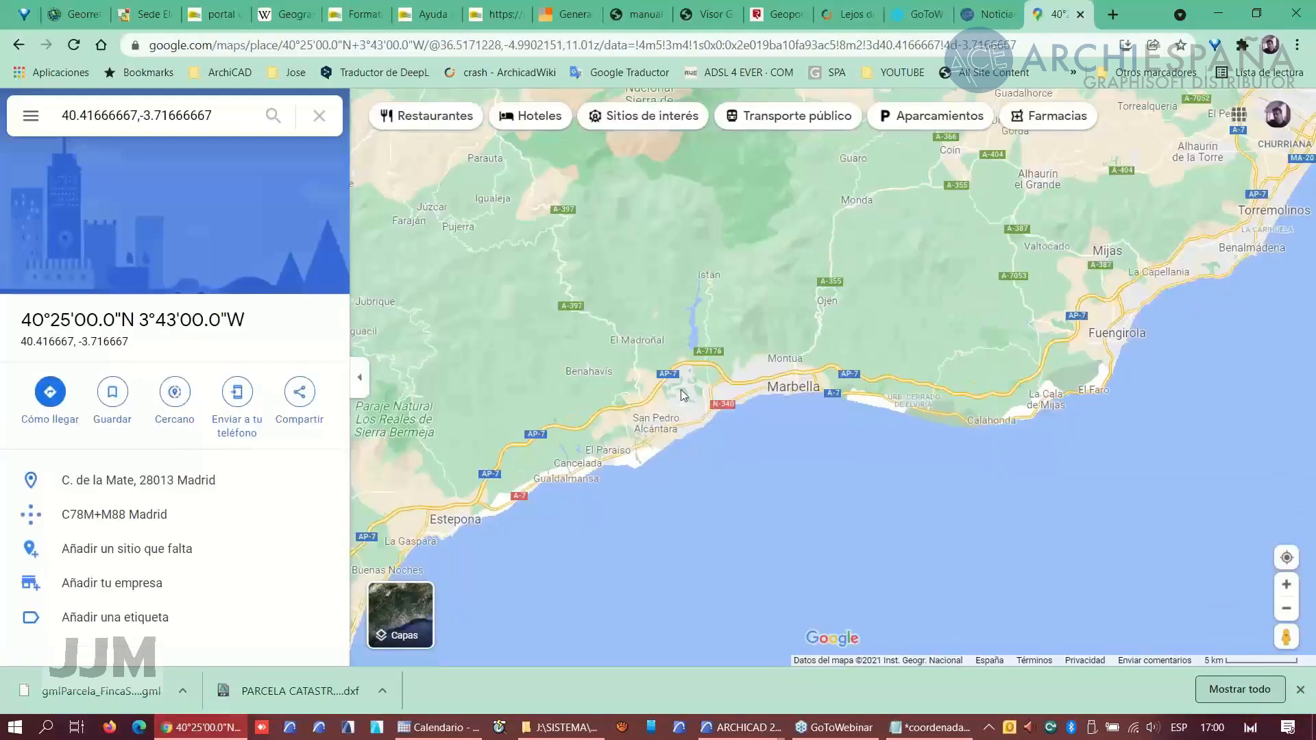
pyautogui.scroll(1, 625, 434)
pyautogui.moveTo(523, 462); pyautogui.dragTo(719, 313)
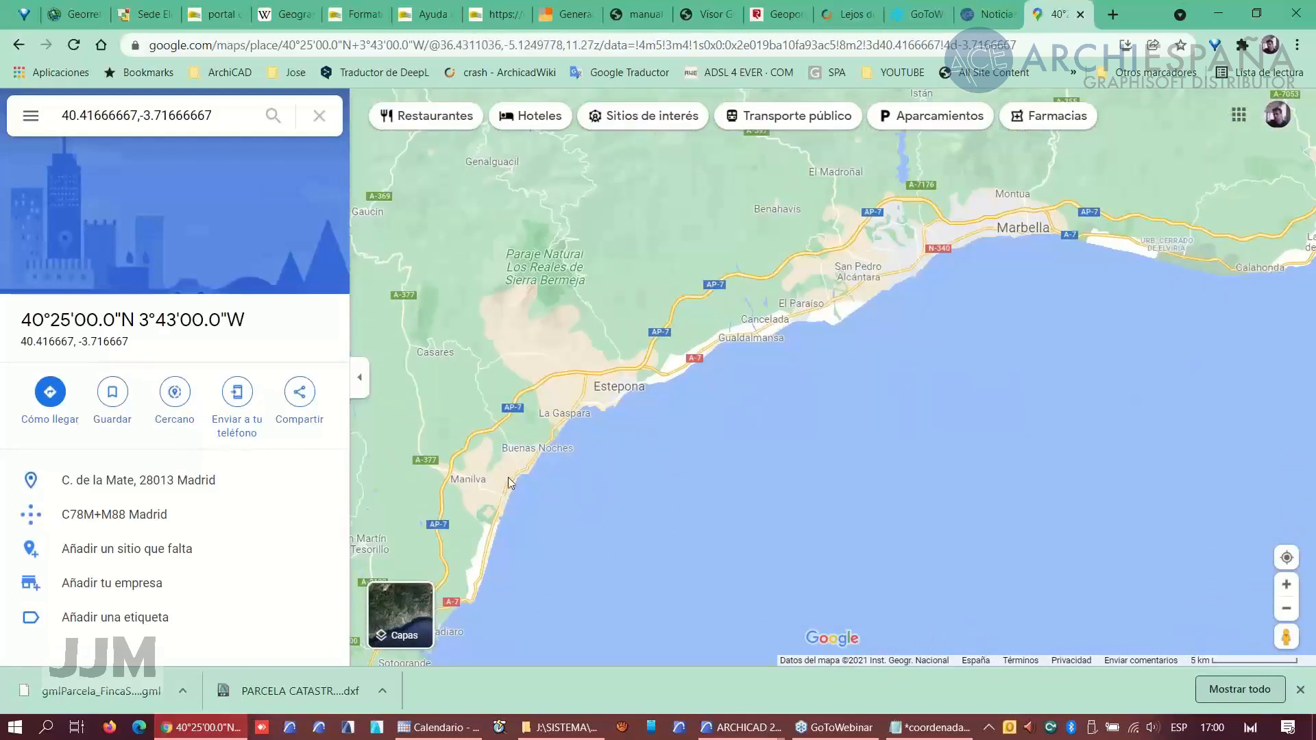
pyautogui.scroll(-1, 519, 464)
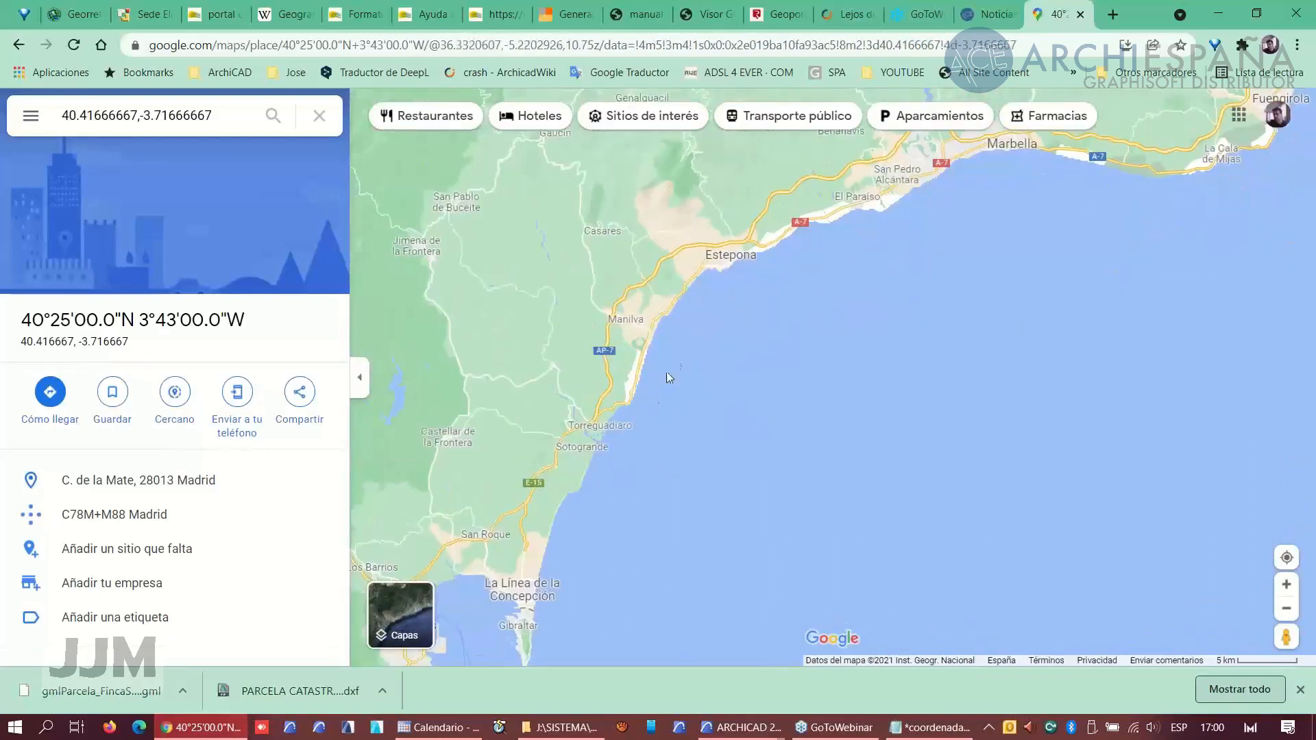
pyautogui.scroll(1, 779, 313)
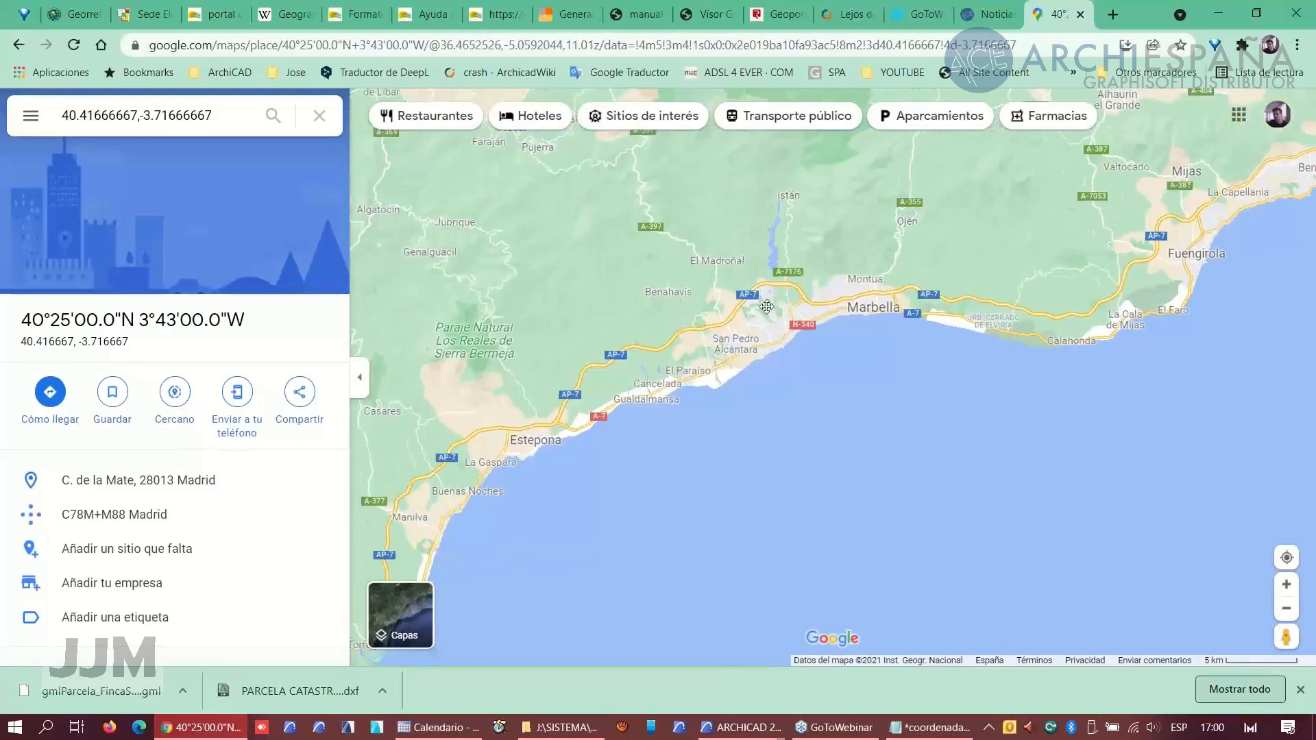
pyautogui.moveTo(648, 388); pyautogui.dragTo(607, 423)
pyautogui.scroll(1, 607, 423)
pyautogui.scroll(1, 608, 423)
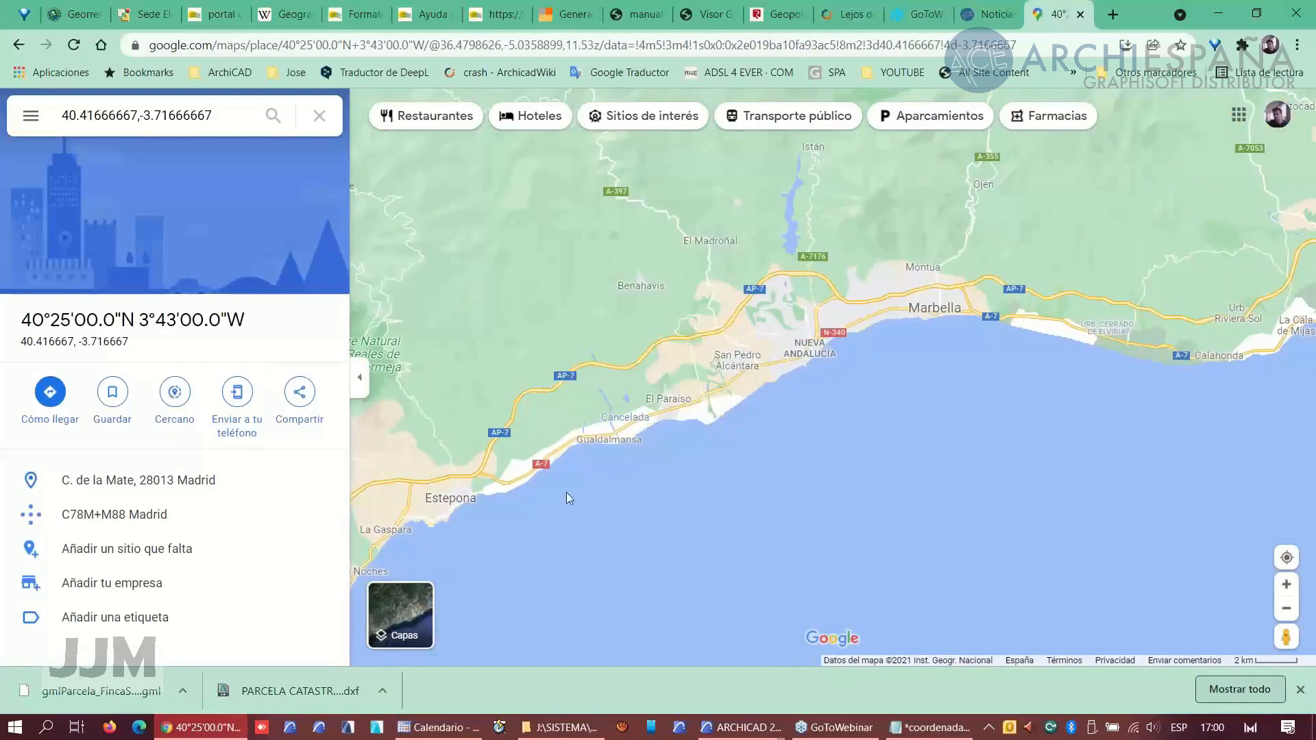
pyautogui.scroll(1, 532, 456)
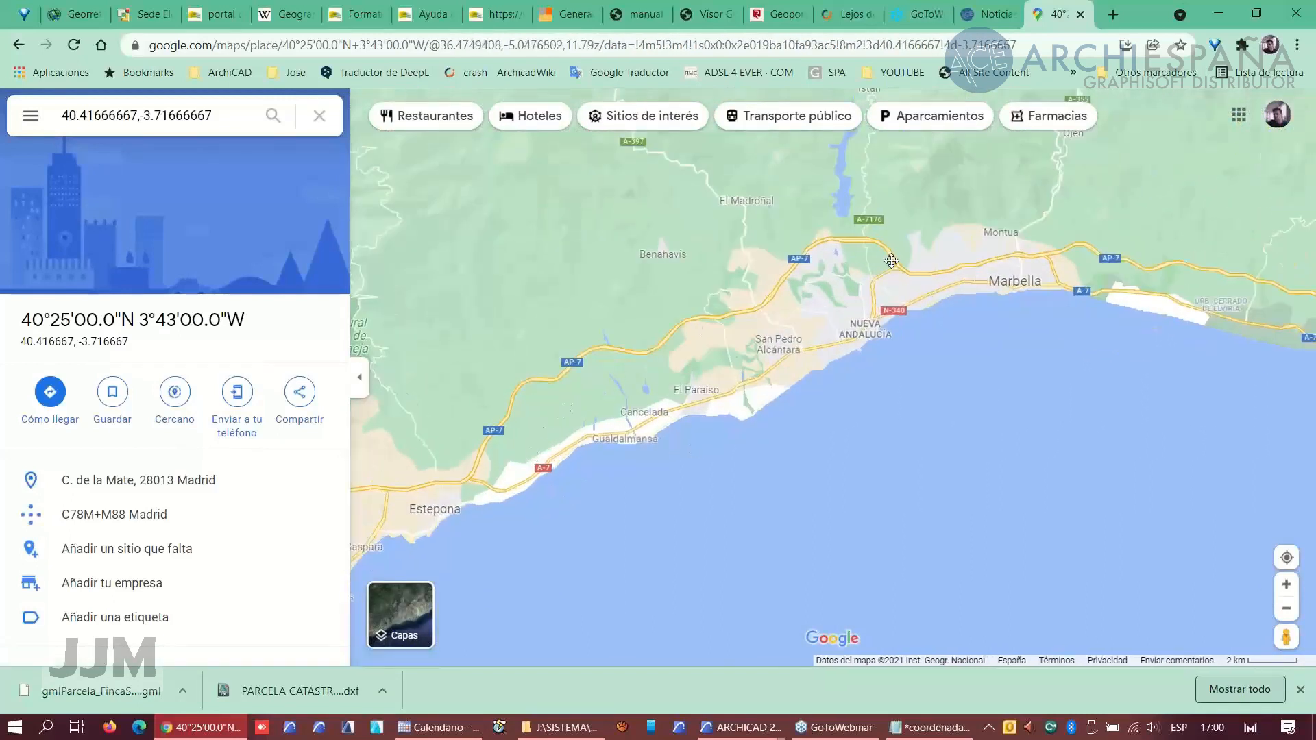
pyautogui.moveTo(889, 256); pyautogui.dragTo(438, 299)
pyautogui.moveTo(936, 306); pyautogui.dragTo(709, 414)
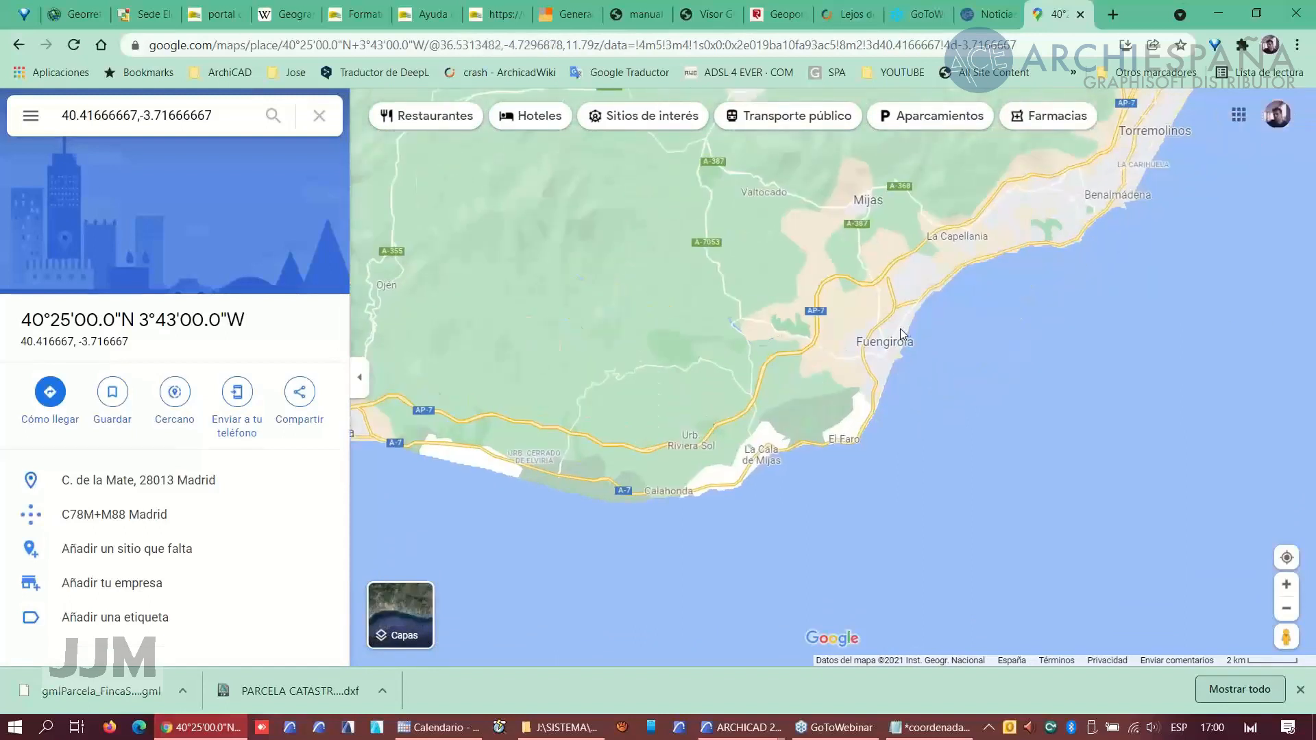
pyautogui.scroll(3, 857, 332)
pyautogui.scroll(4, 845, 335)
pyautogui.moveTo(752, 269); pyautogui.dragTo(738, 474)
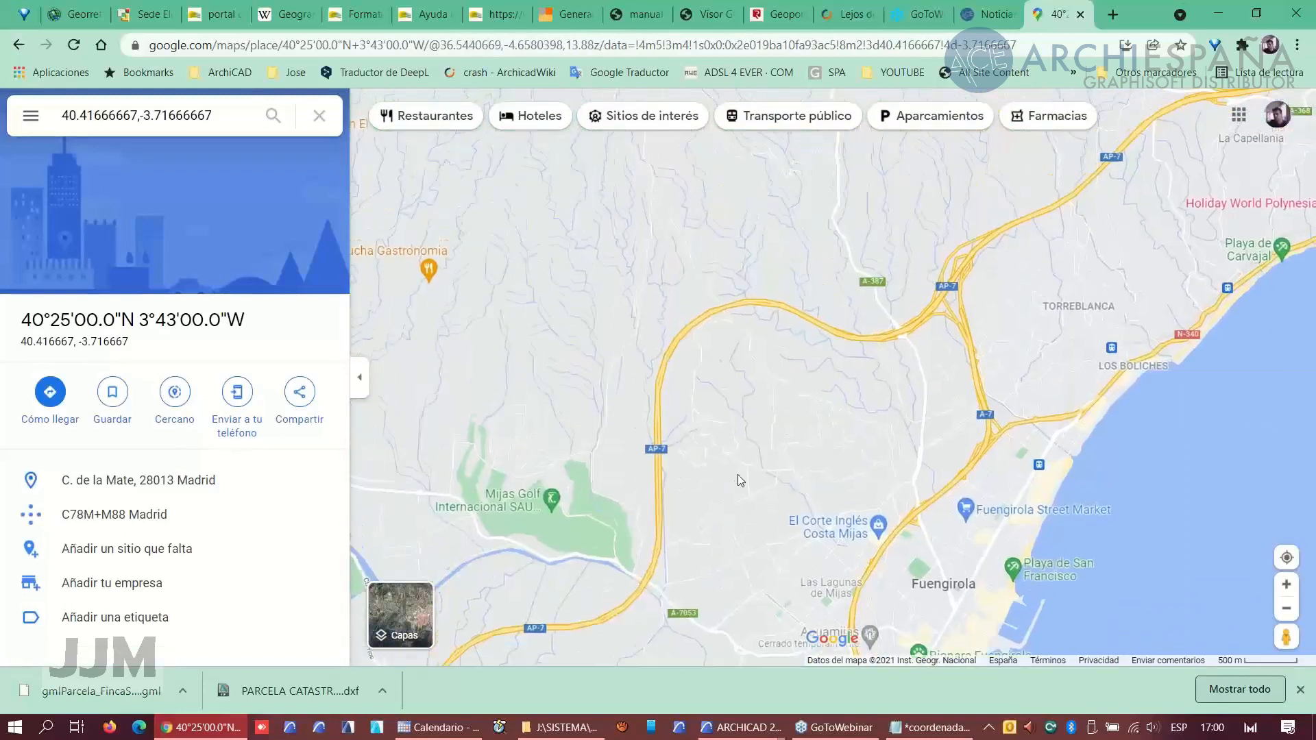
pyautogui.scroll(2, 746, 385)
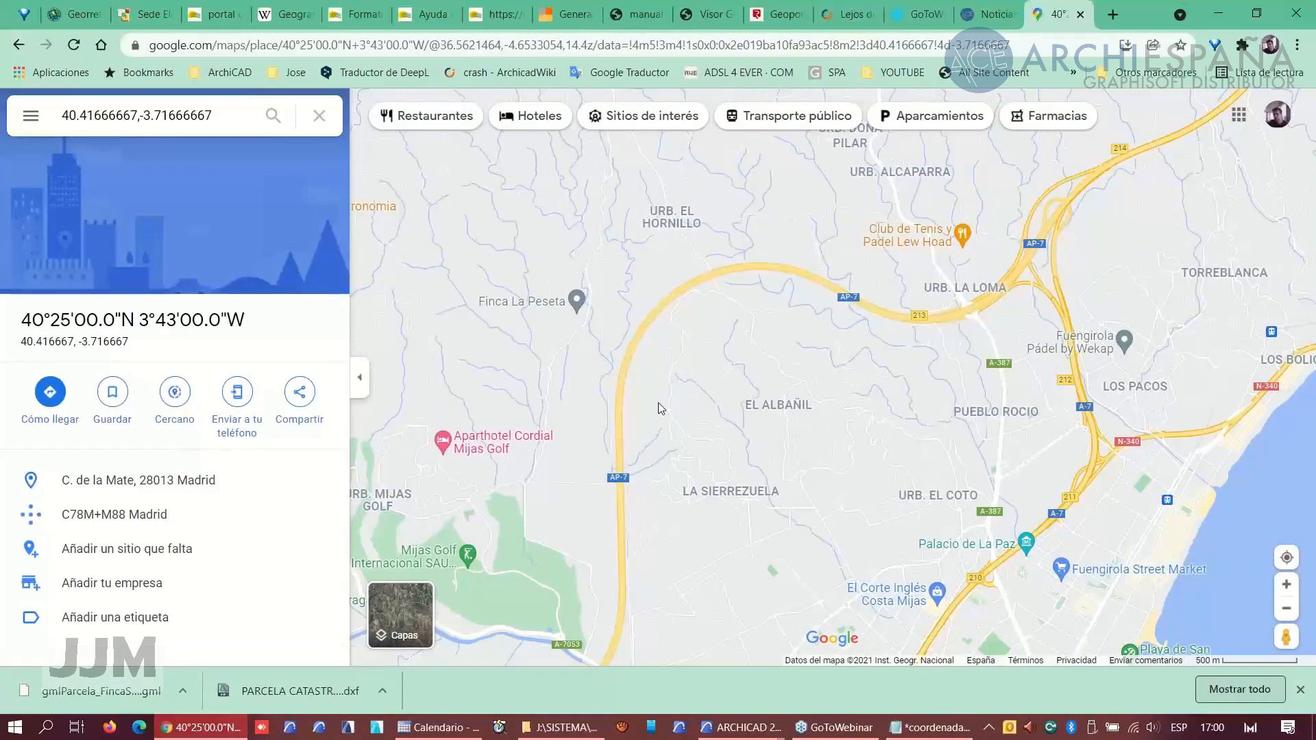
pyautogui.moveTo(658, 401); pyautogui.dragTo(699, 381)
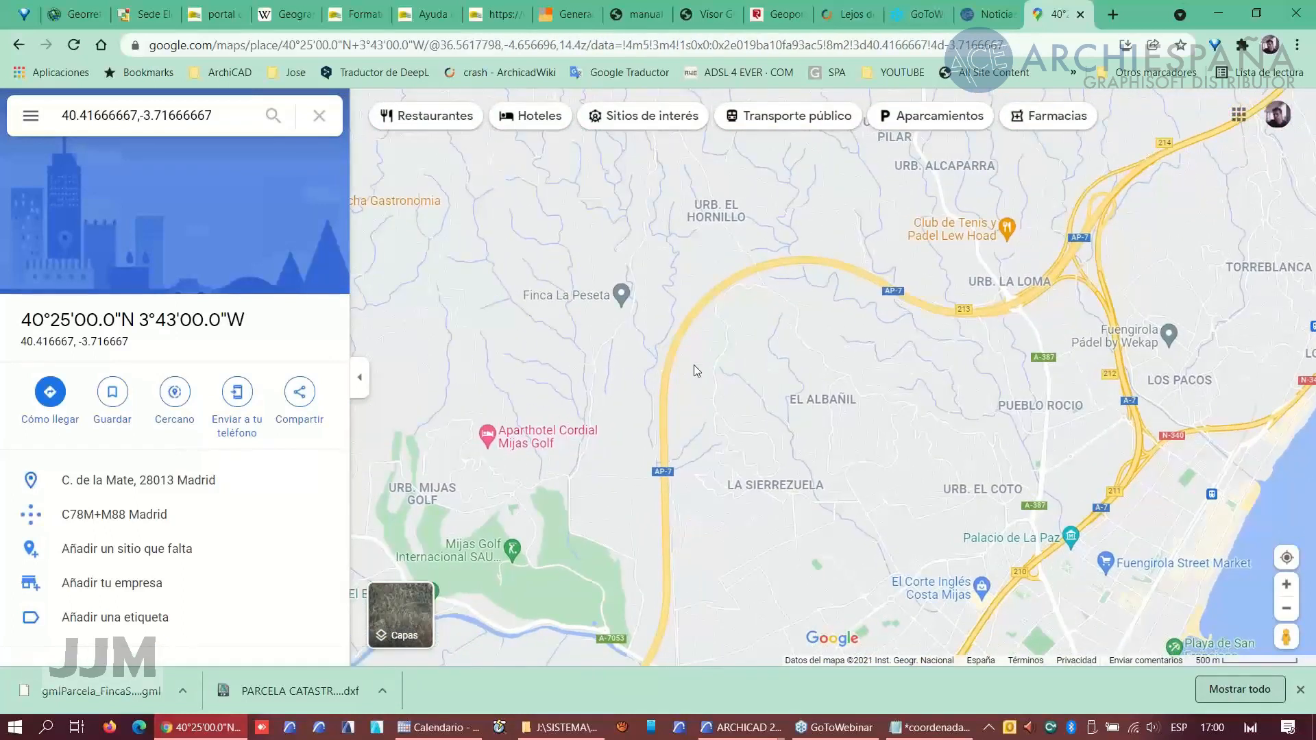
pyautogui.click(694, 365)
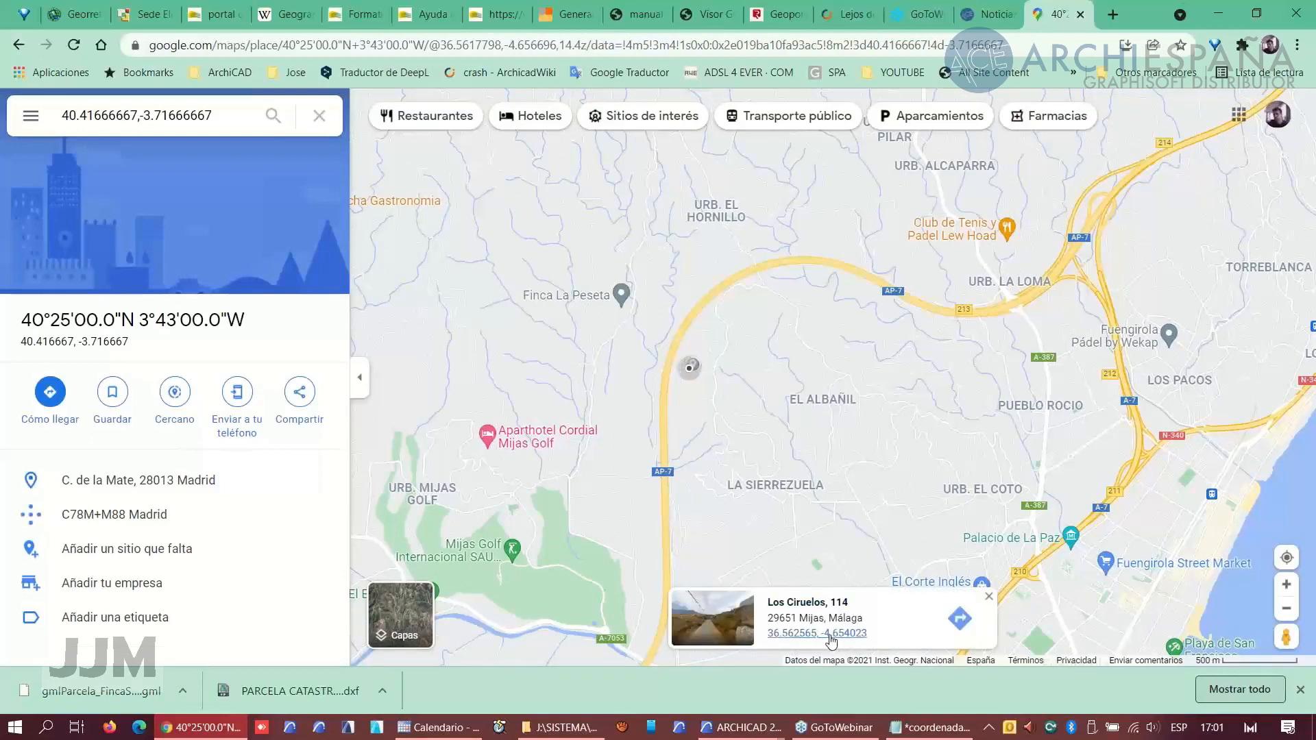
pyautogui.click(833, 635)
pyautogui.moveTo(76, 341); pyautogui.dragTo(20, 342)
pyautogui.hotkey('ctrl', 'c')
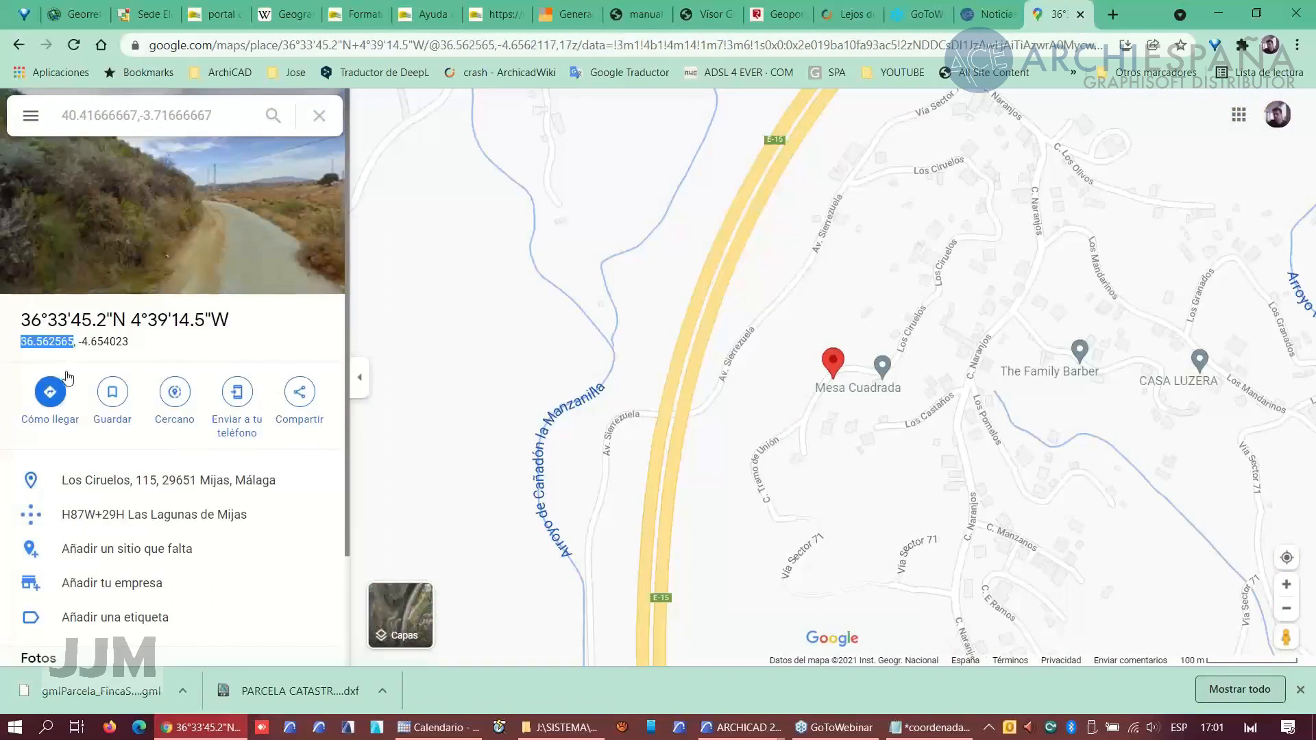
# - In ARCHICAD's Location settings, switch latitude to decimal degrees and set it to 36.562565
pyautogui.write('C')
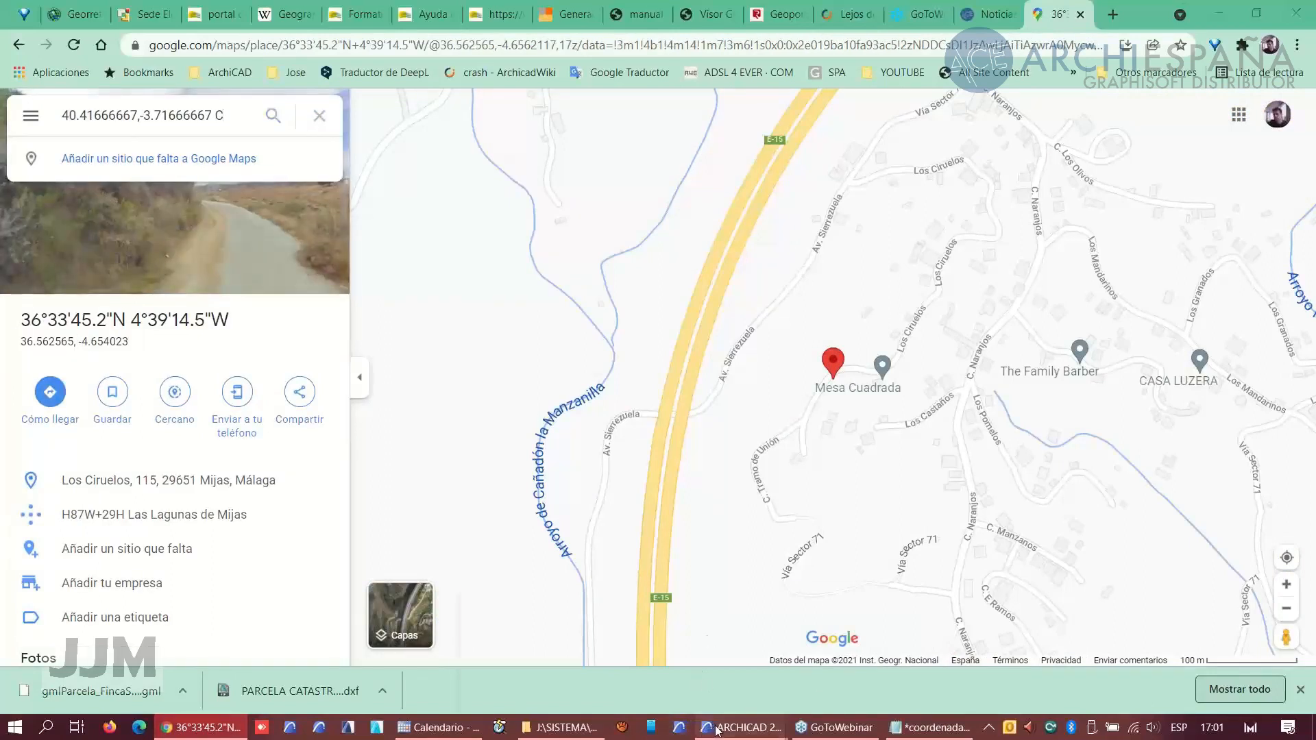
pyautogui.moveTo(706, 732)
pyautogui.click(568, 672)
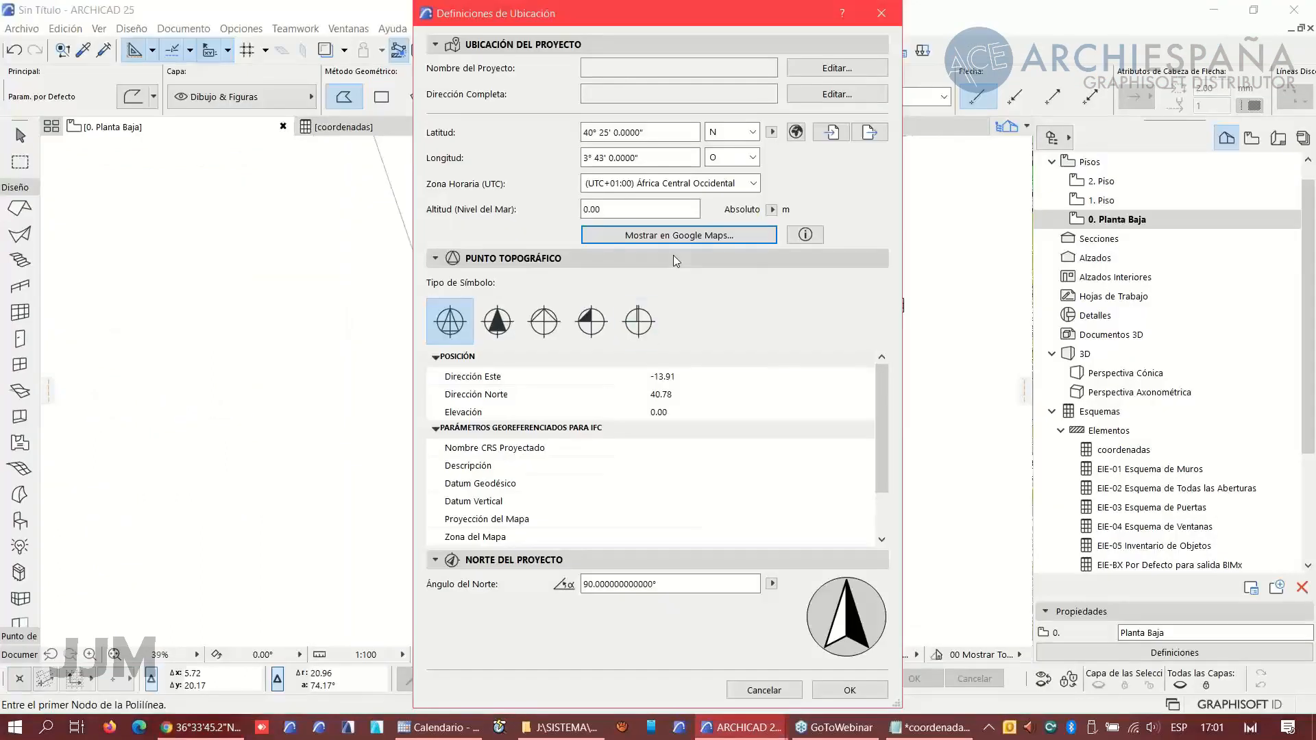
pyautogui.click(772, 131)
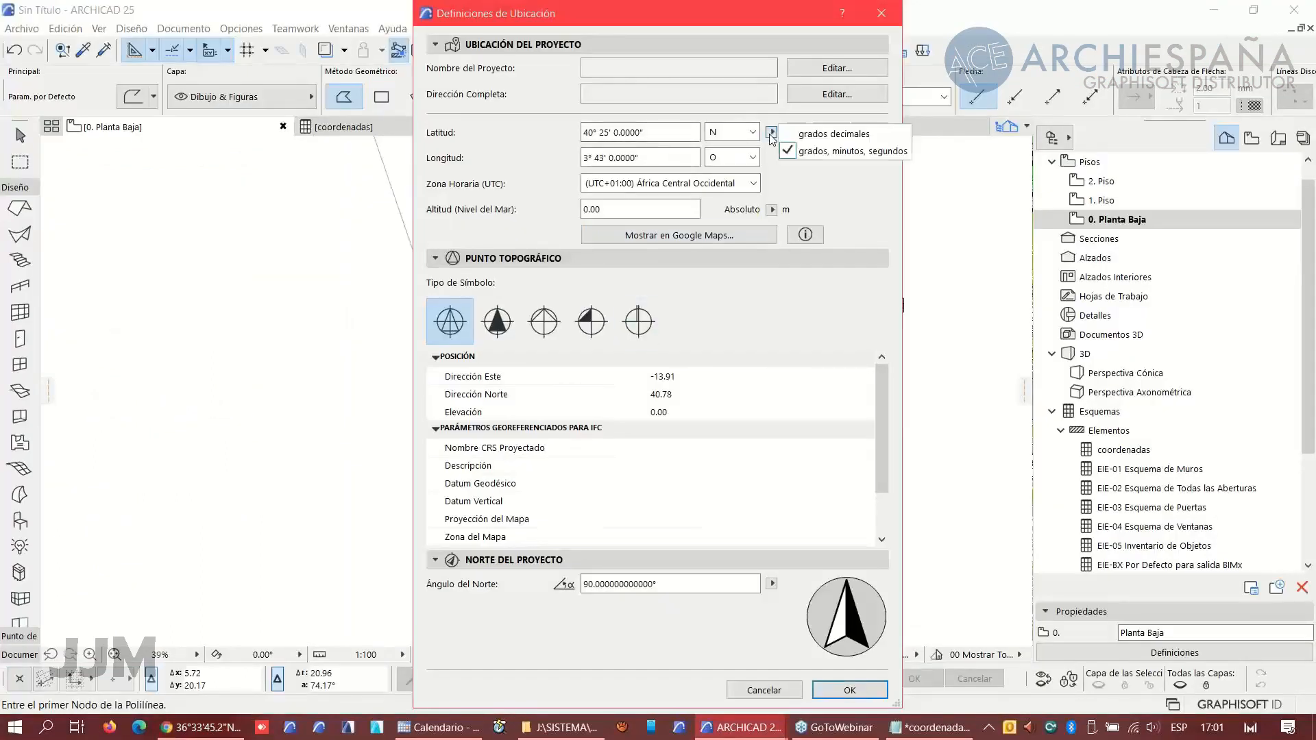
pyautogui.click(815, 132)
pyautogui.moveTo(694, 132); pyautogui.dragTo(512, 131)
pyautogui.hotkey('ctrl', 'v')
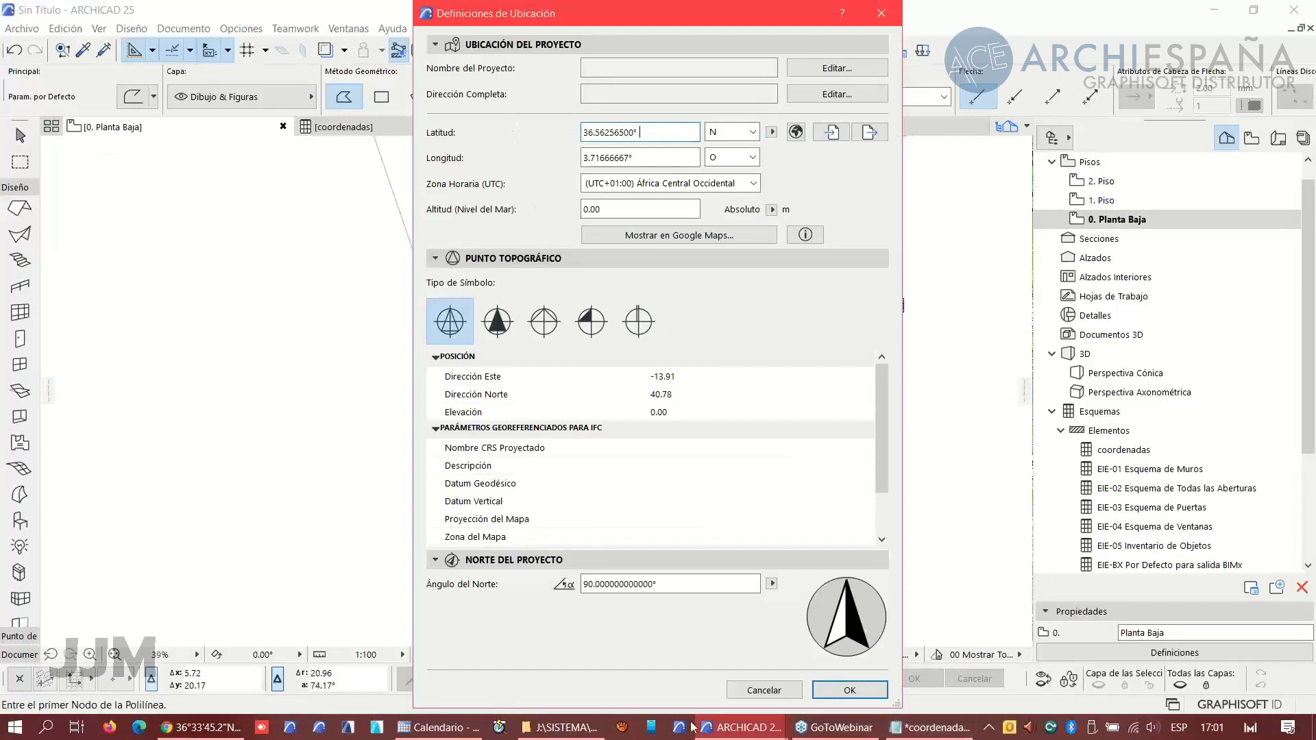
# - Copy the longitude -4.654023 from Google Maps into the project's longitude field
pyautogui.click(202, 727)
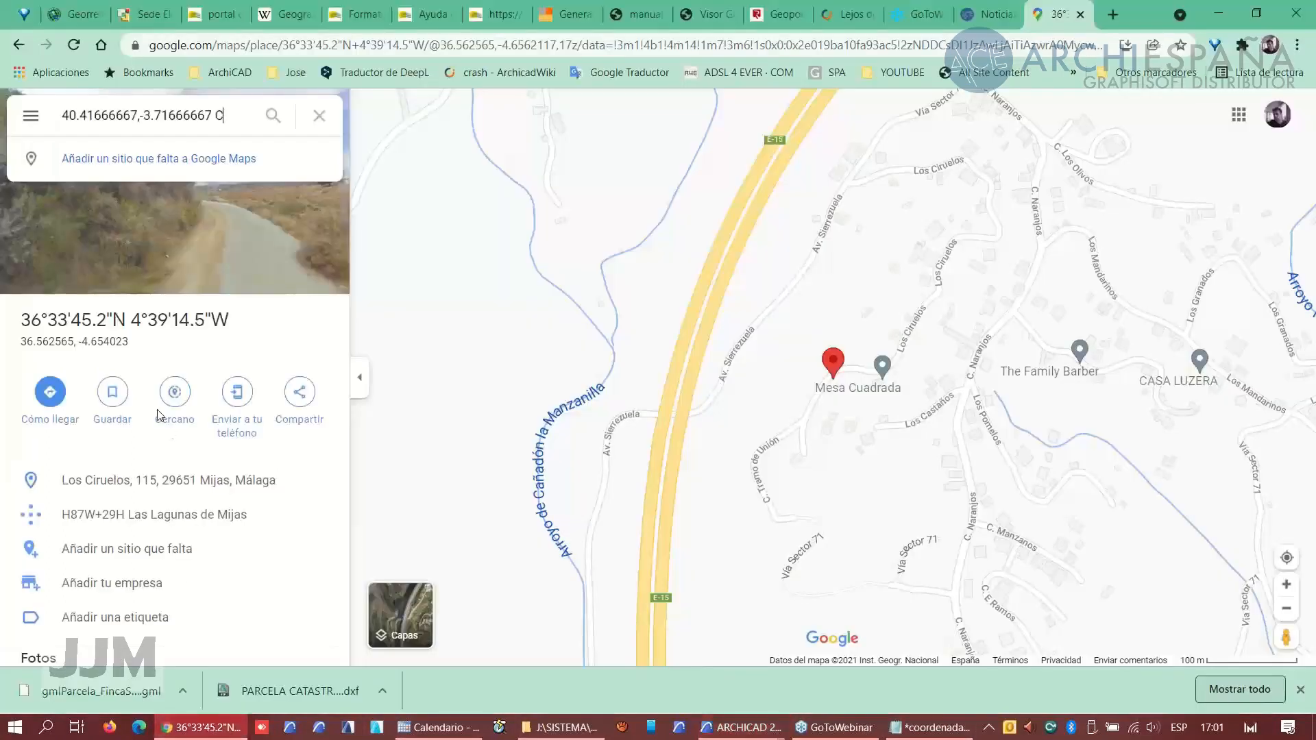
pyautogui.moveTo(129, 342); pyautogui.dragTo(83, 345)
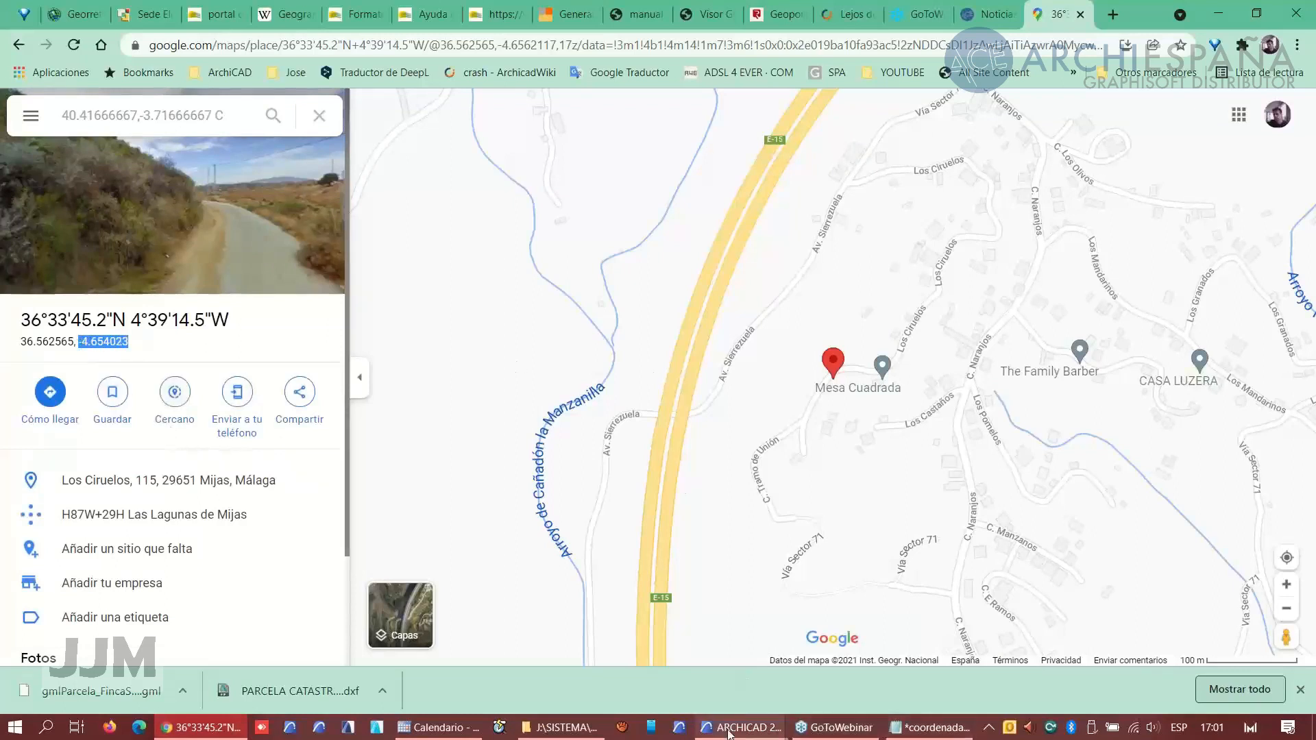
pyautogui.moveTo(724, 728)
pyautogui.click(576, 634)
pyautogui.click(663, 157)
pyautogui.moveTo(663, 156); pyautogui.dragTo(555, 159)
pyautogui.write('-4.654023')
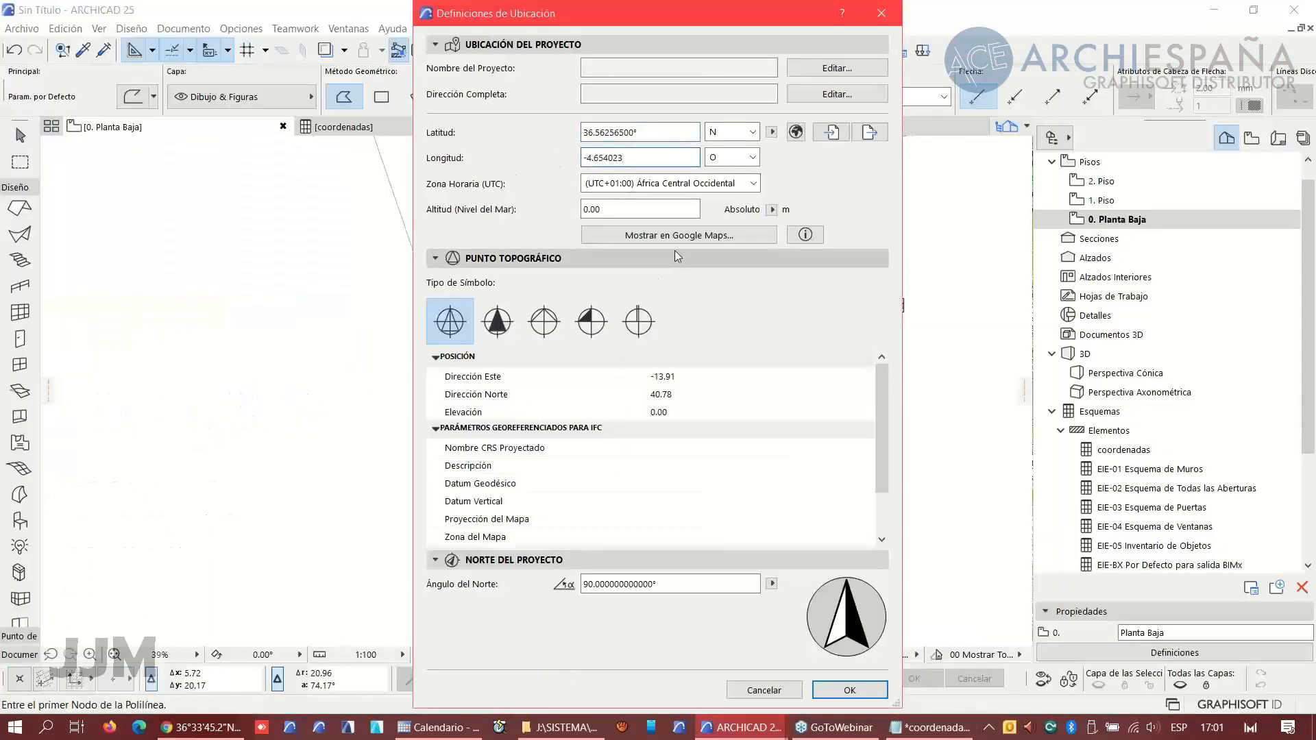
# - Show the project location in Google Maps and zoom out to see the Mijas and Fuengirola area
pyautogui.click(710, 235)
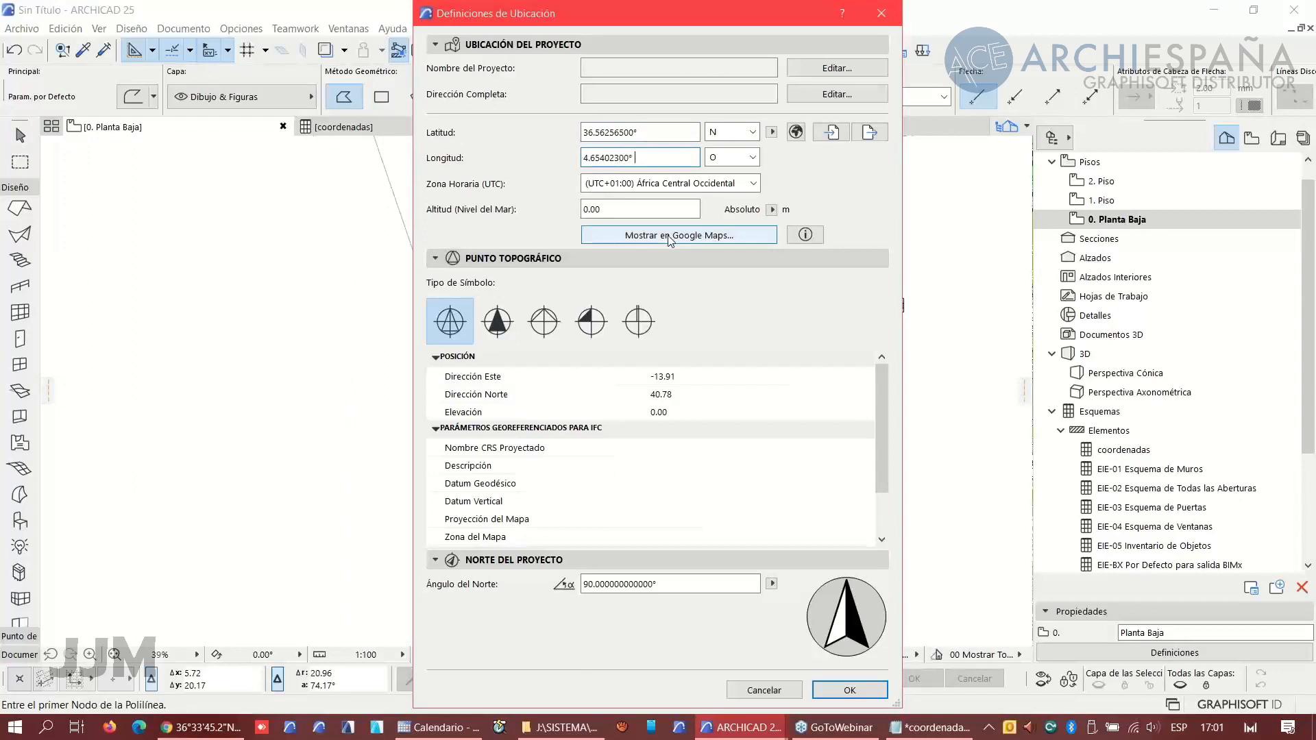
pyautogui.click(670, 237)
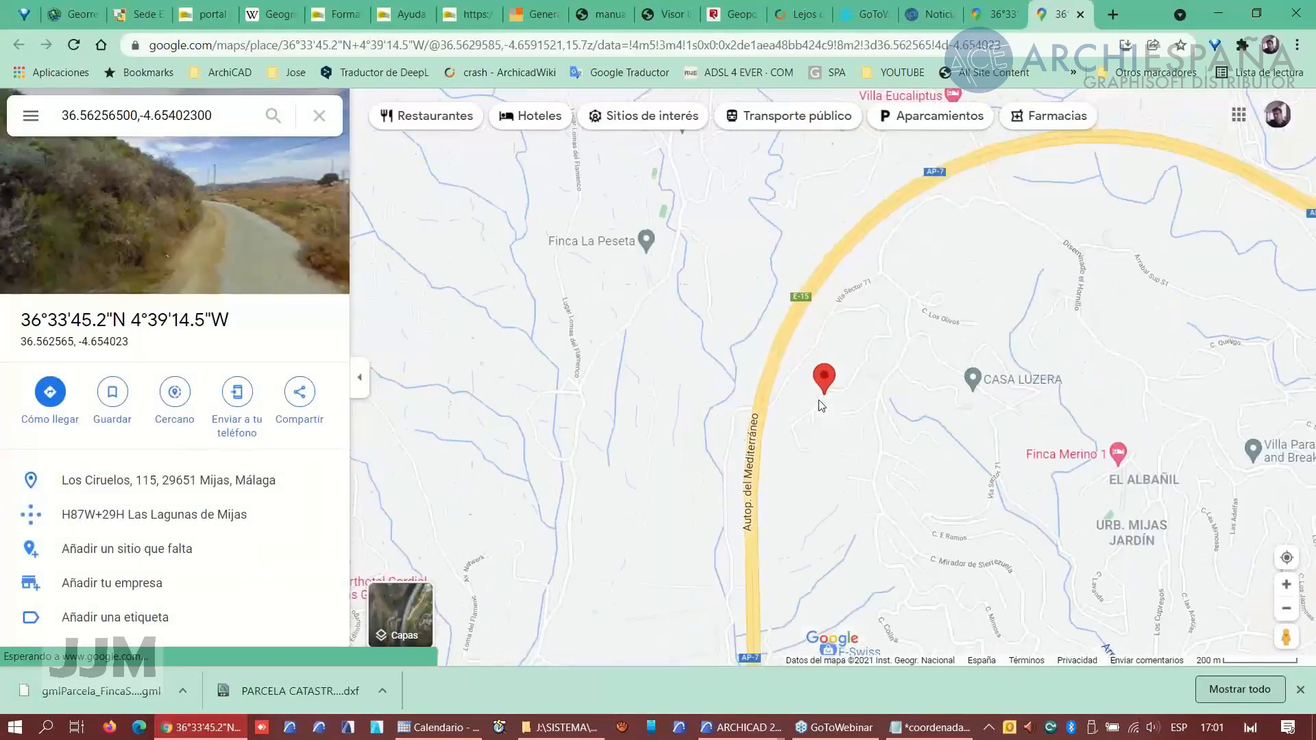
pyautogui.scroll(-5, 822, 405)
pyautogui.scroll(-2, 821, 406)
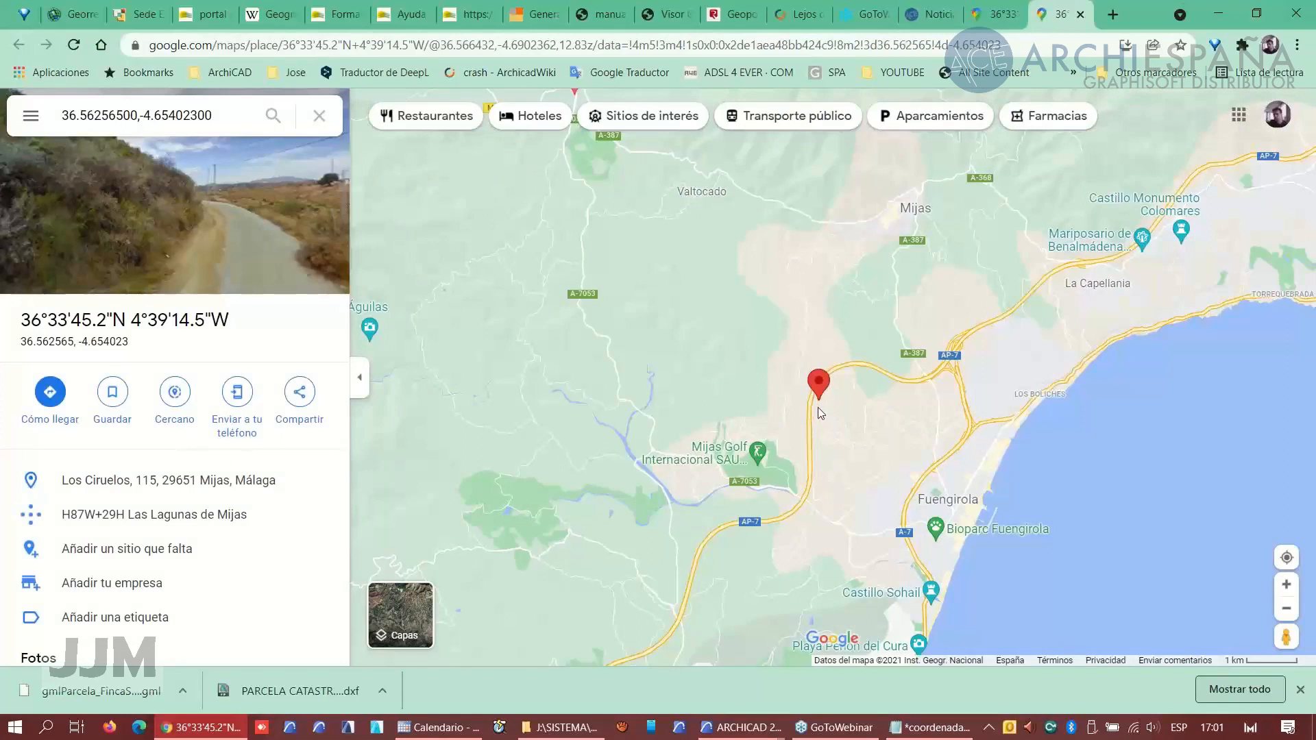
# - Read the ArcGIS help article on latitude, longitude and coordinate systems
pyautogui.click(66, 20)
pyautogui.scroll(-1, 626, 396)
pyautogui.scroll(10, 632, 380)
pyautogui.scroll(15, 634, 374)
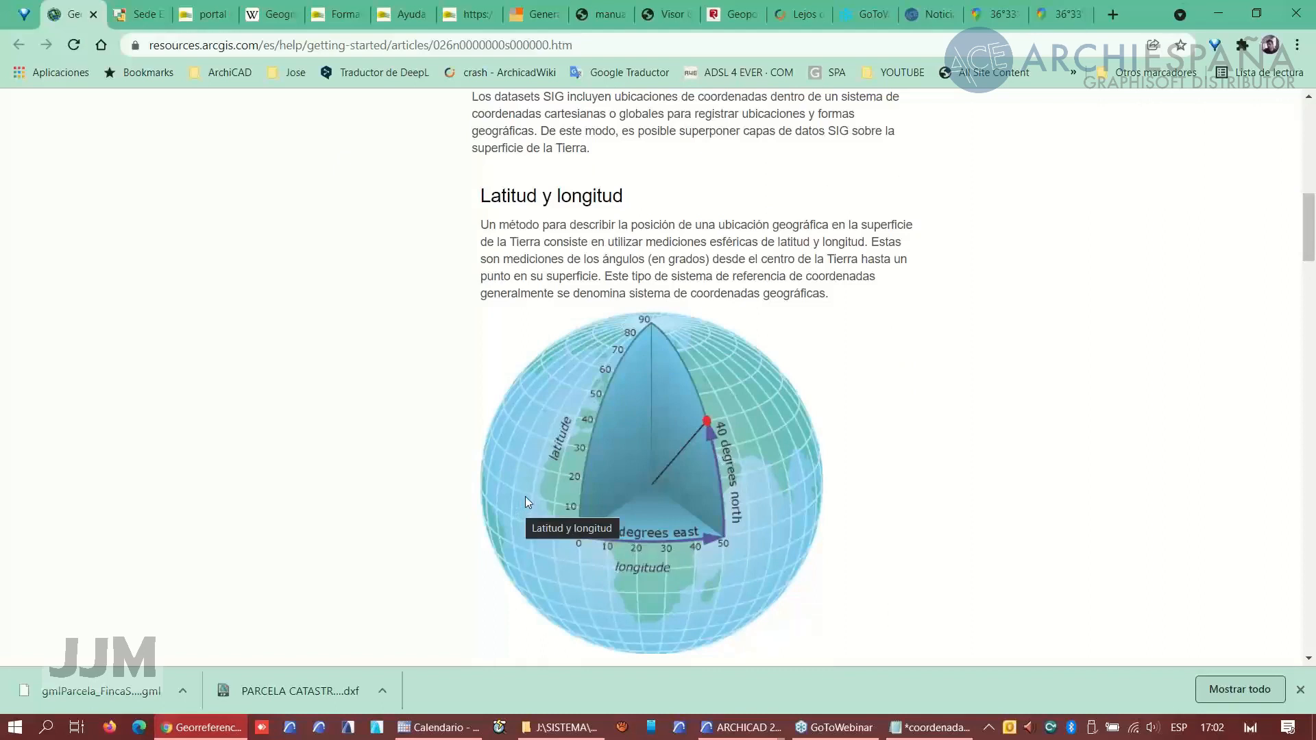
pyautogui.scroll(-15, 603, 466)
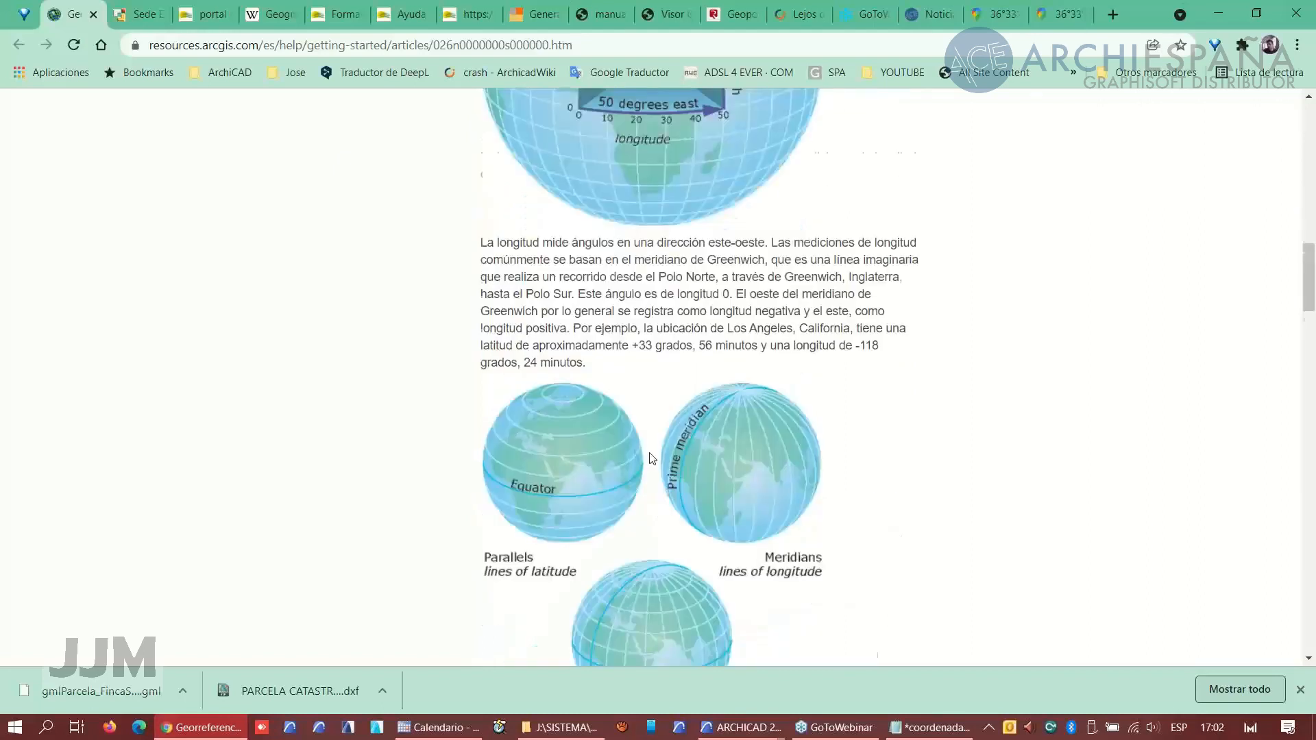
pyautogui.scroll(-1, 652, 458)
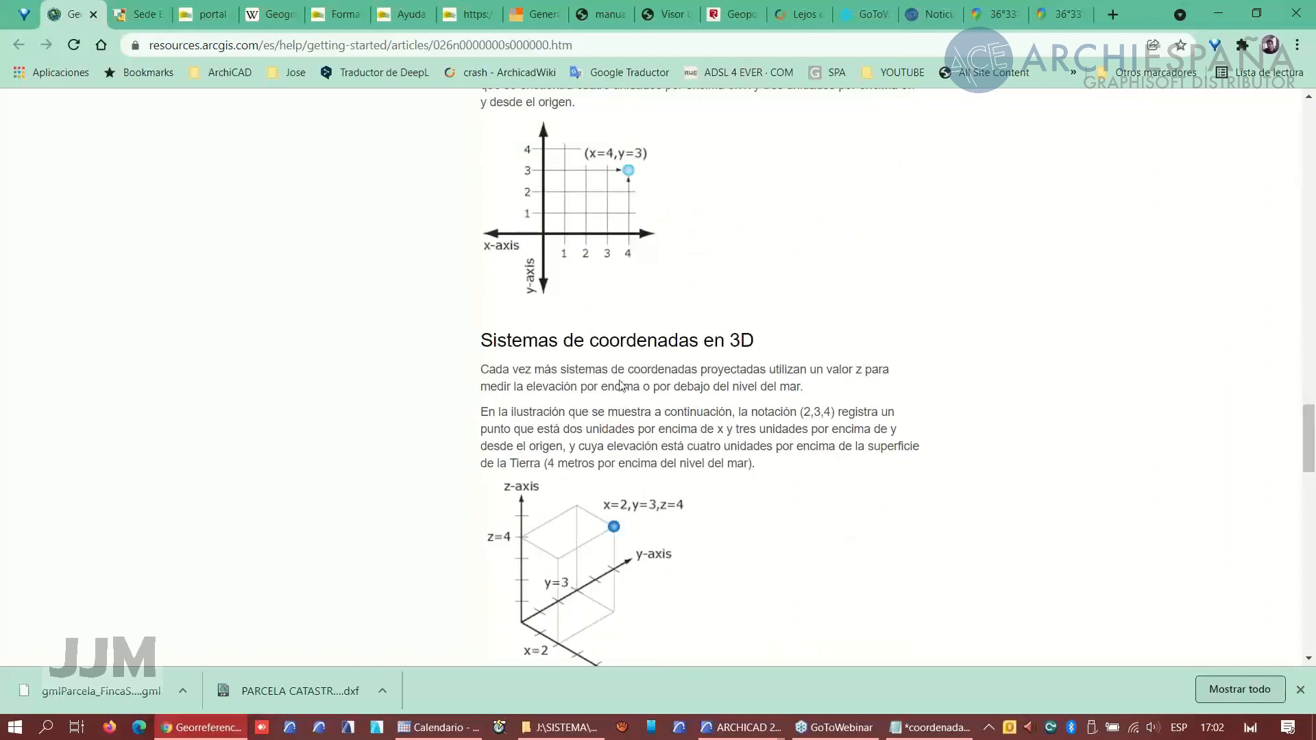
pyautogui.scroll(12, 620, 411)
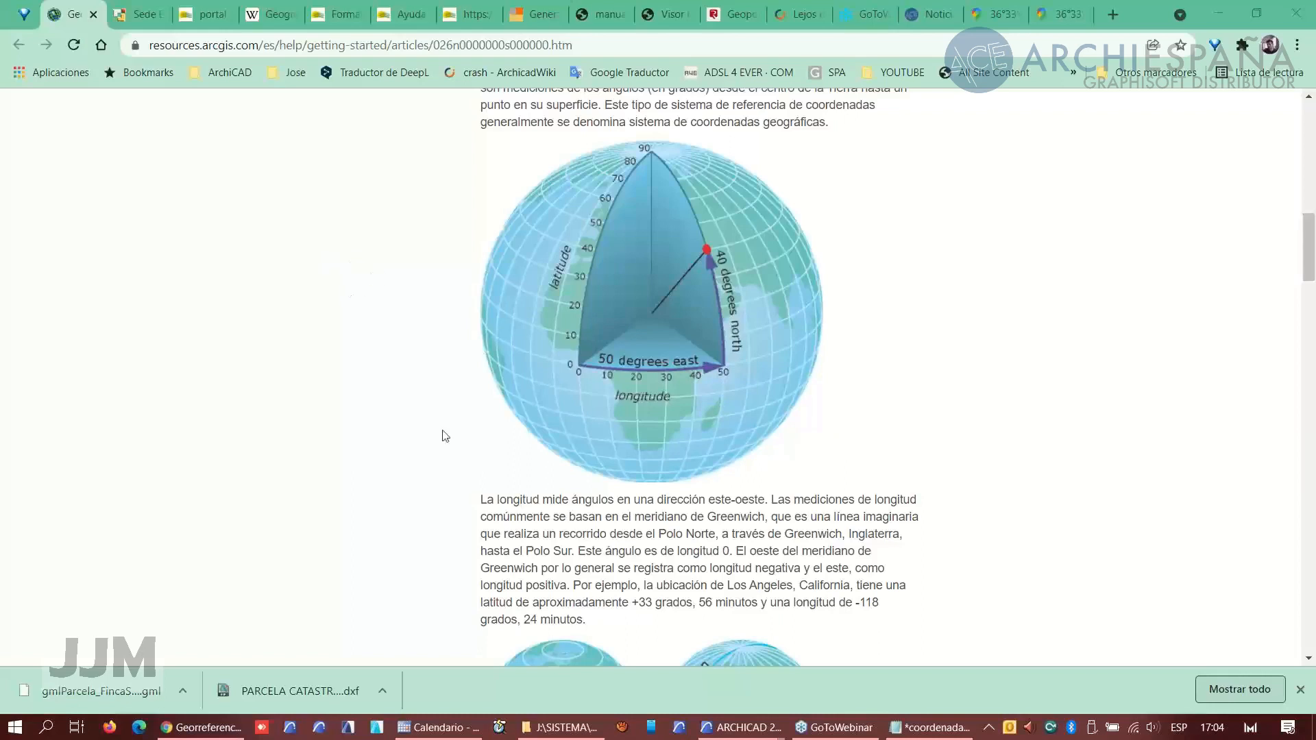
# - In coordenadas.txt, delete the Z=0.10 value from every coordinate line
pyautogui.click(930, 727)
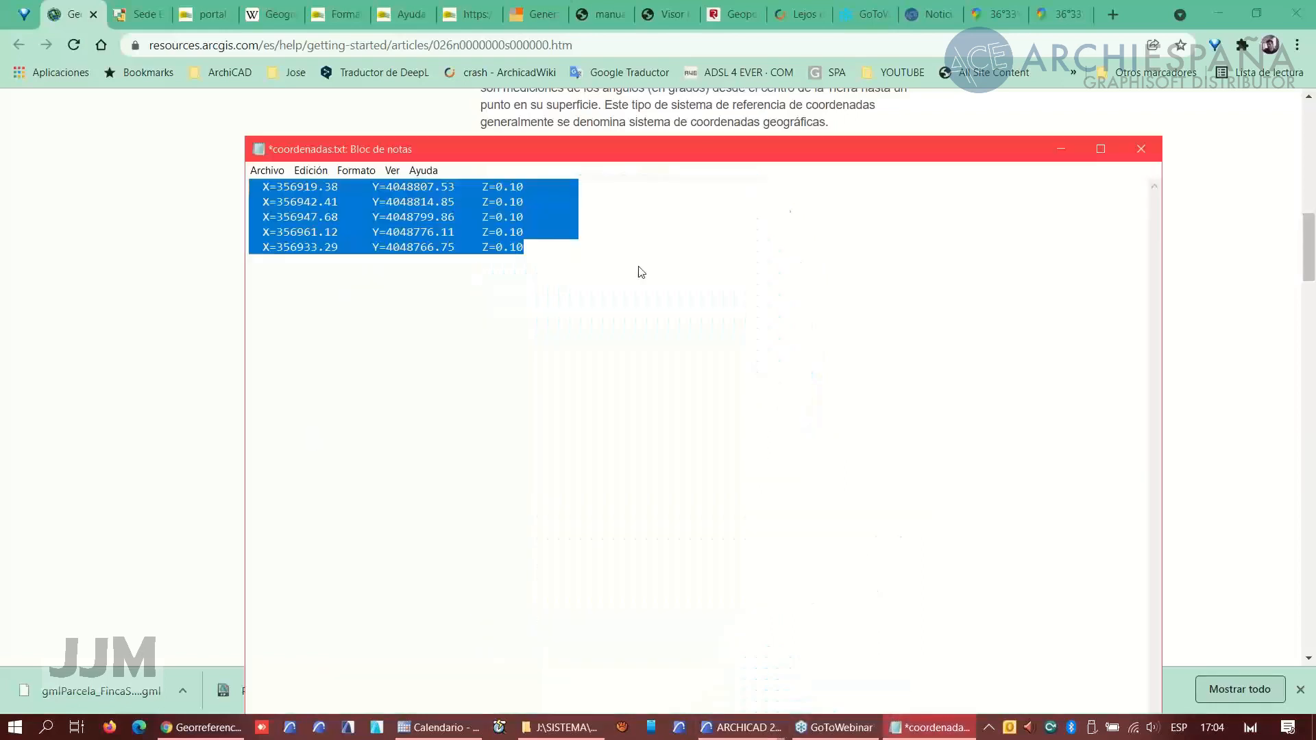
pyautogui.click(695, 58)
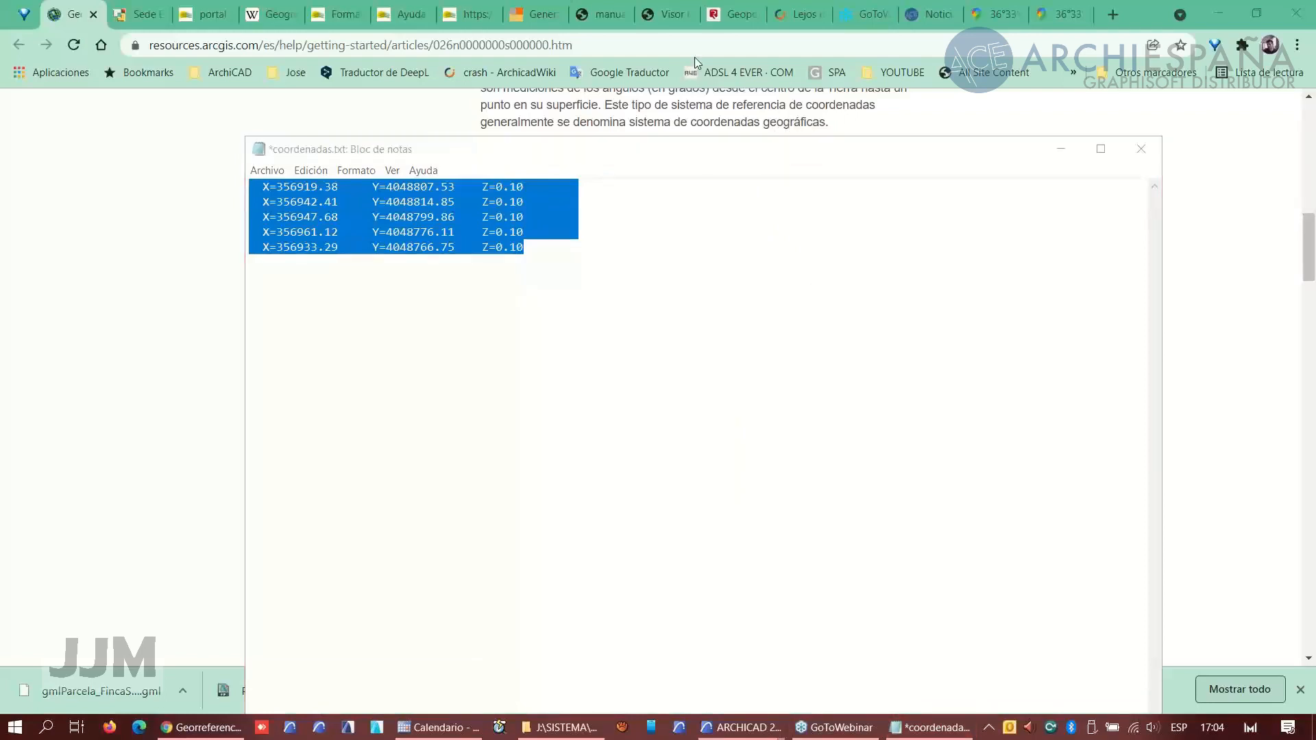
pyautogui.click(636, 465)
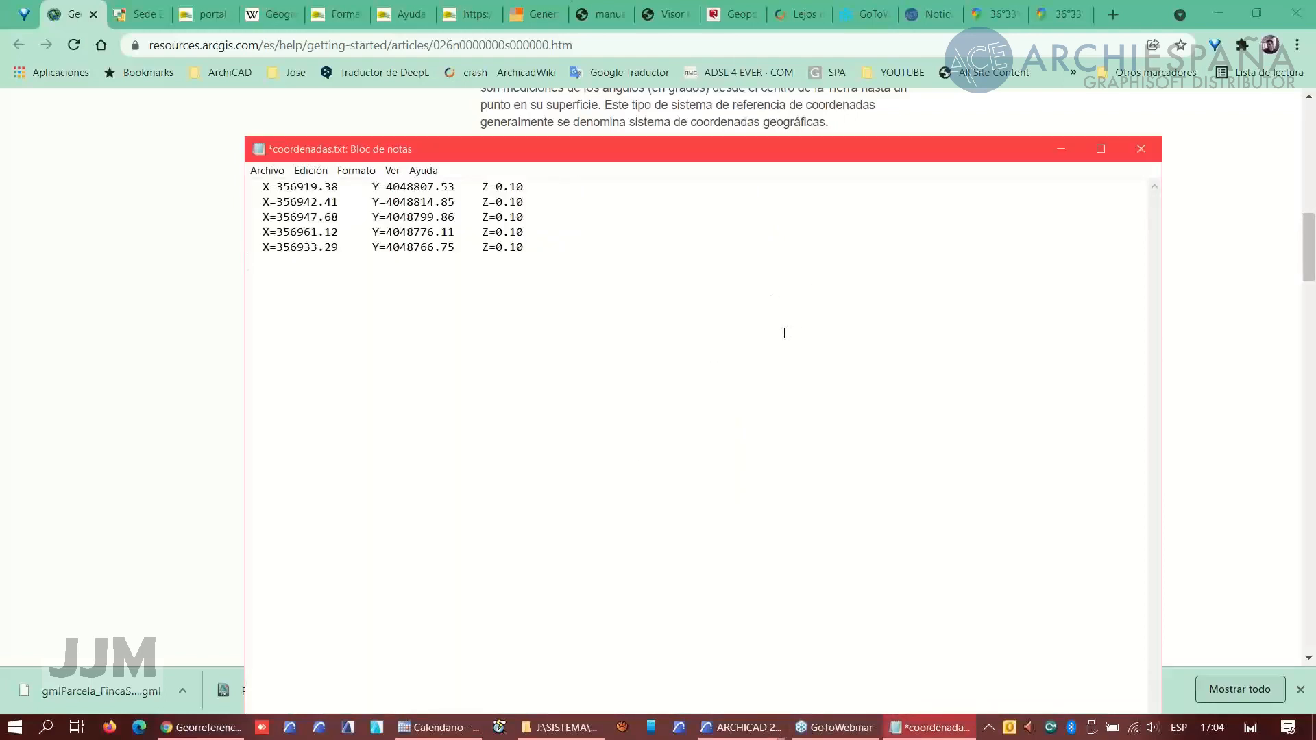
pyautogui.hotkey('alt', 'Tab')
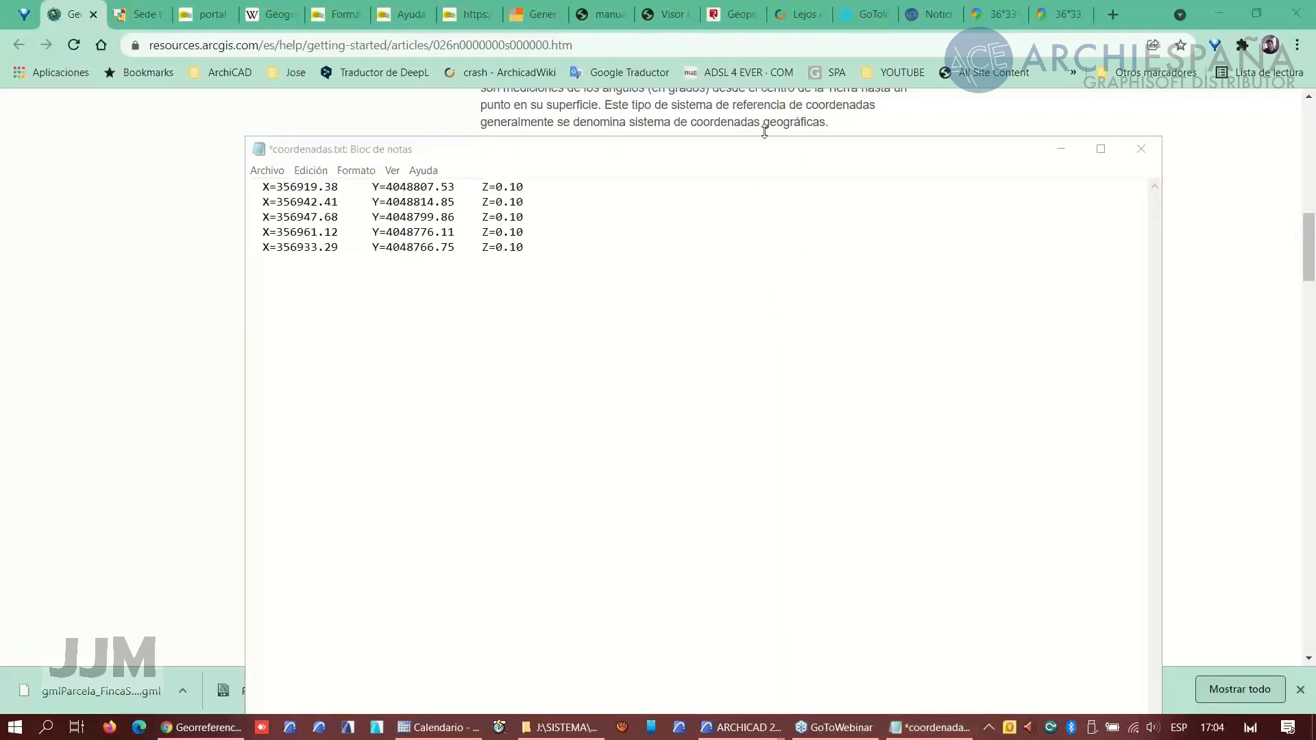
pyautogui.click(855, 291)
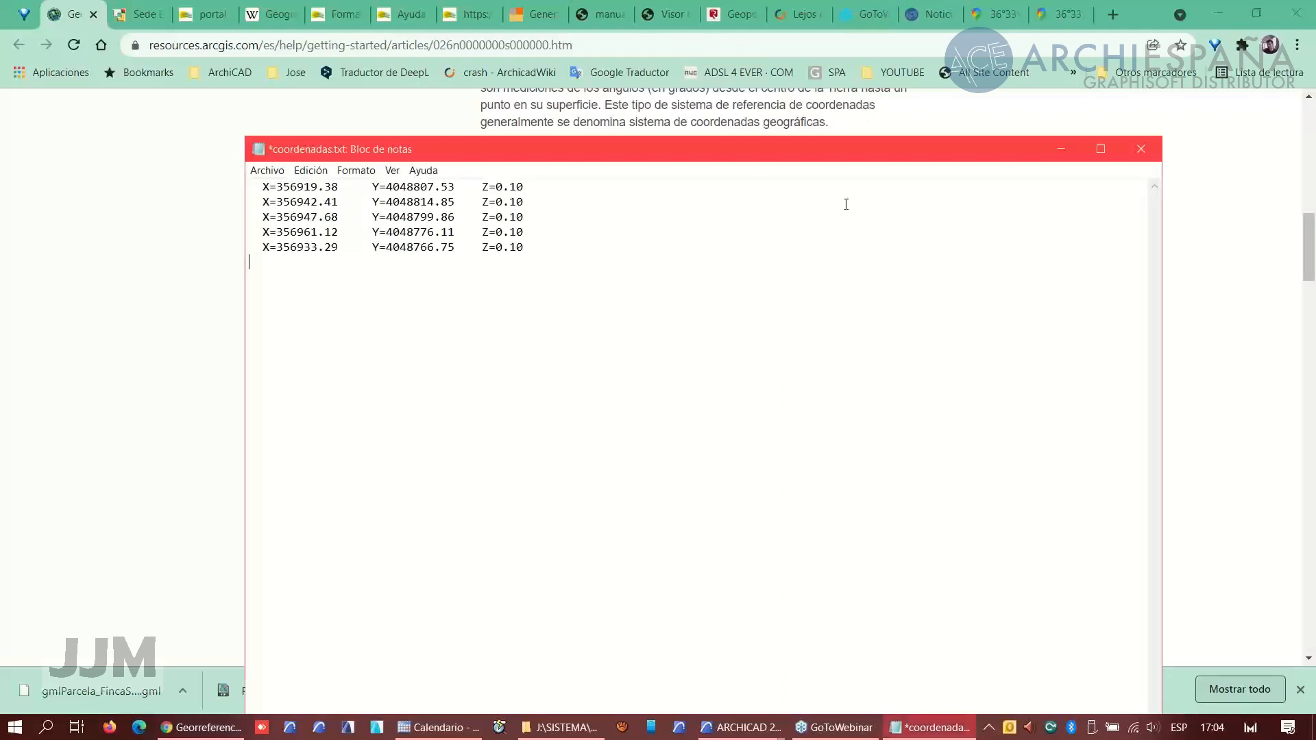
pyautogui.moveTo(836, 342); pyautogui.dragTo(835, 335)
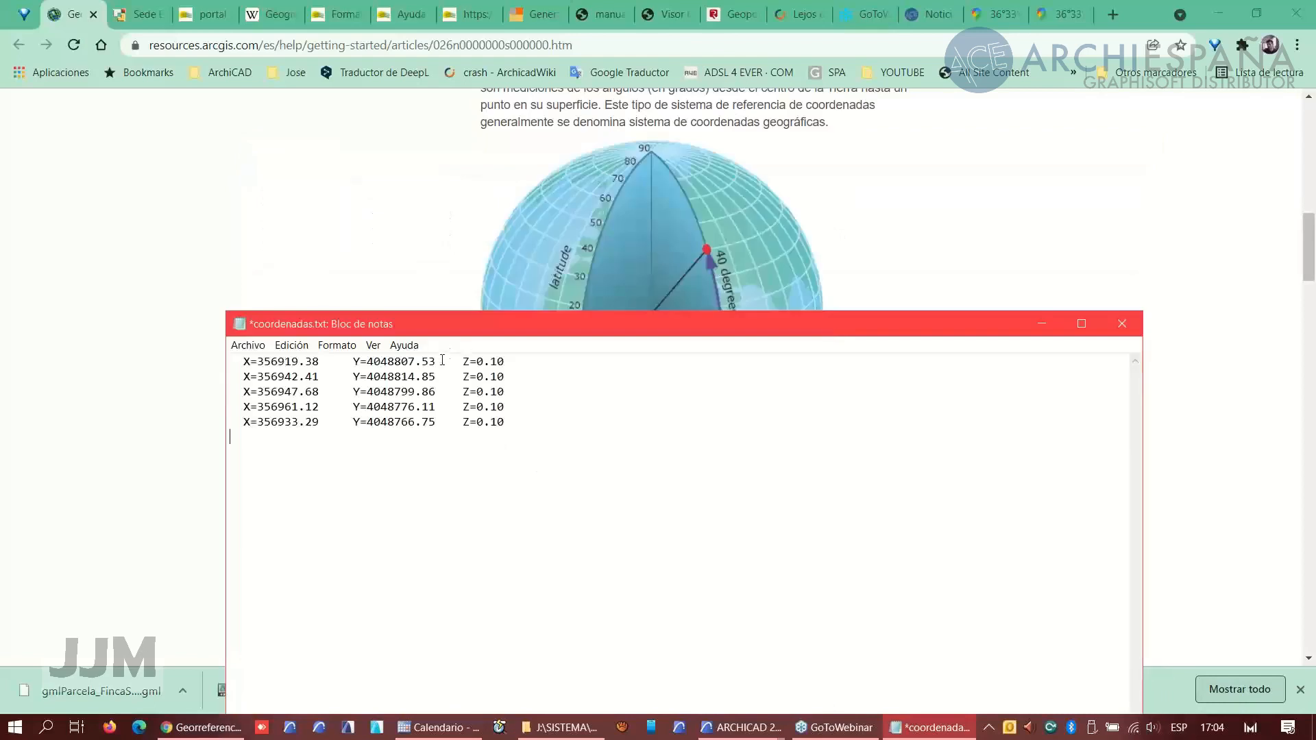
pyautogui.moveTo(437, 361); pyautogui.dragTo(557, 362)
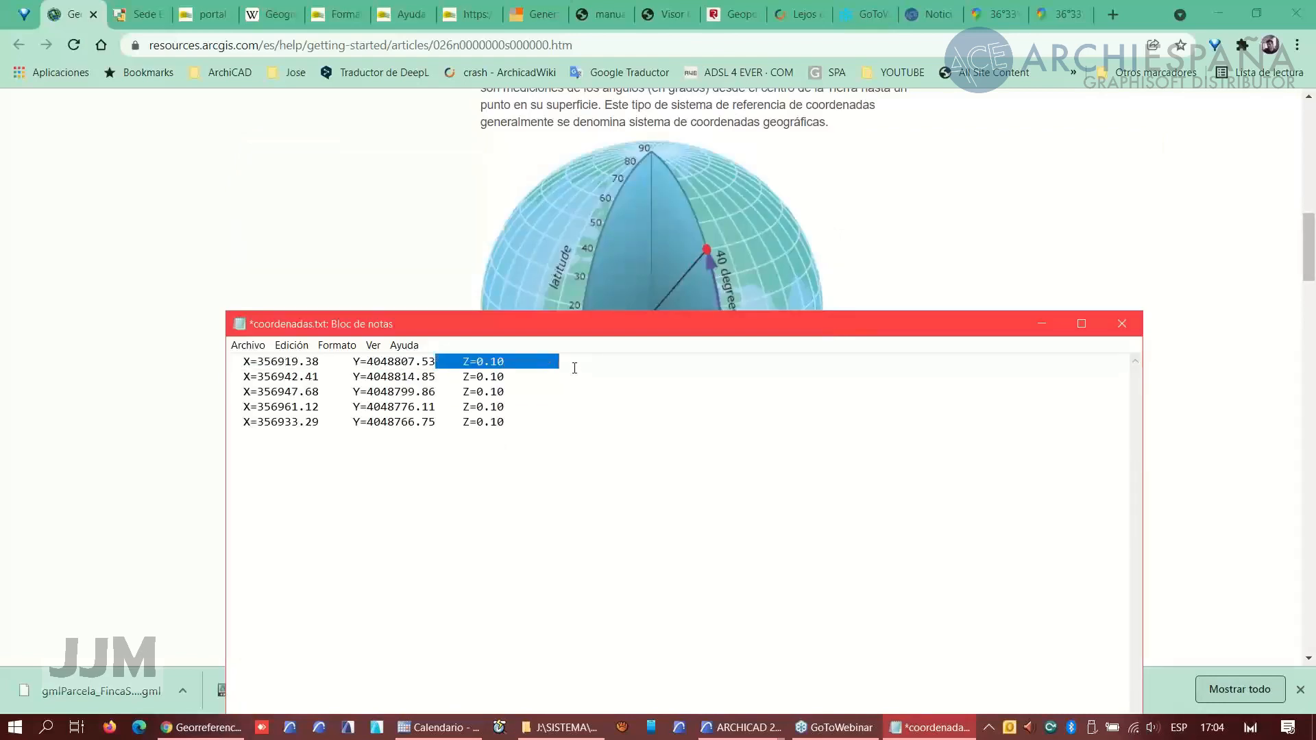
pyautogui.press('Delete')
pyautogui.moveTo(433, 376); pyautogui.dragTo(543, 382)
pyautogui.press('Delete')
pyautogui.moveTo(438, 392); pyautogui.dragTo(521, 396)
pyautogui.press('Delete')
pyautogui.moveTo(439, 407); pyautogui.dragTo(511, 422)
pyautogui.press('Delete')
pyautogui.press('Delete')
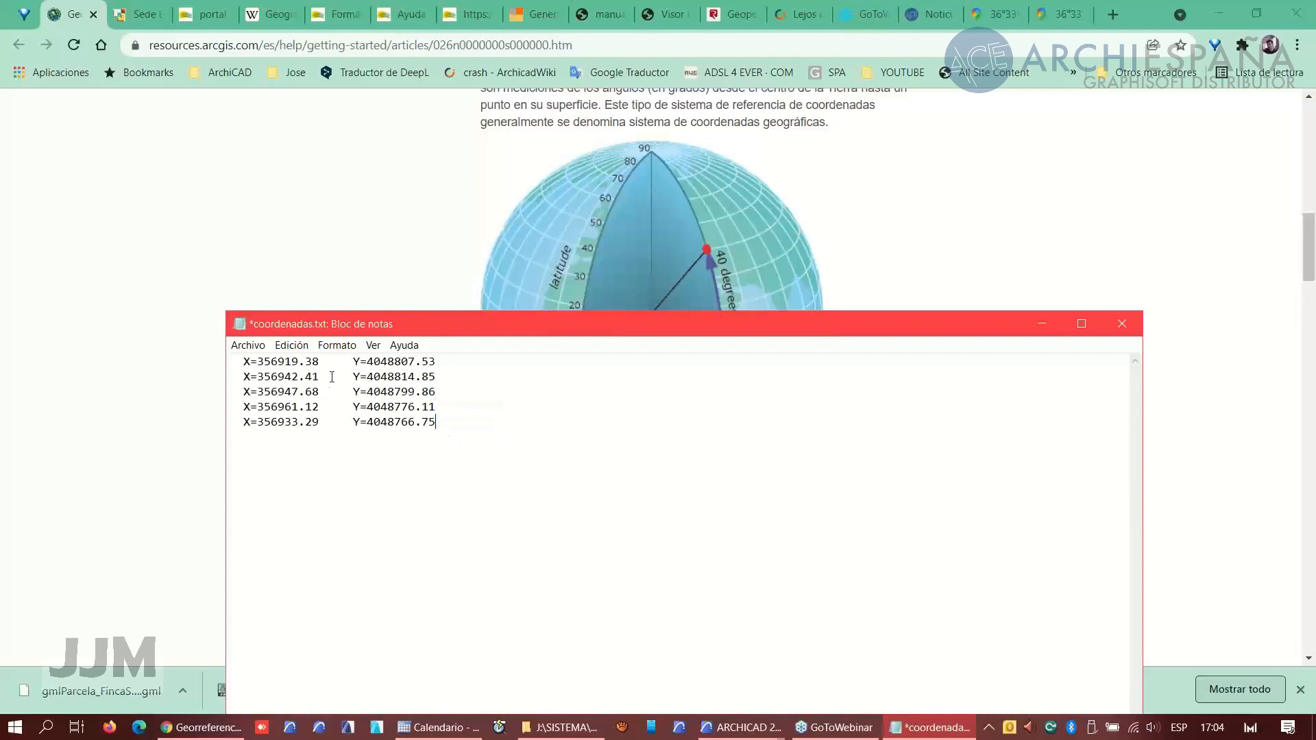
# - Replace all occurrences of X= with nothing in the coordinate file
pyautogui.click(294, 346)
pyautogui.click(334, 521)
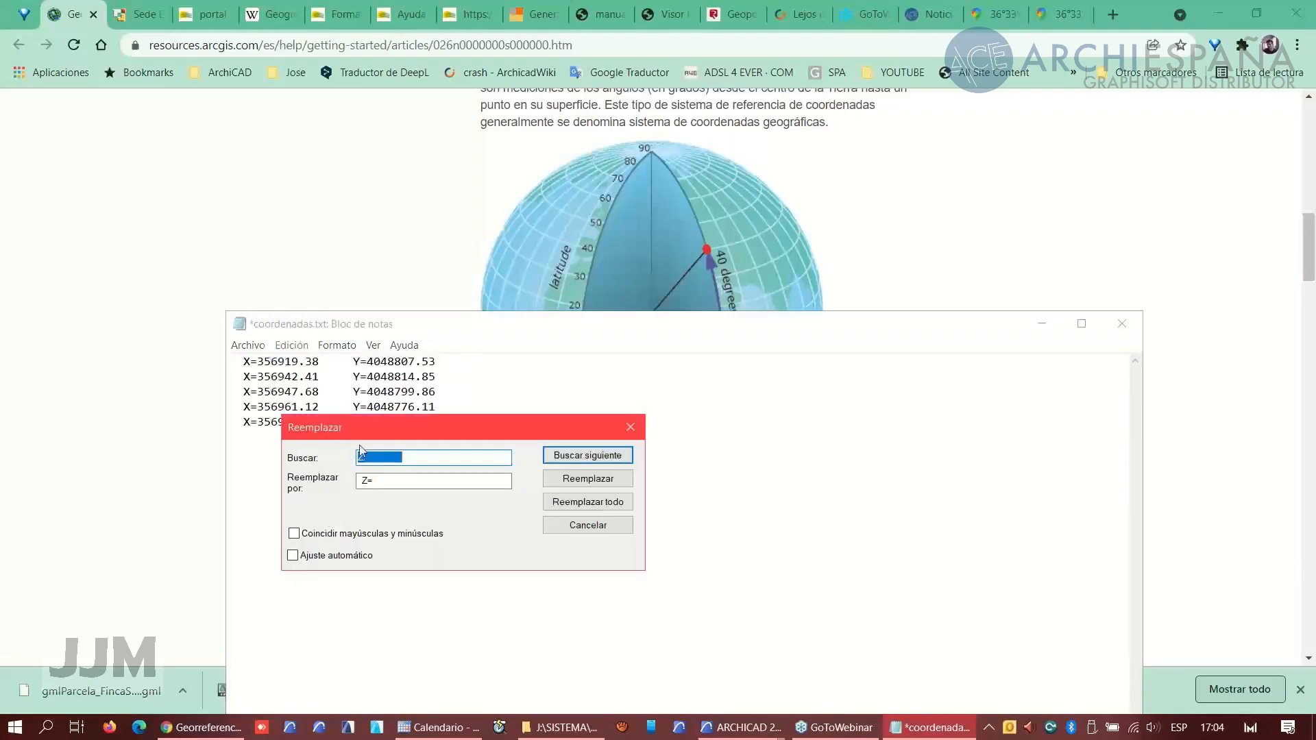
pyautogui.moveTo(260, 364); pyautogui.dragTo(215, 363)
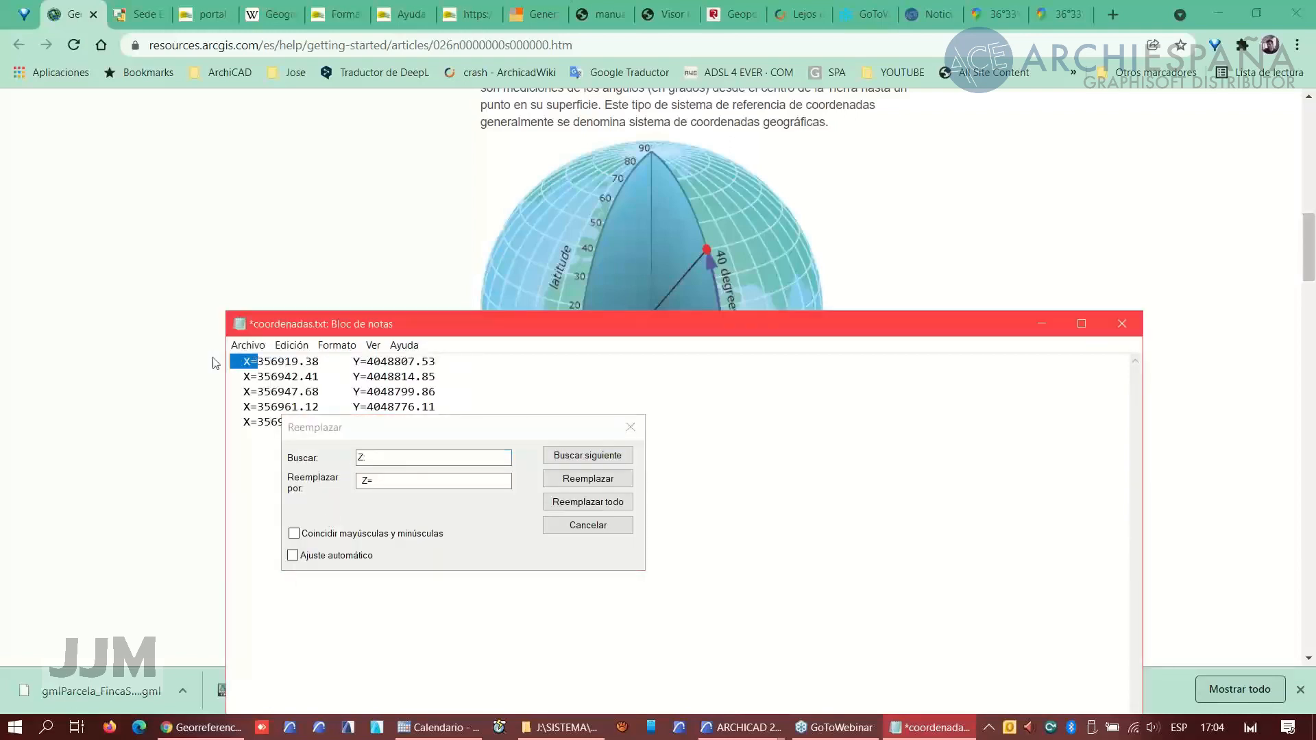
pyautogui.click(383, 470)
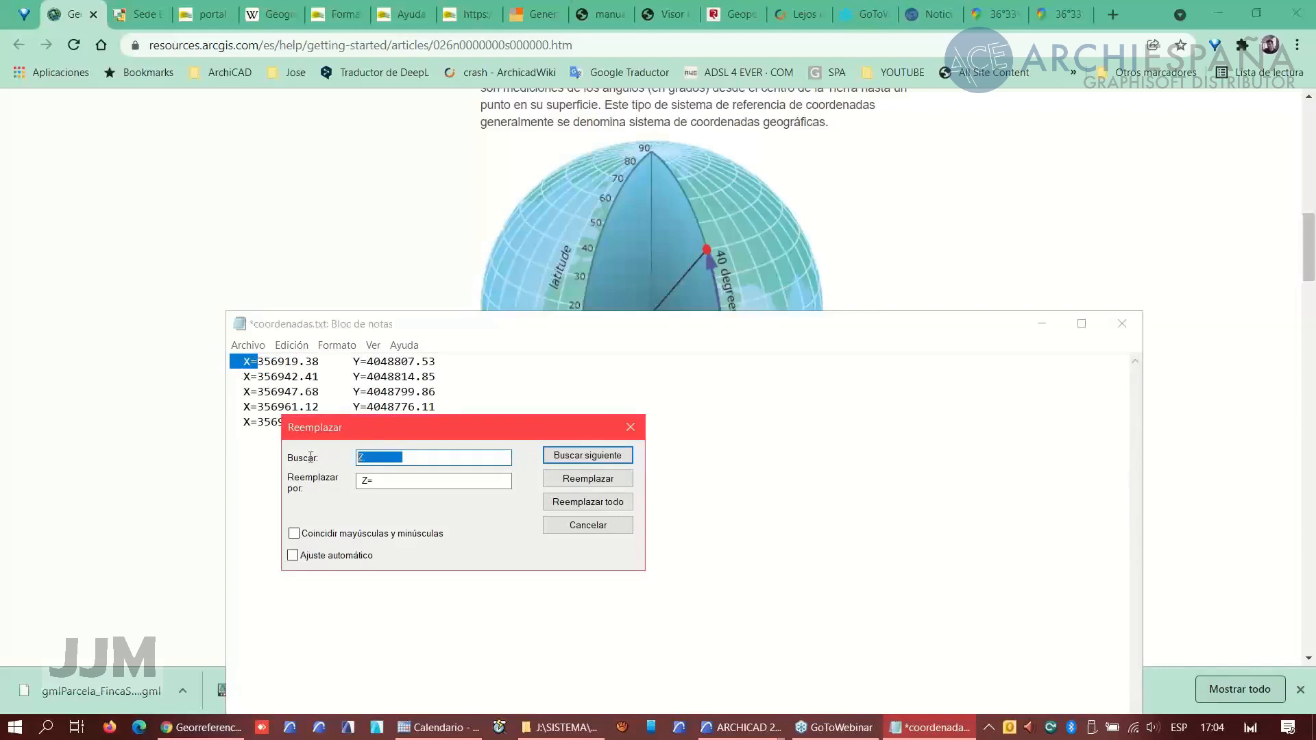
pyautogui.write('X=')
pyautogui.press('Tab')
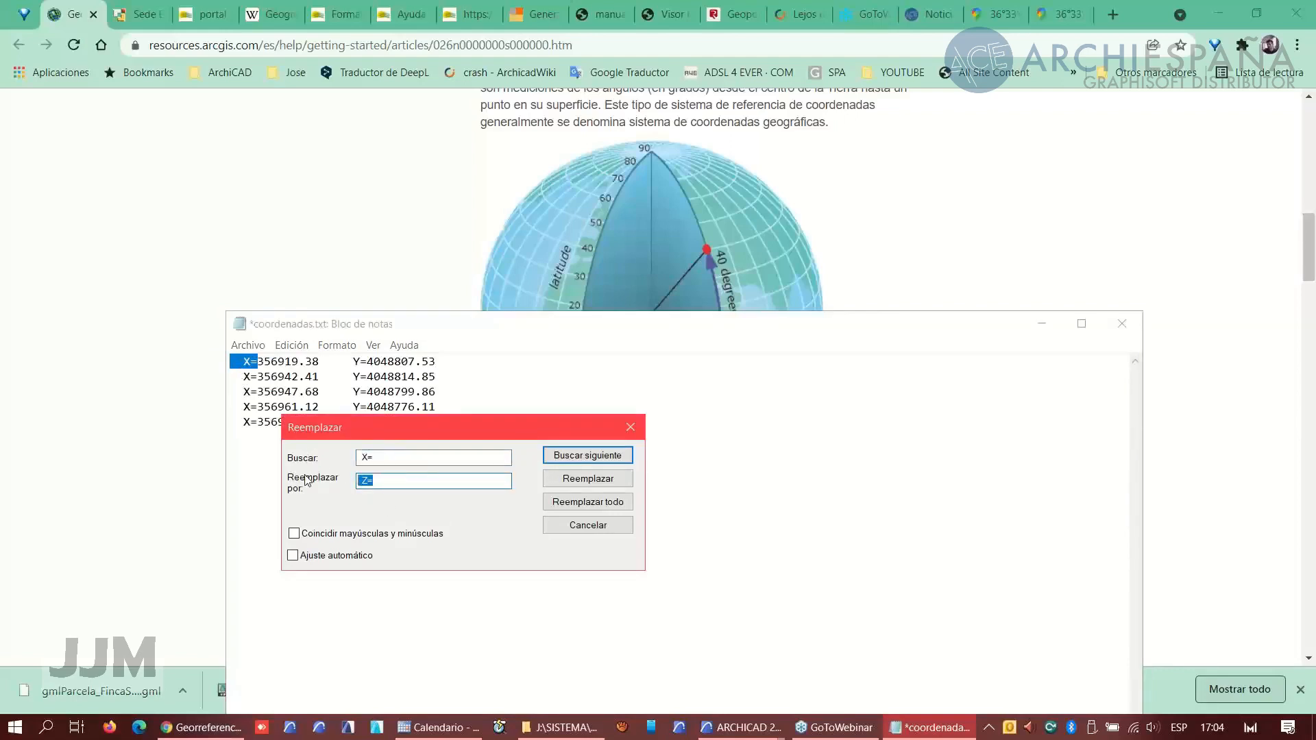
pyautogui.press('BackSpace')
pyautogui.click(617, 503)
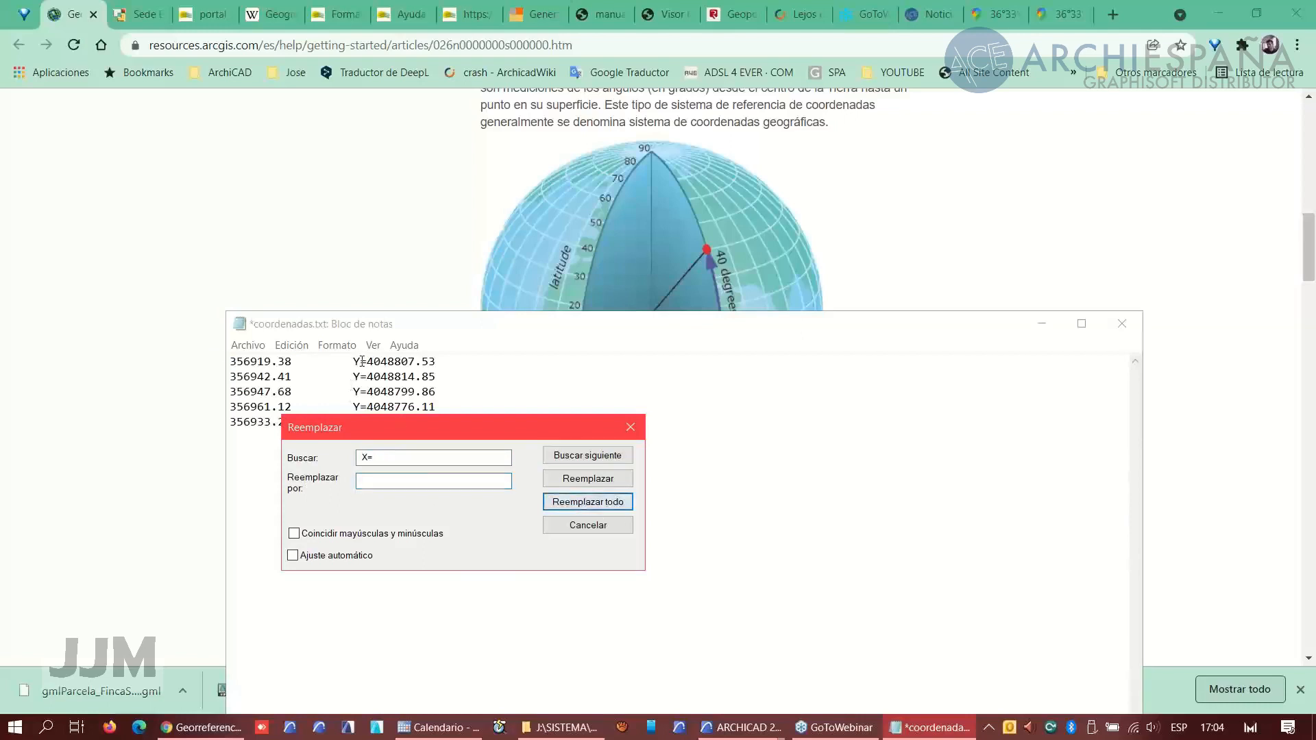
# - Replace all occurrences of Y= with nothing and close the Replace dialog
pyautogui.moveTo(364, 361); pyautogui.dragTo(348, 361)
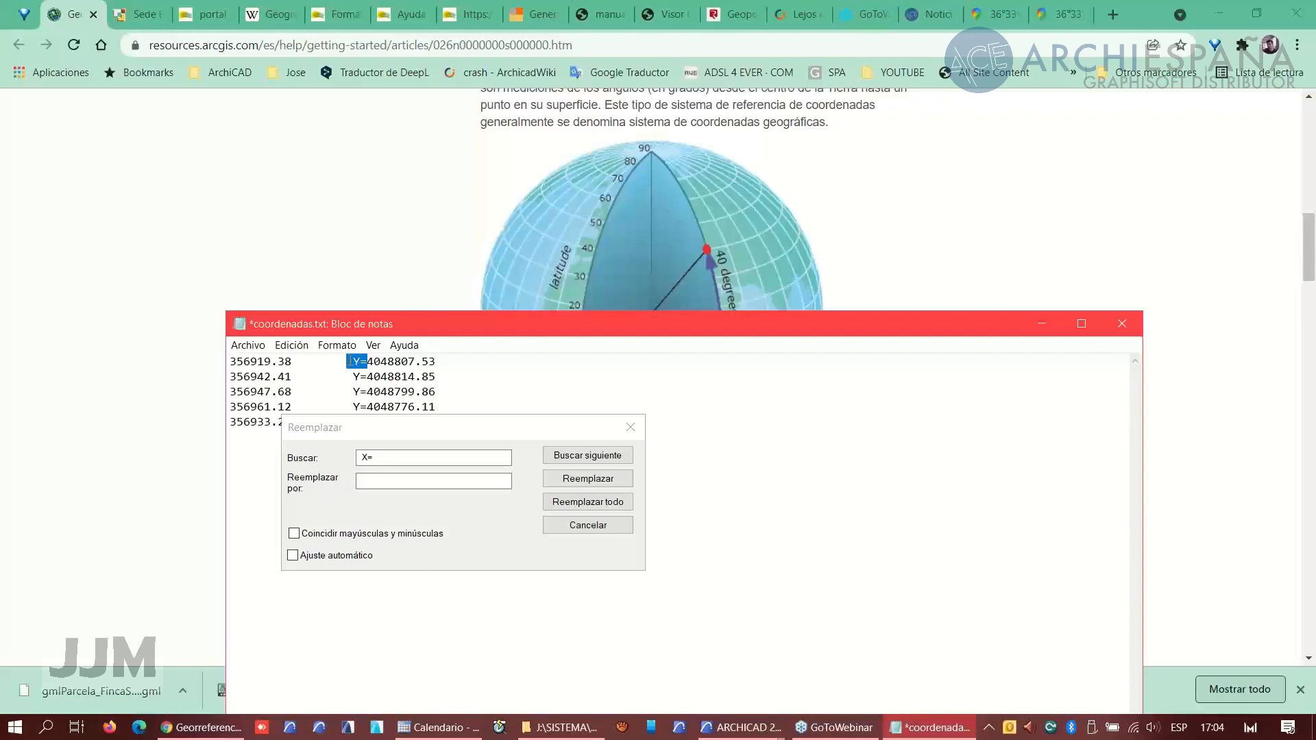
pyautogui.click(397, 454)
pyautogui.write('Y=')
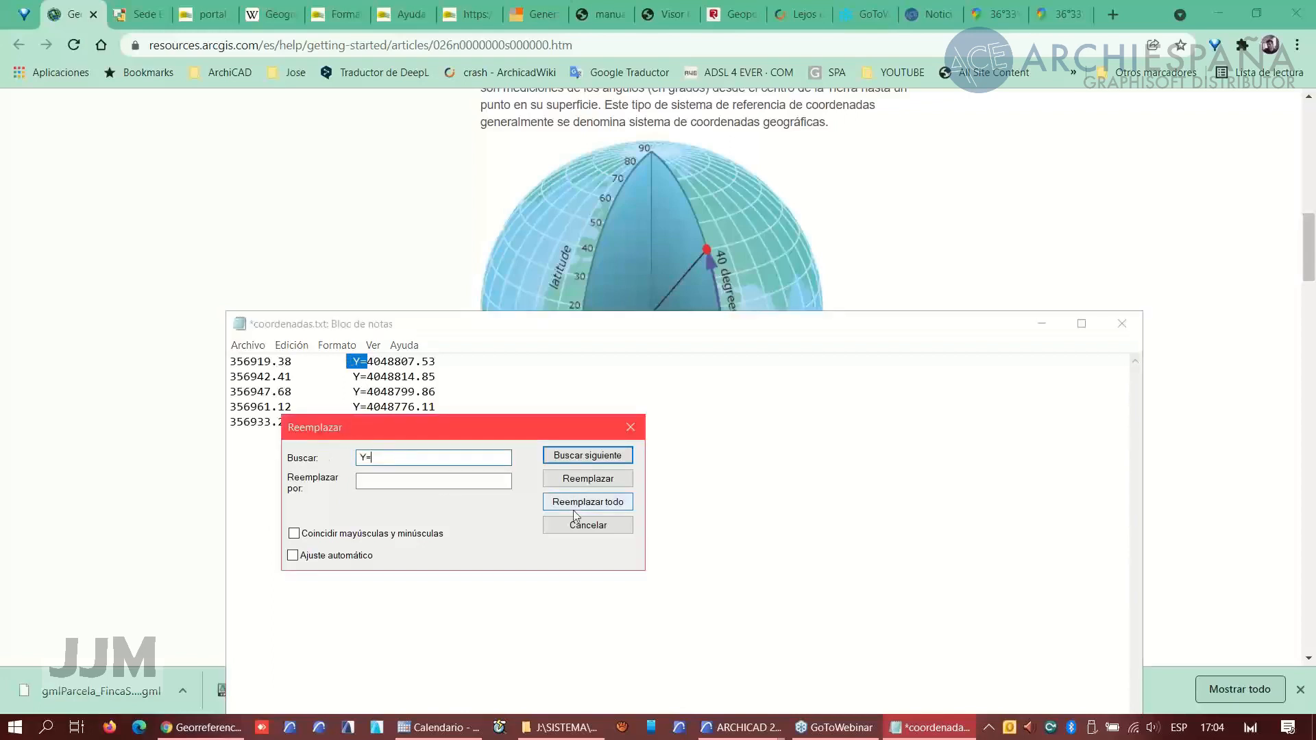
pyautogui.click(584, 504)
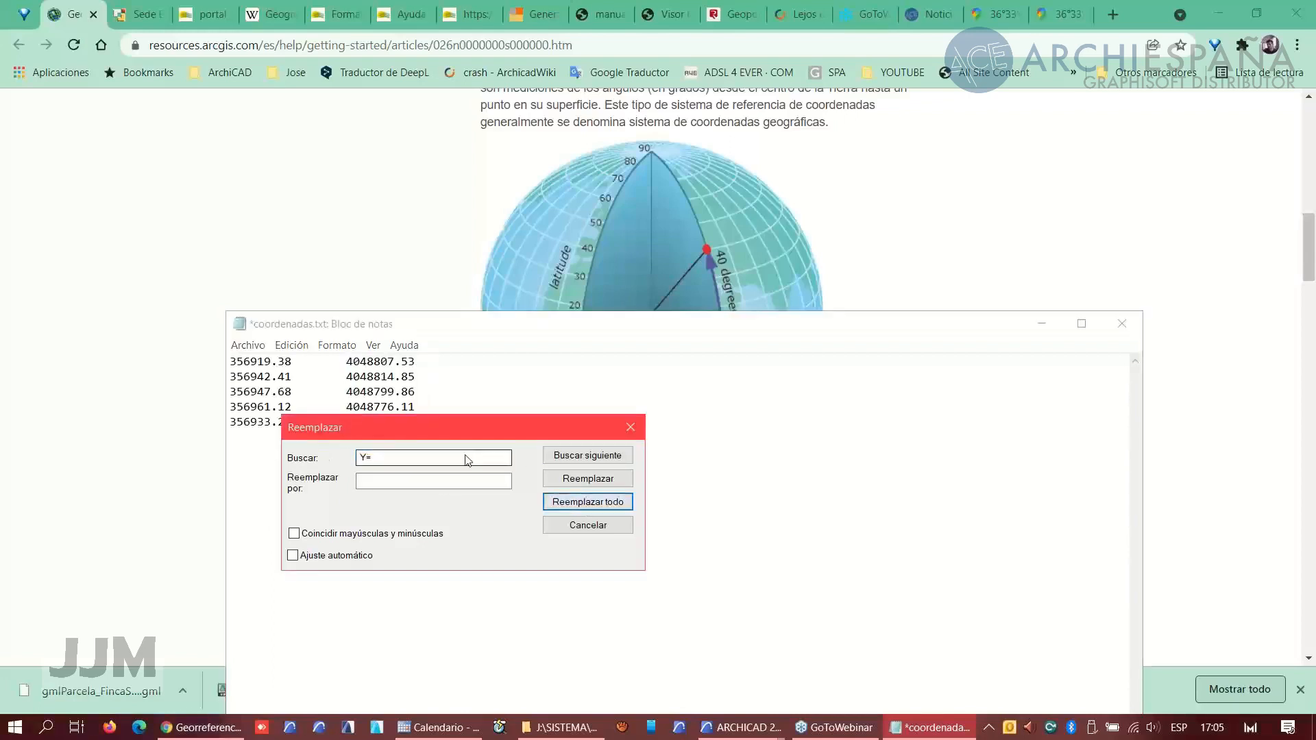
pyautogui.click(630, 427)
# - Delete leftover spacing after the coordinate pairs in the file
pyautogui.moveTo(460, 446); pyautogui.dragTo(237, 361)
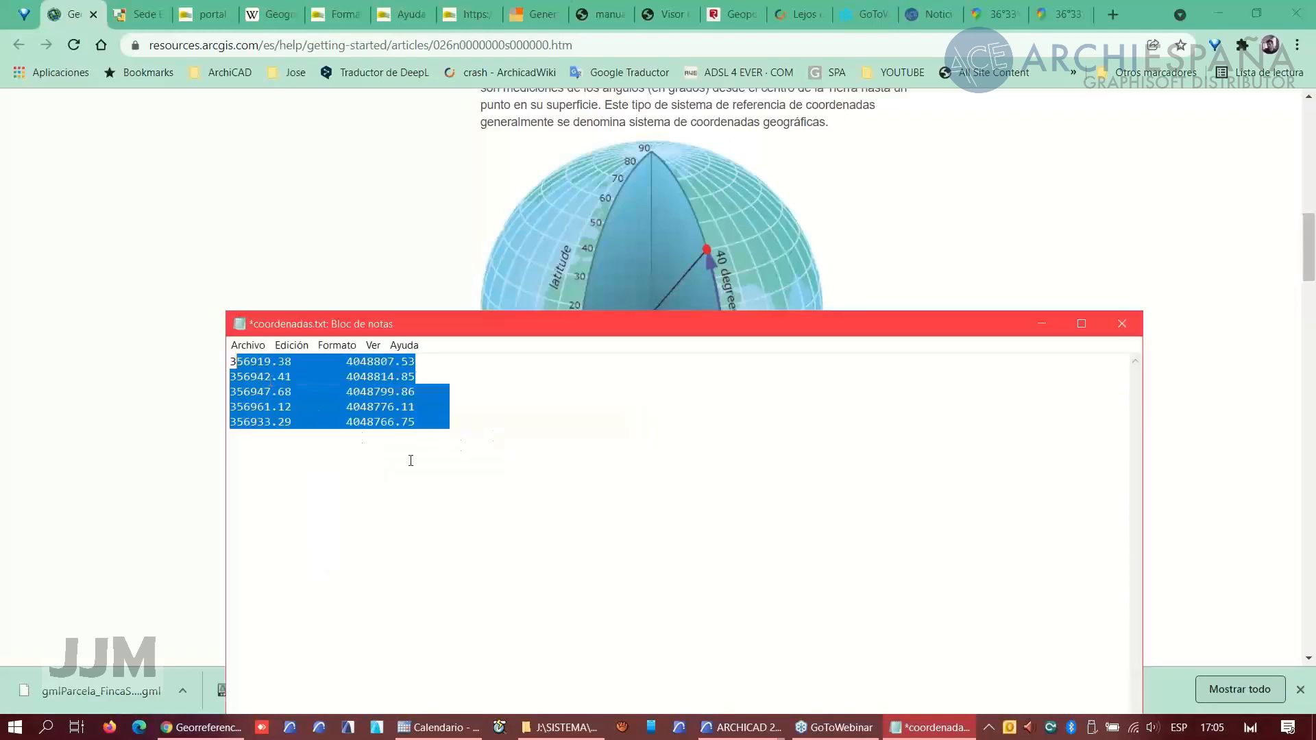
pyautogui.click(462, 423)
pyautogui.moveTo(415, 391); pyautogui.dragTo(243, 391)
pyautogui.press('Delete')
pyautogui.press('Delete')
pyautogui.press('Delete')
pyautogui.click(422, 450)
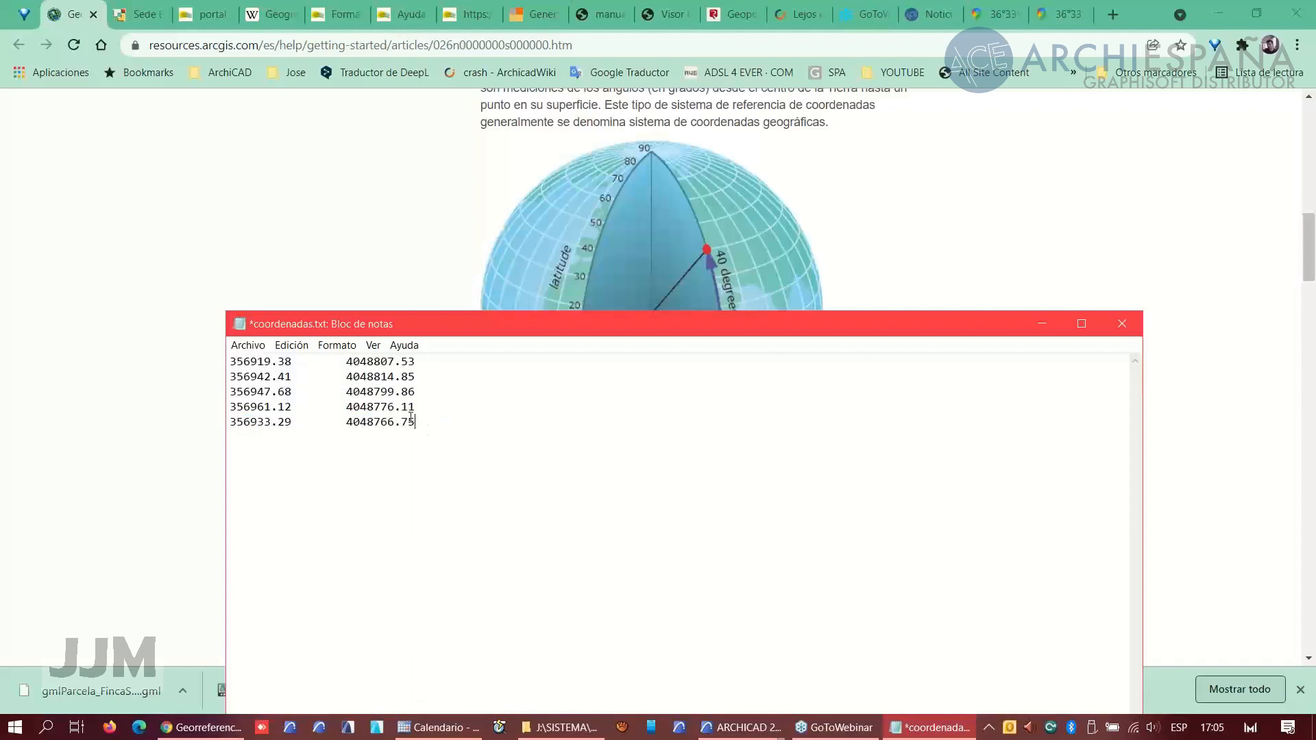
# - Select all five X Y coordinate pairs and switch to the Geoportal Registradores tab
pyautogui.moveTo(414, 422); pyautogui.dragTo(225, 365)
pyautogui.hotkey('ctrl', 'c')
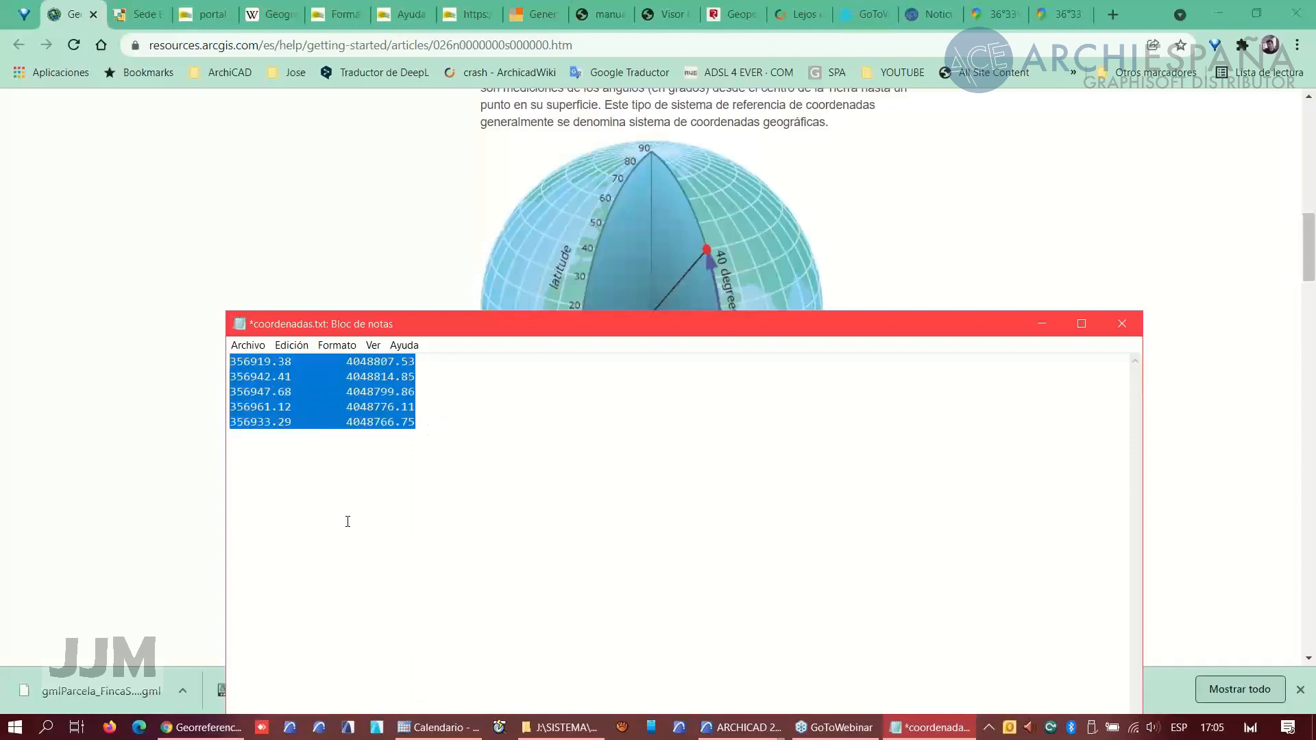
pyautogui.click(194, 727)
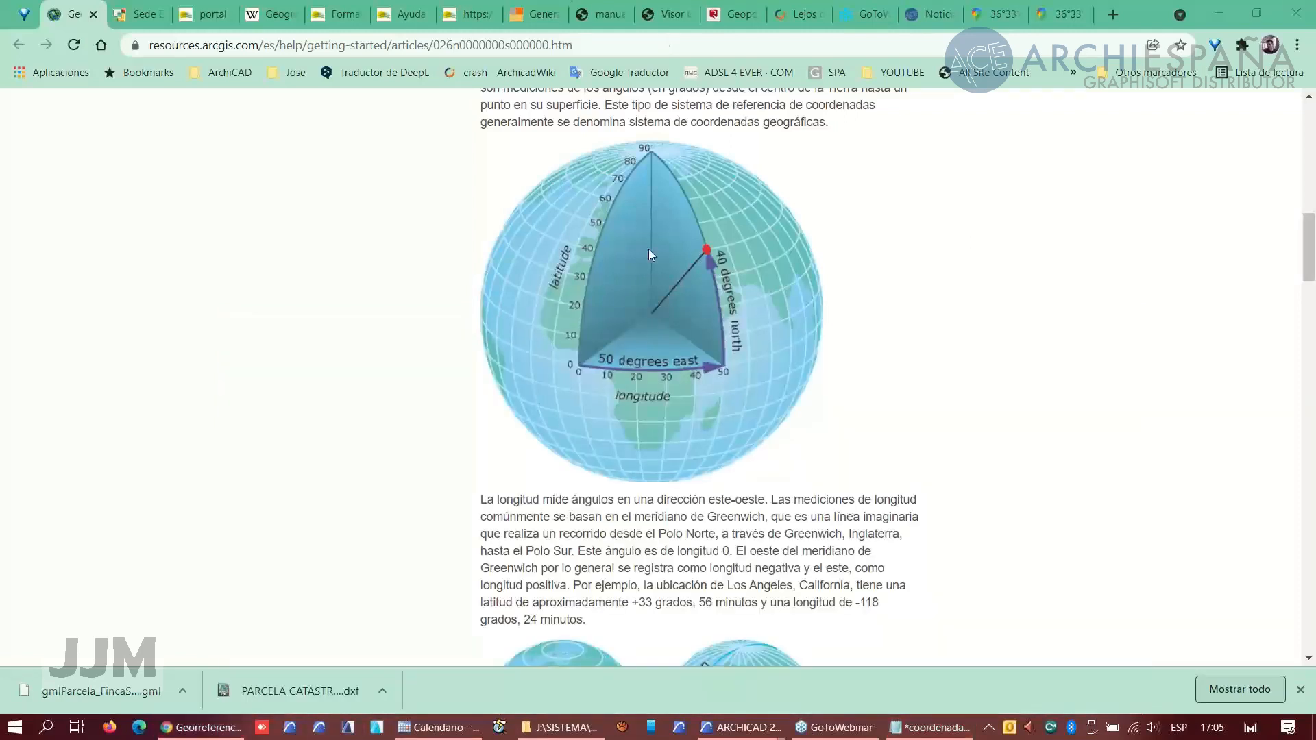
pyautogui.click(741, 22)
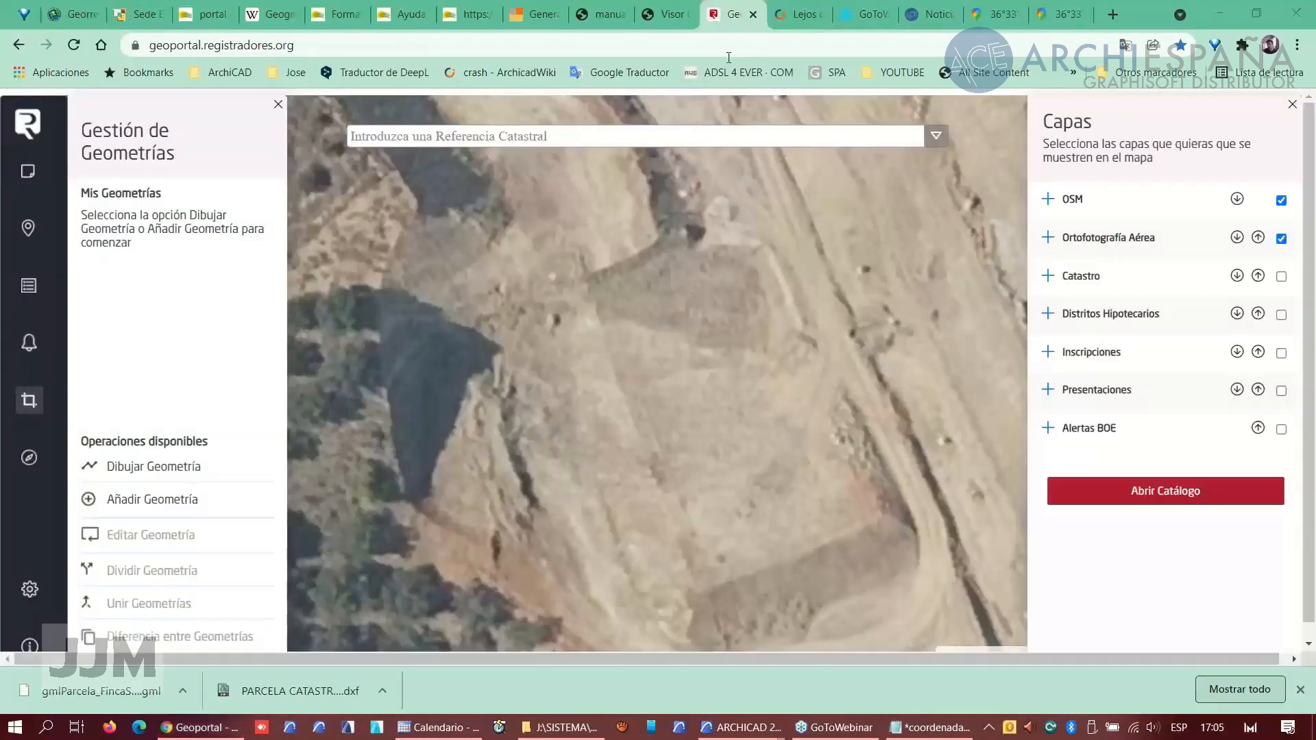
# - Open the Registradores de Madrid coordinate viewer and add the pasted coordinate pairs as a UTM 30 EPSG:25830 parcel
pyautogui.click(685, 22)
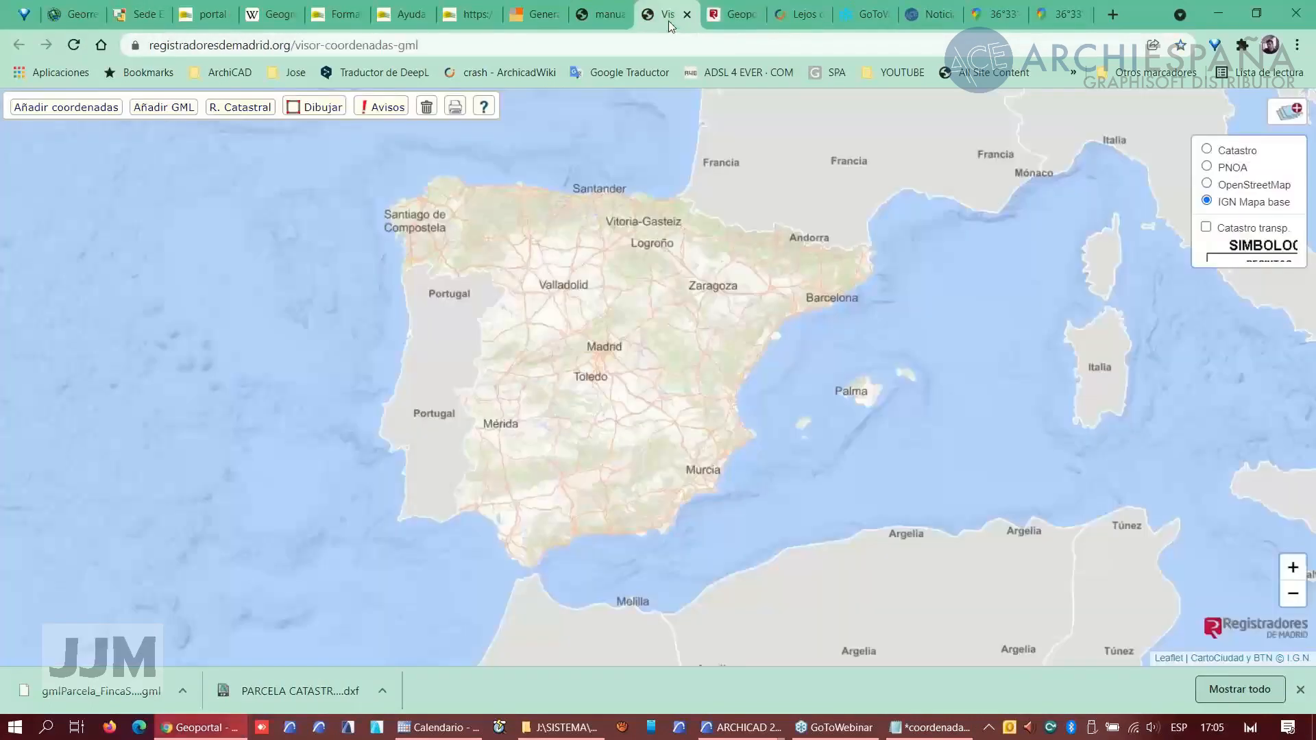
pyautogui.click(72, 110)
pyautogui.click(91, 181)
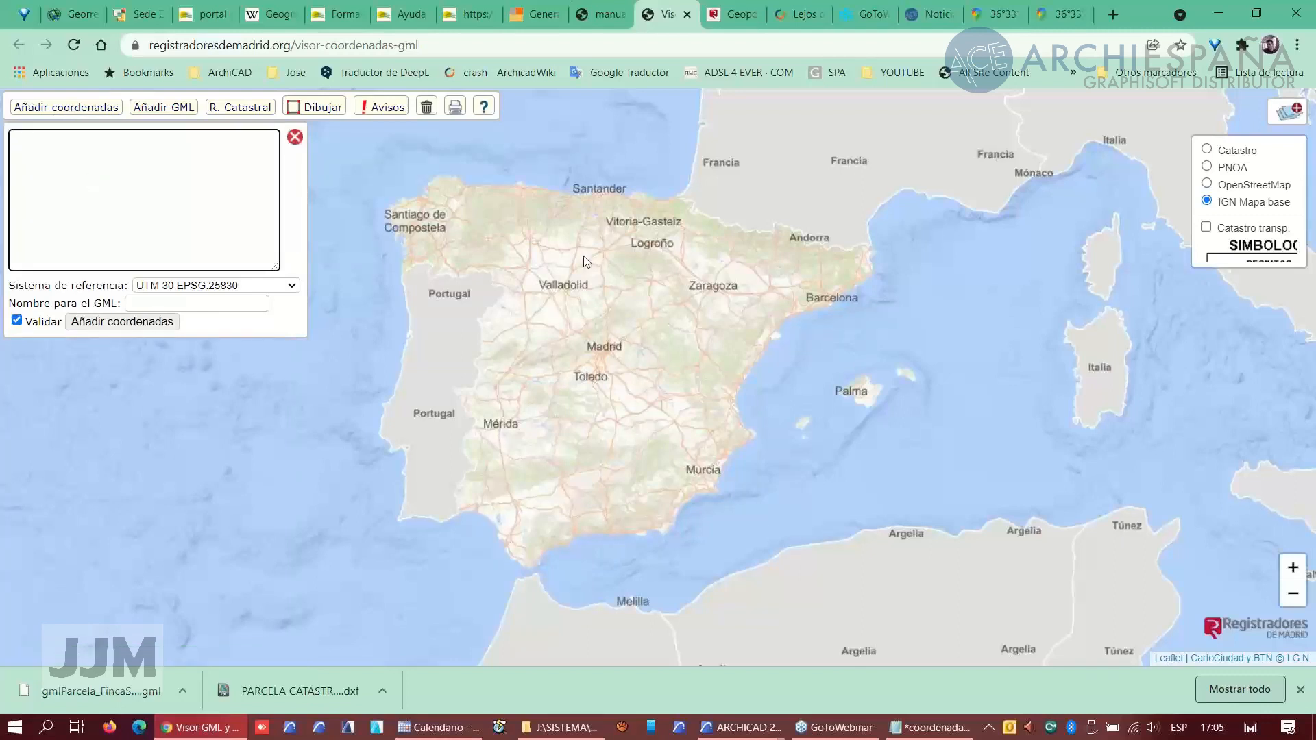
pyautogui.hotkey('alt', 'Tab')
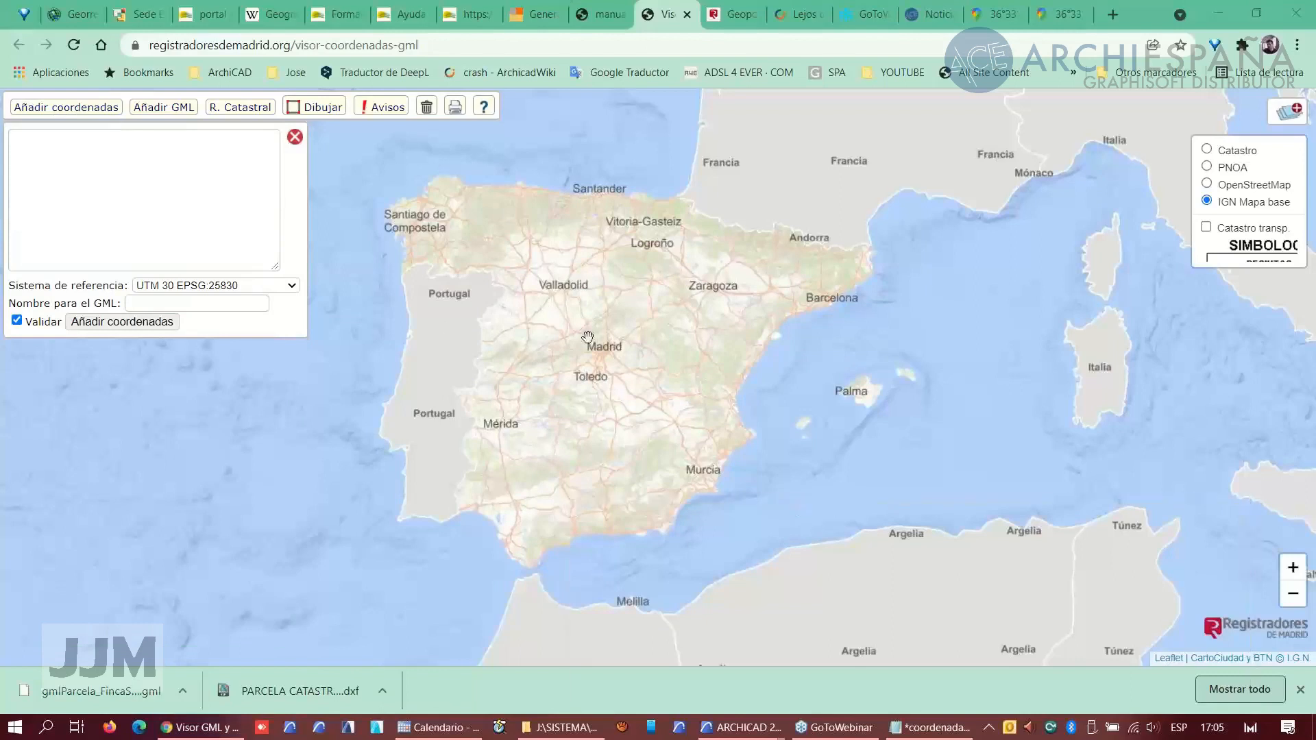
pyautogui.click(149, 190)
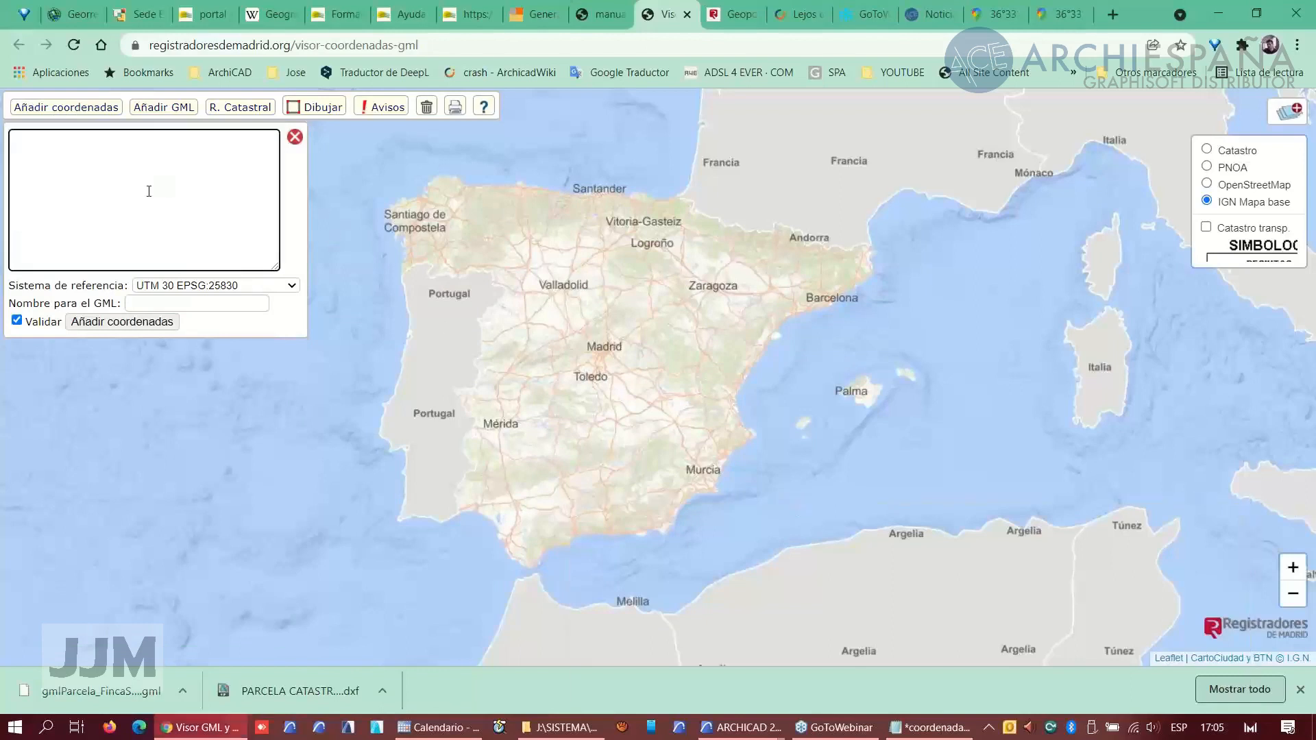
pyautogui.hotkey('ctrl', 'v')
pyautogui.click(137, 322)
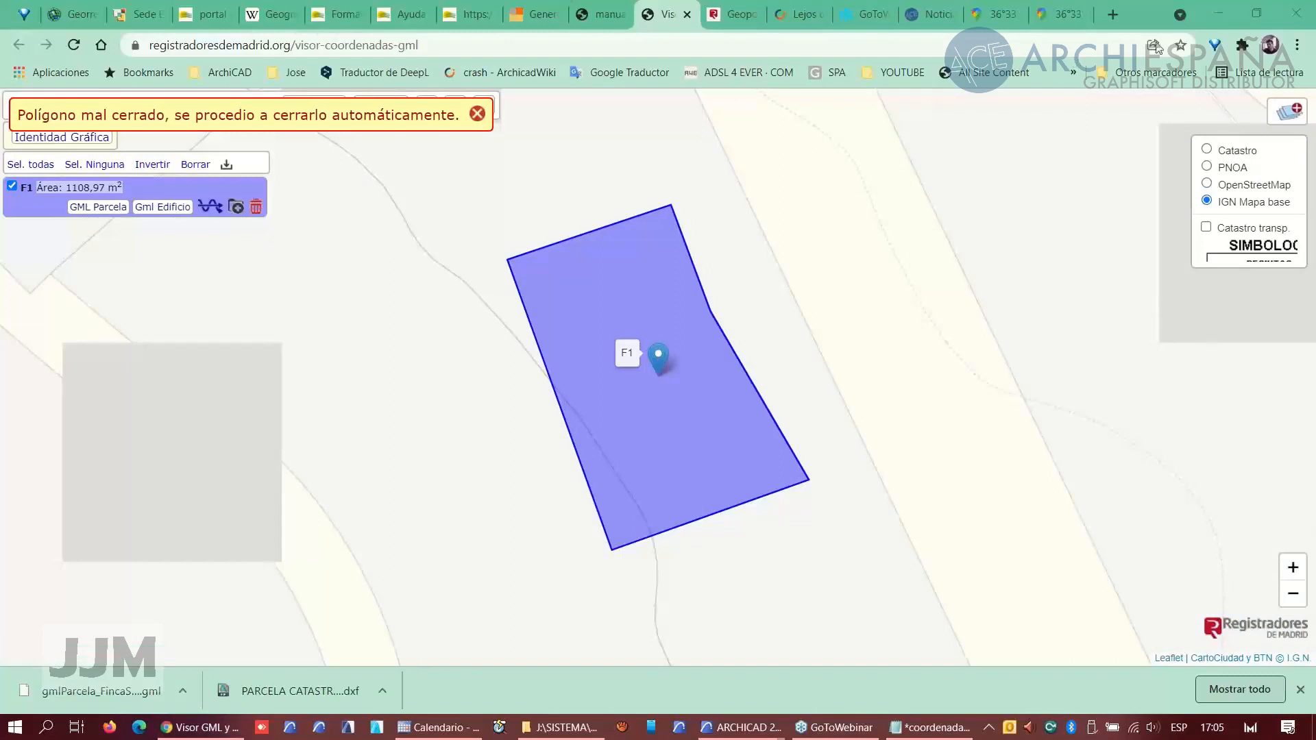
# - Switch the viewer's base map to PNOA aerial imagery and zoom out to check the parcel's location
pyautogui.click(1207, 184)
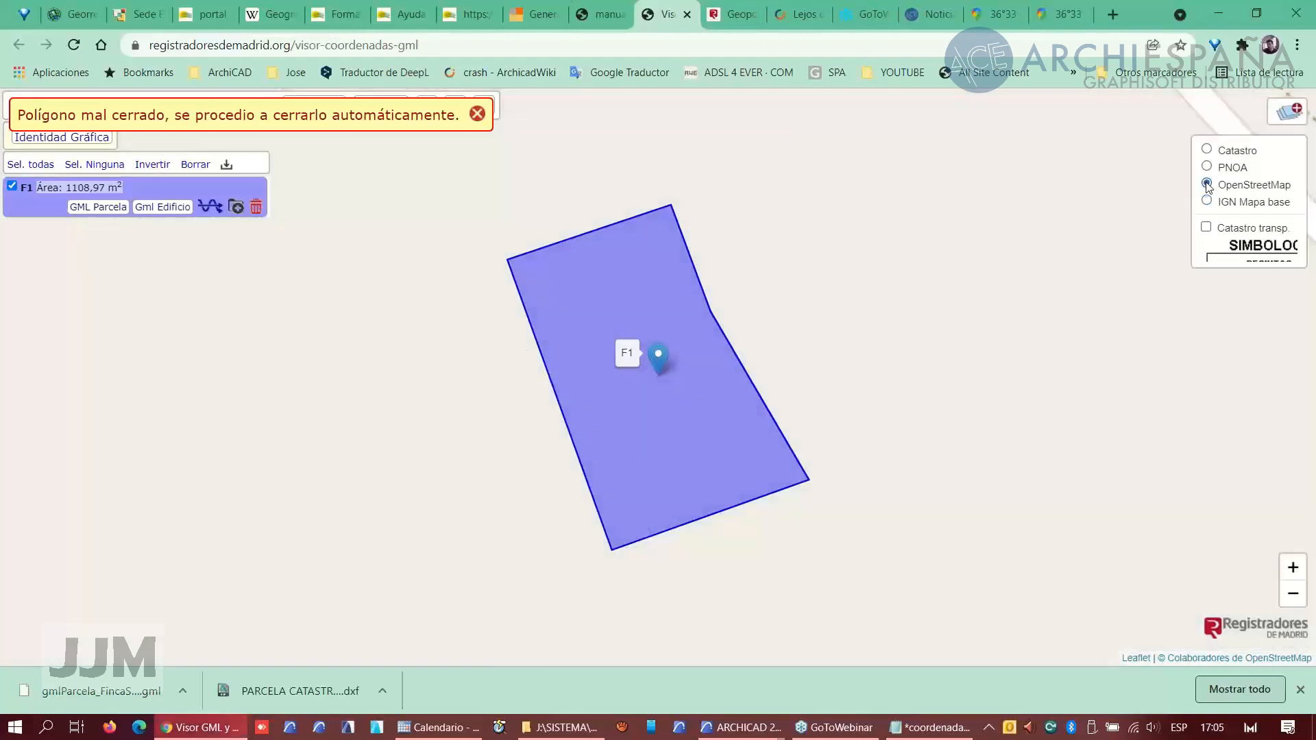
pyautogui.click(1207, 166)
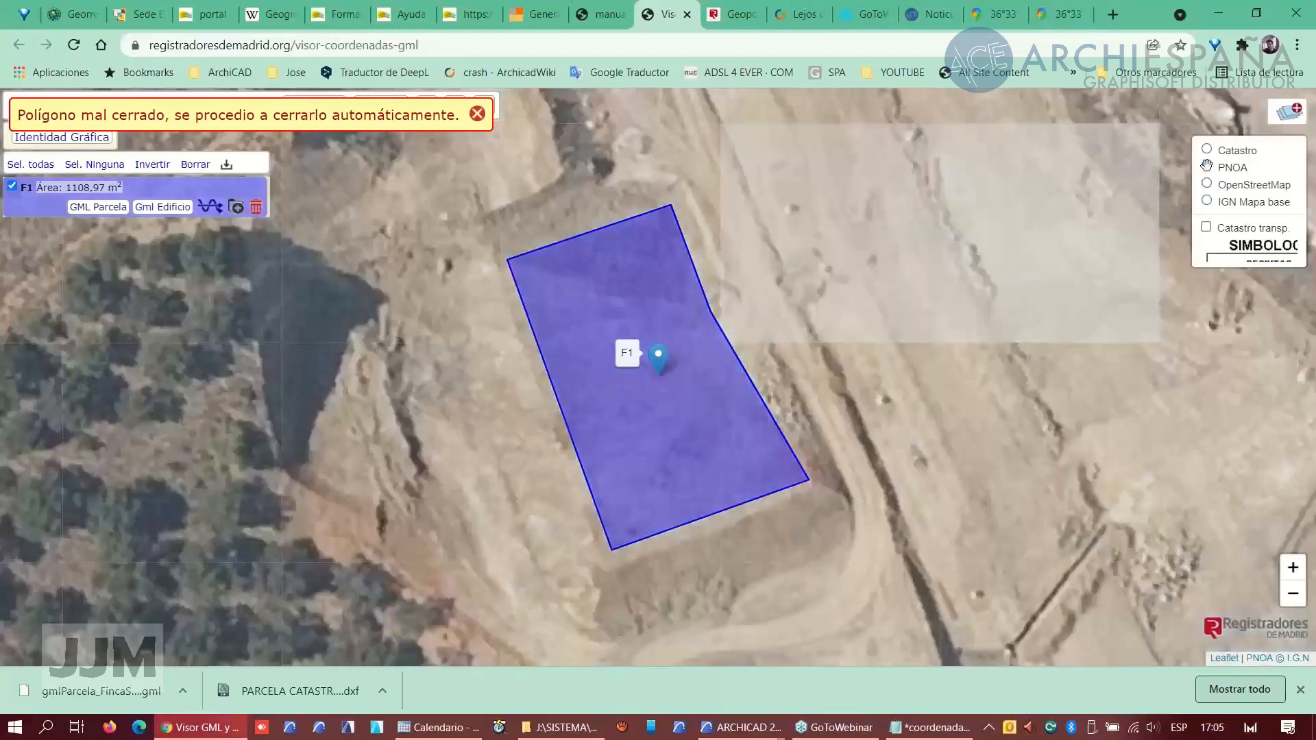
pyautogui.scroll(-2, 717, 367)
pyautogui.scroll(-1, 717, 367)
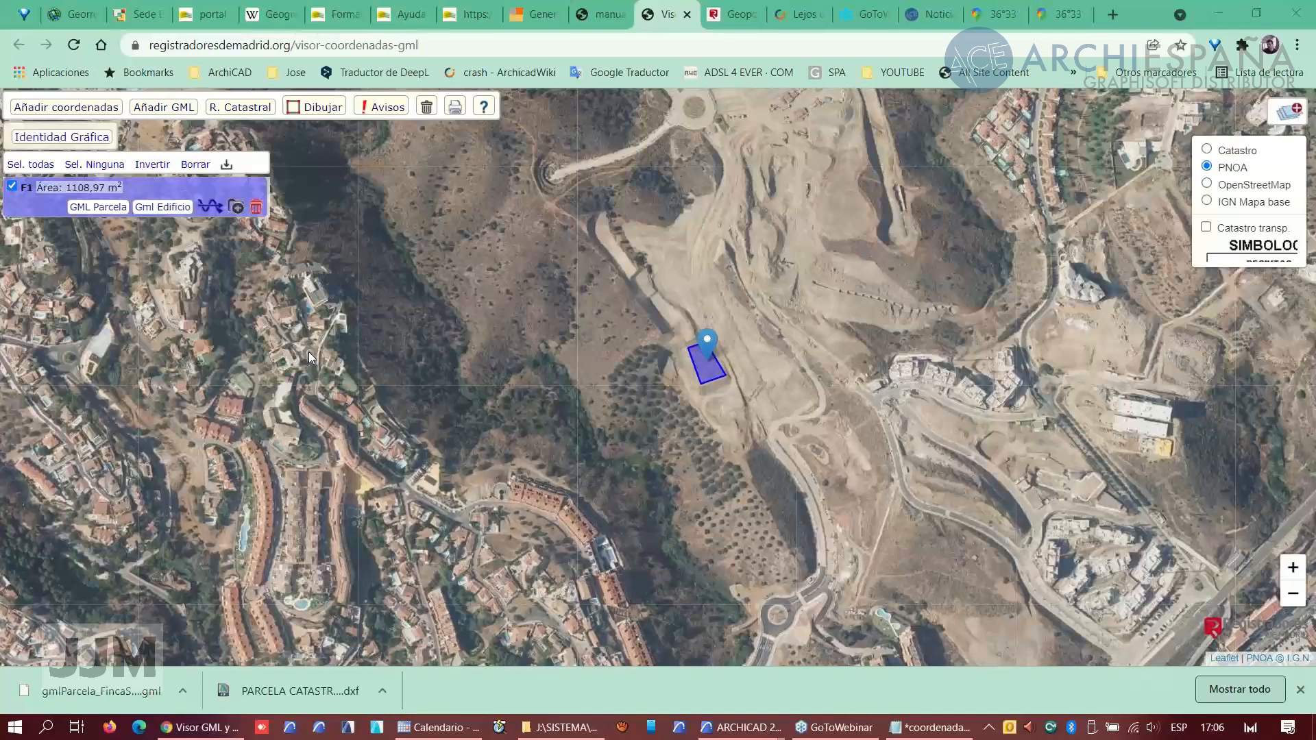
# - Switch to the topographic survey project and zoom out to view the whole site
pyautogui.moveTo(744, 727)
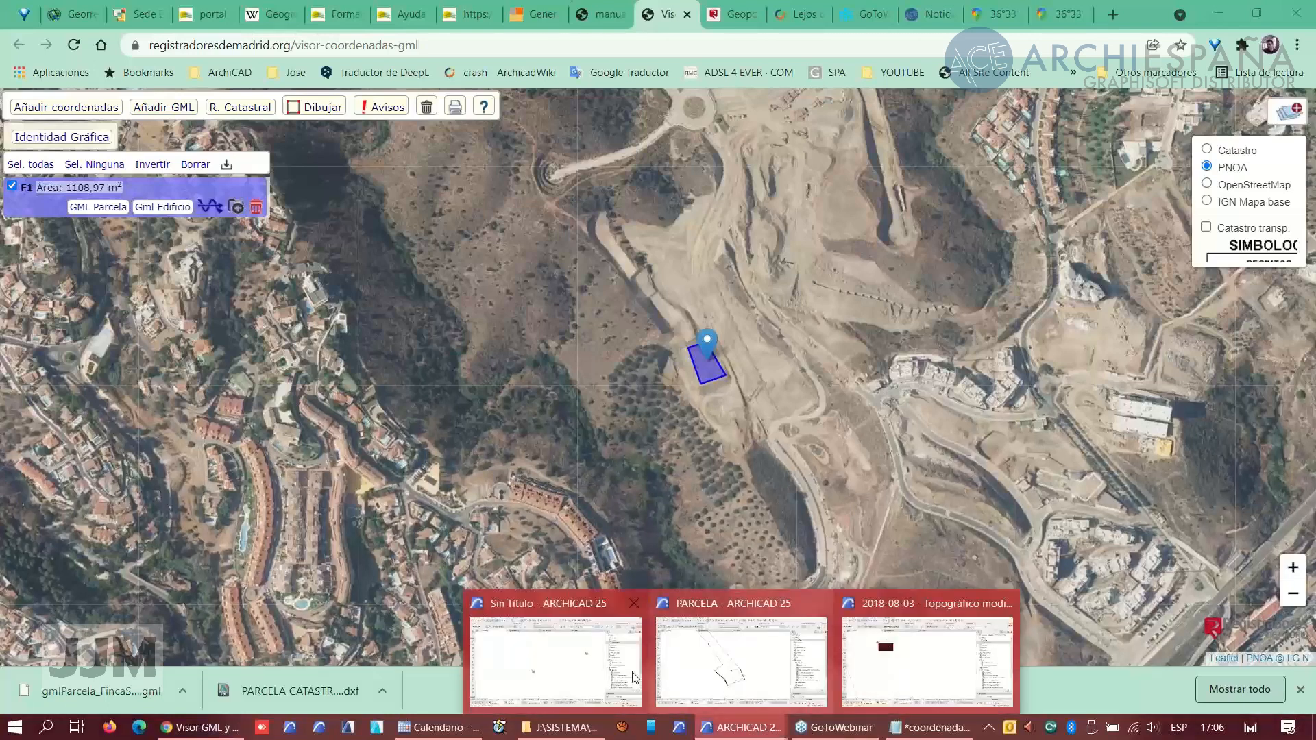
pyautogui.click(905, 658)
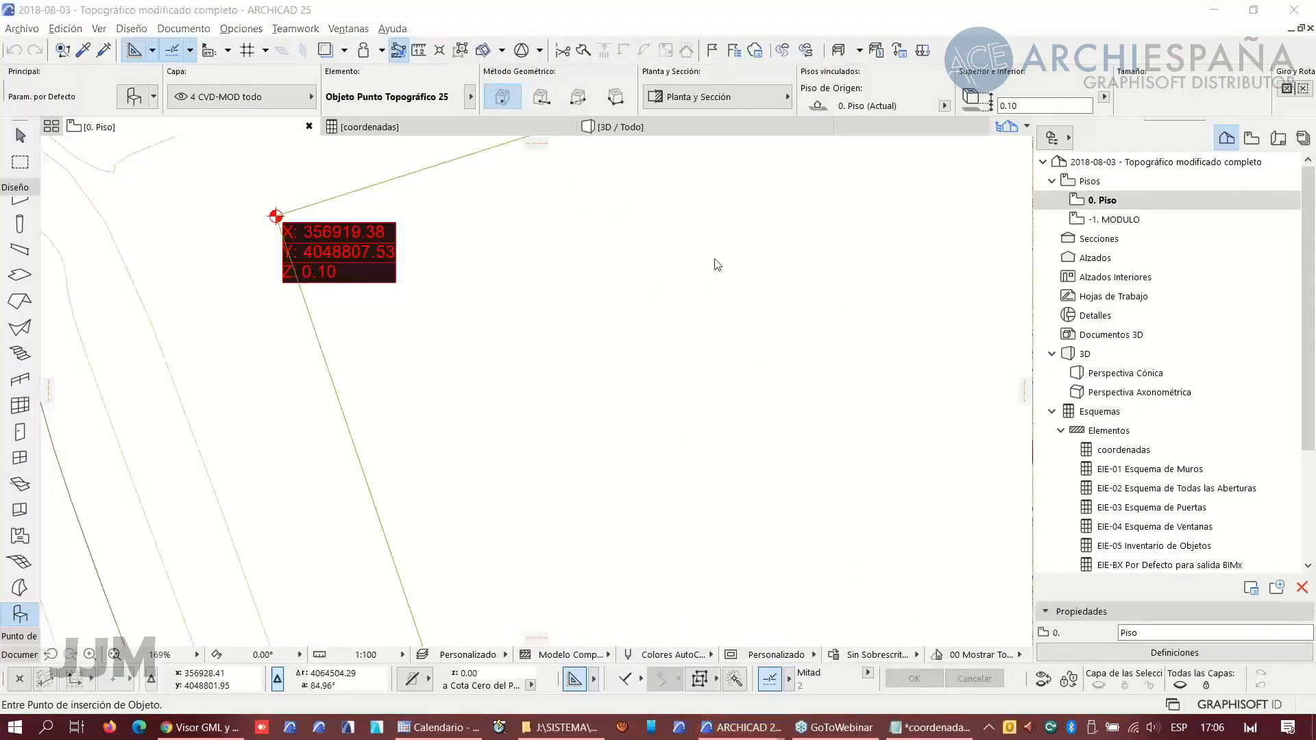
pyautogui.scroll(-20, 380, 309)
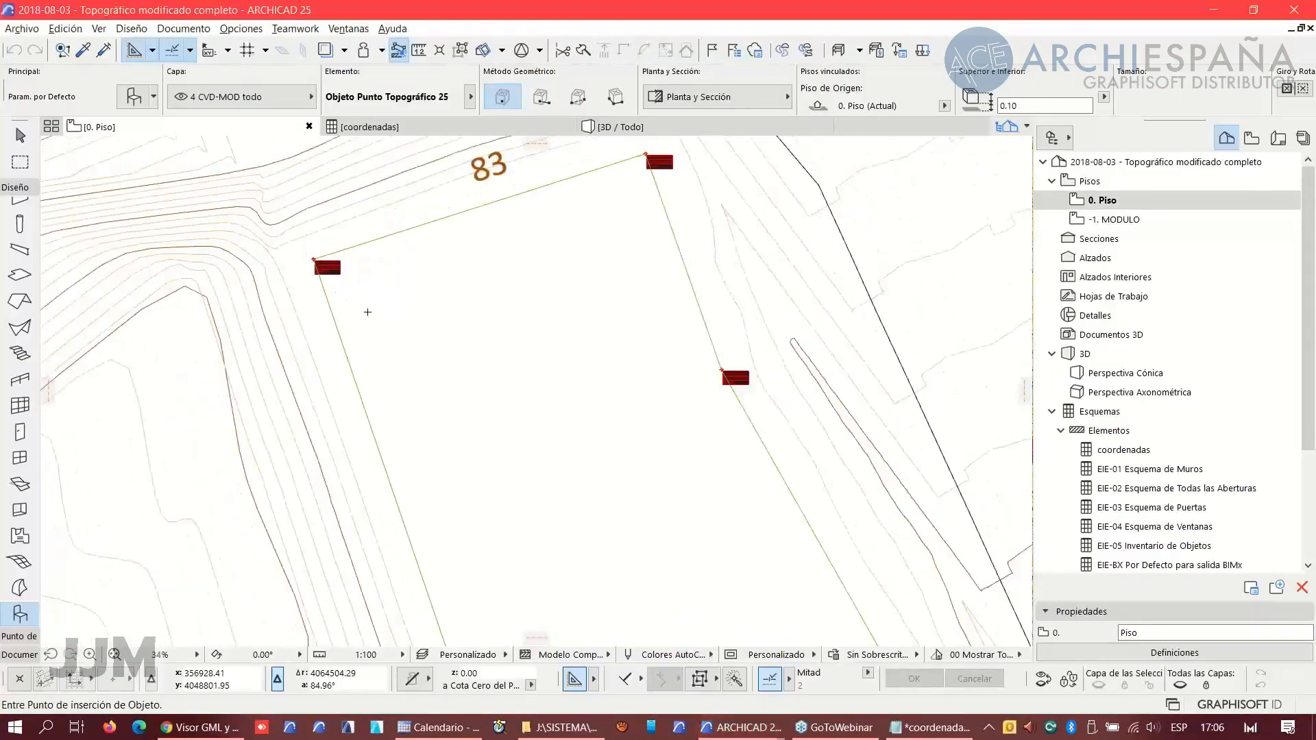
pyautogui.scroll(-3, 380, 309)
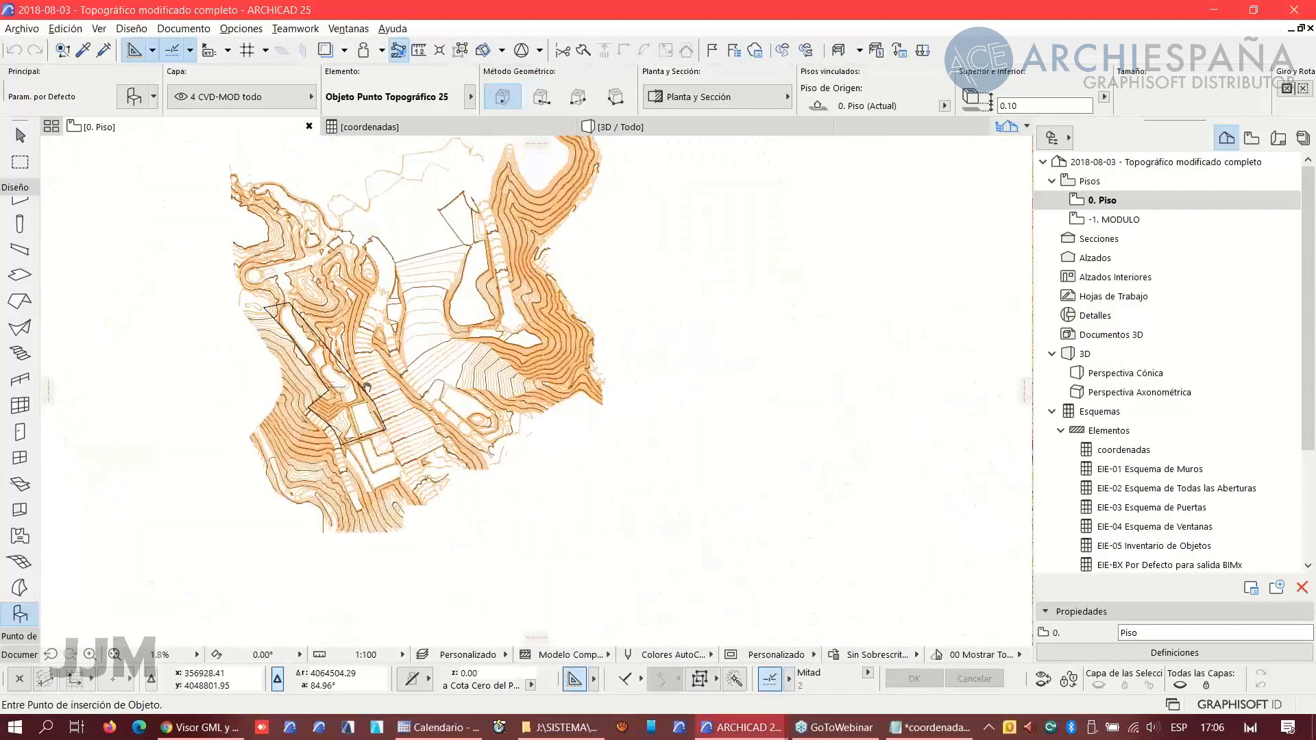
pyautogui.scroll(-2, 380, 350)
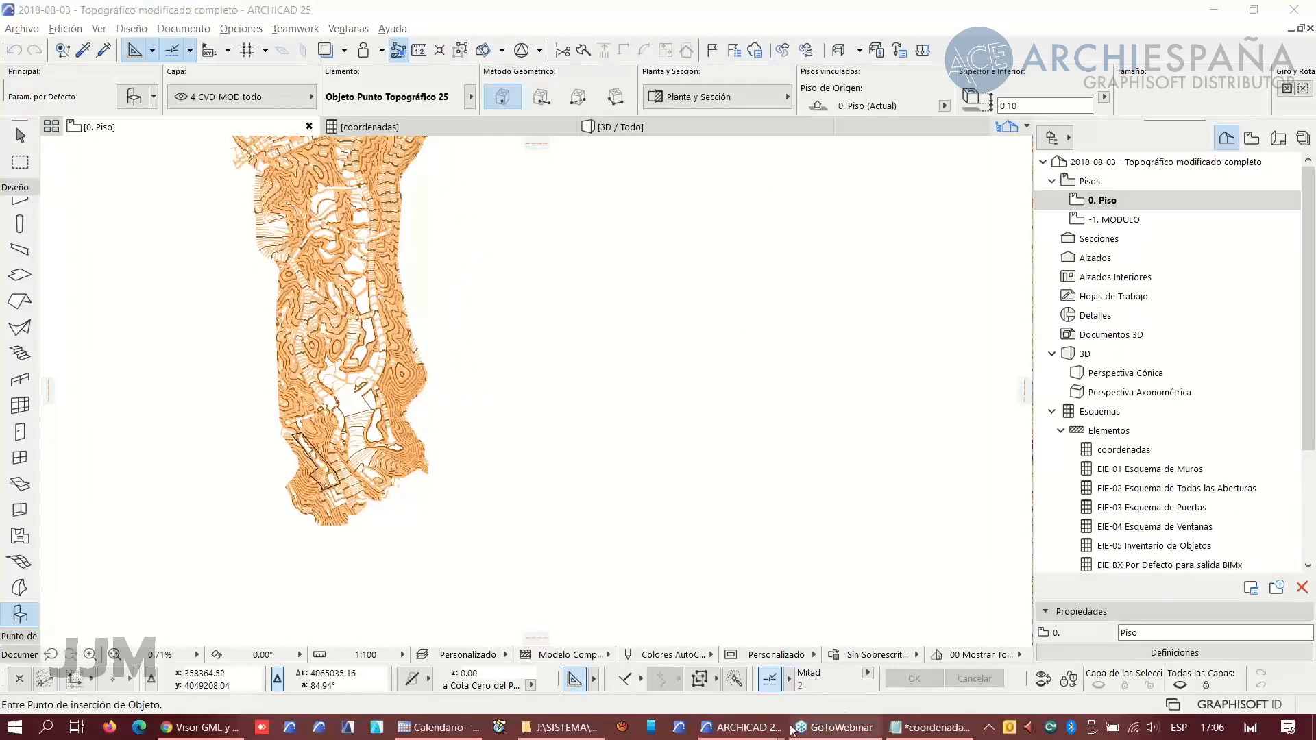
# - Cancel the Location Settings dialog in the untitled project and zoom to its parcel outline
pyautogui.moveTo(747, 728)
pyautogui.click(554, 669)
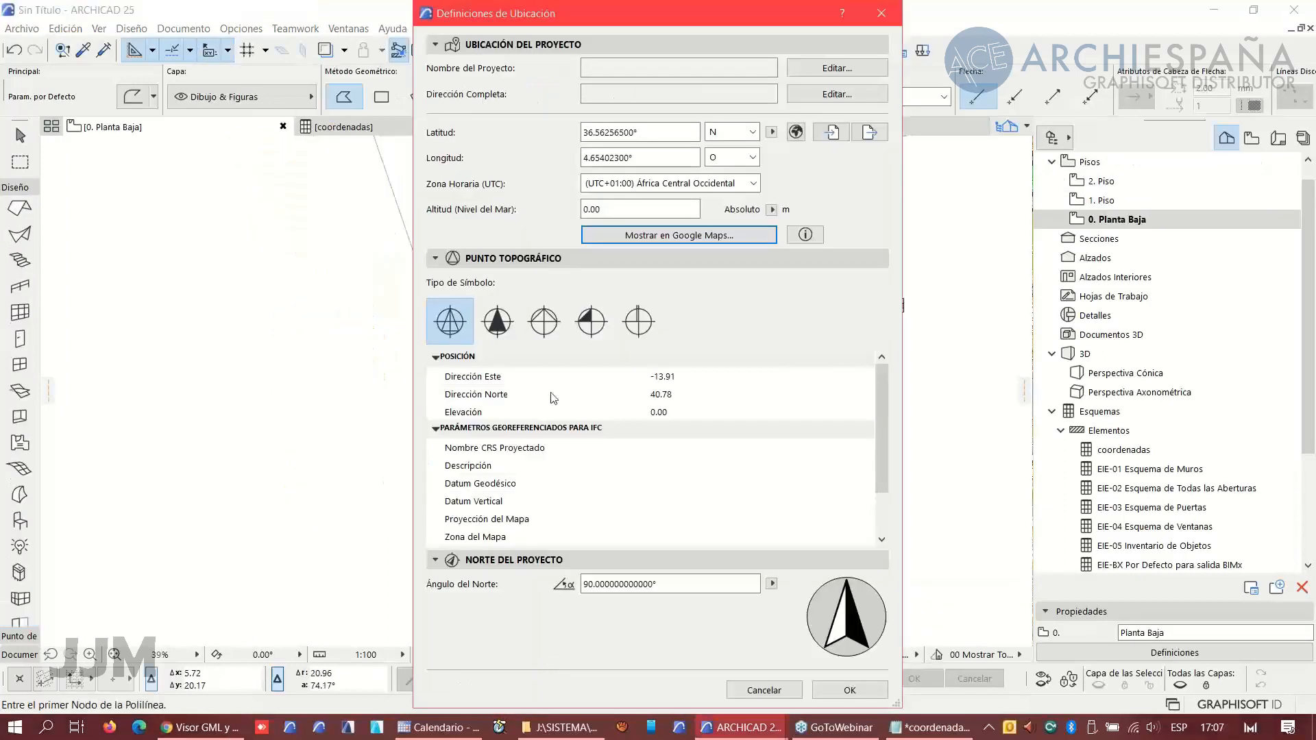
pyautogui.click(764, 690)
pyautogui.scroll(-2, 268, 498)
pyautogui.scroll(-1, 295, 411)
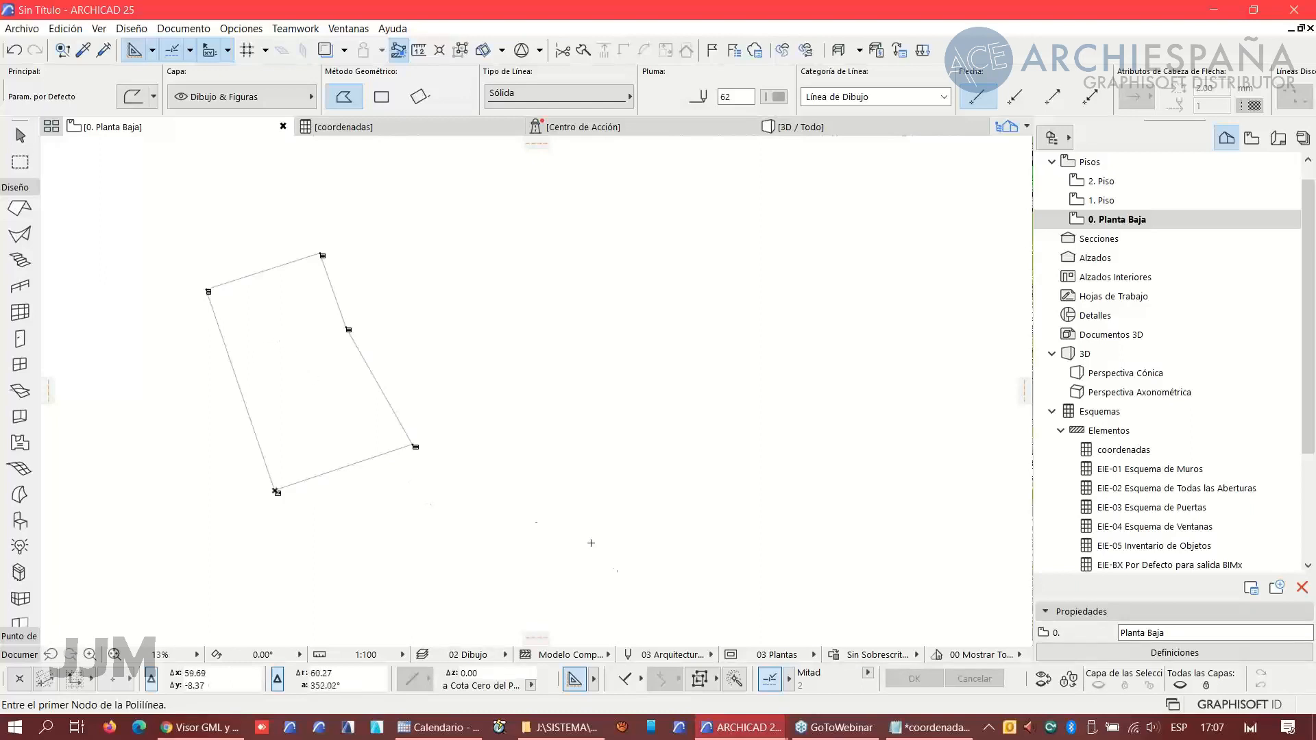
# - Return to the topographic survey project and zoom in on the surveyed parcel
pyautogui.moveTo(711, 731)
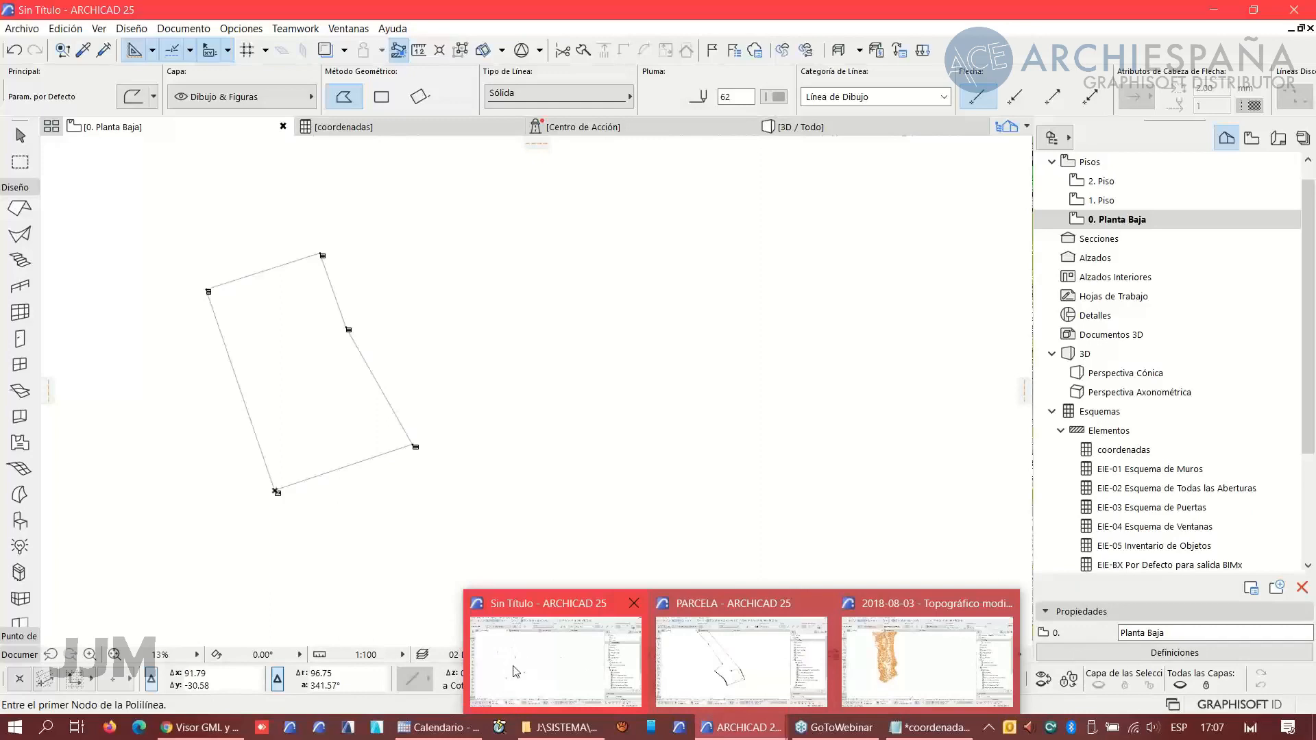
pyautogui.click(938, 679)
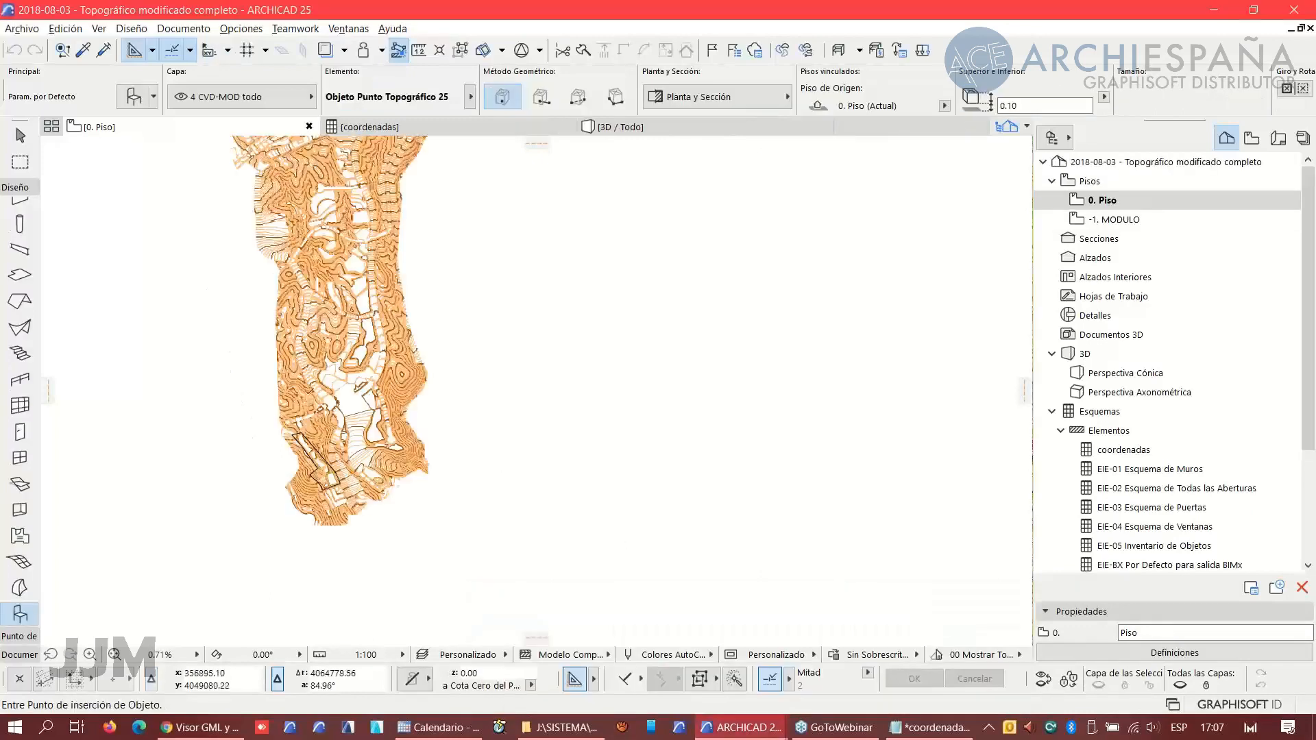
pyautogui.scroll(12, 339, 483)
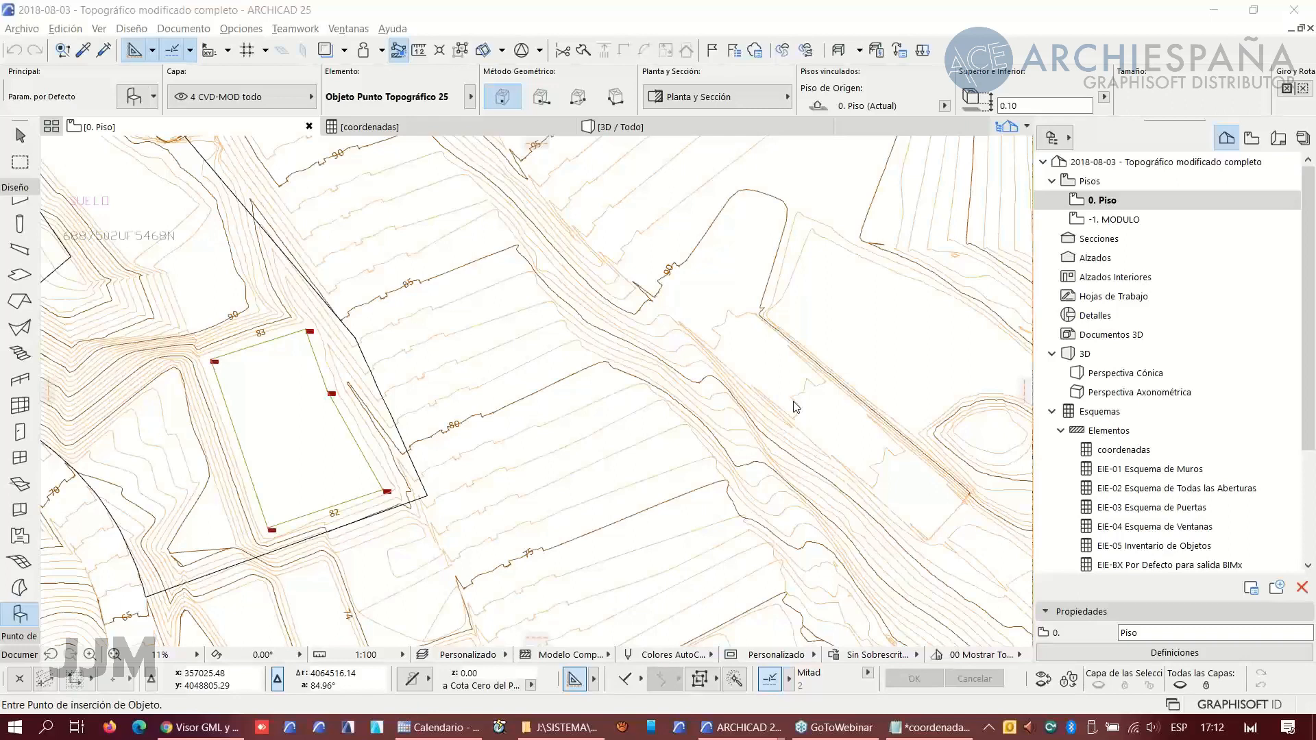
pyautogui.click(931, 727)
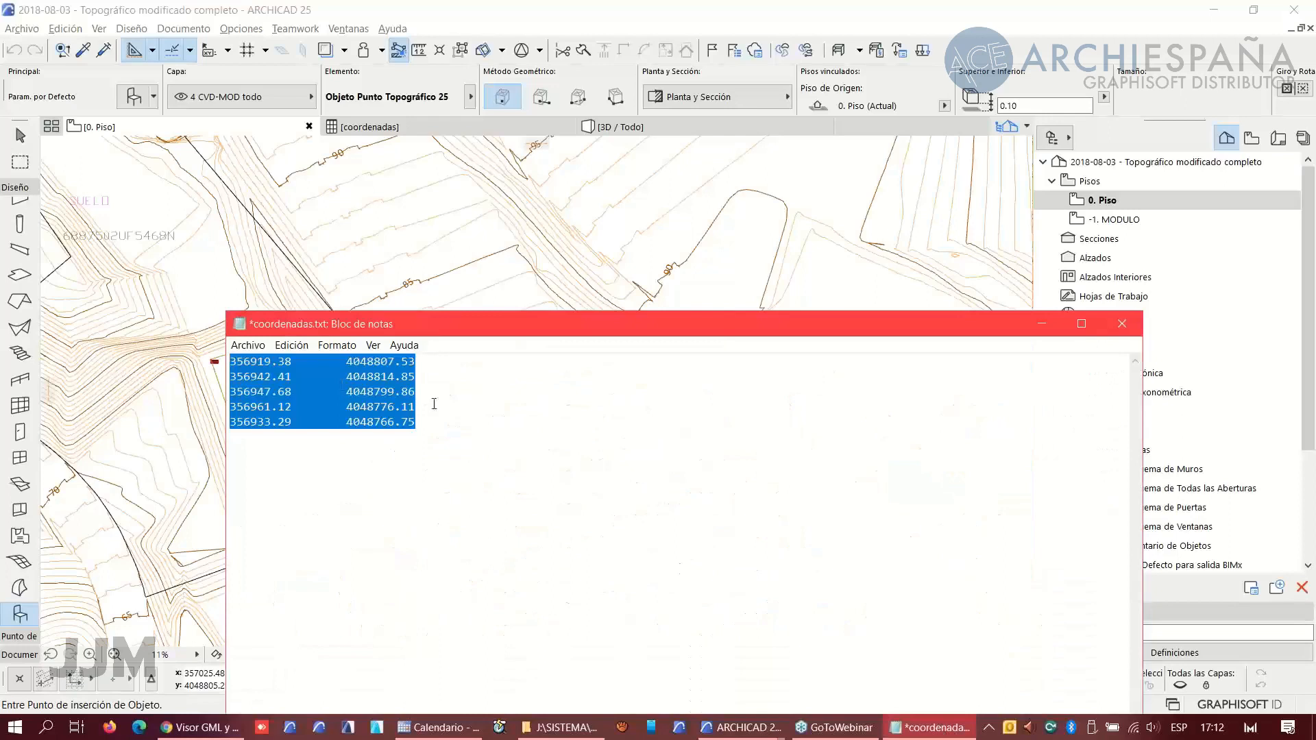
pyautogui.click(248, 346)
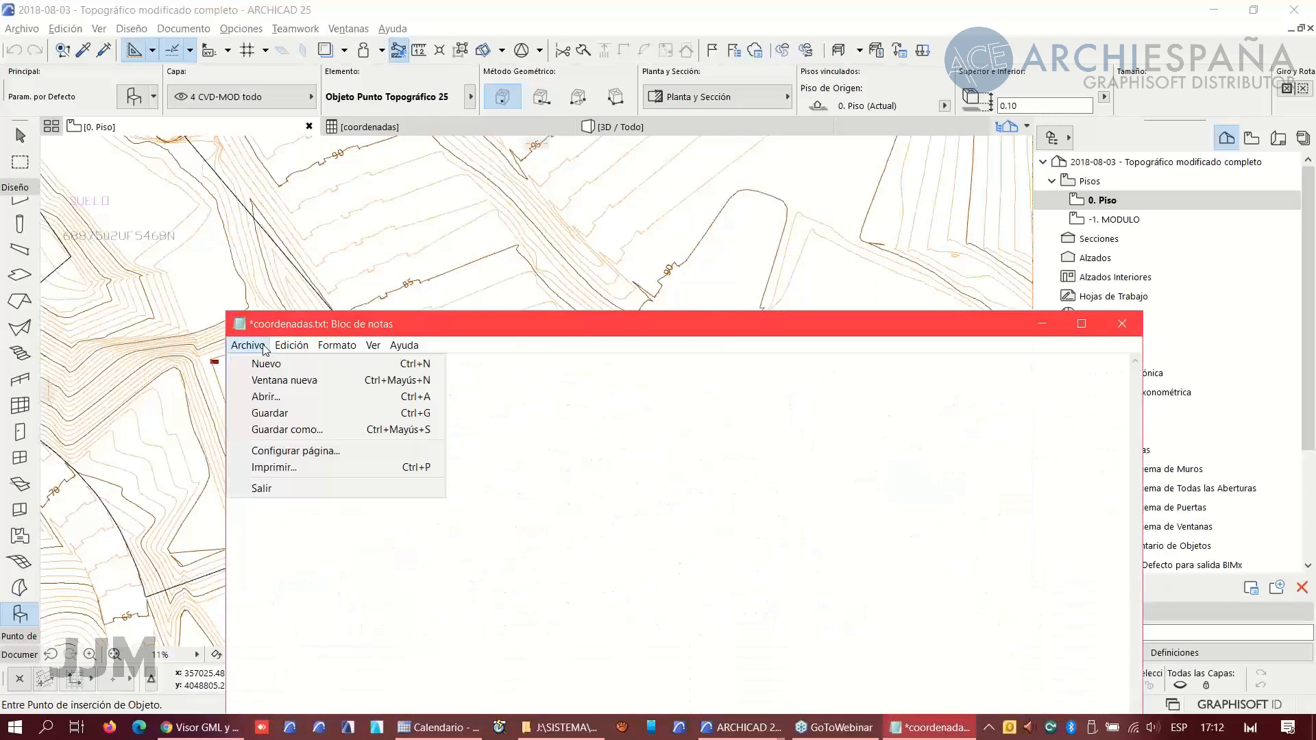
pyautogui.click(282, 433)
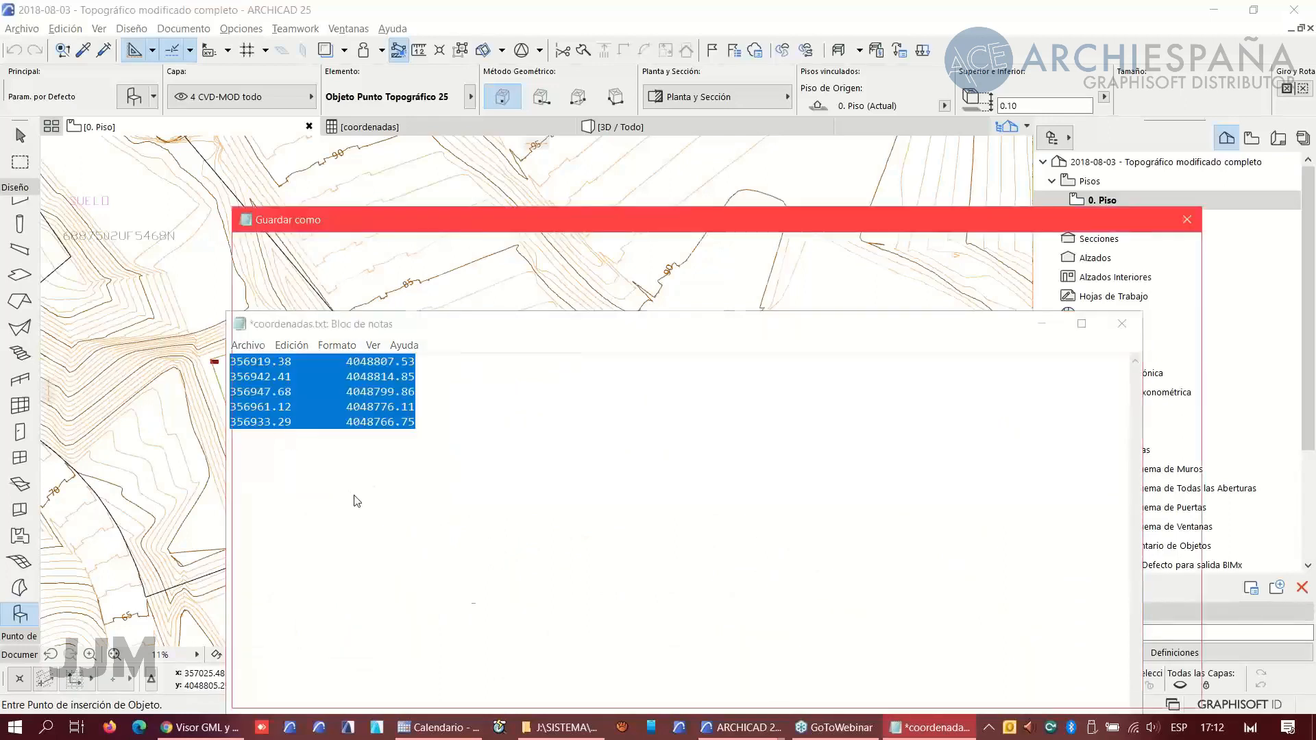
pyautogui.click(521, 643)
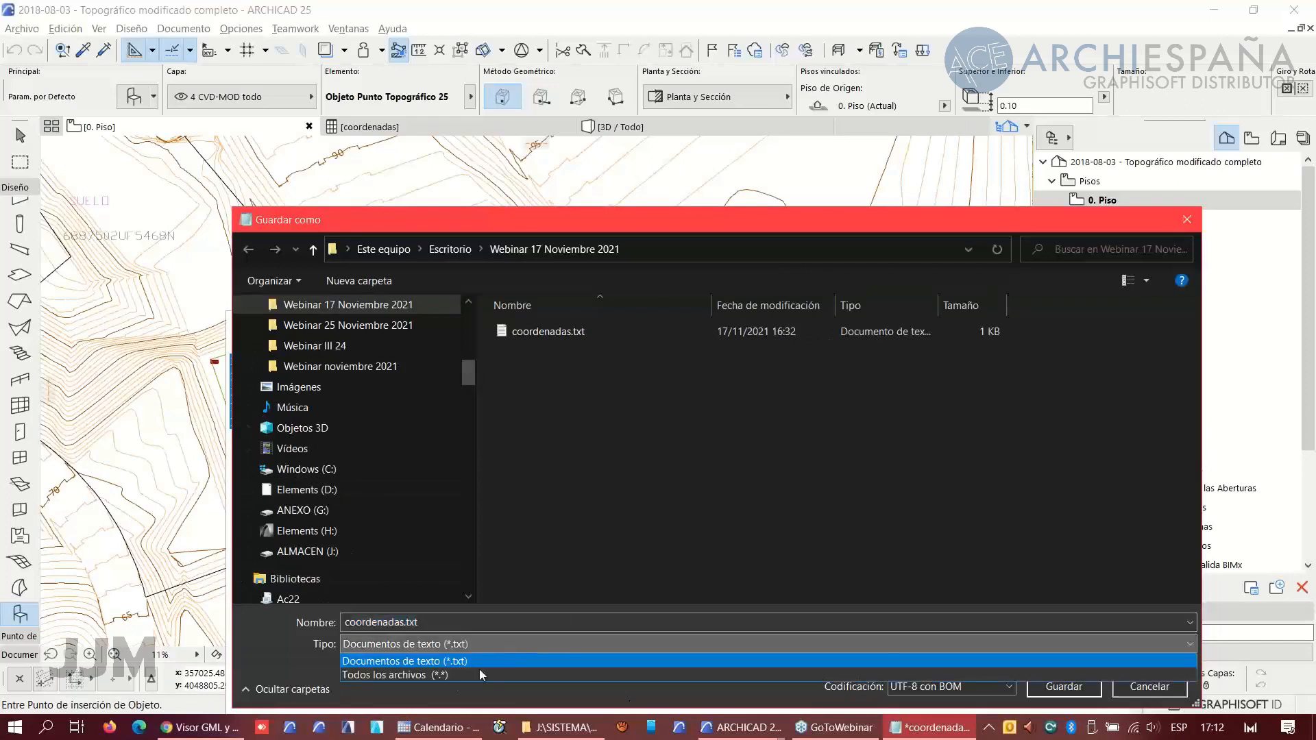
pyautogui.click(439, 674)
pyautogui.click(410, 623)
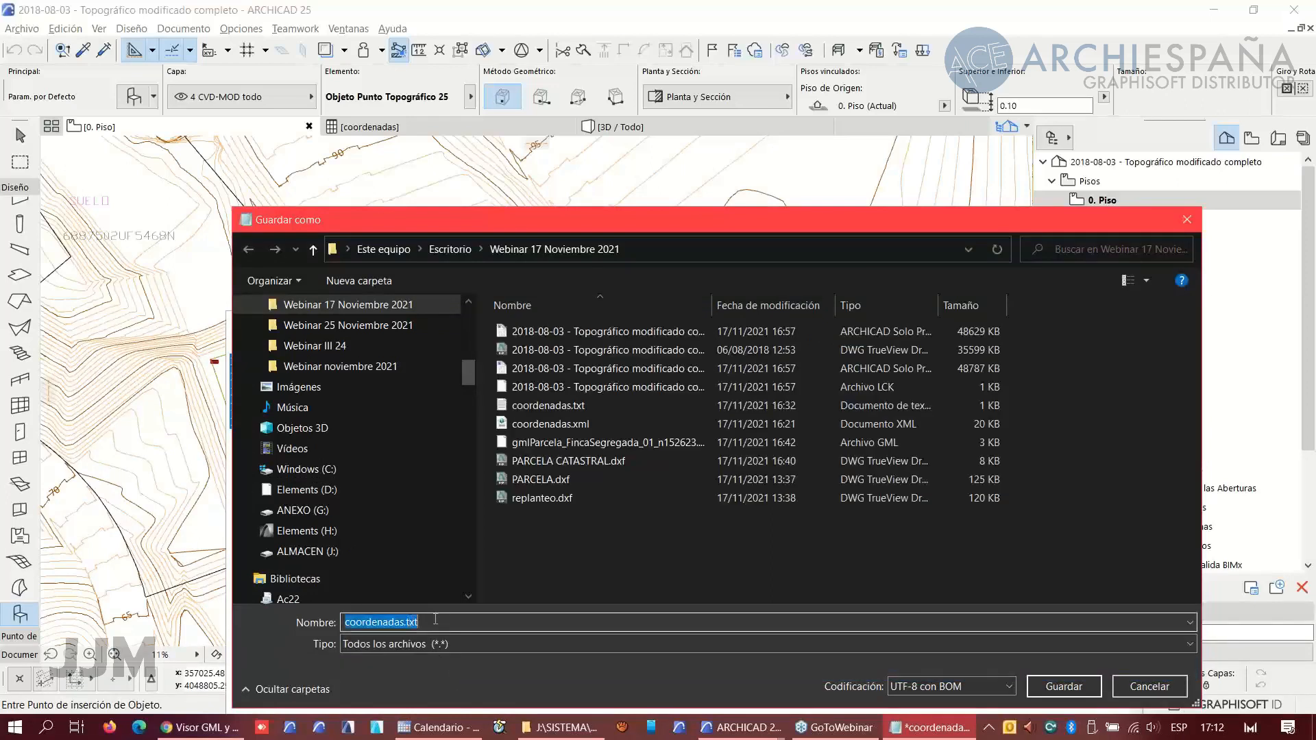
pyautogui.moveTo(406, 225); pyautogui.dragTo(284, 175)
pyautogui.click(1032, 634)
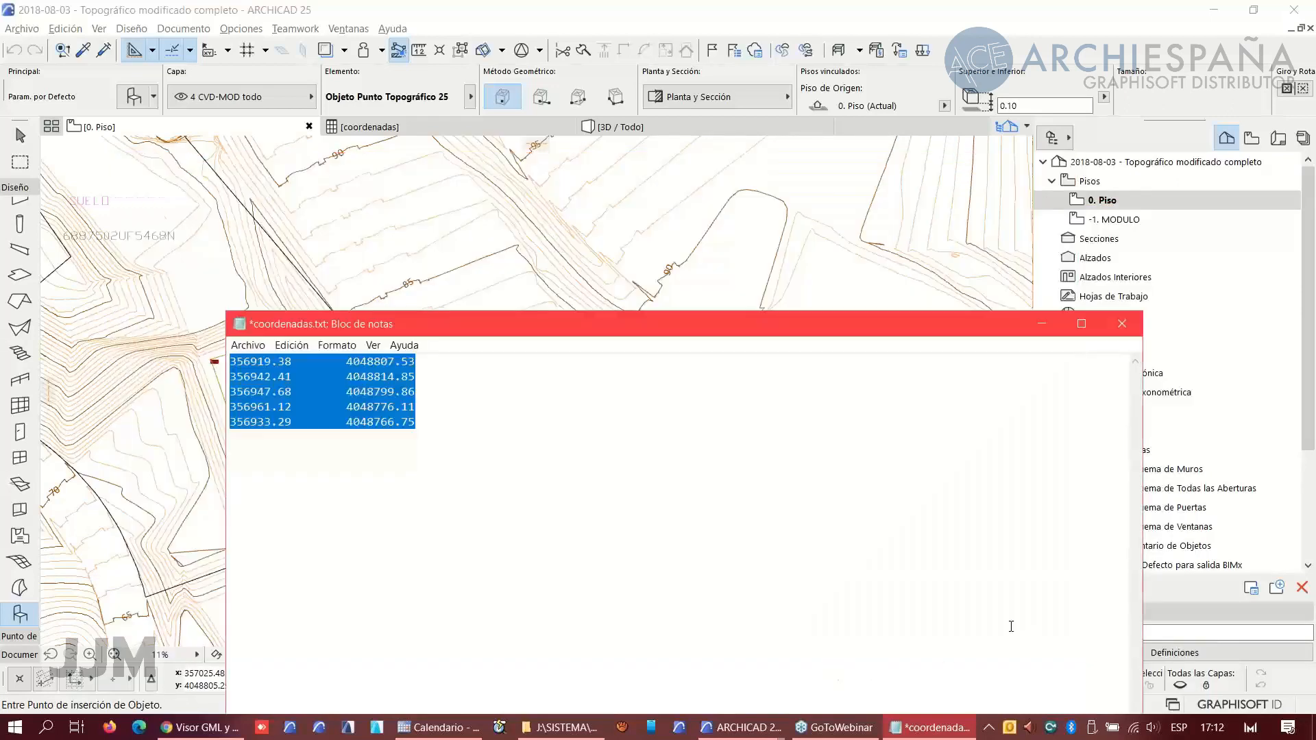
# - Replace the spacing between each X and Y value with a semicolon and space throughout the coordinate file
pyautogui.click(297, 362)
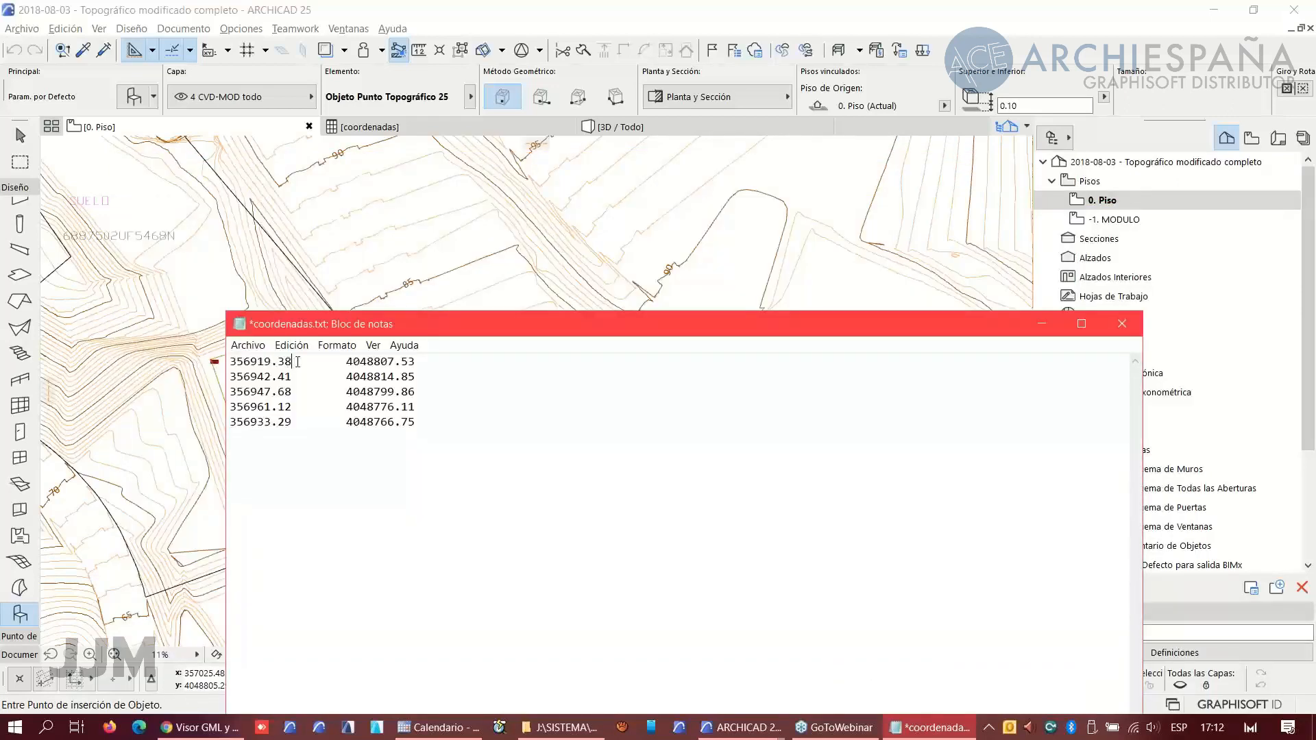
pyautogui.moveTo(320, 366); pyautogui.dragTo(331, 376)
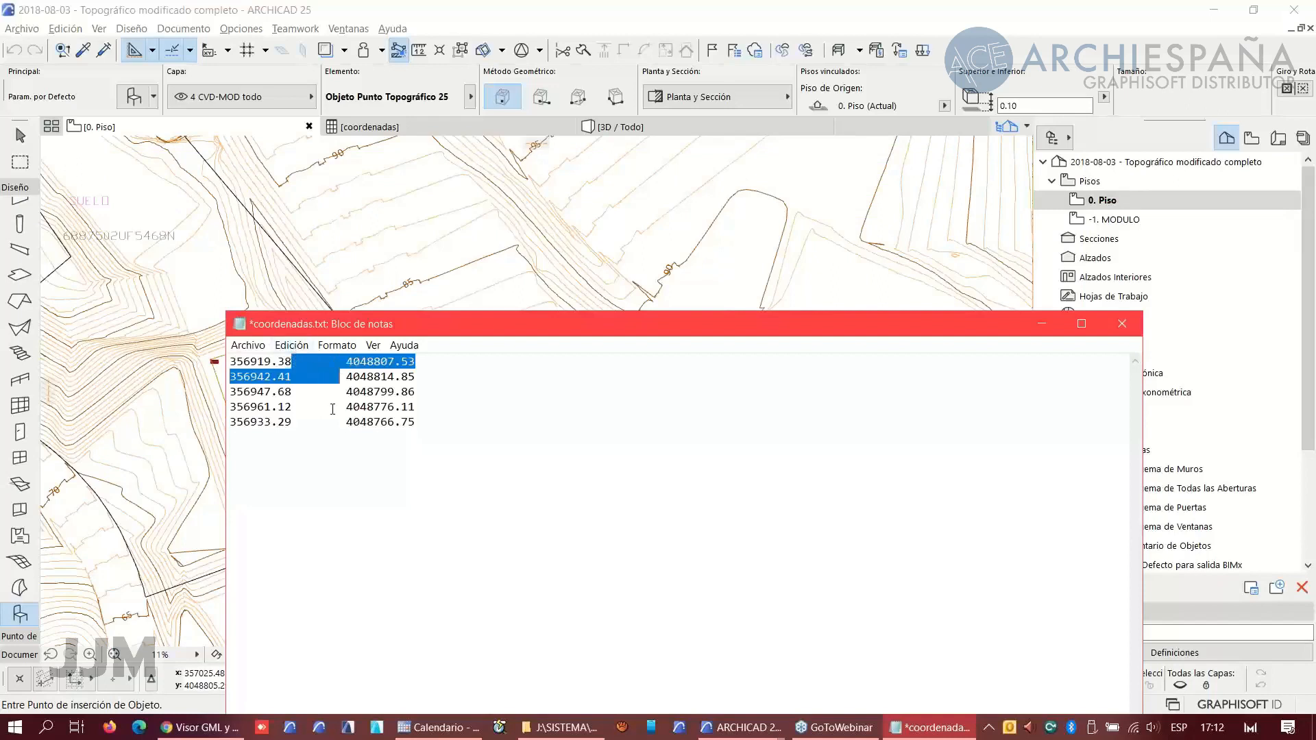
pyautogui.click(332, 409)
pyautogui.doubleClick(302, 361)
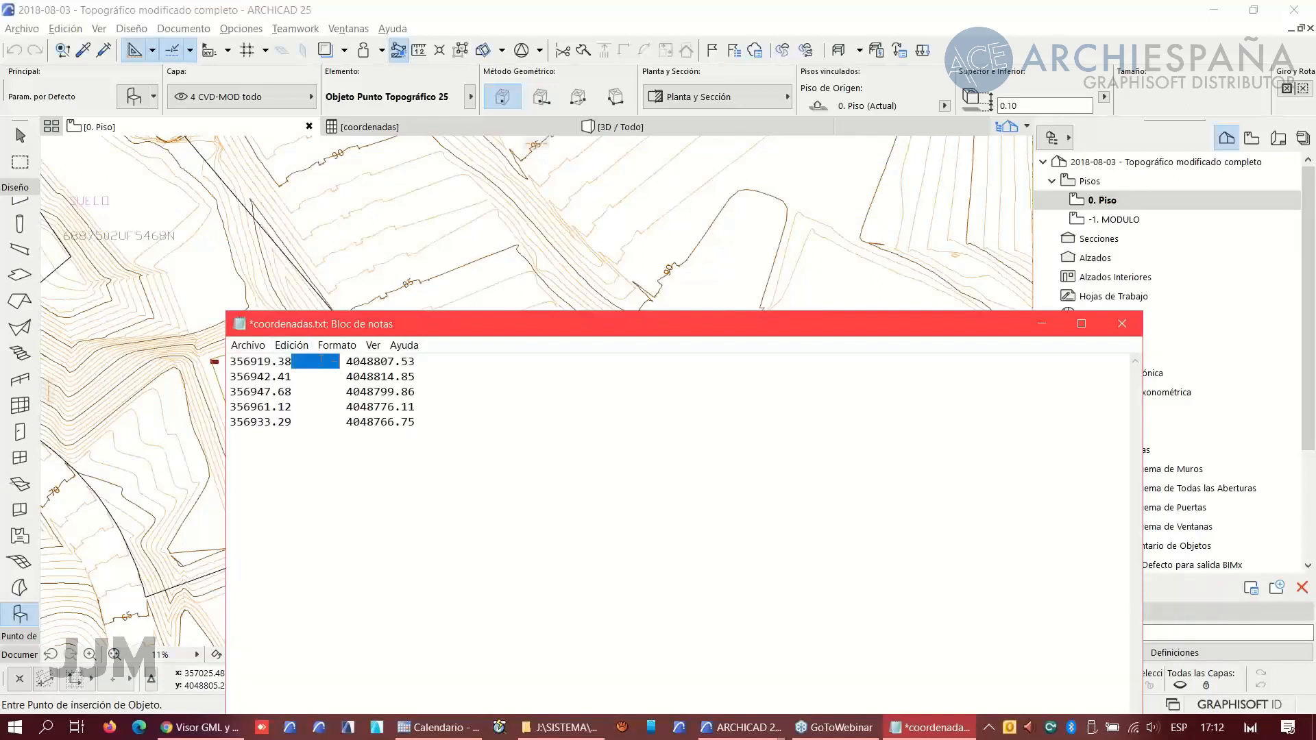
pyautogui.click(291, 345)
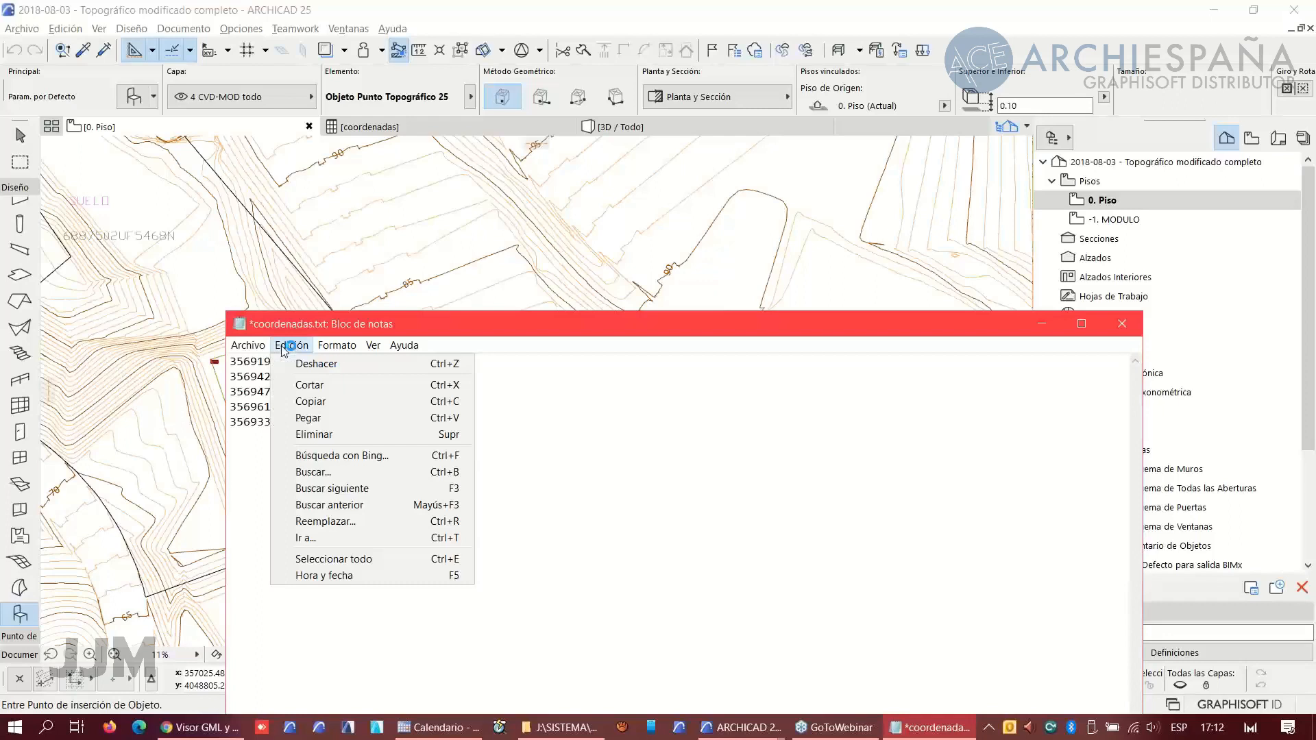
pyautogui.click(323, 521)
pyautogui.click(375, 486)
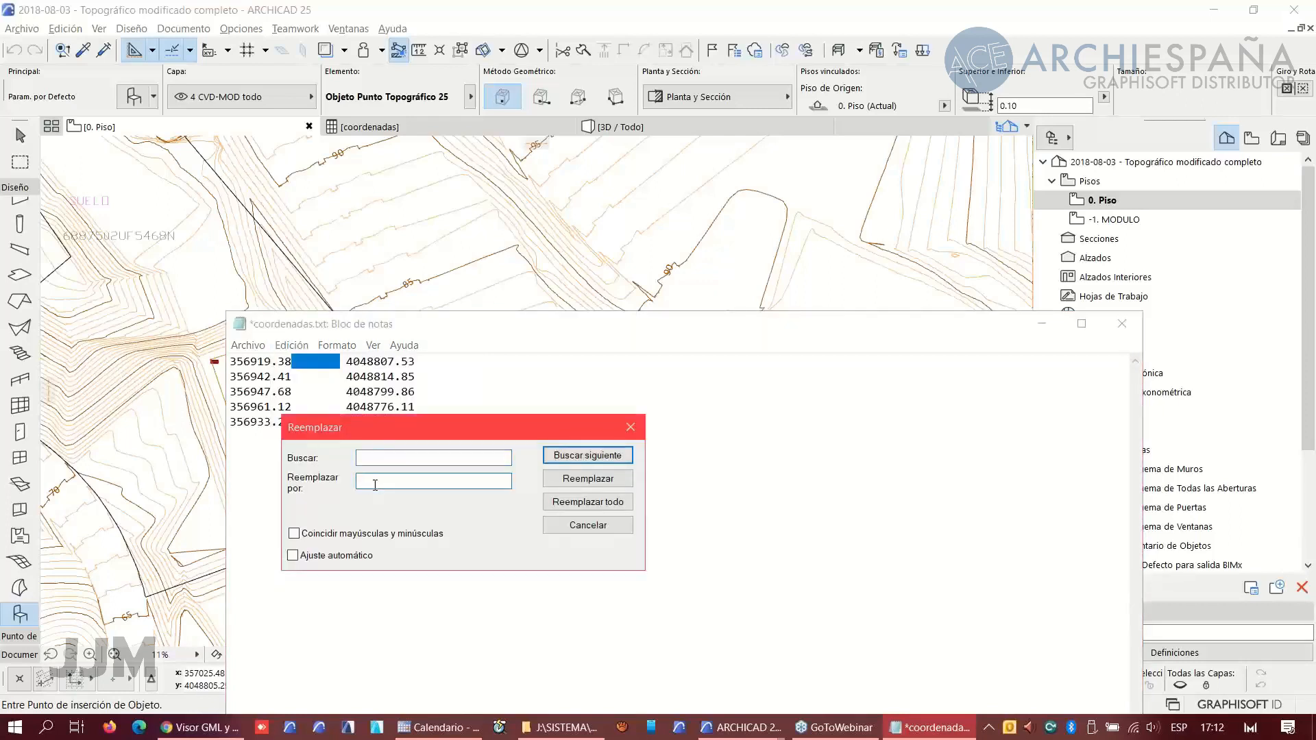
pyautogui.write(',')
pyautogui.click(588, 502)
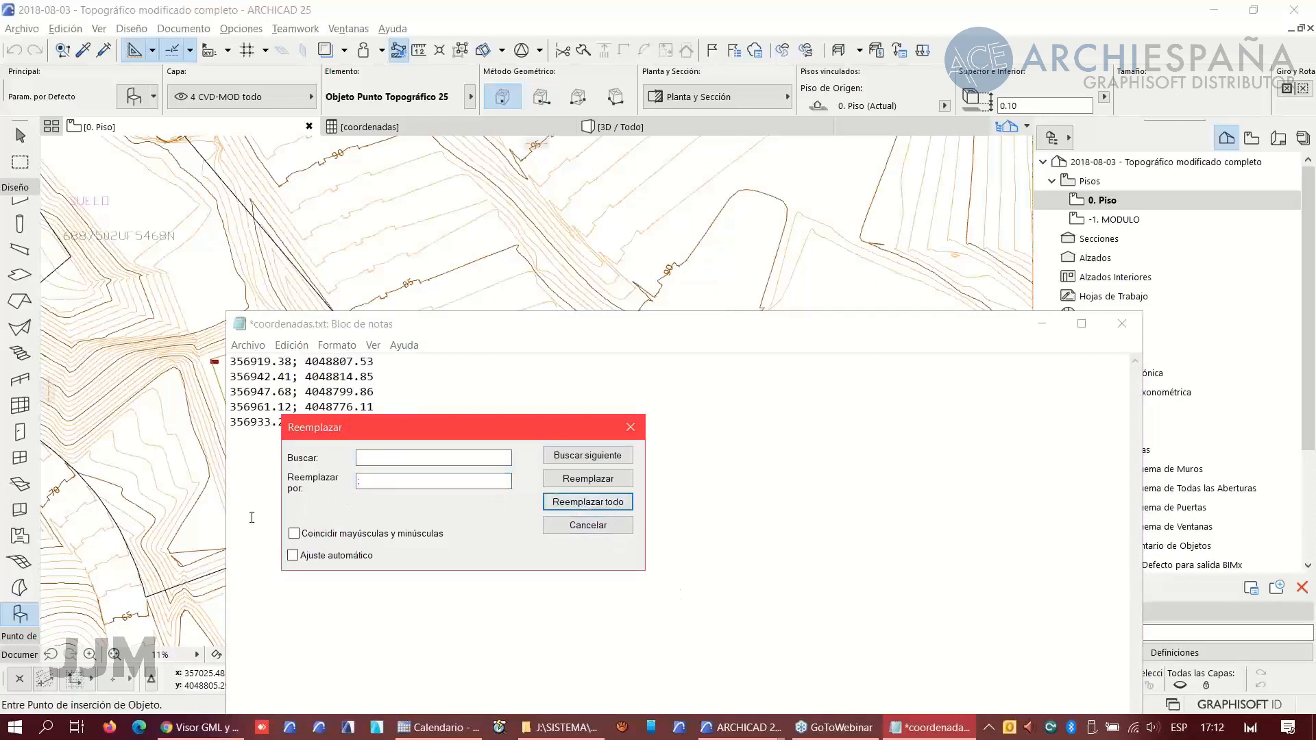
pyautogui.click(587, 526)
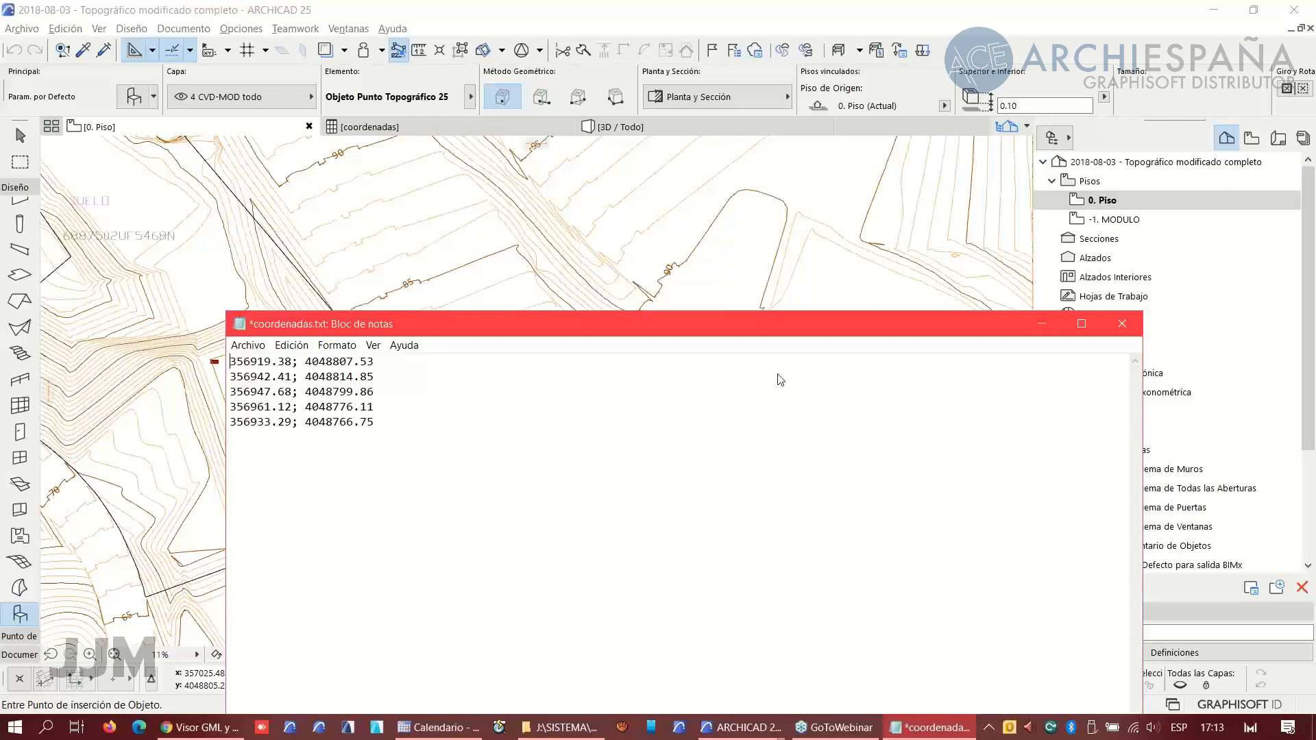
pyautogui.click(873, 162)
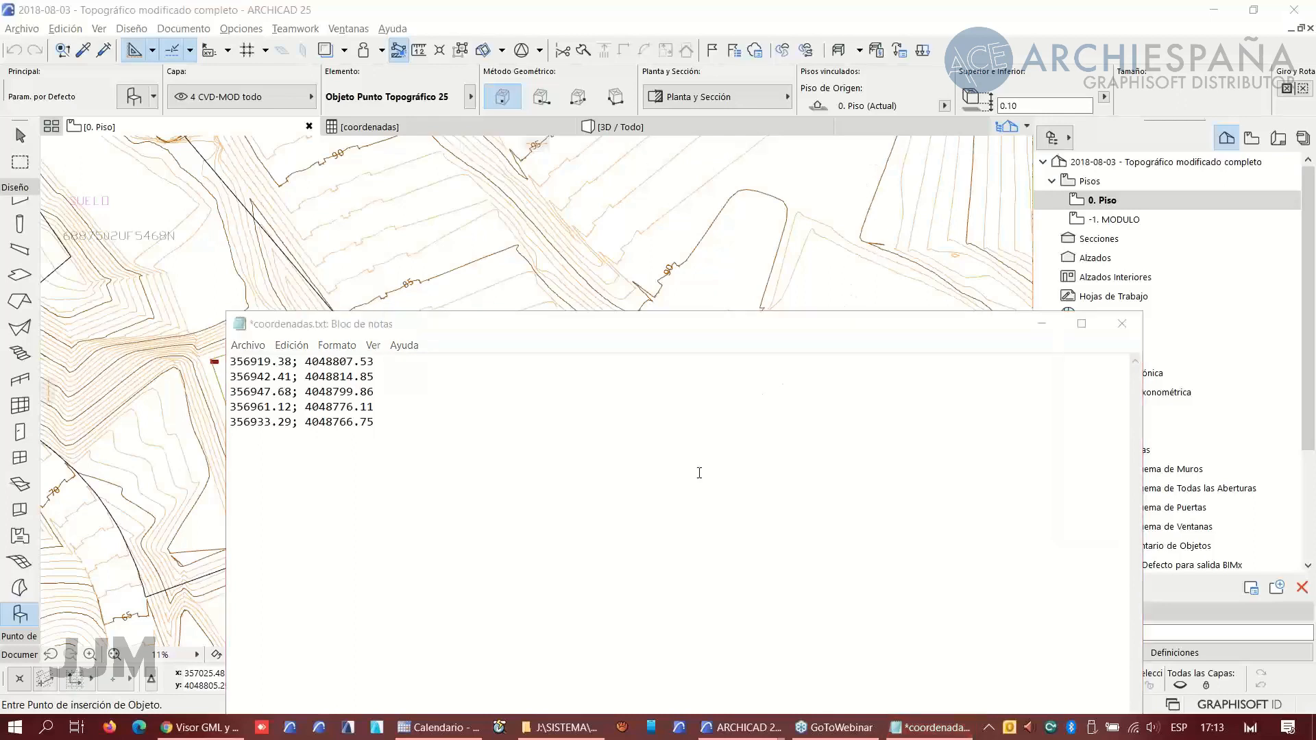